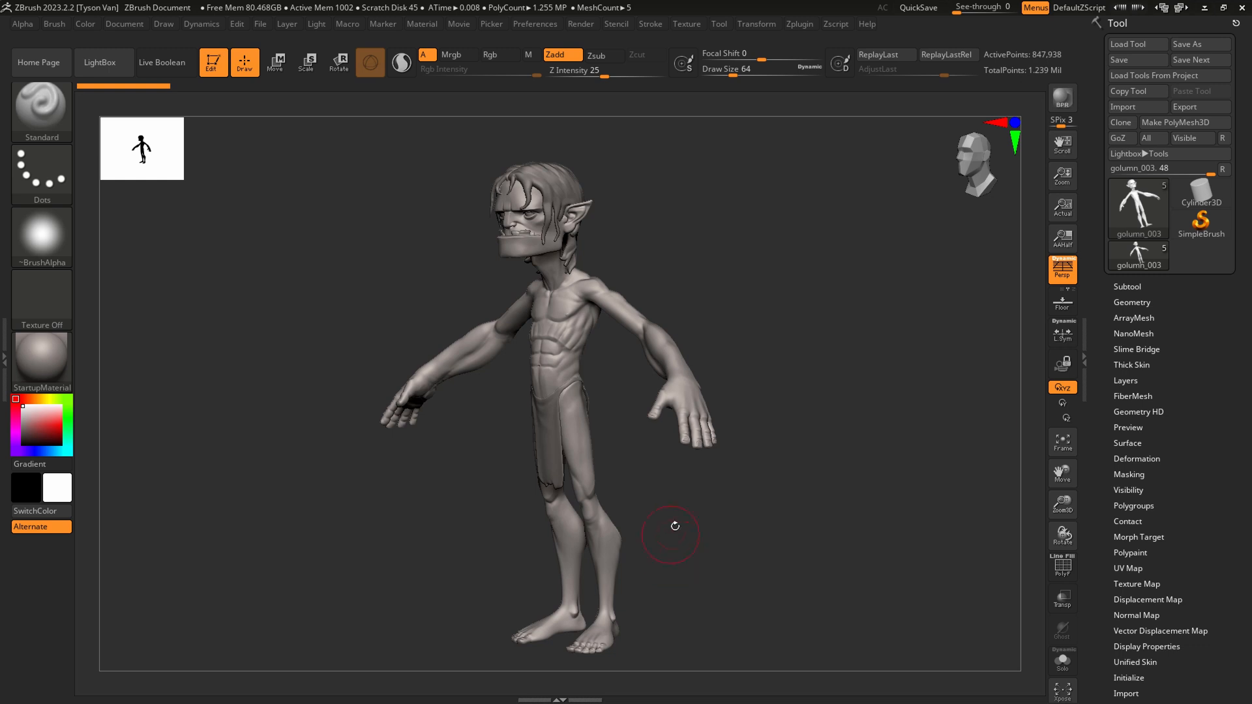
{"action": "left_click_drag", "start_coordinate": [675, 526], "coordinate": [709, 512]}
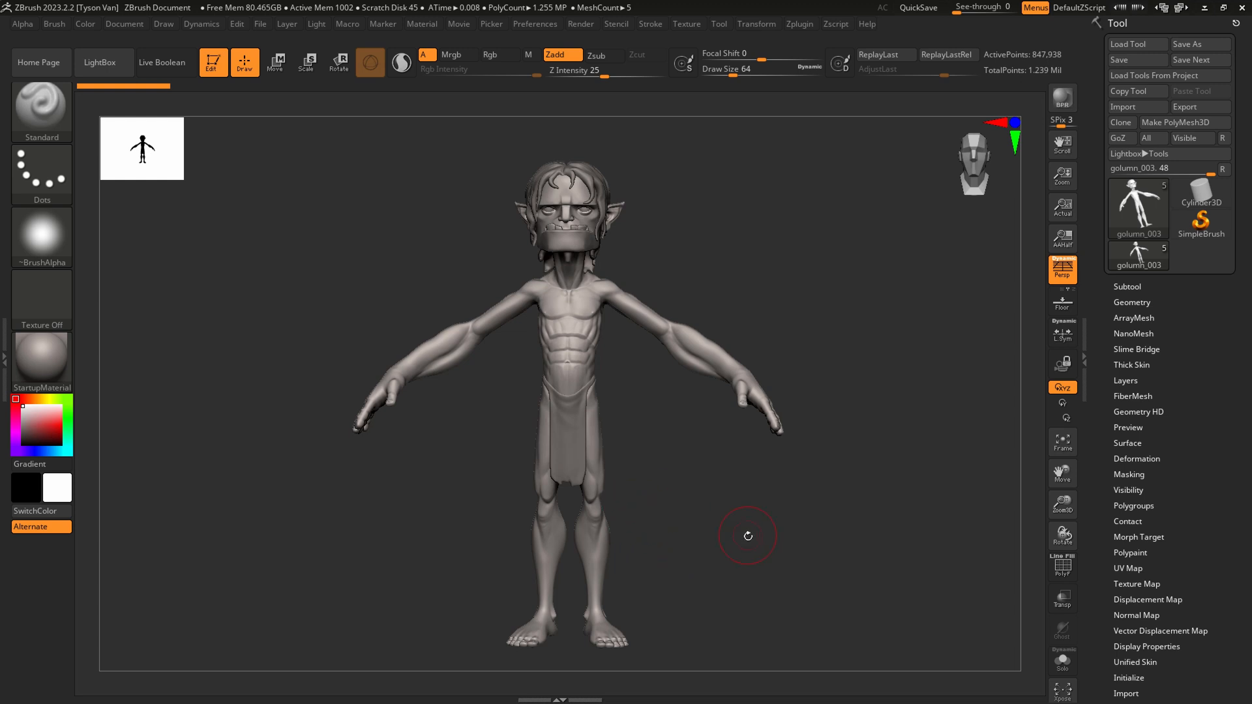
{"action": "mouse_move", "coordinate": [761, 549]}
{"action": "left_mouse_down"}
{"action": "mouse_move", "coordinate": [681, 496]}
{"action": "mouse_move", "coordinate": [662, 503]}
{"action": "mouse_move", "coordinate": [699, 558]}
{"action": "mouse_move", "coordinate": [689, 552]}
{"action": "left_mouse_up"}
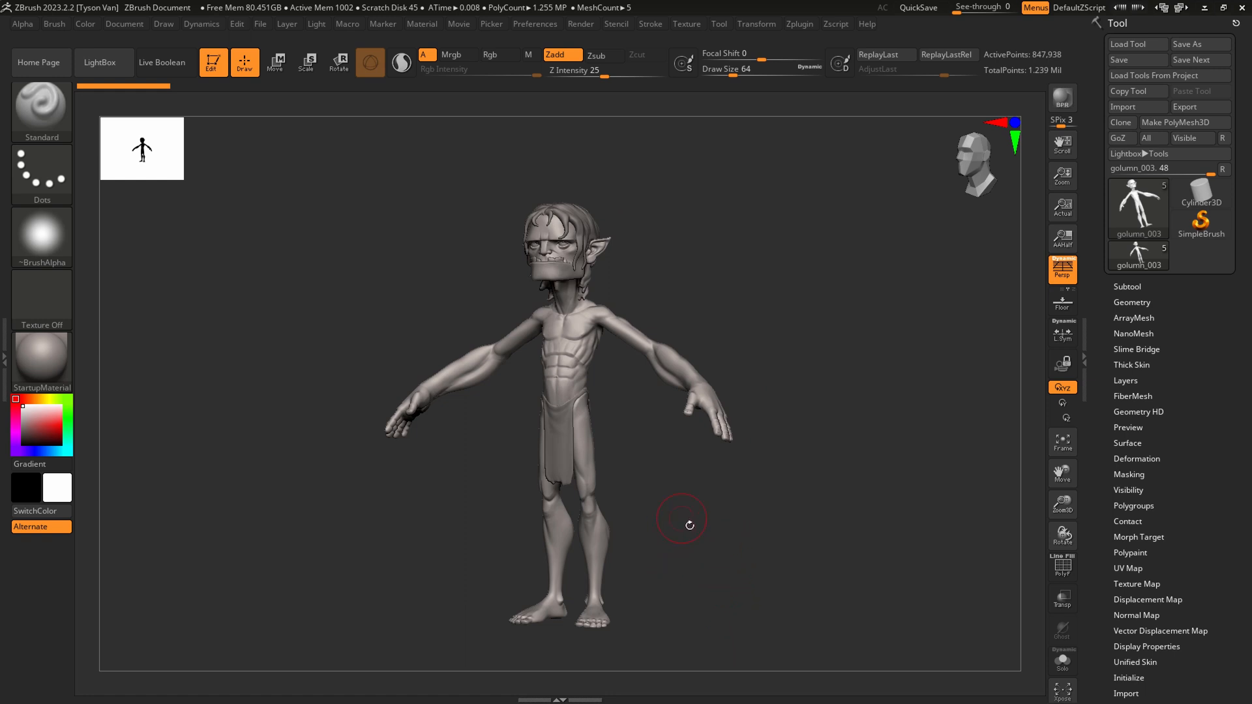
{"action": "mouse_move", "coordinate": [689, 525]}
{"action": "left_mouse_down"}
{"action": "mouse_move", "coordinate": [655, 533]}
{"action": "mouse_move", "coordinate": [674, 524]}
{"action": "left_mouse_up"}
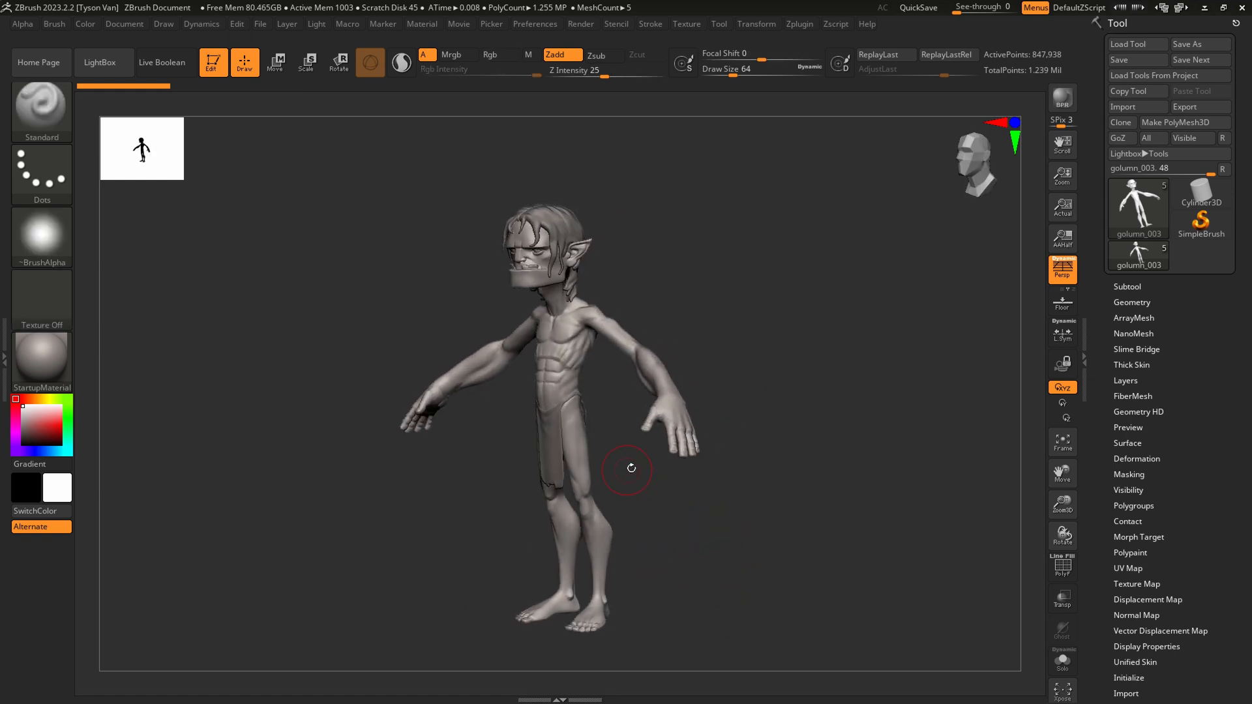
{"action": "left_click_drag", "start_coordinate": [631, 468], "coordinate": [641, 463]}
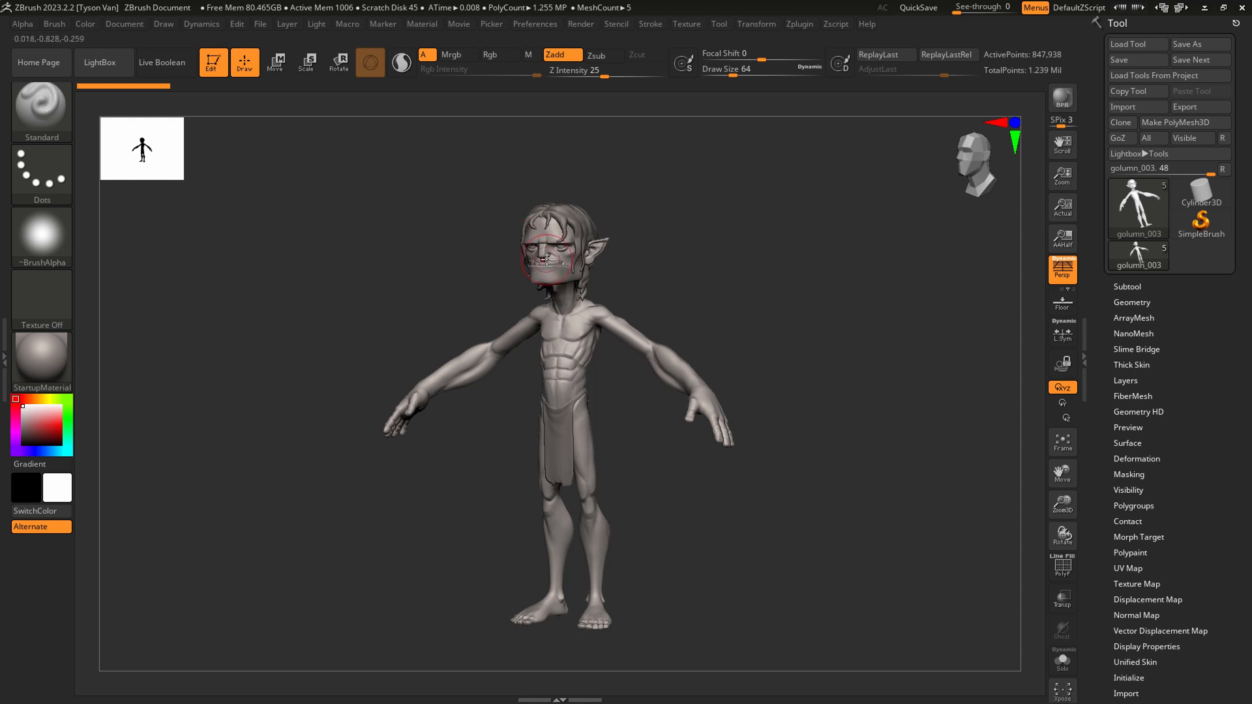
Activate the GumTeethTongue subtool and choose the Move Topological brush with a draw size of about 22.
{"action": "scroll", "coordinate": [547, 260], "scroll_direction": "up", "scroll_amount": 3}
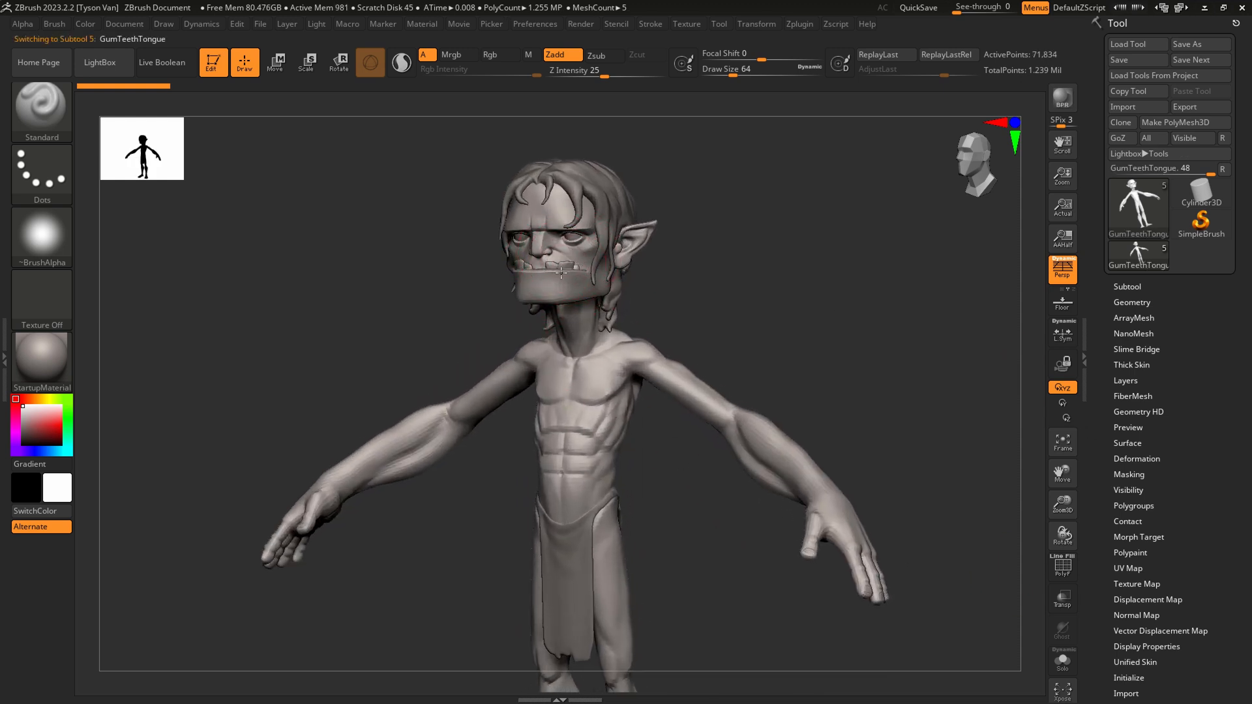
{"action": "scroll", "coordinate": [565, 259], "scroll_direction": "up", "scroll_amount": 5}
{"action": "key", "text": "s"}
{"action": "left_click_drag", "start_coordinate": [601, 329], "coordinate": [589, 328]}
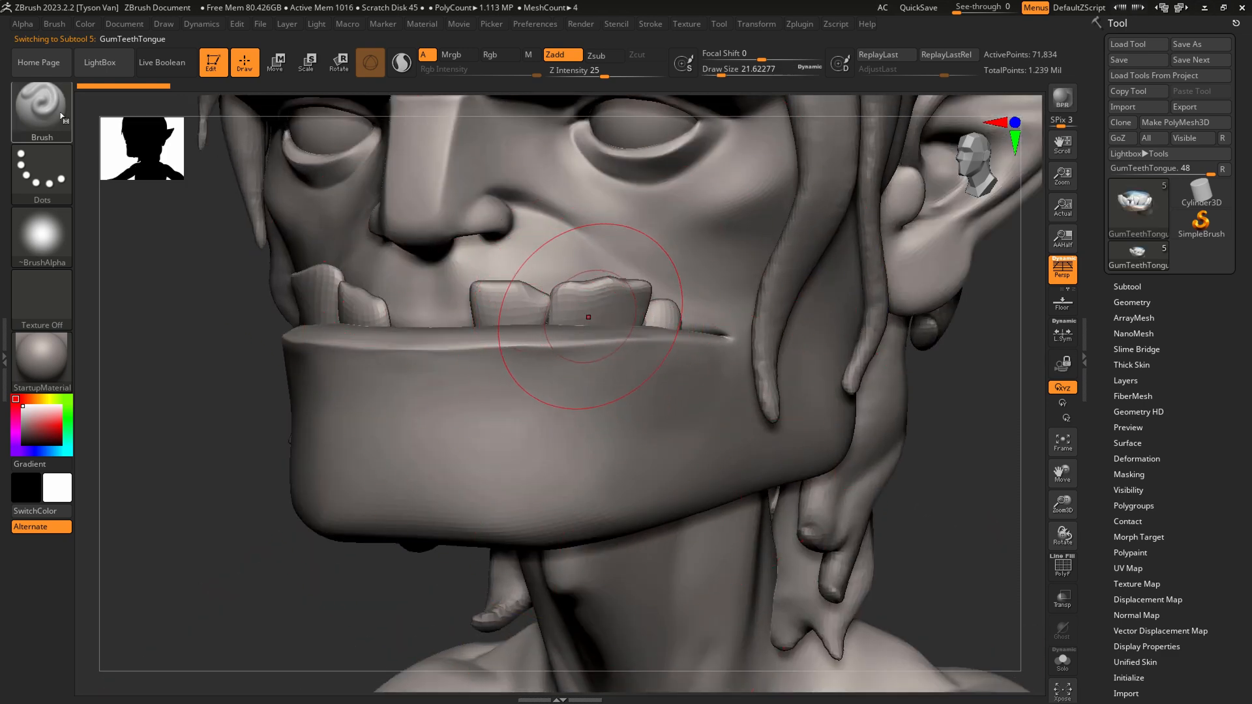
{"action": "key", "text": "b"}
{"action": "left_click", "coordinate": [184, 435]}
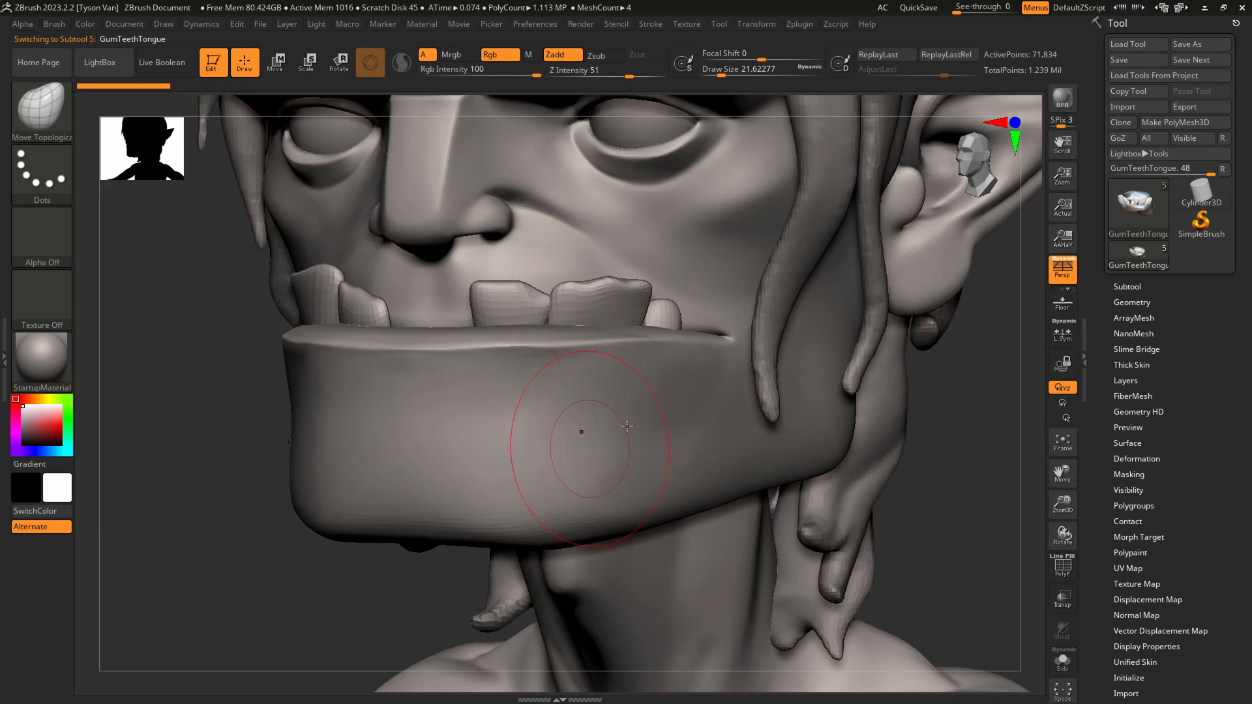
Shift the large lower side teeth along the jaw on both sides of the mouth to make their spacing uneven.
{"action": "mouse_move", "coordinate": [564, 301]}
{"action": "left_mouse_down"}
{"action": "mouse_move", "coordinate": [637, 296]}
{"action": "mouse_move", "coordinate": [472, 302]}
{"action": "mouse_move", "coordinate": [530, 303]}
{"action": "left_mouse_up"}
{"action": "right_click_drag", "start_coordinate": [523, 295], "coordinate": [619, 300]}
{"action": "right_click_drag", "start_coordinate": [421, 322], "coordinate": [496, 321]}
{"action": "left_click_drag", "start_coordinate": [342, 303], "coordinate": [359, 303]}
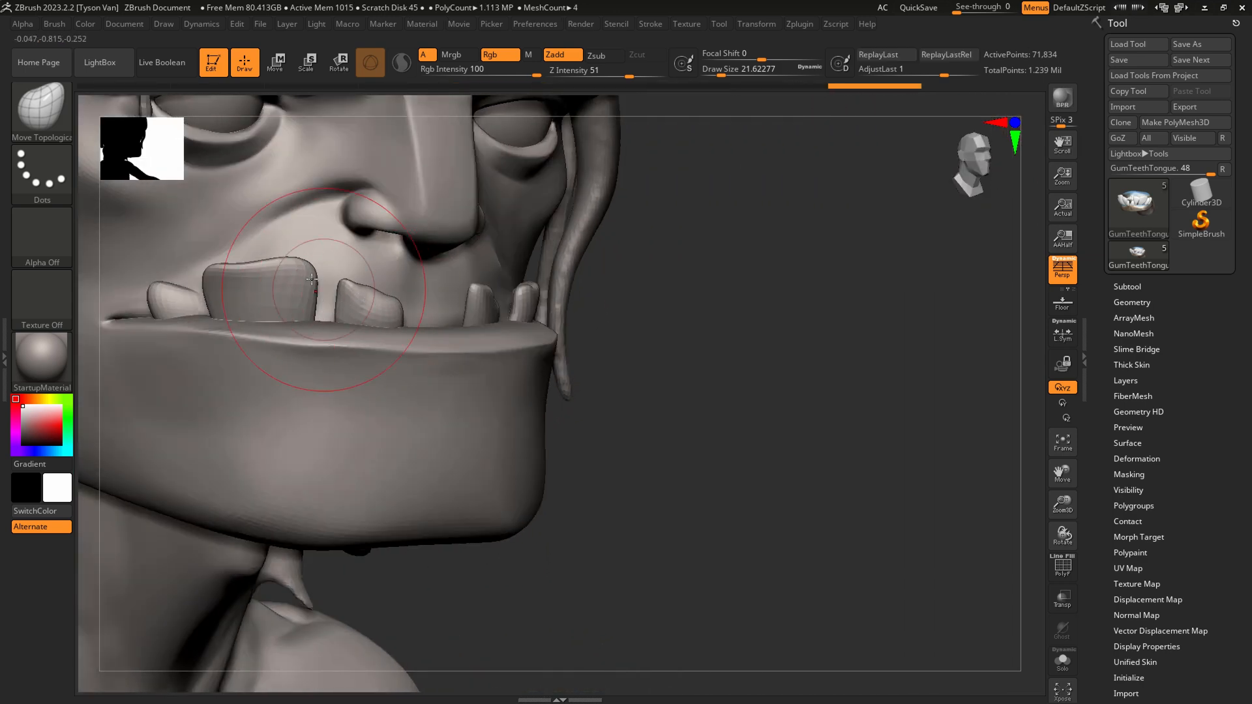
Reshape the top edge of the large side tooth with a draw size of about 9 and smooth it.
{"action": "key", "text": "s"}
{"action": "left_click_drag", "start_coordinate": [277, 297], "coordinate": [285, 297]}
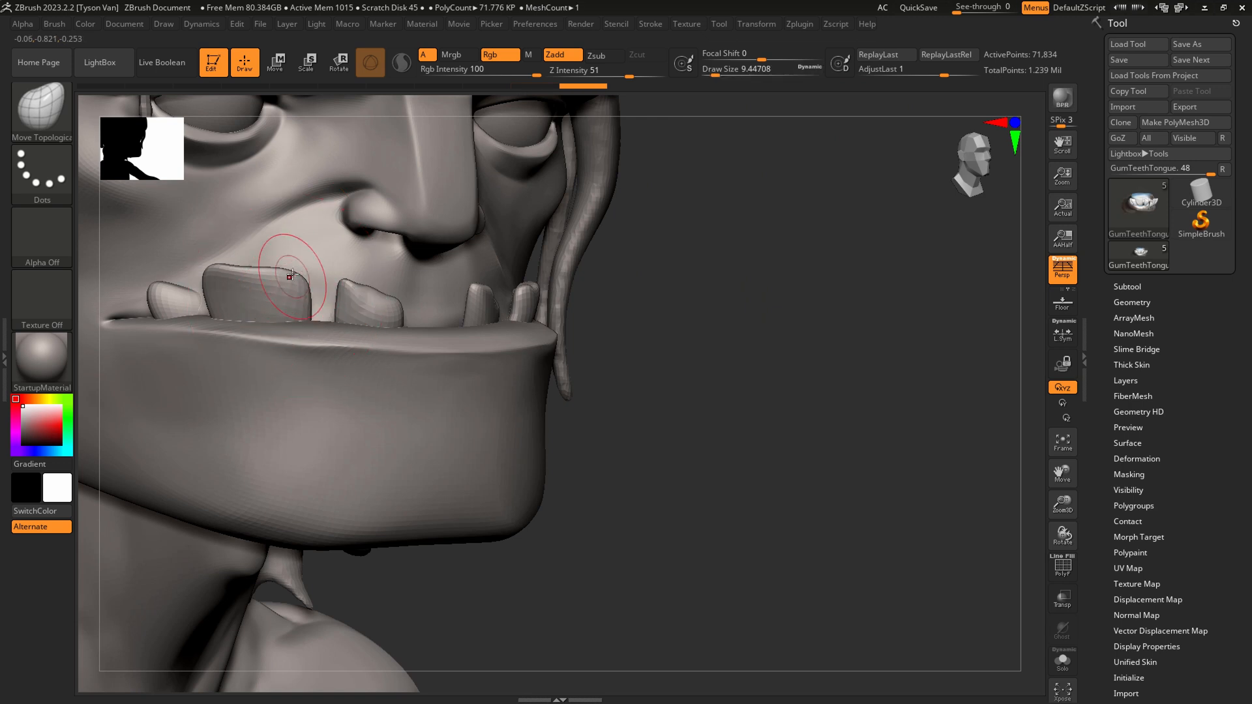
{"action": "left_click_drag", "start_coordinate": [215, 271], "coordinate": [223, 298]}
{"action": "right_click_drag", "start_coordinate": [273, 299], "coordinate": [238, 297]}
{"action": "mouse_move", "coordinate": [238, 297]}
{"action": "left_mouse_down", "text": "shift"}
{"action": "mouse_move", "coordinate": [249, 300]}
{"action": "mouse_move", "coordinate": [222, 301]}
{"action": "mouse_move", "coordinate": [287, 304]}
{"action": "left_mouse_up", "text": "shift"}
Push the side teeth into uneven positions along the jaw using a draw size of about 23.
{"action": "key", "text": "s"}
{"action": "left_click_drag", "start_coordinate": [210, 302], "coordinate": [217, 302]}
{"action": "right_click_drag", "start_coordinate": [216, 304], "coordinate": [213, 376]}
{"action": "mouse_move", "coordinate": [189, 301]}
{"action": "left_mouse_down"}
{"action": "mouse_move", "coordinate": [197, 289]}
{"action": "mouse_move", "coordinate": [200, 317]}
{"action": "mouse_move", "coordinate": [159, 289]}
{"action": "left_mouse_up"}
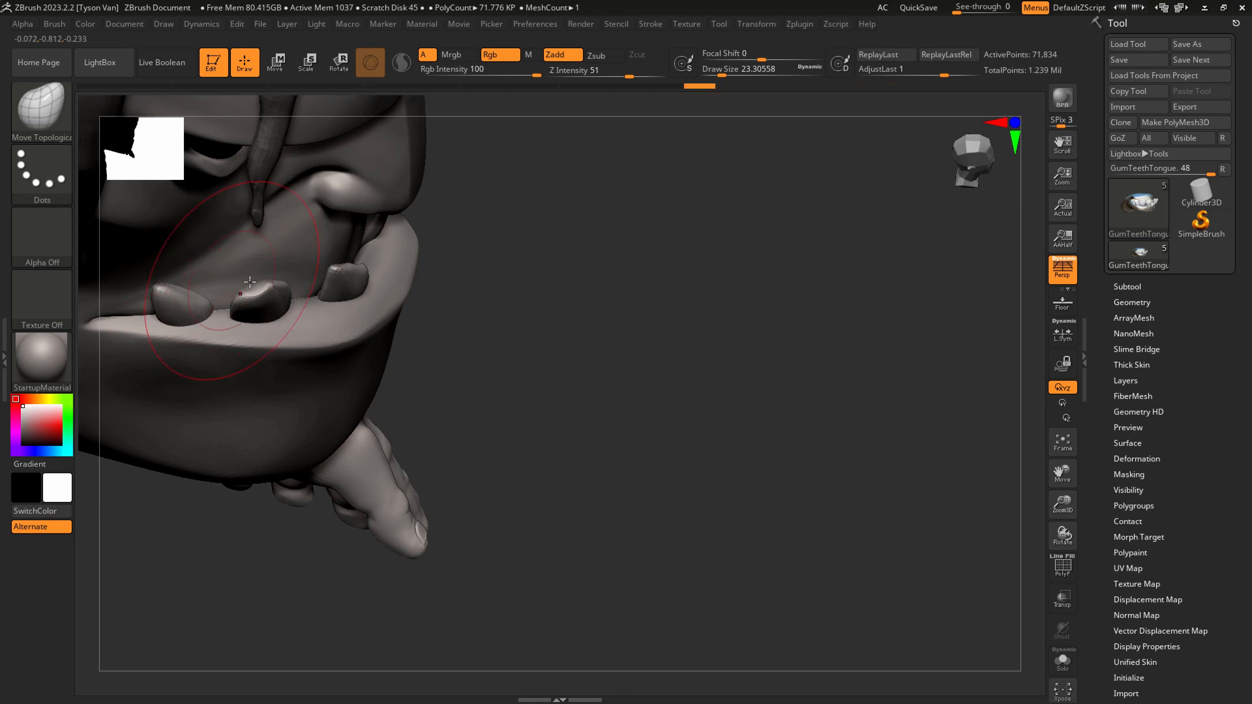
{"action": "left_click_drag", "start_coordinate": [250, 282], "coordinate": [251, 282]}
Nudge the front teeth and pull the teeth on the opposite side of the jaw into irregular positions.
{"action": "mouse_move", "coordinate": [251, 283]}
{"action": "right_mouse_down"}
{"action": "mouse_move", "coordinate": [395, 279]}
{"action": "mouse_move", "coordinate": [424, 260]}
{"action": "right_mouse_up"}
{"action": "left_click_drag", "start_coordinate": [412, 287], "coordinate": [406, 285]}
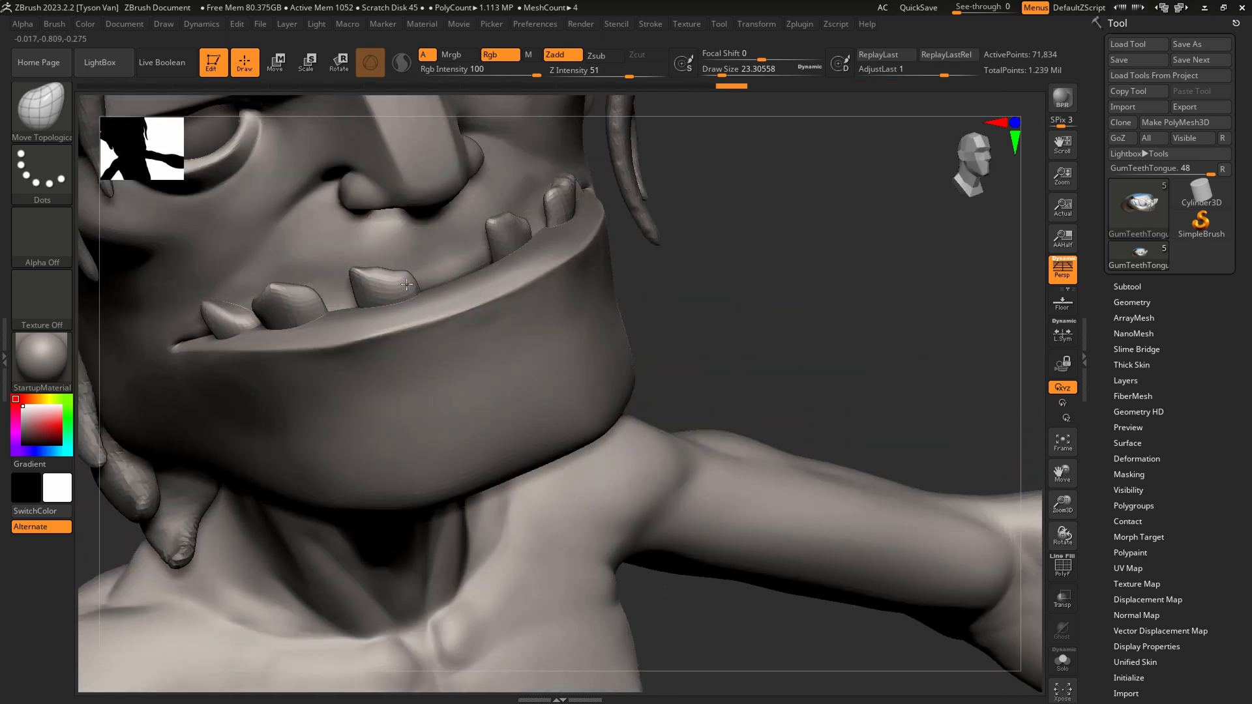
{"action": "right_click_drag", "start_coordinate": [488, 251], "coordinate": [542, 231]}
{"action": "left_click_drag", "start_coordinate": [541, 224], "coordinate": [530, 226]}
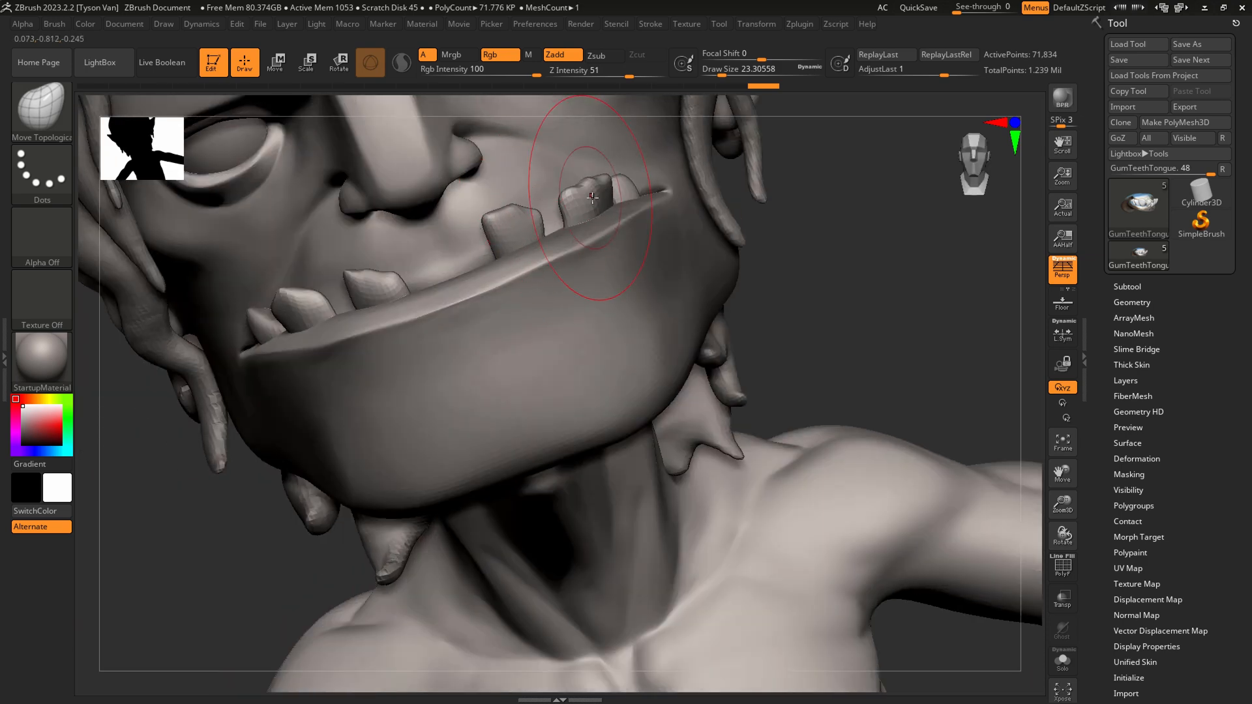
{"action": "left_click_drag", "start_coordinate": [591, 196], "coordinate": [637, 172]}
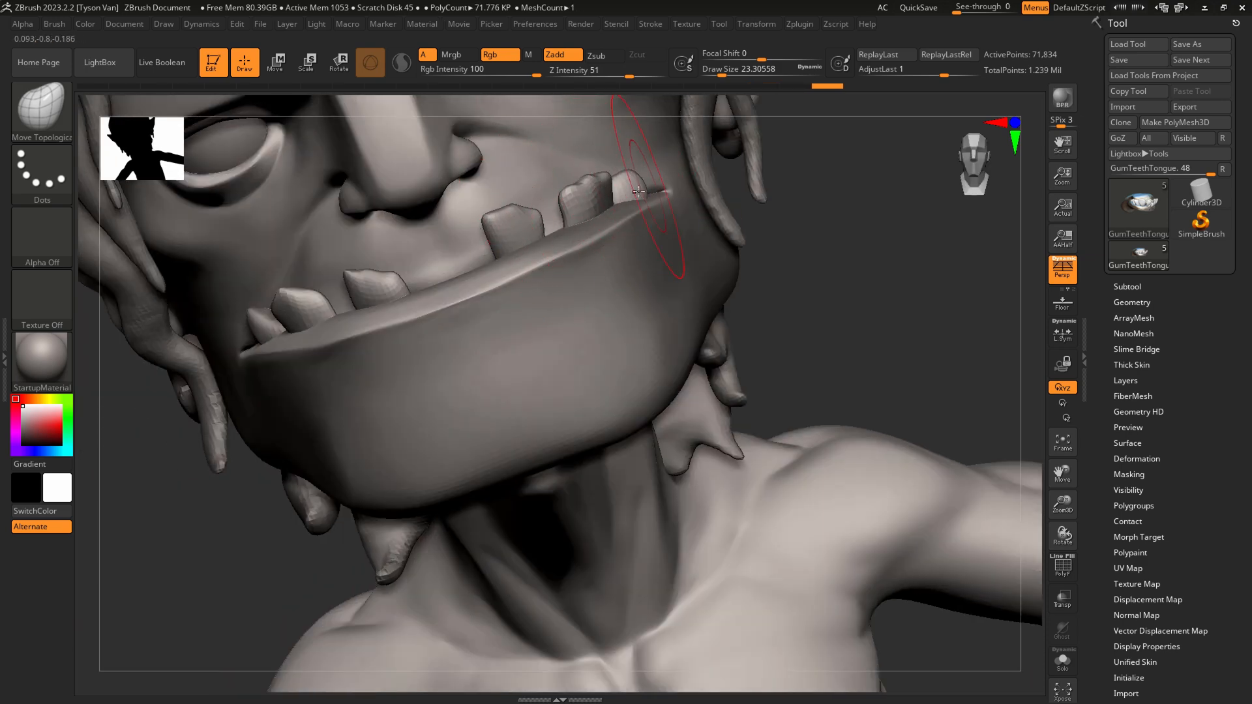
Reposition the rear teeth along the inner lip with a draw size of about 16.
{"action": "right_click_drag", "start_coordinate": [737, 189], "coordinate": [624, 181]}
{"action": "key", "text": "s"}
{"action": "left_click_drag", "start_coordinate": [615, 187], "coordinate": [606, 190]}
{"action": "mouse_move", "coordinate": [605, 190]}
{"action": "right_mouse_down"}
{"action": "mouse_move", "coordinate": [635, 252]}
{"action": "mouse_move", "coordinate": [599, 193]}
{"action": "right_mouse_up"}
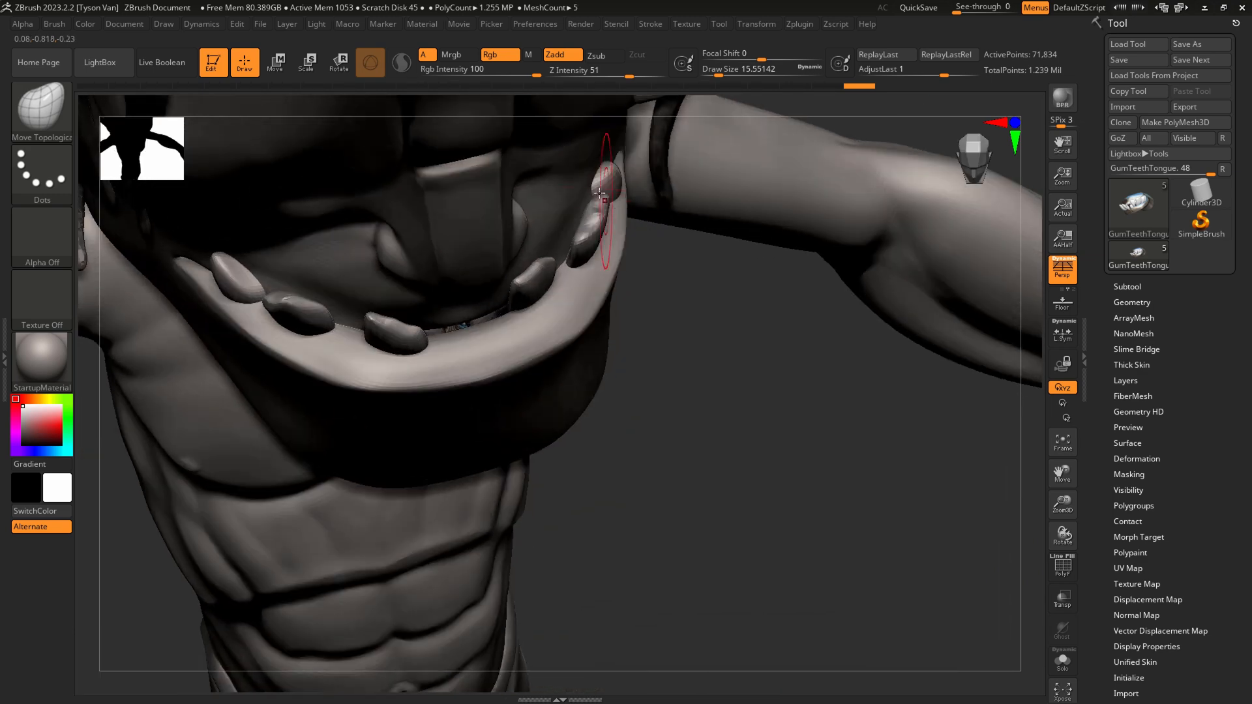
{"action": "left_click_drag", "start_coordinate": [608, 190], "coordinate": [613, 182]}
{"action": "mouse_move", "coordinate": [618, 190]}
{"action": "right_mouse_down"}
{"action": "mouse_move", "coordinate": [612, 139]}
{"action": "mouse_move", "coordinate": [599, 178]}
{"action": "right_mouse_up"}
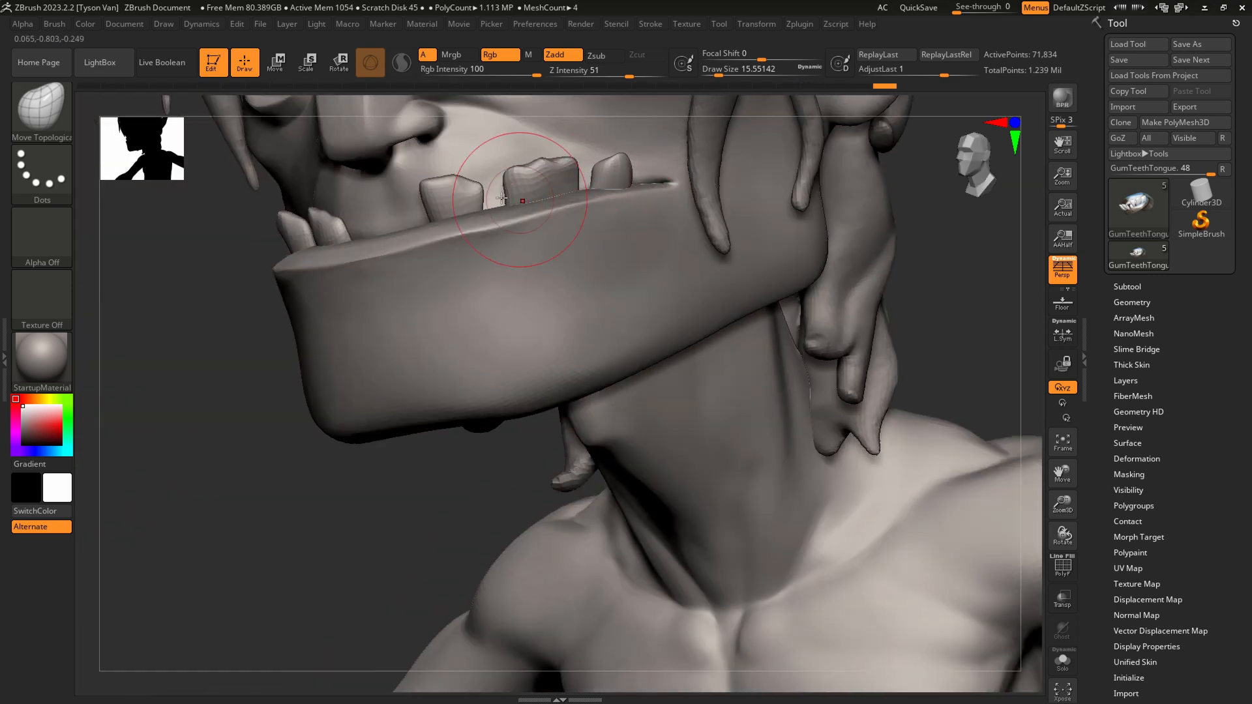
Activate the golumn_003 body subtool and choose the SnakeHook brush with a draw size of about 54.
{"action": "right_click_drag", "start_coordinate": [499, 127], "coordinate": [616, 461]}
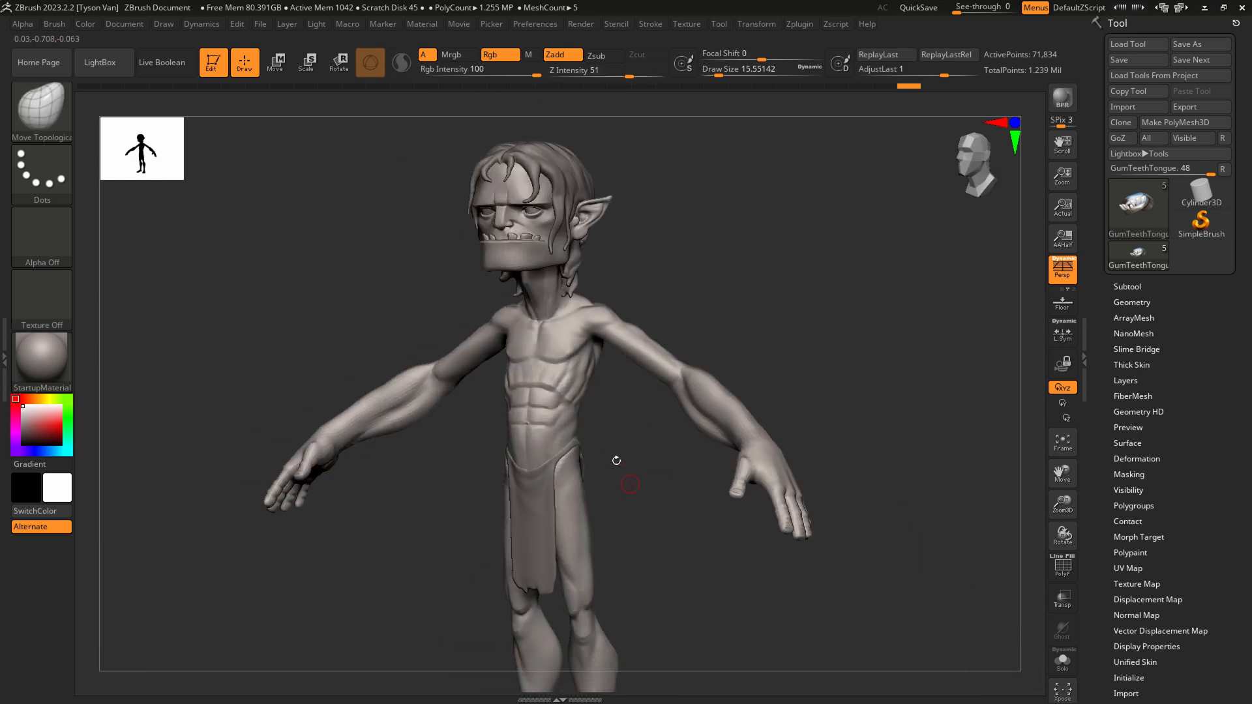
{"action": "left_click", "coordinate": [558, 399], "text": "alt"}
{"action": "right_click_drag", "start_coordinate": [545, 369], "coordinate": [643, 564], "text": "ctrl"}
{"action": "key", "text": "b"}
{"action": "key", "text": "c"}
{"action": "key", "text": "b"}
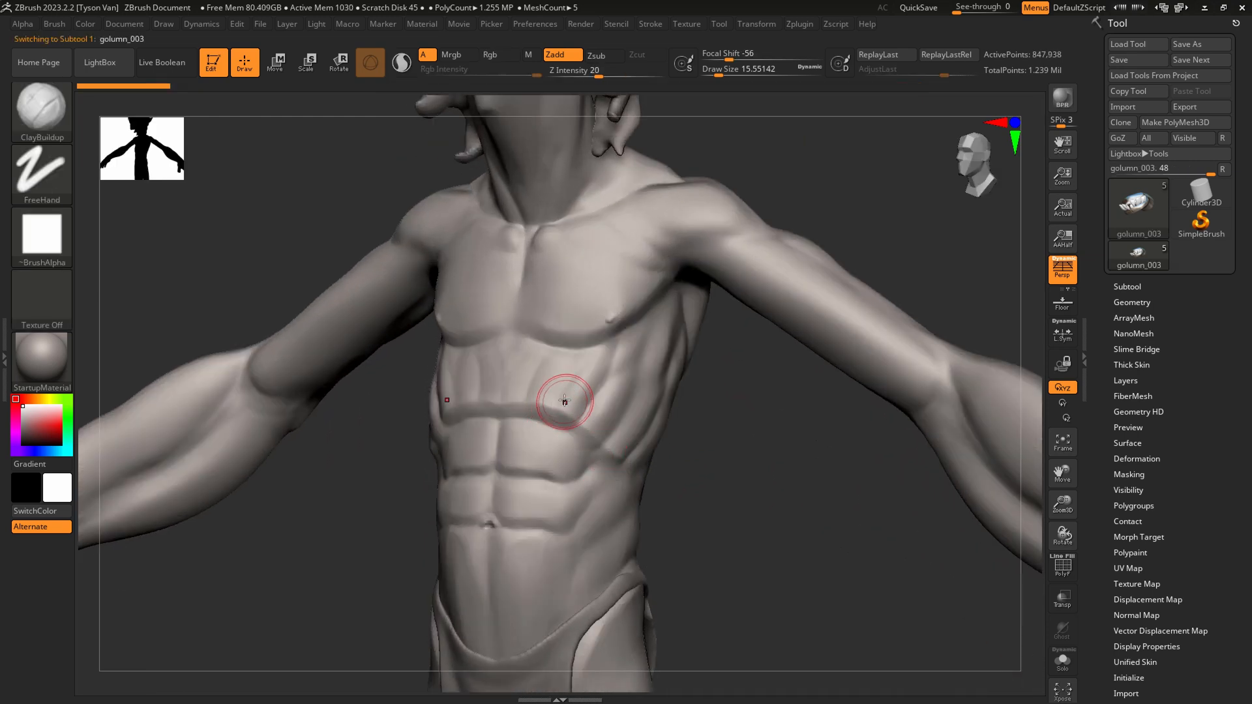
{"action": "left_click", "coordinate": [610, 426]}
{"action": "key", "text": "b"}
{"action": "key", "text": "s"}
{"action": "key", "text": "h"}
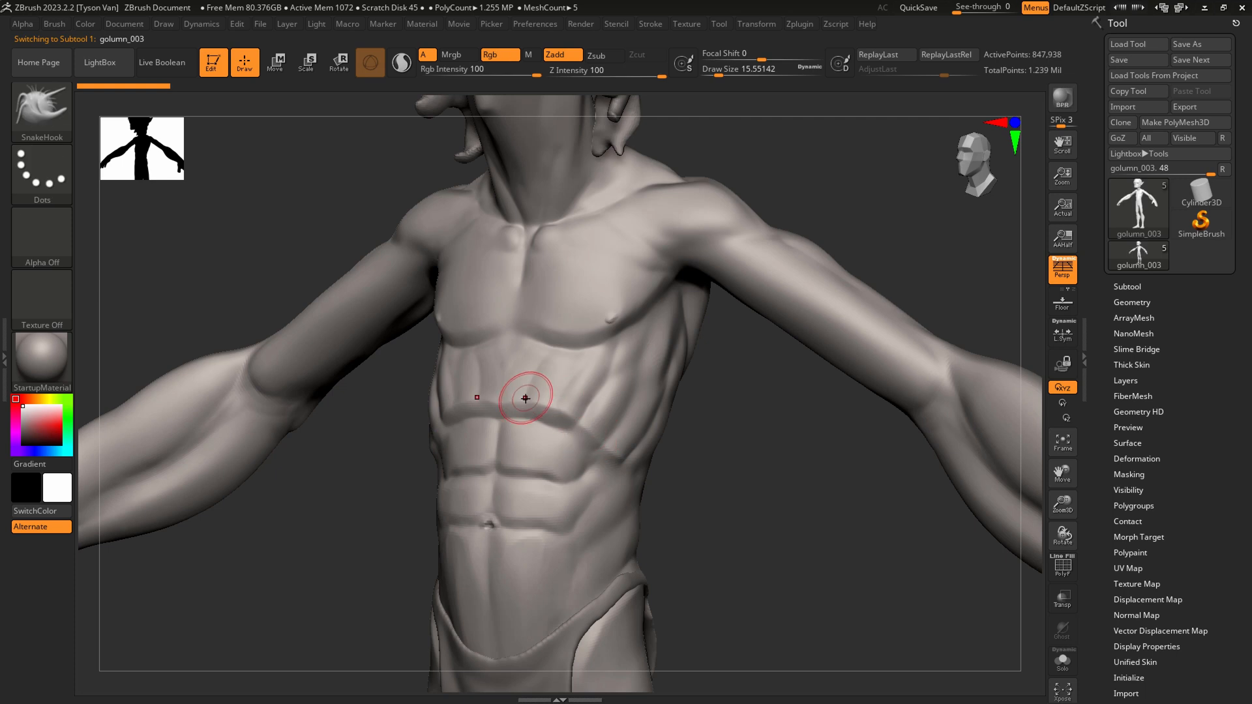
{"action": "key", "text": "s"}
{"action": "left_click", "coordinate": [533, 412]}
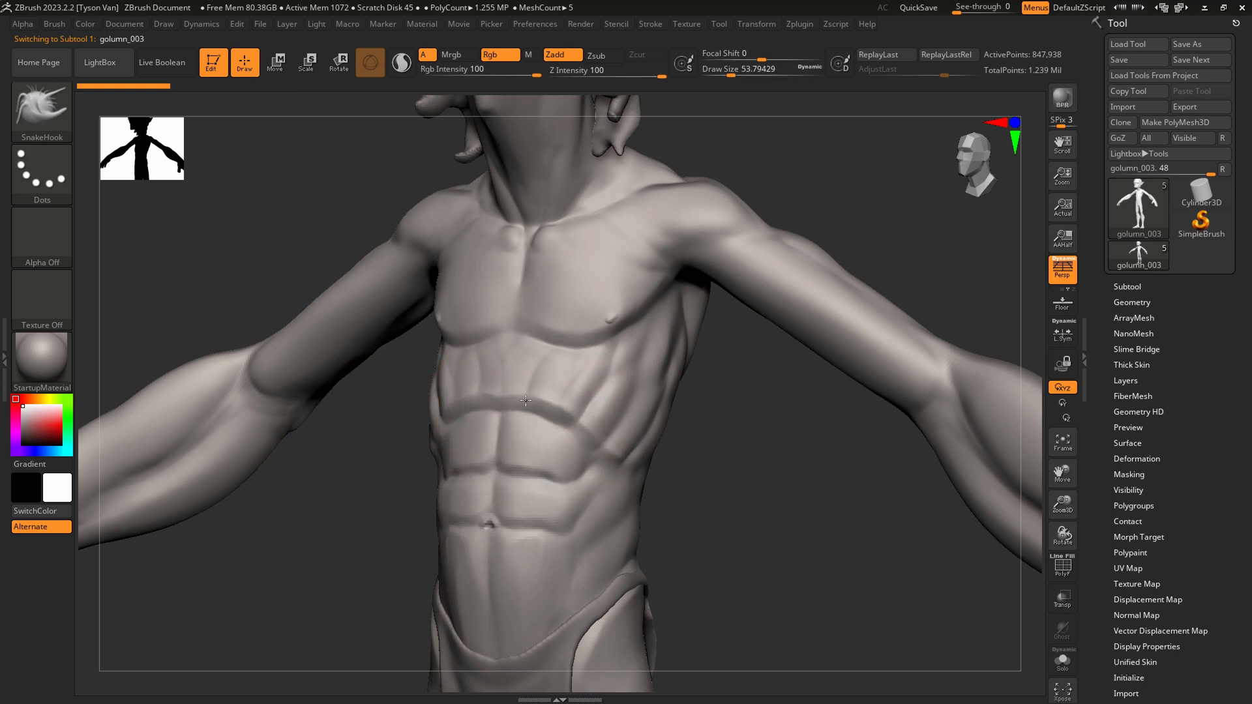
Pull the rib cage arch upward and adjust the abdominal muscles below it, reducing the draw size to about 27.
{"action": "mouse_move", "coordinate": [527, 391]}
{"action": "left_mouse_down"}
{"action": "mouse_move", "coordinate": [515, 376]}
{"action": "mouse_move", "coordinate": [548, 392]}
{"action": "mouse_move", "coordinate": [516, 379]}
{"action": "left_mouse_up"}
{"action": "key", "text": "s"}
{"action": "key", "text": "s"}
{"action": "mouse_move", "coordinate": [511, 469]}
{"action": "left_mouse_down"}
{"action": "mouse_move", "coordinate": [575, 471]}
{"action": "mouse_move", "coordinate": [590, 456]}
{"action": "left_mouse_up"}
{"action": "mouse_move", "coordinate": [589, 456]}
{"action": "right_mouse_down"}
{"action": "mouse_move", "coordinate": [599, 428]}
{"action": "mouse_move", "coordinate": [584, 423]}
{"action": "mouse_move", "coordinate": [585, 435]}
{"action": "mouse_move", "coordinate": [618, 436]}
{"action": "right_mouse_up"}
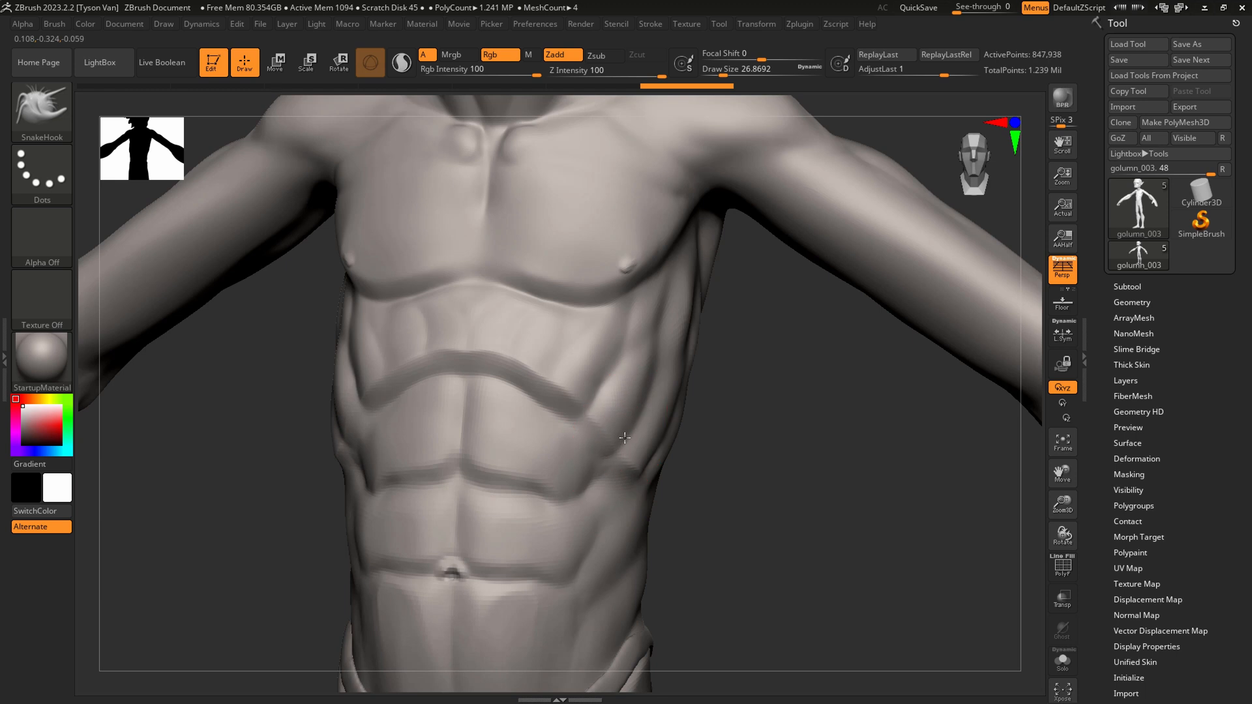
Pull the oblique muscle at the waist and reshape the side ribs with a draw size of about 35.
{"action": "left_click_drag", "start_coordinate": [624, 438], "coordinate": [630, 447]}
{"action": "key", "text": "s"}
{"action": "left_click_drag", "start_coordinate": [654, 353], "coordinate": [657, 353]}
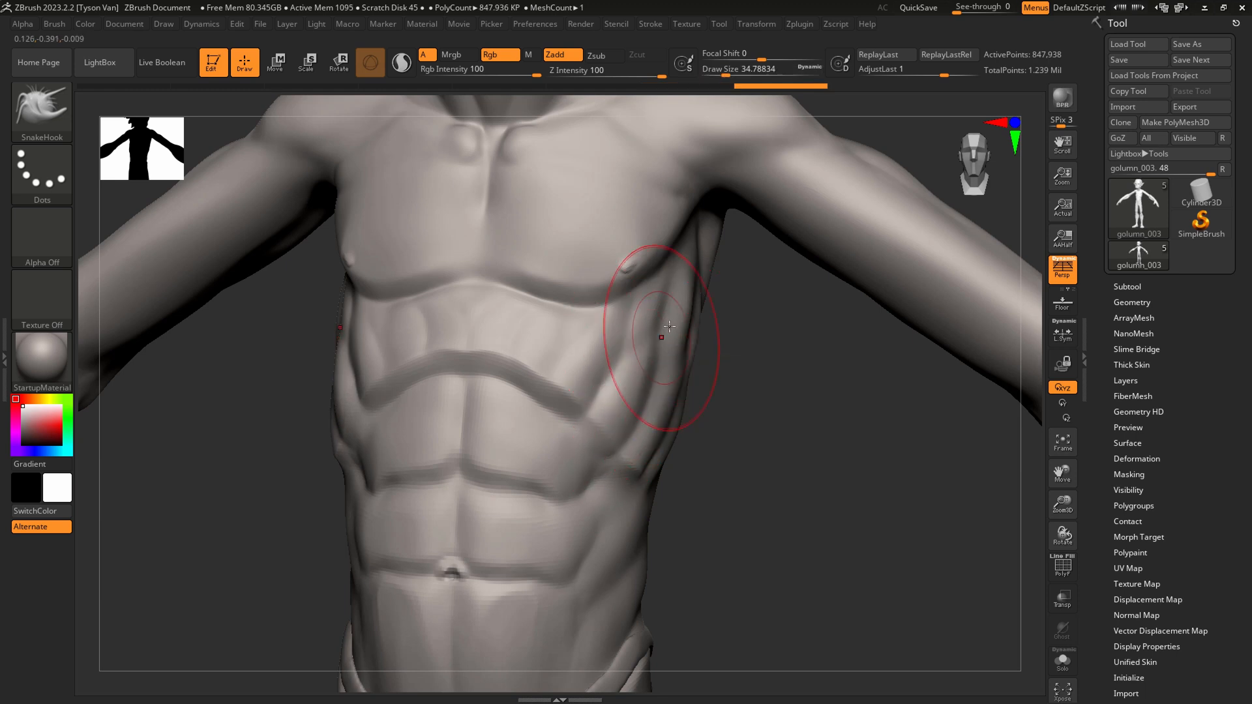
{"action": "left_click_drag", "start_coordinate": [700, 307], "coordinate": [697, 305]}
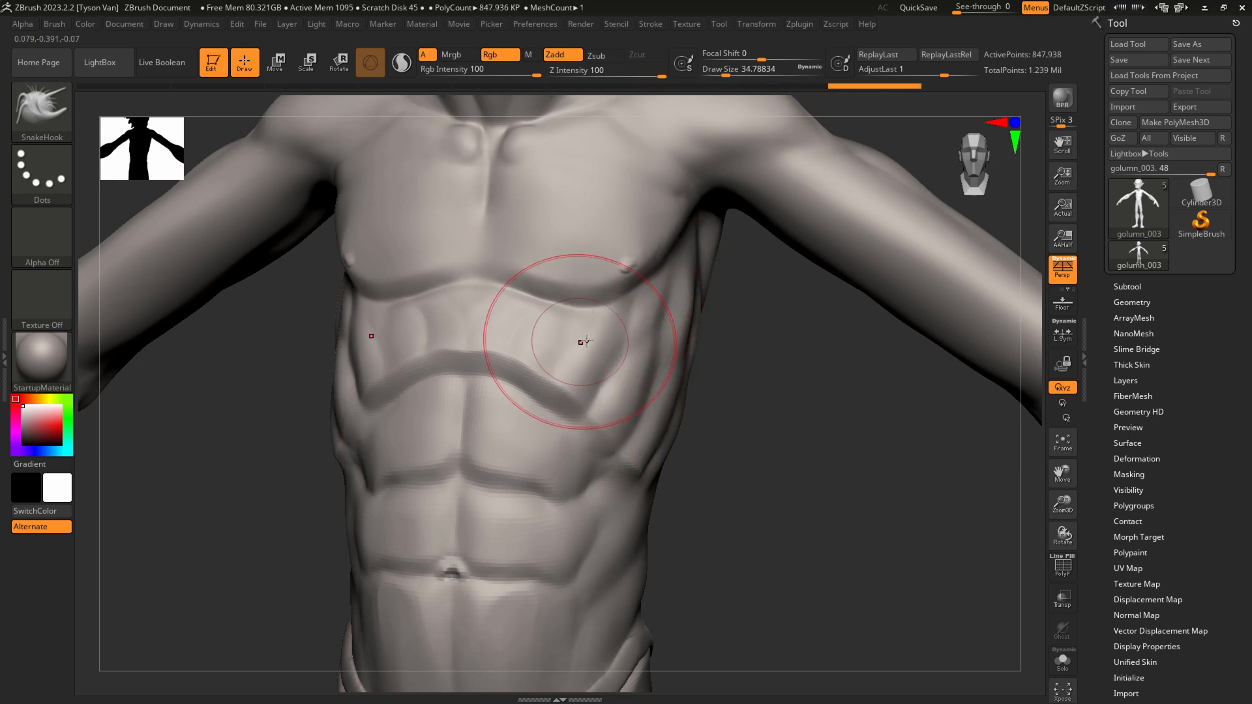
Carve grooves between the ribs above the arch with DamStandard at a draw size of about 17, and smooth them.
{"action": "right_click_drag", "start_coordinate": [581, 341], "coordinate": [592, 343]}
{"action": "key", "text": "b"}
{"action": "key", "text": "c"}
{"action": "key", "text": "b"}
{"action": "key", "text": "b"}
{"action": "key", "text": "d"}
{"action": "key", "text": "s"}
{"action": "key", "text": "s"}
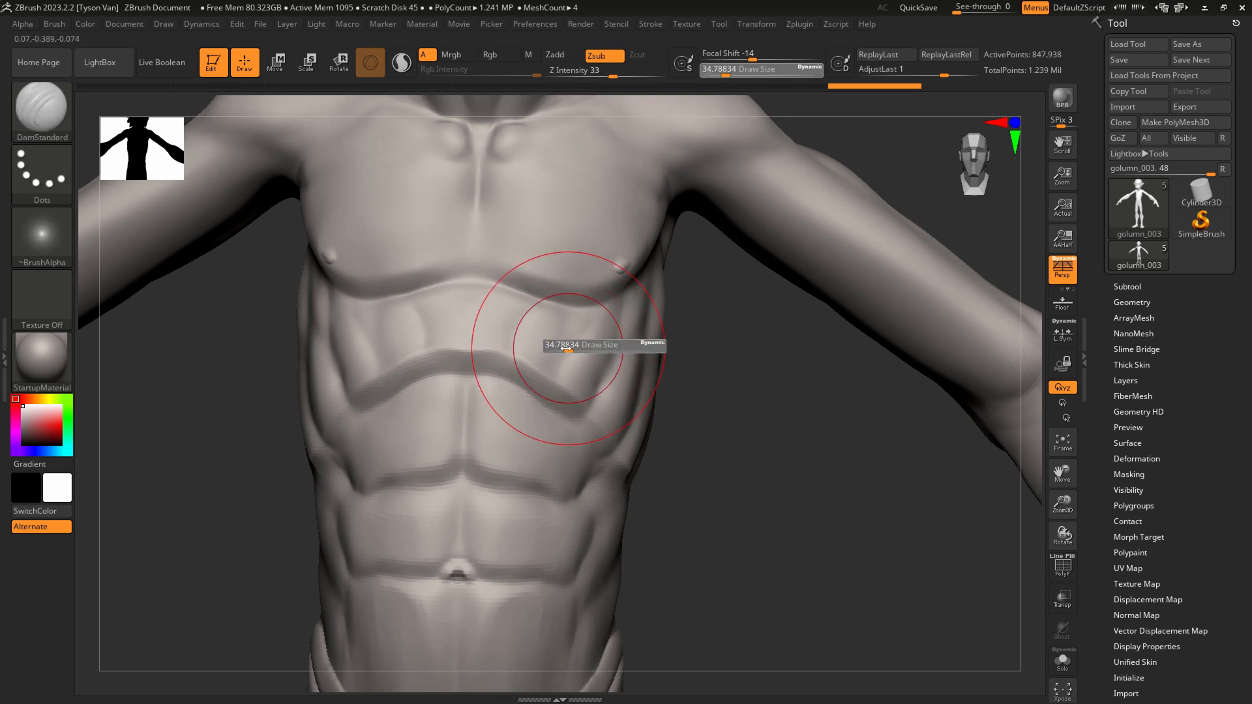
{"action": "mouse_move", "coordinate": [545, 343]}
{"action": "left_mouse_down"}
{"action": "mouse_move", "coordinate": [530, 344]}
{"action": "mouse_move", "coordinate": [545, 391]}
{"action": "left_mouse_up"}
{"action": "left_click_drag", "start_coordinate": [507, 366], "coordinate": [534, 305]}
{"action": "mouse_move", "coordinate": [555, 355]}
{"action": "left_mouse_down", "text": "shift"}
{"action": "mouse_move", "coordinate": [561, 332]}
{"action": "mouse_move", "coordinate": [554, 352]}
{"action": "mouse_move", "coordinate": [509, 316]}
{"action": "left_mouse_up", "text": "shift"}
{"action": "left_click_drag", "start_coordinate": [509, 316], "coordinate": [508, 334], "text": "shift"}
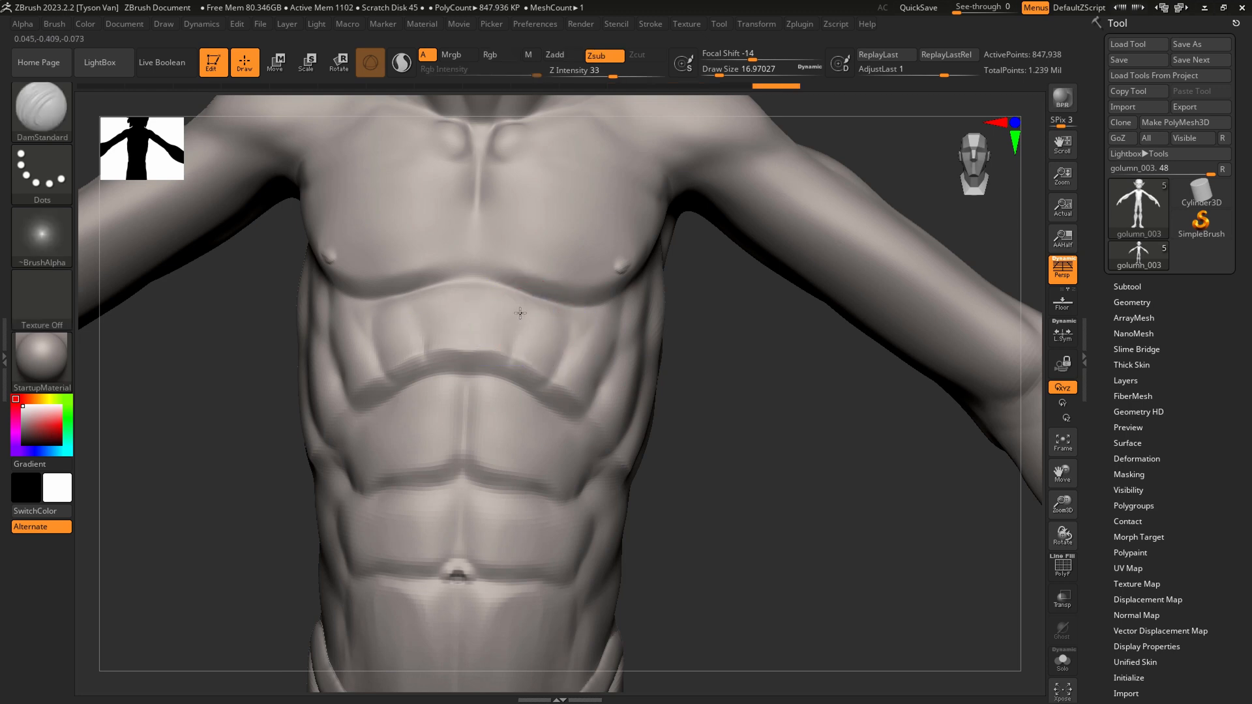
Refine the lower chest with DamStandard at a draw size of about 11, undo the nipple stroke and smooth the pectoral beside it.
{"action": "right_click_drag", "start_coordinate": [520, 313], "coordinate": [484, 305]}
{"action": "key", "text": "s"}
{"action": "left_click_drag", "start_coordinate": [524, 270], "coordinate": [505, 262]}
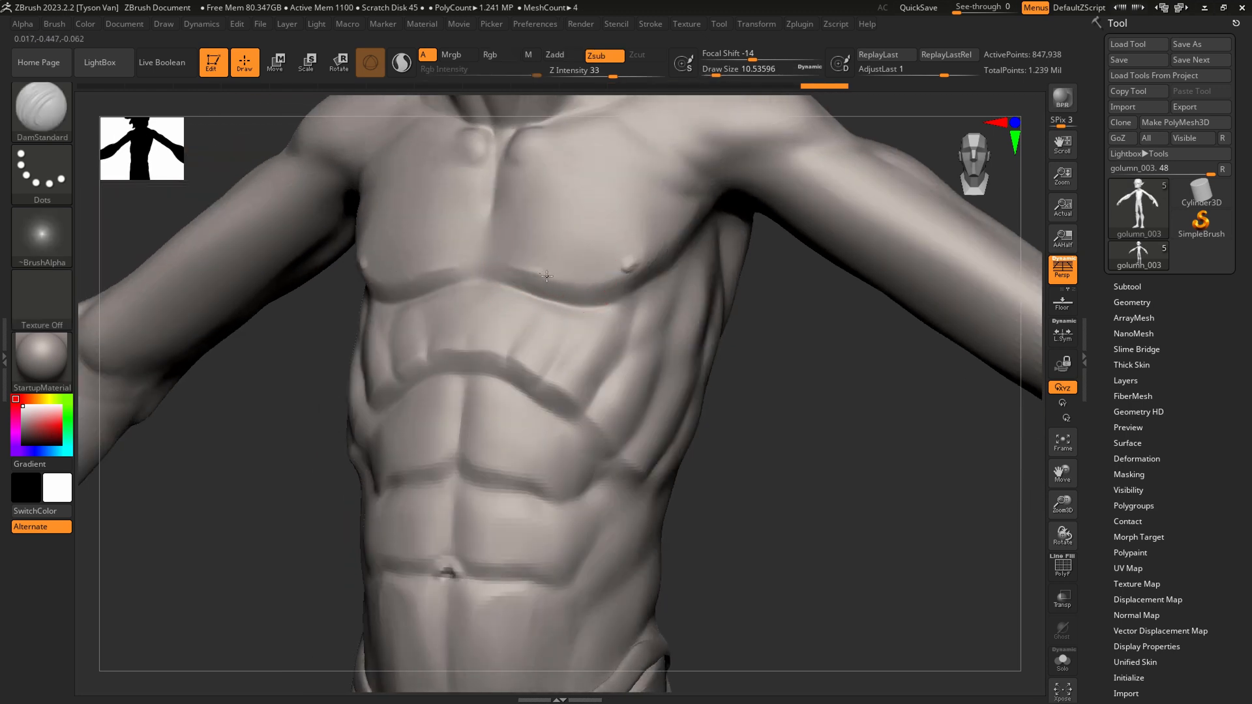
{"action": "left_click_drag", "start_coordinate": [630, 269], "coordinate": [631, 266]}
{"action": "key", "text": "ctrl+z"}
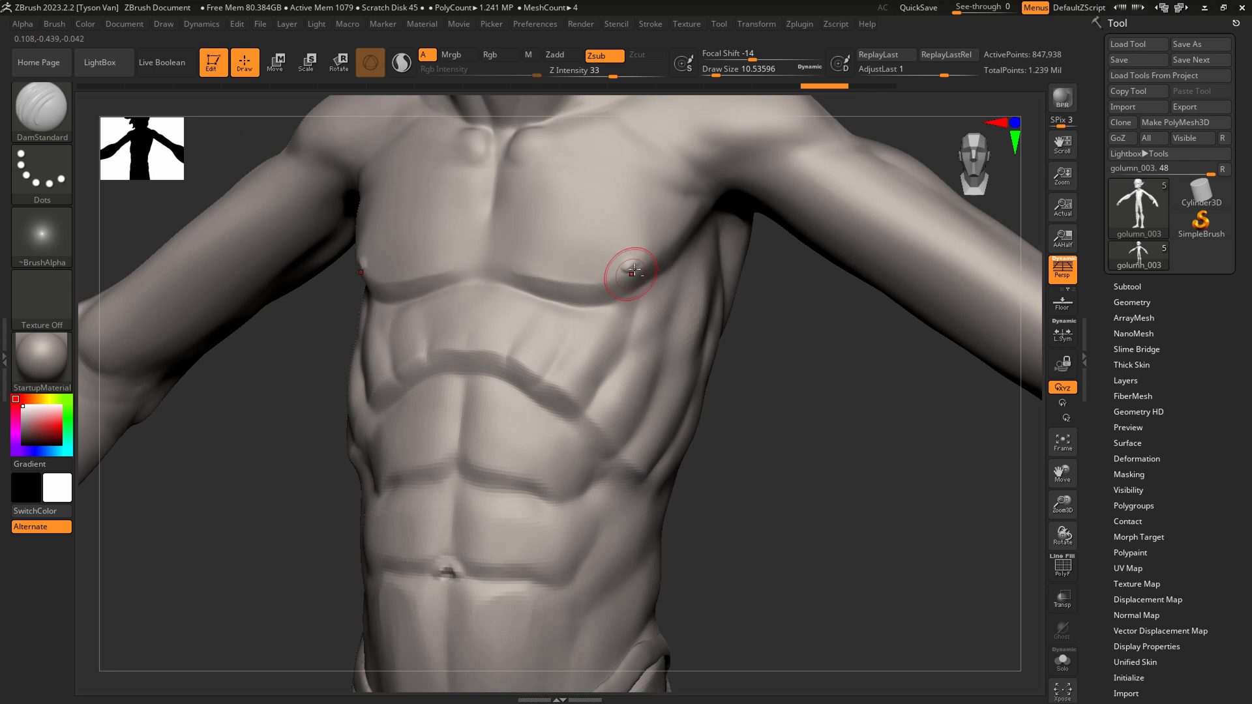
{"action": "key", "text": "shift"}
{"action": "mouse_move", "coordinate": [543, 250]}
{"action": "left_mouse_down", "text": "shift"}
{"action": "mouse_move", "coordinate": [533, 253]}
{"action": "mouse_move", "coordinate": [590, 252]}
{"action": "left_mouse_up", "text": "shift"}
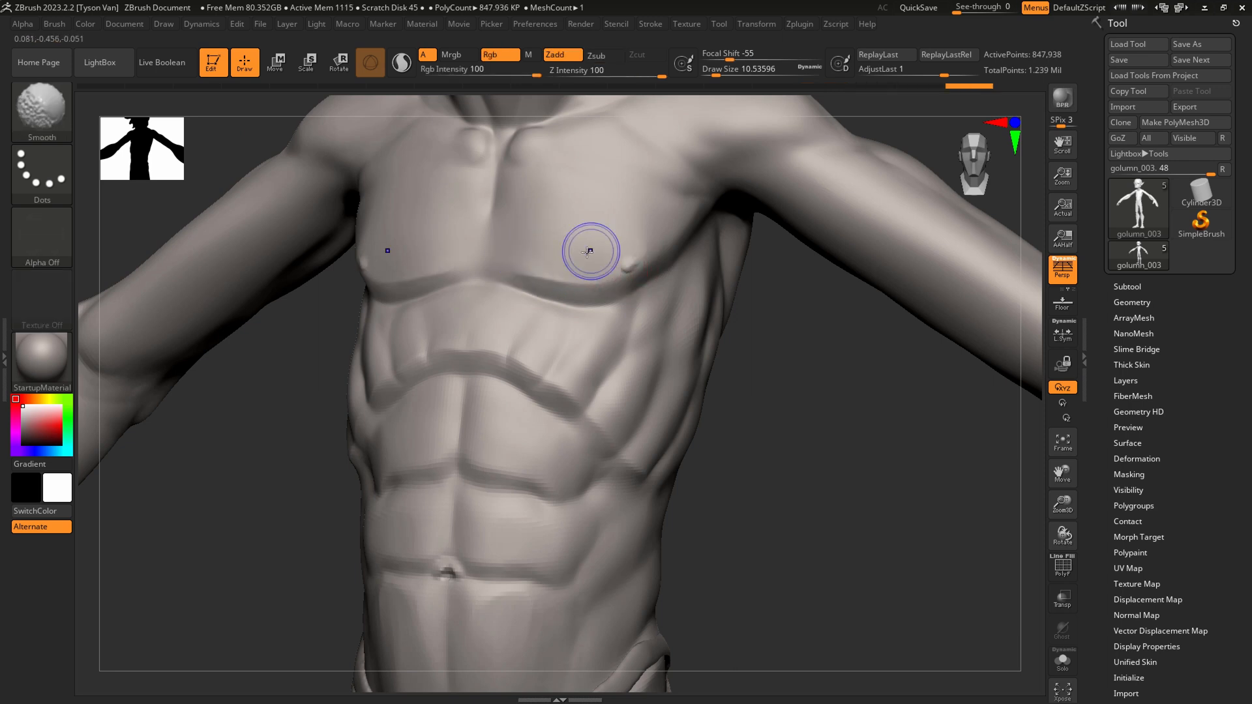
Subdivide the body mesh one more level and sharpen the crease along the rib cage arch.
{"action": "right_click_drag", "start_coordinate": [570, 266], "coordinate": [594, 298], "text": "ctrl"}
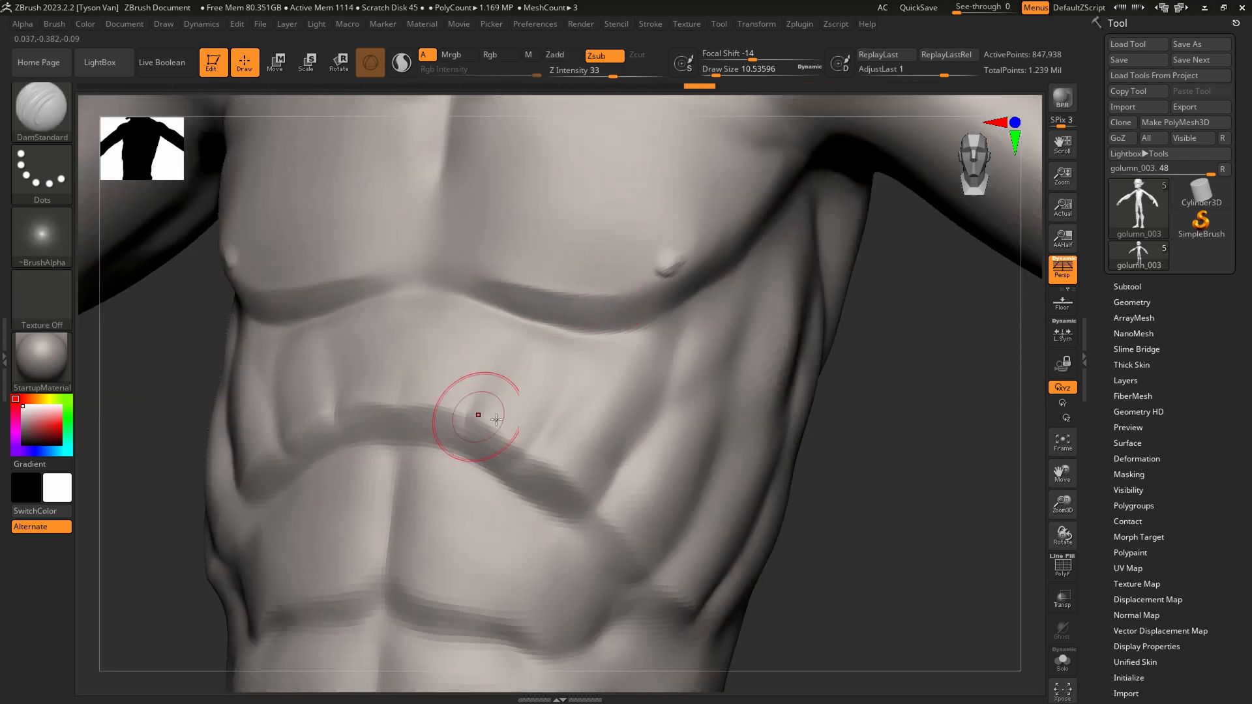
{"action": "key", "text": "ctrl"}
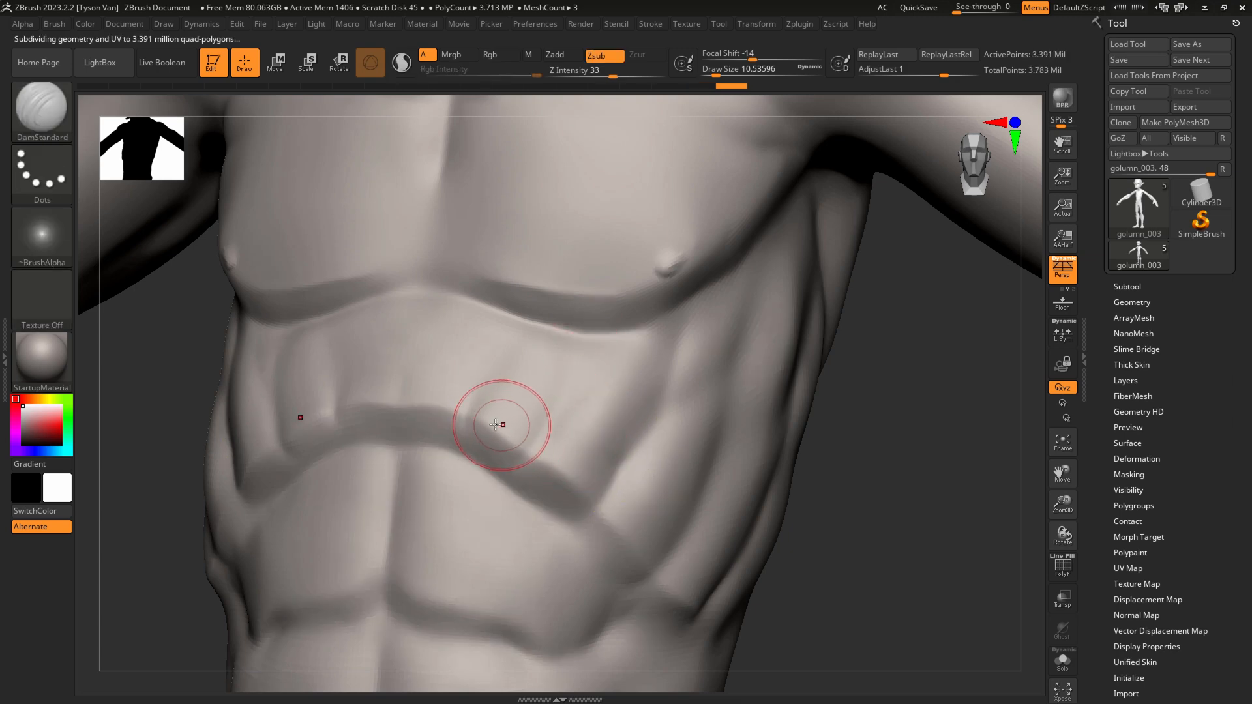
{"action": "mouse_move", "coordinate": [402, 406]}
{"action": "left_mouse_down"}
{"action": "mouse_move", "coordinate": [474, 424]}
{"action": "mouse_move", "coordinate": [456, 423]}
{"action": "left_mouse_up"}
{"action": "right_click_drag", "start_coordinate": [456, 423], "coordinate": [499, 408], "text": "ctrl"}
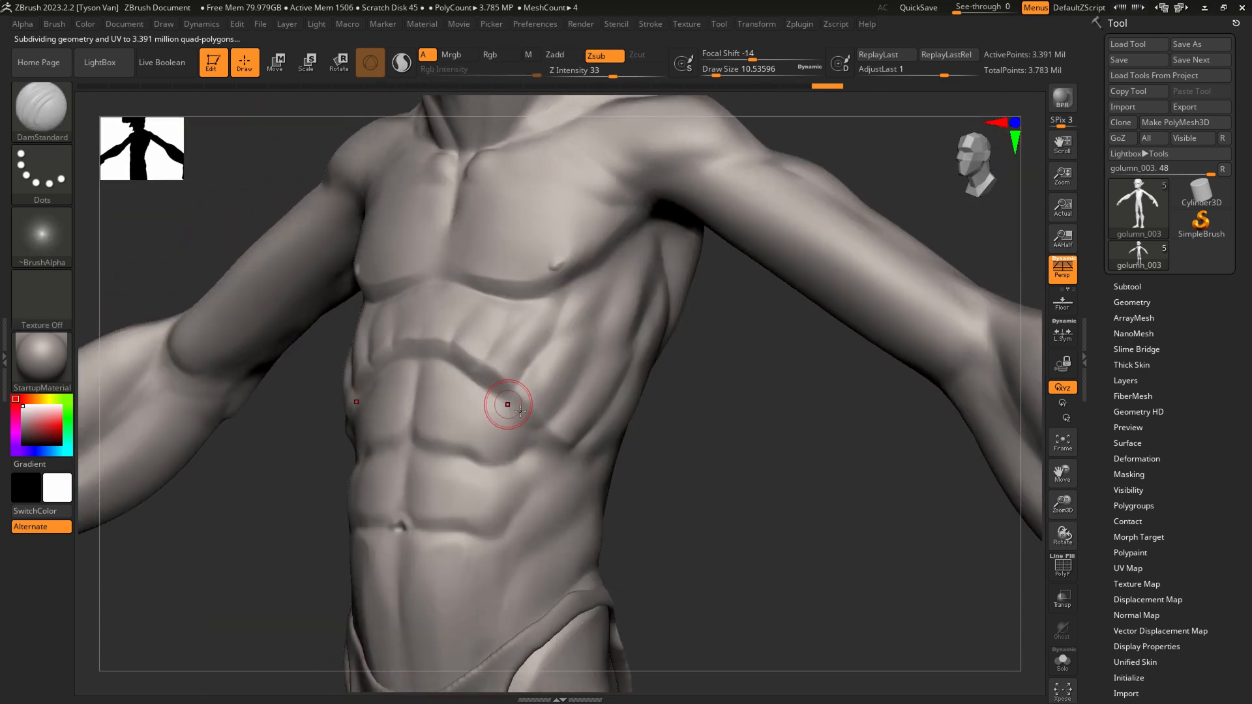
Open the body's geometry settings and check its subdivision level and polygon counts.
{"action": "left_click", "coordinate": [1129, 302]}
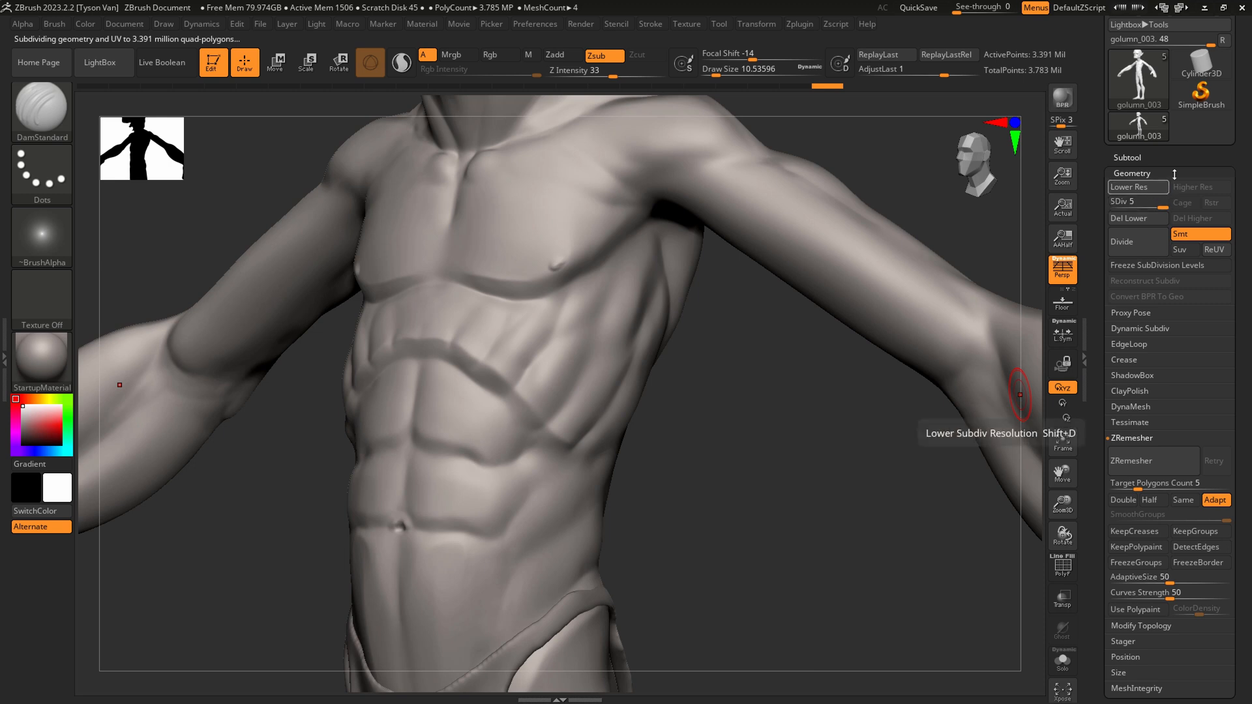
{"action": "scroll", "coordinate": [1145, 195], "scroll_direction": "up", "scroll_amount": 1}
{"action": "mouse_move", "coordinate": [1147, 155]}
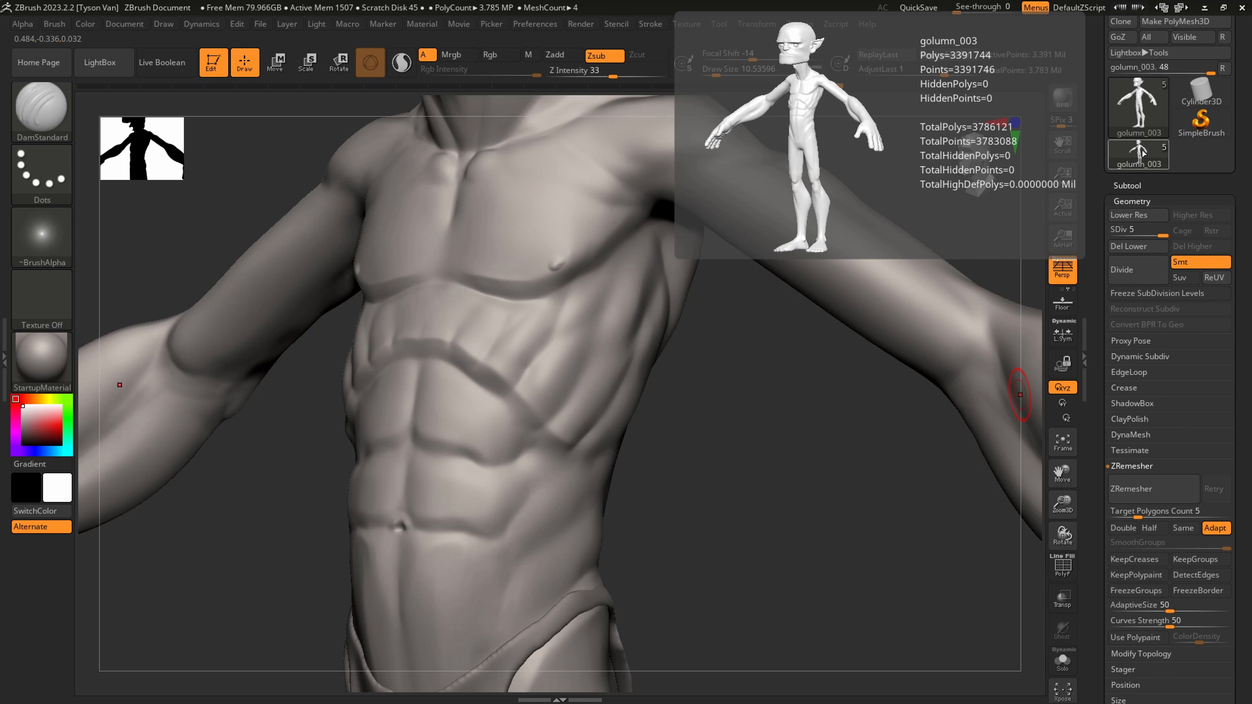
Carve the groove below the side ribs with DamStandard at Z Intensity 17 and a draw size of about 46.
{"action": "left_click_drag", "start_coordinate": [549, 415], "coordinate": [528, 414]}
{"action": "key", "text": "s"}
{"action": "left_click_drag", "start_coordinate": [537, 457], "coordinate": [546, 457]}
{"action": "left_click_drag", "start_coordinate": [616, 76], "coordinate": [594, 75]}
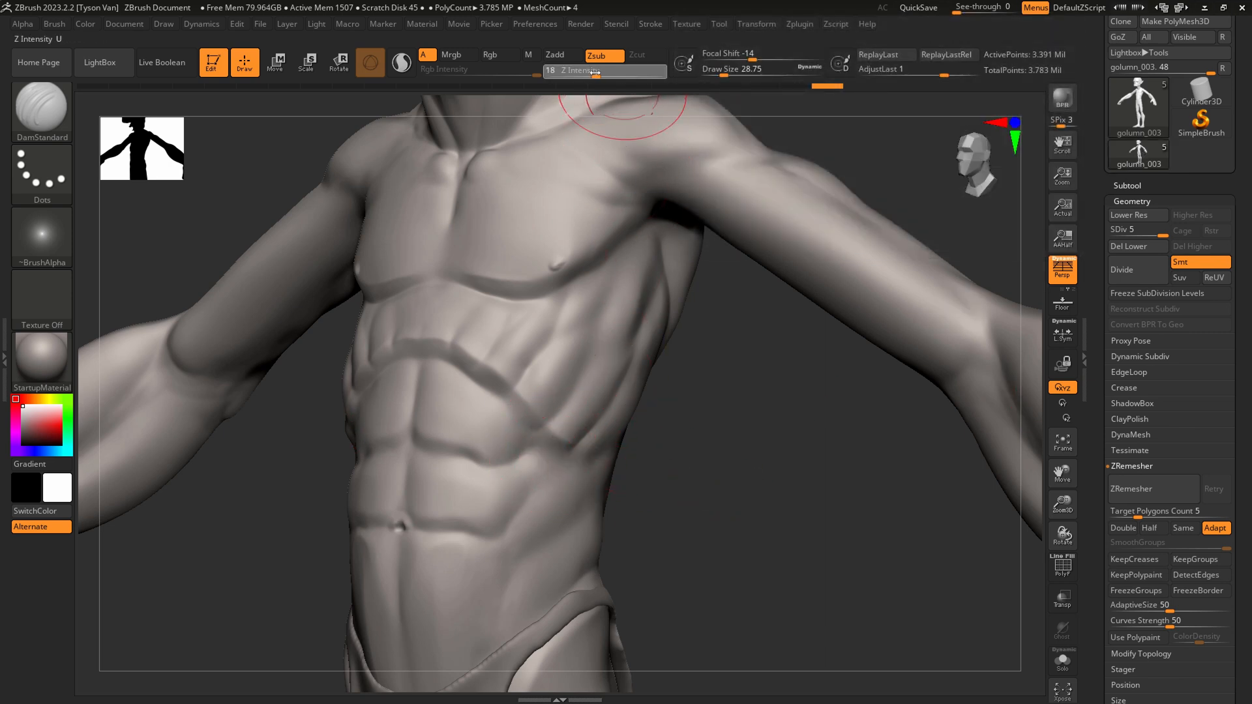
{"action": "key", "text": "s"}
{"action": "left_click_drag", "start_coordinate": [546, 443], "coordinate": [611, 432]}
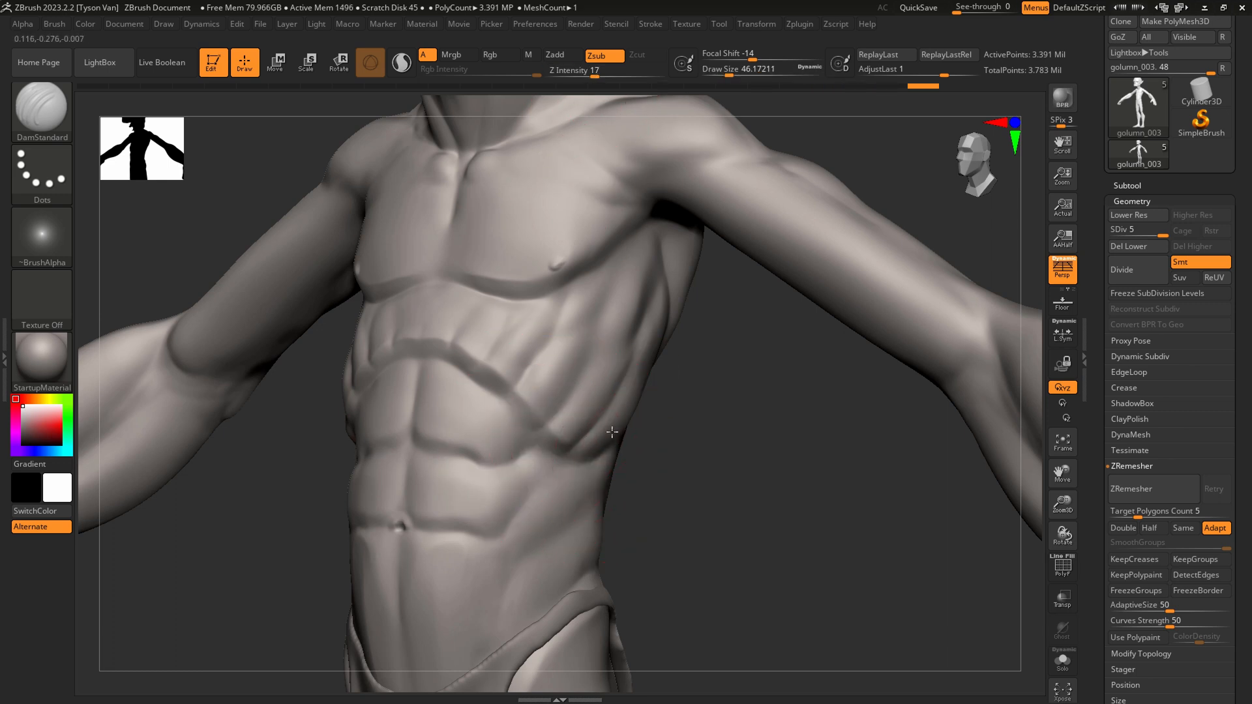
{"action": "right_click_drag", "start_coordinate": [619, 420], "coordinate": [590, 457]}
{"action": "key", "text": "shift"}
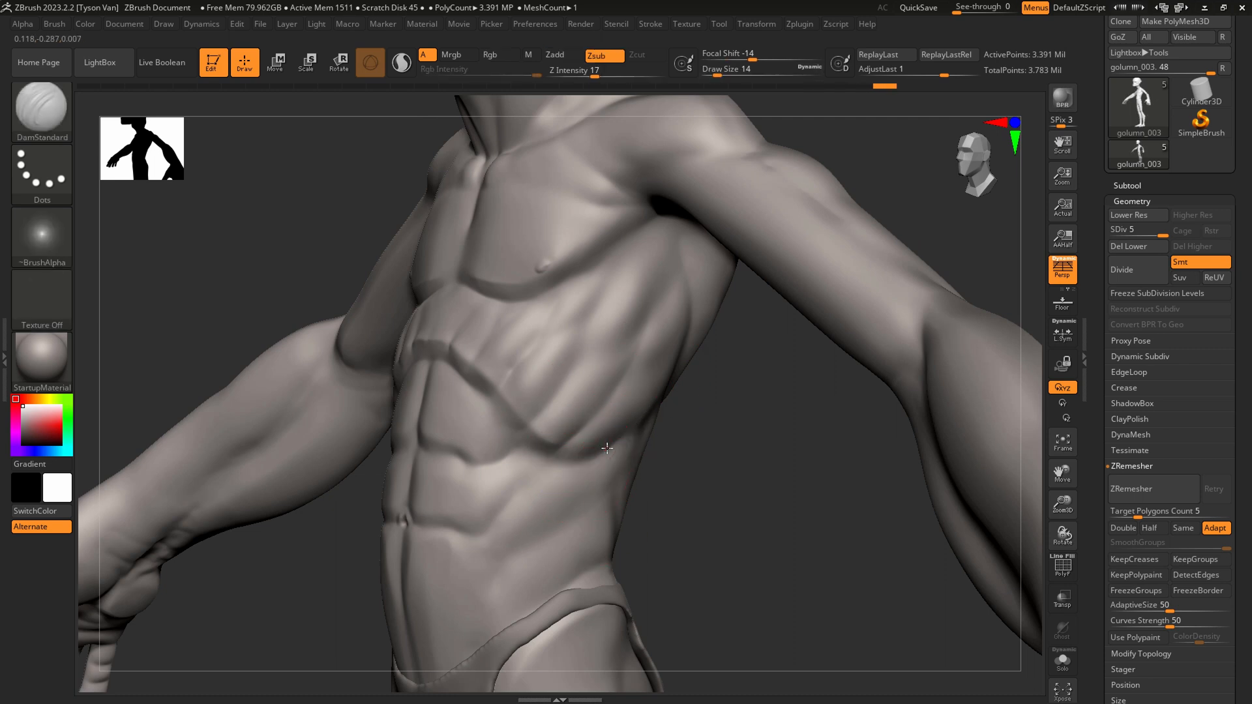
Adjust the waist contour below the side ribs with SnakeHook at a draw size of about 39.
{"action": "right_click_drag", "start_coordinate": [614, 443], "coordinate": [602, 438]}
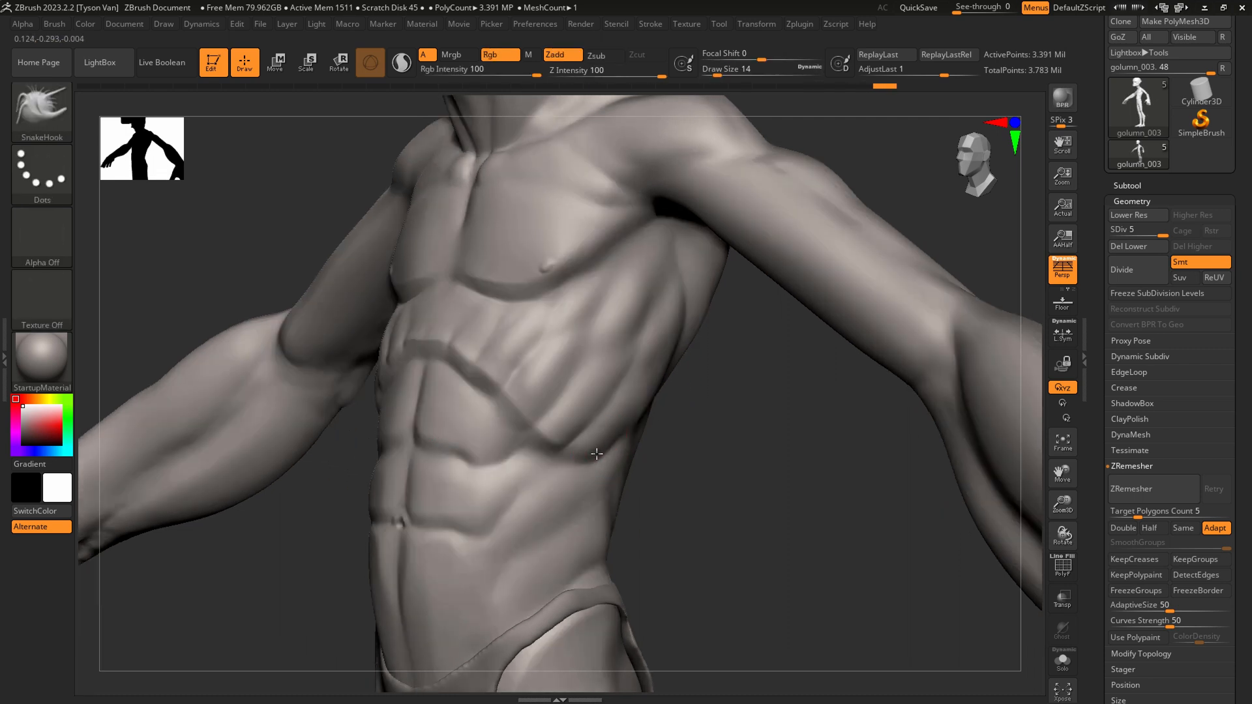
{"action": "key", "text": "s"}
{"action": "left_click_drag", "start_coordinate": [613, 439], "coordinate": [605, 453]}
{"action": "right_click_drag", "start_coordinate": [602, 451], "coordinate": [614, 453]}
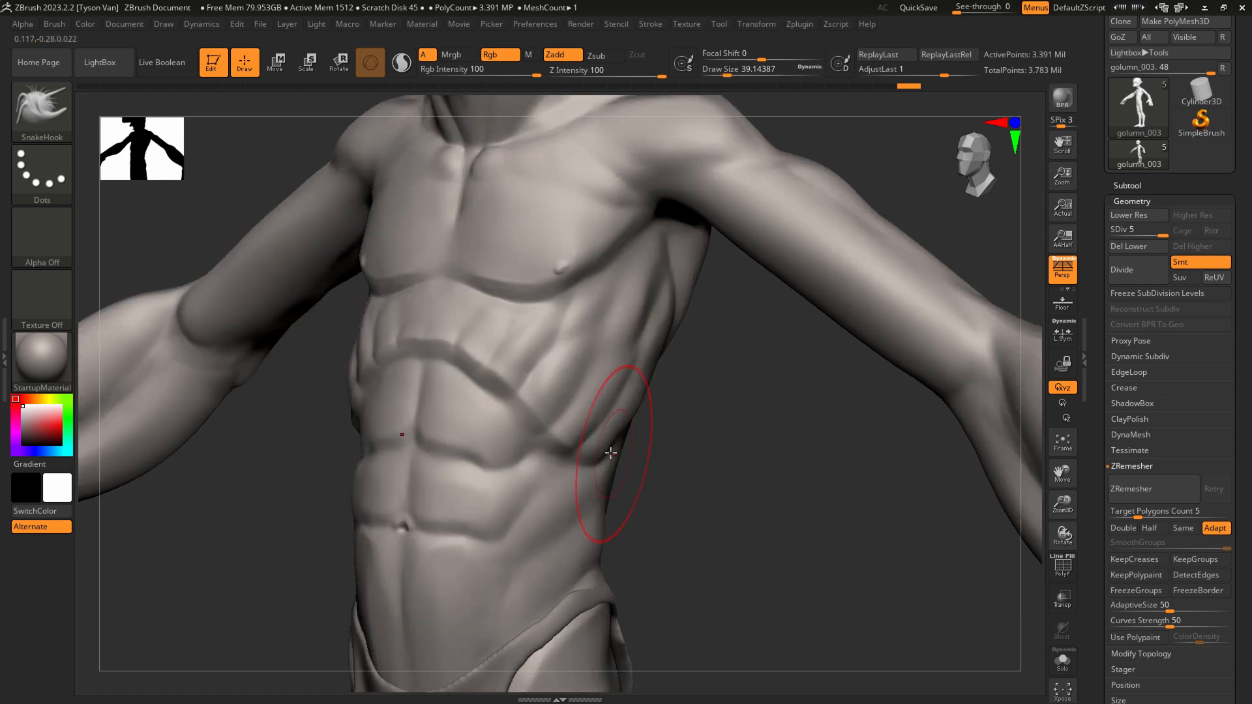
{"action": "left_click_drag", "start_coordinate": [571, 446], "coordinate": [577, 442]}
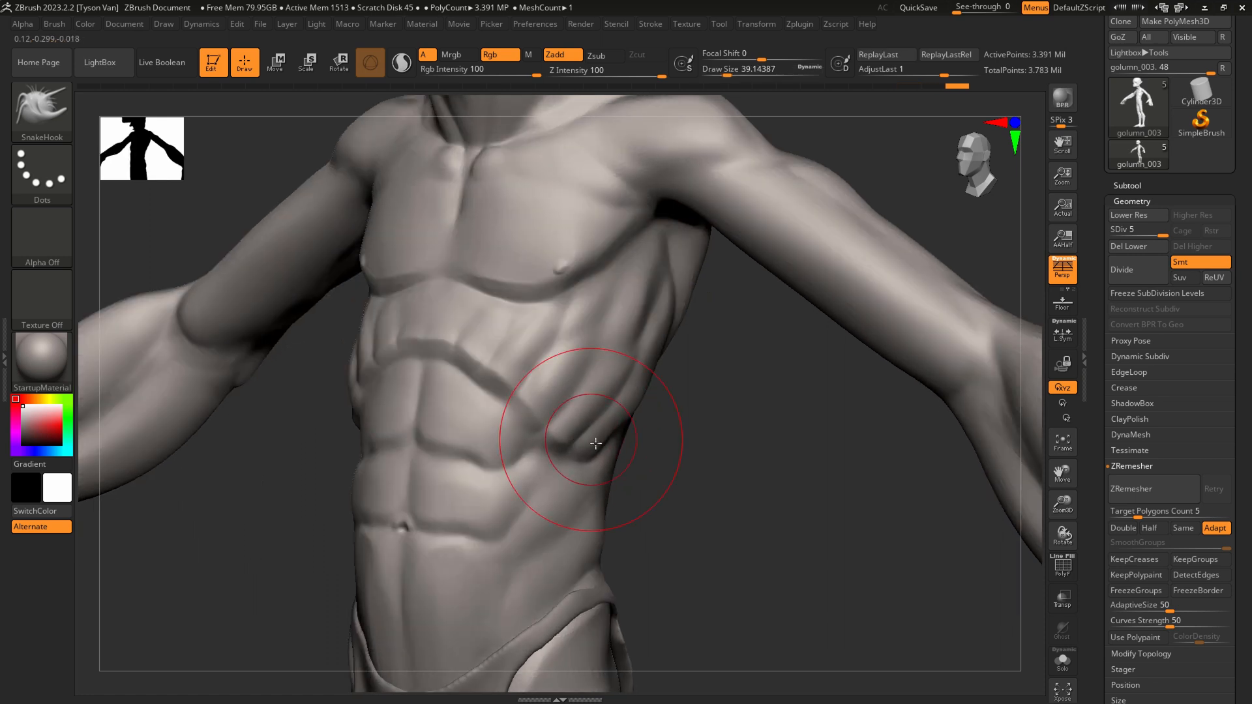
Carve the grooves between the side ribs with DamStandard at a draw size of about 27 and smooth the strokes.
{"action": "right_click_drag", "start_coordinate": [595, 443], "coordinate": [627, 397]}
{"action": "key", "text": "s"}
{"action": "left_click_drag", "start_coordinate": [629, 352], "coordinate": [619, 351]}
{"action": "key", "text": "b"}
{"action": "key", "text": "s"}
{"action": "key", "text": "t"}
{"action": "key", "text": "b"}
{"action": "key", "text": "d"}
{"action": "key", "text": "s"}
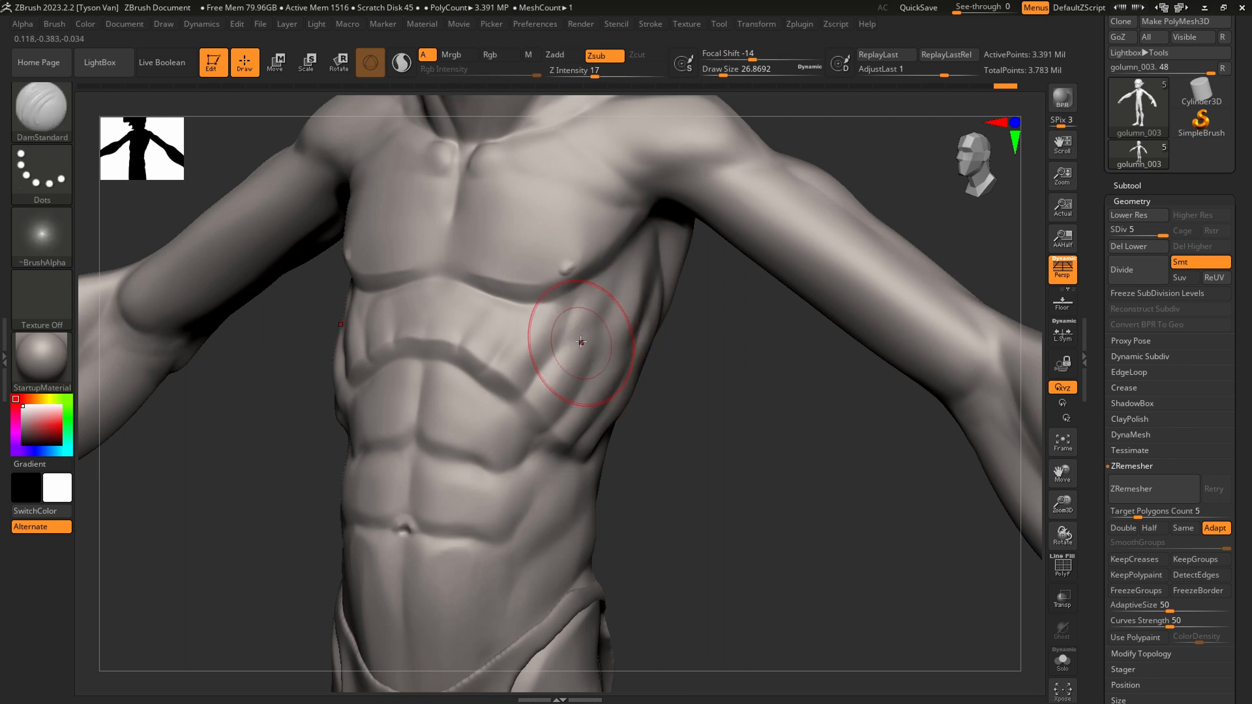
{"action": "right_click_drag", "start_coordinate": [596, 345], "coordinate": [565, 344]}
{"action": "mouse_move", "coordinate": [566, 344]}
{"action": "left_mouse_down"}
{"action": "mouse_move", "coordinate": [550, 329]}
{"action": "mouse_move", "coordinate": [612, 315]}
{"action": "left_mouse_up"}
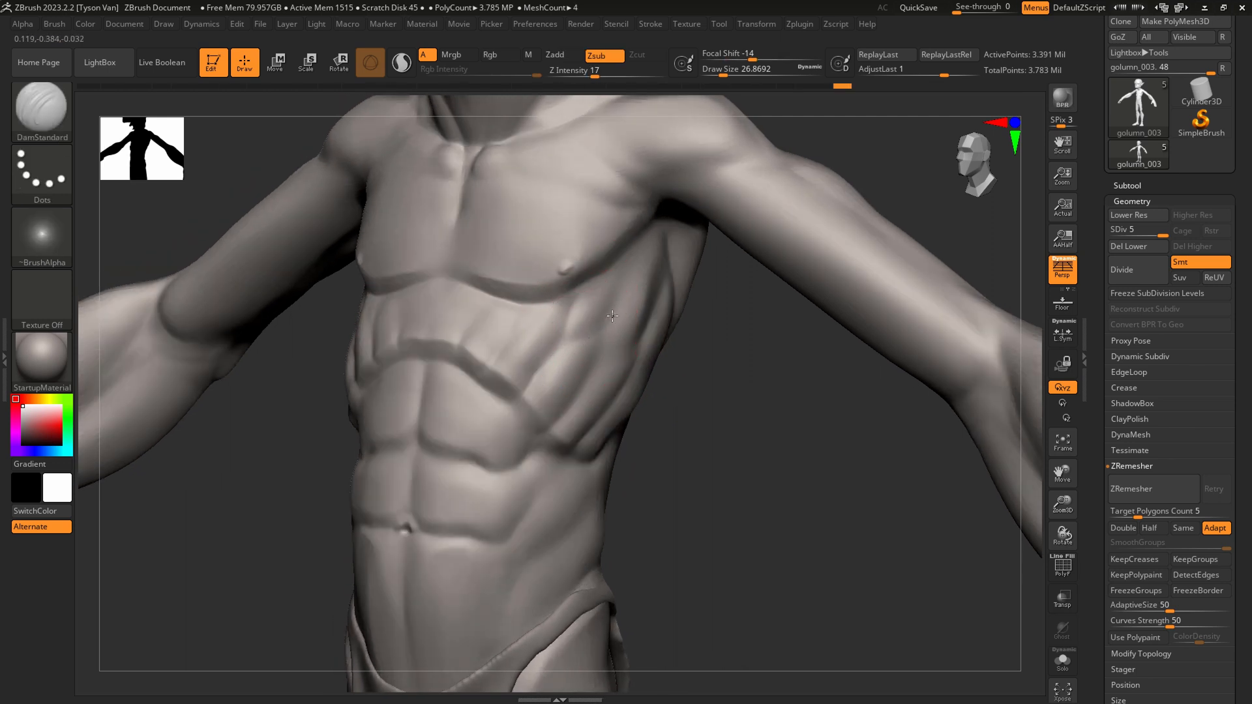
{"action": "mouse_move", "coordinate": [603, 361]}
{"action": "left_mouse_down"}
{"action": "mouse_move", "coordinate": [594, 369]}
{"action": "mouse_move", "coordinate": [617, 355]}
{"action": "left_mouse_up"}
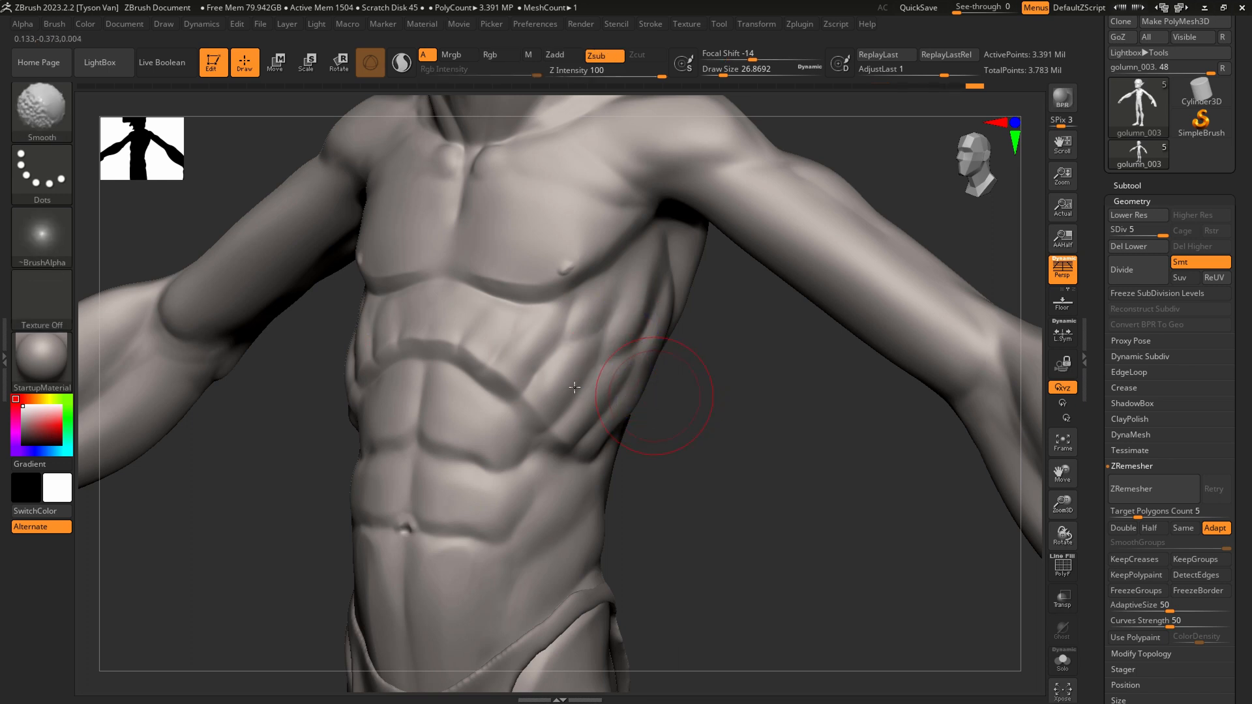
{"action": "right_click_drag", "start_coordinate": [662, 396], "coordinate": [639, 414], "text": "ctrl"}
{"action": "left_click_drag", "start_coordinate": [641, 416], "coordinate": [640, 414]}
Save the character tool with the whole figure in view.
{"action": "right_click_drag", "start_coordinate": [581, 395], "coordinate": [670, 494], "text": "ctrl"}
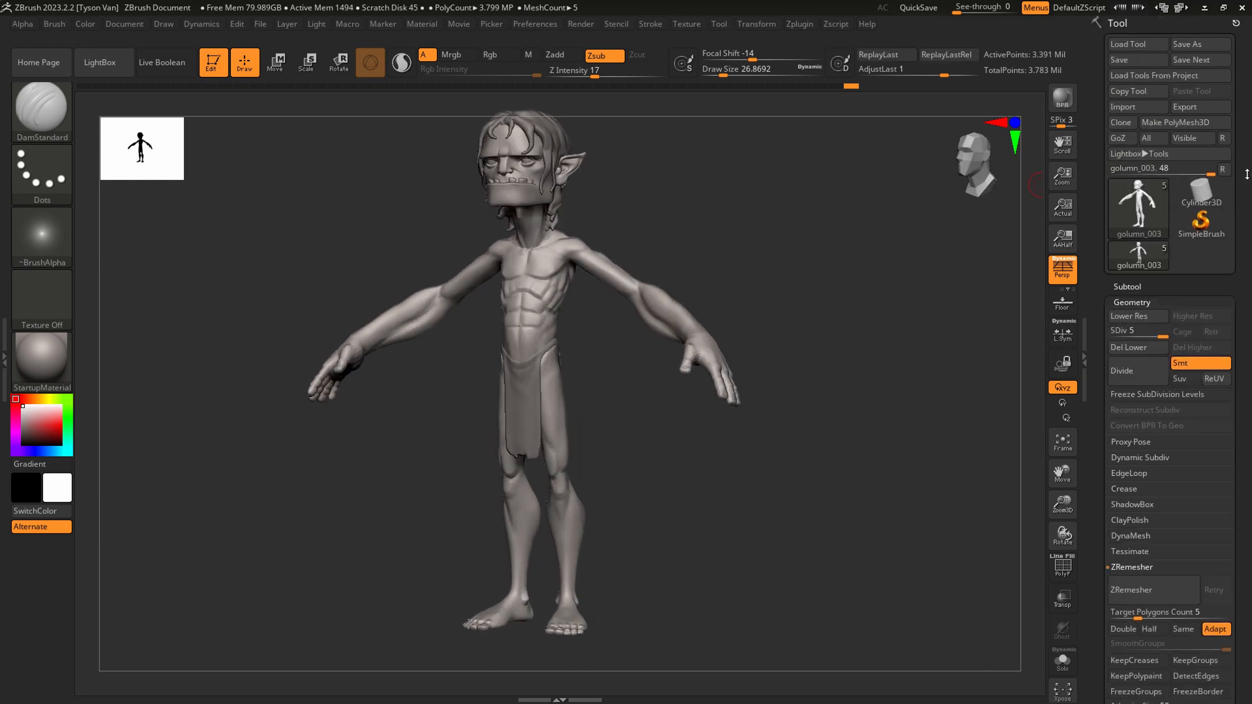
{"action": "scroll", "coordinate": [1143, 66], "scroll_direction": "up", "scroll_amount": 3}
{"action": "left_click", "coordinate": [1119, 60]}
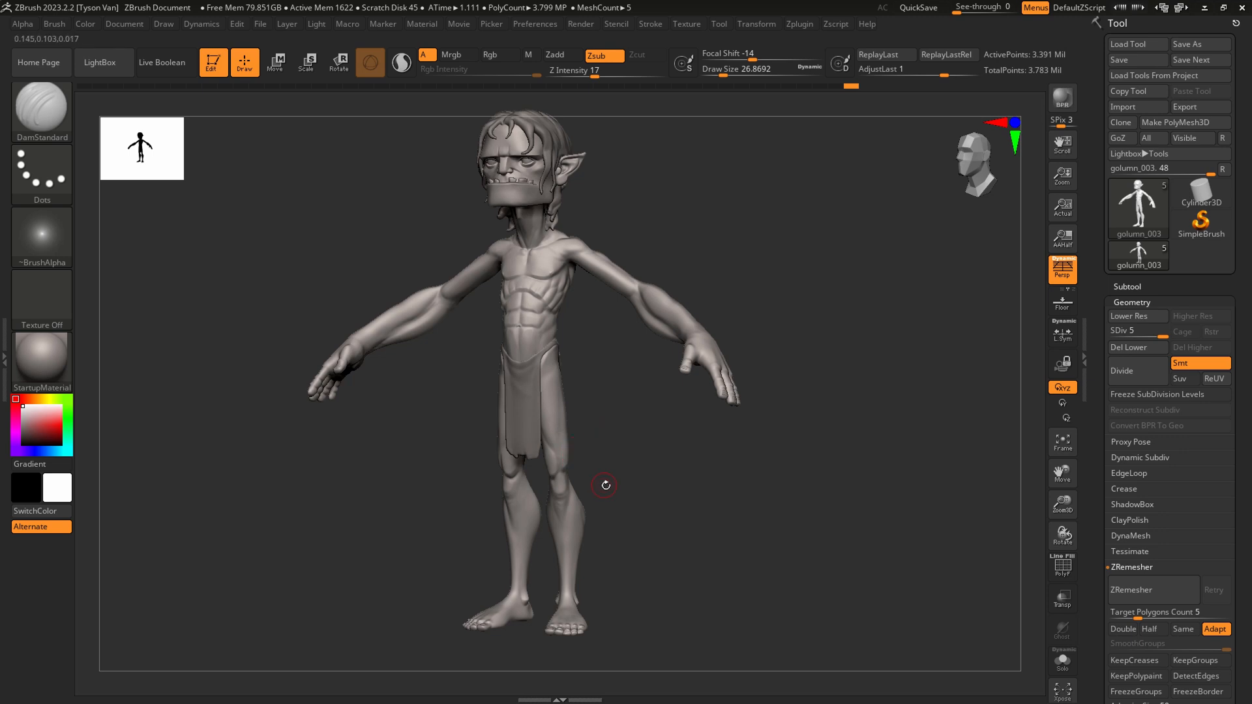
Switch to Clip Studio Paint to examine the crouching pose in the reference drawing, and compare it with the full figure in ZBrush.
{"action": "right_click_drag", "start_coordinate": [538, 398], "coordinate": [545, 421], "text": "ctrl"}
{"action": "key", "text": "shift"}
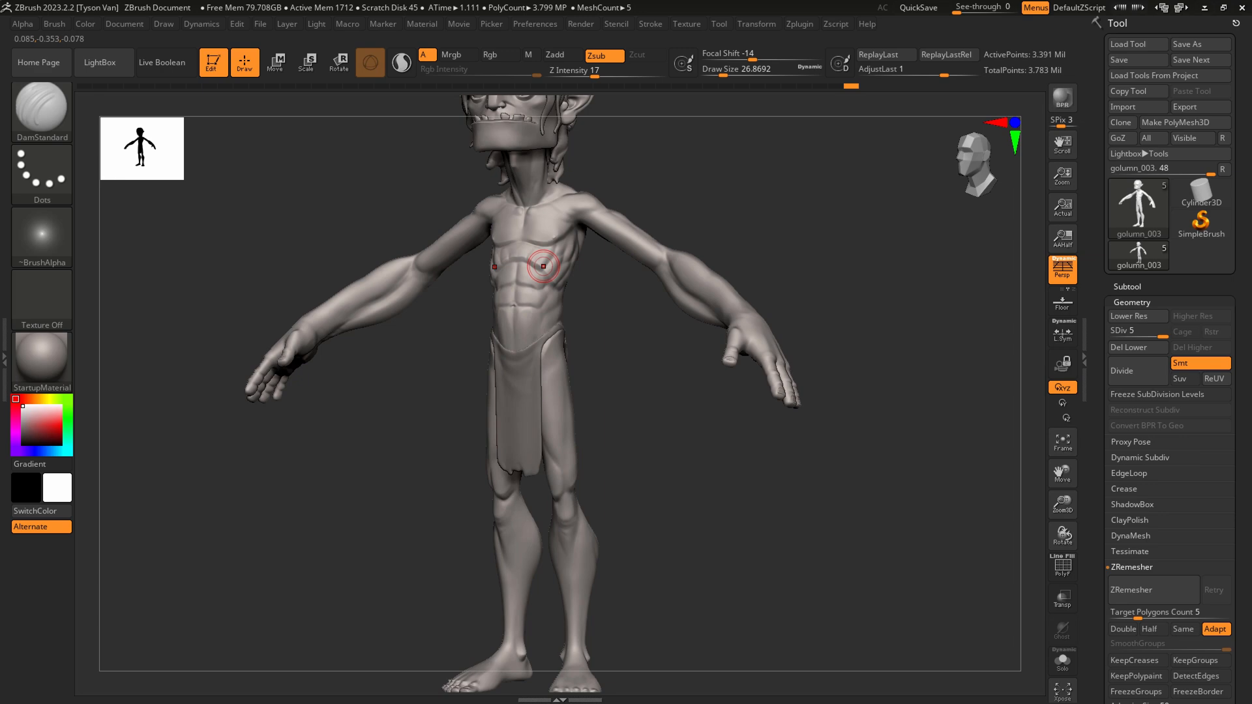
{"action": "key", "text": "alt+Tab"}
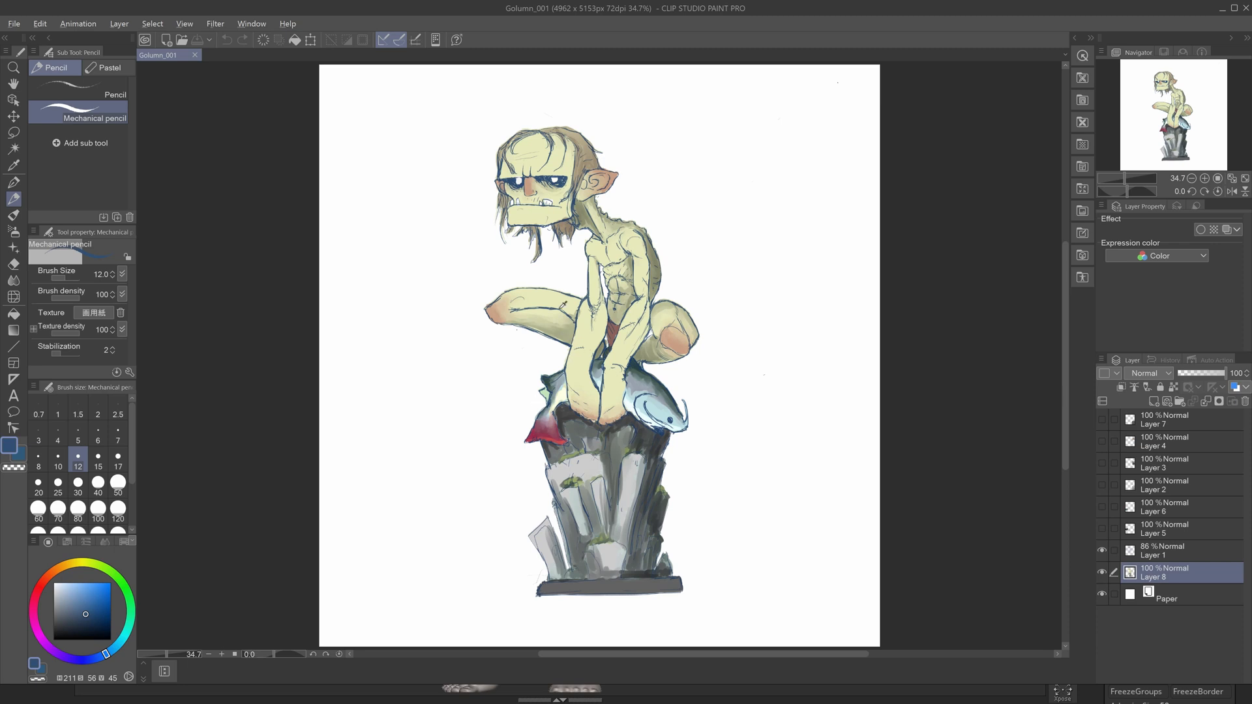
{"action": "key", "text": "alt+Tab"}
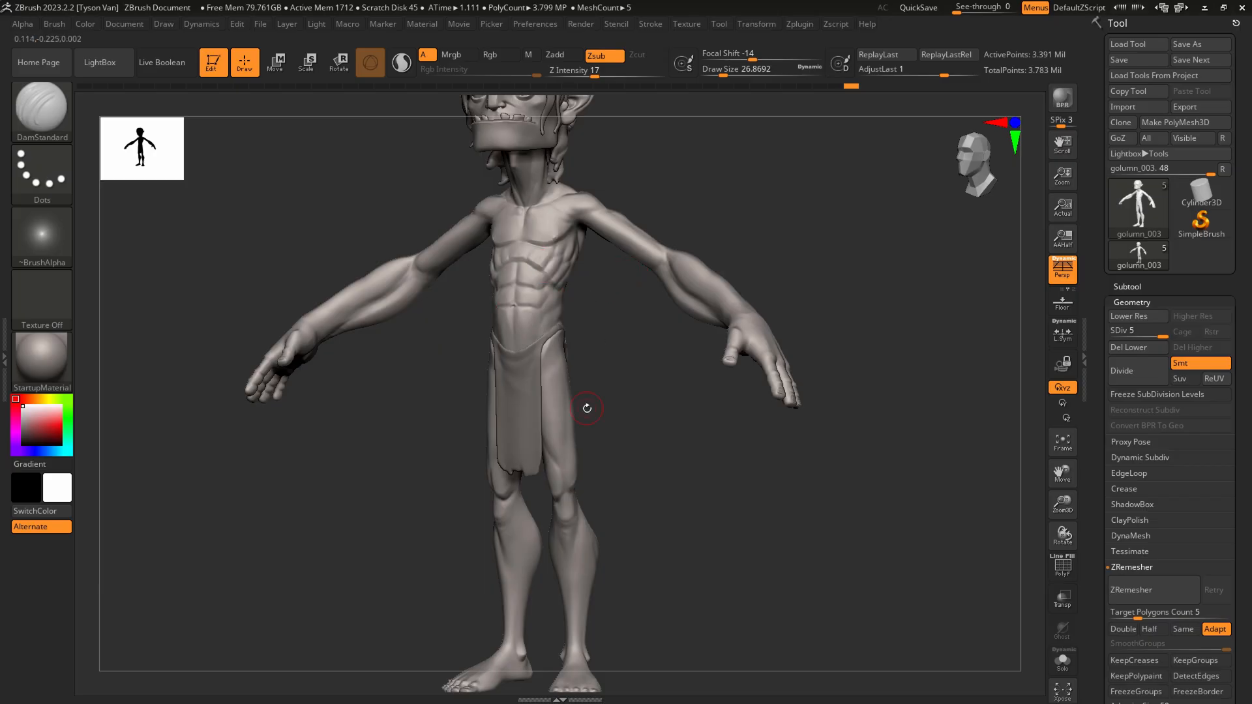
{"action": "mouse_move", "coordinate": [587, 408]}
{"action": "left_mouse_down"}
{"action": "mouse_move", "coordinate": [553, 311]}
{"action": "mouse_move", "coordinate": [546, 335]}
{"action": "left_mouse_up"}
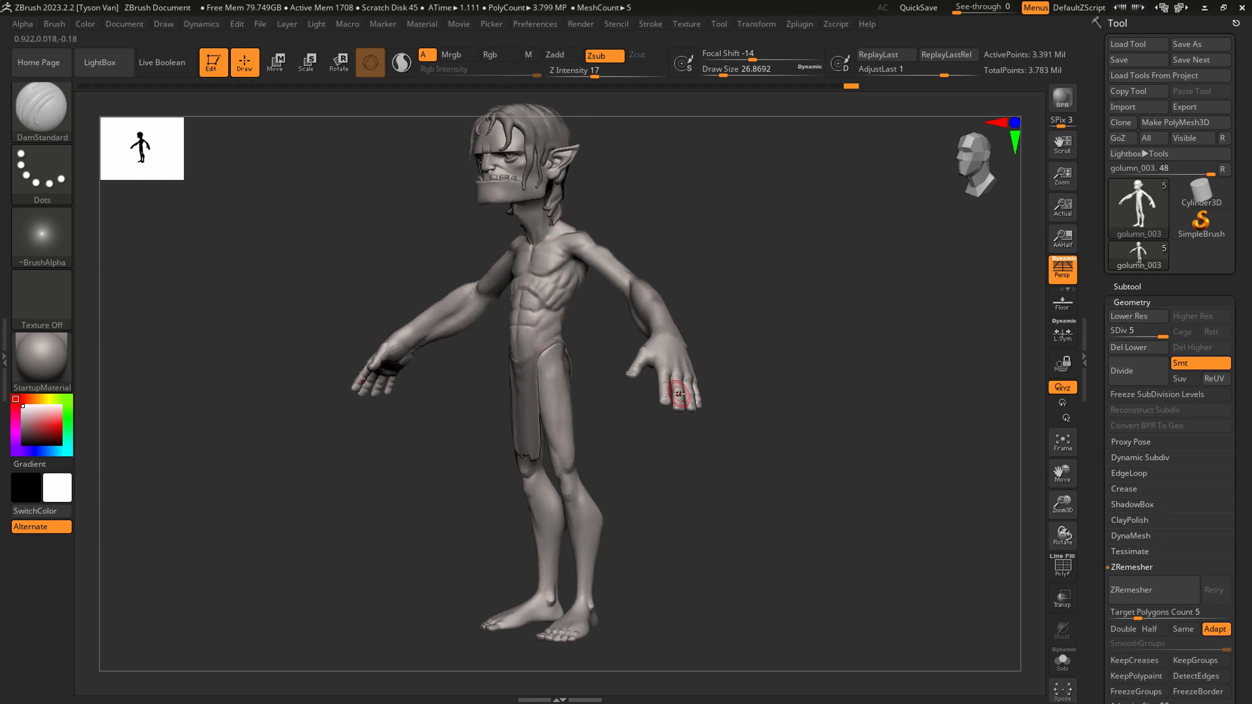
{"action": "left_click_drag", "start_coordinate": [562, 385], "coordinate": [592, 368]}
{"action": "mouse_move", "coordinate": [589, 308]}
{"action": "left_mouse_down"}
{"action": "mouse_move", "coordinate": [595, 371]}
{"action": "mouse_move", "coordinate": [578, 354]}
{"action": "mouse_move", "coordinate": [612, 378]}
{"action": "left_mouse_up"}
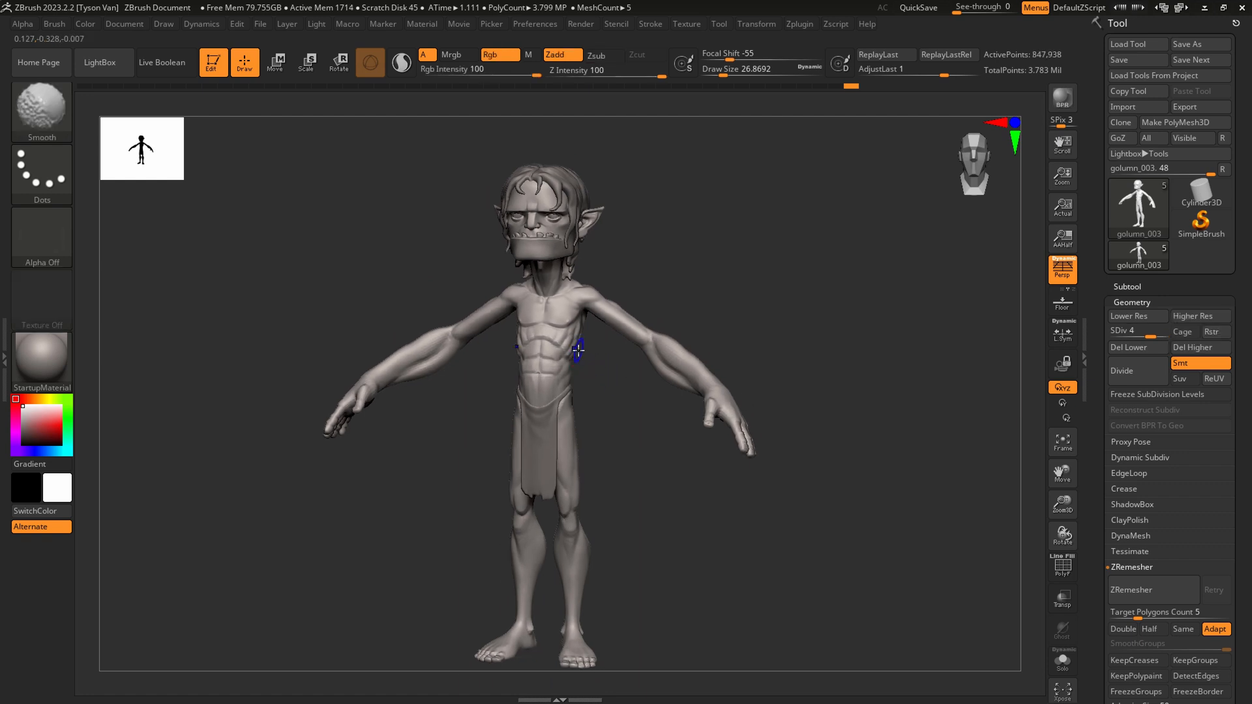
Lower the body mesh to subdivision level 1 and turn on the polyframe display.
{"action": "right_click_drag", "start_coordinate": [582, 359], "coordinate": [638, 399]}
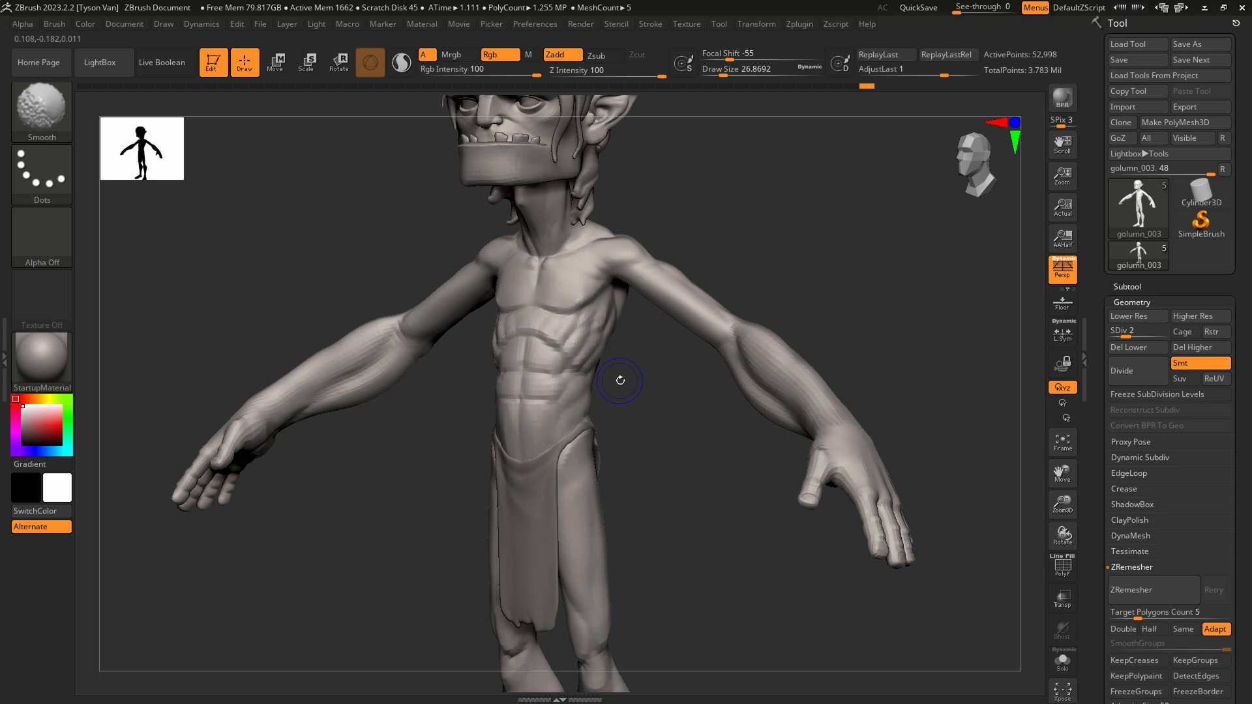
{"action": "key", "text": "shift+d"}
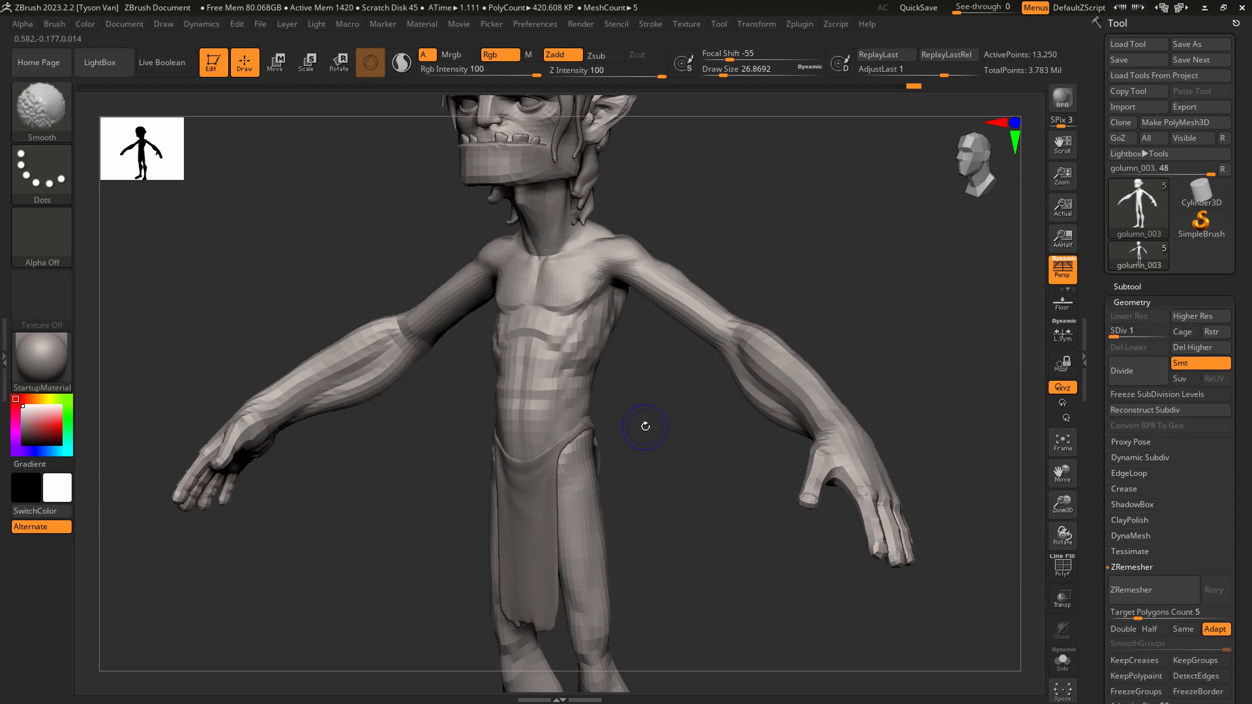
{"action": "key", "text": "shift+f"}
{"action": "left_click_drag", "start_coordinate": [629, 399], "coordinate": [587, 259]}
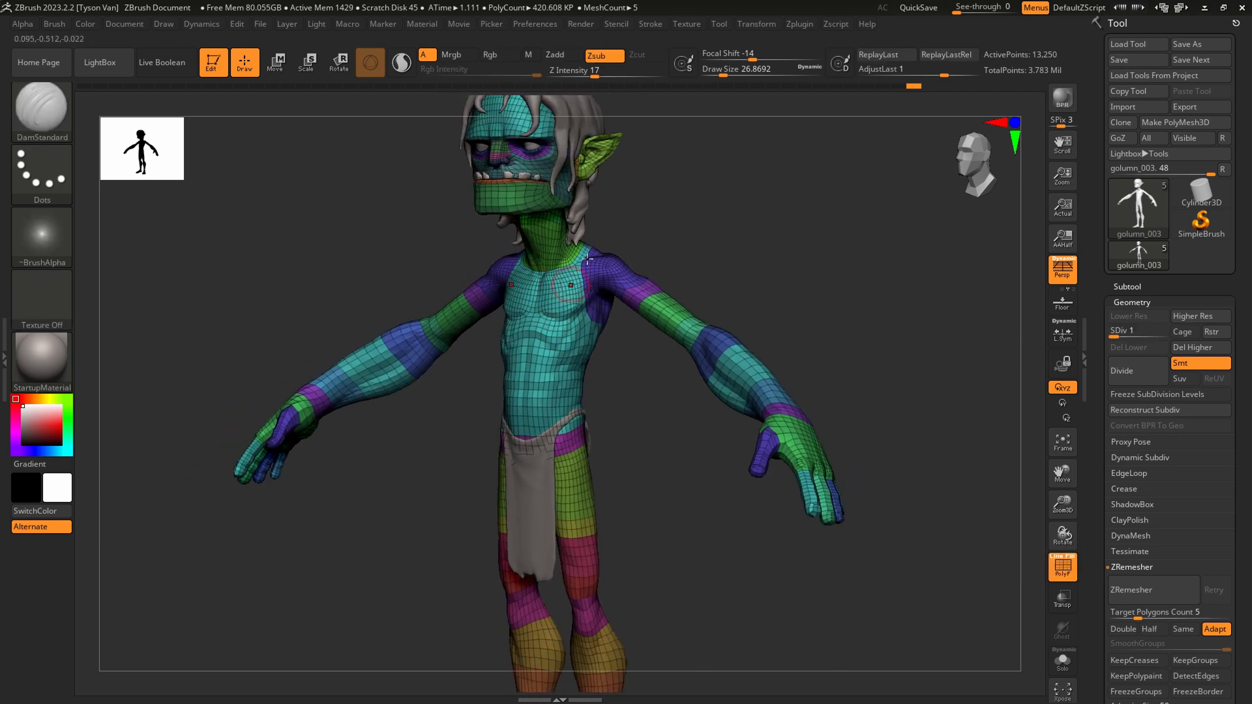
{"action": "mouse_move", "coordinate": [659, 317]}
{"action": "right_mouse_down"}
{"action": "mouse_move", "coordinate": [678, 309]}
{"action": "mouse_move", "coordinate": [611, 320]}
{"action": "mouse_move", "coordinate": [662, 467]}
{"action": "mouse_move", "coordinate": [616, 277]}
{"action": "right_mouse_up"}
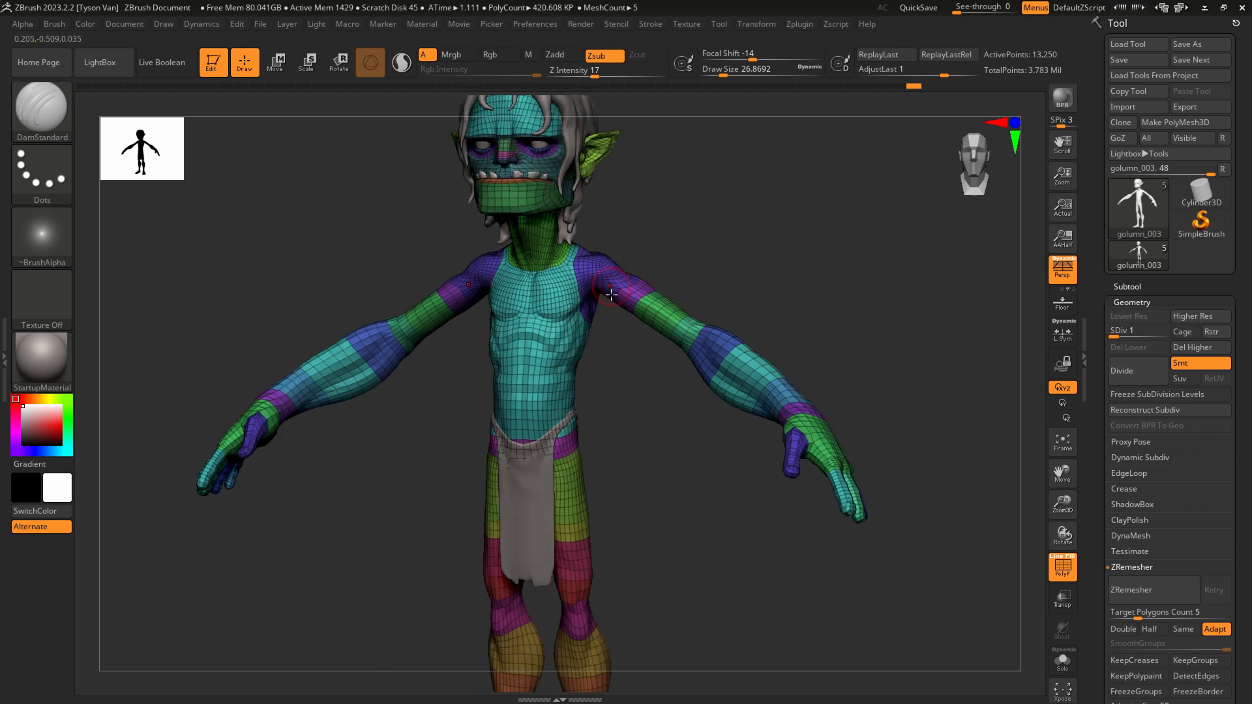
Isolate the purple upper-arm polygroup and invert the visibility to hide it from the body.
{"action": "key", "text": "ctrl+shift"}
{"action": "right_click_drag", "start_coordinate": [654, 368], "coordinate": [649, 403], "text": "ctrl"}
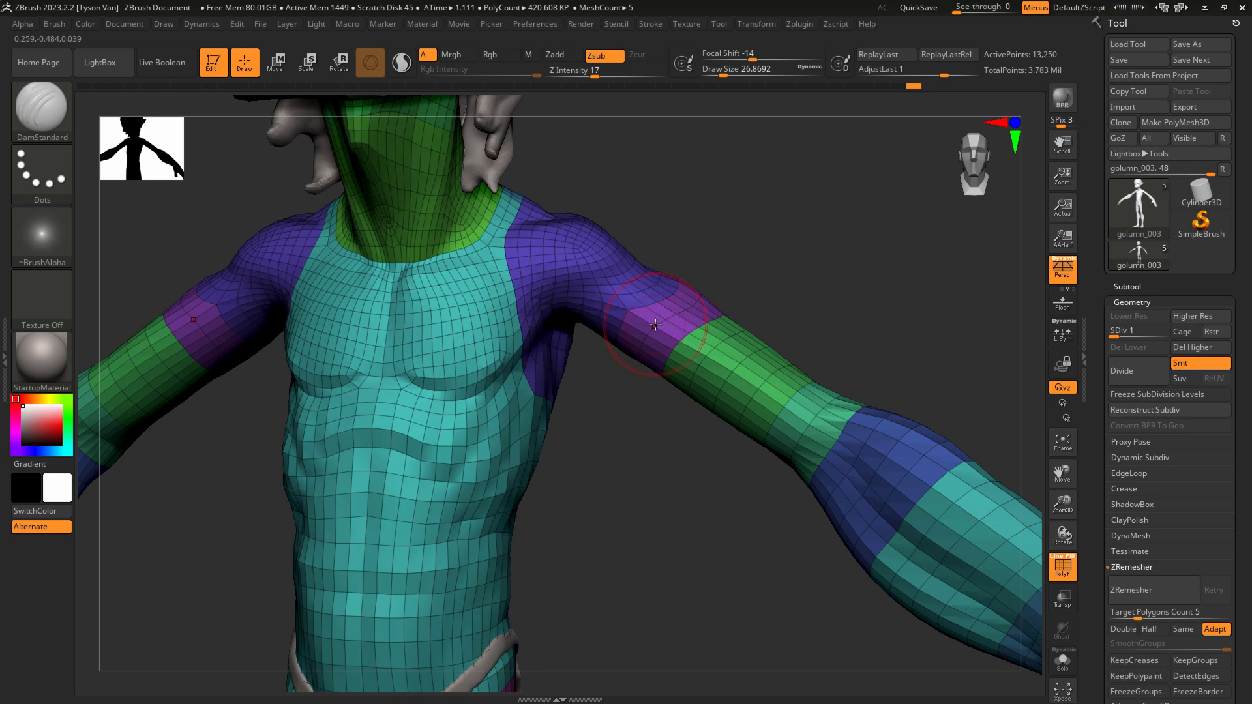
{"action": "key", "text": "ctrl+shift"}
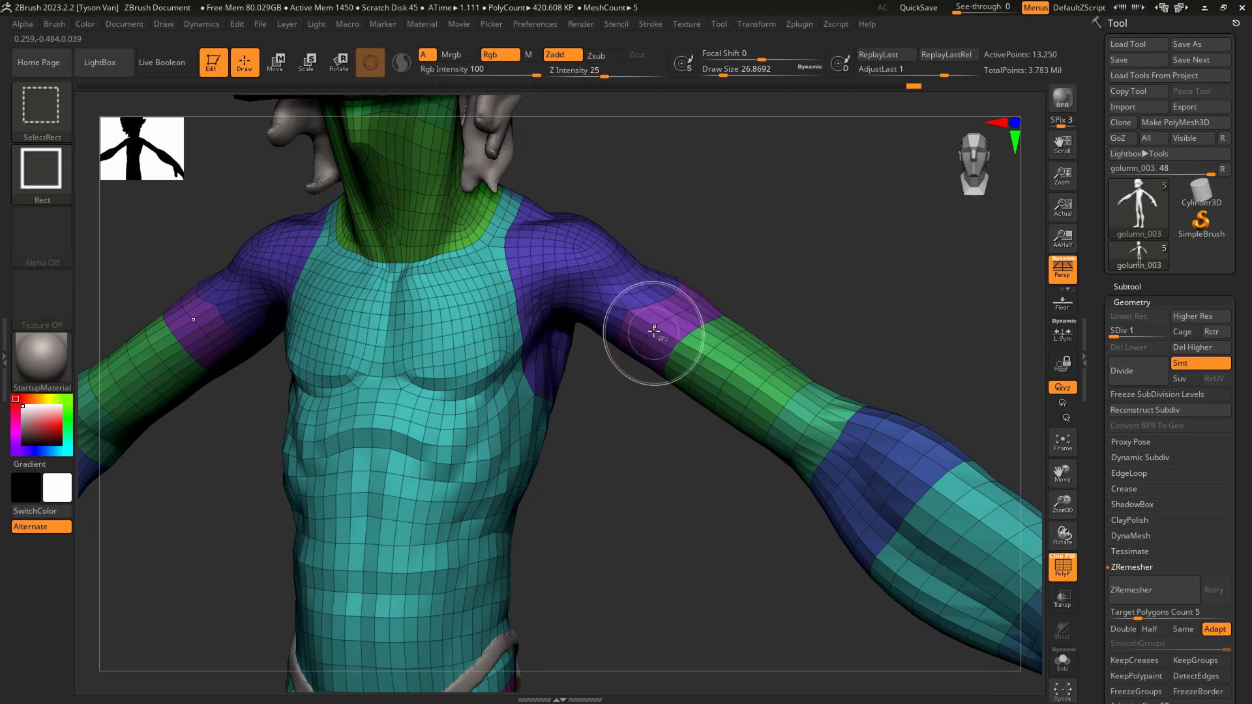
{"action": "left_click", "coordinate": [654, 329], "text": "ctrl+shift"}
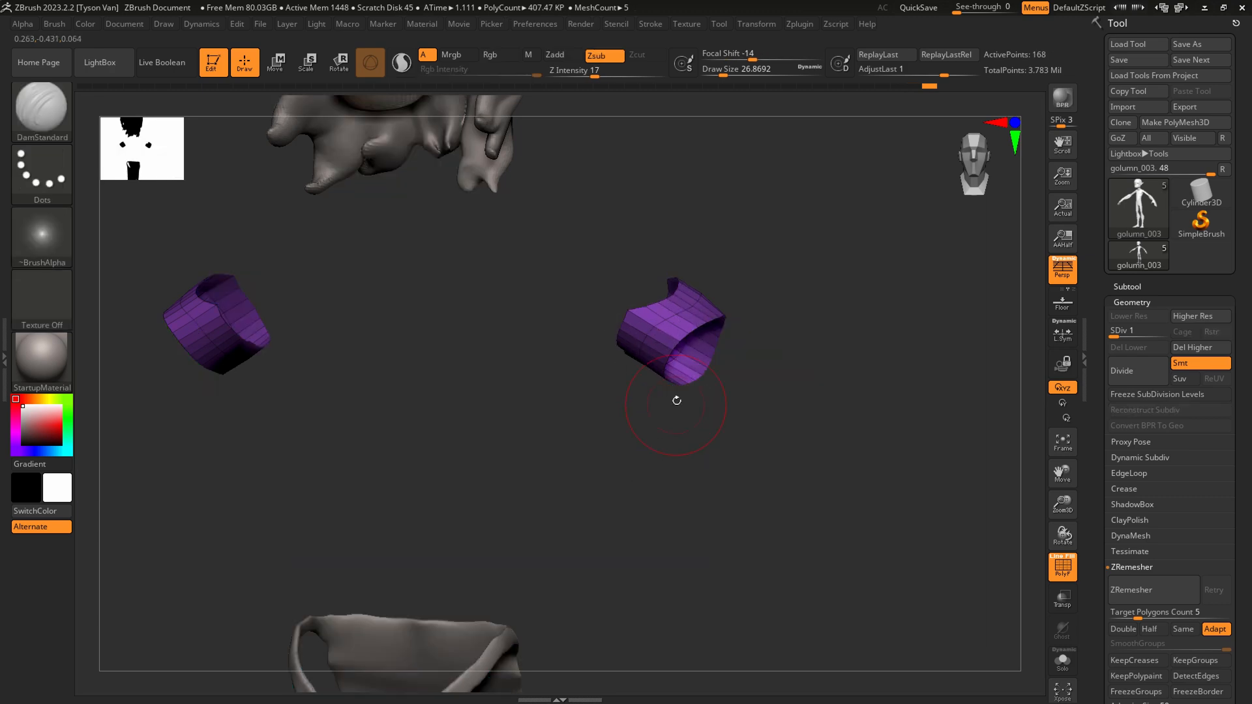
{"action": "key", "text": "ctrl+shift"}
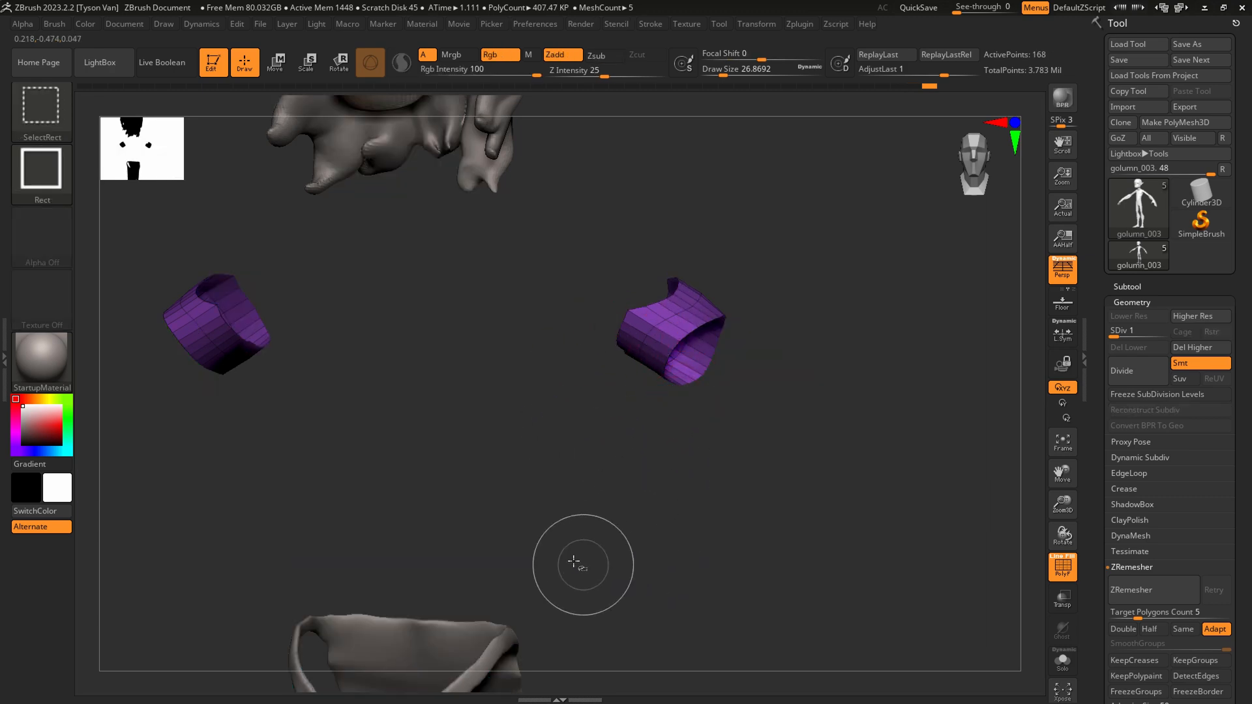
{"action": "mouse_move", "coordinate": [572, 560]}
{"action": "left_mouse_down", "text": "ctrl+shift"}
{"action": "mouse_move", "coordinate": [621, 471]}
{"action": "mouse_move", "coordinate": [691, 418]}
{"action": "left_mouse_up", "text": "ctrl+shift"}
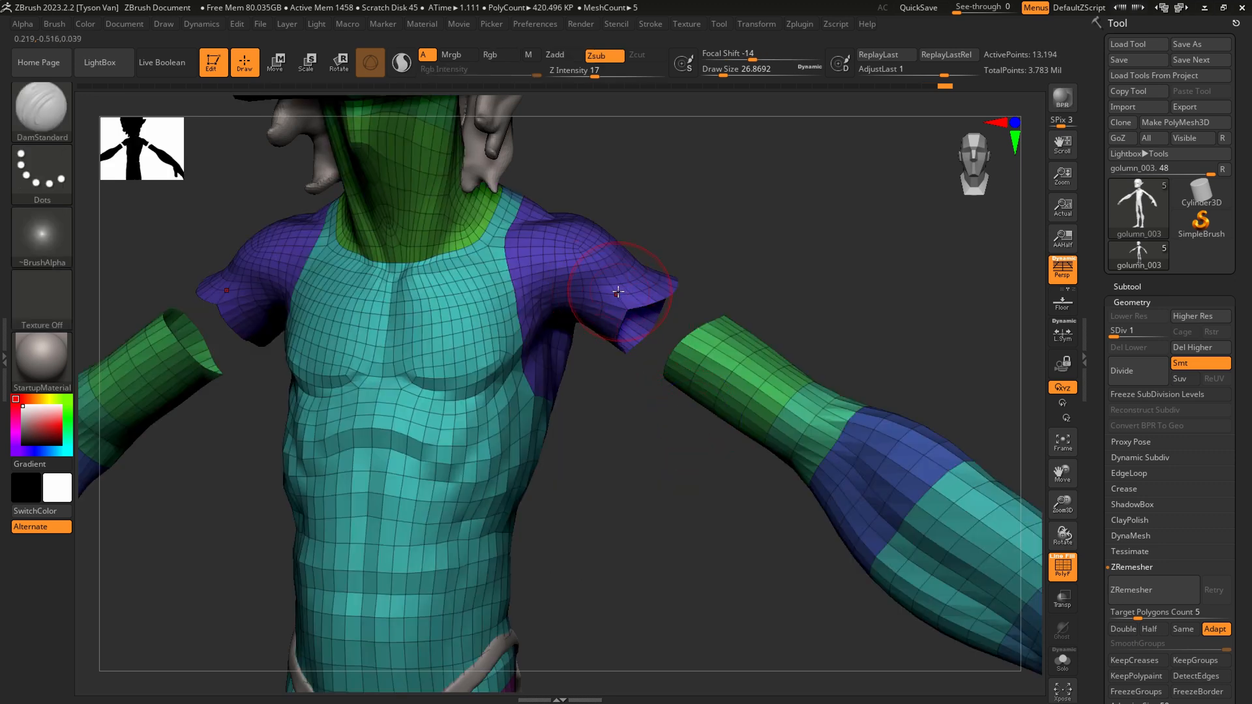
Hide the shoulder, green upper-arm and teal elbow polygroups, and invert the visibility to isolate the shoulders and upper arms.
{"action": "key", "text": "ctrl+shift"}
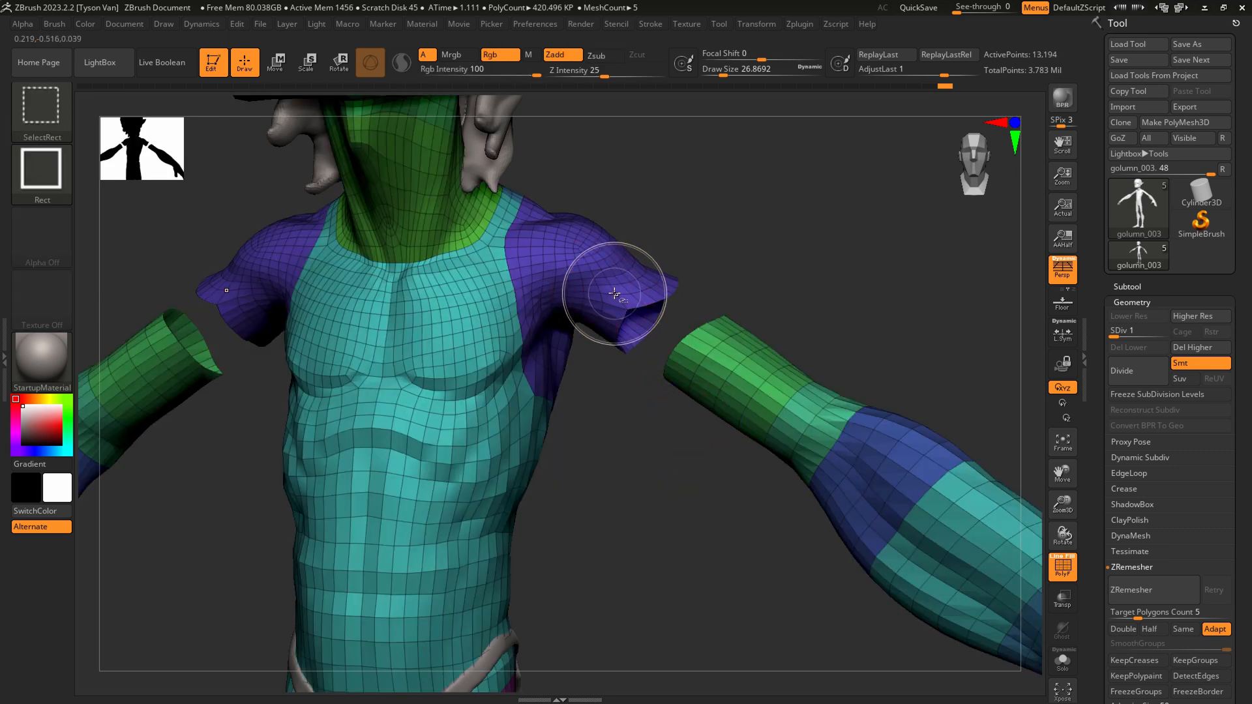
{"action": "left_click", "coordinate": [614, 294], "text": "ctrl+shift"}
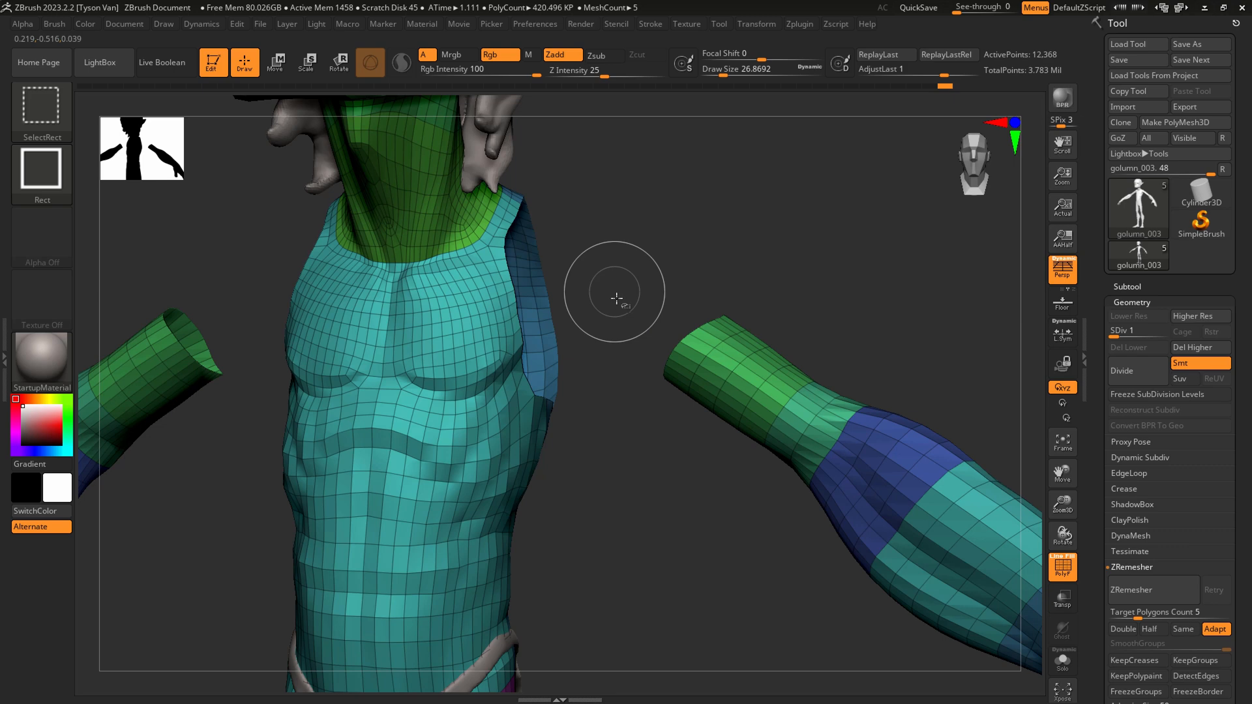
{"action": "left_click", "coordinate": [710, 356], "text": "ctrl+shift"}
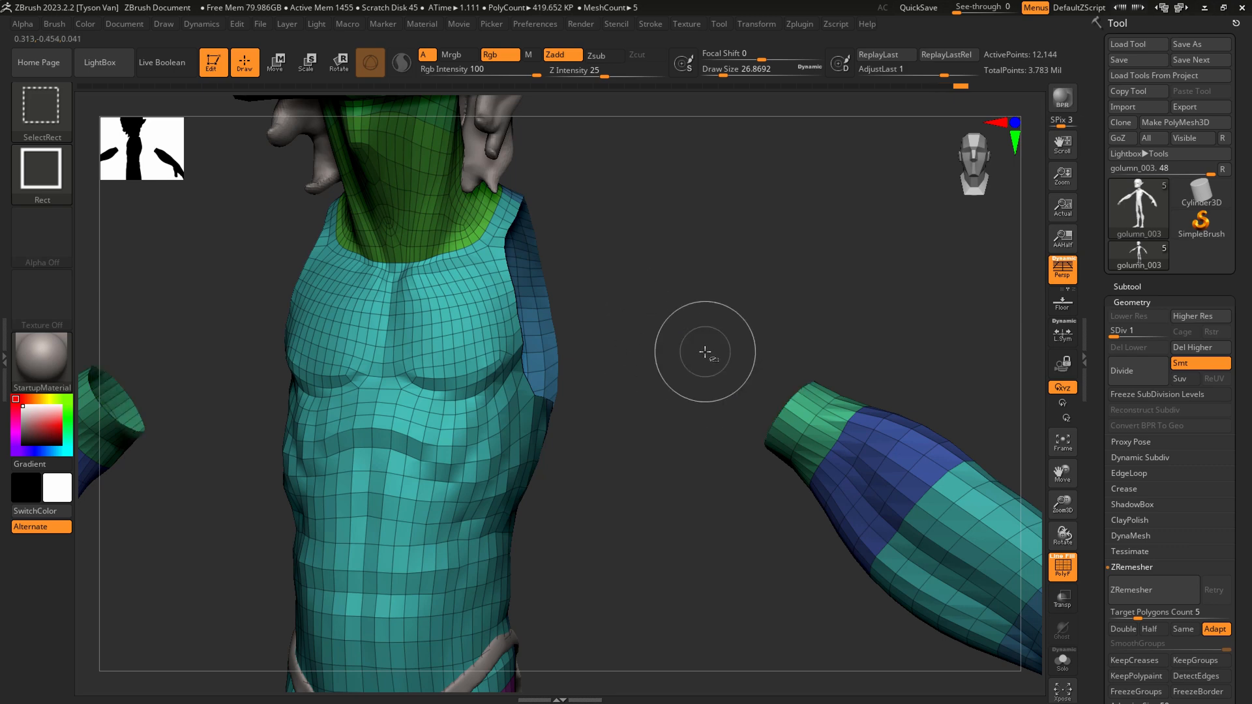
{"action": "left_click", "coordinate": [814, 424], "text": "ctrl+shift"}
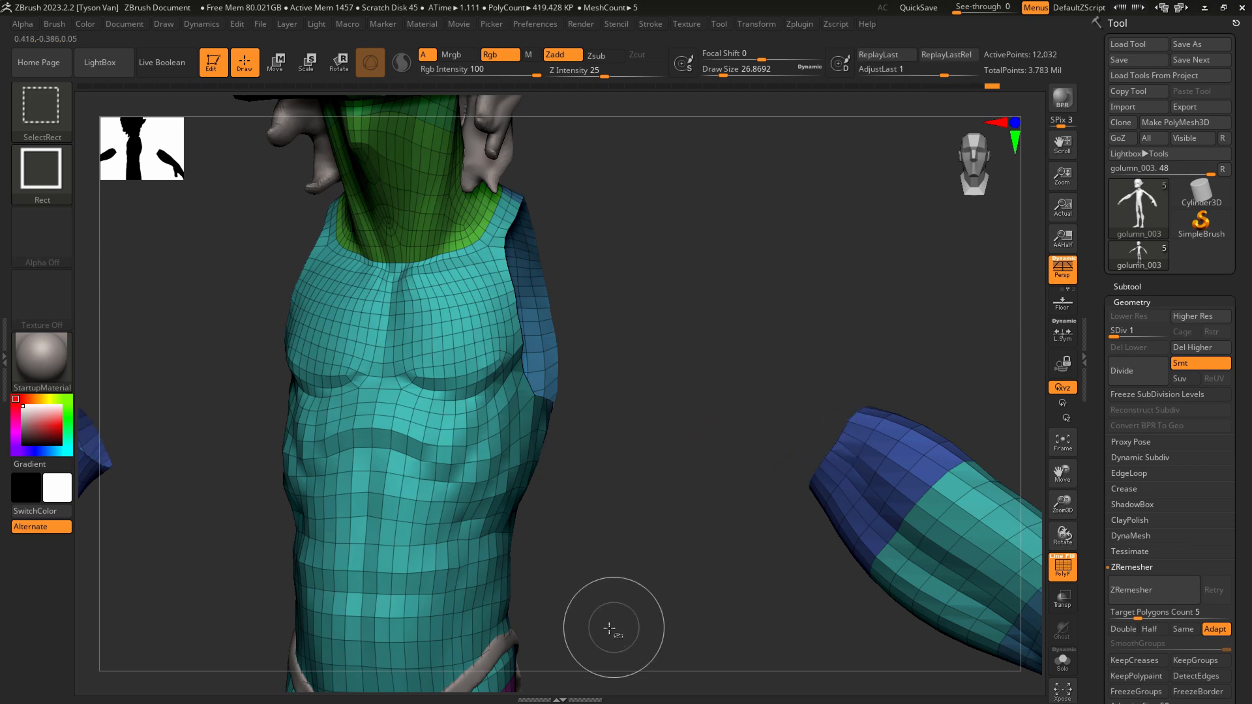
{"action": "left_click_drag", "start_coordinate": [587, 621], "coordinate": [751, 428], "text": "ctrl+shift"}
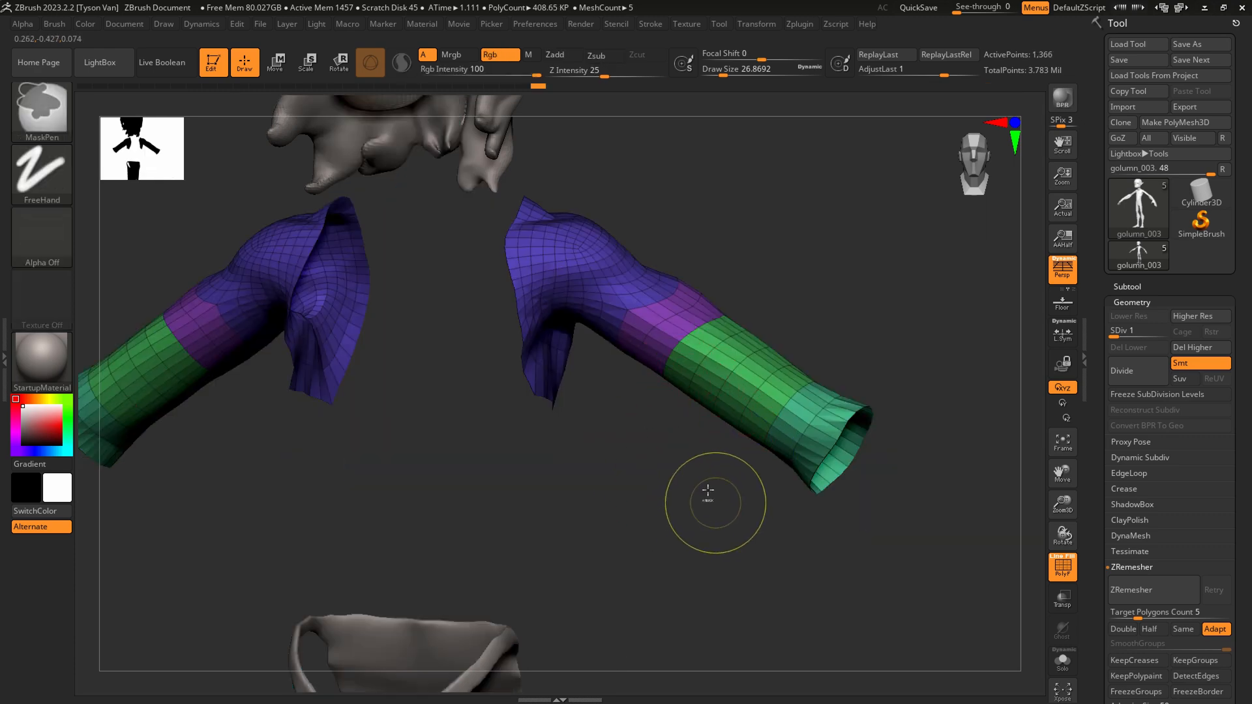
{"action": "mouse_move", "coordinate": [708, 490]}
{"action": "left_mouse_down"}
{"action": "mouse_move", "coordinate": [659, 500]}
{"action": "mouse_move", "coordinate": [648, 322]}
{"action": "mouse_move", "coordinate": [684, 336]}
{"action": "left_mouse_up"}
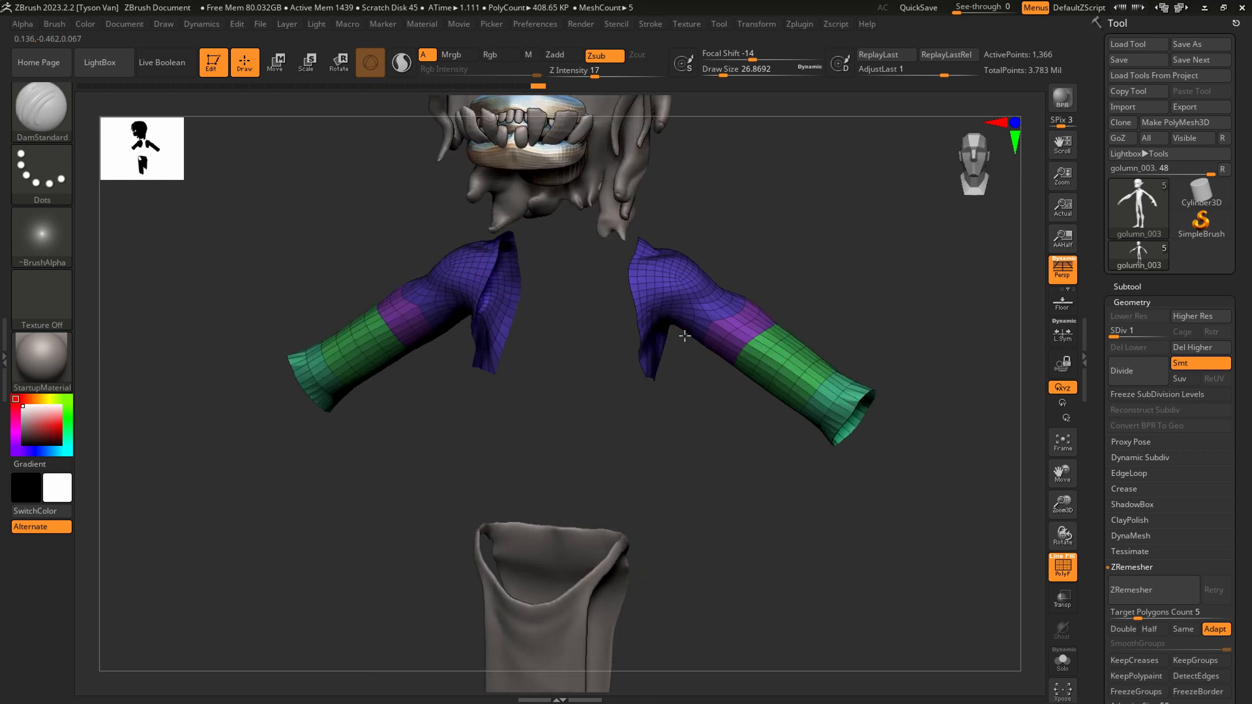
Shrink the visible shoulder and upper-arm region inward at its open edges.
{"action": "left_click", "coordinate": [1154, 303]}
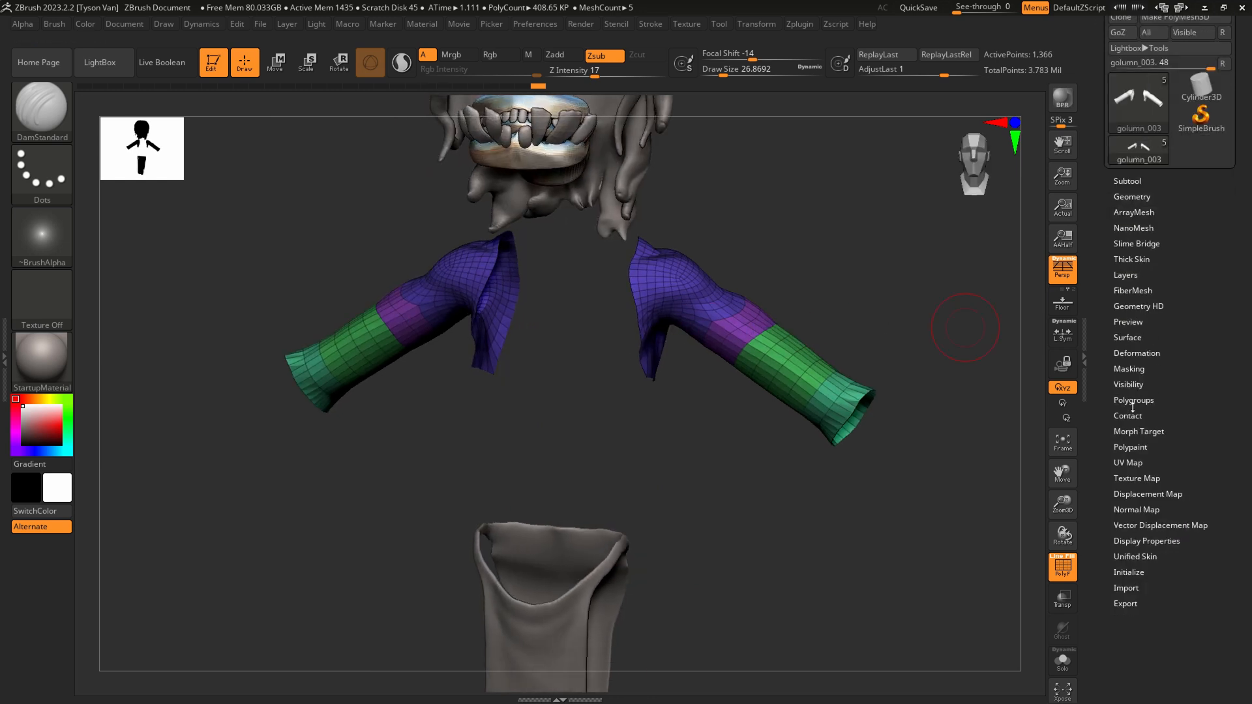
{"action": "left_click", "coordinate": [1128, 385]}
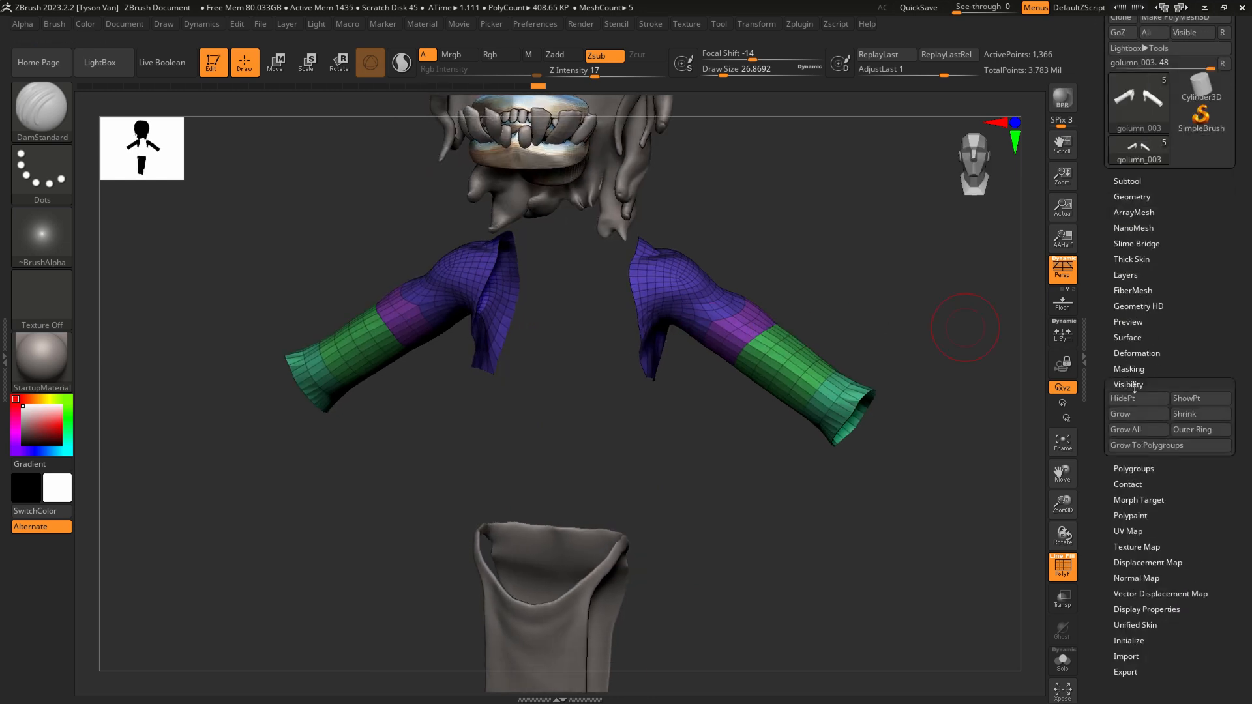
{"action": "left_click", "coordinate": [1187, 413]}
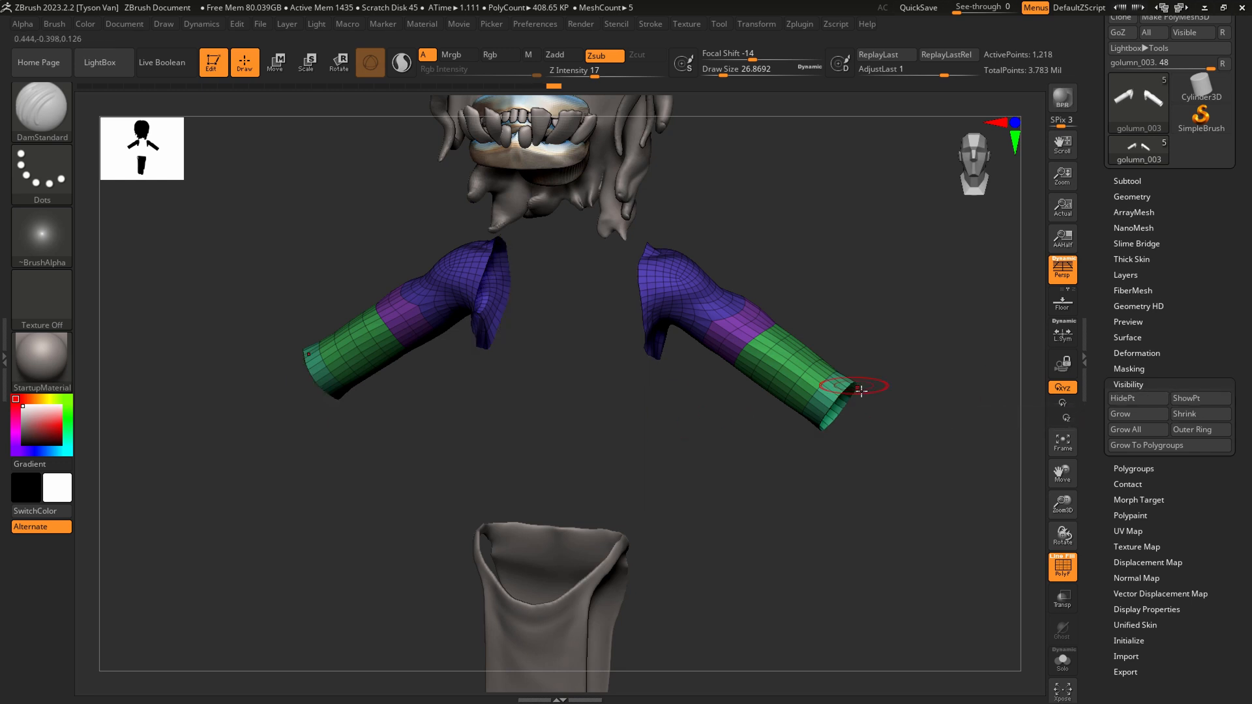
Mask all visible polygons of the shoulders and upper arms.
{"action": "right_click_drag", "start_coordinate": [828, 384], "coordinate": [825, 382]}
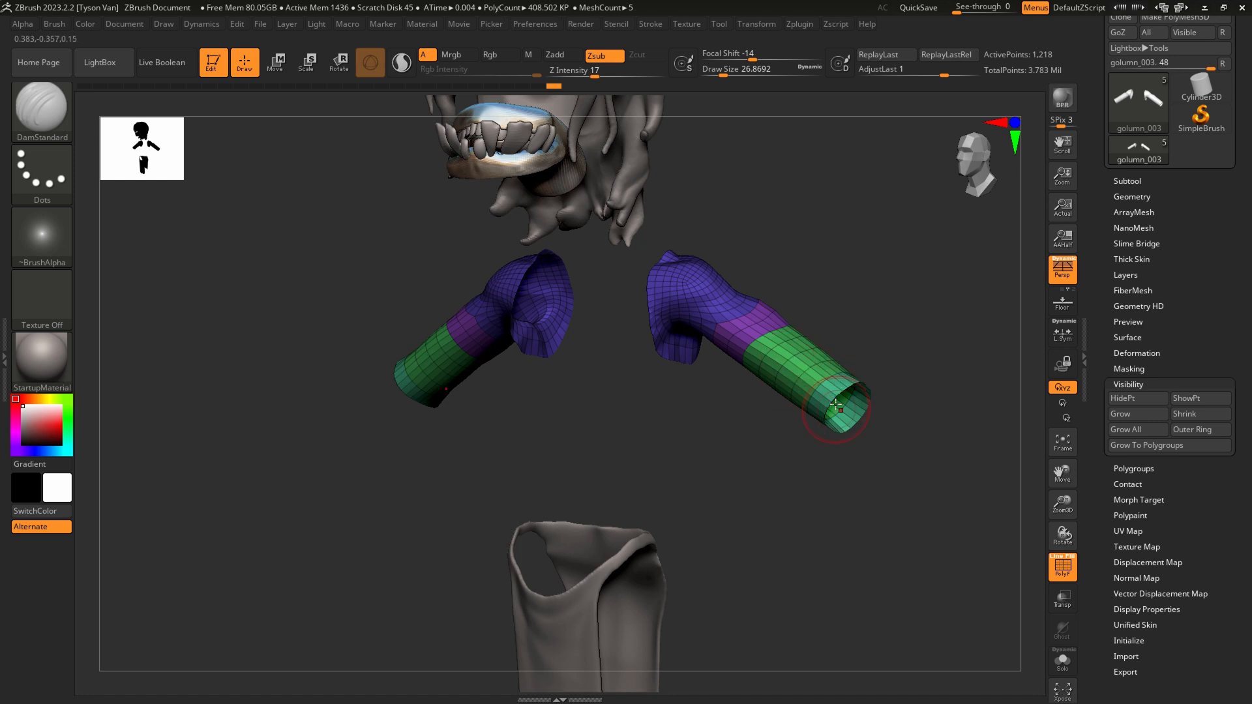
{"action": "right_click_drag", "start_coordinate": [690, 449], "coordinate": [732, 415]}
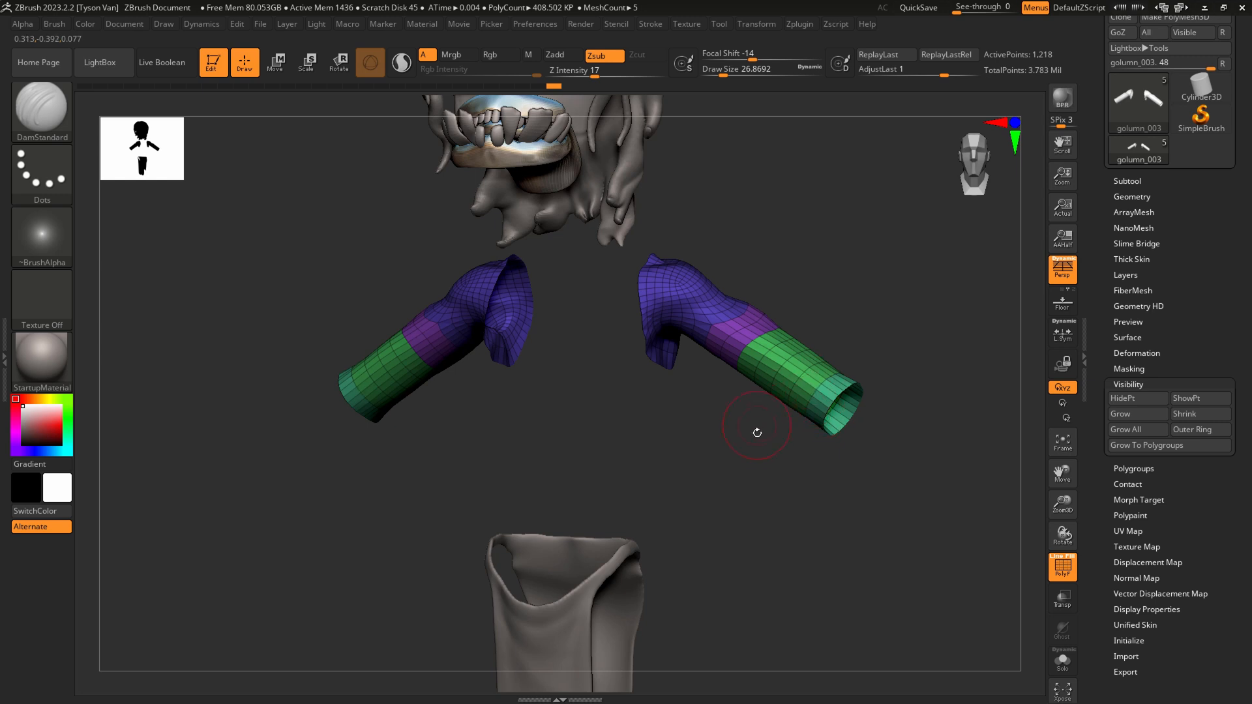
{"action": "key", "text": "ctrl"}
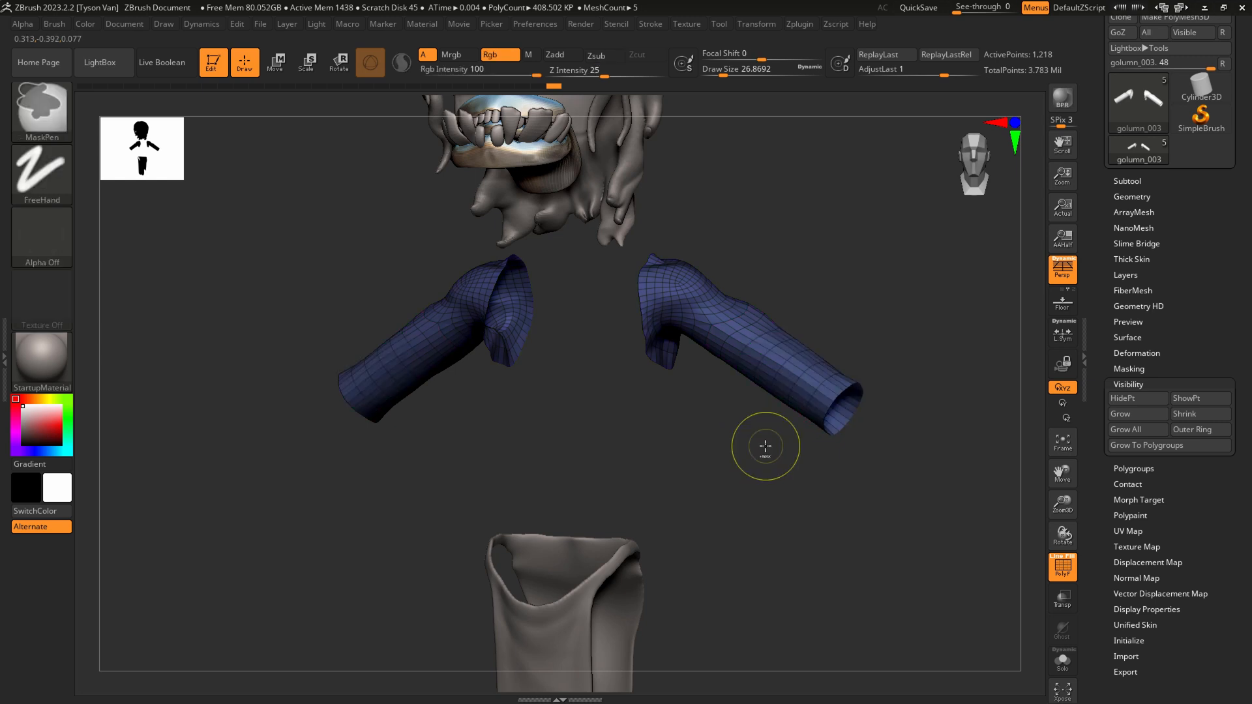
{"action": "key", "text": "ctrl+shift"}
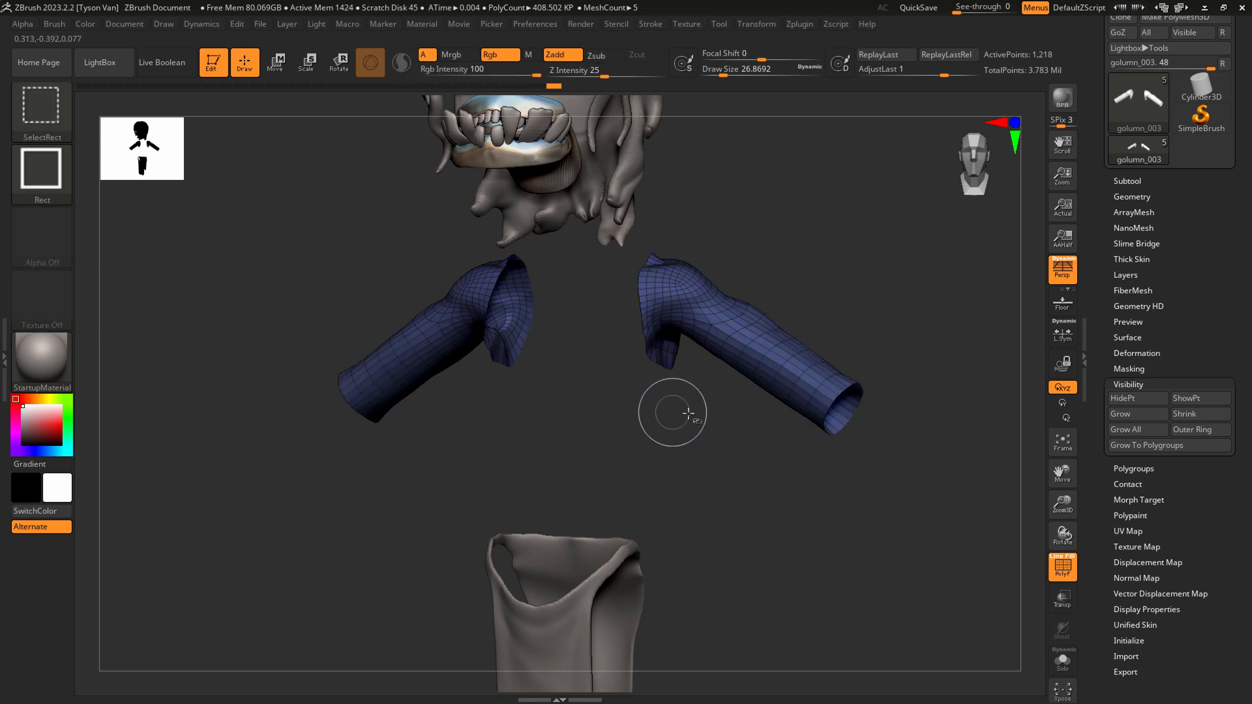
Show the full body, isolate the teal forearm polygroup, and grow its visibility to span from elbow to wrist.
{"action": "left_click", "coordinate": [680, 417], "text": "ctrl+shift"}
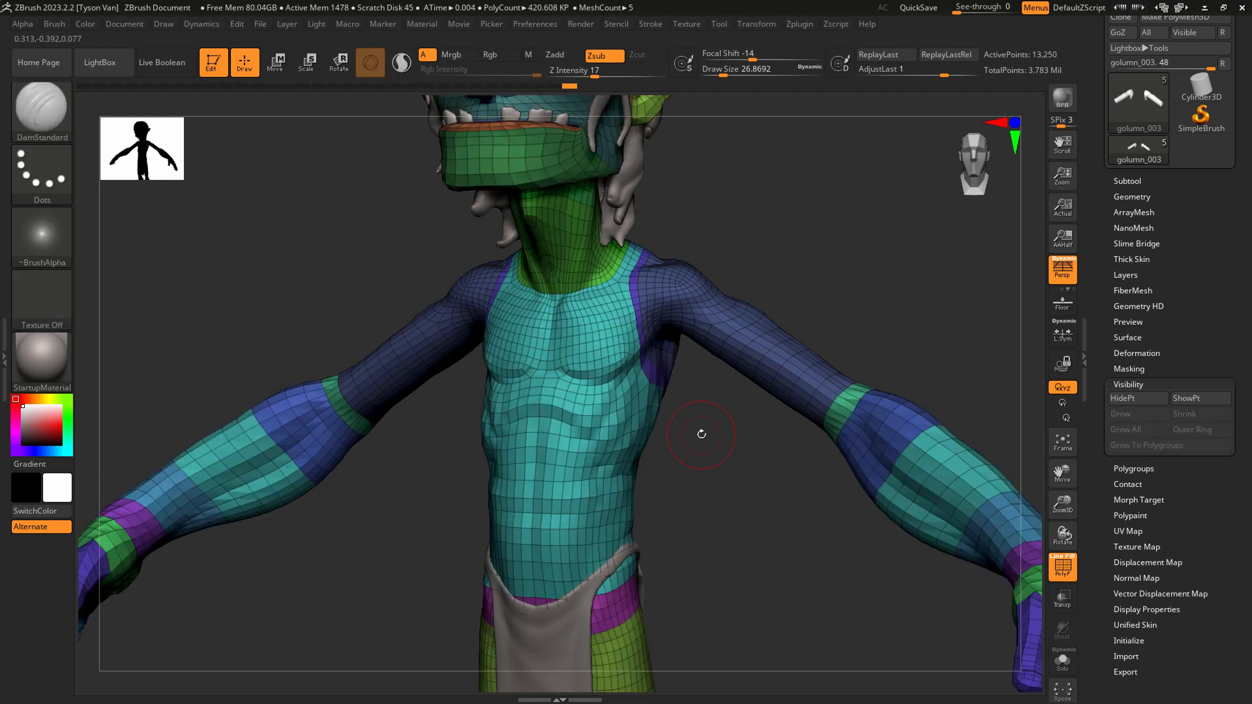
{"action": "mouse_move", "coordinate": [913, 459]}
{"action": "right_mouse_down", "text": "alt"}
{"action": "mouse_move", "coordinate": [828, 438]}
{"action": "mouse_move", "coordinate": [695, 352]}
{"action": "mouse_move", "coordinate": [764, 366]}
{"action": "right_mouse_up", "text": "alt"}
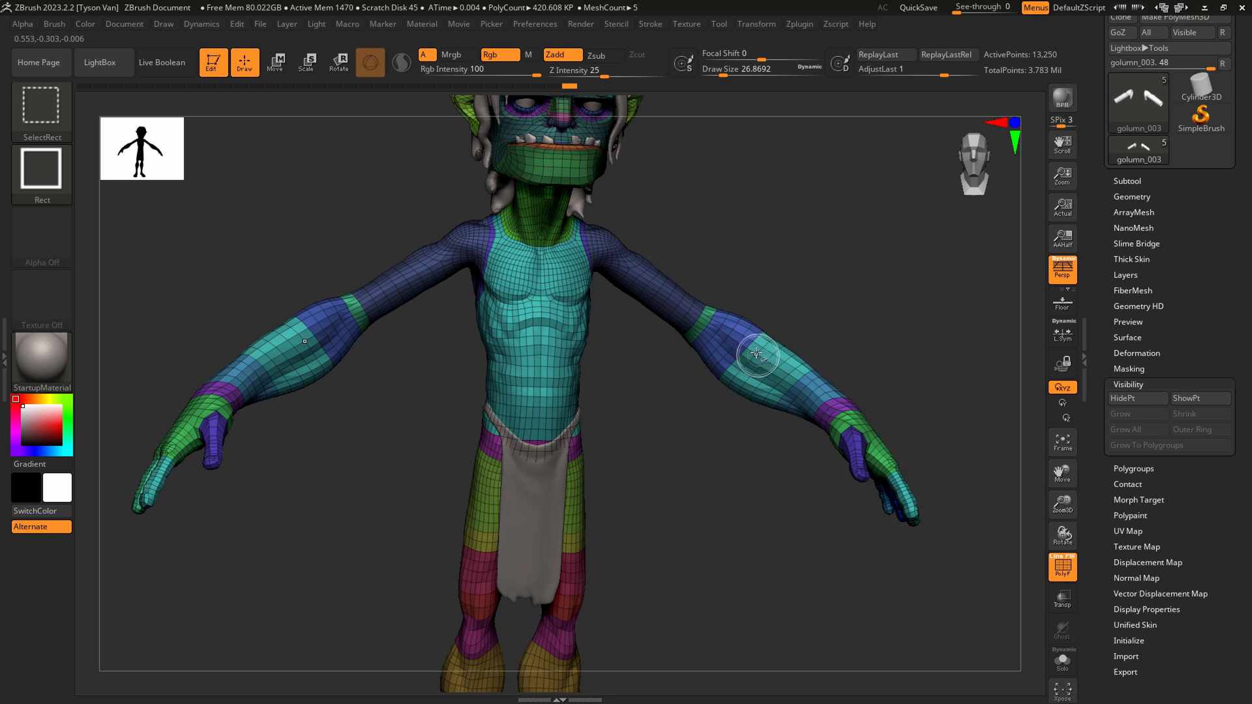
{"action": "left_click", "coordinate": [754, 354], "text": "ctrl+shift"}
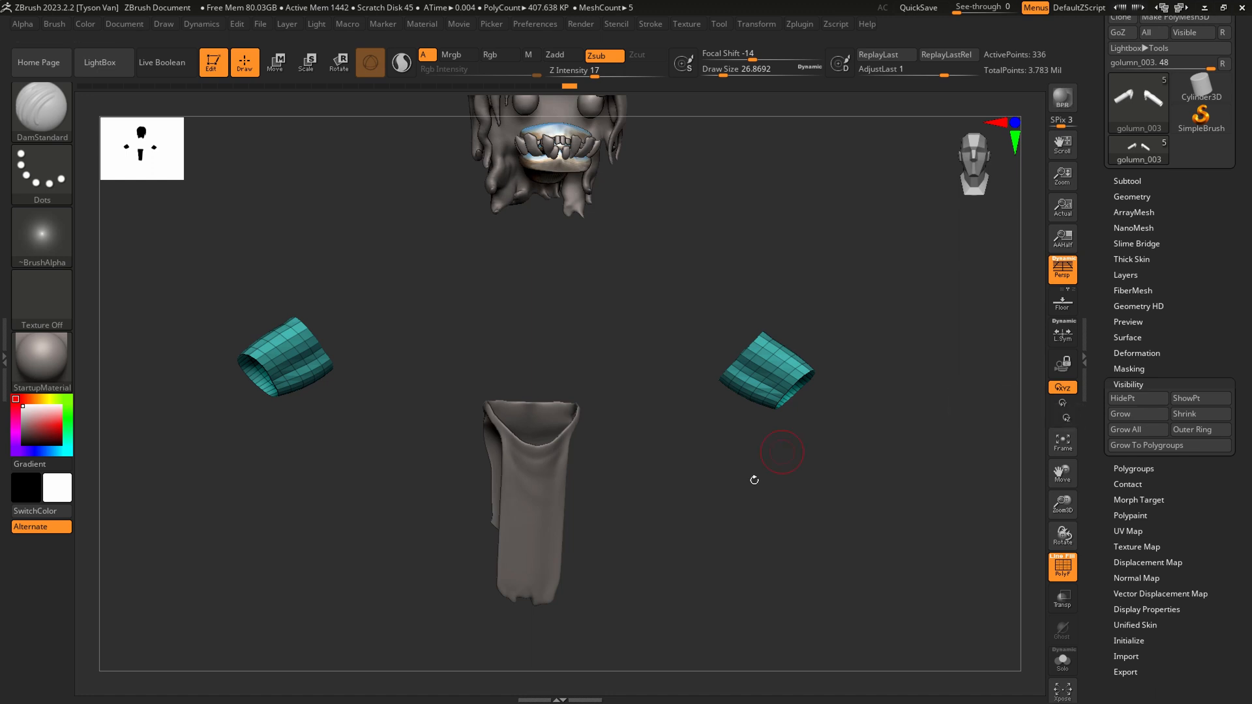
{"action": "left_click", "coordinate": [1127, 414]}
{"action": "left_click", "coordinate": [1125, 412]}
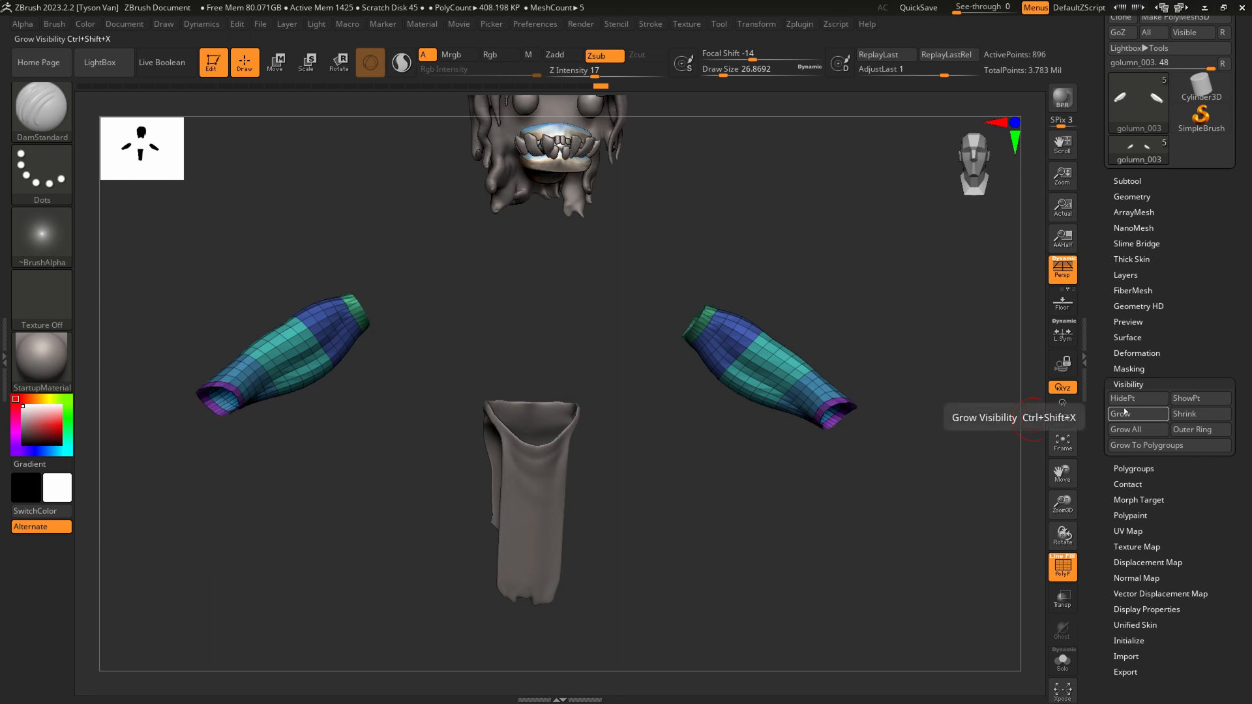
Assign the visible forearms to a single new polygroup and show the whole body again.
{"action": "key", "text": "ctrl"}
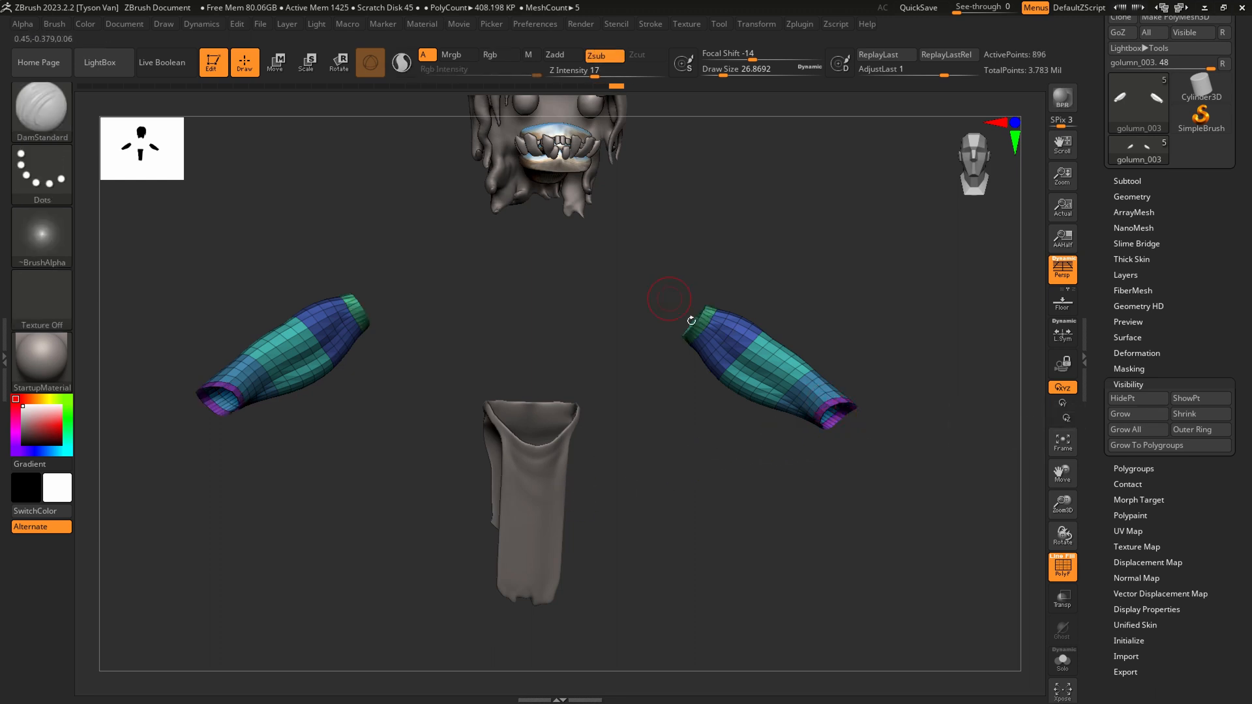
{"action": "right_click_drag", "start_coordinate": [710, 316], "coordinate": [681, 330]}
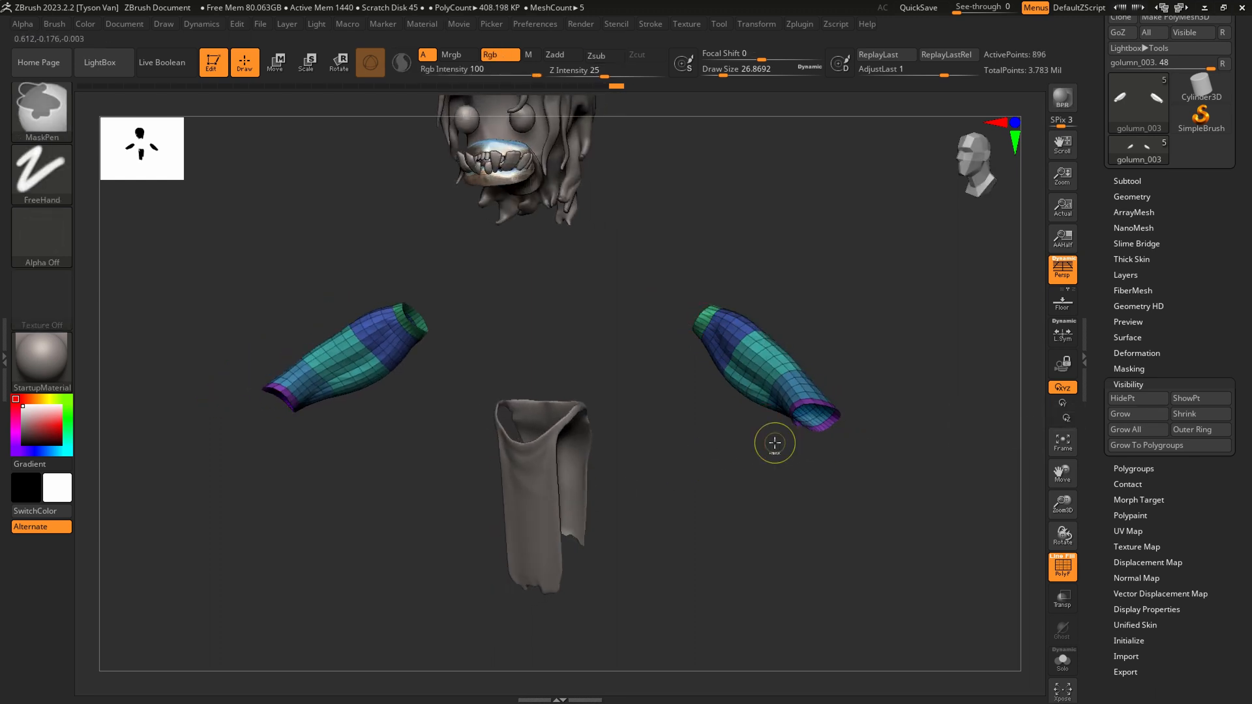
{"action": "key", "text": "ctrl+w"}
{"action": "left_click", "coordinate": [679, 445], "text": "ctrl+shift"}
{"action": "right_click_drag", "start_coordinate": [690, 394], "coordinate": [733, 399]}
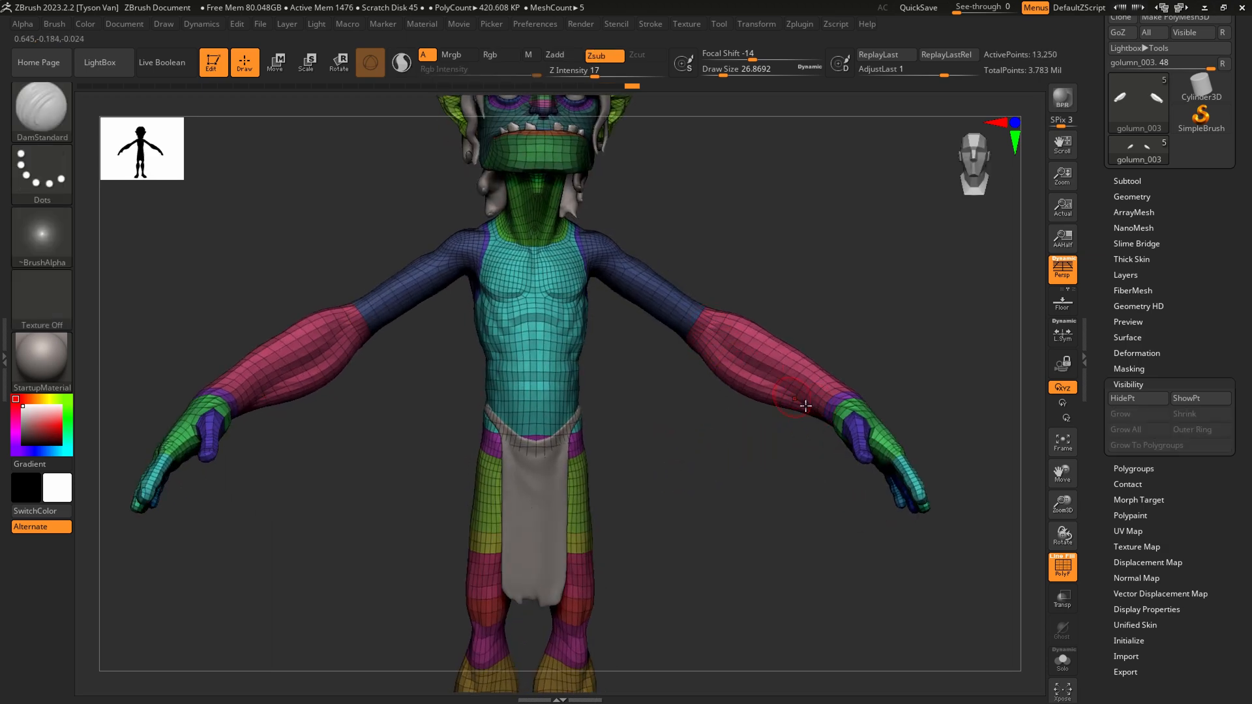
Isolate the green palm polygroup, grow its visibility, and regroup the visible polygons as one polygroup.
{"action": "right_click_drag", "start_coordinate": [835, 383], "coordinate": [798, 430]}
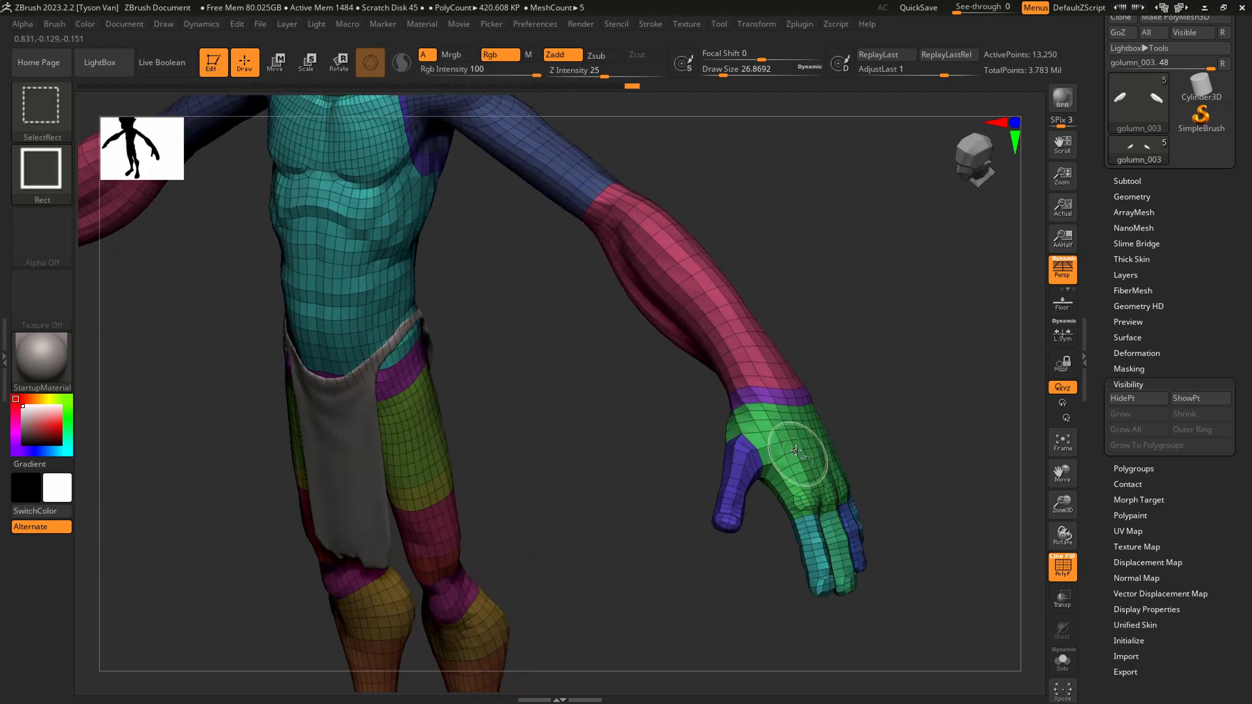
{"action": "left_click", "coordinate": [795, 450], "text": "ctrl+shift"}
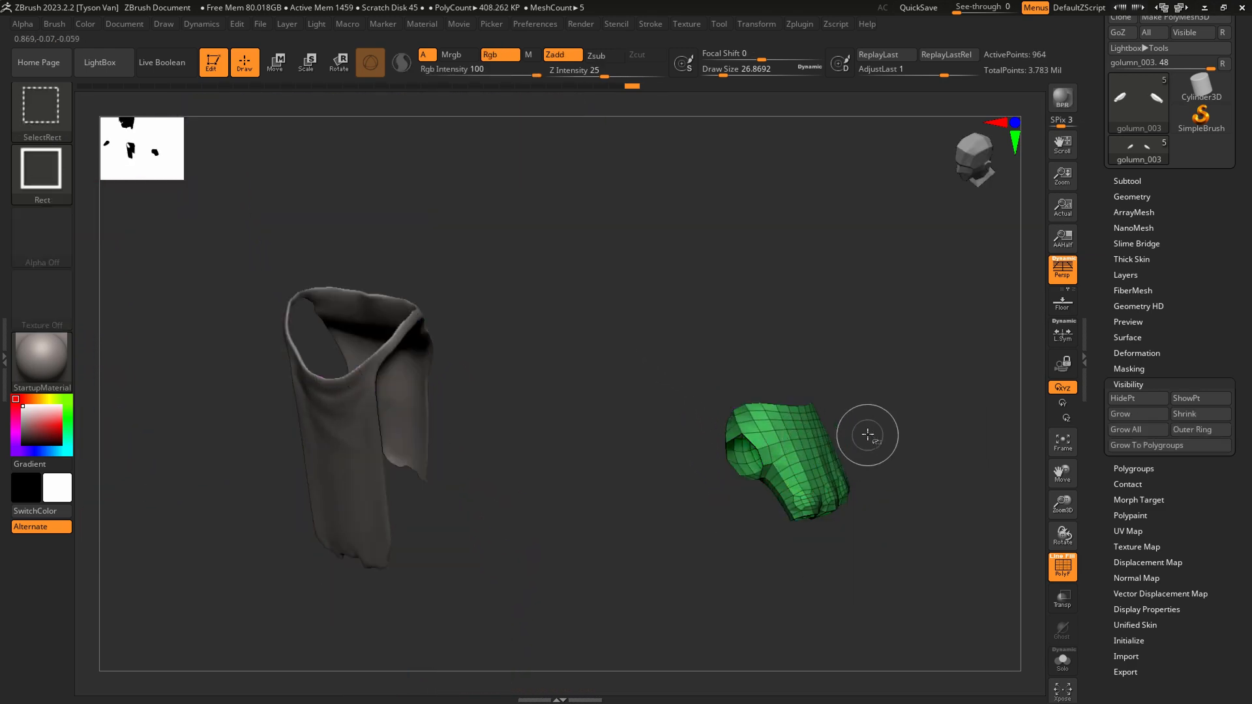
{"action": "left_click", "coordinate": [1135, 420]}
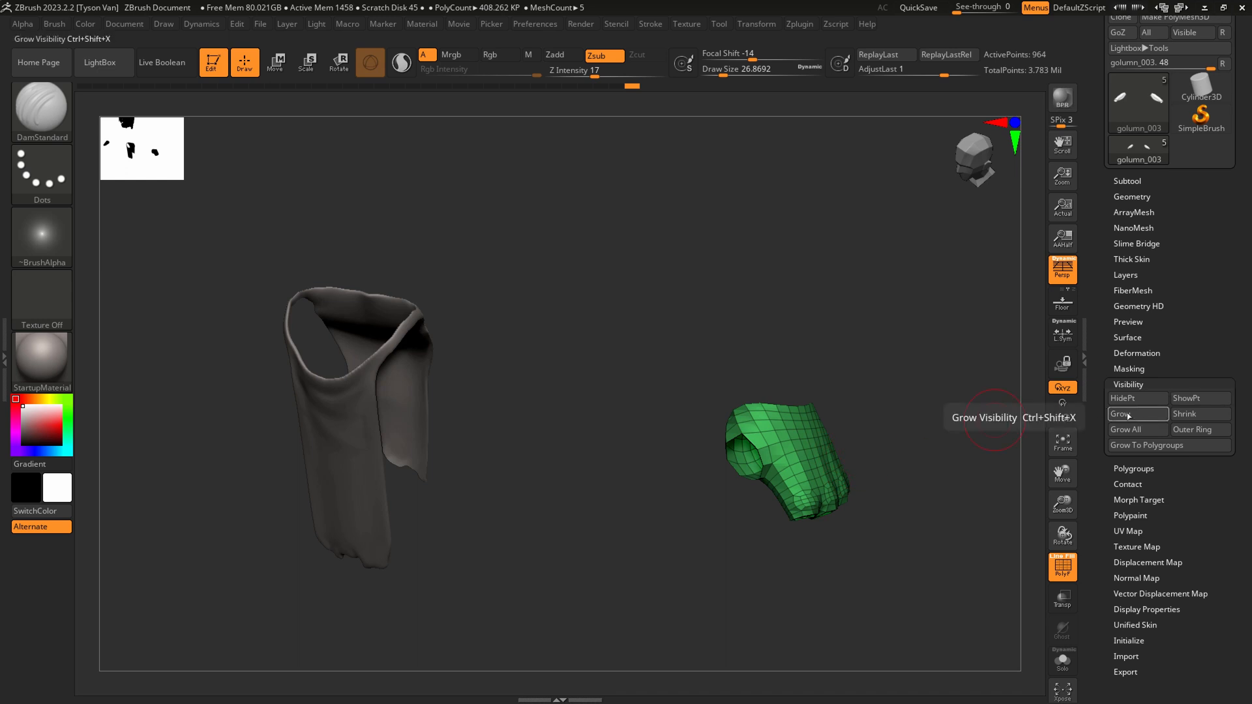
{"action": "key", "text": "ctrl+w"}
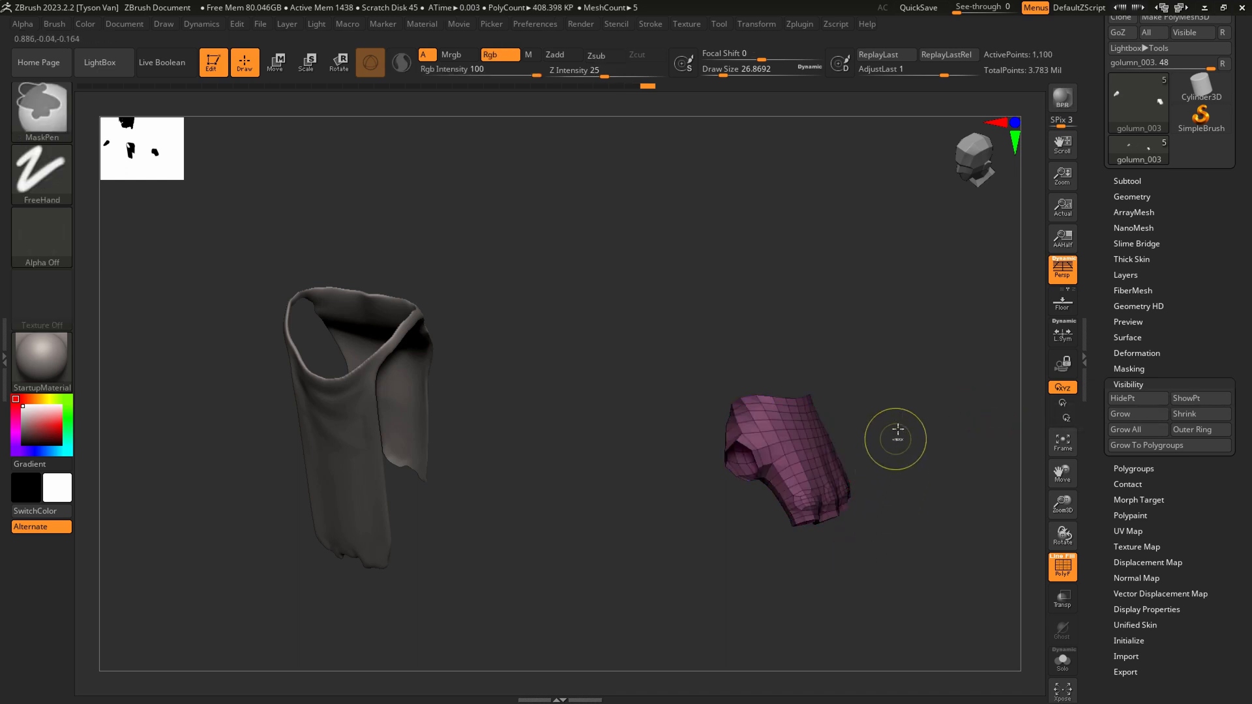
{"action": "left_click", "coordinate": [906, 383], "text": "ctrl+shift"}
{"action": "right_click_drag", "start_coordinate": [731, 533], "coordinate": [729, 455], "text": "alt"}
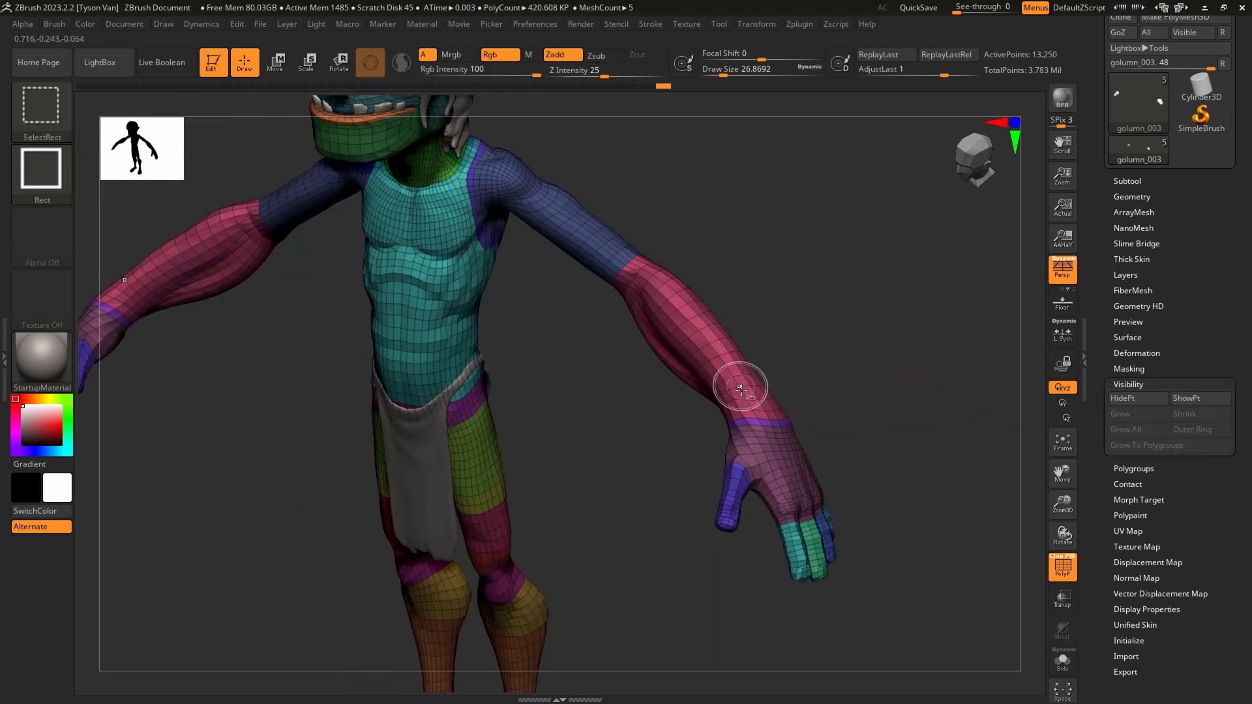
Grow the isolated palm polygroup further to take in the purple wrist band and regroup it as one polygroup.
{"action": "left_click", "coordinate": [769, 443], "text": "ctrl+shift"}
{"action": "left_click", "coordinate": [1121, 416]}
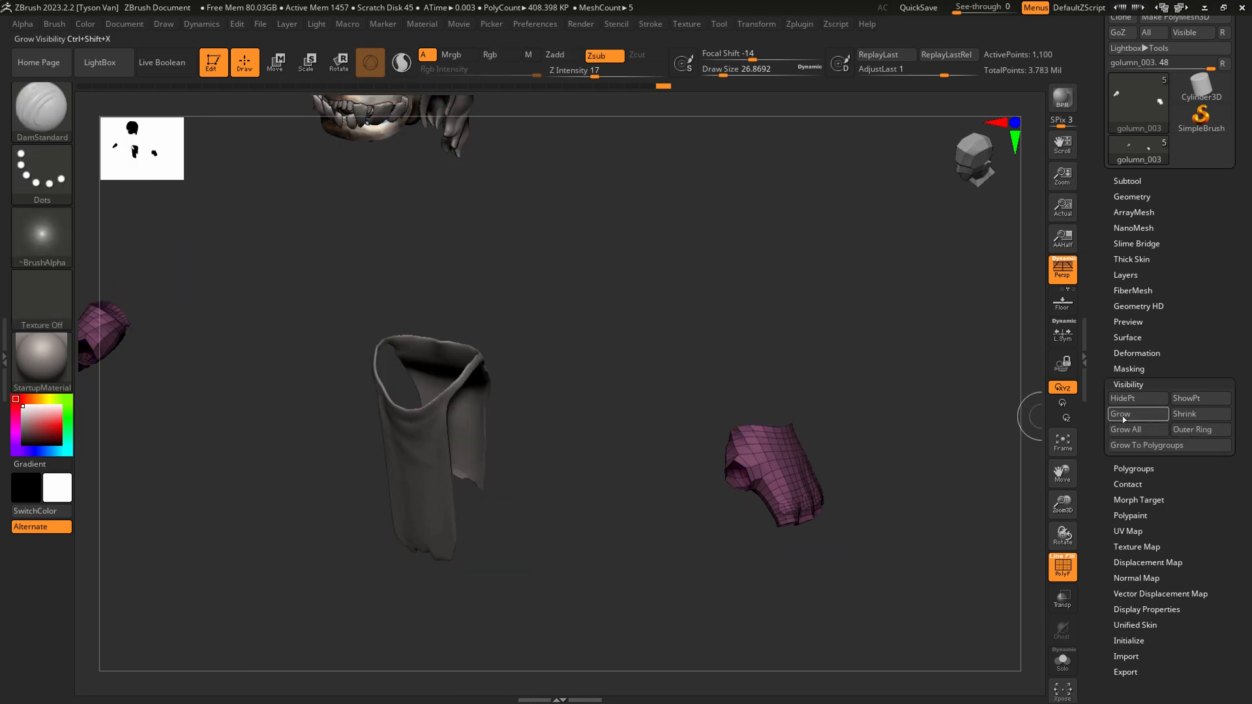
{"action": "key", "text": "ctrl+w"}
{"action": "left_click", "coordinate": [877, 461], "text": "ctrl+shift"}
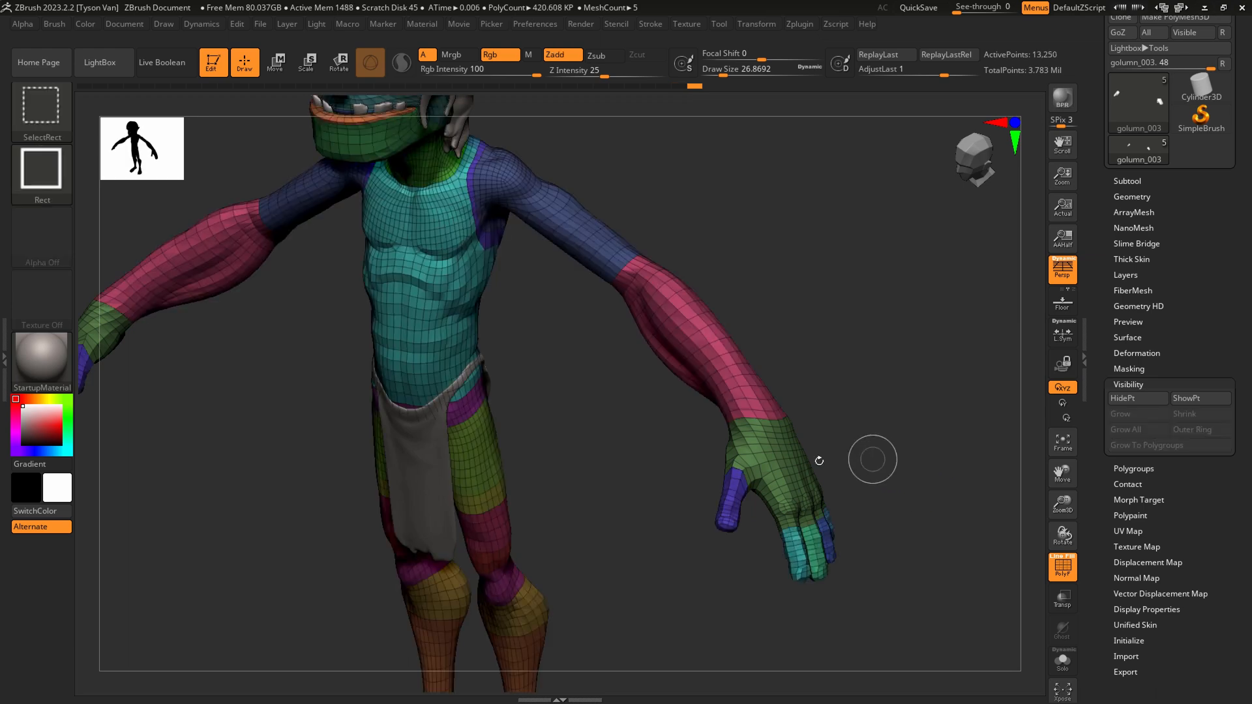
{"action": "mouse_move", "coordinate": [748, 505]}
{"action": "right_mouse_down", "text": "alt"}
{"action": "mouse_move", "coordinate": [724, 492]}
{"action": "mouse_move", "coordinate": [745, 487]}
{"action": "mouse_move", "coordinate": [732, 497]}
{"action": "right_mouse_up", "text": "alt"}
{"action": "mouse_move", "coordinate": [559, 525]}
{"action": "right_mouse_down", "text": "alt"}
{"action": "mouse_move", "coordinate": [600, 358]}
{"action": "mouse_move", "coordinate": [592, 381]}
{"action": "mouse_move", "coordinate": [592, 369]}
{"action": "right_mouse_up", "text": "alt"}
{"action": "left_click", "coordinate": [592, 367], "text": "ctrl+shift"}
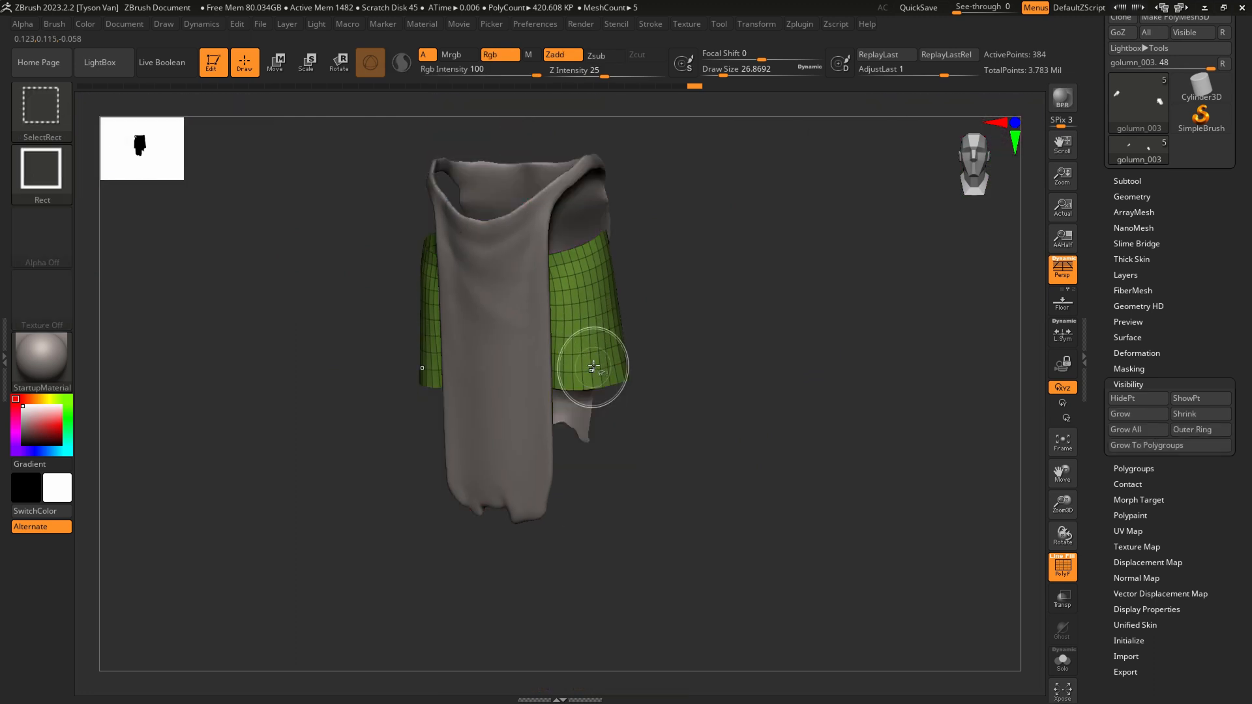
{"action": "left_click", "coordinate": [1122, 414]}
{"action": "left_click", "coordinate": [1123, 414]}
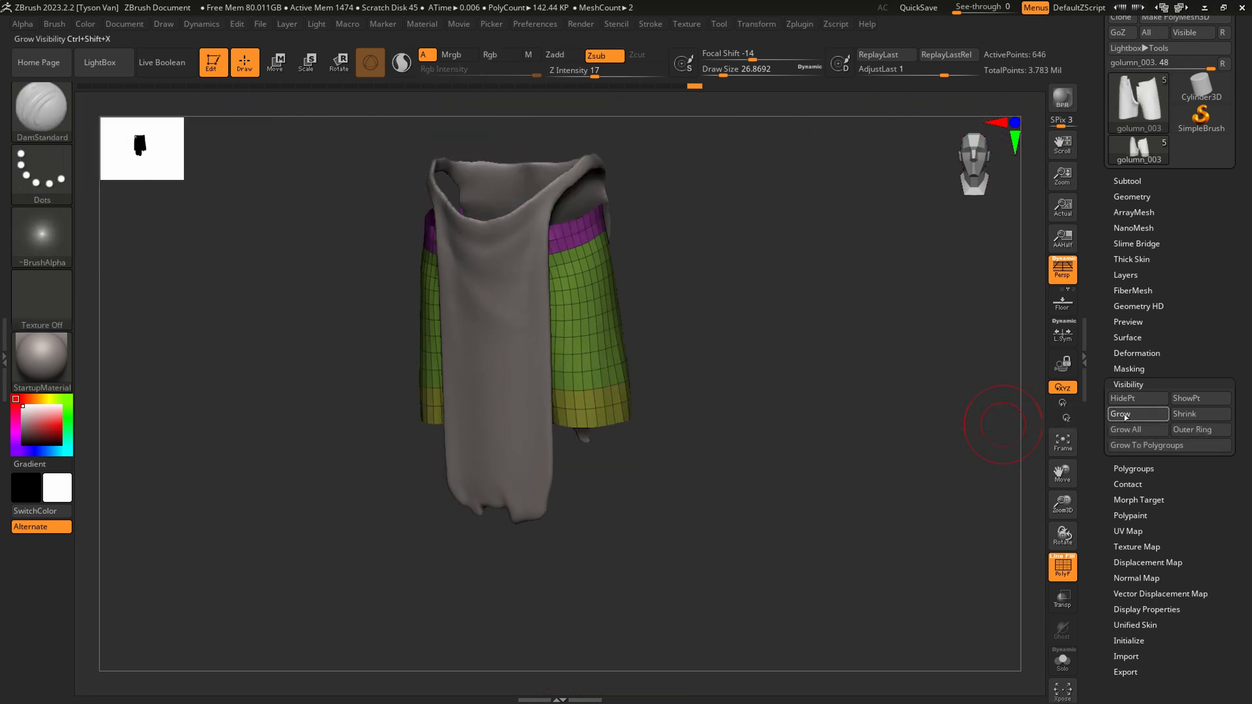
{"action": "left_click", "coordinate": [652, 495], "text": "ctrl+shift"}
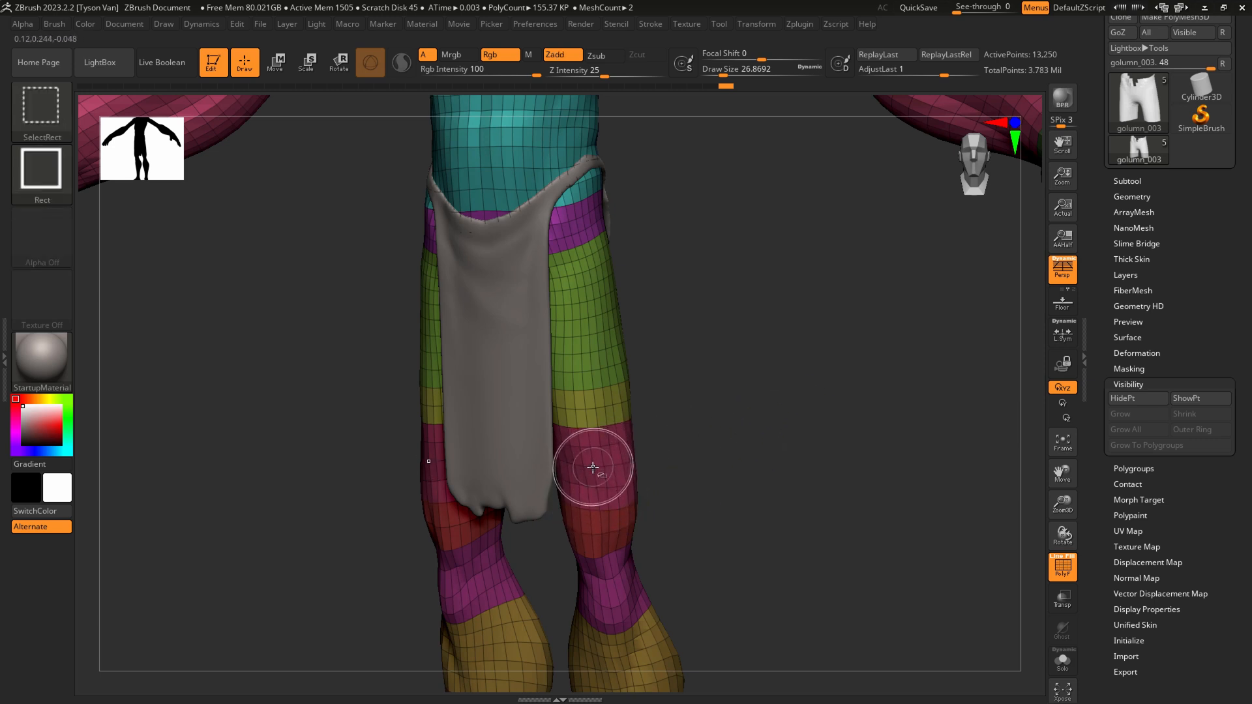
Isolate the green, yellow and crimson thigh polygroups by inverting the visibility and merge them into one polygroup.
{"action": "left_click", "coordinate": [592, 464], "text": "ctrl+shift"}
{"action": "left_click_drag", "start_coordinate": [712, 489], "coordinate": [788, 392], "text": "ctrl+shift"}
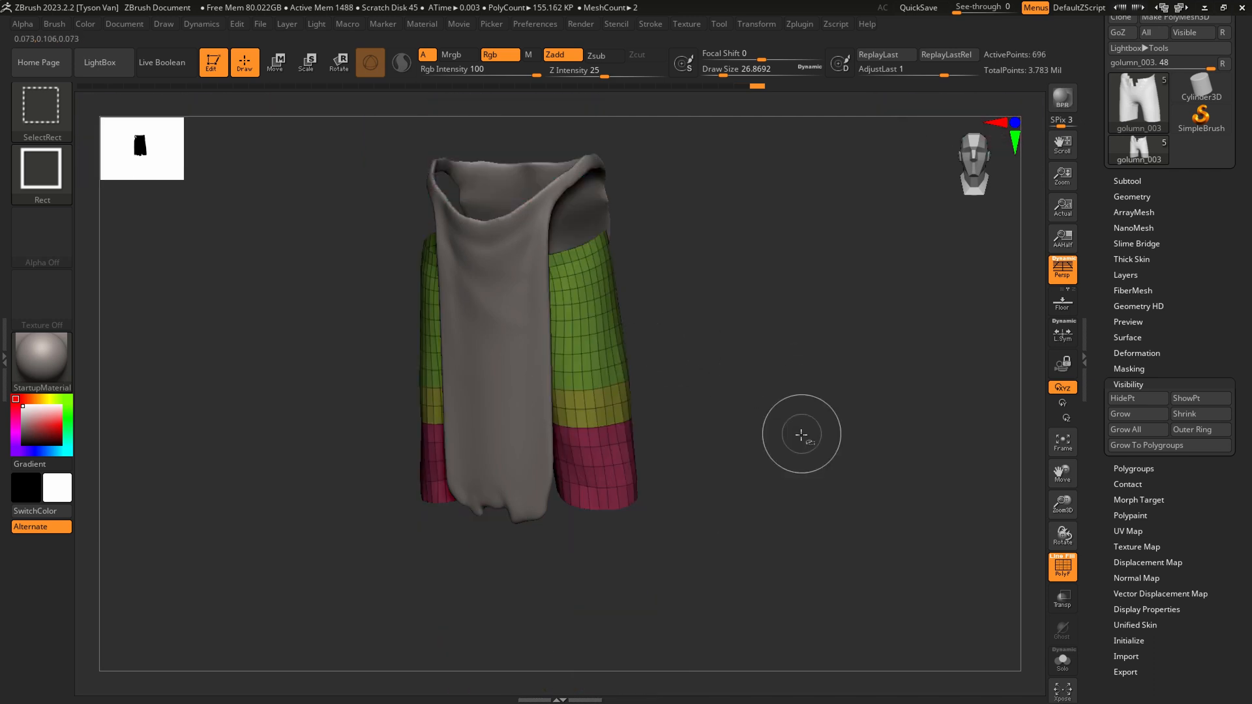
{"action": "left_click_drag", "start_coordinate": [678, 460], "coordinate": [690, 458]}
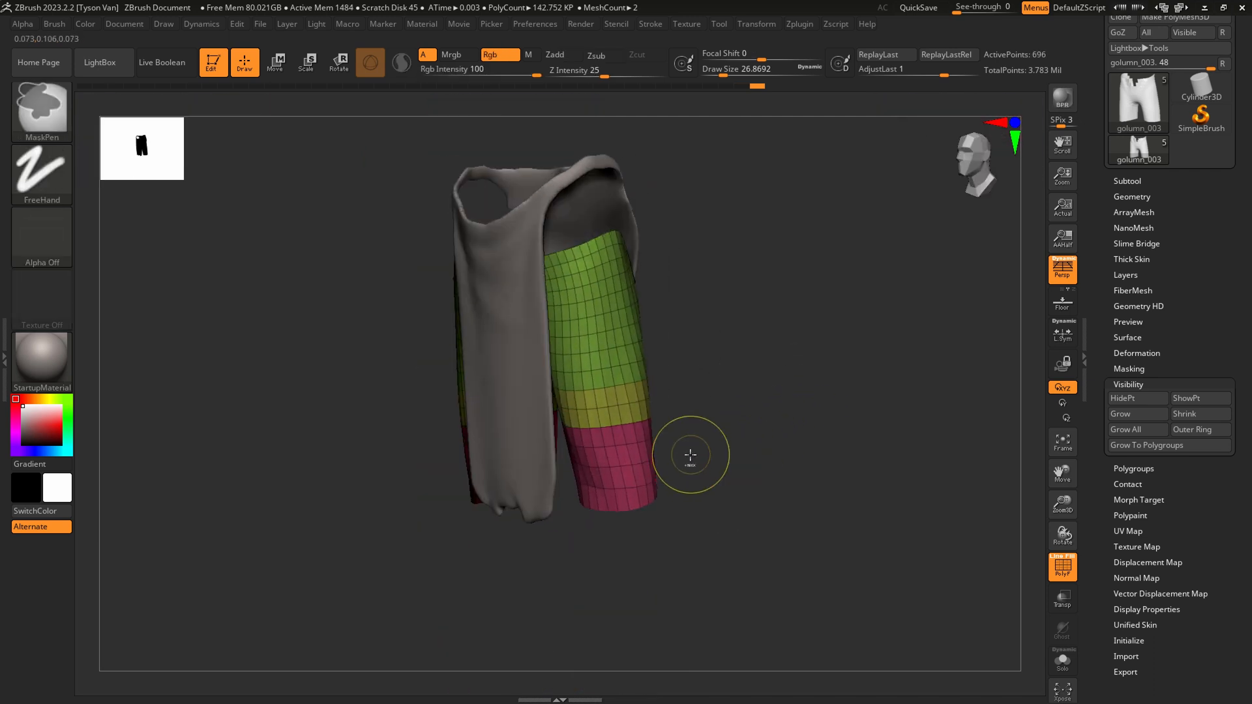
{"action": "key", "text": "ctrl+w"}
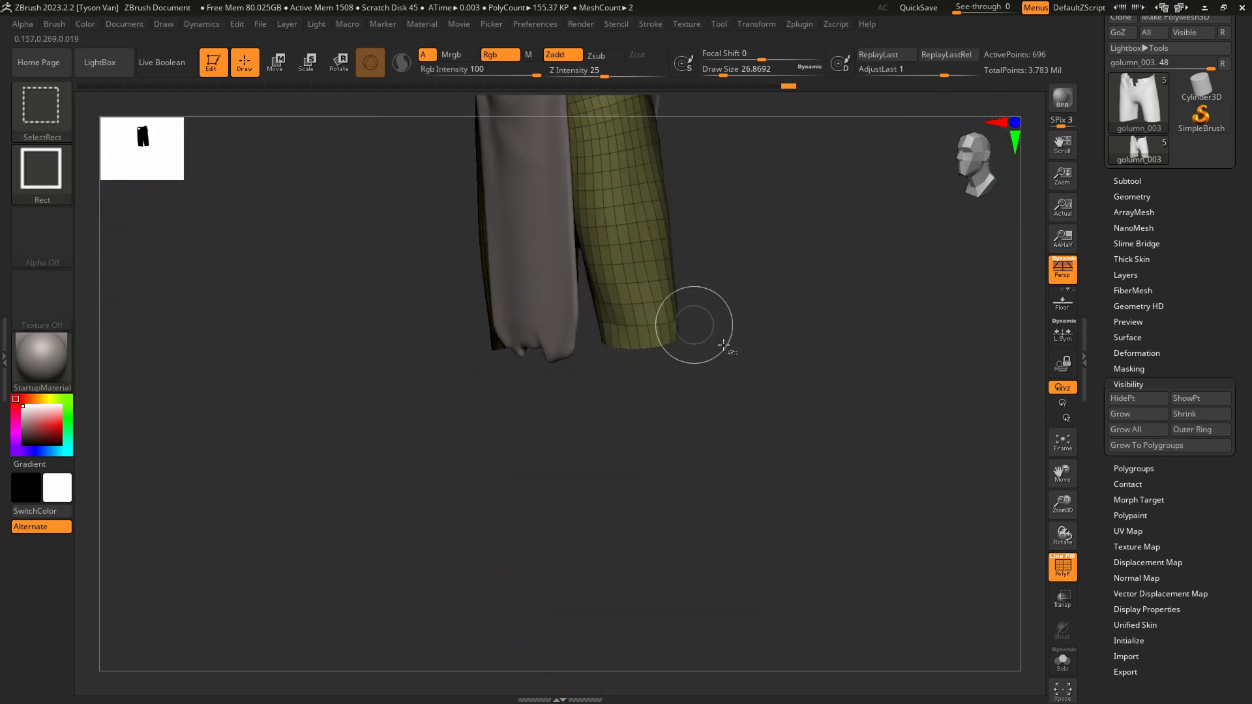
Add the red band above the knees to the isolated thighs and regroup them as one polygroup.
{"action": "left_click_drag", "start_coordinate": [788, 428], "coordinate": [841, 365], "text": "ctrl+shift"}
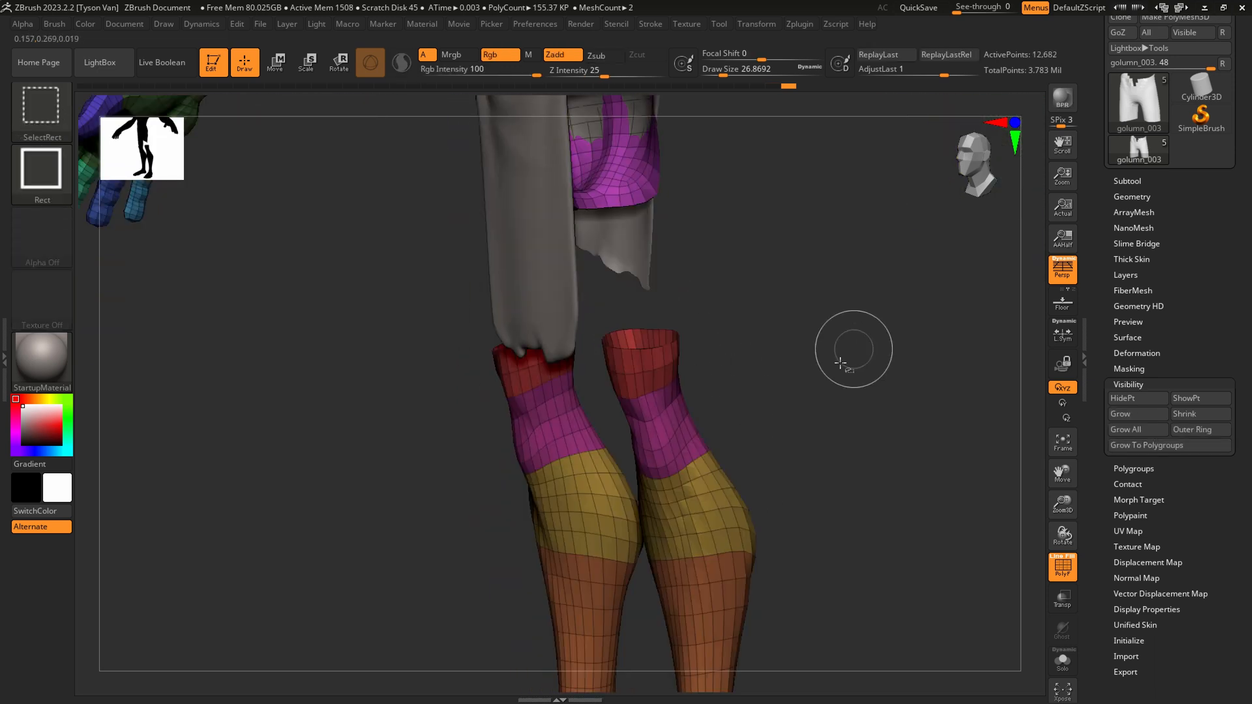
{"action": "left_click", "coordinate": [643, 355], "text": "ctrl+shift"}
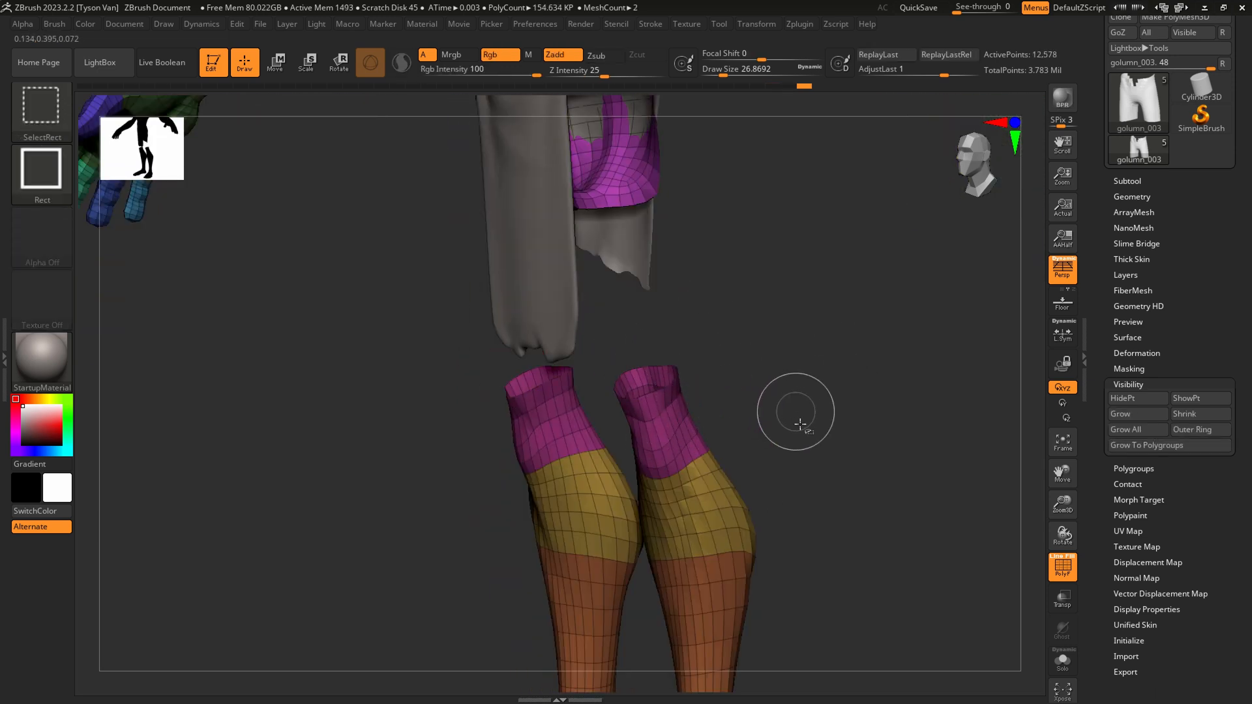
{"action": "left_click_drag", "start_coordinate": [796, 413], "coordinate": [869, 372], "text": "ctrl+shift"}
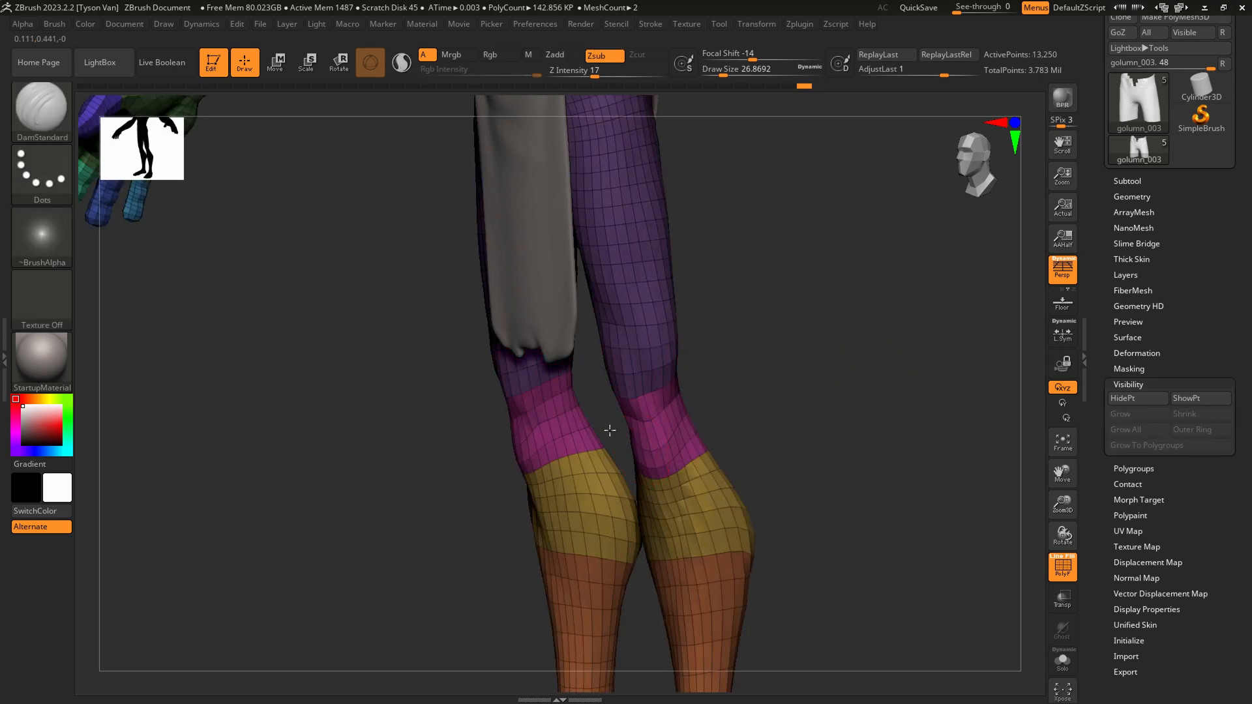
Isolate the purple thigh polygroup, invert the visibility to hide it, and choose the SelectLasso brush.
{"action": "left_click", "coordinate": [622, 273], "text": "ctrl+shift"}
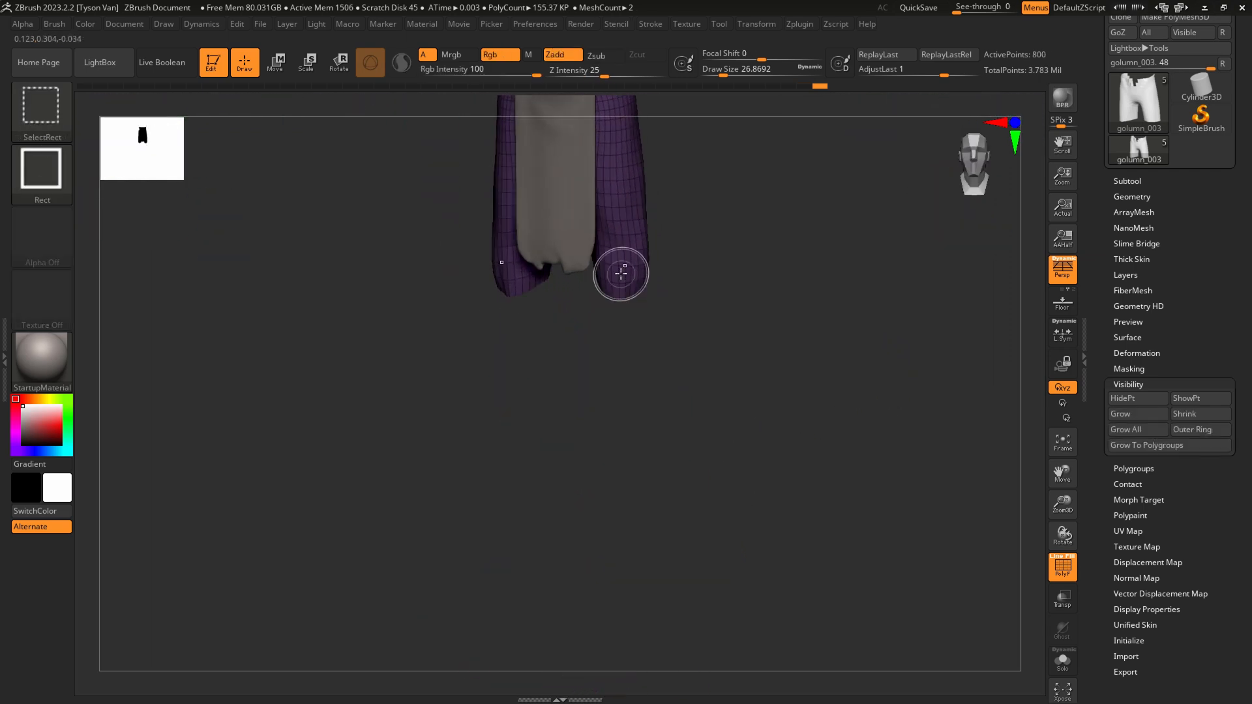
{"action": "left_click_drag", "start_coordinate": [690, 358], "coordinate": [696, 336], "text": "ctrl+shift"}
{"action": "right_click_drag", "start_coordinate": [598, 333], "coordinate": [600, 287]}
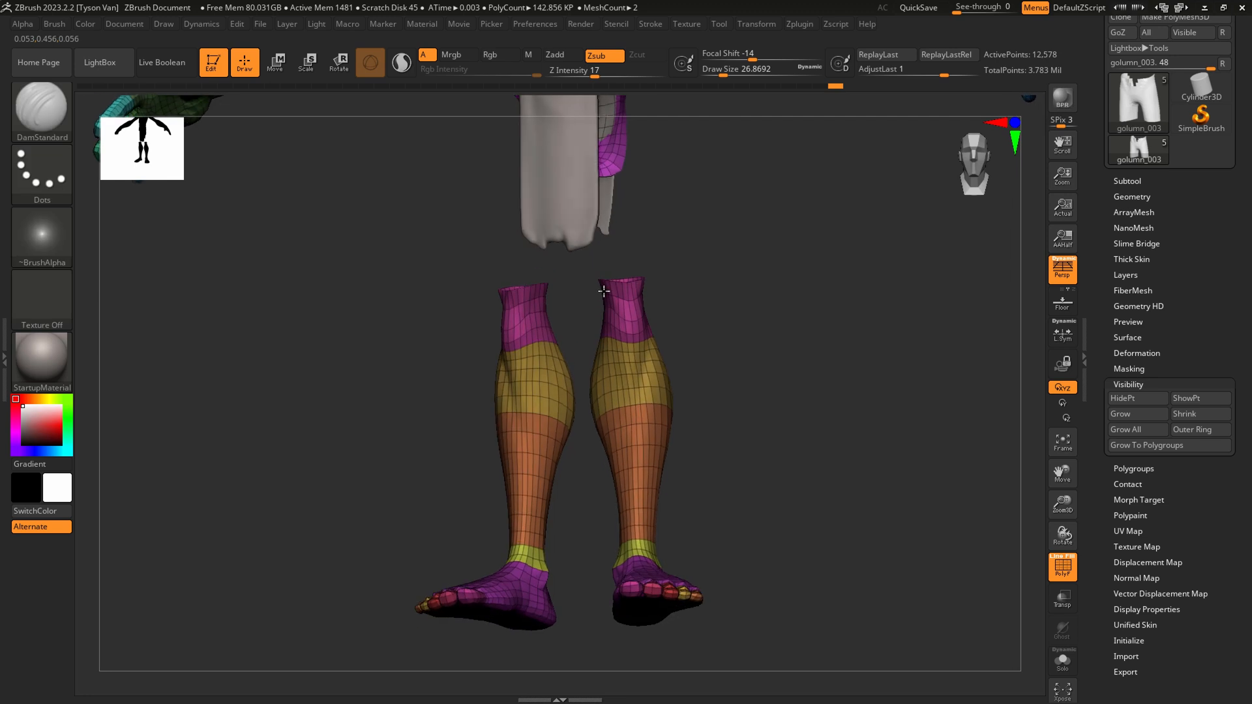
{"action": "left_click", "coordinate": [44, 124]}
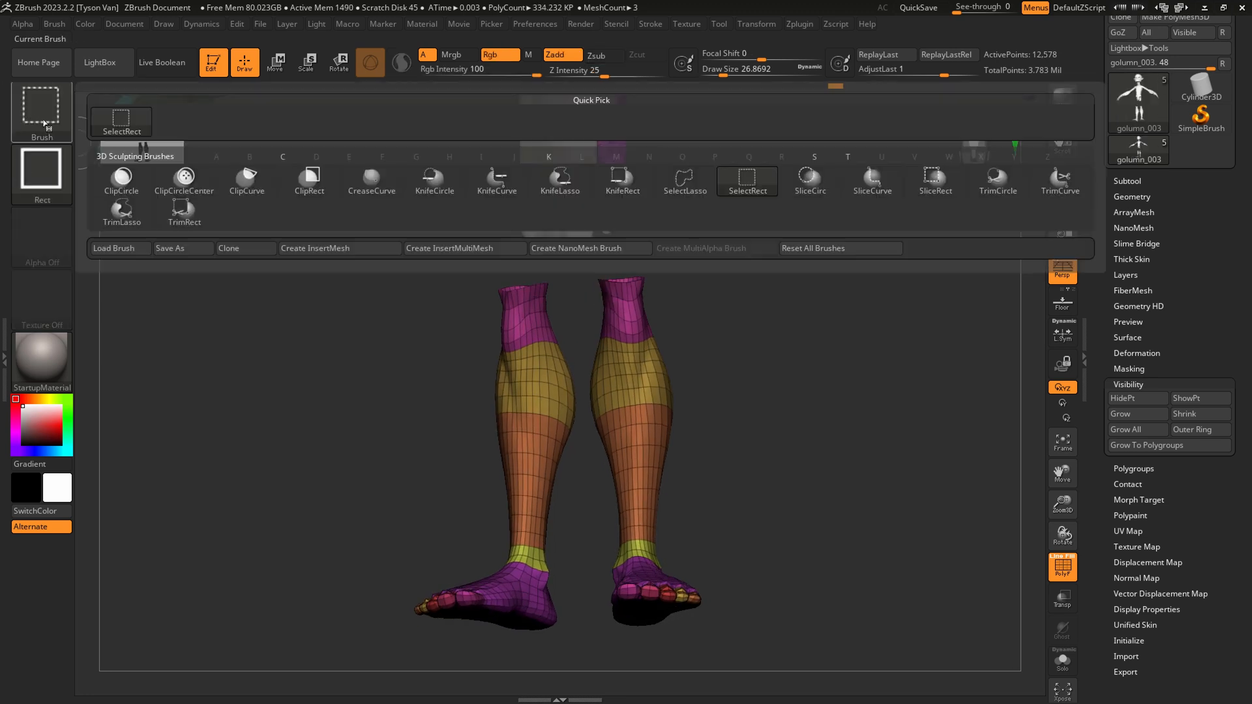
{"action": "left_click", "coordinate": [681, 187]}
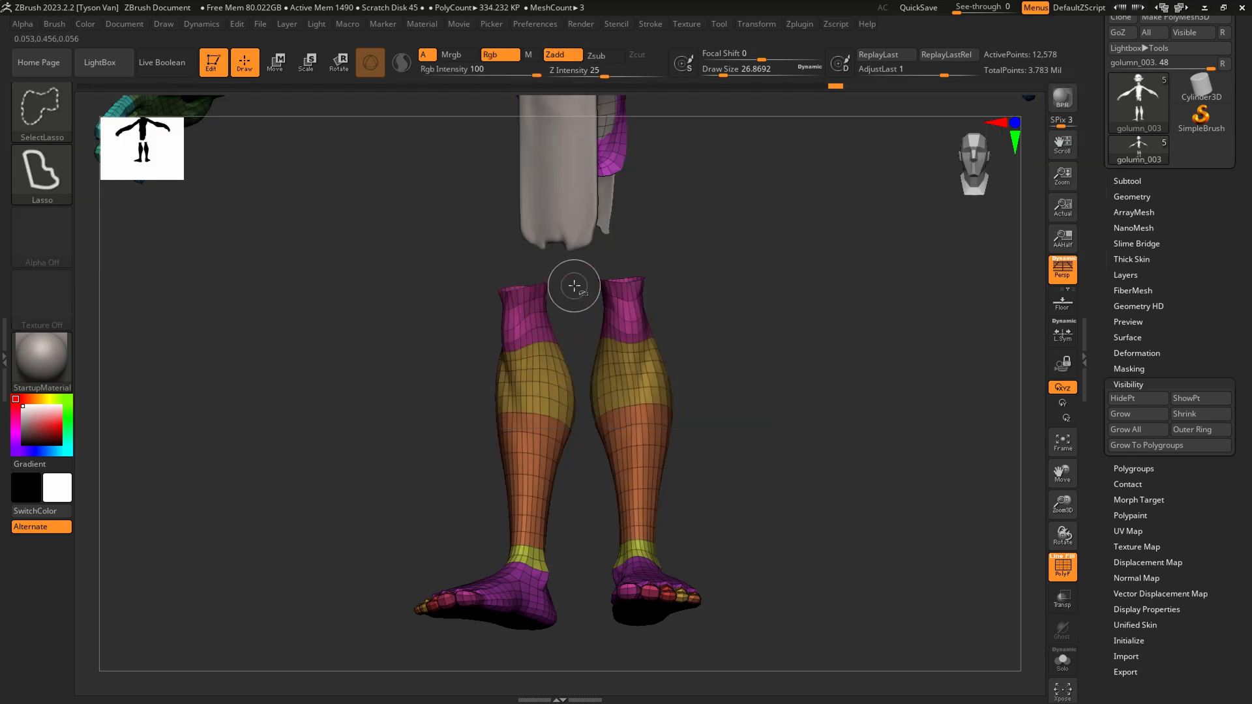
Lasso-hide the top edge of the magenta knee polygons, invert the visibility, and group them with the thighs as one polygroup.
{"action": "mouse_move", "coordinate": [582, 293]}
{"action": "left_mouse_down", "text": "ctrl+shift"}
{"action": "mouse_move", "coordinate": [620, 229]}
{"action": "mouse_move", "coordinate": [726, 285]}
{"action": "left_mouse_up", "text": "ctrl+shift"}
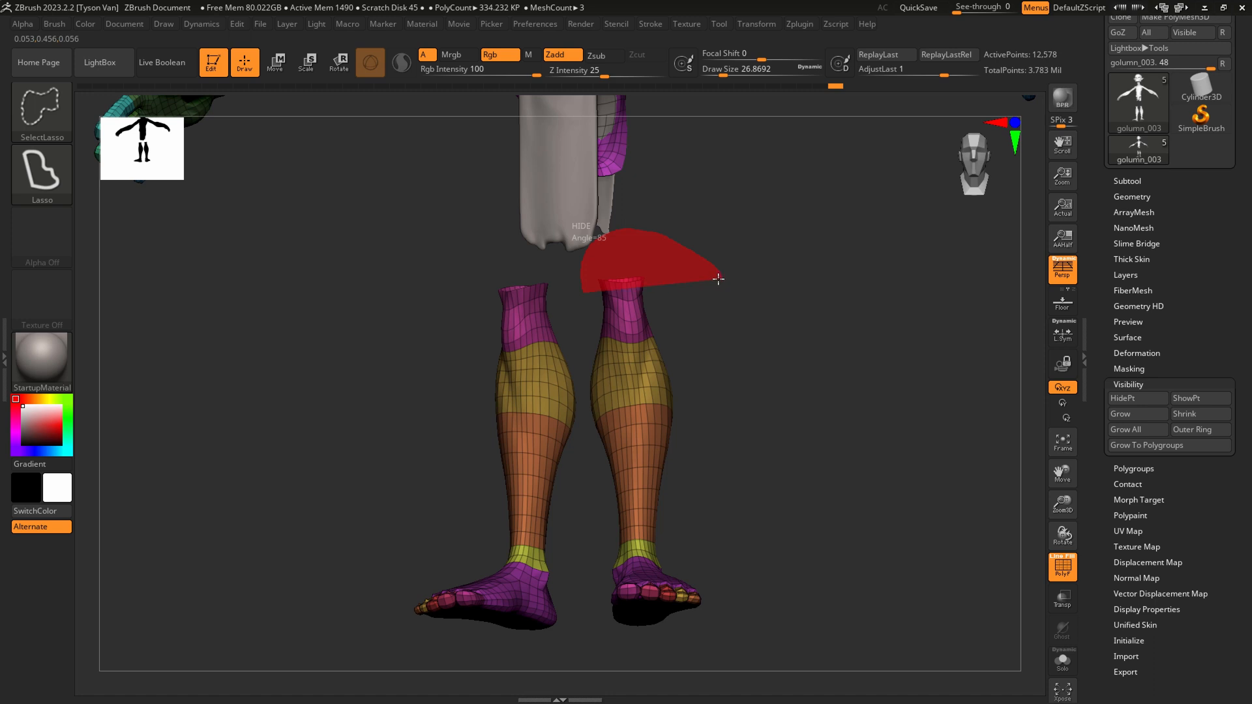
{"action": "left_click_drag", "start_coordinate": [718, 279], "coordinate": [718, 279], "text": "ctrl+alt+shift"}
{"action": "left_click_drag", "start_coordinate": [718, 368], "coordinate": [794, 328], "text": "ctrl+shift"}
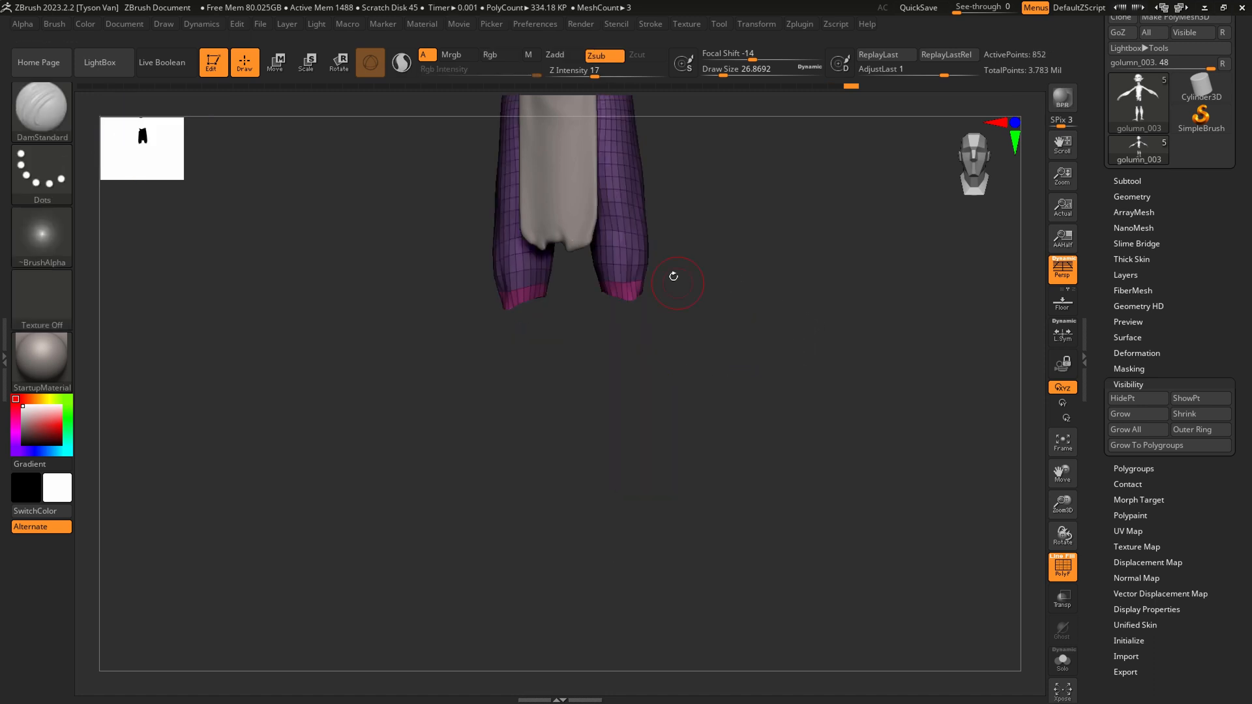
{"action": "left_click_drag", "start_coordinate": [673, 275], "coordinate": [661, 407]}
{"action": "key", "text": "ctrl+w"}
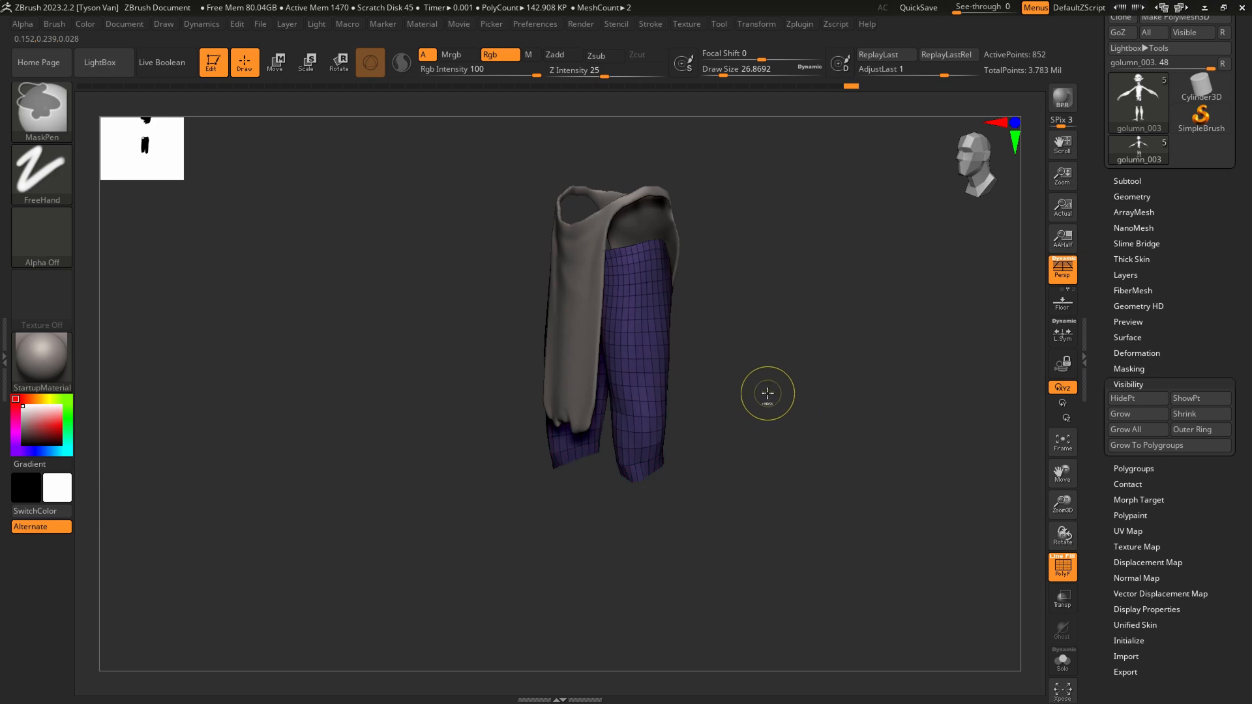
{"action": "left_click", "coordinate": [724, 443], "text": "ctrl+shift"}
Isolate the orange shin polygroup, grow its visibility toward calves and ankles, and group the visible polygons together.
{"action": "mouse_move", "coordinate": [699, 448]}
{"action": "left_mouse_down"}
{"action": "mouse_move", "coordinate": [705, 430]}
{"action": "mouse_move", "coordinate": [730, 478]}
{"action": "mouse_move", "coordinate": [761, 475]}
{"action": "left_mouse_up"}
{"action": "mouse_move", "coordinate": [682, 268]}
{"action": "left_mouse_down"}
{"action": "mouse_move", "coordinate": [698, 349]}
{"action": "mouse_move", "coordinate": [669, 113]}
{"action": "left_mouse_up"}
{"action": "left_click", "coordinate": [628, 423], "text": "ctrl+shift"}
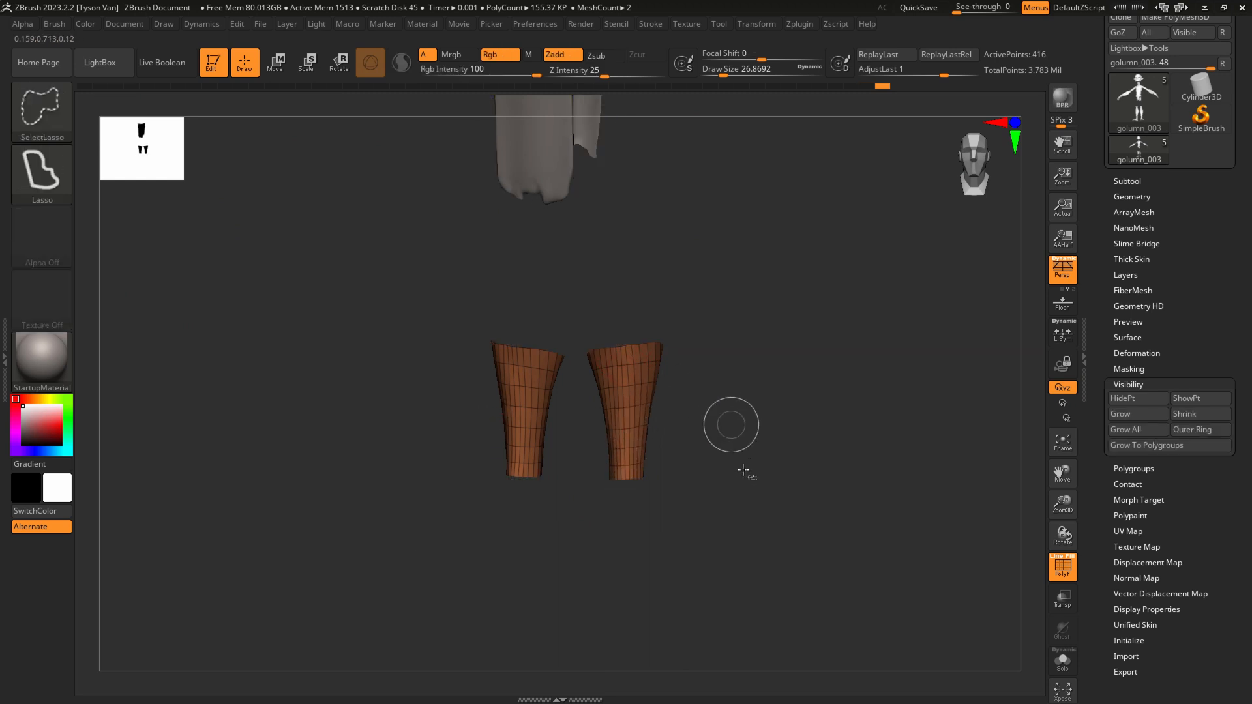
{"action": "left_click", "coordinate": [1129, 415]}
{"action": "left_click", "coordinate": [1129, 414]}
{"action": "left_click", "coordinate": [1129, 415]}
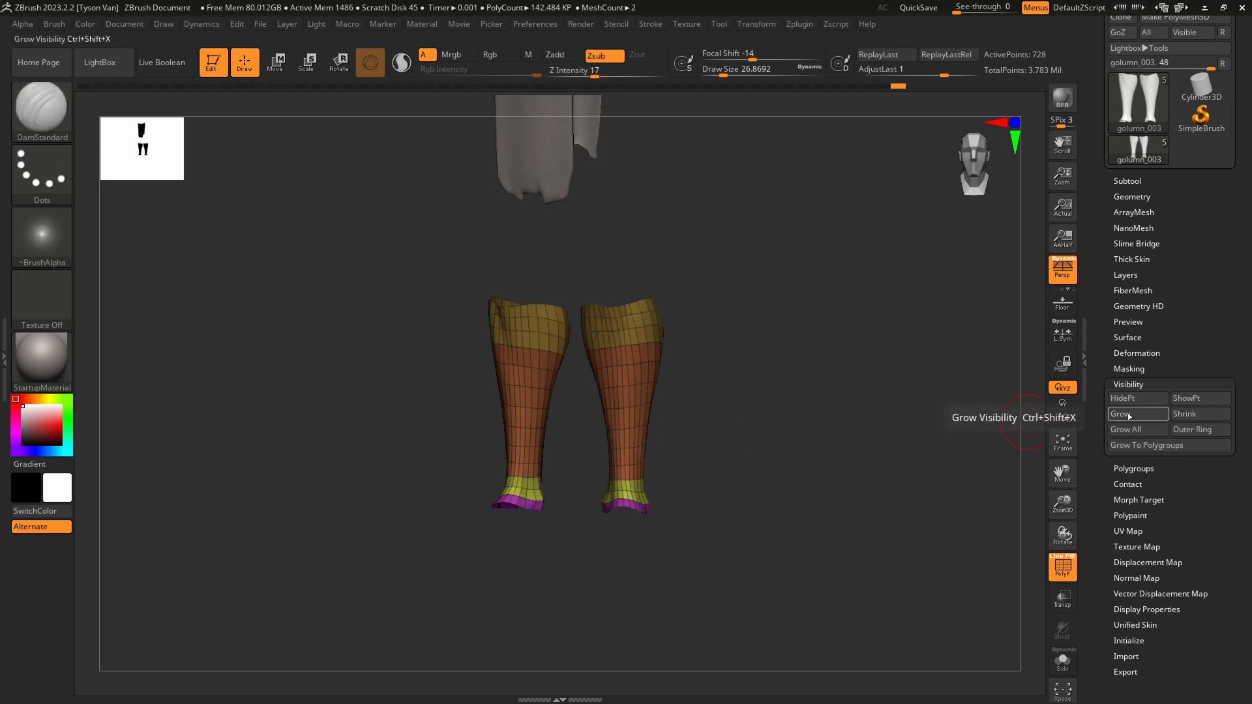
{"action": "left_click", "coordinate": [723, 440], "text": "ctrl"}
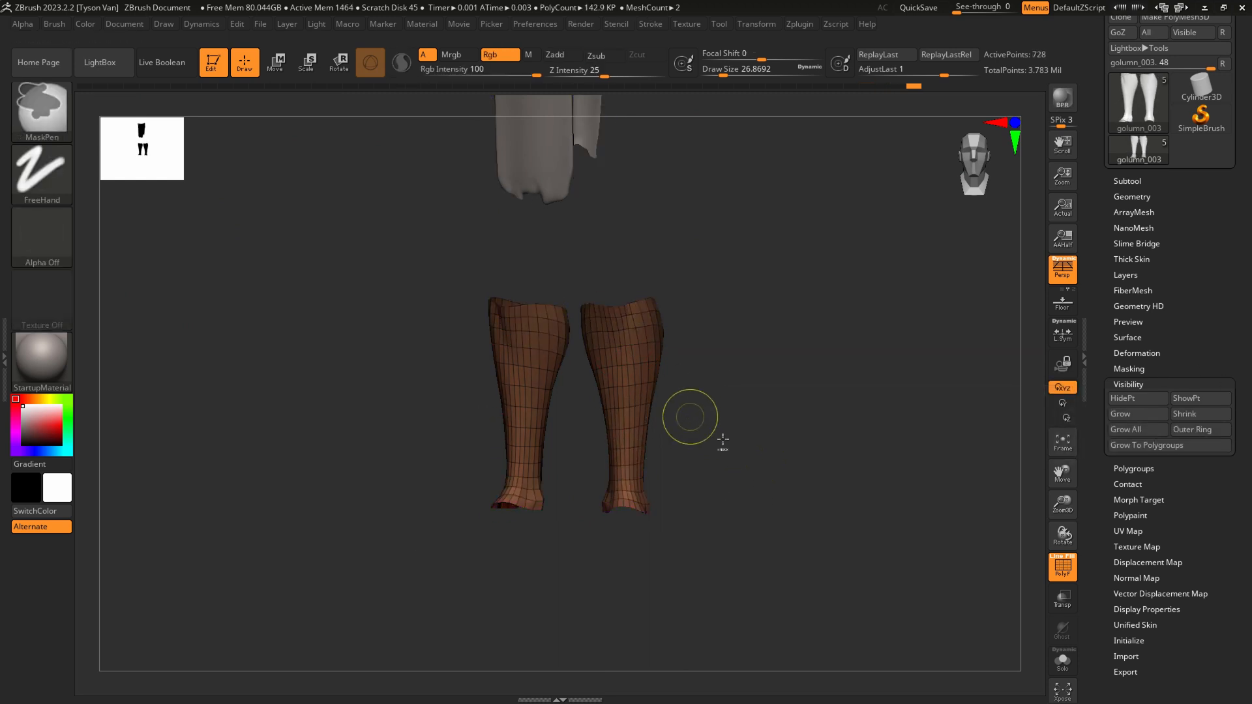
Add the remaining olive upper-calf polygons to the isolated lower legs by hiding them and inverting the visibility.
{"action": "left_click", "coordinate": [732, 456], "text": "ctrl+shift"}
{"action": "left_click", "coordinate": [626, 347], "text": "ctrl+shift"}
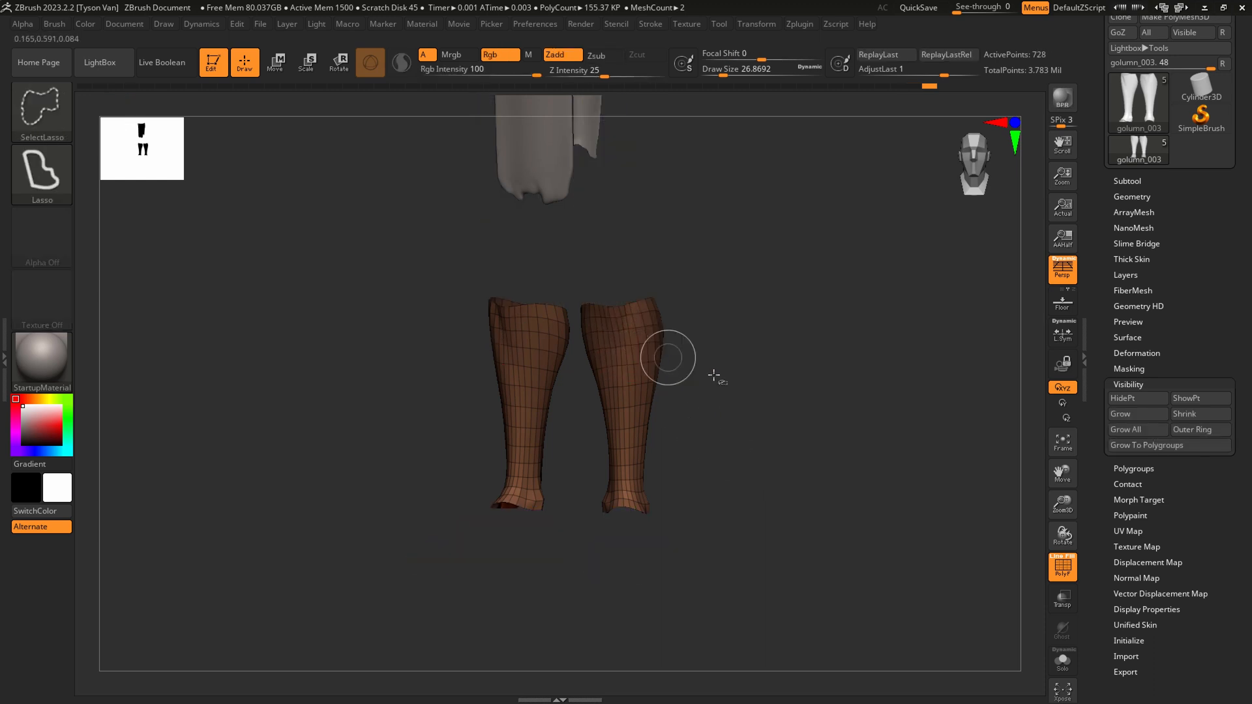
{"action": "left_click_drag", "start_coordinate": [740, 401], "coordinate": [770, 431], "text": "ctrl+shift"}
{"action": "left_click", "coordinate": [605, 302], "text": "ctrl+shift"}
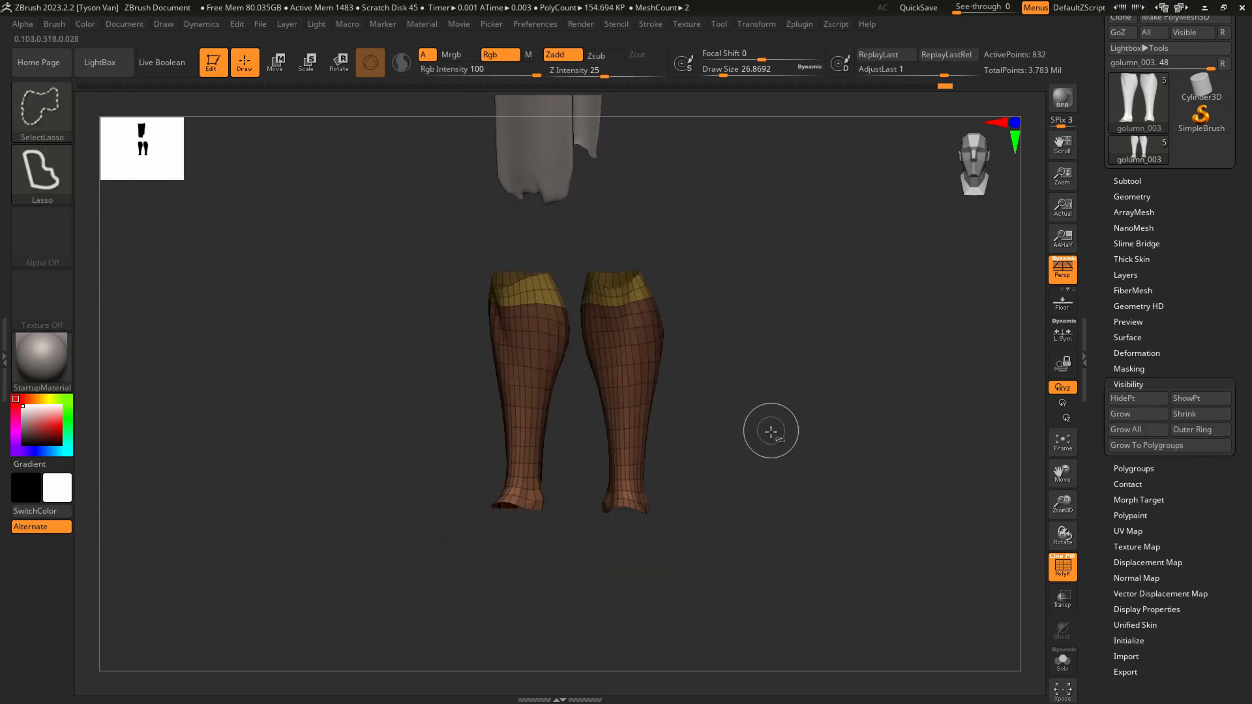
Group the visible lower-leg polygons into one polygroup and show the whole body again.
{"action": "key", "text": "ctrl+w"}
{"action": "left_click_drag", "start_coordinate": [707, 450], "coordinate": [760, 442]}
{"action": "left_click", "coordinate": [760, 441], "text": "ctrl+shift"}
{"action": "left_click_drag", "start_coordinate": [606, 314], "coordinate": [651, 293]}
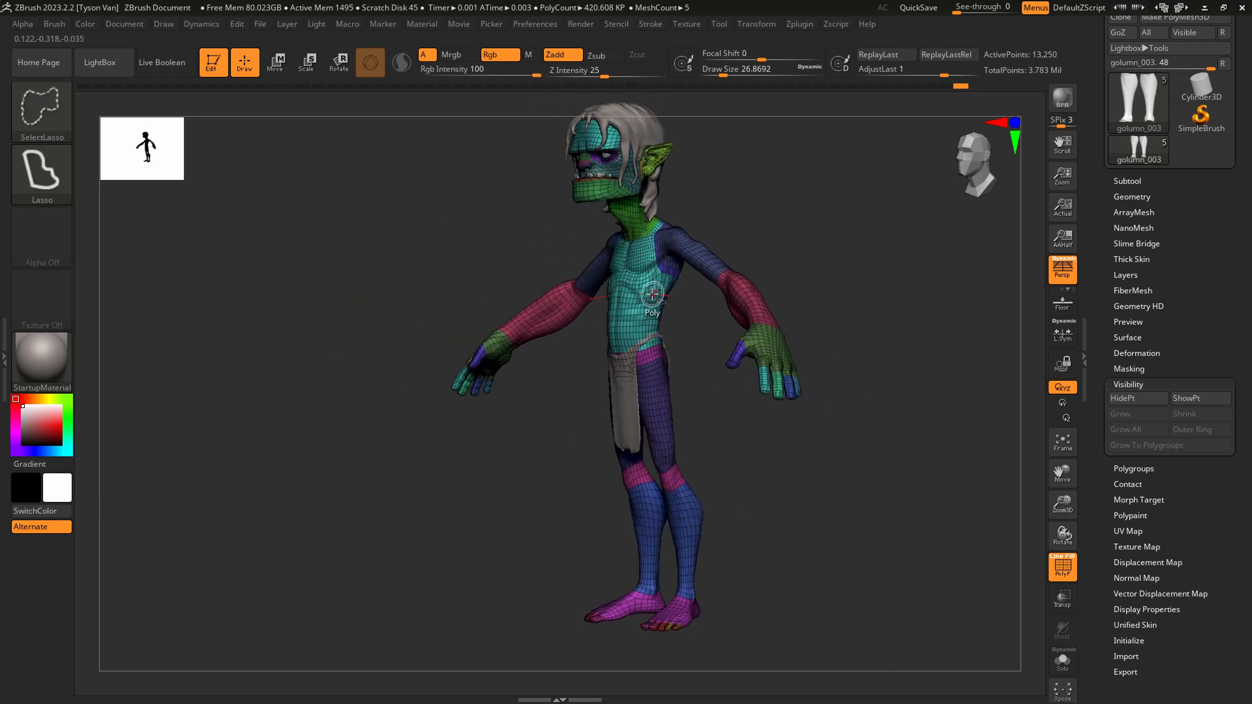
Show only the teal torso and blue back polygroups and group them together as one polygroup.
{"action": "right_click_drag", "start_coordinate": [640, 282], "coordinate": [676, 316], "text": "alt"}
{"action": "left_click", "coordinate": [676, 316], "text": "ctrl+shift"}
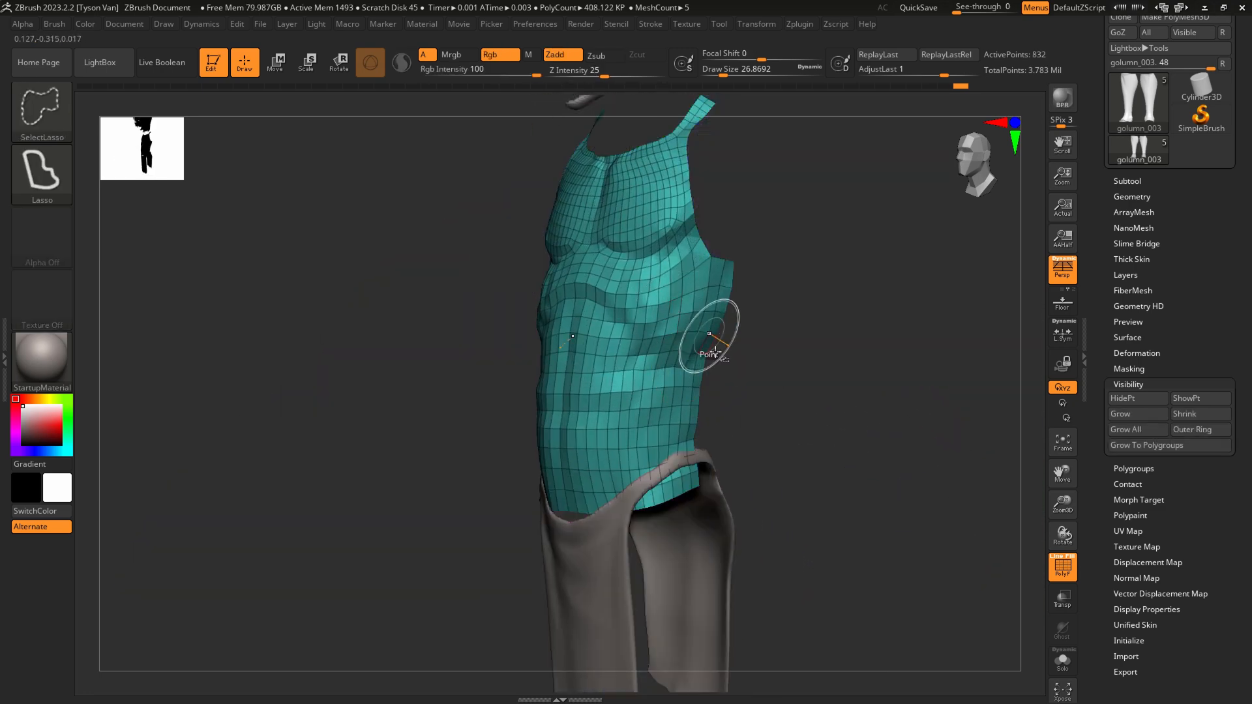
{"action": "left_click_drag", "start_coordinate": [765, 448], "coordinate": [796, 384], "text": "ctrl+shift"}
{"action": "left_click", "coordinate": [721, 314], "text": "ctrl+alt+shift"}
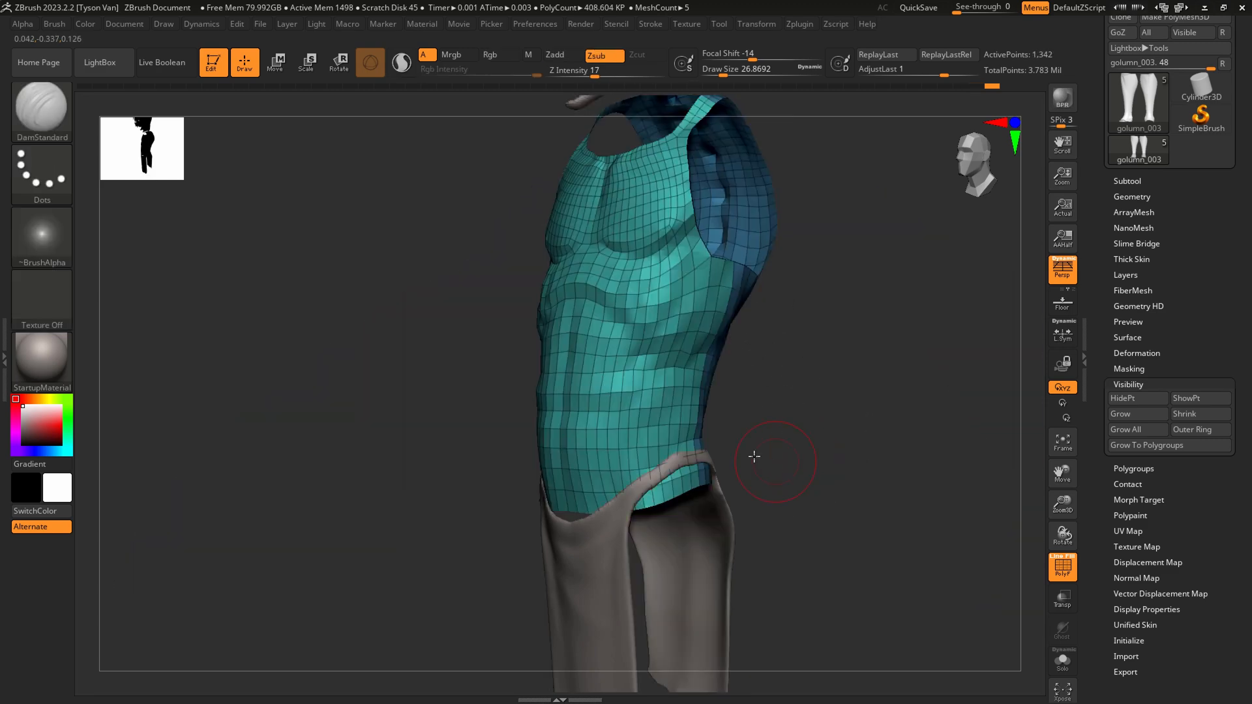
{"action": "left_click_drag", "start_coordinate": [754, 456], "coordinate": [807, 439]}
{"action": "key", "text": "ctrl+w"}
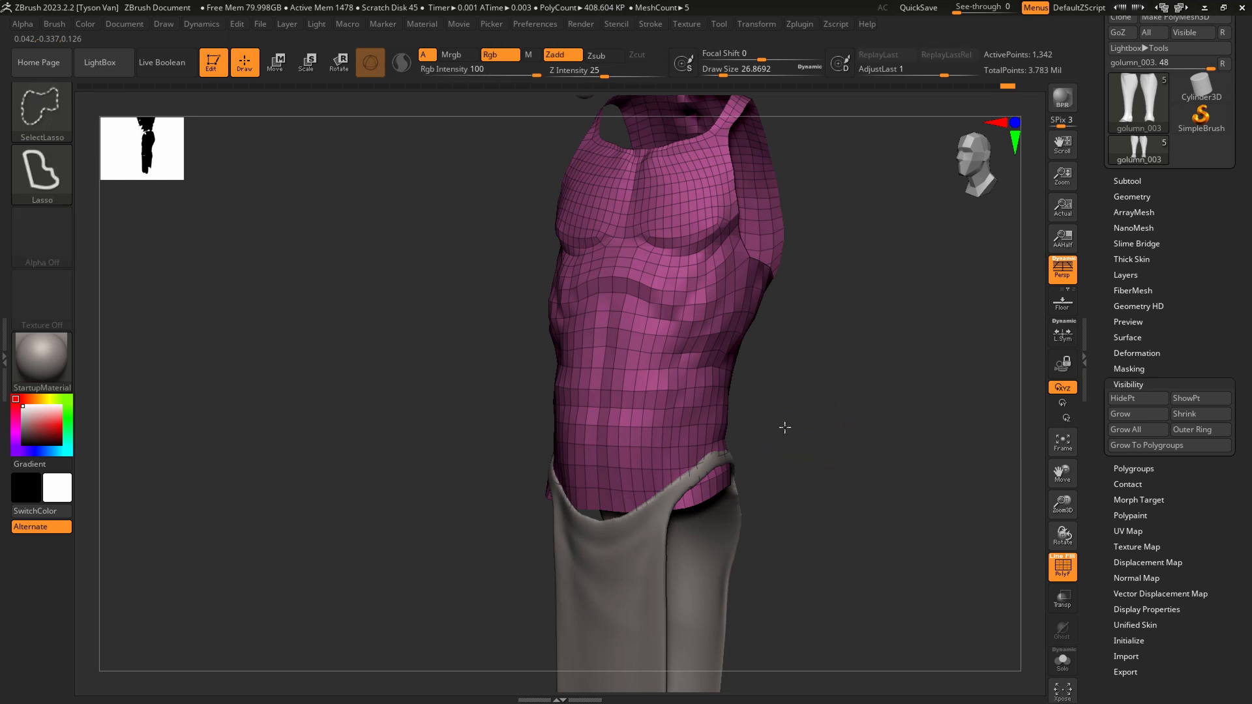
Grow the isolated torso's visibility once, regroup the visible polygons as one polygroup, and restore the full body.
{"action": "left_click", "coordinate": [785, 428], "text": "ctrl+shift"}
{"action": "key", "text": "ctrl+z"}
{"action": "left_click", "coordinate": [1147, 415]}
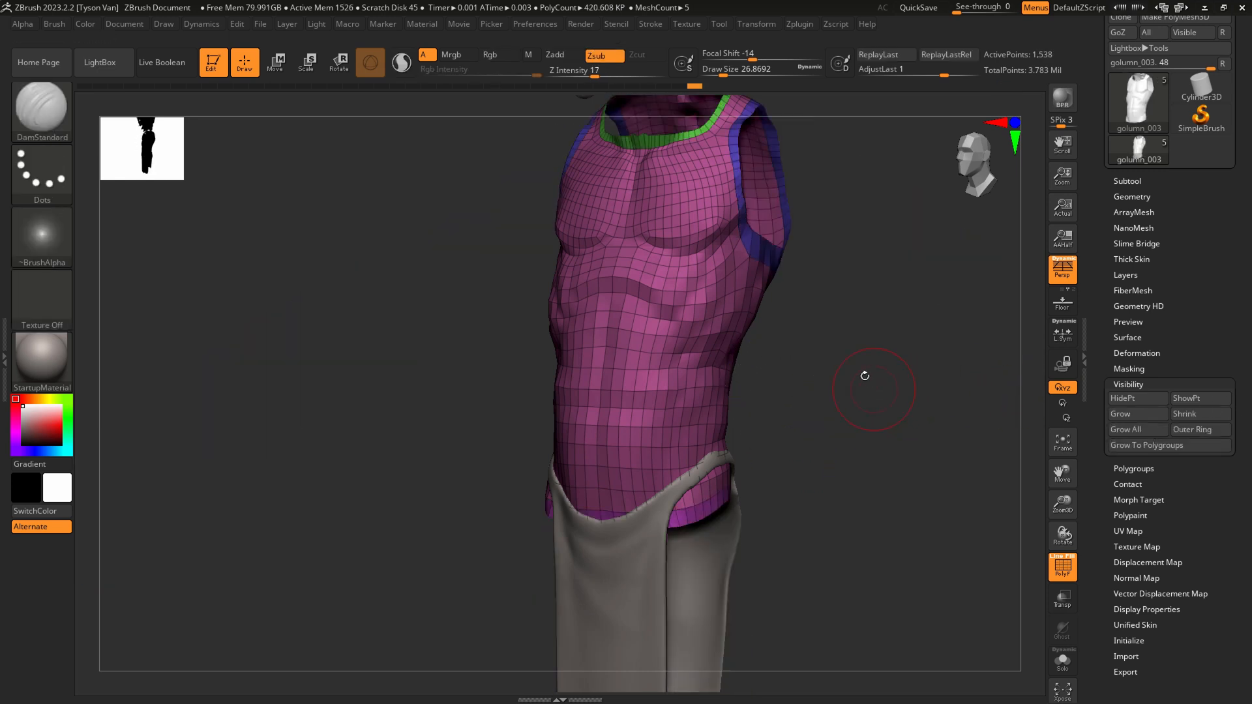
{"action": "key", "text": "ctrl"}
{"action": "key", "text": "ctrl+w"}
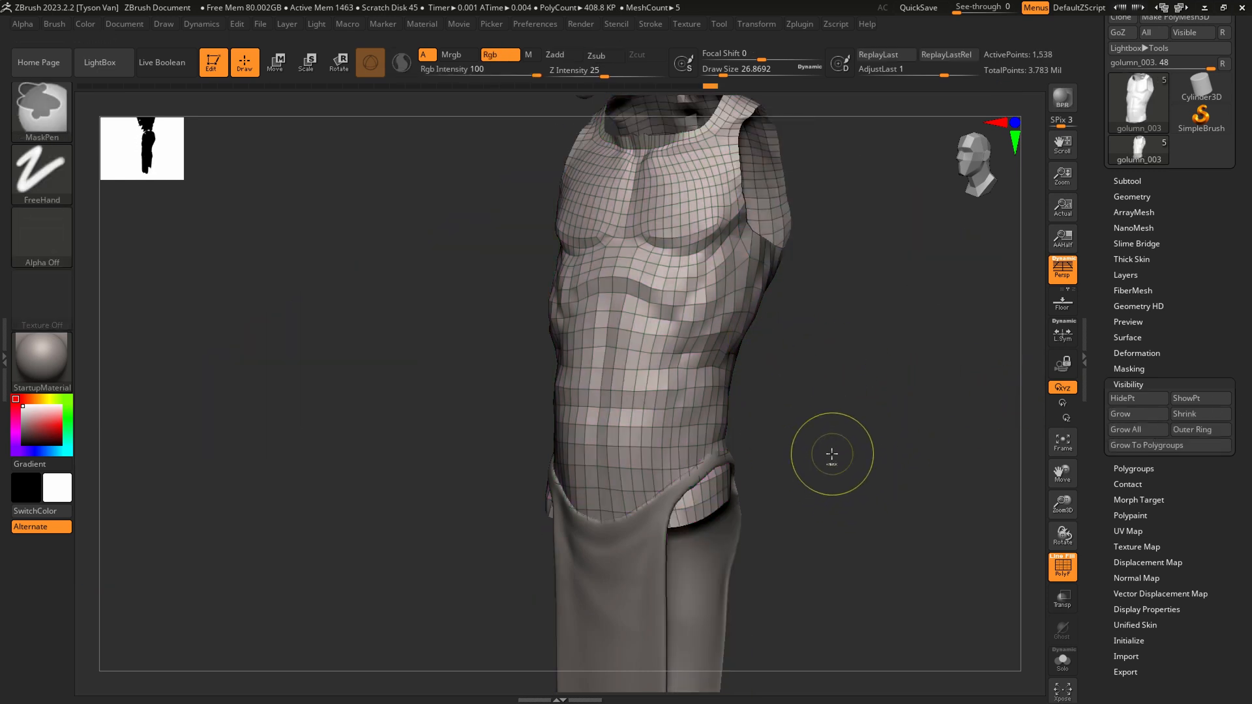
{"action": "left_click", "coordinate": [831, 452], "text": "ctrl+shift"}
{"action": "left_click_drag", "start_coordinate": [758, 370], "coordinate": [740, 415], "text": "alt"}
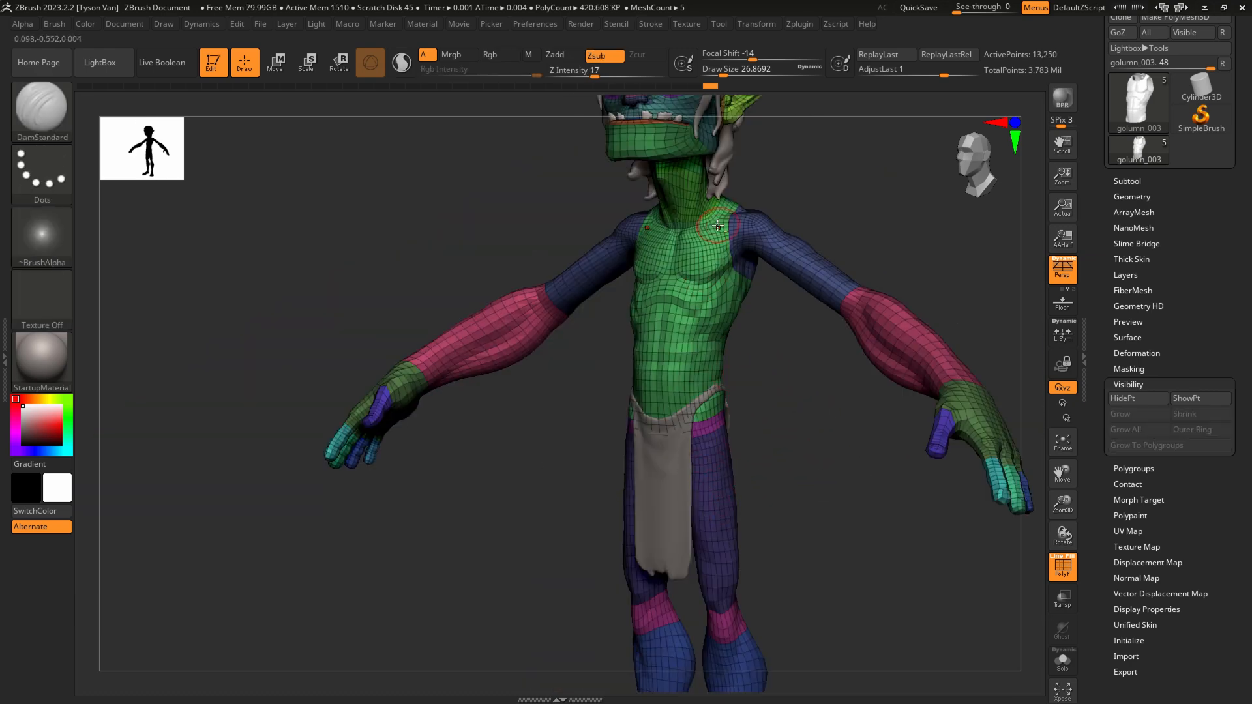
Isolate the green neck together with the green under-jaw polygons, group them as one polygroup, and show the whole body.
{"action": "right_click_drag", "start_coordinate": [717, 228], "coordinate": [763, 544], "text": "alt"}
{"action": "right_click_drag", "start_coordinate": [668, 190], "coordinate": [637, 358], "text": "alt"}
{"action": "left_click", "coordinate": [637, 362], "text": "ctrl+shift"}
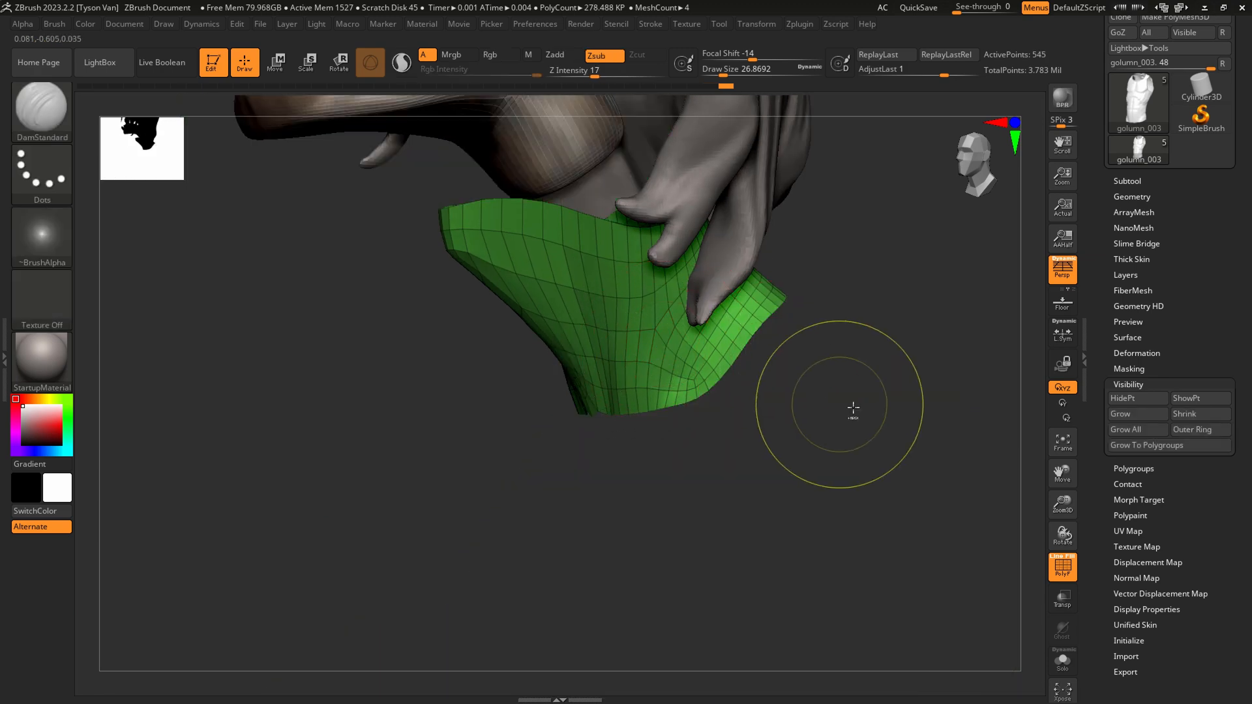
{"action": "left_click", "coordinate": [815, 378], "text": "ctrl+shift"}
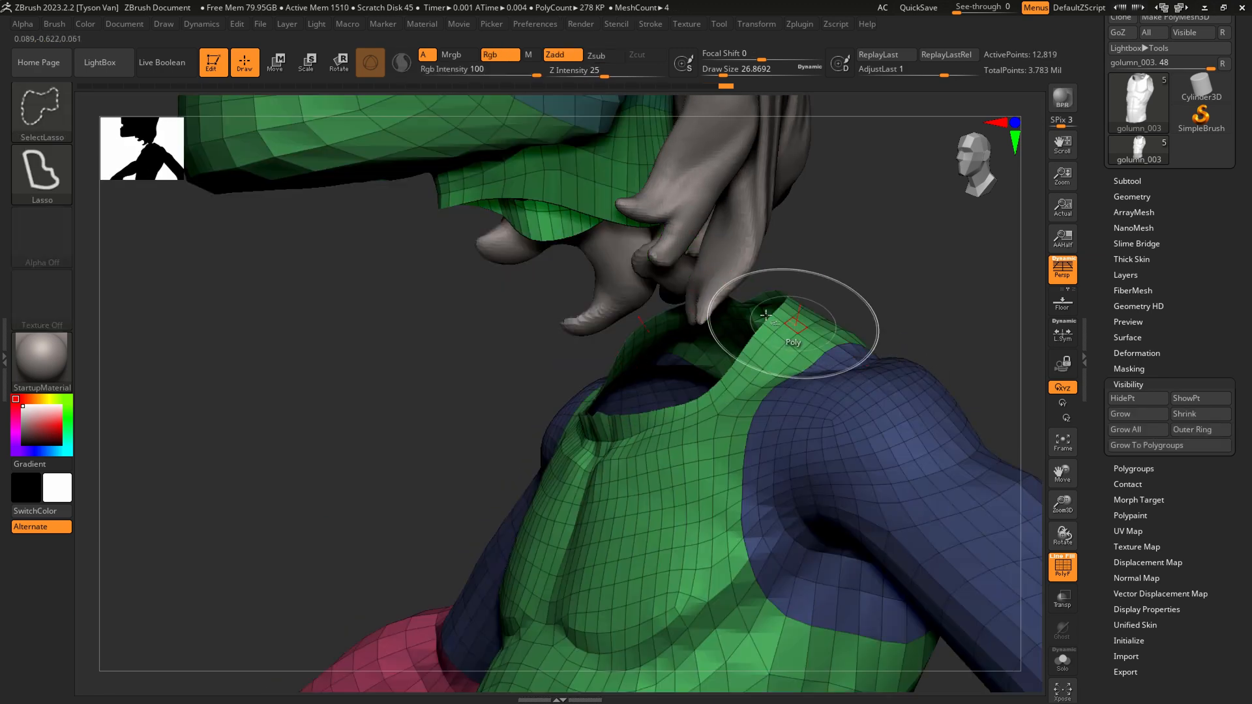
{"action": "left_click", "coordinate": [595, 179], "text": "ctrl+shift"}
{"action": "right_click_drag", "start_coordinate": [626, 267], "coordinate": [511, 394], "text": "alt"}
{"action": "left_click_drag", "start_coordinate": [390, 446], "coordinate": [467, 374], "text": "ctrl+shift"}
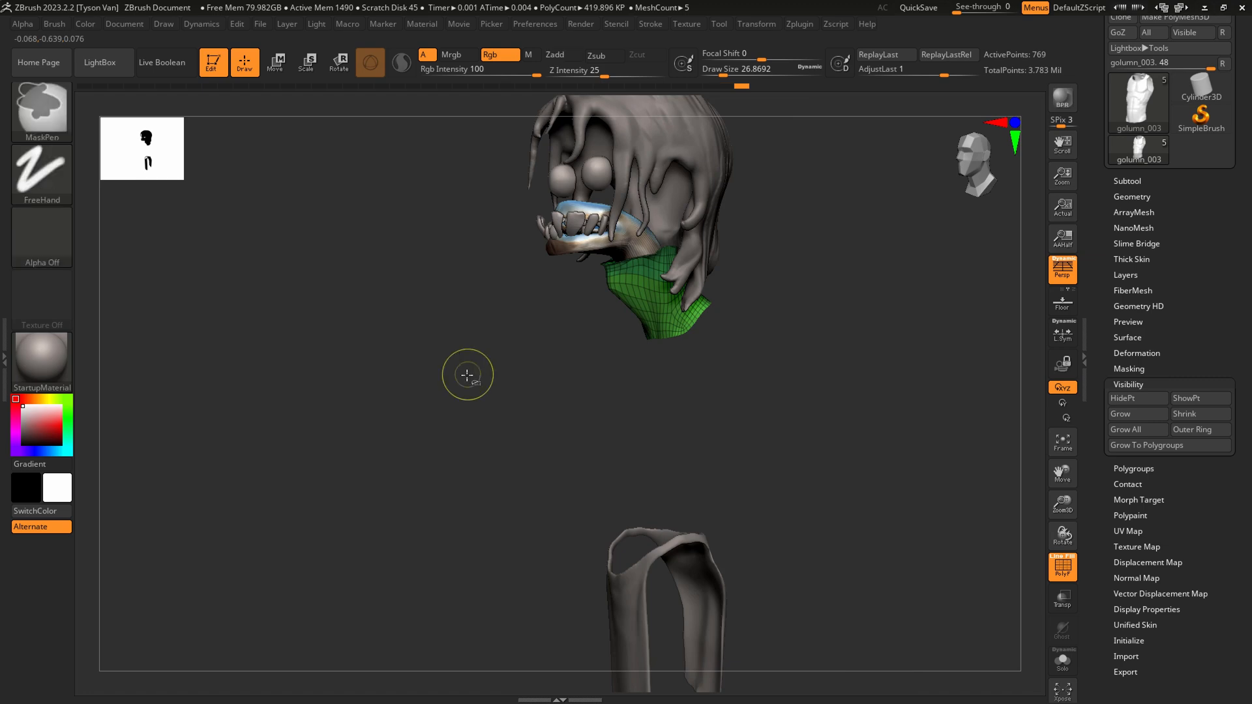
{"action": "key", "text": "ctrl+w"}
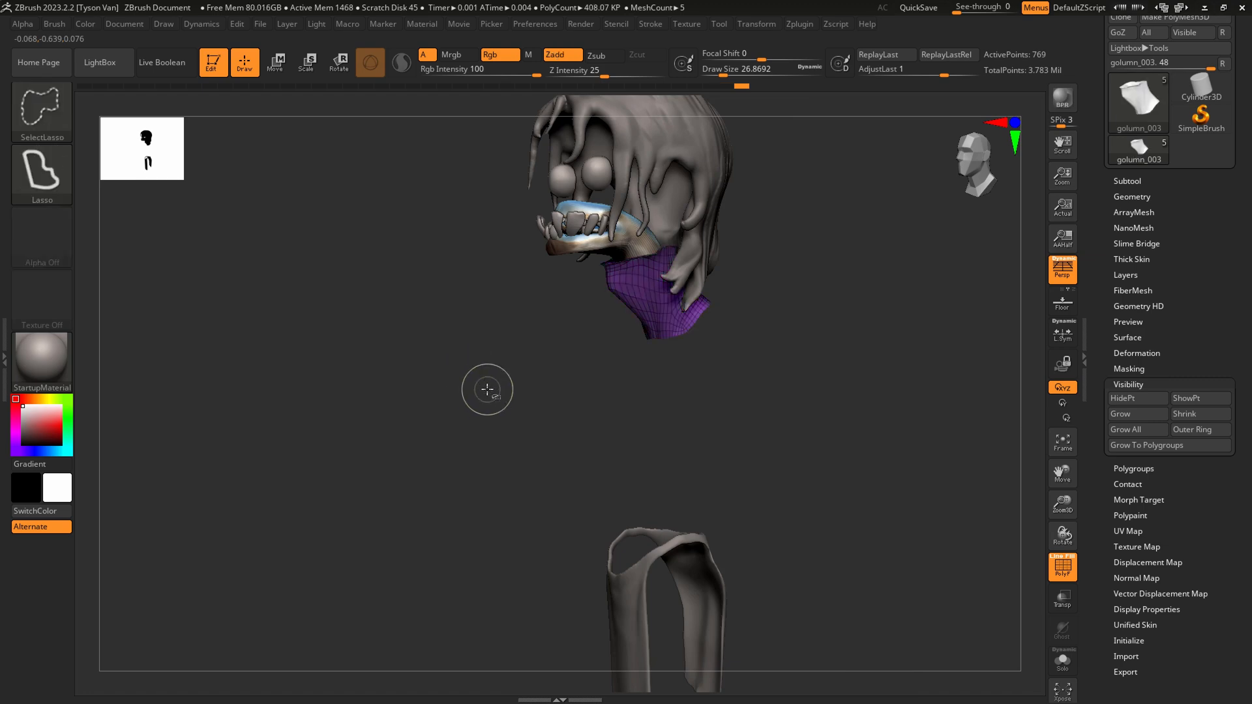
{"action": "left_click", "coordinate": [489, 391], "text": "ctrl+shift"}
Turn off perspective and save the tool to disk.
{"action": "right_click_drag", "start_coordinate": [560, 413], "coordinate": [687, 511], "text": "ctrl"}
{"action": "right_click_drag", "start_coordinate": [687, 510], "coordinate": [736, 403], "text": "ctrl"}
{"action": "key", "text": "f"}
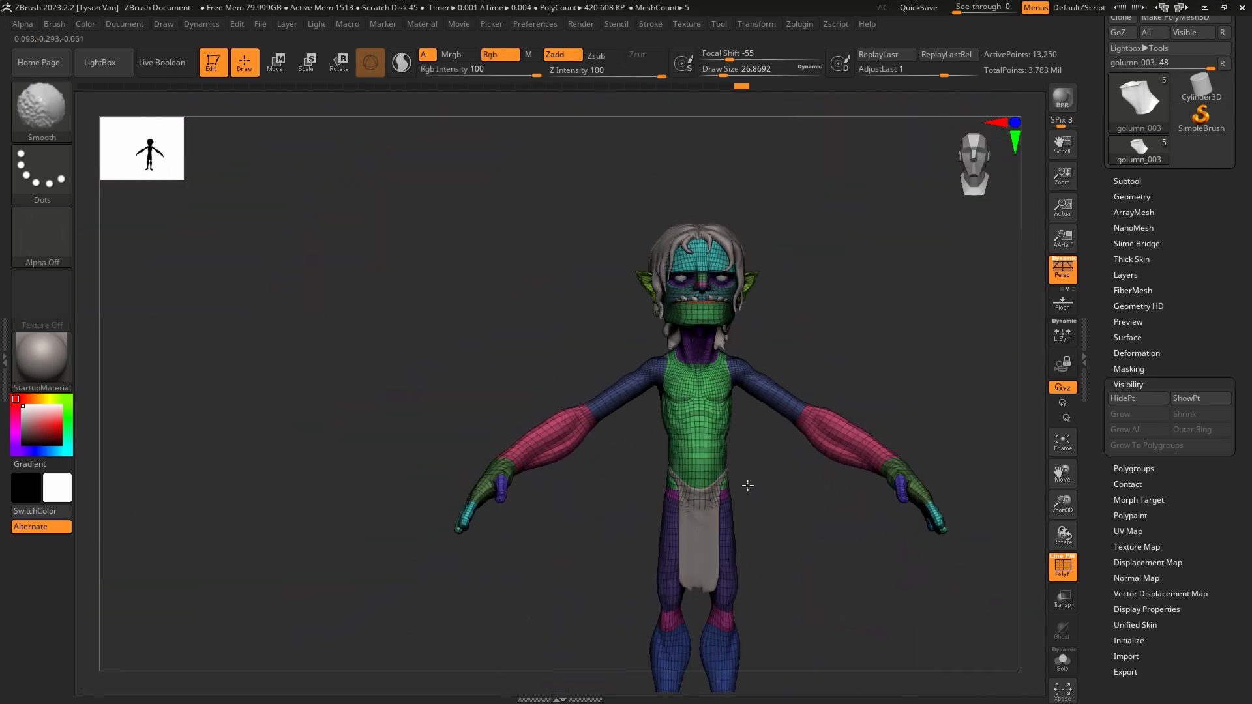
{"action": "right_click_drag", "start_coordinate": [746, 487], "coordinate": [695, 274]}
{"action": "key", "text": "f"}
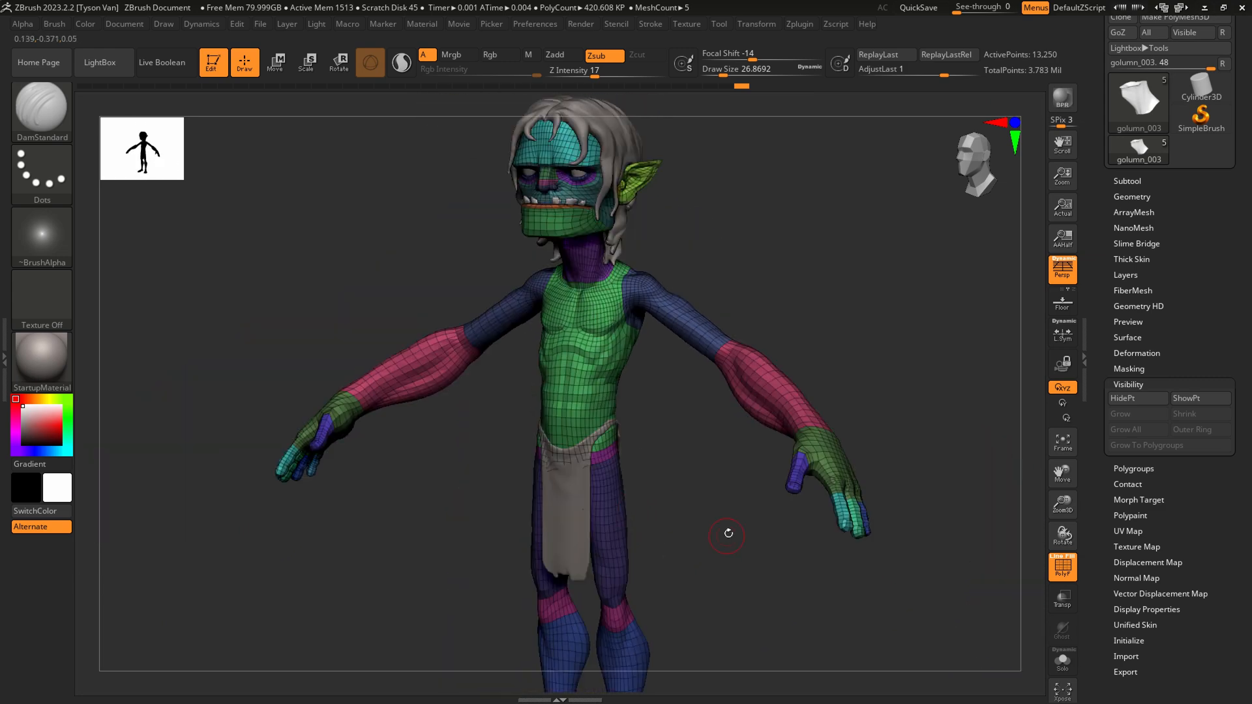
{"action": "right_click_drag", "start_coordinate": [727, 533], "coordinate": [685, 523]}
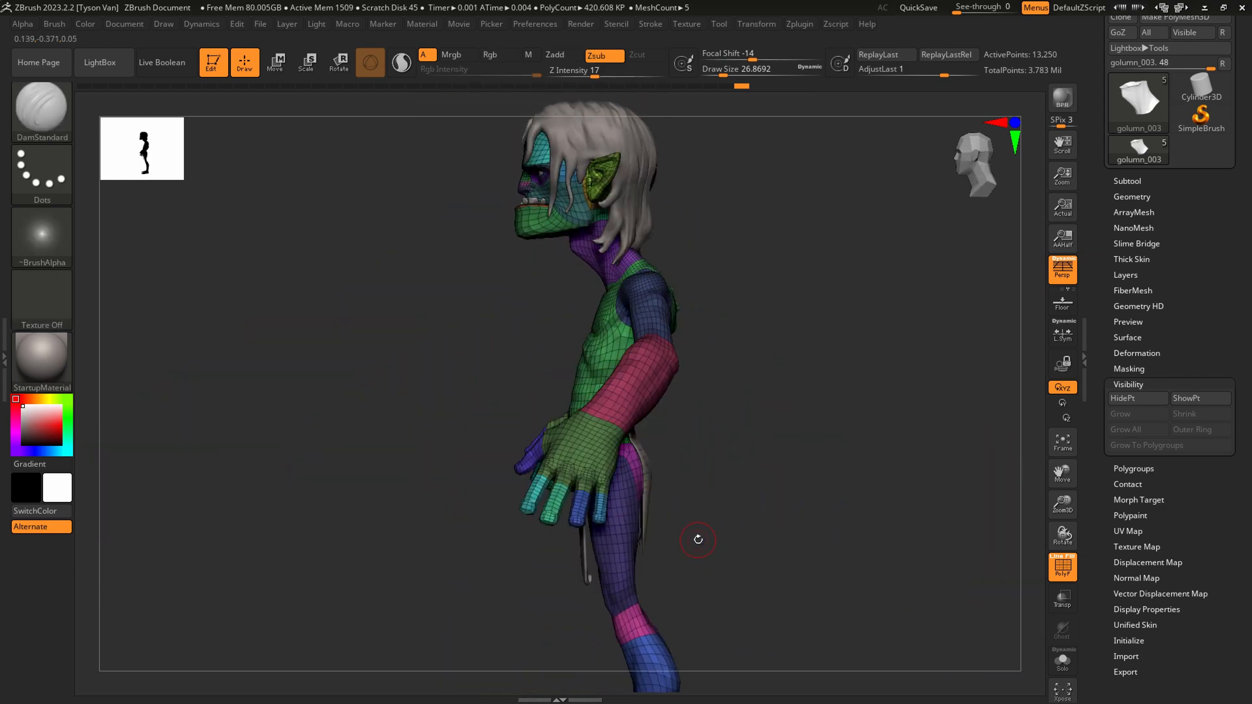
{"action": "key", "text": "p"}
{"action": "left_click_drag", "start_coordinate": [1249, 163], "coordinate": [1184, 283]}
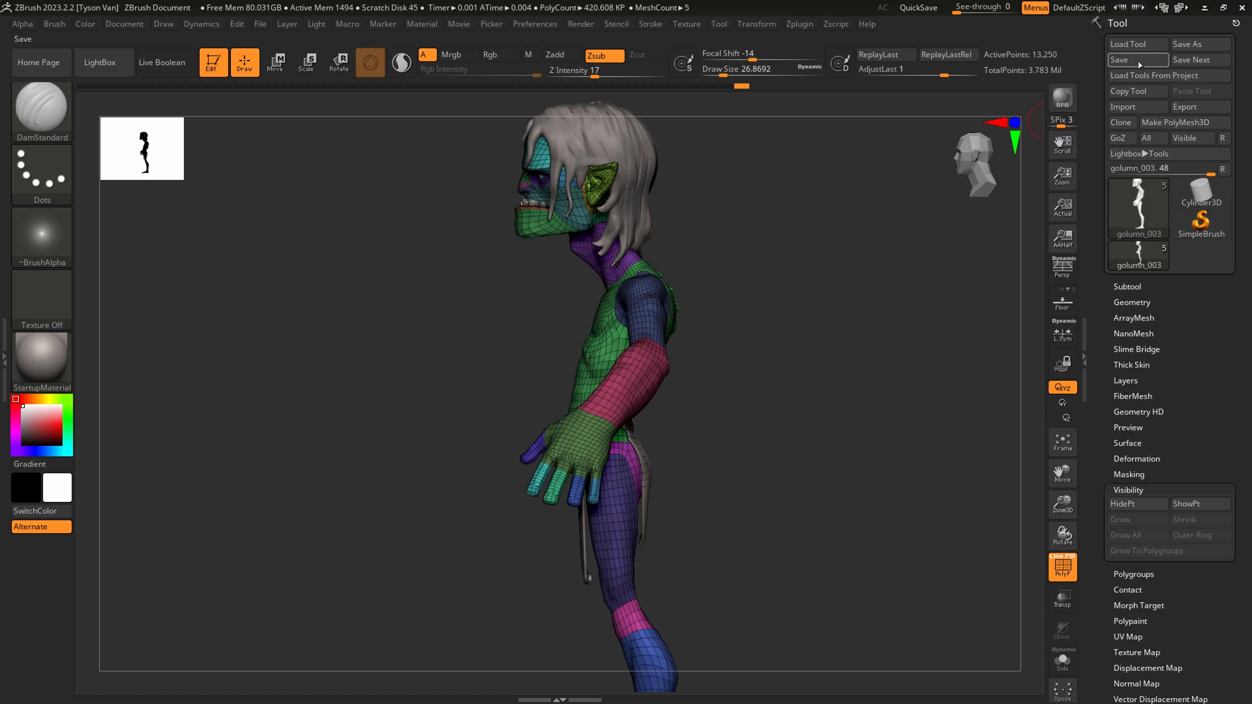
{"action": "left_click_drag", "start_coordinate": [589, 421], "coordinate": [515, 377]}
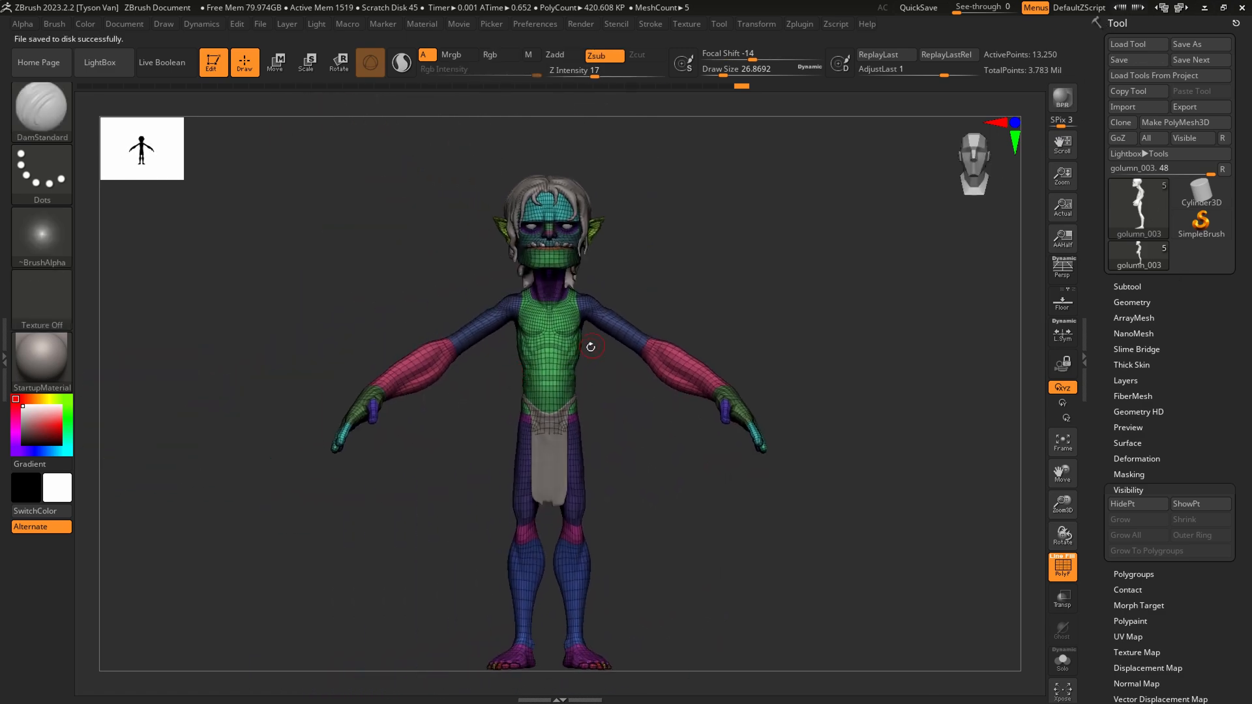
Switch to Clip Studio Paint to check the crouching pose in the reference drawing, and return to ZBrush.
{"action": "left_click_drag", "start_coordinate": [590, 347], "coordinate": [607, 358]}
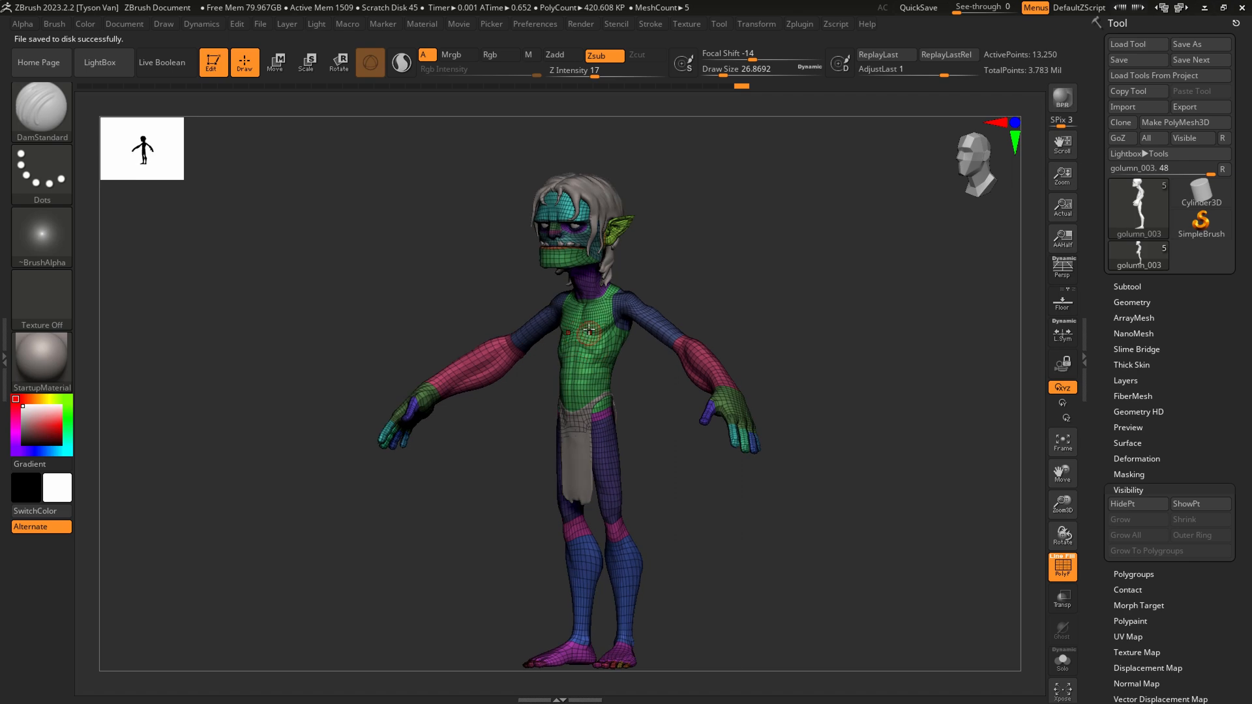
{"action": "key", "text": "alt+Tab"}
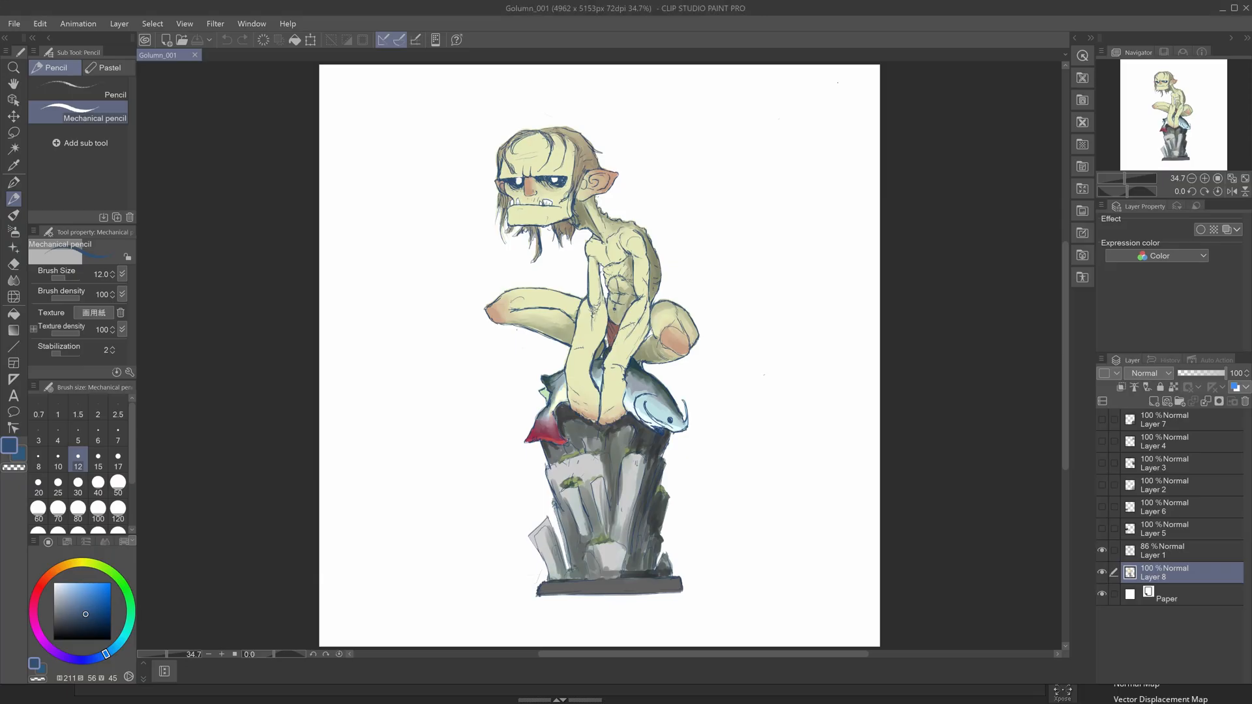
{"action": "key", "text": "alt+Tab"}
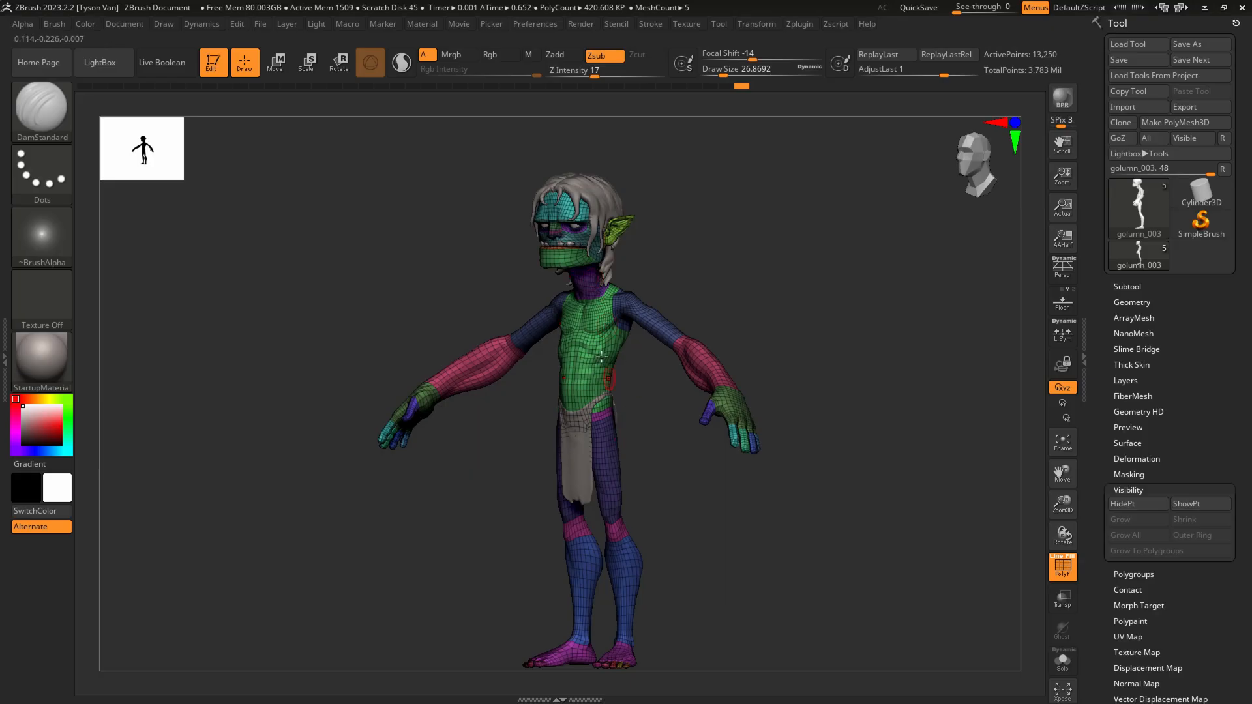
{"action": "right_click_drag", "start_coordinate": [601, 357], "coordinate": [560, 324]}
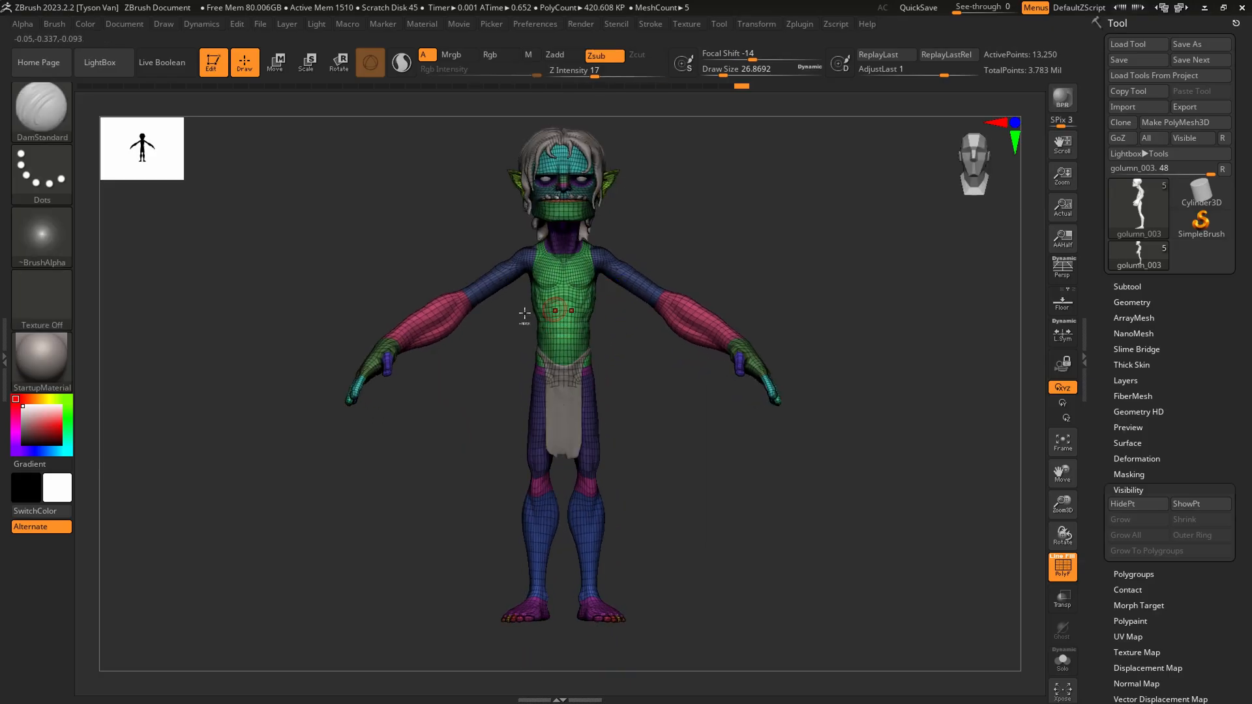
Set the masking brush to MaskLasso, test it on the upper body, and clear the mask.
{"action": "key", "text": "ctrl"}
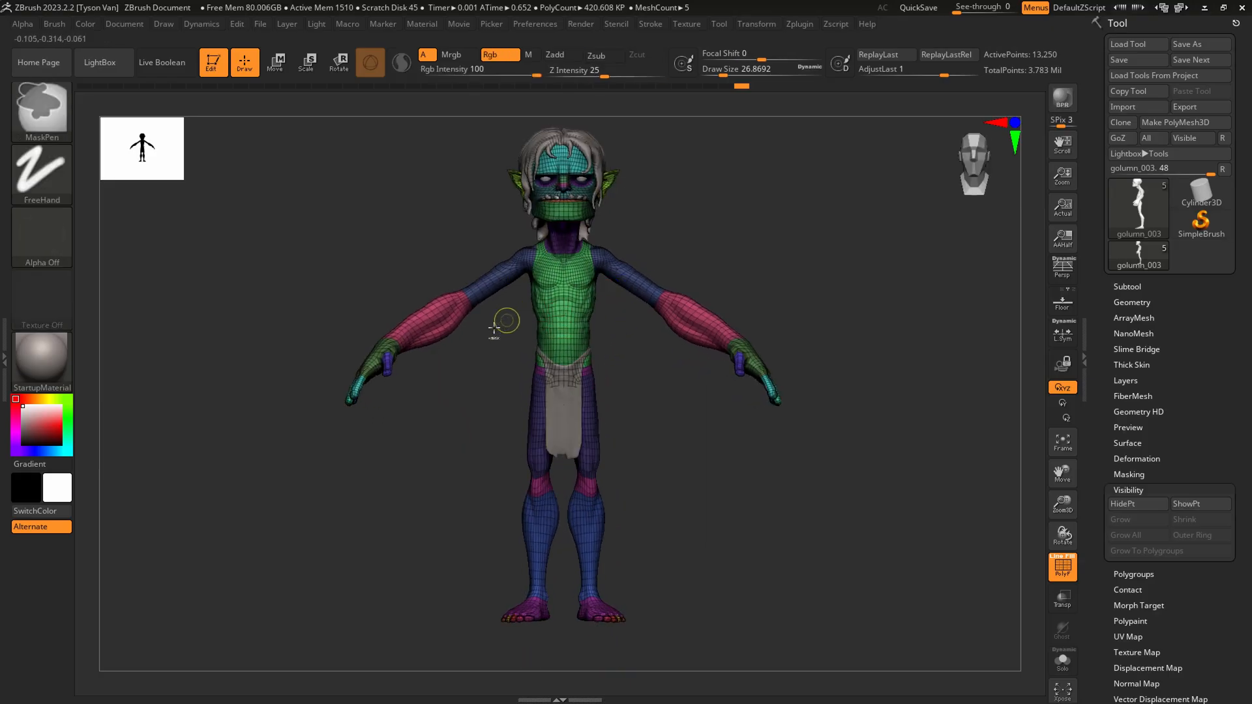
{"action": "left_click", "coordinate": [42, 110], "text": "ctrl"}
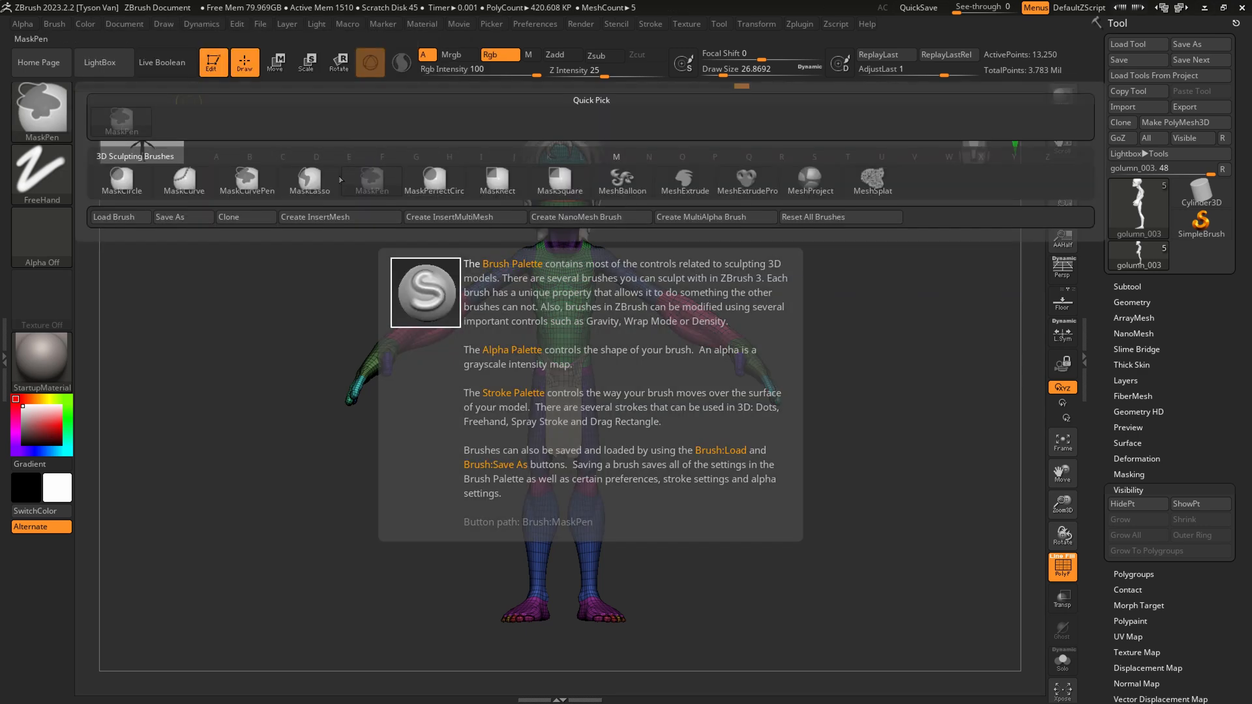
{"action": "left_click", "coordinate": [310, 180]}
{"action": "mouse_move", "coordinate": [260, 410]}
{"action": "left_mouse_down", "text": "ctrl"}
{"action": "mouse_move", "coordinate": [470, 384]}
{"action": "mouse_move", "coordinate": [534, 300]}
{"action": "mouse_move", "coordinate": [617, 308]}
{"action": "mouse_move", "coordinate": [652, 120]}
{"action": "mouse_move", "coordinate": [187, 218]}
{"action": "mouse_move", "coordinate": [192, 248]}
{"action": "left_mouse_up", "text": "ctrl"}
{"action": "right_click_drag", "start_coordinate": [583, 295], "coordinate": [593, 273]}
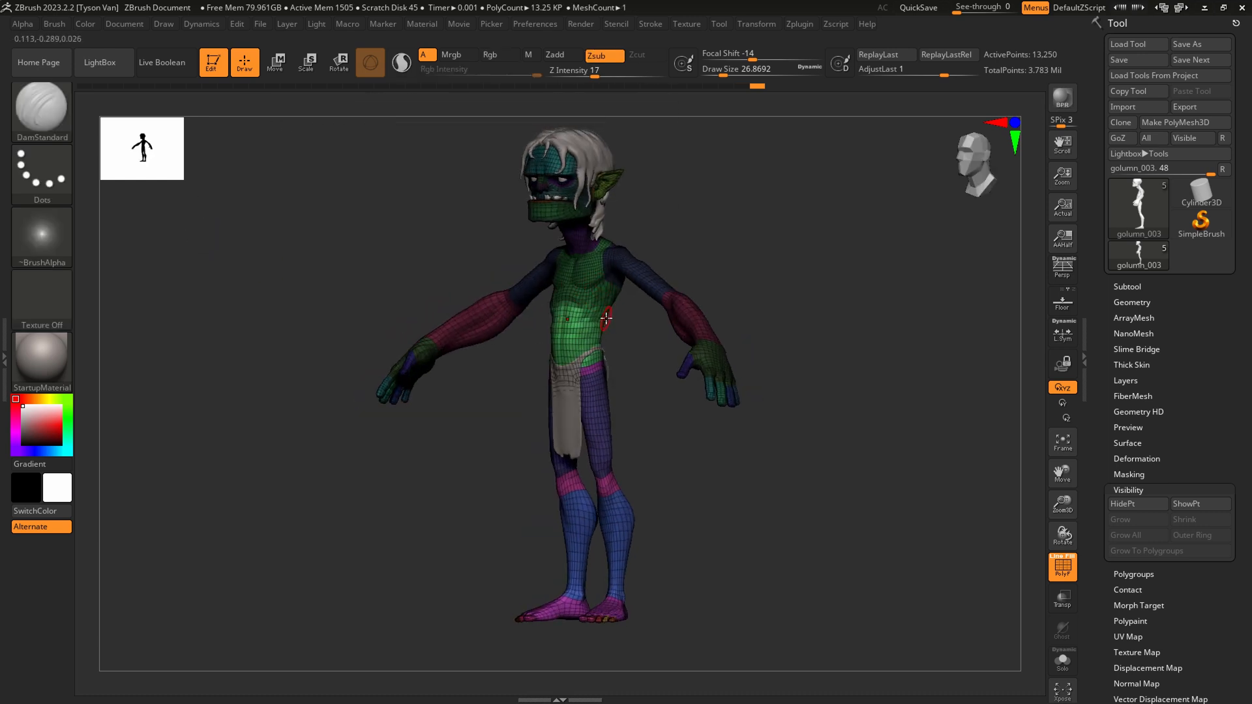
{"action": "right_click_drag", "start_coordinate": [605, 318], "coordinate": [678, 342]}
{"action": "mouse_move", "coordinate": [682, 347]}
{"action": "left_mouse_down", "text": "ctrl"}
{"action": "mouse_move", "coordinate": [574, 189]}
{"action": "mouse_move", "coordinate": [465, 264]}
{"action": "left_mouse_up", "text": "ctrl"}
{"action": "left_click_drag", "start_coordinate": [826, 566], "coordinate": [862, 515], "text": "ctrl"}
Turn perspective back on and open the Transpose Master plugin options.
{"action": "mouse_move", "coordinate": [704, 368]}
{"action": "right_mouse_down"}
{"action": "mouse_move", "coordinate": [670, 355]}
{"action": "mouse_move", "coordinate": [660, 332]}
{"action": "right_mouse_up"}
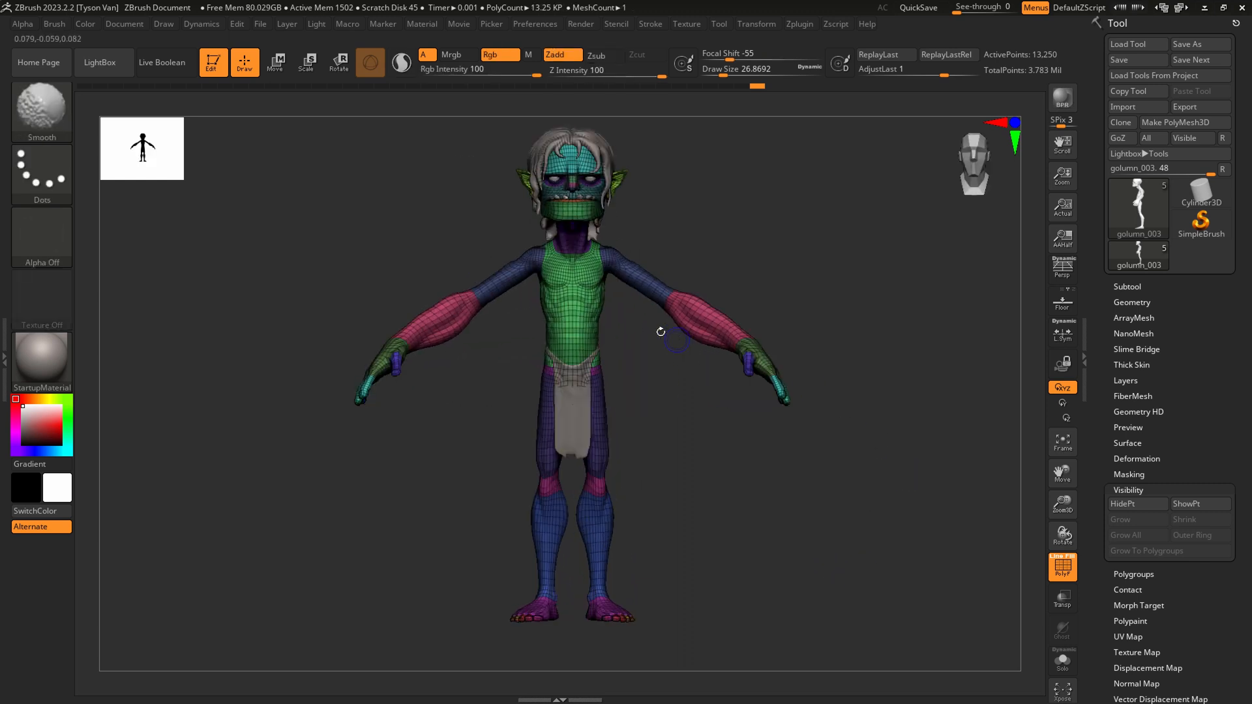
{"action": "right_click_drag", "start_coordinate": [623, 377], "coordinate": [623, 397], "text": "alt"}
{"action": "key", "text": "p"}
{"action": "right_click_drag", "start_coordinate": [708, 456], "coordinate": [659, 404]}
{"action": "left_click", "coordinate": [800, 24]}
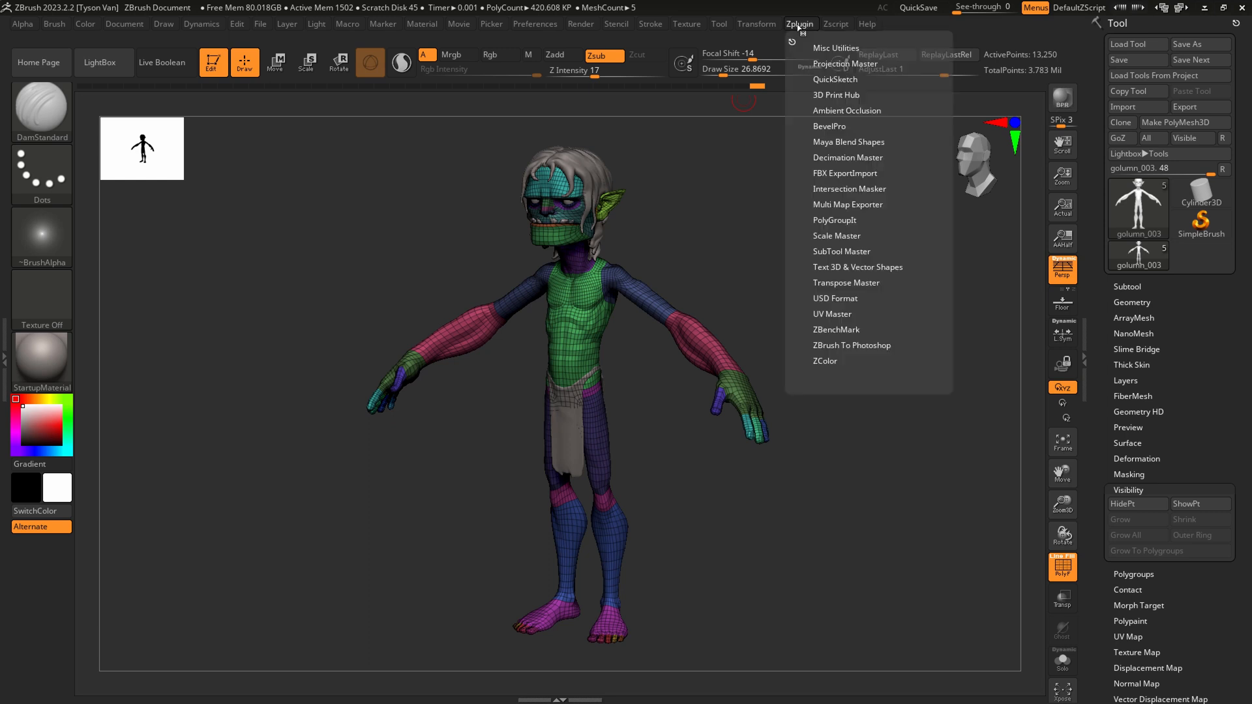
{"action": "left_click", "coordinate": [831, 282]}
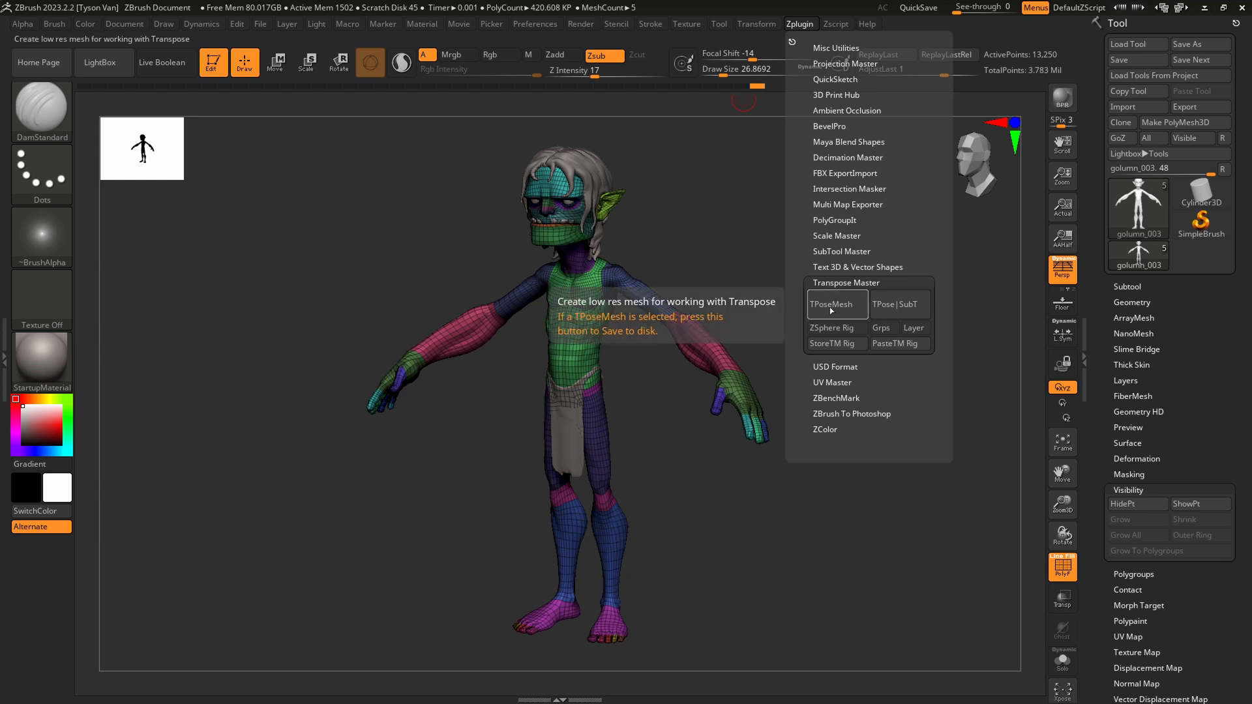
Hide the Extract1 hair and Extract0 loincloth subtools, leaving the body and eyeballs visible.
{"action": "left_click", "coordinate": [1127, 287]}
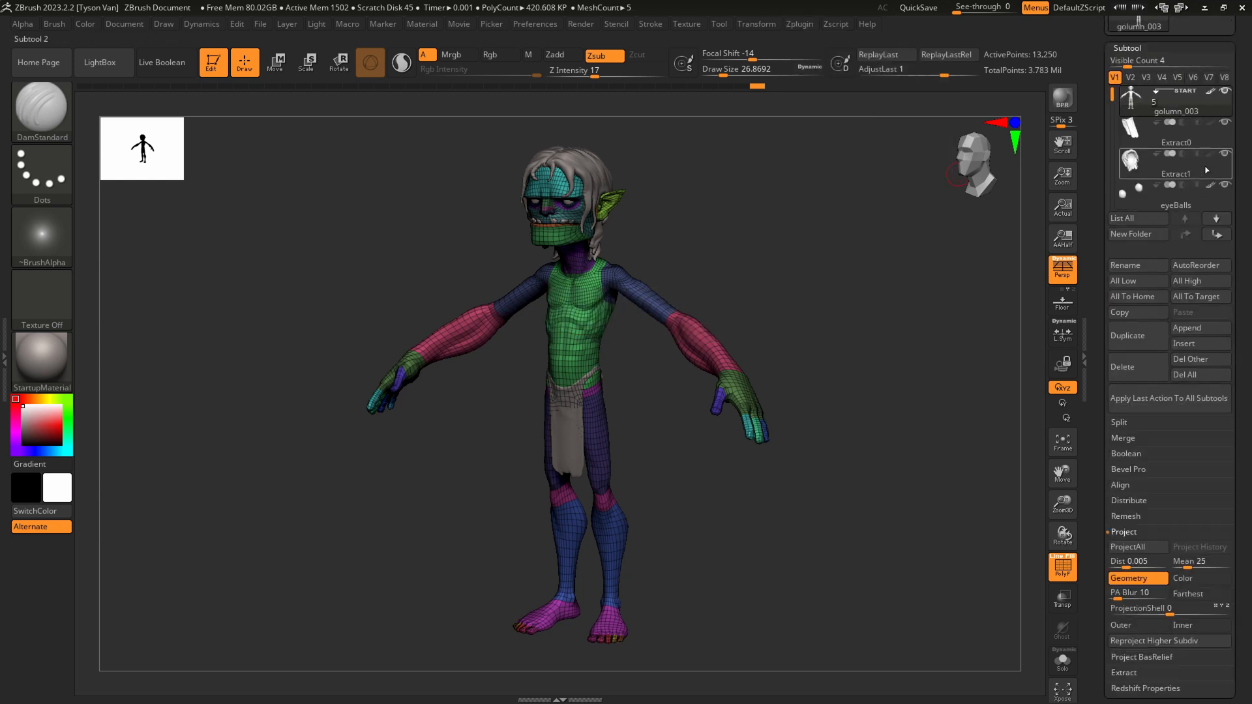
{"action": "left_click", "coordinate": [1225, 154]}
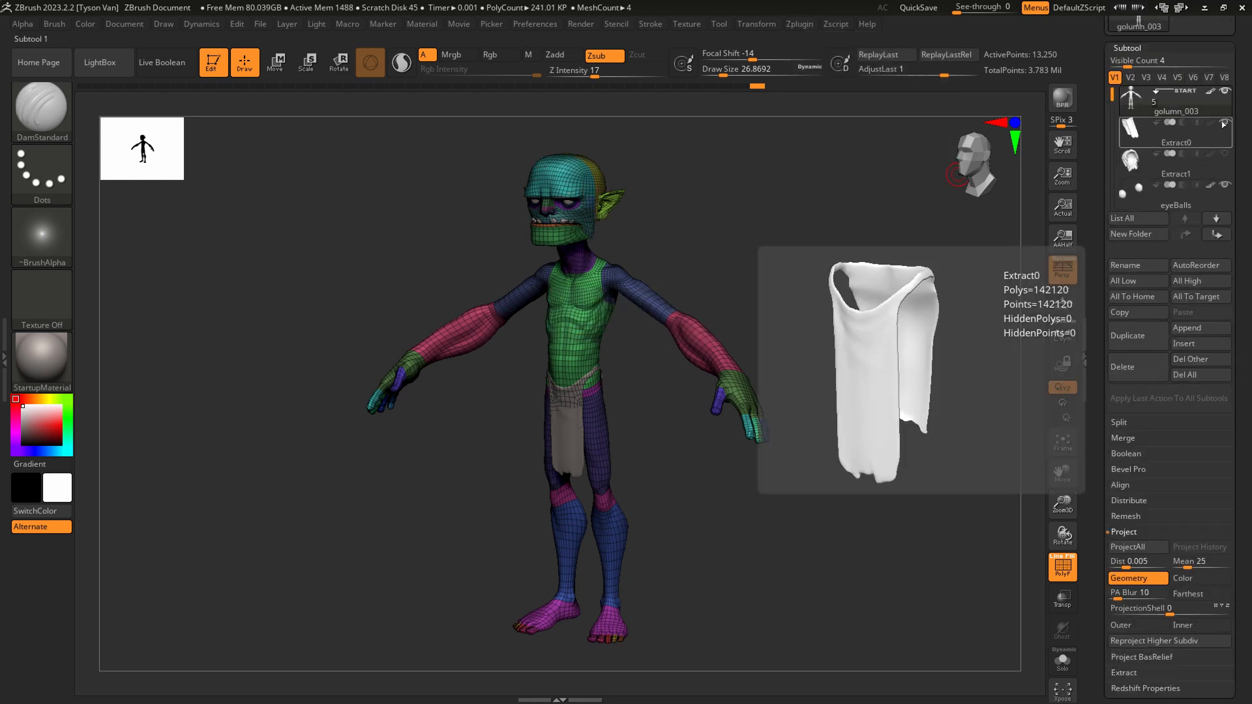
{"action": "left_click", "coordinate": [1225, 124]}
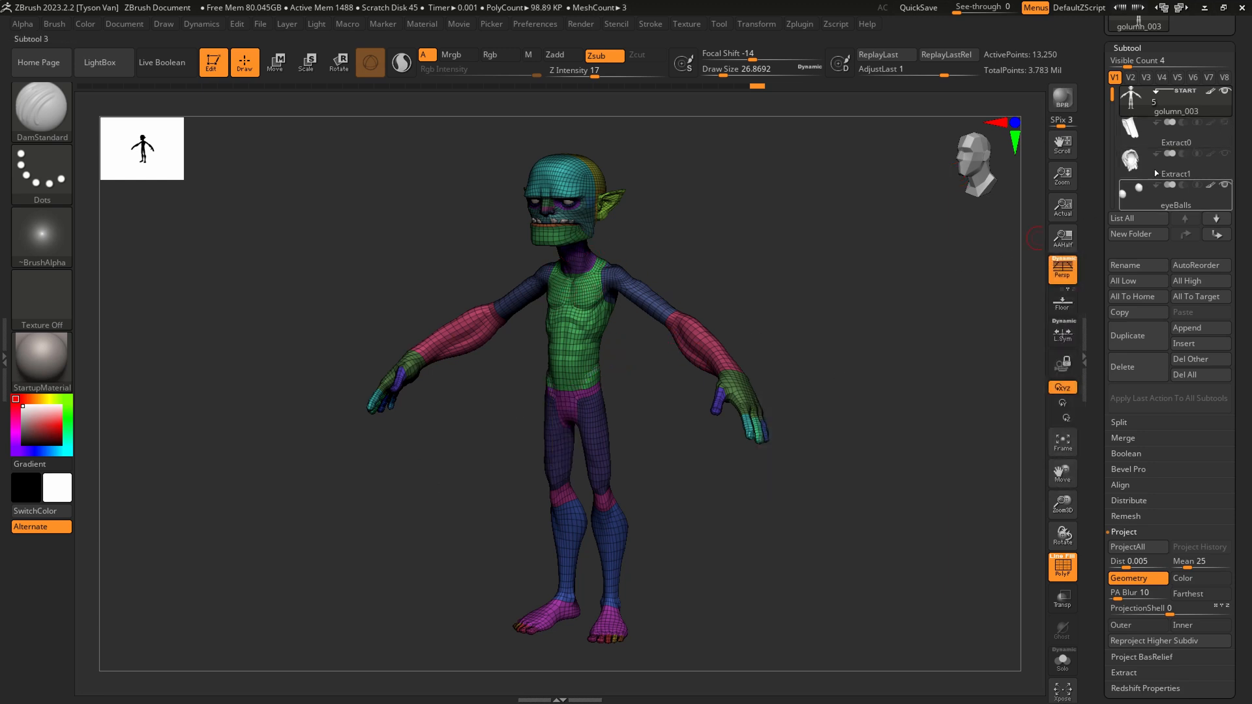
Create a low-resolution TPoseMesh from the visible subtools with Transpose Master.
{"action": "left_click", "coordinate": [807, 26]}
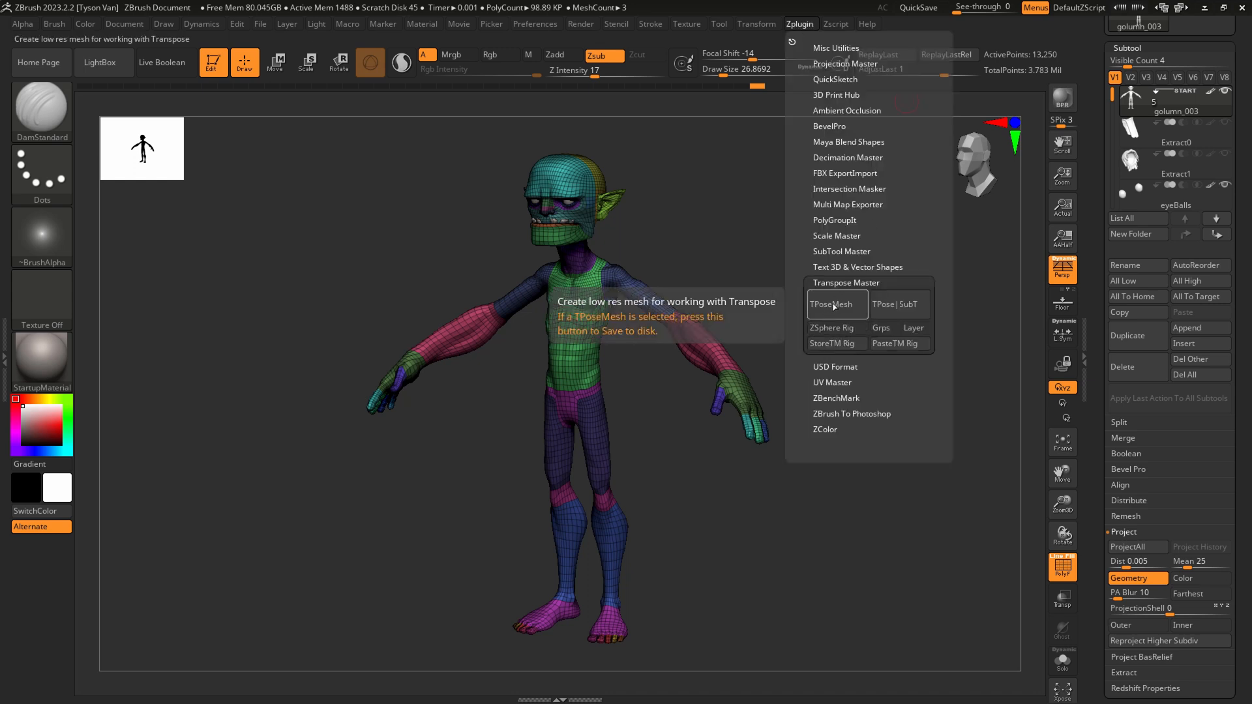
{"action": "left_click", "coordinate": [794, 28]}
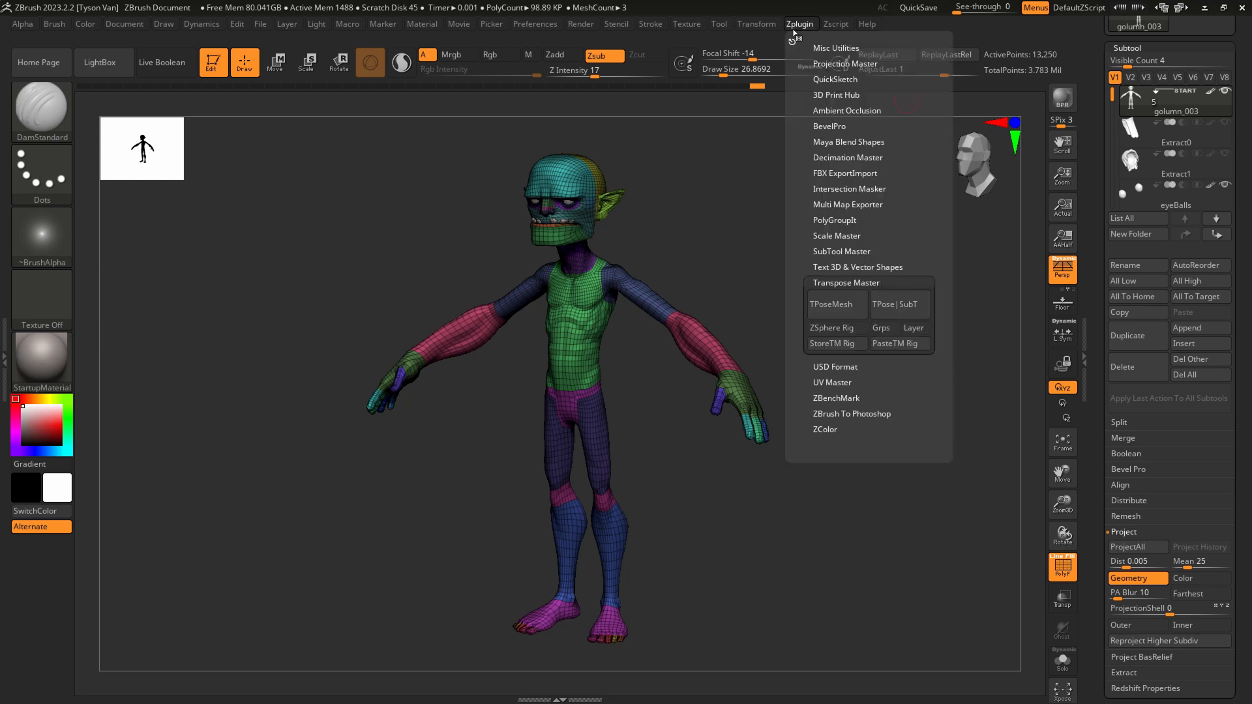
{"action": "left_click", "coordinate": [836, 304]}
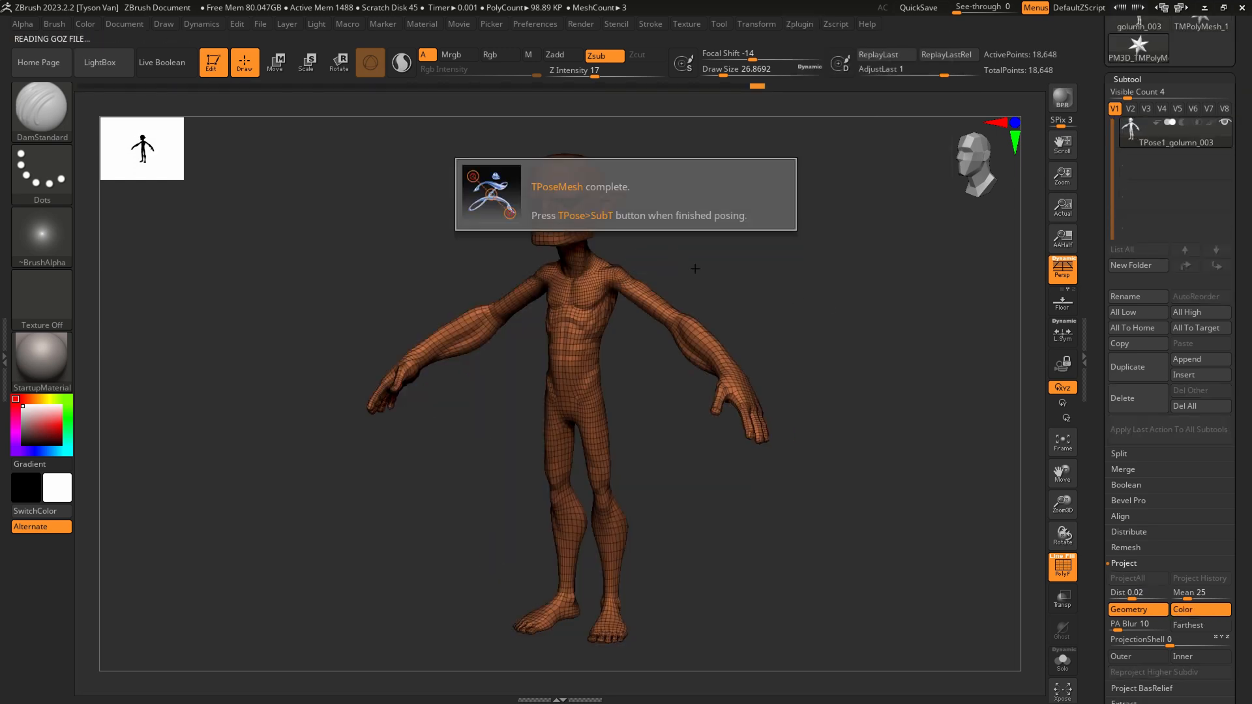
{"action": "left_click_drag", "start_coordinate": [648, 271], "coordinate": [693, 251]}
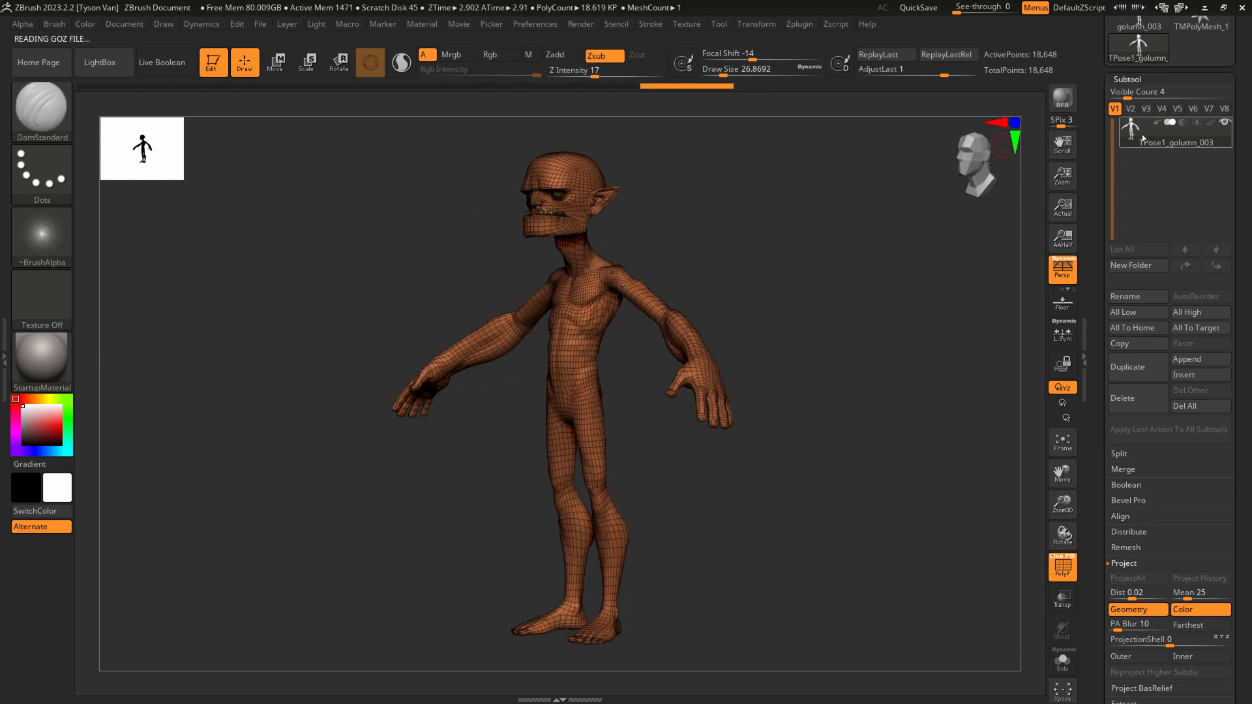
{"action": "left_click_drag", "start_coordinate": [655, 320], "coordinate": [704, 329], "text": "shift"}
{"action": "key", "text": "f"}
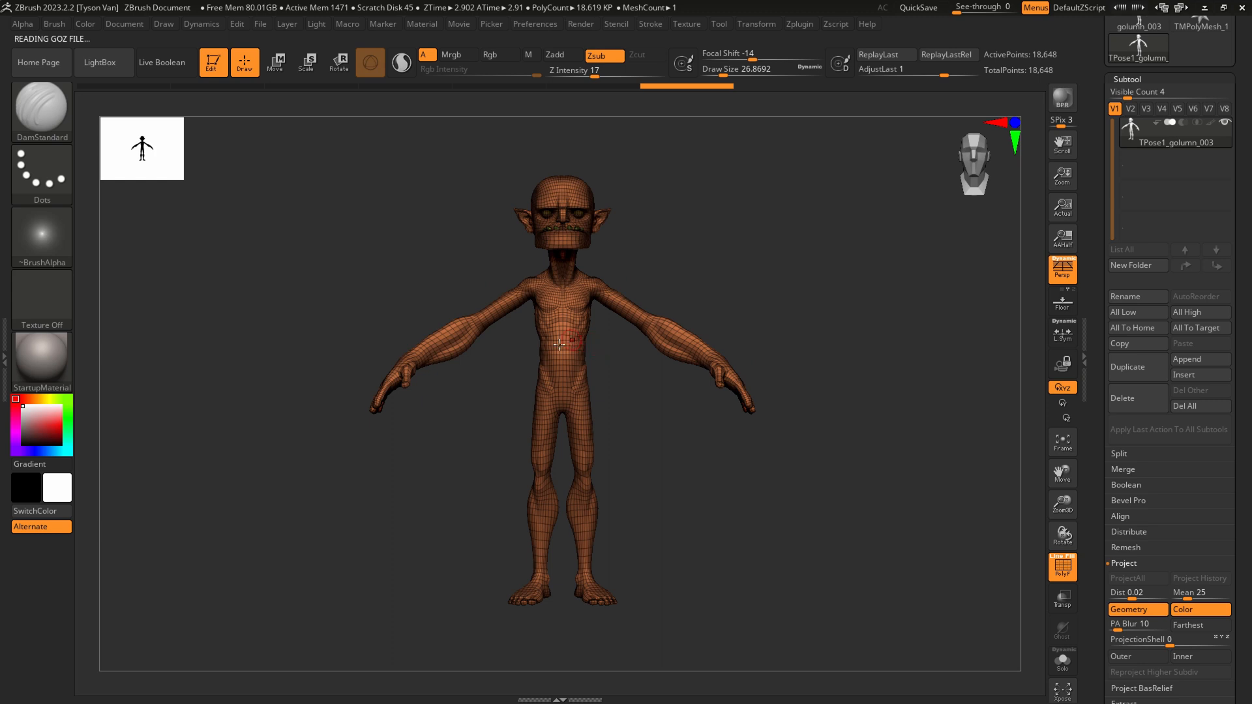
{"action": "key", "text": "ctrl"}
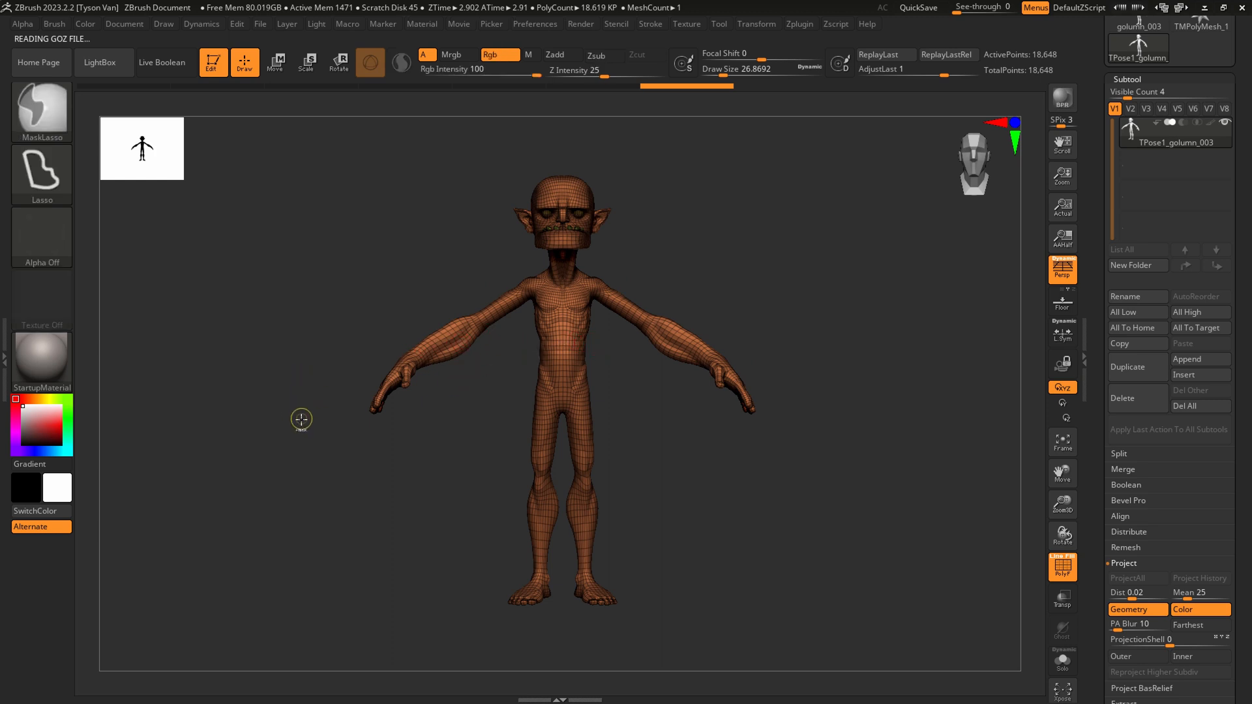
Lasso-mask the character's upper body and invert the mask so the legs are protected instead.
{"action": "key", "text": "ctrl"}
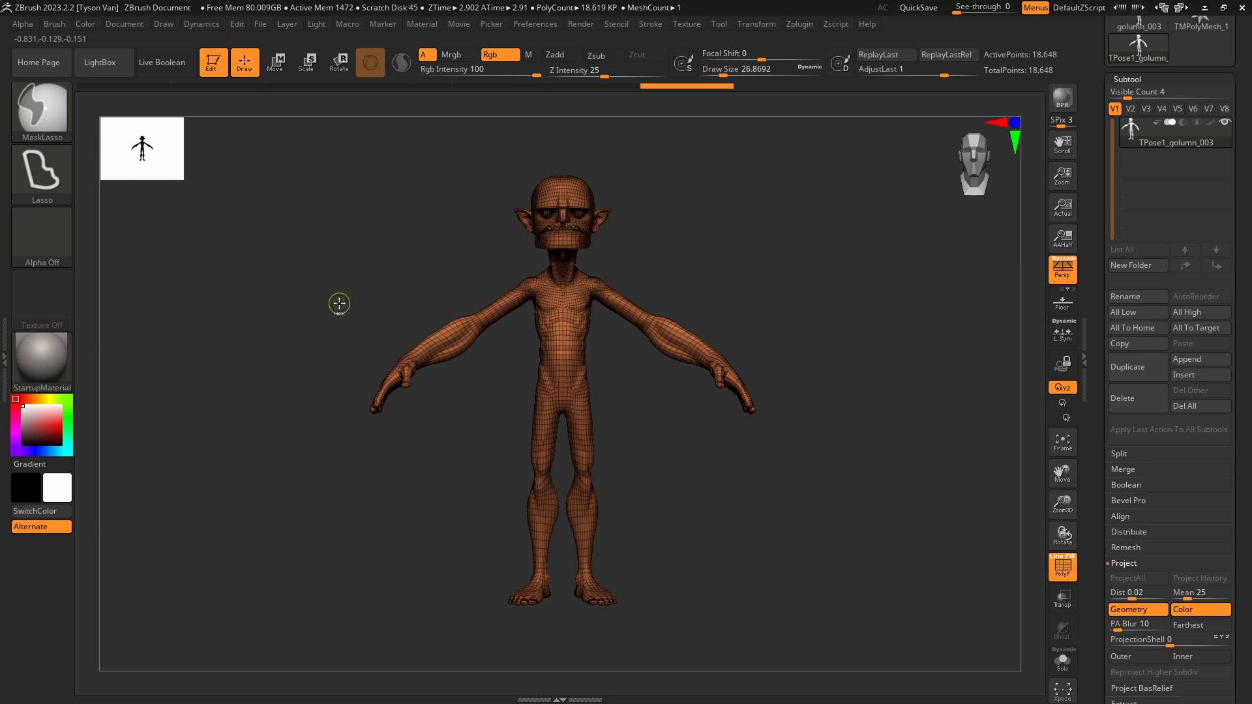
{"action": "mouse_move", "coordinate": [341, 263]}
{"action": "left_mouse_down", "text": "ctrl"}
{"action": "mouse_move", "coordinate": [253, 421]}
{"action": "mouse_move", "coordinate": [456, 428]}
{"action": "mouse_move", "coordinate": [512, 342]}
{"action": "mouse_move", "coordinate": [601, 338]}
{"action": "mouse_move", "coordinate": [958, 431]}
{"action": "mouse_move", "coordinate": [441, 126]}
{"action": "mouse_move", "coordinate": [287, 244]}
{"action": "left_mouse_up", "text": "ctrl"}
{"action": "mouse_move", "coordinate": [652, 391]}
{"action": "left_mouse_down"}
{"action": "mouse_move", "coordinate": [572, 397]}
{"action": "mouse_move", "coordinate": [571, 354]}
{"action": "left_mouse_up"}
{"action": "key", "text": "ctrl"}
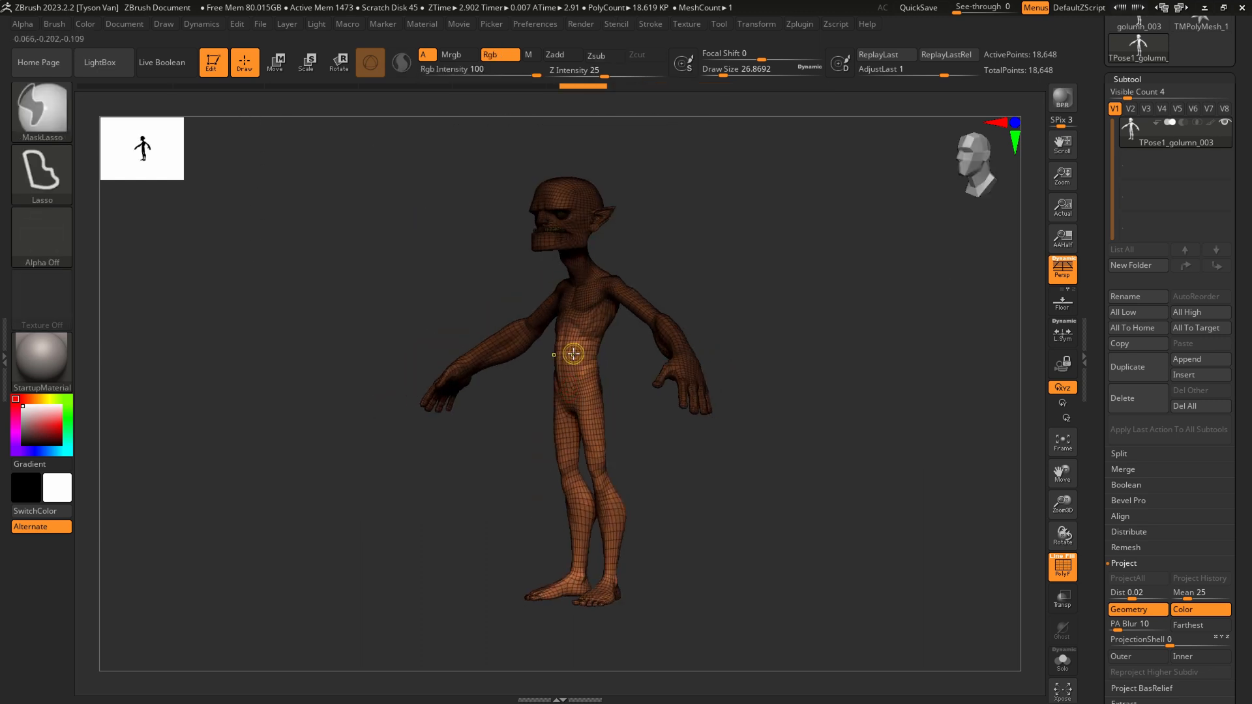
{"action": "left_click_drag", "start_coordinate": [668, 483], "coordinate": [678, 491], "text": "ctrl"}
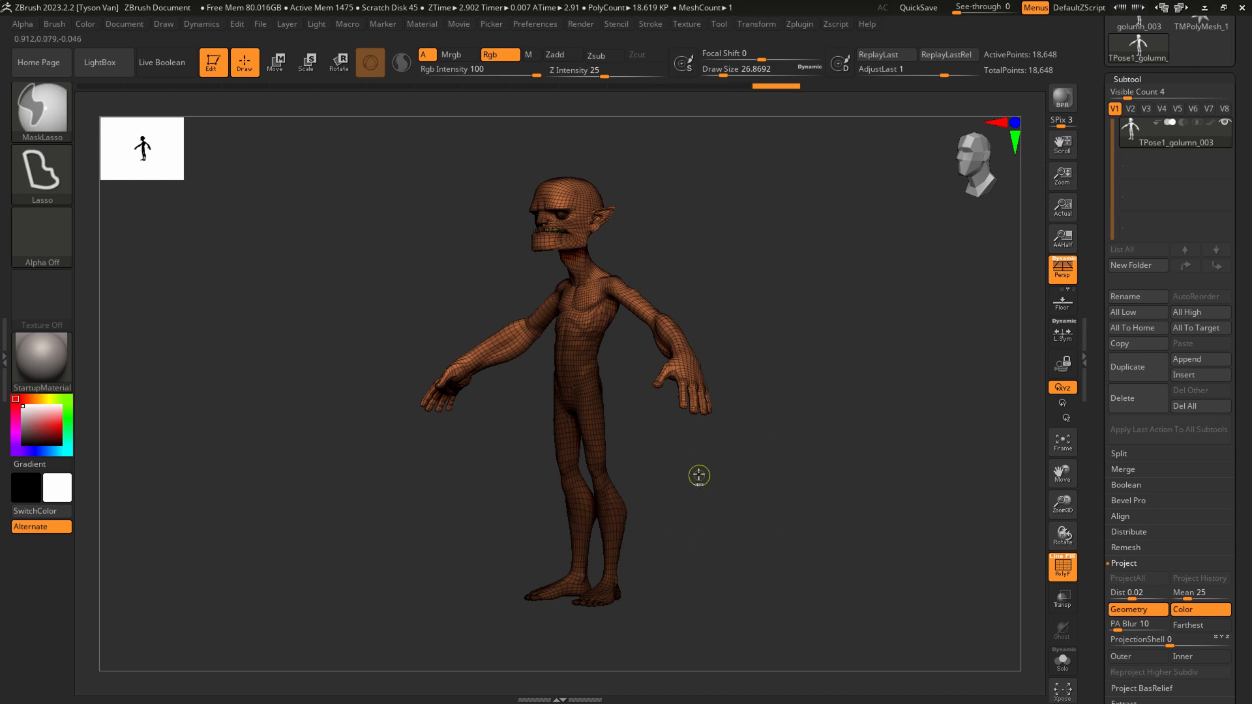
Unlock and reposition the gizmo at the waist, bend the upper body forward in side view, and clear the mask.
{"action": "left_click_drag", "start_coordinate": [707, 491], "coordinate": [678, 506]}
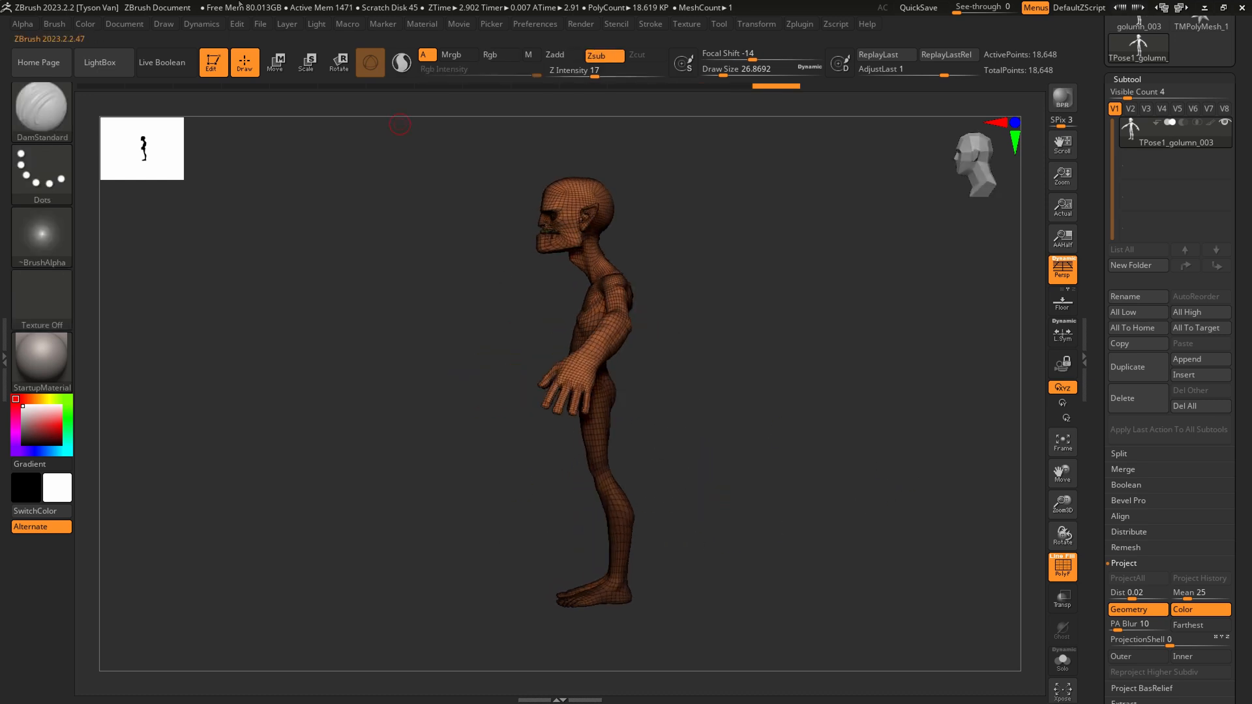
{"action": "left_click", "coordinate": [344, 68]}
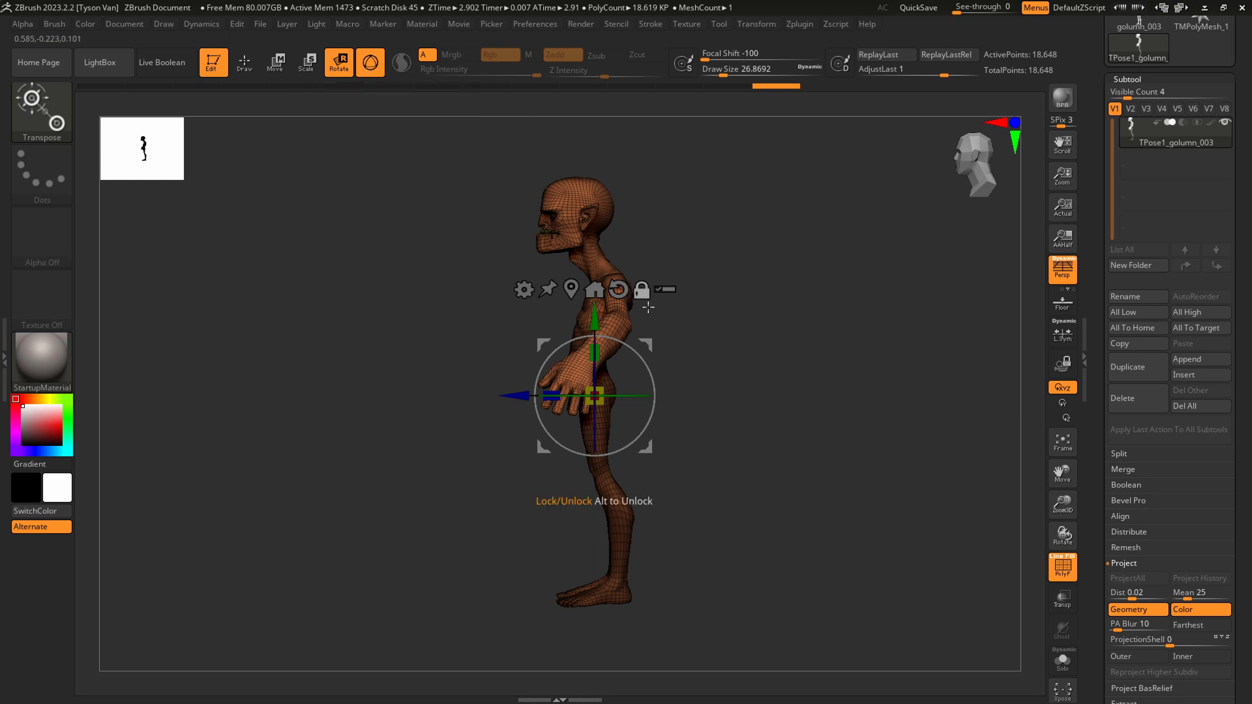
{"action": "left_click", "coordinate": [643, 295]}
{"action": "mouse_move", "coordinate": [648, 337]}
{"action": "left_mouse_down"}
{"action": "mouse_move", "coordinate": [646, 269]}
{"action": "mouse_move", "coordinate": [706, 296]}
{"action": "mouse_move", "coordinate": [599, 262]}
{"action": "mouse_move", "coordinate": [643, 271]}
{"action": "mouse_move", "coordinate": [673, 430]}
{"action": "left_mouse_up"}
{"action": "left_click_drag", "start_coordinate": [778, 522], "coordinate": [806, 473], "text": "ctrl"}
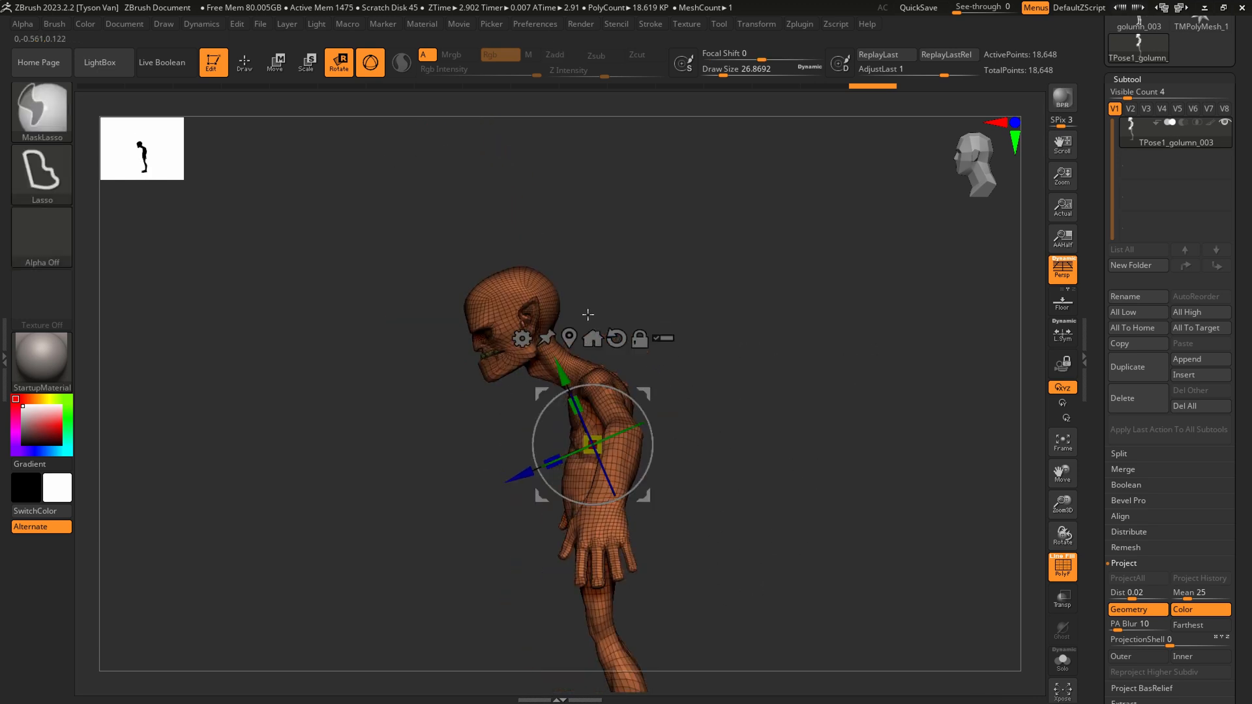
Isolate the head with an inverted lasso mask, move the gizmo pivot to the neck, and rotate the head upright.
{"action": "mouse_move", "coordinate": [590, 316]}
{"action": "left_mouse_down", "text": "ctrl"}
{"action": "mouse_move", "coordinate": [512, 417]}
{"action": "mouse_move", "coordinate": [378, 261]}
{"action": "mouse_move", "coordinate": [623, 157]}
{"action": "left_mouse_up", "text": "ctrl"}
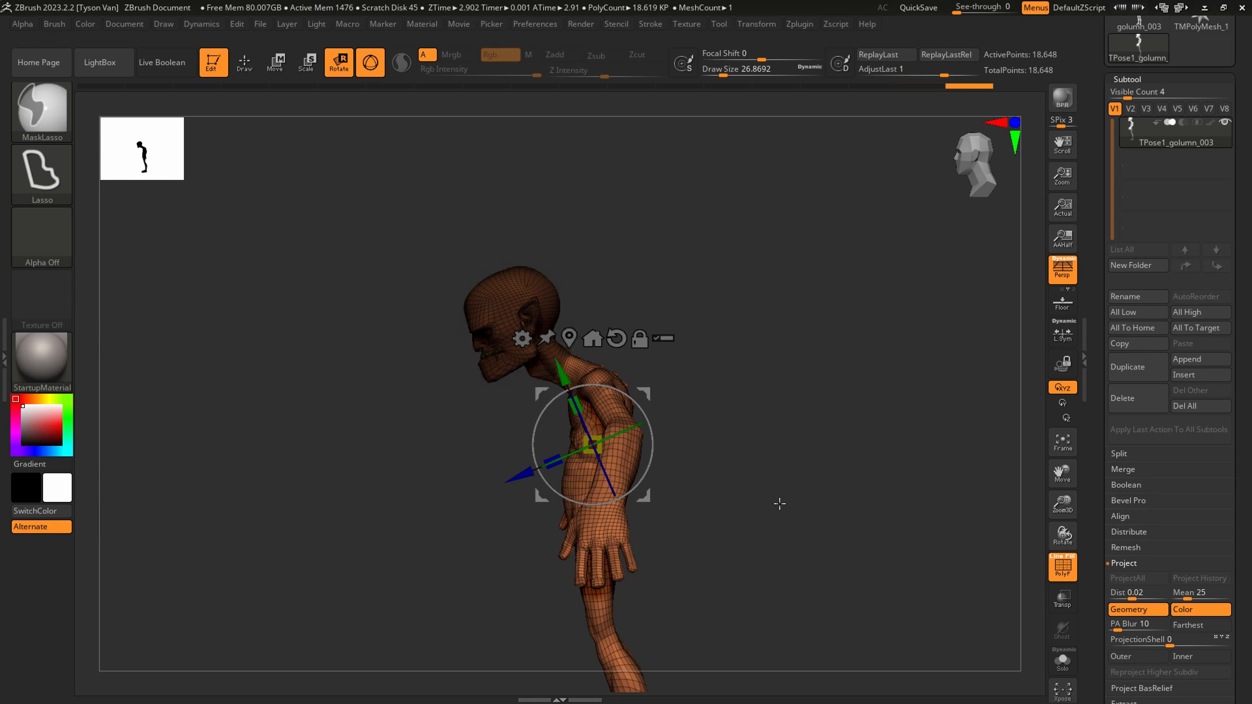
{"action": "left_click", "coordinate": [716, 457], "text": "ctrl"}
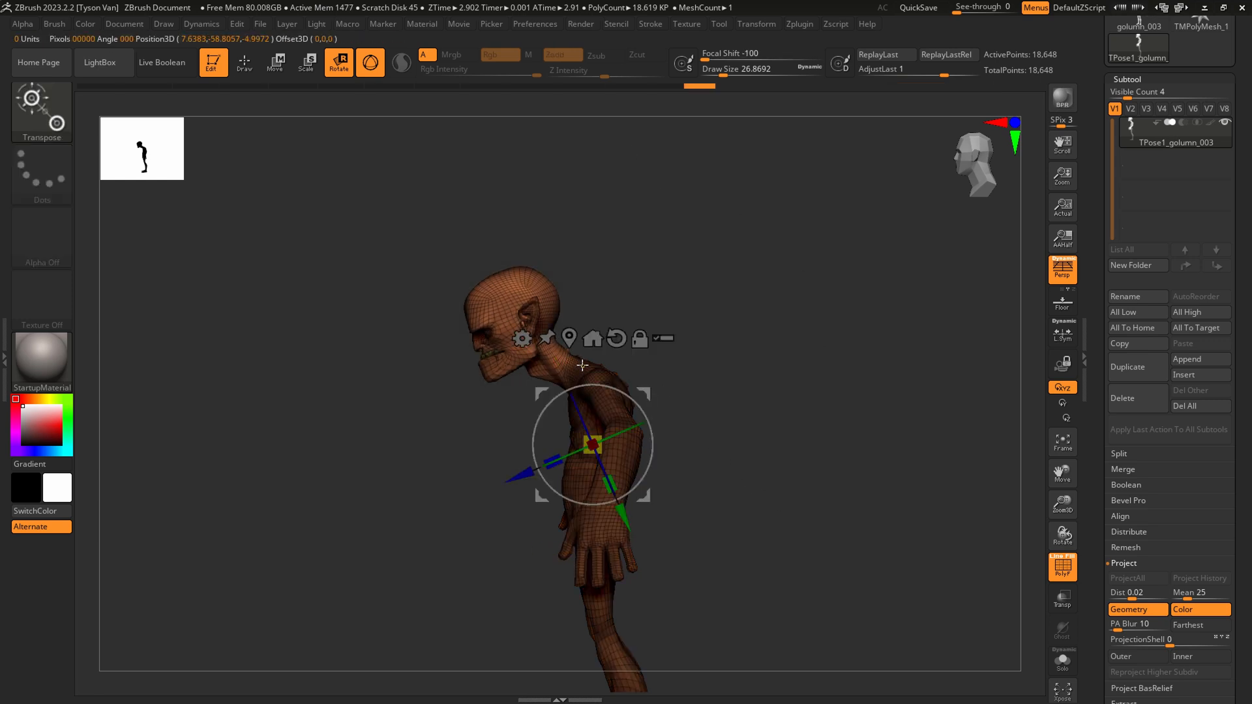
{"action": "left_click", "coordinate": [641, 333]}
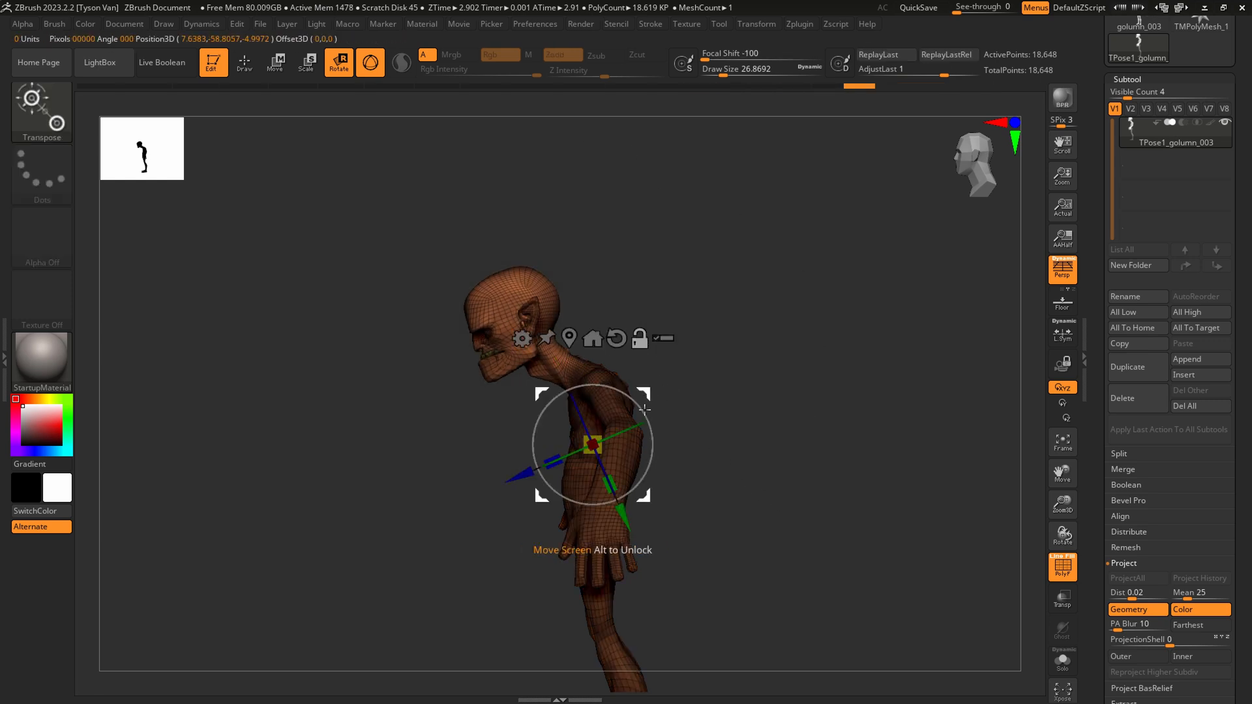
{"action": "left_click_drag", "start_coordinate": [643, 394], "coordinate": [614, 324]}
{"action": "left_click", "coordinate": [610, 261]}
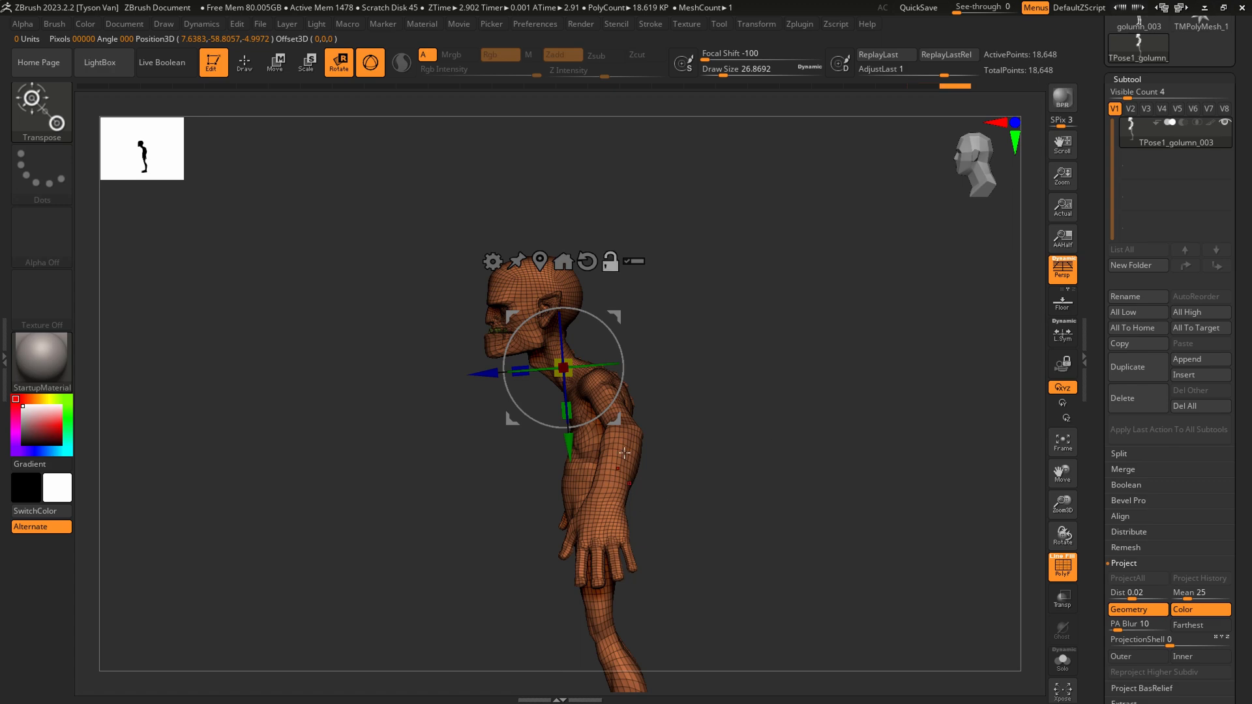
Inspect the bent torso and head, and compare them with the crouching reference drawing in CLIP STUDIO PAINT.
{"action": "right_click_drag", "start_coordinate": [623, 453], "coordinate": [597, 318], "text": "alt"}
{"action": "right_click_drag", "start_coordinate": [597, 318], "coordinate": [648, 372]}
{"action": "right_click_drag", "start_coordinate": [522, 379], "coordinate": [558, 366], "text": "alt"}
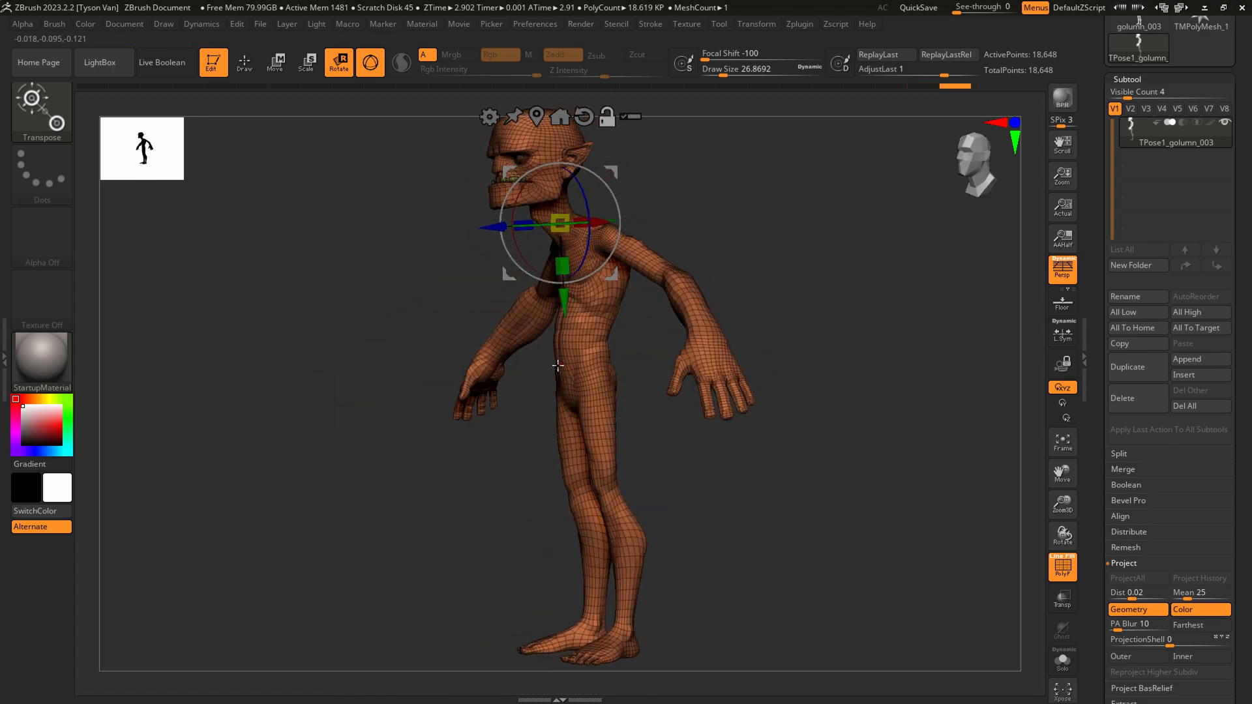
{"action": "key", "text": "alt+Tab"}
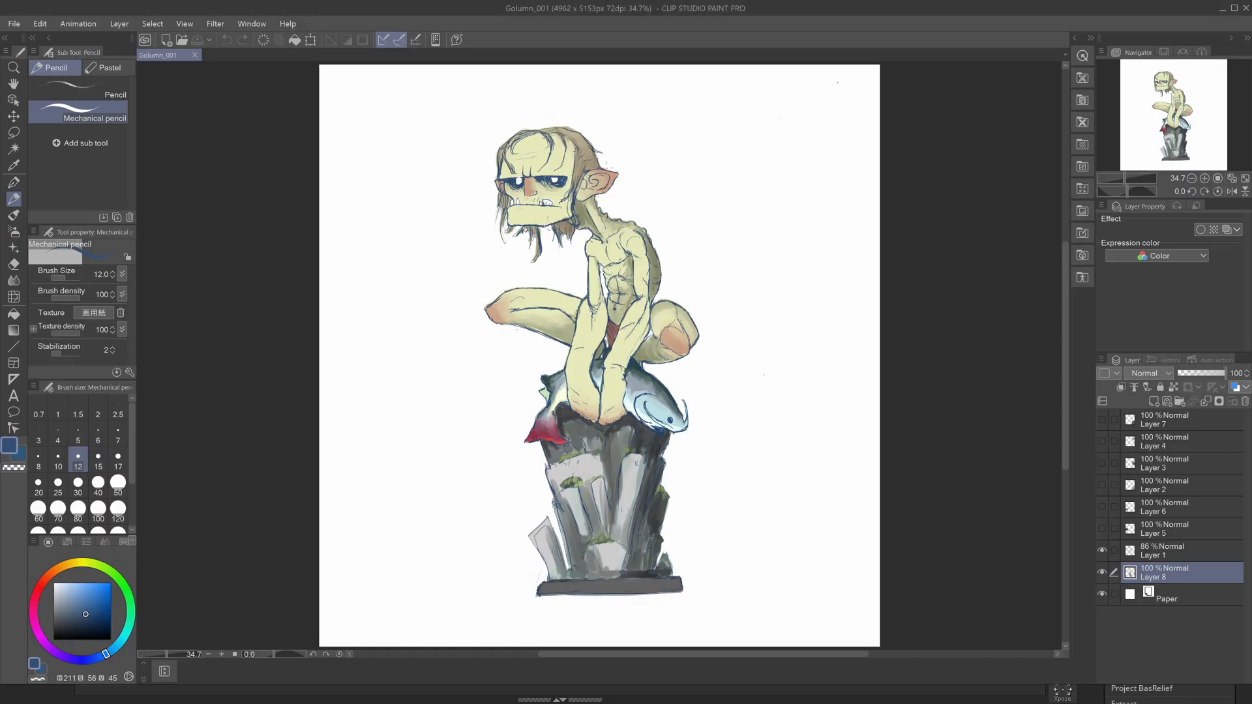
{"action": "key", "text": "alt+Tab"}
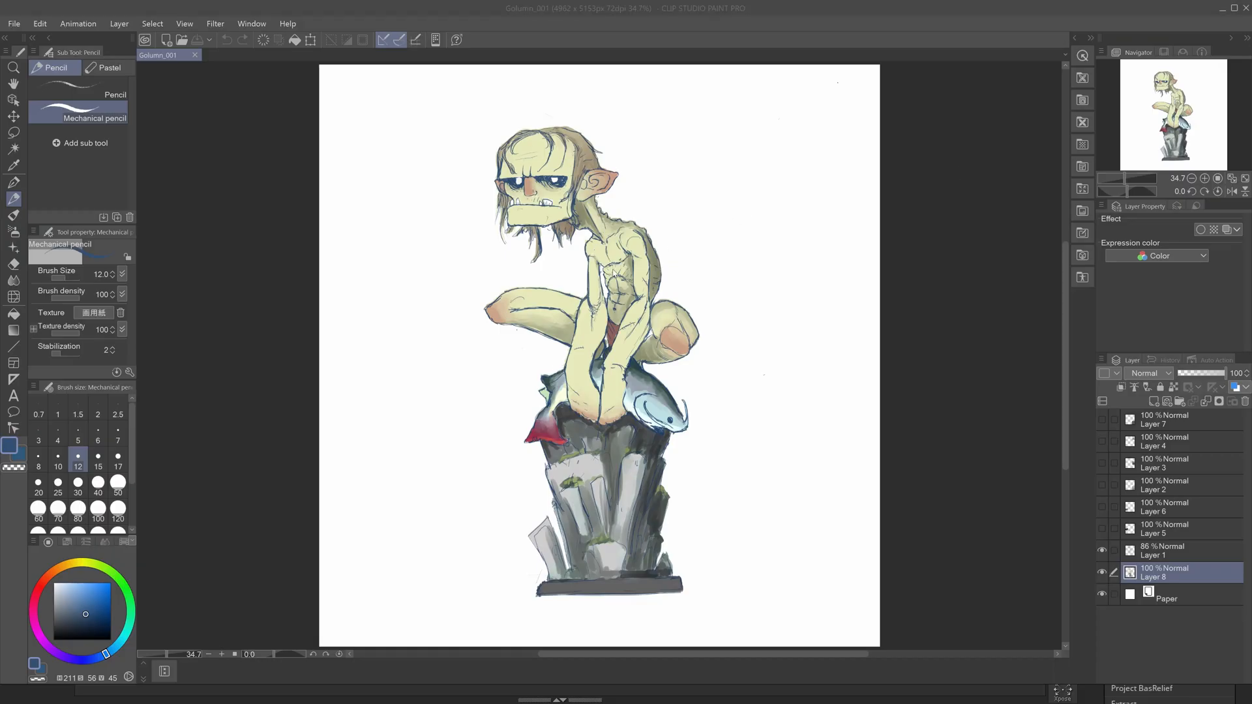
Switch Rotate from the gizmo to the Transpose line and lay a line from the shoulder past the hand in front view.
{"action": "right_click_drag", "start_coordinate": [644, 305], "coordinate": [674, 309]}
{"action": "key", "text": "q"}
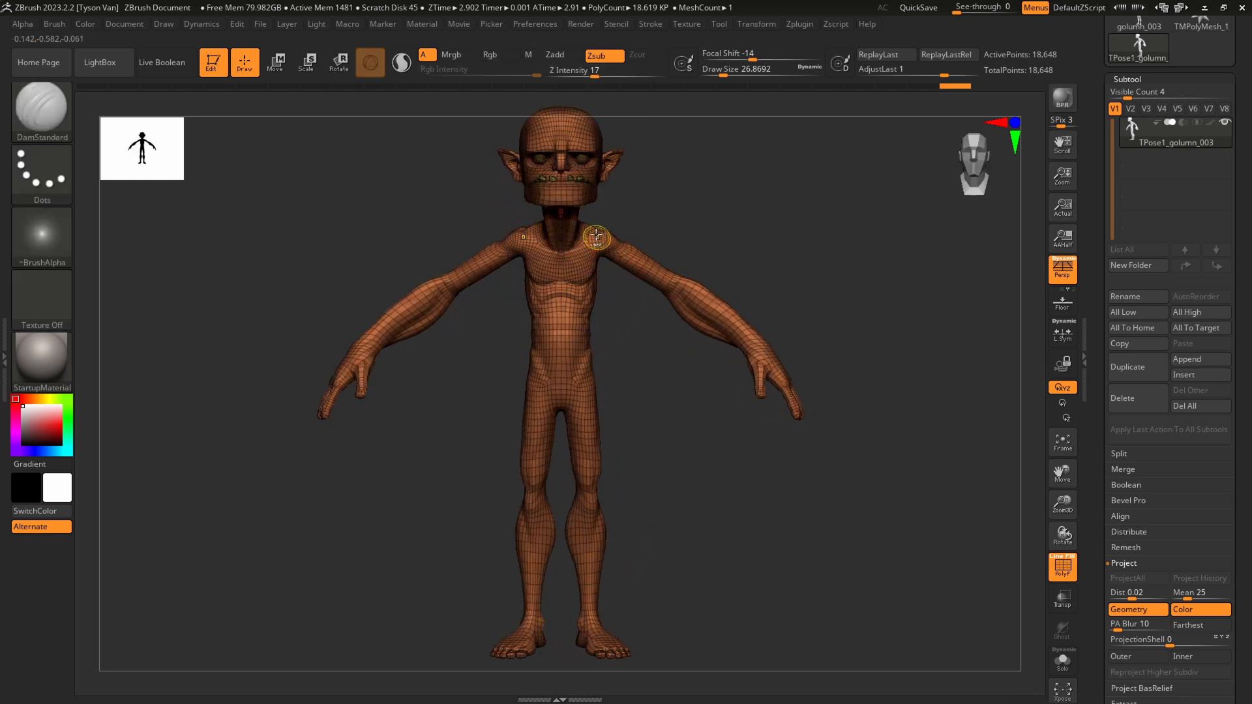
{"action": "left_click", "coordinate": [339, 64]}
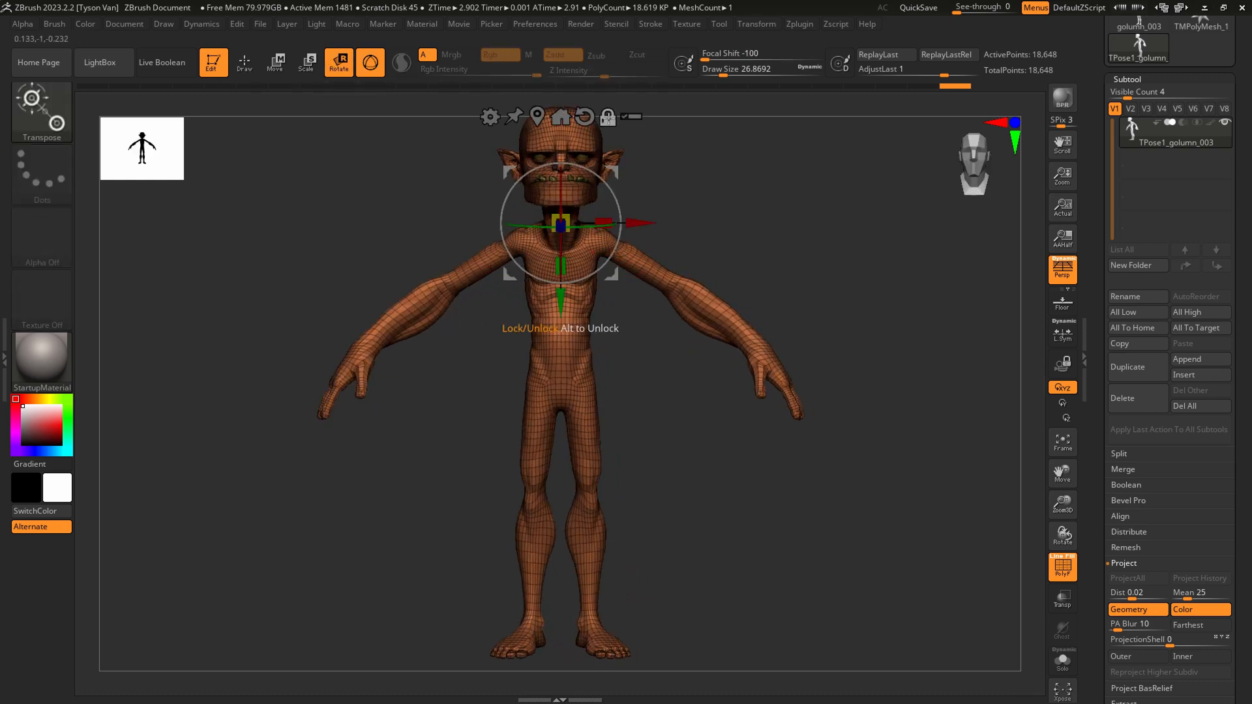
{"action": "left_click", "coordinate": [370, 64]}
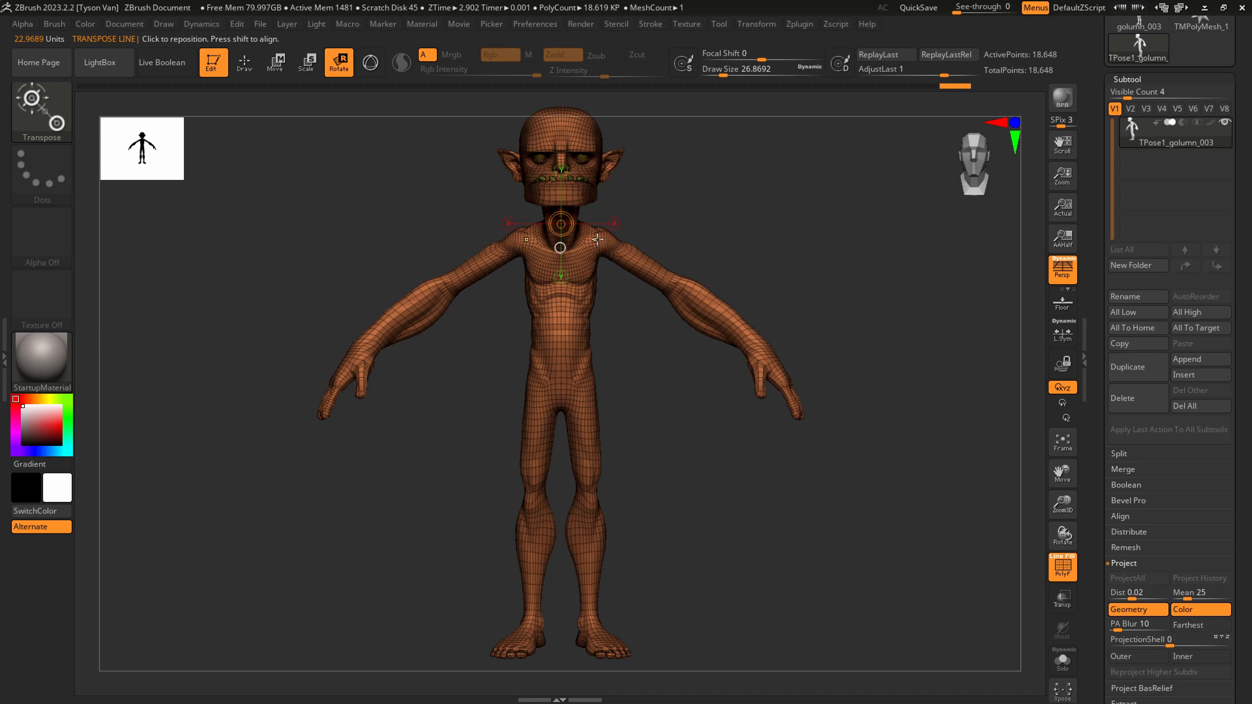
{"action": "right_click_drag", "start_coordinate": [639, 282], "coordinate": [602, 275]}
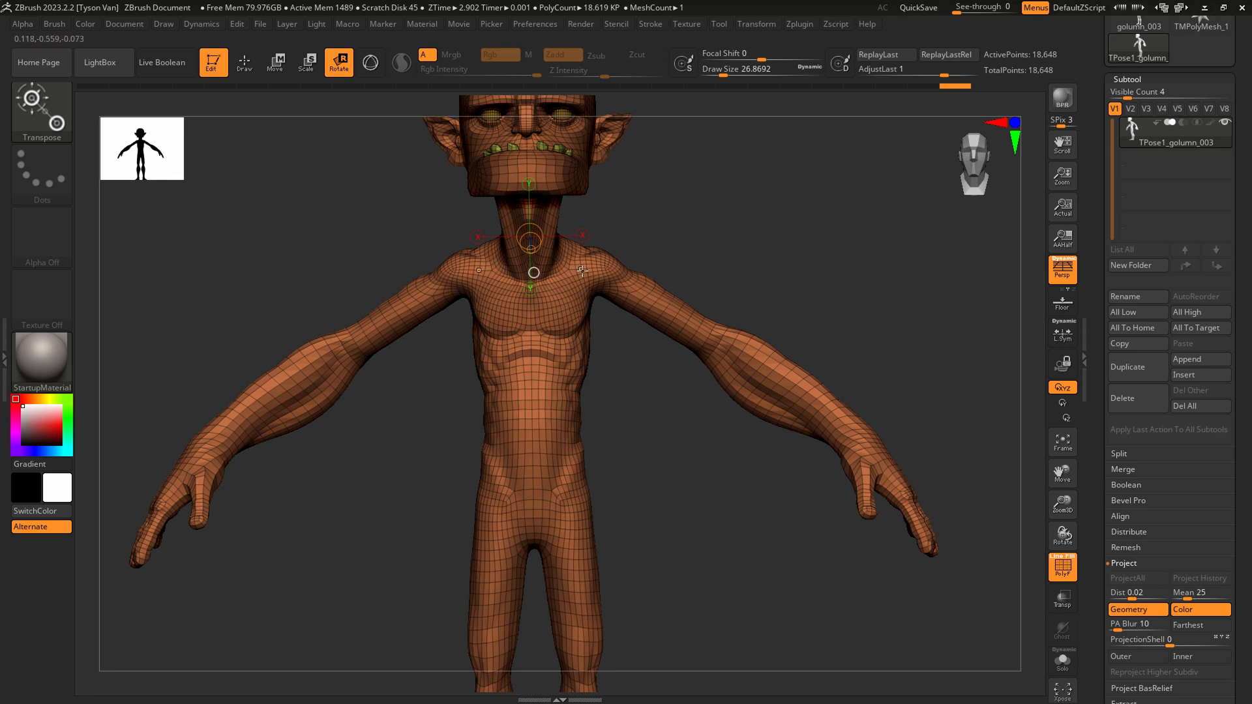
{"action": "left_click_drag", "start_coordinate": [583, 269], "coordinate": [682, 320], "text": "ctrl"}
{"action": "left_click_drag", "start_coordinate": [731, 362], "coordinate": [978, 516]}
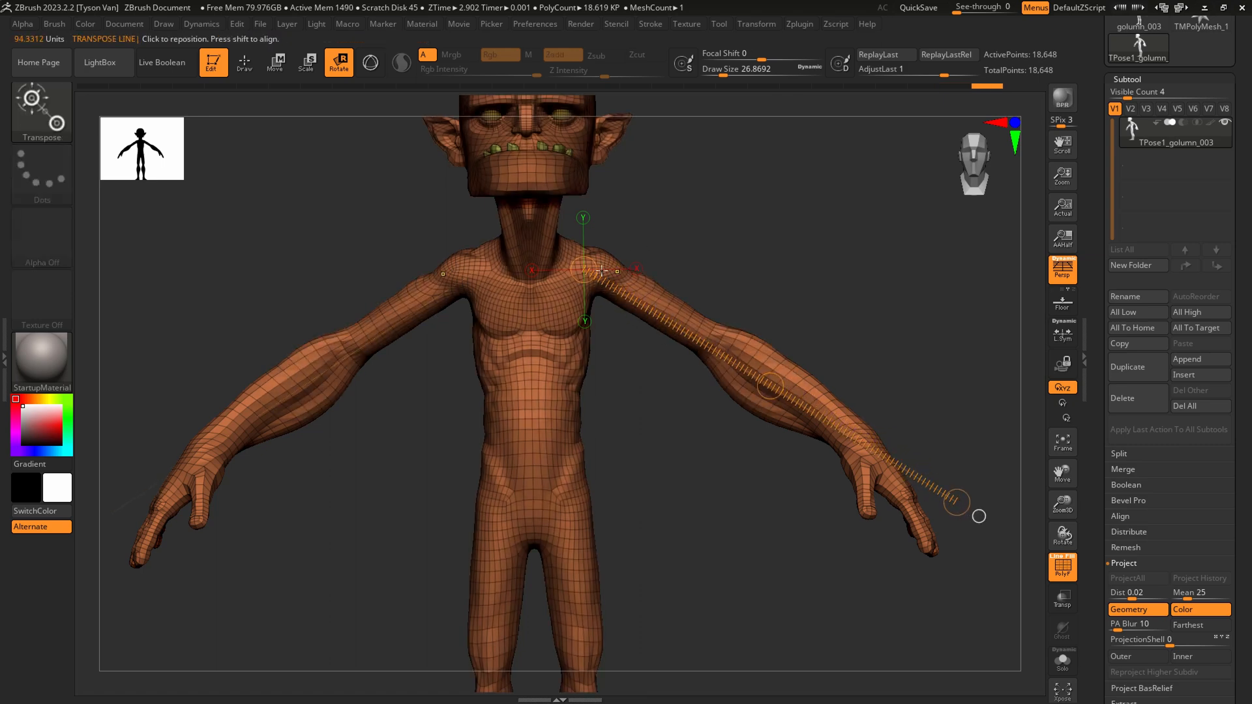
Mask the whole body except the arms and draw the Transpose line from the shoulder to the wrist.
{"action": "mouse_move", "coordinate": [577, 249]}
{"action": "left_mouse_down", "text": "ctrl"}
{"action": "mouse_move", "coordinate": [618, 257]}
{"action": "mouse_move", "coordinate": [525, 293]}
{"action": "mouse_move", "coordinate": [483, 287]}
{"action": "mouse_move", "coordinate": [639, 321]}
{"action": "mouse_move", "coordinate": [623, 314]}
{"action": "left_mouse_up", "text": "ctrl"}
{"action": "left_click", "coordinate": [656, 306], "text": "ctrl"}
{"action": "left_click_drag", "start_coordinate": [587, 274], "coordinate": [858, 459]}
{"action": "left_click_drag", "start_coordinate": [844, 365], "coordinate": [695, 368]}
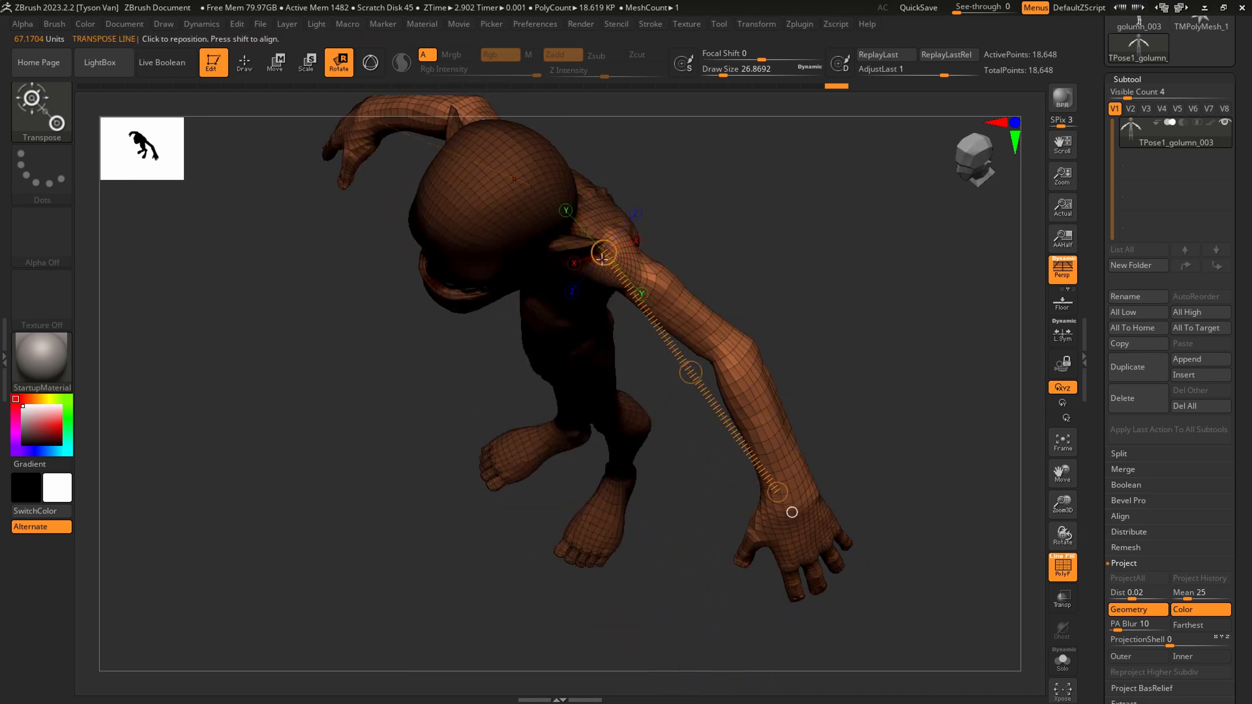
Try to rotate the arms downward from the shoulder in front view, and undo the rotation.
{"action": "left_click_drag", "start_coordinate": [715, 281], "coordinate": [718, 243], "text": "shift"}
{"action": "left_click_drag", "start_coordinate": [717, 372], "coordinate": [590, 285], "text": "alt"}
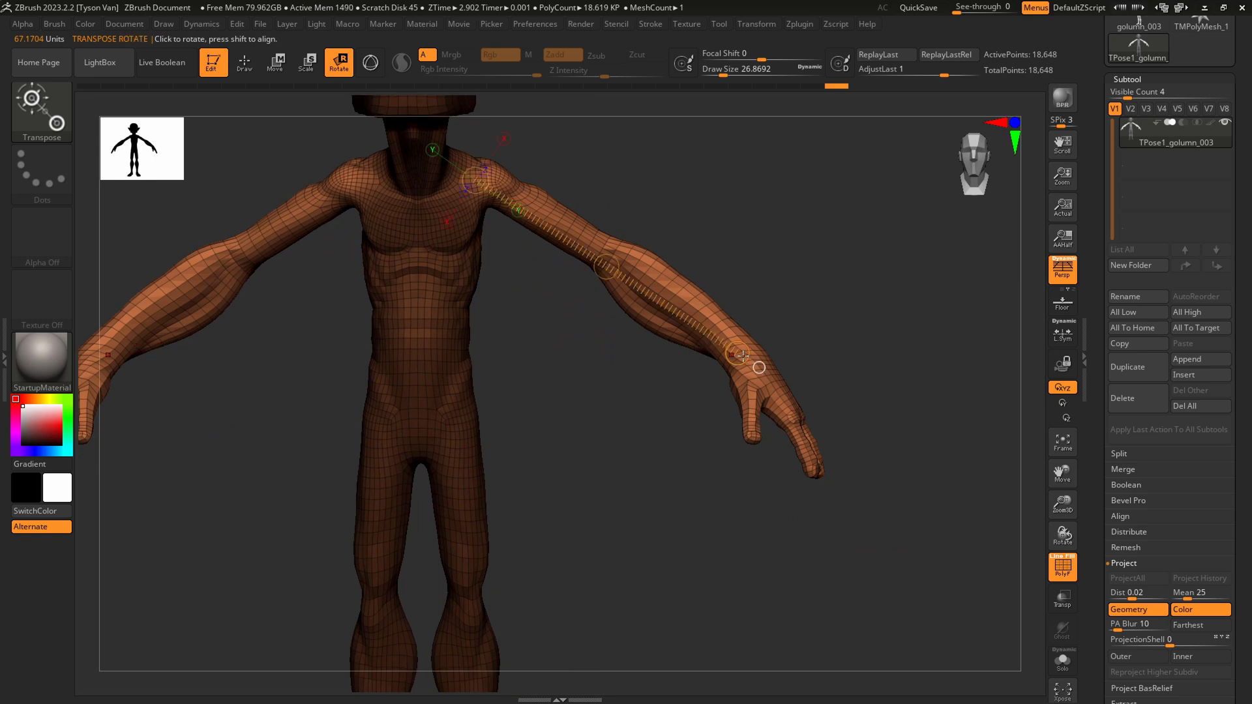
{"action": "left_click_drag", "start_coordinate": [737, 354], "coordinate": [676, 421]}
{"action": "key", "text": "ctrl+z"}
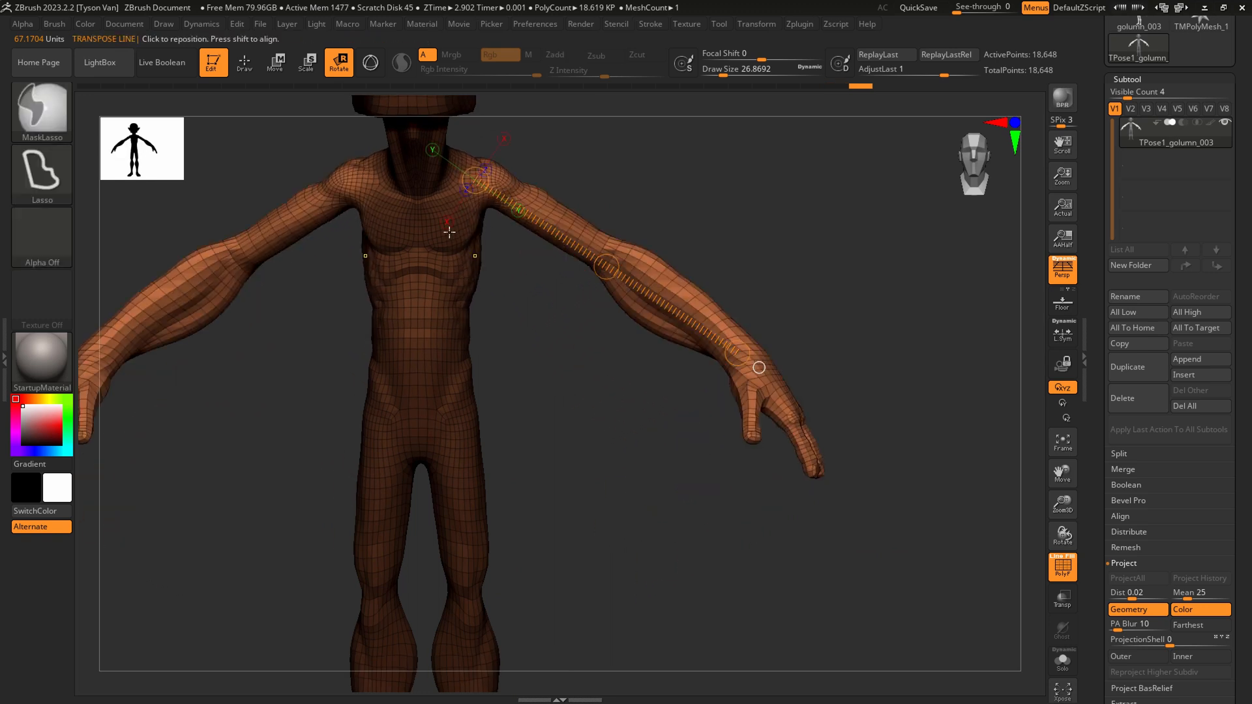
Refine the lasso mask along the side of the torso below the armpit, keeping the arms unmasked.
{"action": "key", "text": "q"}
{"action": "left_click_drag", "start_coordinate": [507, 261], "coordinate": [557, 335], "text": "alt"}
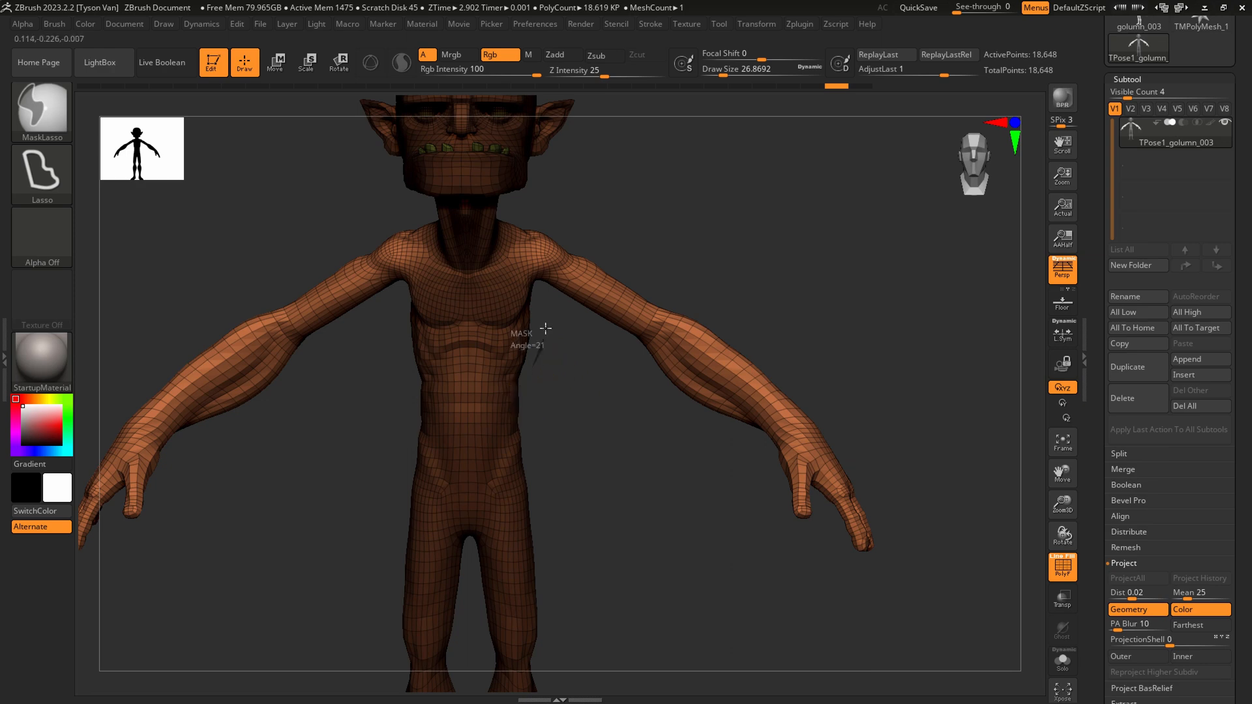
{"action": "mouse_move", "coordinate": [533, 278]}
{"action": "left_mouse_down", "text": "ctrl"}
{"action": "mouse_move", "coordinate": [488, 243]}
{"action": "mouse_move", "coordinate": [420, 358]}
{"action": "mouse_move", "coordinate": [420, 482]}
{"action": "mouse_move", "coordinate": [534, 417]}
{"action": "left_mouse_up", "text": "ctrl"}
{"action": "left_click_drag", "start_coordinate": [527, 316], "coordinate": [502, 309]}
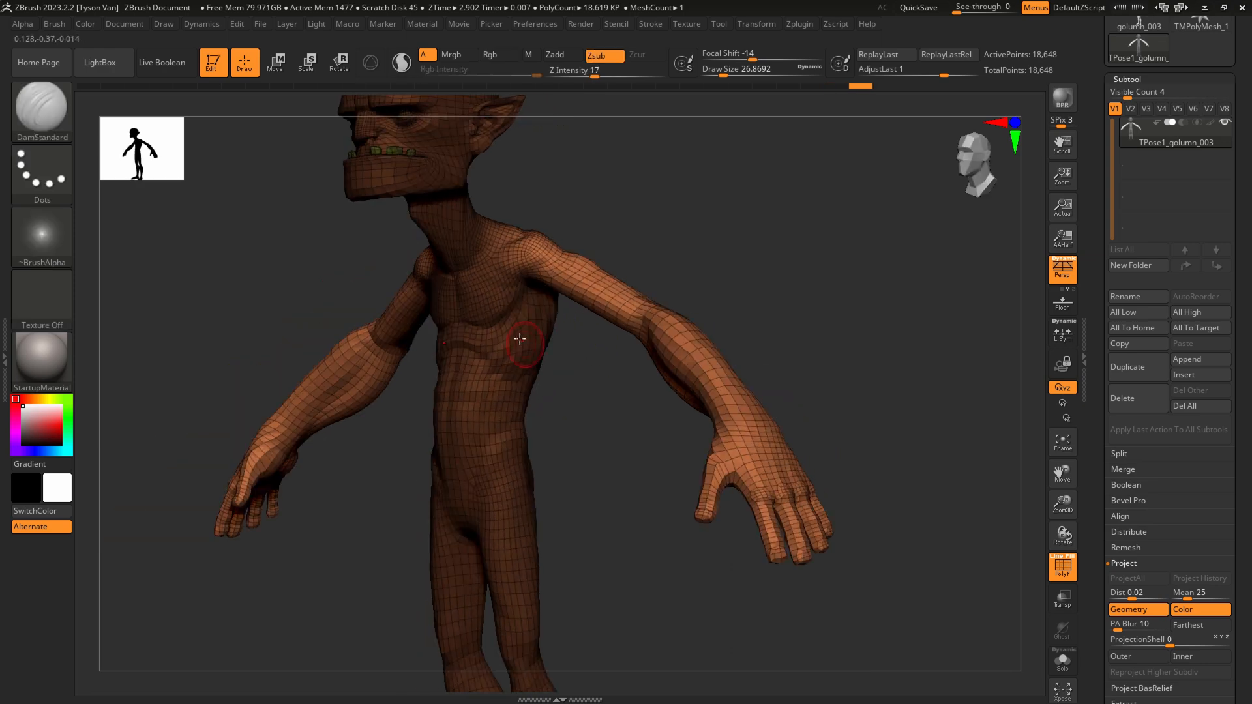
{"action": "mouse_move", "coordinate": [358, 352]}
{"action": "left_mouse_down"}
{"action": "mouse_move", "coordinate": [537, 346]}
{"action": "mouse_move", "coordinate": [559, 322]}
{"action": "mouse_move", "coordinate": [522, 296]}
{"action": "mouse_move", "coordinate": [554, 320]}
{"action": "left_mouse_up"}
Rotate the unmasked arms down beside the torso and swing them forward from the shoulders.
{"action": "key", "text": "r"}
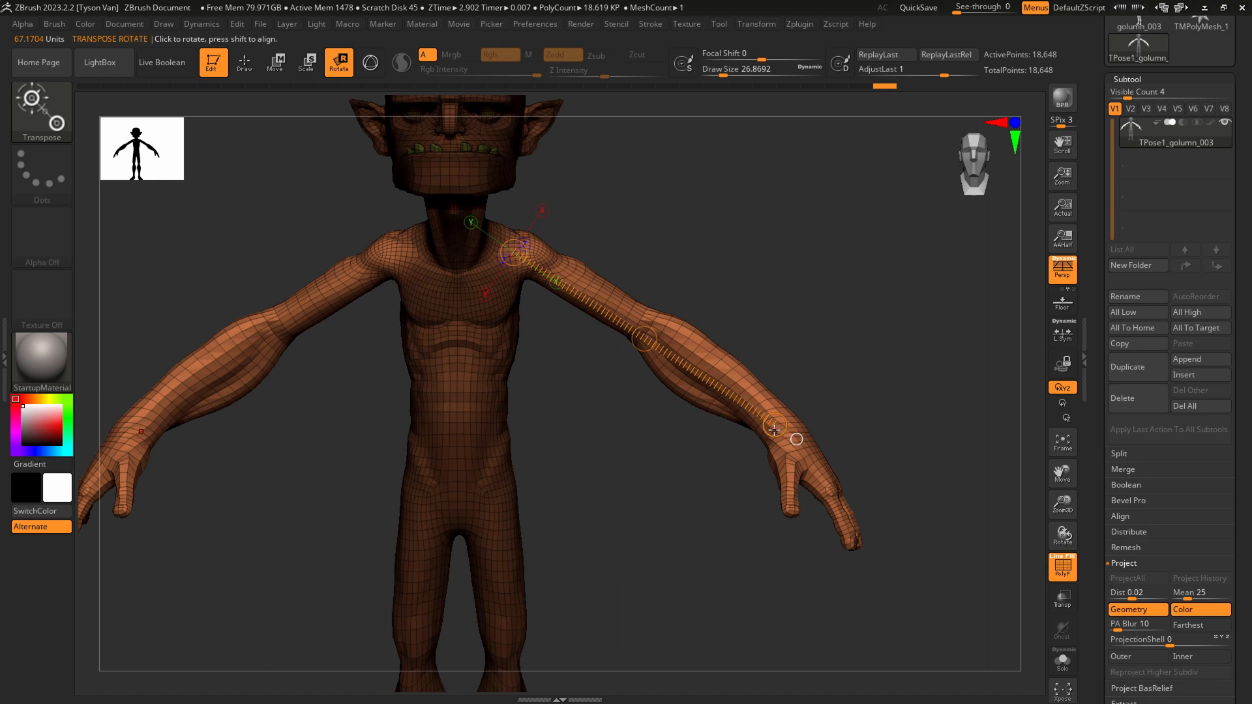
{"action": "left_click_drag", "start_coordinate": [774, 430], "coordinate": [611, 470]}
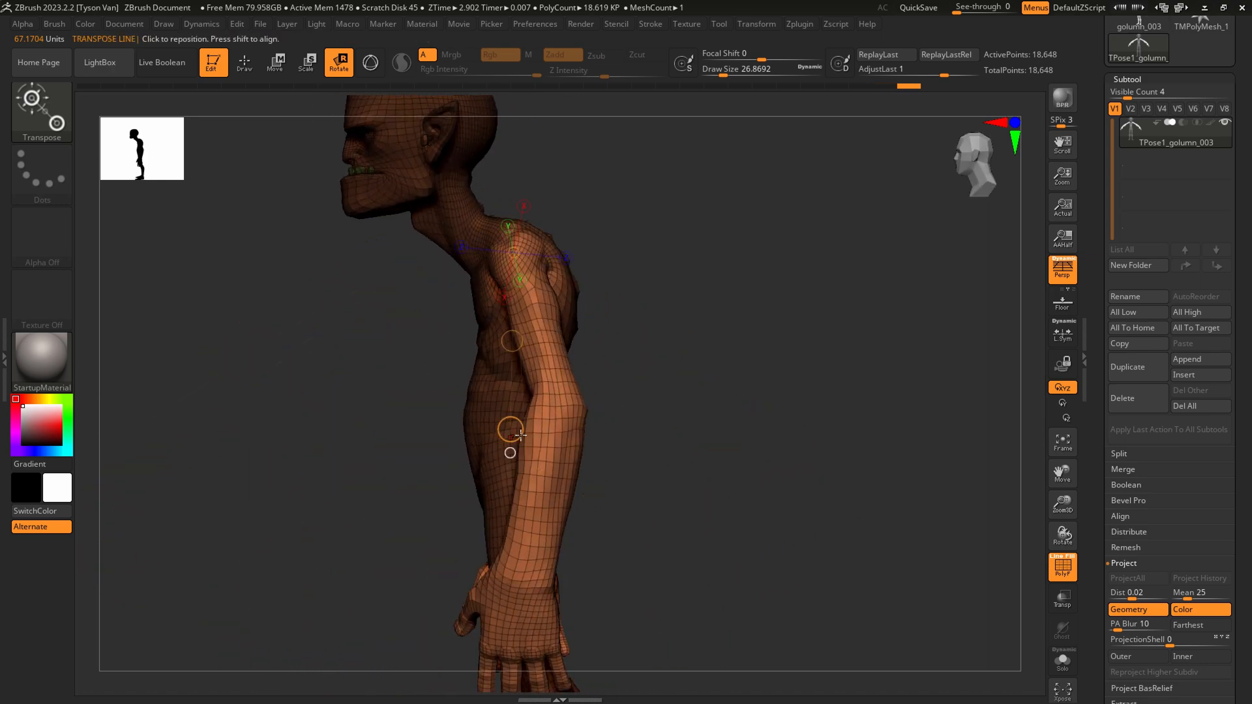
{"action": "left_click_drag", "start_coordinate": [520, 435], "coordinate": [520, 360]}
{"action": "left_click_drag", "start_coordinate": [848, 378], "coordinate": [431, 255]}
{"action": "left_click_drag", "start_coordinate": [618, 313], "coordinate": [543, 269]}
{"action": "left_click_drag", "start_coordinate": [633, 361], "coordinate": [634, 356]}
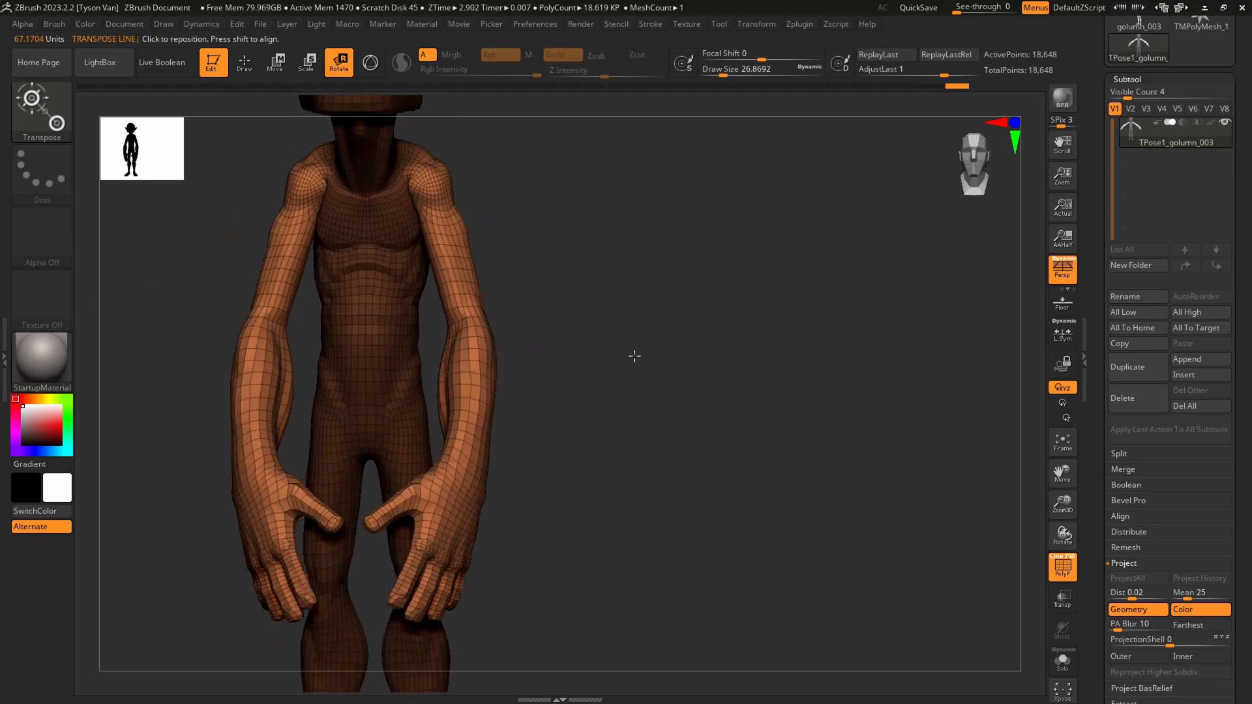
Compare the arms with the reference drawing, fine-tune their rotation at the shoulders, and undo the last adjustment.
{"action": "key", "text": "alt+Tab"}
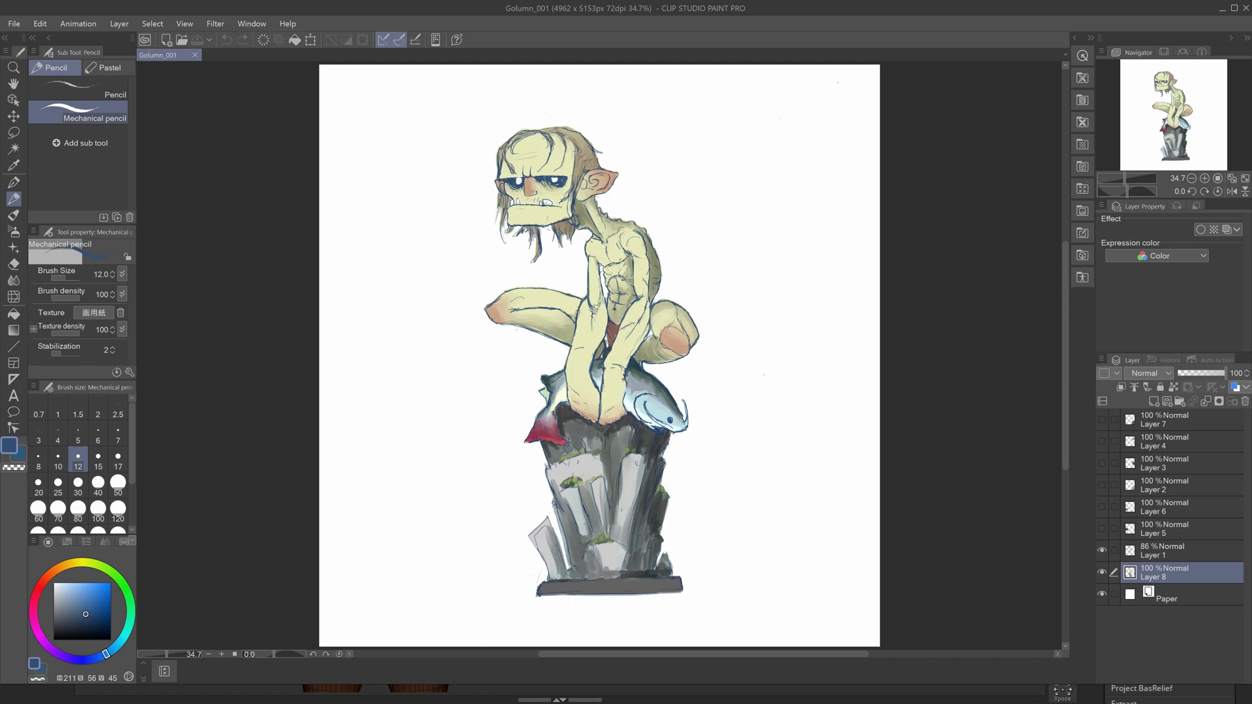
{"action": "key", "text": "alt+Tab"}
{"action": "left_click_drag", "start_coordinate": [569, 401], "coordinate": [508, 407]}
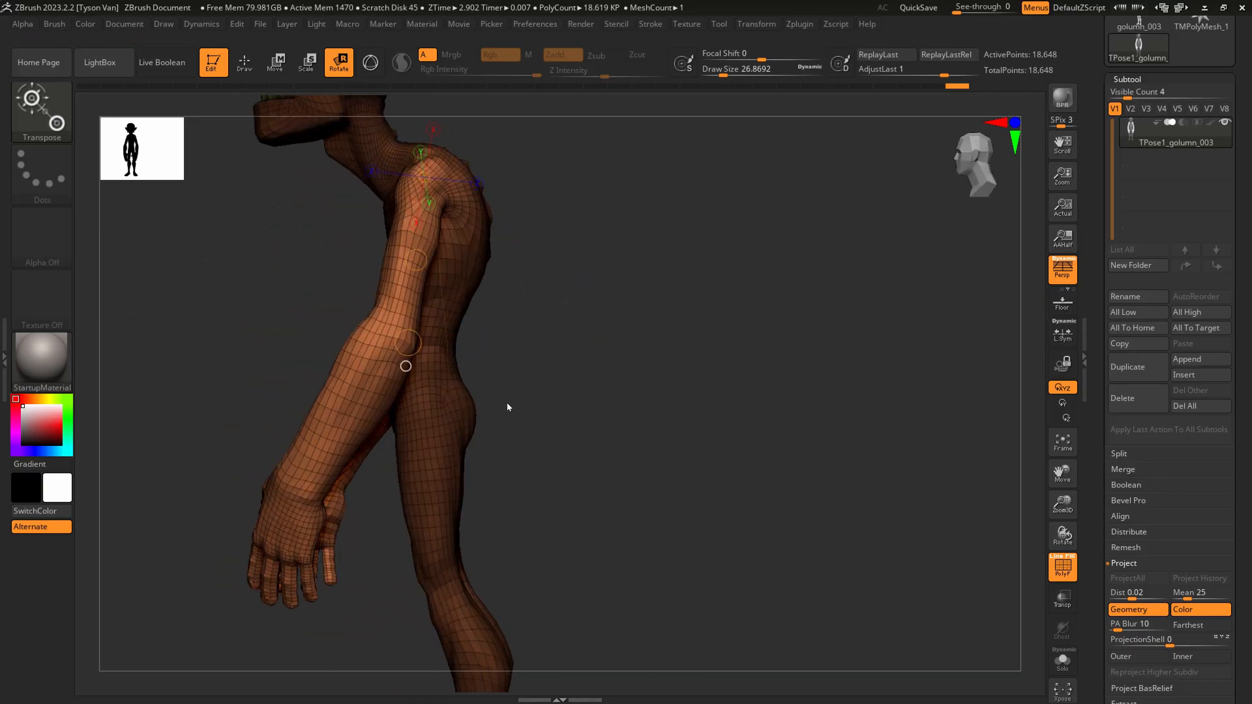
{"action": "left_click_drag", "start_coordinate": [403, 345], "coordinate": [636, 312]}
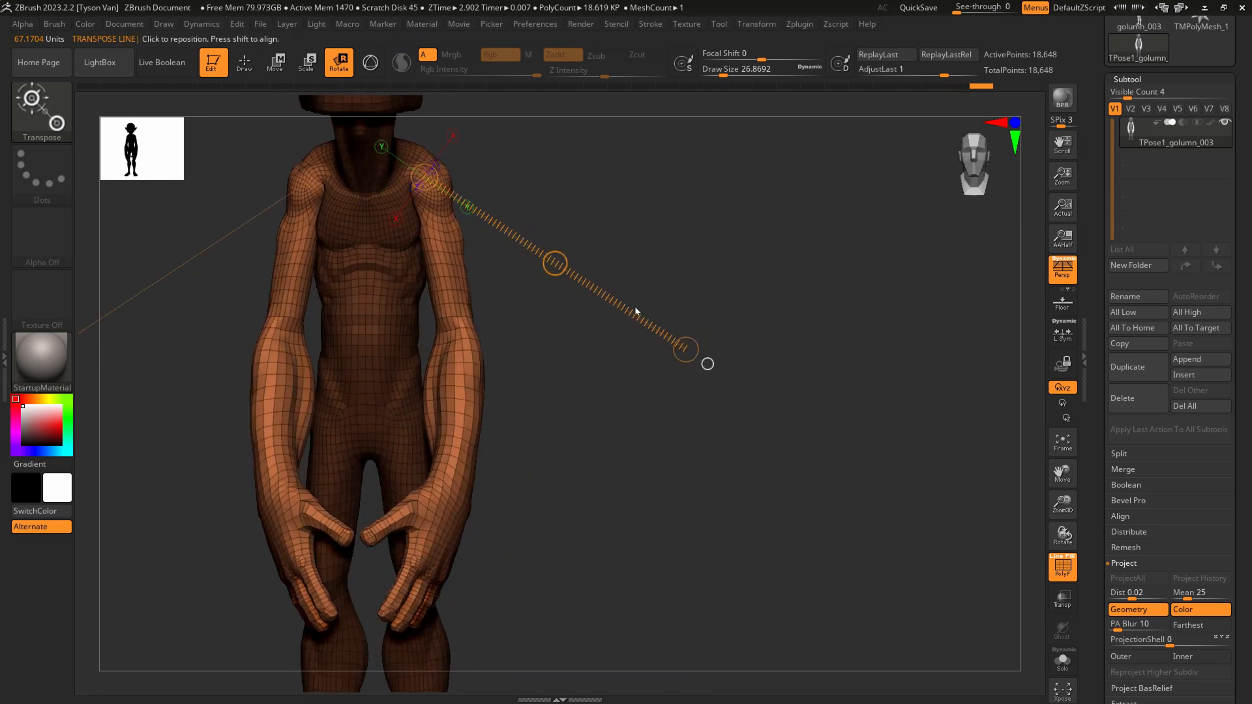
{"action": "left_click_drag", "start_coordinate": [685, 353], "coordinate": [694, 343]}
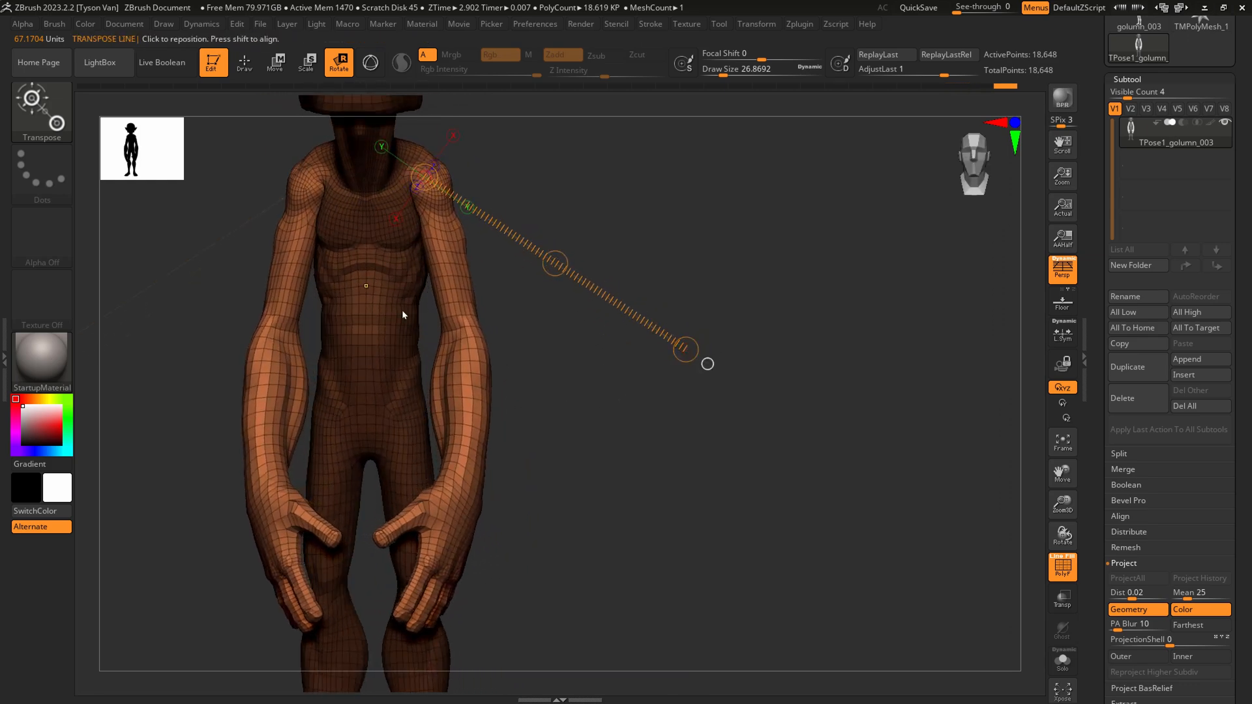
{"action": "left_click_drag", "start_coordinate": [512, 320], "coordinate": [524, 334]}
{"action": "key", "text": "ctrl+z"}
Mask the upper arms down to the elbows and rotate the unmasked forearms forward about the elbows in side view.
{"action": "key", "text": "q"}
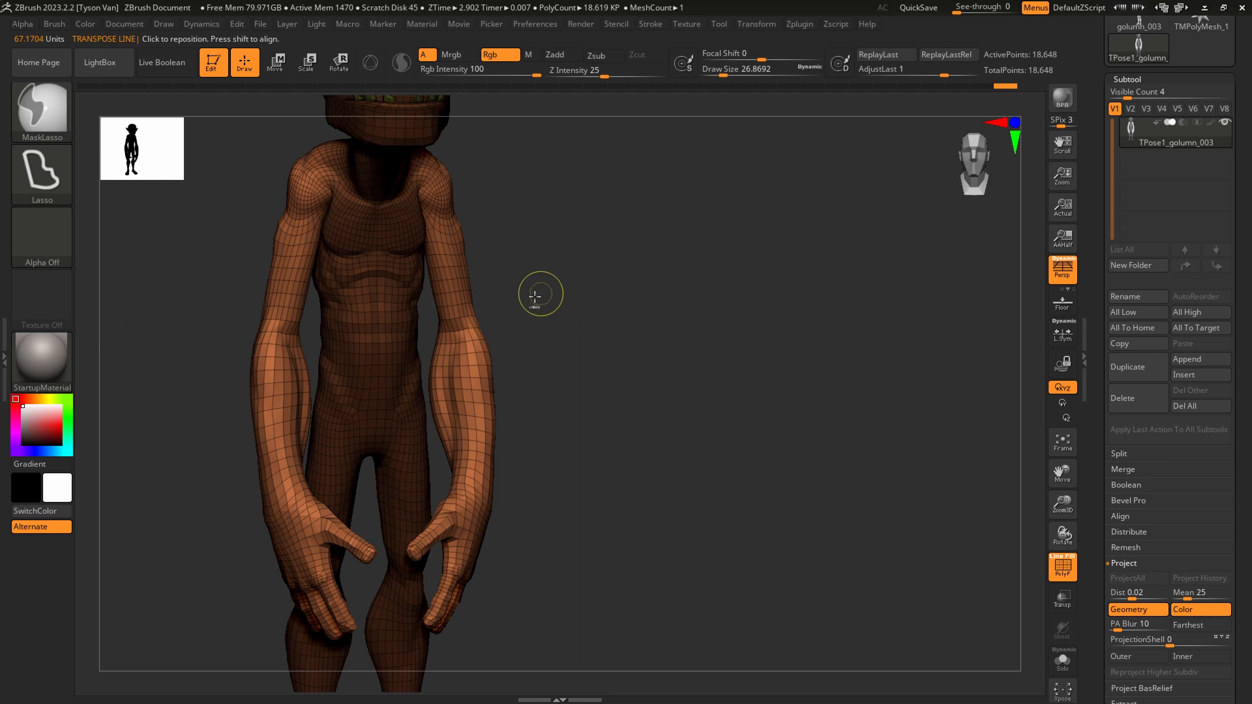
{"action": "mouse_move", "coordinate": [553, 293]}
{"action": "left_mouse_down", "text": "ctrl"}
{"action": "mouse_move", "coordinate": [391, 357]}
{"action": "mouse_move", "coordinate": [309, 196]}
{"action": "mouse_move", "coordinate": [512, 141]}
{"action": "mouse_move", "coordinate": [678, 210]}
{"action": "left_mouse_up", "text": "ctrl"}
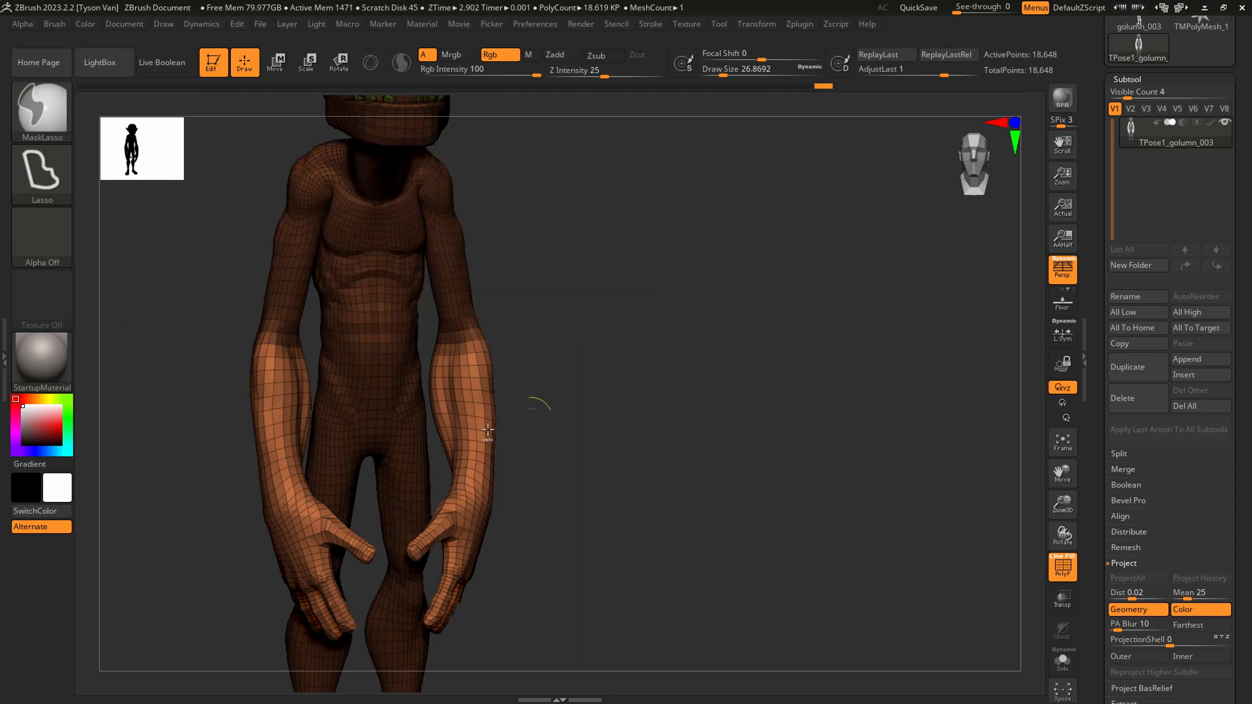
{"action": "key", "text": "r"}
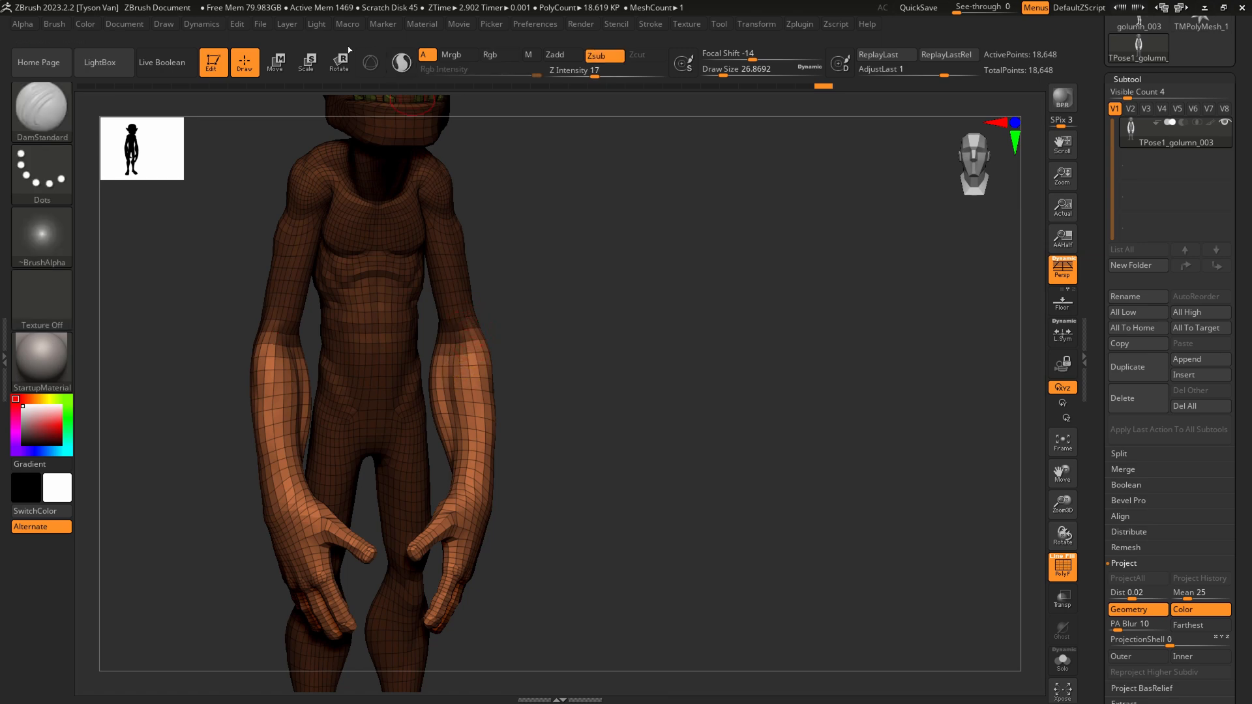
{"action": "left_click_drag", "start_coordinate": [457, 339], "coordinate": [477, 524]}
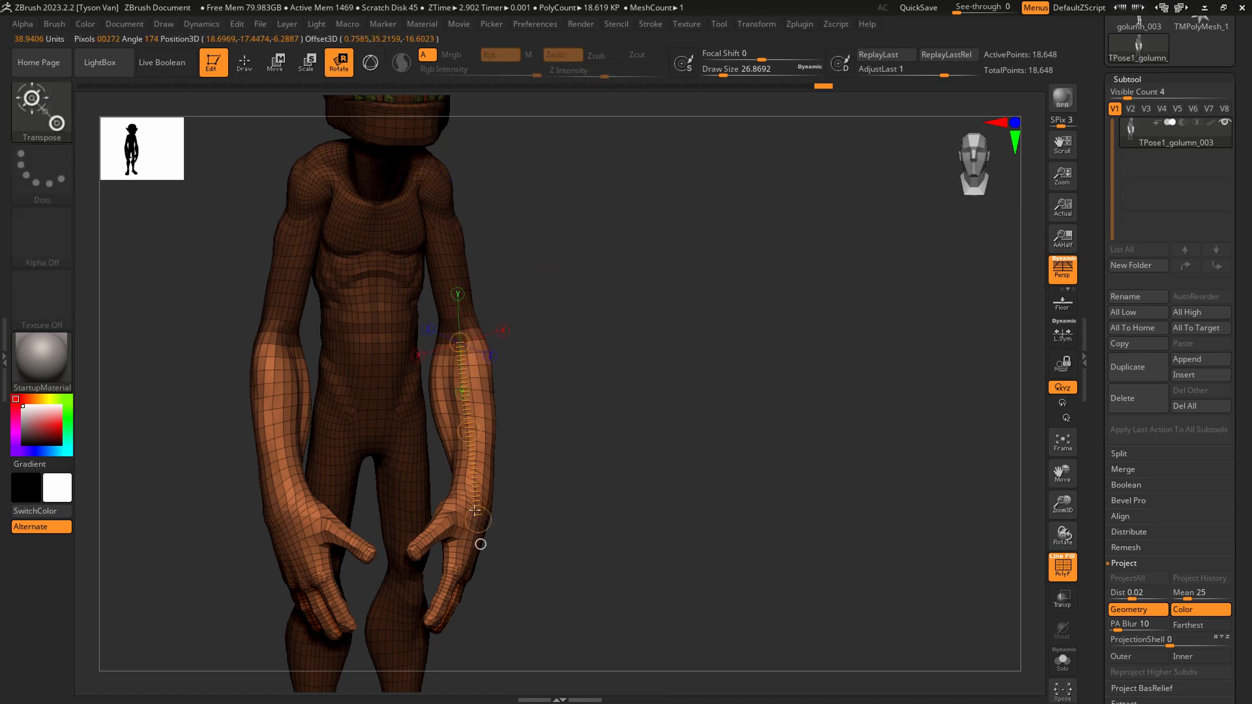
{"action": "left_click_drag", "start_coordinate": [704, 417], "coordinate": [577, 422]}
{"action": "left_click_drag", "start_coordinate": [440, 429], "coordinate": [459, 427]}
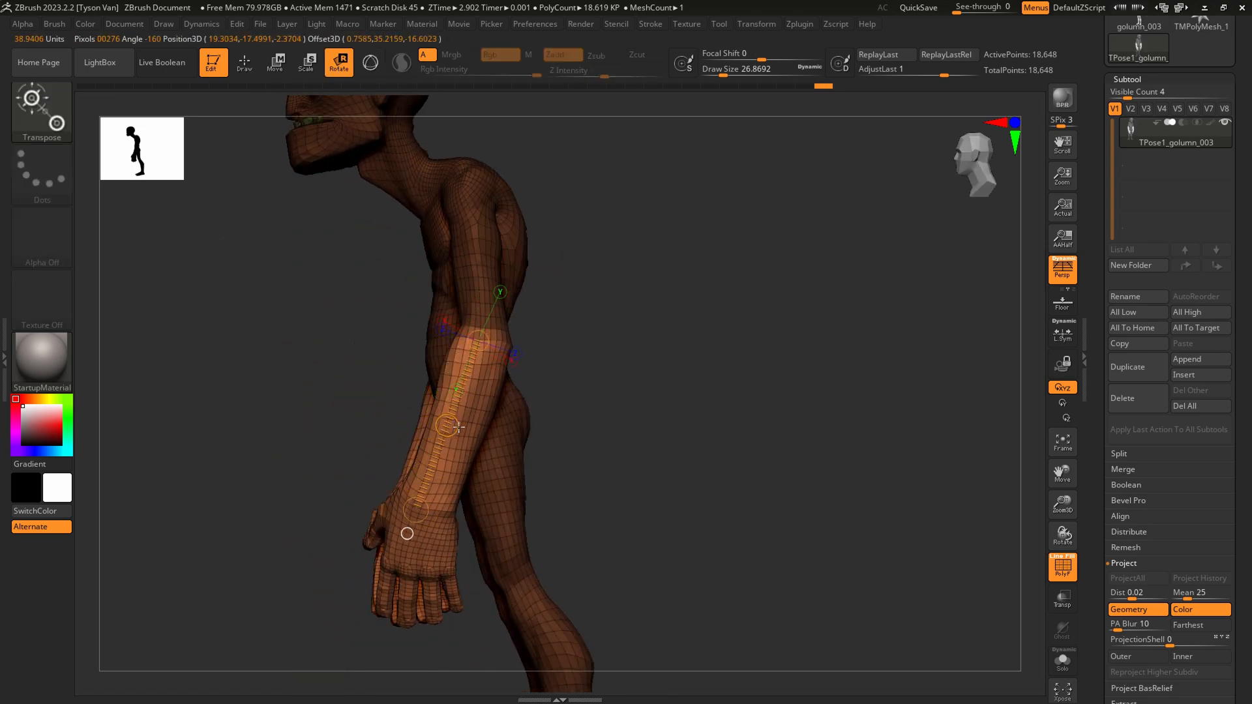
{"action": "left_click_drag", "start_coordinate": [416, 510], "coordinate": [350, 491]}
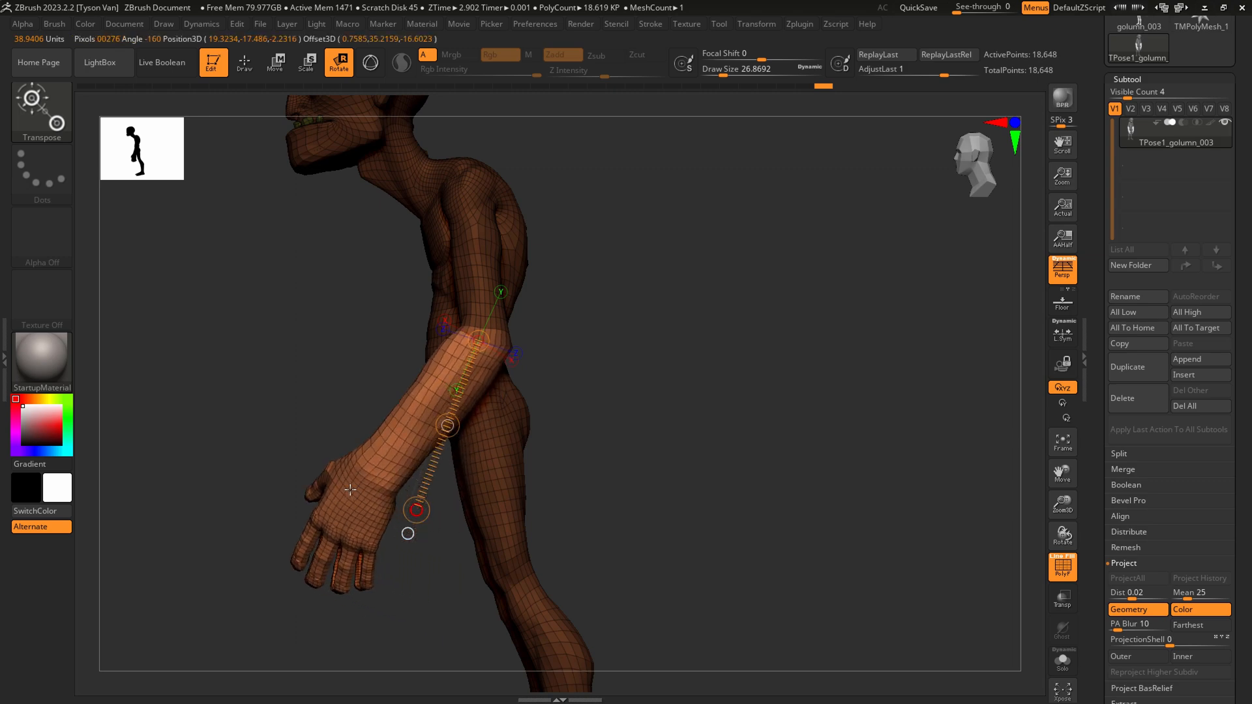
Try to spin the forearms around their own length in front view, and undo the spin.
{"action": "mouse_move", "coordinate": [436, 459]}
{"action": "left_mouse_down"}
{"action": "mouse_move", "coordinate": [491, 467]}
{"action": "mouse_move", "coordinate": [435, 467]}
{"action": "mouse_move", "coordinate": [450, 446]}
{"action": "left_mouse_up"}
{"action": "mouse_move", "coordinate": [545, 494]}
{"action": "left_mouse_down"}
{"action": "mouse_move", "coordinate": [587, 497]}
{"action": "mouse_move", "coordinate": [568, 489]}
{"action": "left_mouse_up"}
{"action": "left_click_drag", "start_coordinate": [427, 484], "coordinate": [455, 488]}
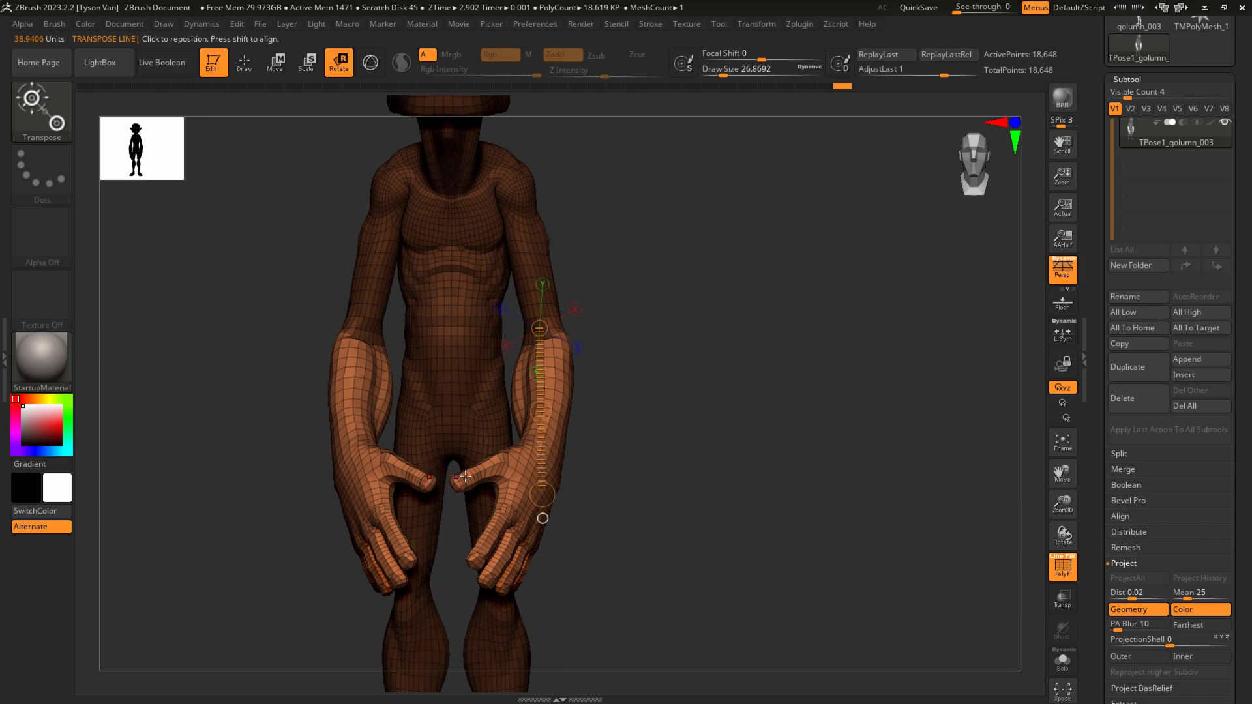
{"action": "left_click_drag", "start_coordinate": [596, 445], "coordinate": [601, 442]}
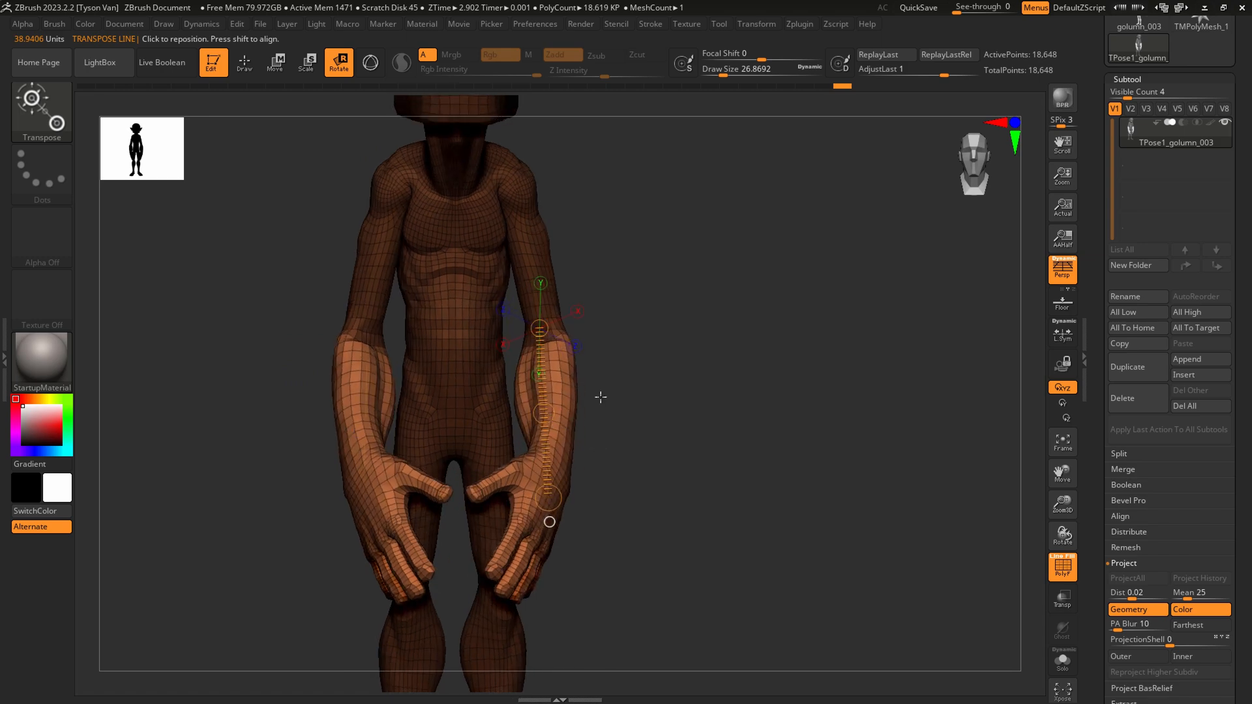
{"action": "left_click_drag", "start_coordinate": [601, 397], "coordinate": [626, 424]}
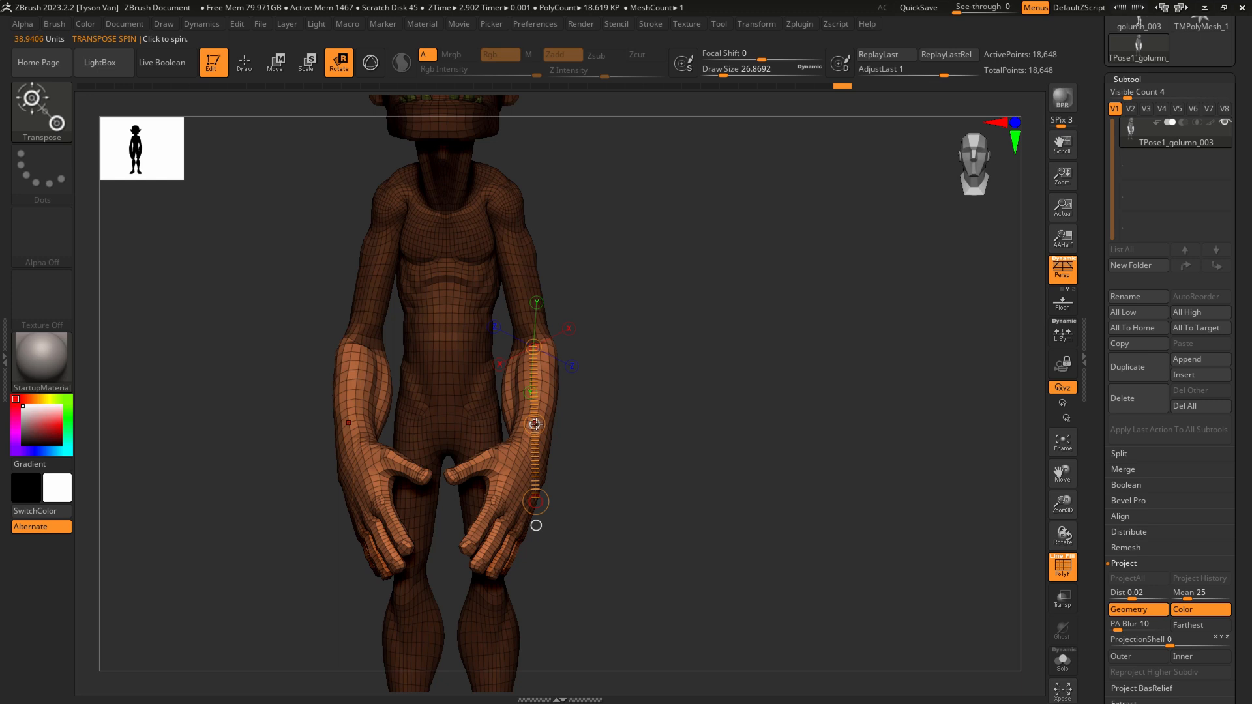
{"action": "left_click_drag", "start_coordinate": [535, 424], "coordinate": [561, 503]}
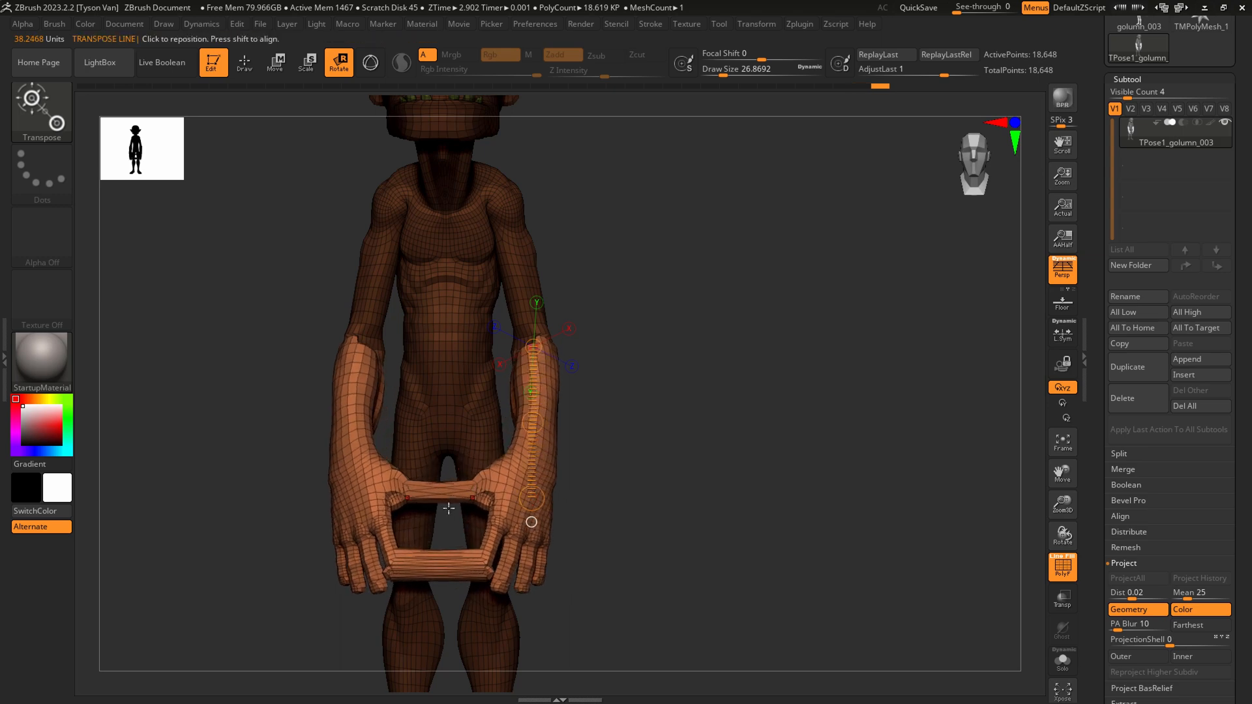
{"action": "right_click_drag", "start_coordinate": [466, 573], "coordinate": [425, 566]}
{"action": "key", "text": "ctrl+z"}
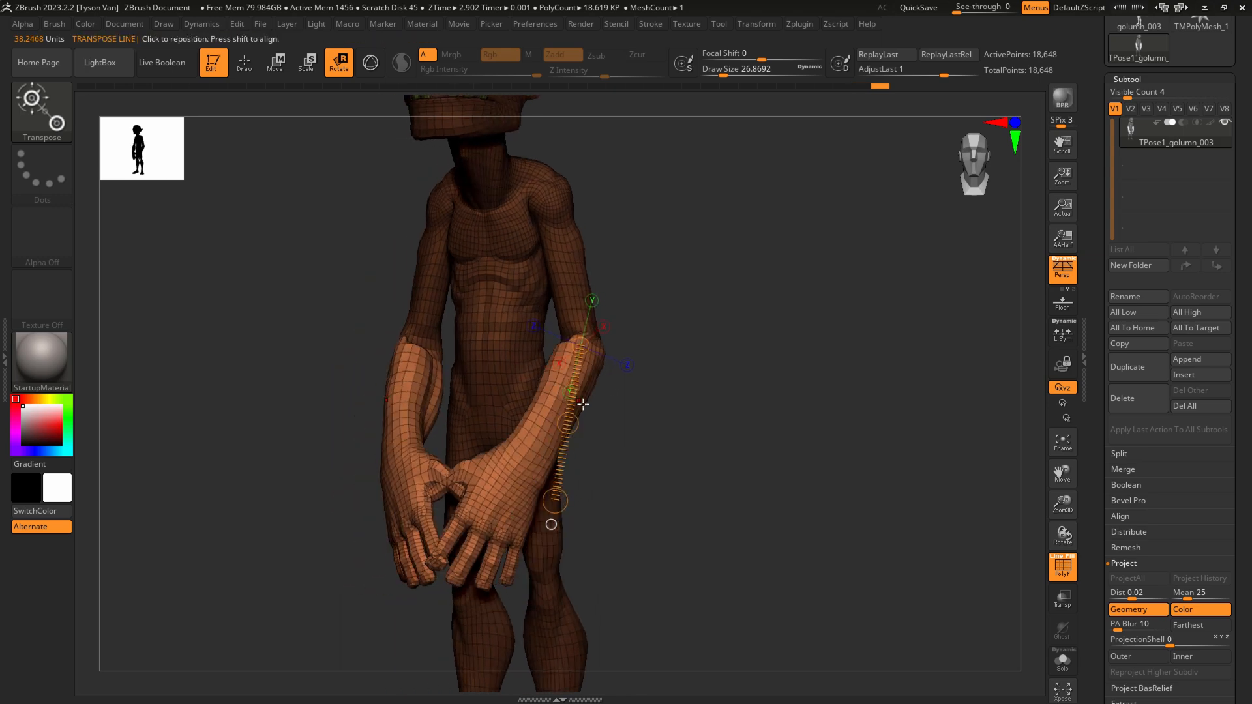
{"action": "right_click_drag", "start_coordinate": [583, 404], "coordinate": [595, 417]}
{"action": "key", "text": "ctrl+z"}
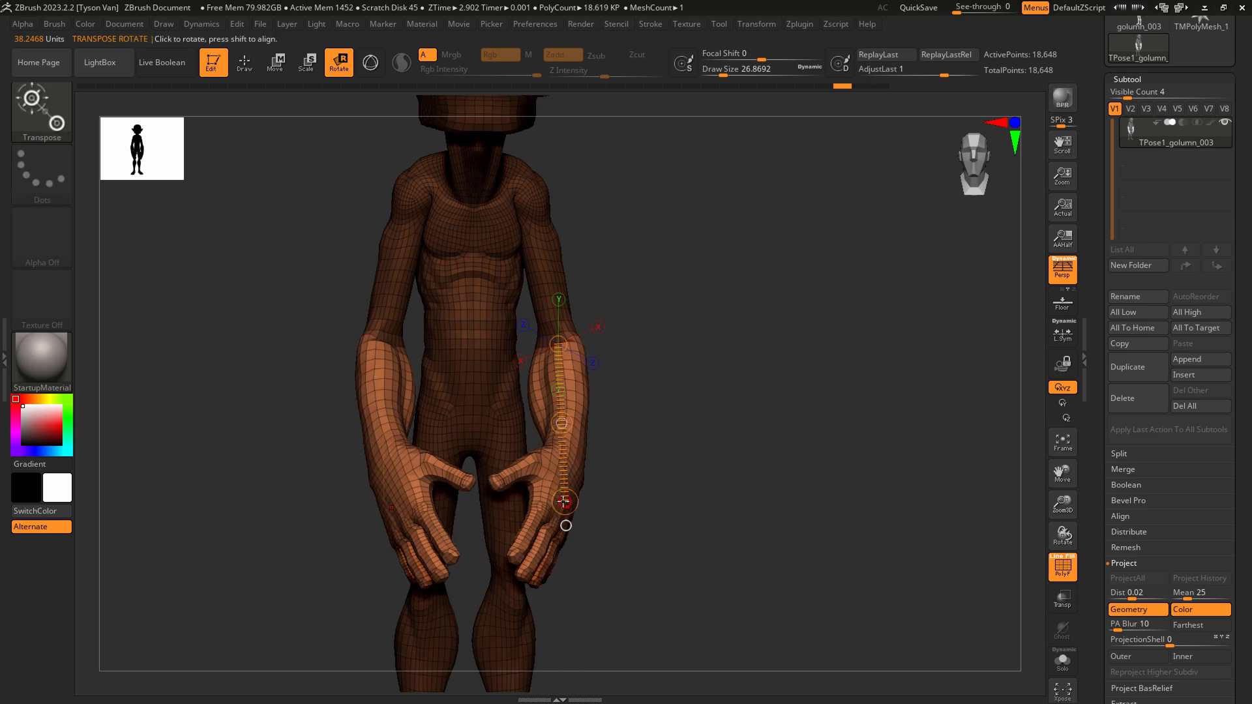
Rotate the forearms slightly outward from the elbows and spin them around their length.
{"action": "left_click_drag", "start_coordinate": [564, 502], "coordinate": [594, 501]}
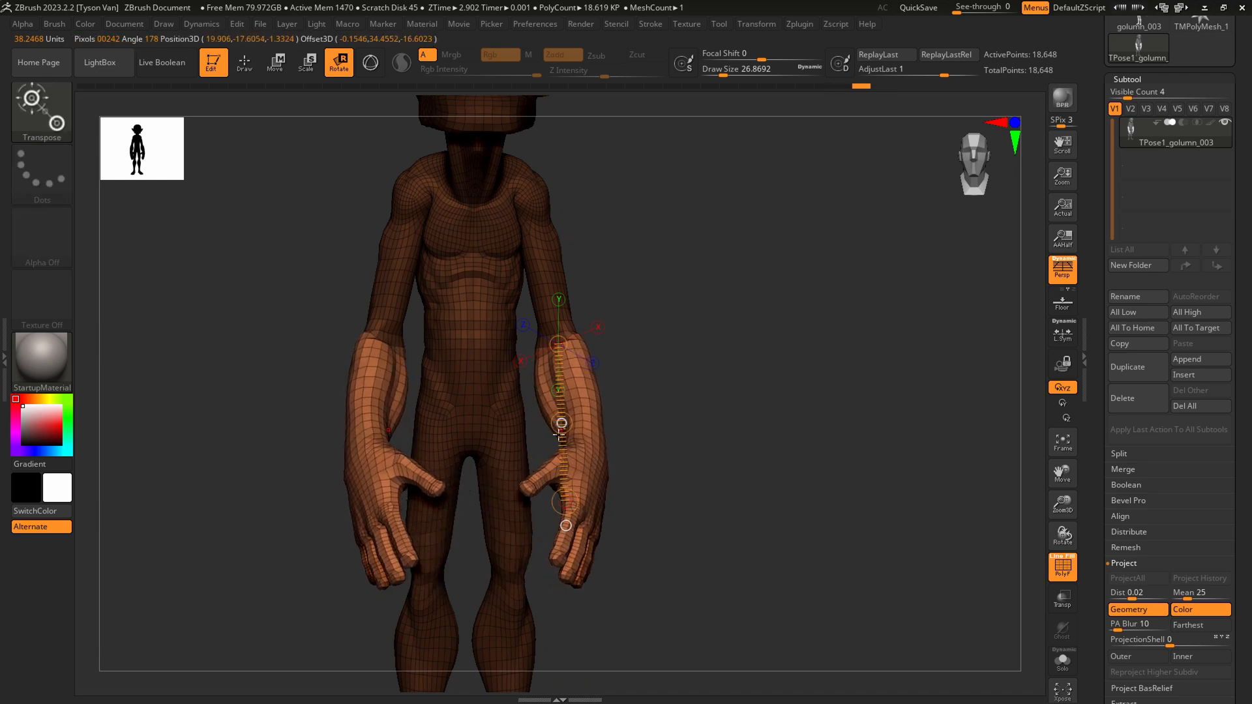
{"action": "left_click_drag", "start_coordinate": [560, 432], "coordinate": [573, 497]}
{"action": "right_click_drag", "start_coordinate": [561, 522], "coordinate": [521, 502]}
Blur the mask edge at the elbows and smooth the mesh on the inner side of the upper forearms.
{"action": "key", "text": "q"}
{"action": "mouse_move", "coordinate": [550, 354]}
{"action": "right_mouse_down"}
{"action": "mouse_move", "coordinate": [561, 355]}
{"action": "mouse_move", "coordinate": [549, 365]}
{"action": "mouse_move", "coordinate": [569, 391]}
{"action": "mouse_move", "coordinate": [570, 443]}
{"action": "right_mouse_up"}
{"action": "left_click", "coordinate": [541, 347], "text": "ctrl"}
{"action": "left_click_drag", "start_coordinate": [532, 356], "coordinate": [555, 329], "text": "shift"}
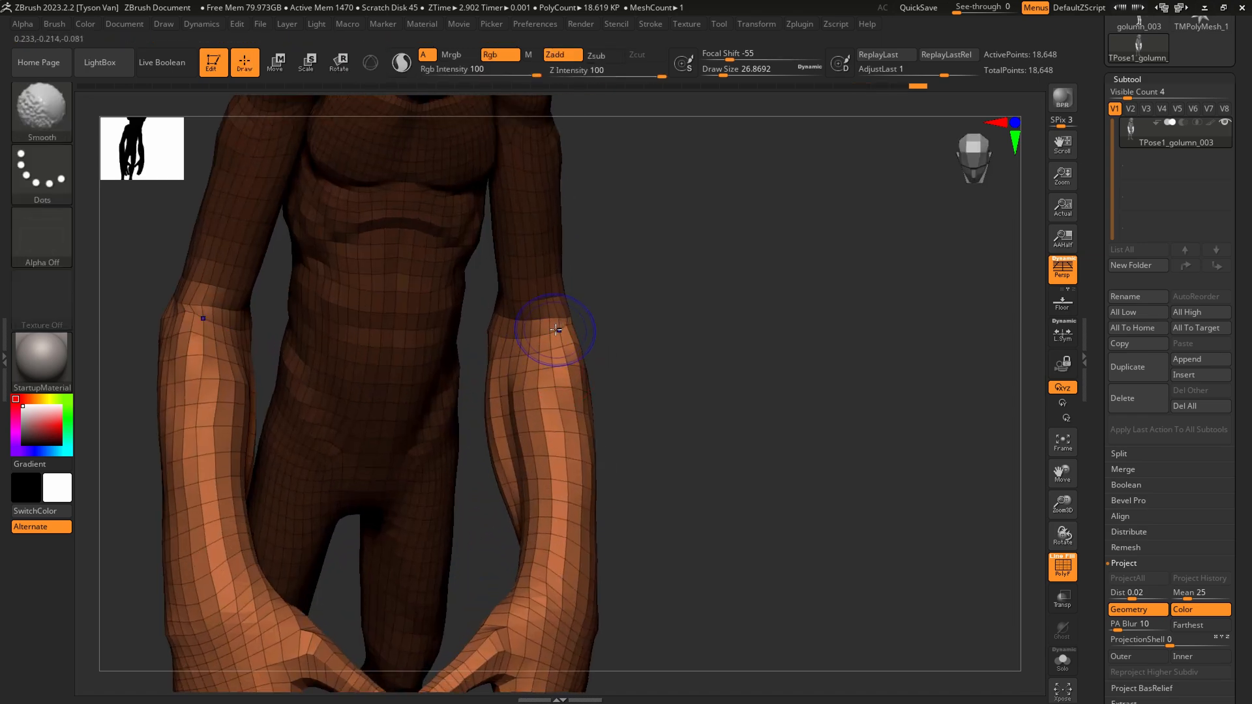
{"action": "key", "text": "ctrl+z"}
{"action": "left_click_drag", "start_coordinate": [521, 374], "coordinate": [534, 359], "text": "shift"}
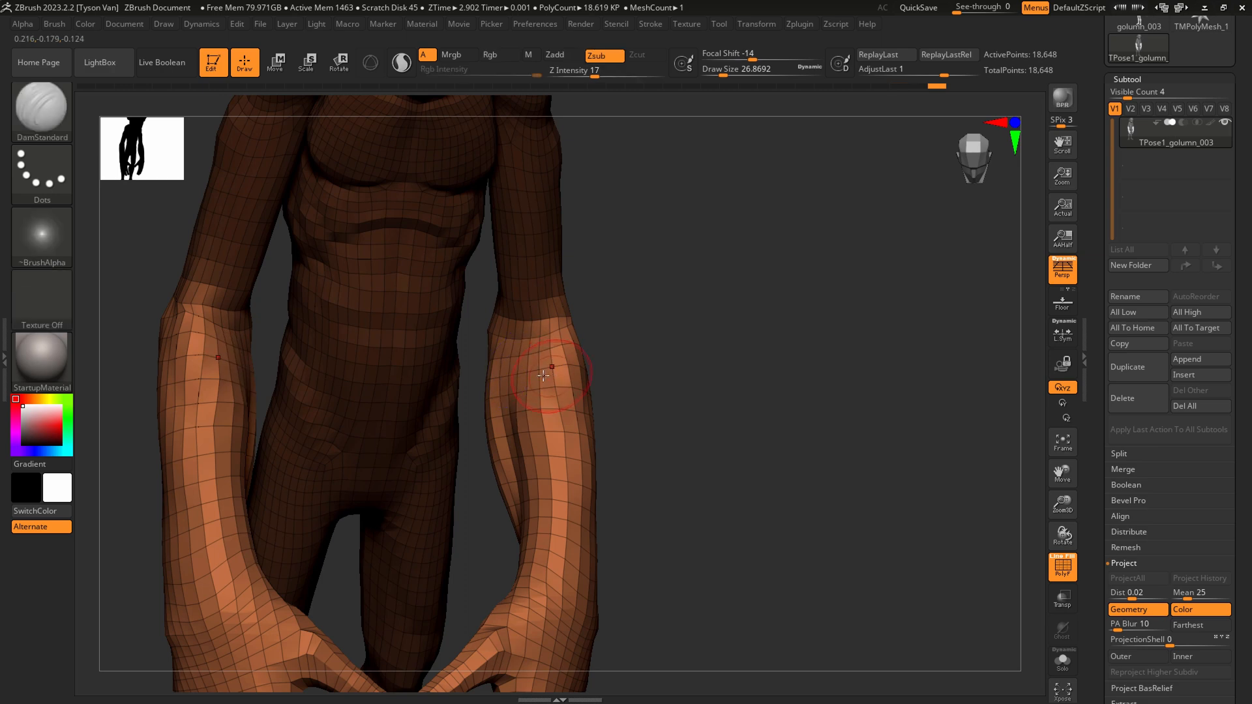
{"action": "right_click_drag", "start_coordinate": [551, 364], "coordinate": [541, 355]}
Set the draw size to about 33, select the SnakeHook brush, and smooth the elbow and upper forearm again.
{"action": "key", "text": "s"}
{"action": "left_click_drag", "start_coordinate": [537, 357], "coordinate": [540, 357]}
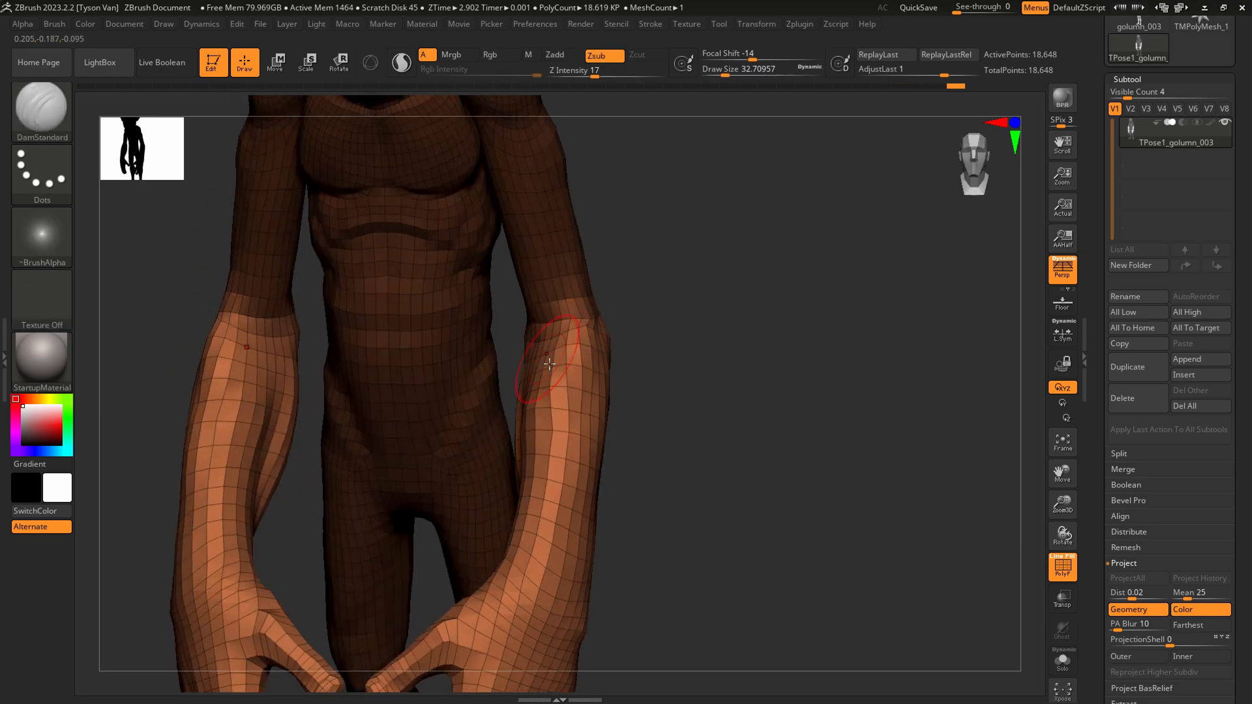
{"action": "key", "text": "b"}
{"action": "key", "text": "s"}
{"action": "key", "text": "h"}
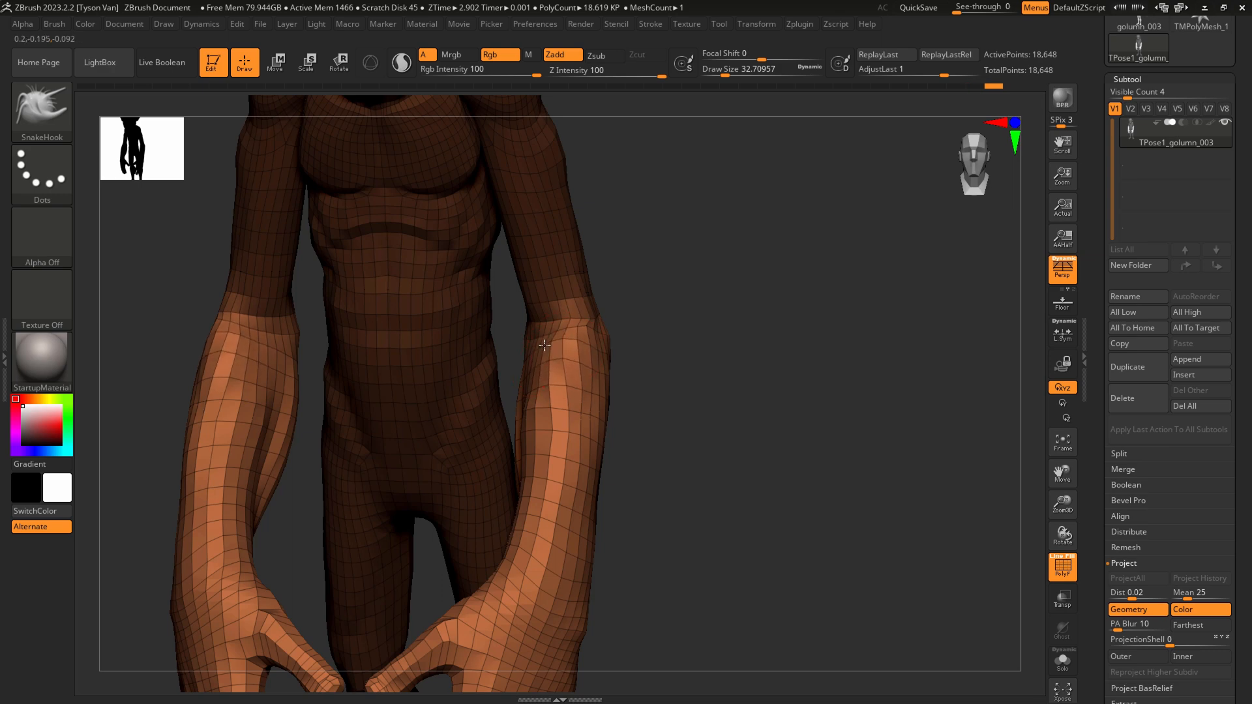
{"action": "mouse_move", "coordinate": [545, 347]}
{"action": "right_mouse_down"}
{"action": "mouse_move", "coordinate": [585, 352]}
{"action": "mouse_move", "coordinate": [578, 310]}
{"action": "right_mouse_up"}
{"action": "left_click_drag", "start_coordinate": [573, 312], "coordinate": [559, 316], "text": "shift"}
{"action": "left_click_drag", "start_coordinate": [530, 366], "coordinate": [541, 378], "text": "shift"}
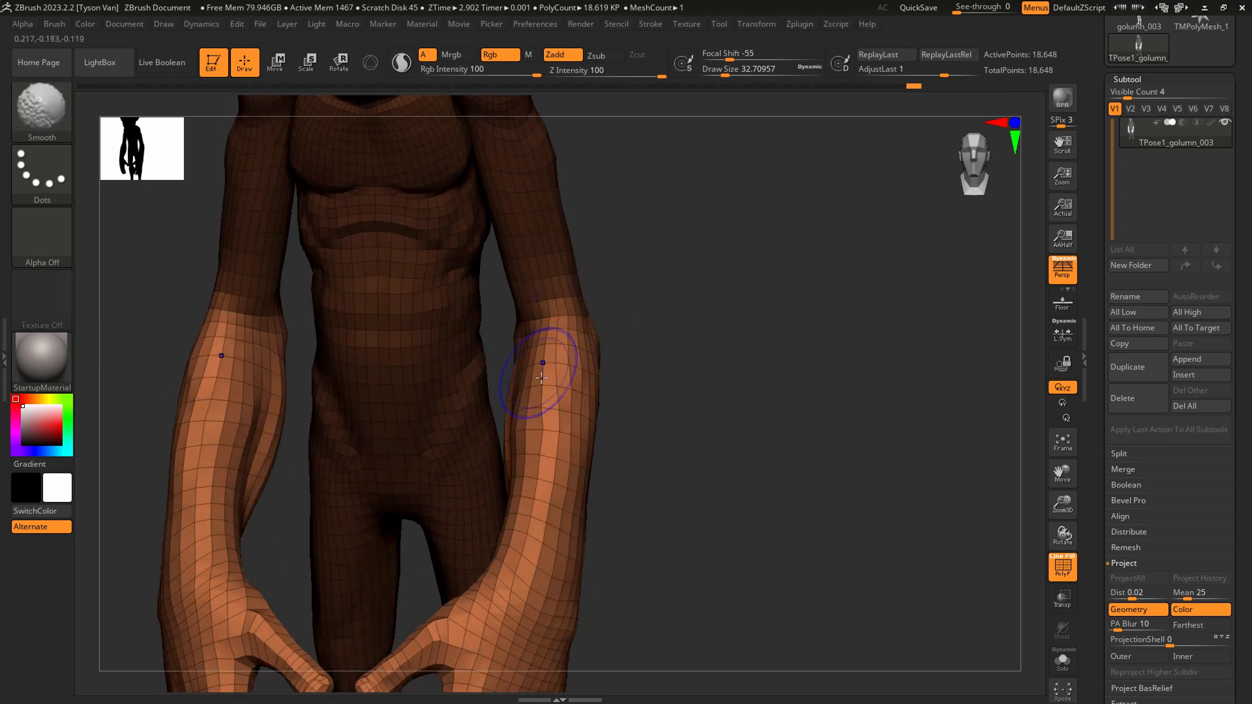
{"action": "right_click_drag", "start_coordinate": [571, 338], "coordinate": [553, 373]}
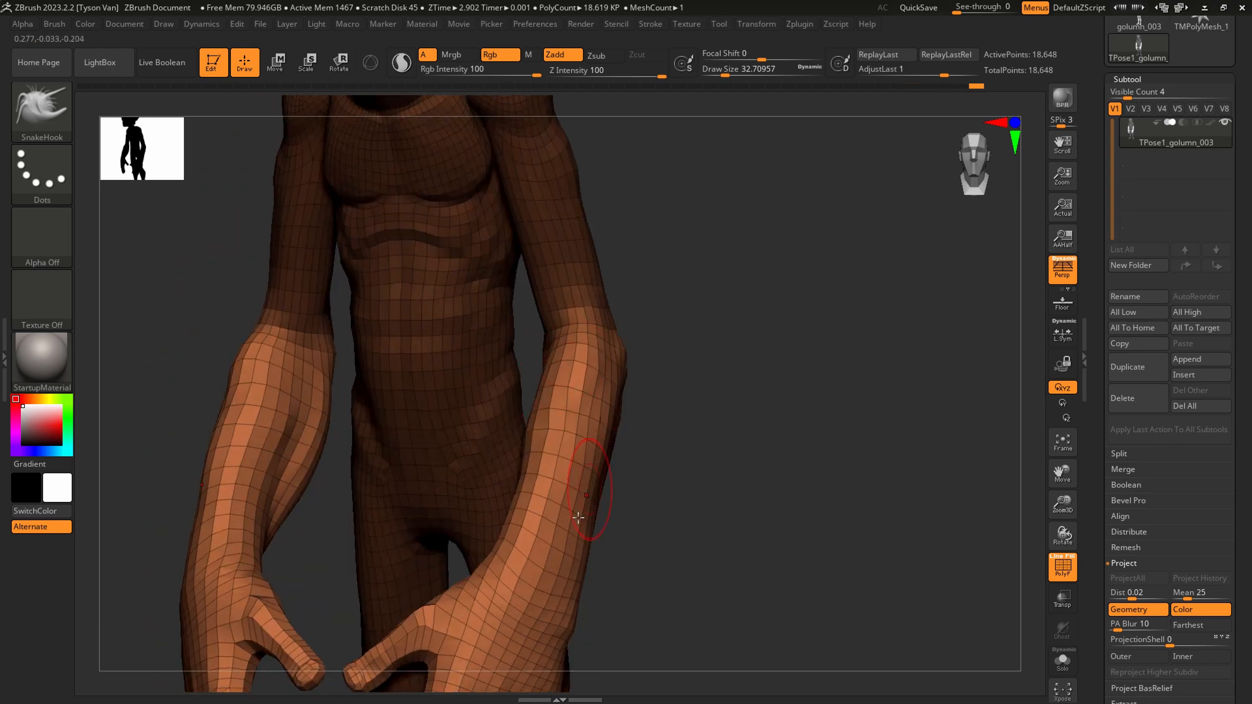
{"action": "mouse_move", "coordinate": [578, 517]}
{"action": "right_mouse_down"}
{"action": "mouse_move", "coordinate": [521, 519]}
{"action": "mouse_move", "coordinate": [464, 550]}
{"action": "mouse_move", "coordinate": [479, 359]}
{"action": "mouse_move", "coordinate": [535, 324]}
{"action": "mouse_move", "coordinate": [671, 515]}
{"action": "mouse_move", "coordinate": [582, 252]}
{"action": "mouse_move", "coordinate": [608, 375]}
{"action": "right_mouse_up"}
Extend the mask over the upper forearms with a blurred edge and spin the hands around the forearm axis.
{"action": "key", "text": "ctrl"}
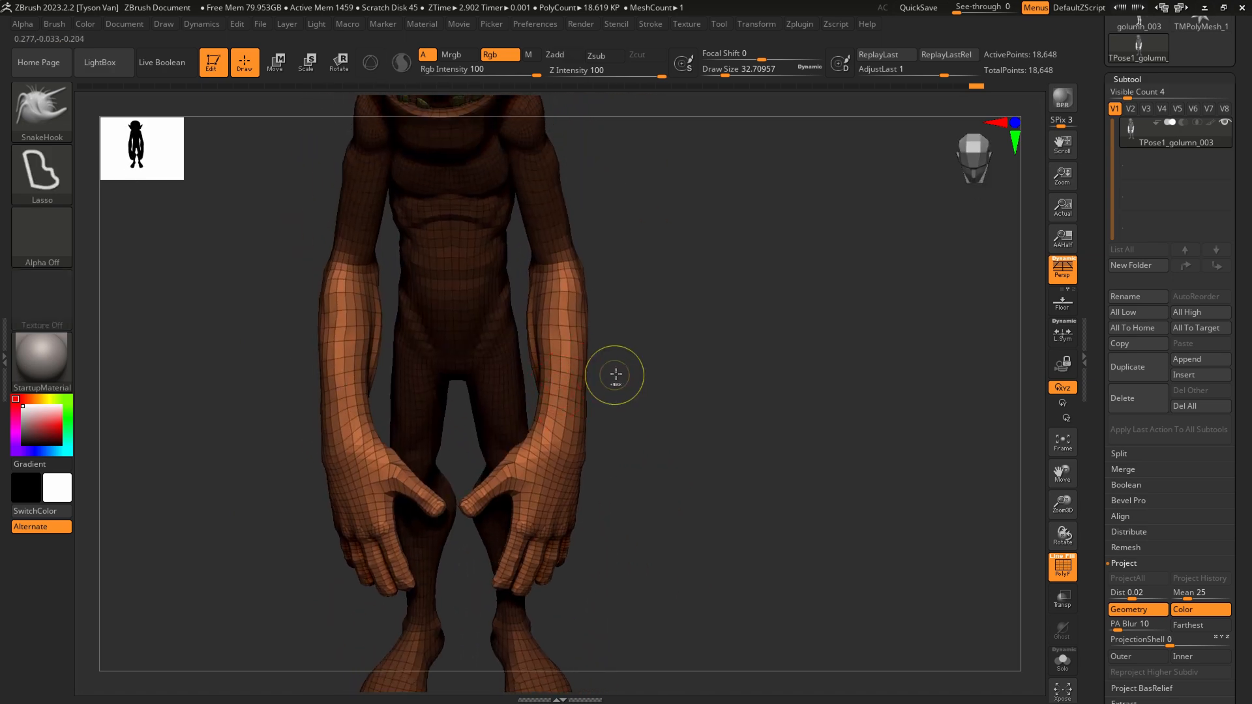
{"action": "mouse_move", "coordinate": [510, 375]}
{"action": "left_mouse_down", "text": "ctrl"}
{"action": "mouse_move", "coordinate": [619, 156]}
{"action": "mouse_move", "coordinate": [796, 326]}
{"action": "mouse_move", "coordinate": [727, 427]}
{"action": "mouse_move", "coordinate": [565, 414]}
{"action": "left_mouse_up", "text": "ctrl"}
{"action": "left_click", "coordinate": [564, 414], "text": "ctrl"}
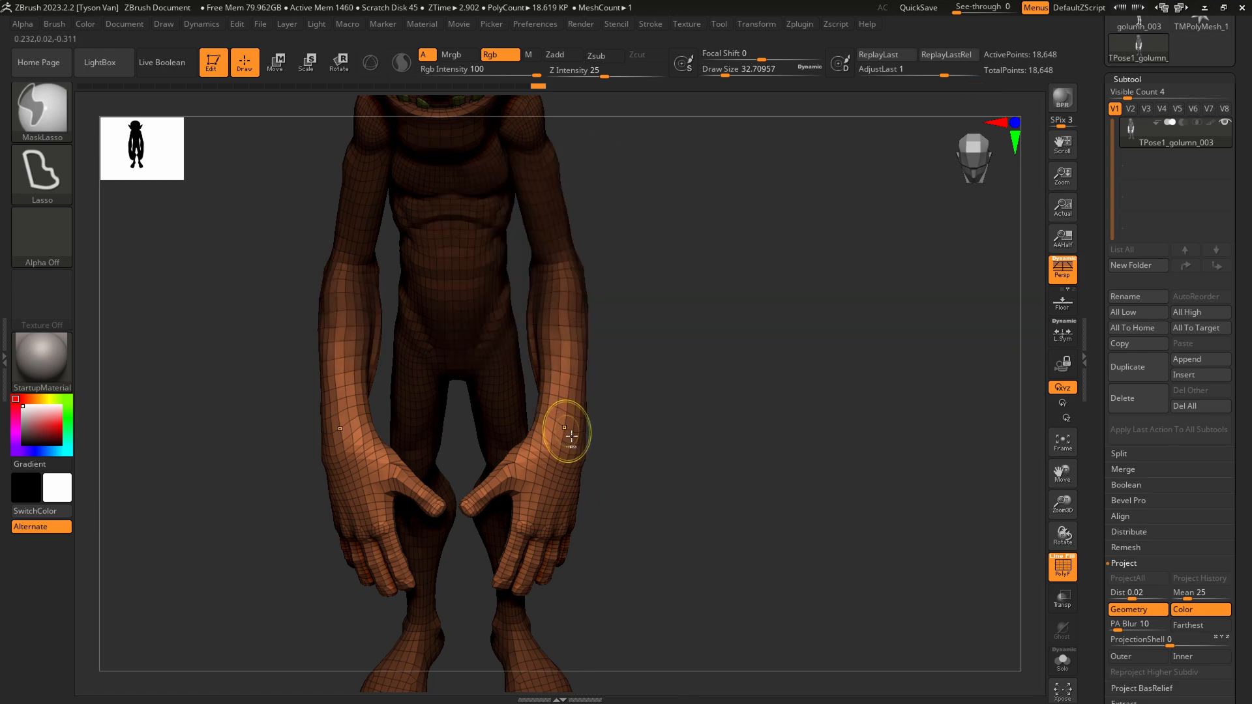
{"action": "mouse_move", "coordinate": [652, 417]}
{"action": "left_mouse_down"}
{"action": "mouse_move", "coordinate": [581, 339]}
{"action": "mouse_move", "coordinate": [519, 240]}
{"action": "mouse_move", "coordinate": [590, 274]}
{"action": "left_mouse_up"}
{"action": "left_click", "coordinate": [339, 64]}
{"action": "mouse_move", "coordinate": [630, 388]}
{"action": "left_mouse_down"}
{"action": "mouse_move", "coordinate": [542, 479]}
{"action": "mouse_move", "coordinate": [533, 508]}
{"action": "mouse_move", "coordinate": [630, 493]}
{"action": "left_mouse_up"}
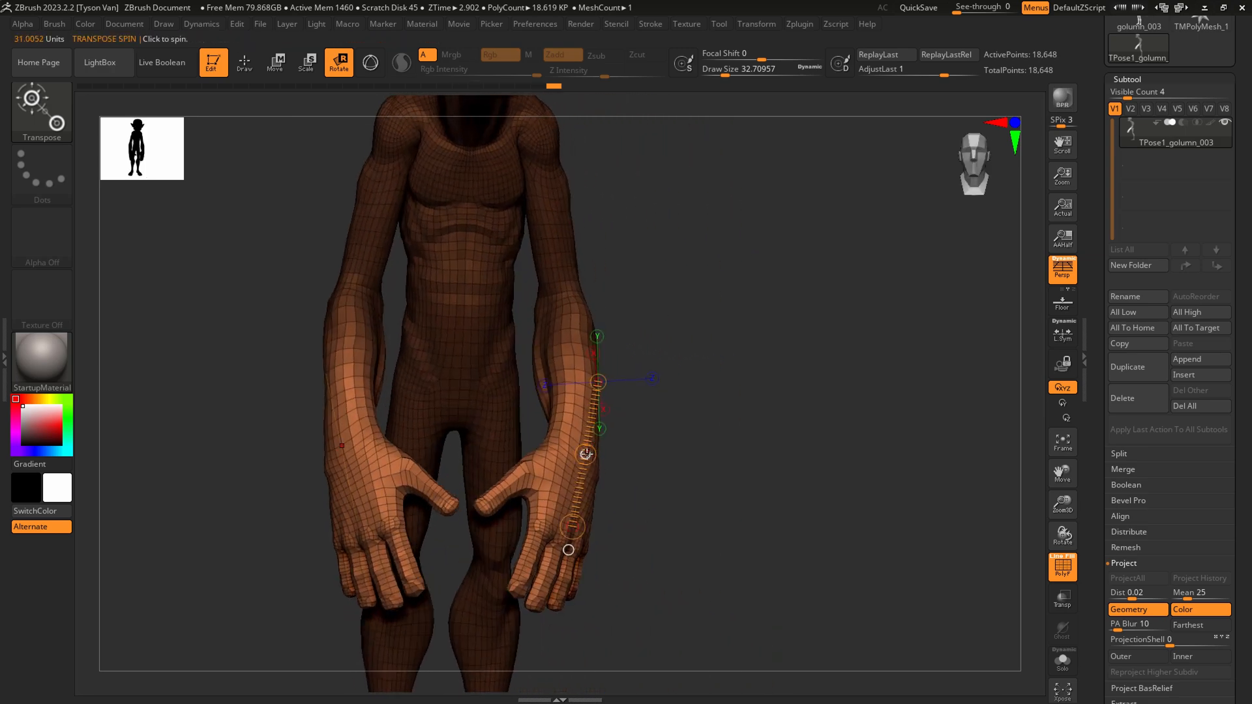
{"action": "left_click_drag", "start_coordinate": [585, 454], "coordinate": [567, 453]}
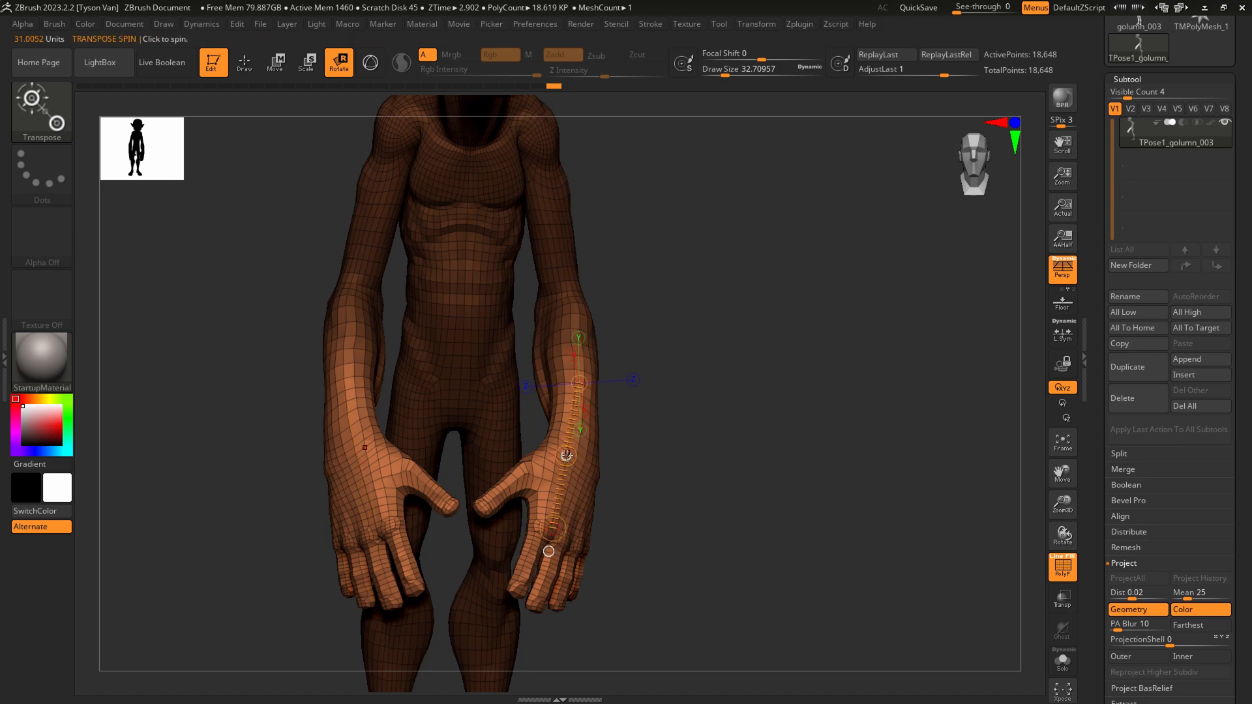
{"action": "left_click_drag", "start_coordinate": [569, 456], "coordinate": [523, 483]}
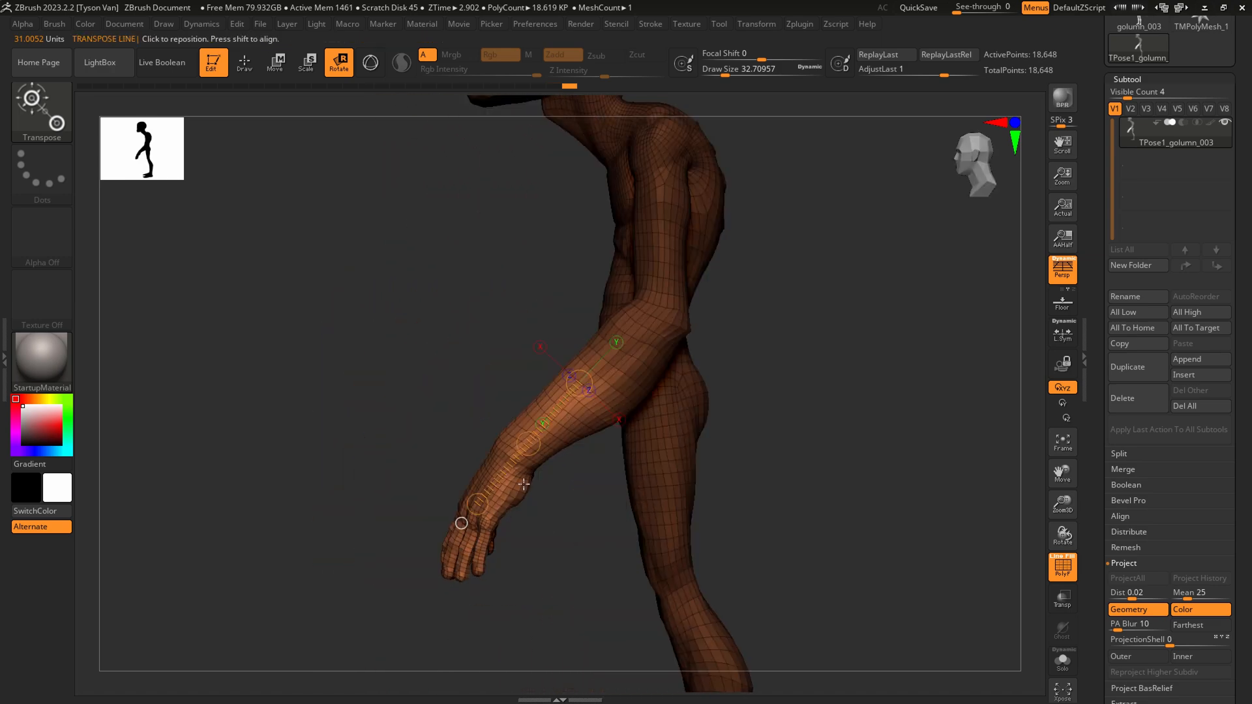
Clear the mask and compare the arm pose with the reference drawing in Clip Studio Paint.
{"action": "left_click_drag", "start_coordinate": [766, 408], "coordinate": [794, 447], "text": "ctrl"}
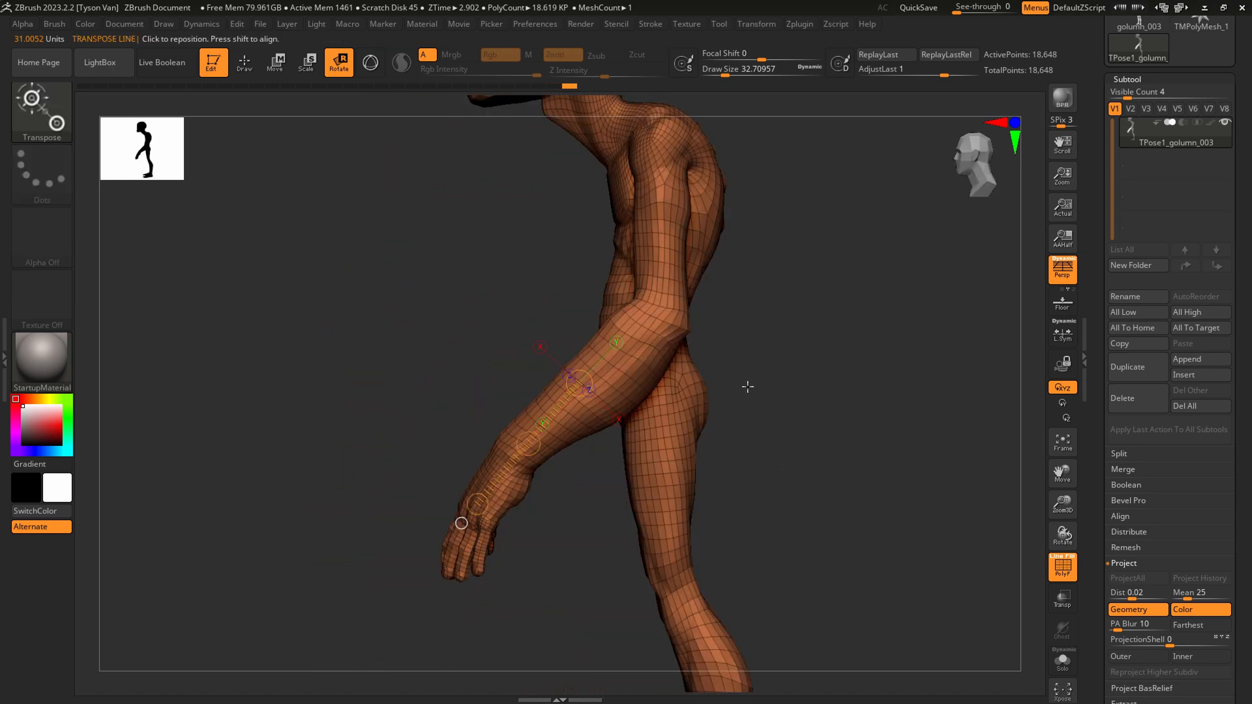
{"action": "key", "text": "alt+Tab"}
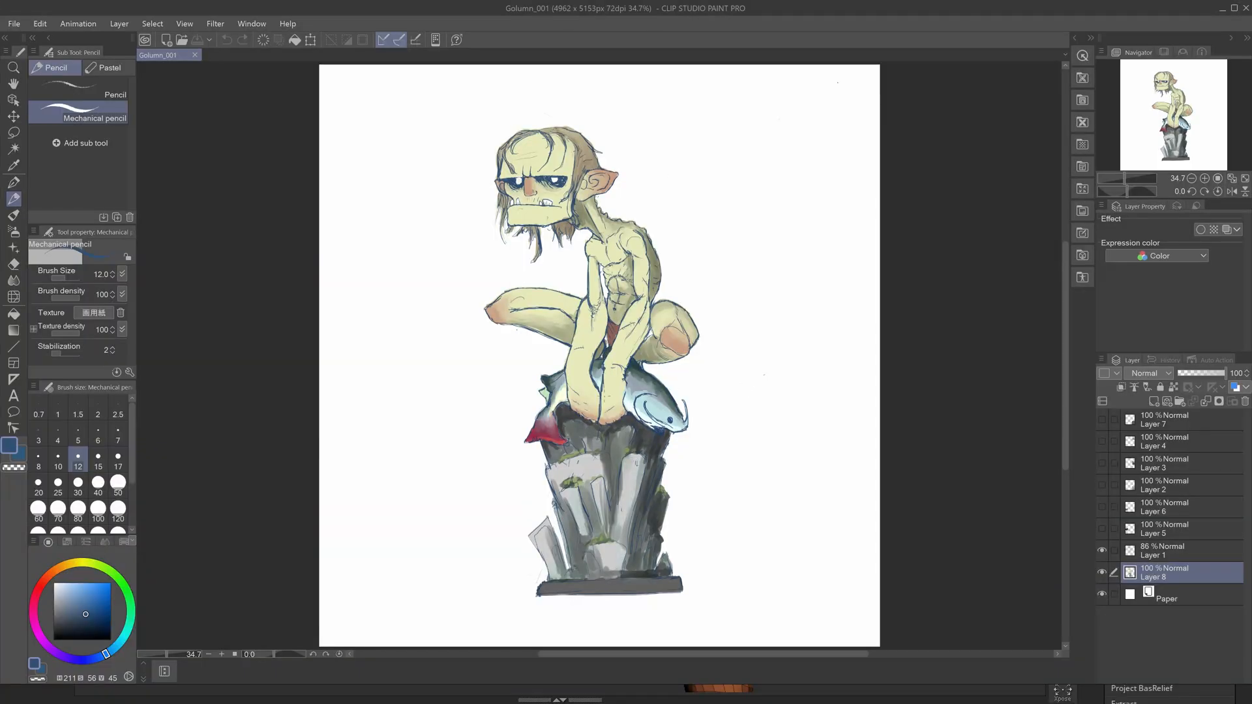
{"action": "key", "text": "alt+Tab"}
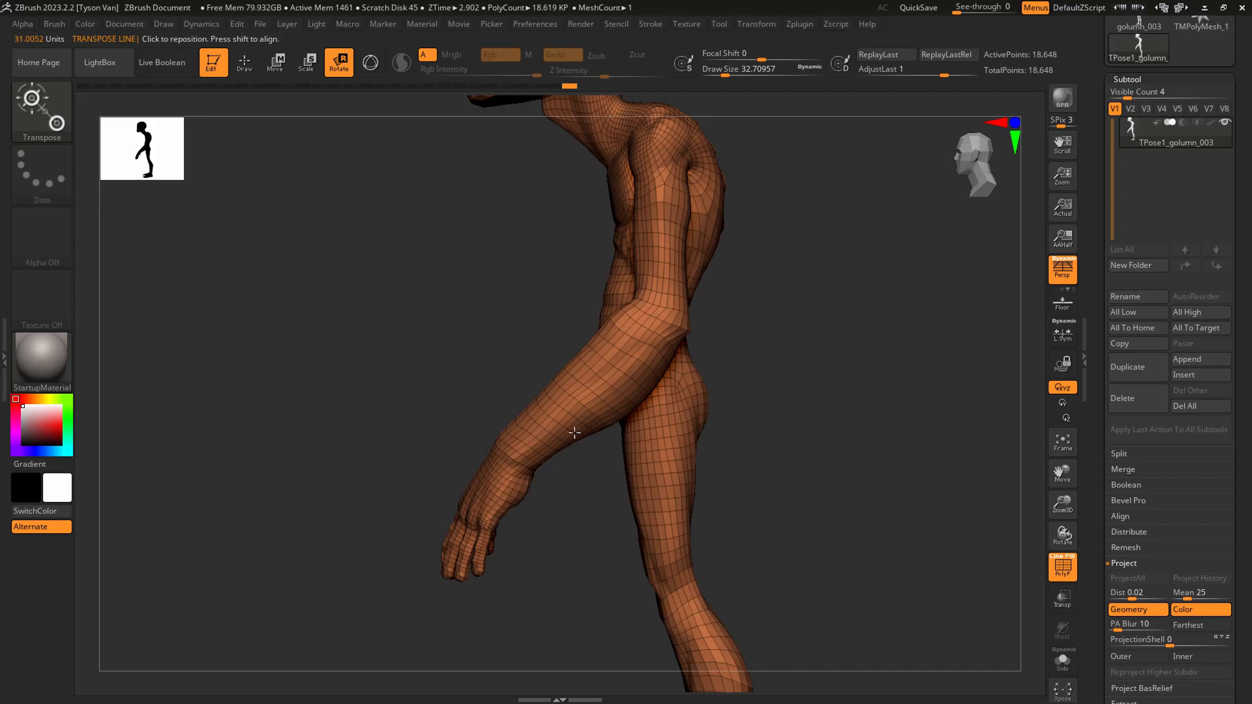
Mask everything except the thumbs with the Transpose line and rotate the thumbs down toward the fingers.
{"action": "left_click_drag", "start_coordinate": [600, 488], "coordinate": [691, 490]}
{"action": "key", "text": "q"}
{"action": "mouse_move", "coordinate": [509, 493]}
{"action": "right_mouse_down"}
{"action": "mouse_move", "coordinate": [545, 486]}
{"action": "mouse_move", "coordinate": [562, 505]}
{"action": "right_mouse_up"}
{"action": "left_click", "coordinate": [339, 63]}
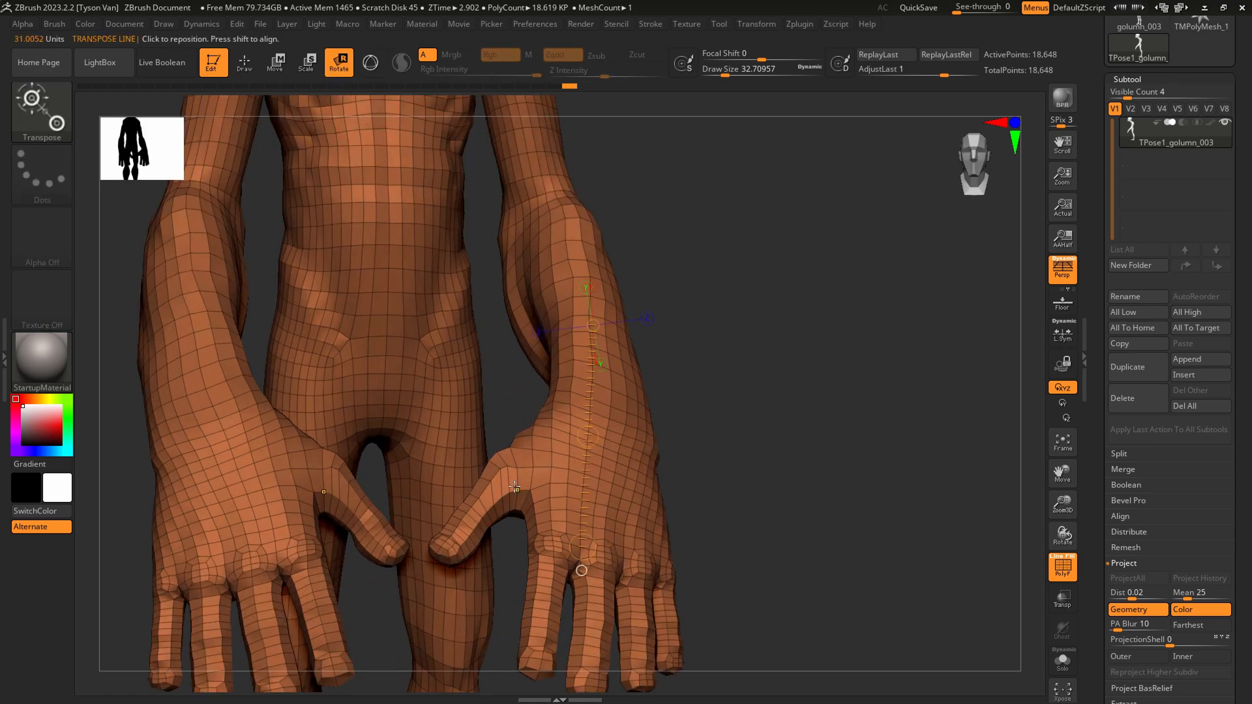
{"action": "mouse_move", "coordinate": [528, 459]}
{"action": "left_mouse_down", "text": "ctrl"}
{"action": "mouse_move", "coordinate": [485, 498]}
{"action": "mouse_move", "coordinate": [498, 485]}
{"action": "left_mouse_up", "text": "ctrl"}
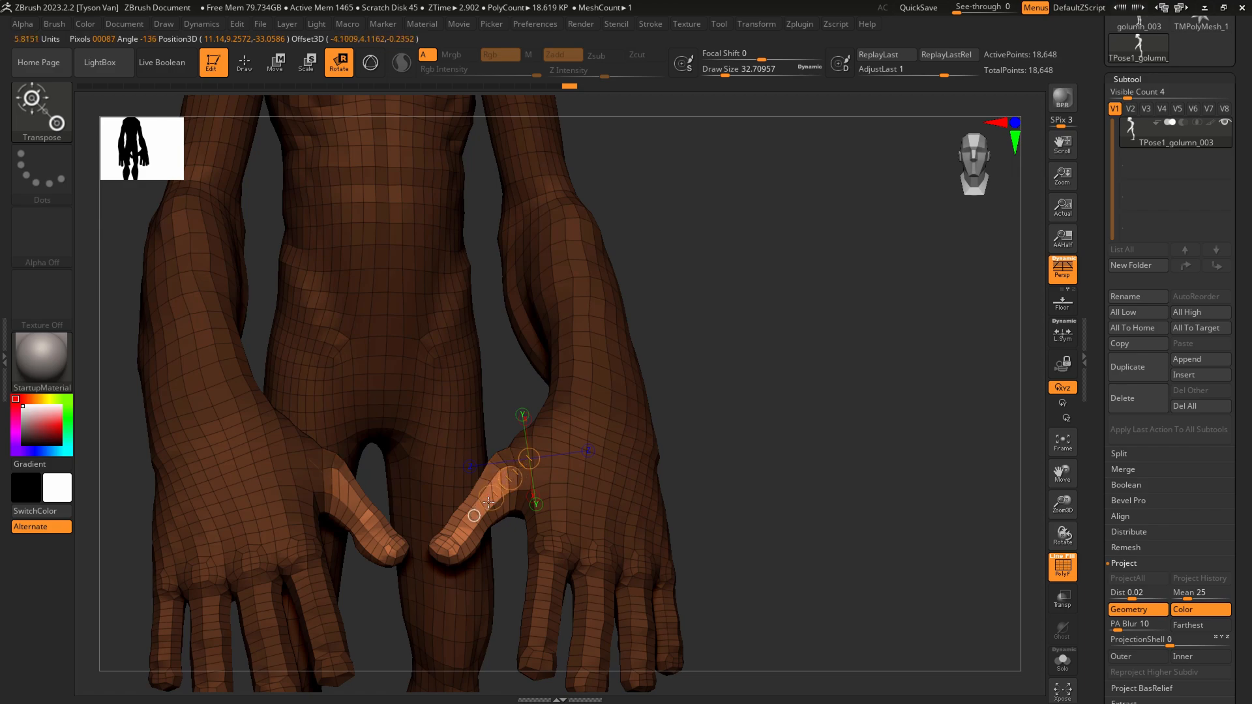
{"action": "right_click_drag", "start_coordinate": [517, 419], "coordinate": [537, 541]}
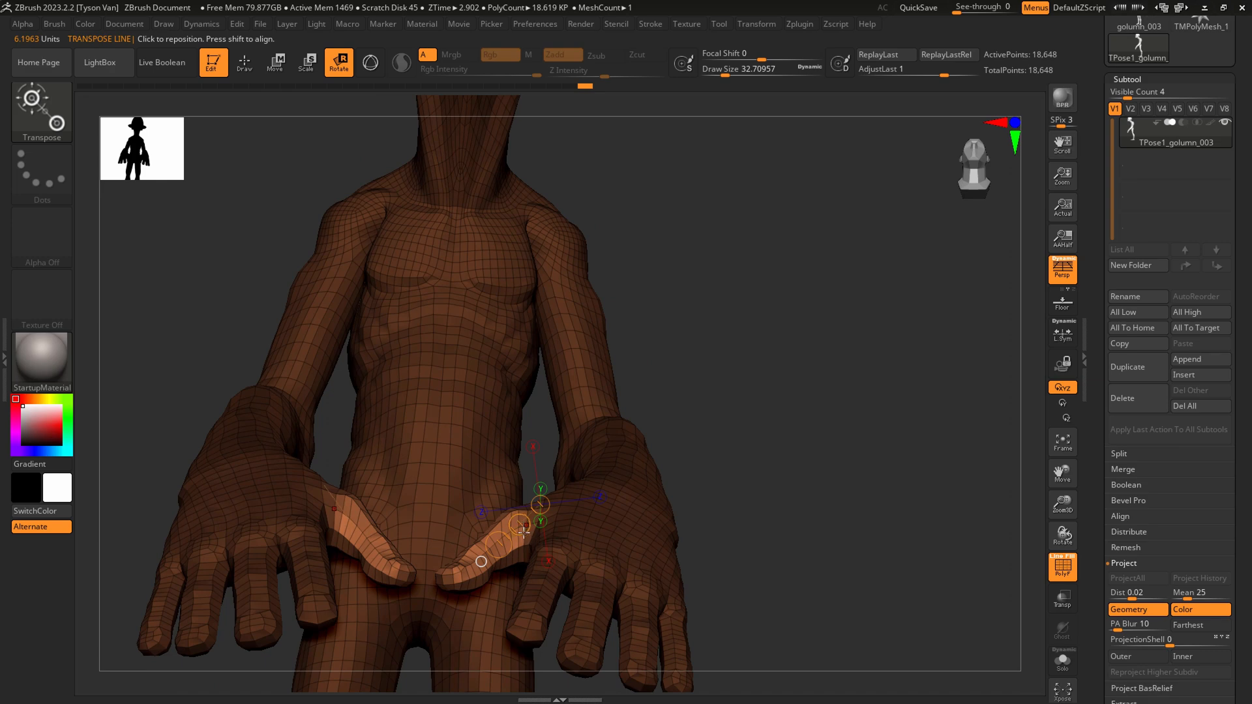
{"action": "right_click_drag", "start_coordinate": [467, 589], "coordinate": [463, 529]}
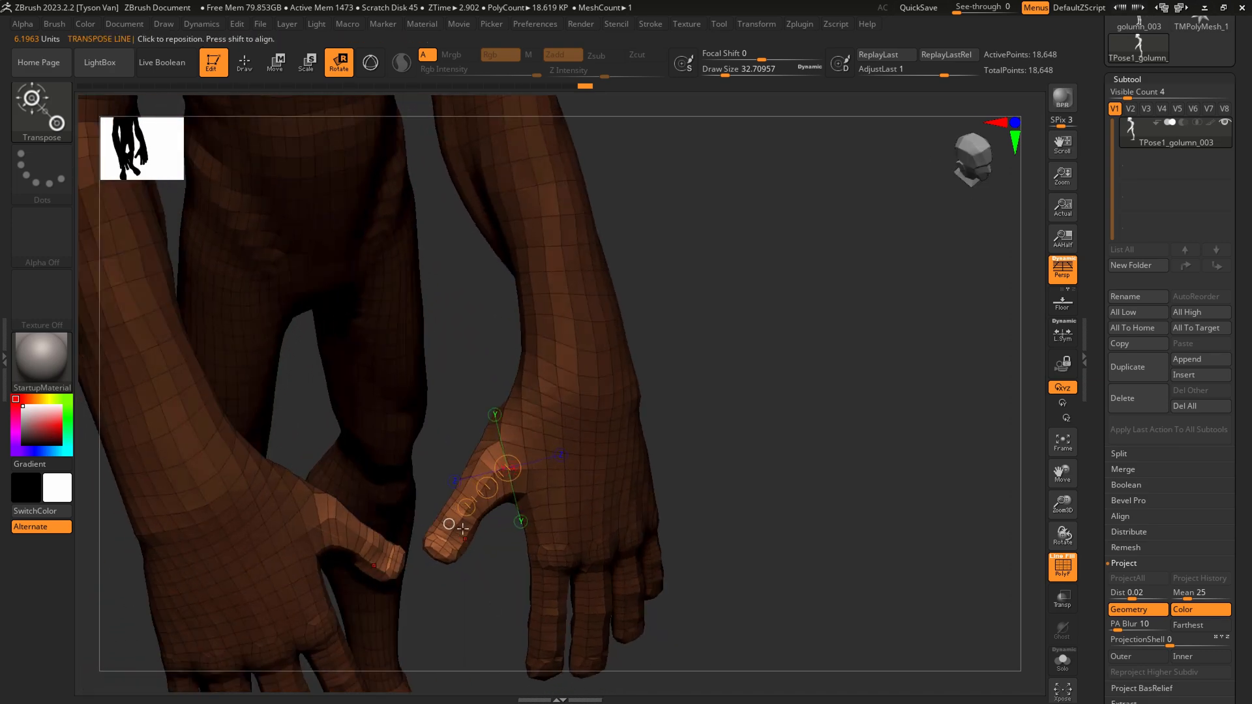
{"action": "left_click_drag", "start_coordinate": [467, 504], "coordinate": [502, 533]}
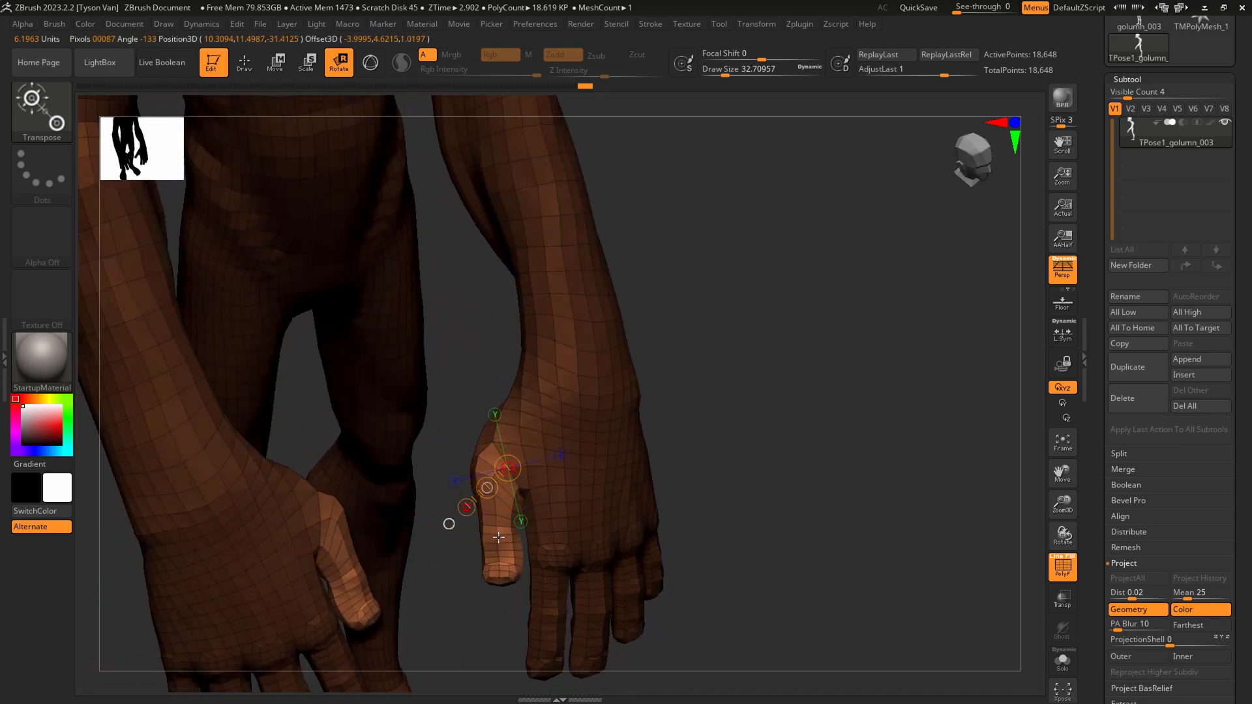
Touch up the gap between thumb and palm with the SnakeHook brush and clear the mask.
{"action": "key", "text": "q"}
{"action": "right_click_drag", "start_coordinate": [498, 536], "coordinate": [478, 460]}
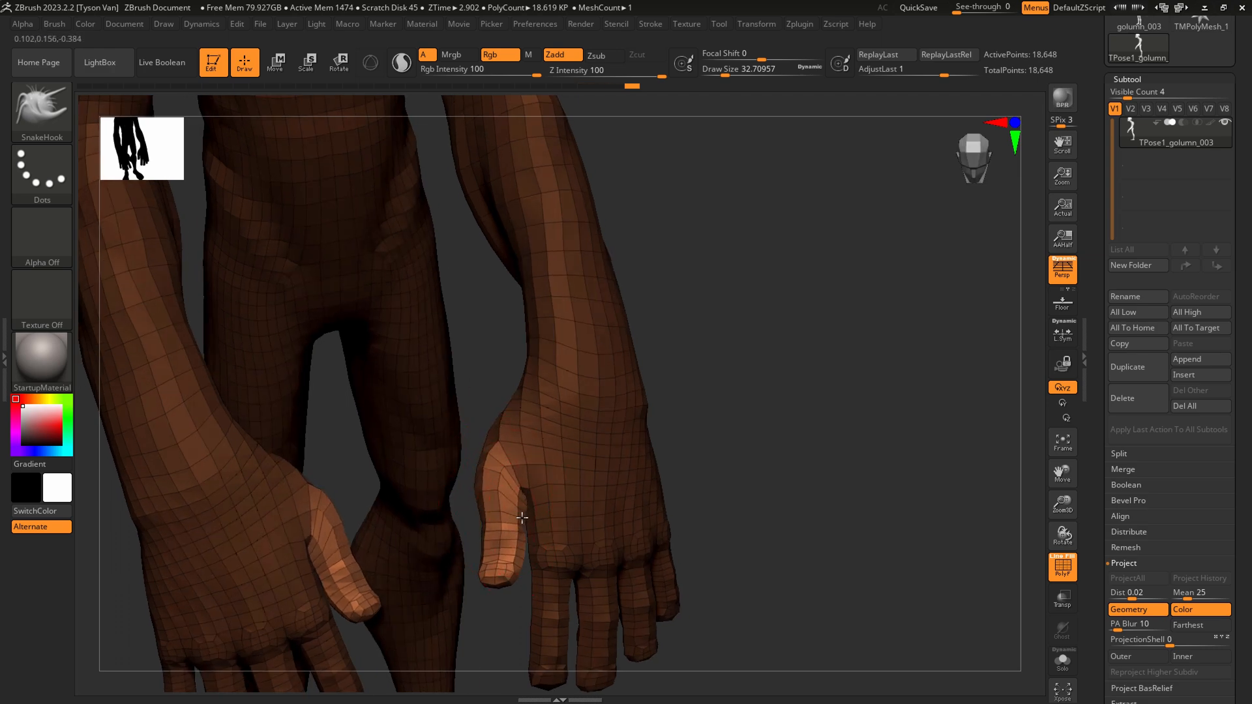
{"action": "left_click_drag", "start_coordinate": [522, 518], "coordinate": [524, 516]}
{"action": "mouse_move", "coordinate": [573, 515]}
{"action": "right_mouse_down"}
{"action": "mouse_move", "coordinate": [550, 507]}
{"action": "mouse_move", "coordinate": [610, 501]}
{"action": "right_mouse_up"}
{"action": "left_click_drag", "start_coordinate": [732, 512], "coordinate": [788, 477], "text": "ctrl"}
Mask everything above the elbows with the Transpose line in Rotate mode and lay the line from the elbow to the hand.
{"action": "mouse_move", "coordinate": [691, 515]}
{"action": "right_mouse_down"}
{"action": "mouse_move", "coordinate": [613, 557]}
{"action": "mouse_move", "coordinate": [628, 343]}
{"action": "right_mouse_up"}
{"action": "key", "text": "r"}
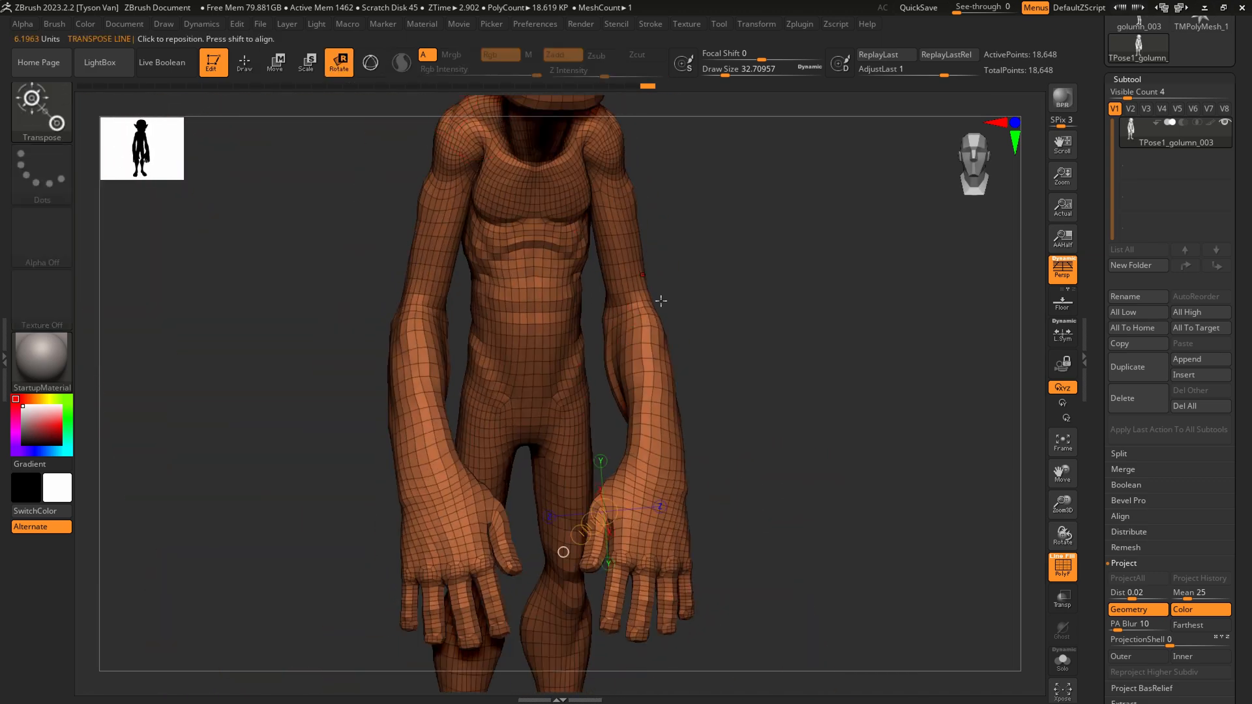
{"action": "left_click_drag", "start_coordinate": [613, 297], "coordinate": [618, 352], "text": "ctrl"}
{"action": "right_click_drag", "start_coordinate": [663, 370], "coordinate": [749, 365]}
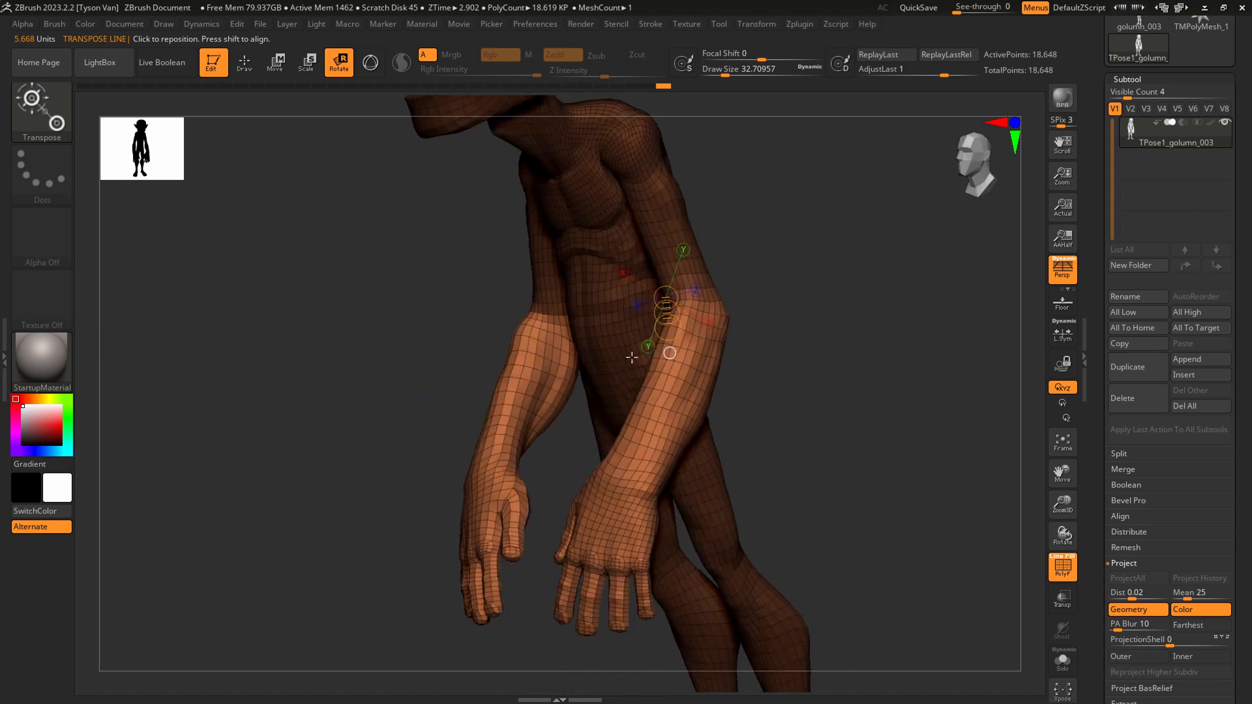
{"action": "left_click_drag", "start_coordinate": [684, 310], "coordinate": [623, 539]}
{"action": "right_click_drag", "start_coordinate": [668, 503], "coordinate": [690, 500], "text": "shift"}
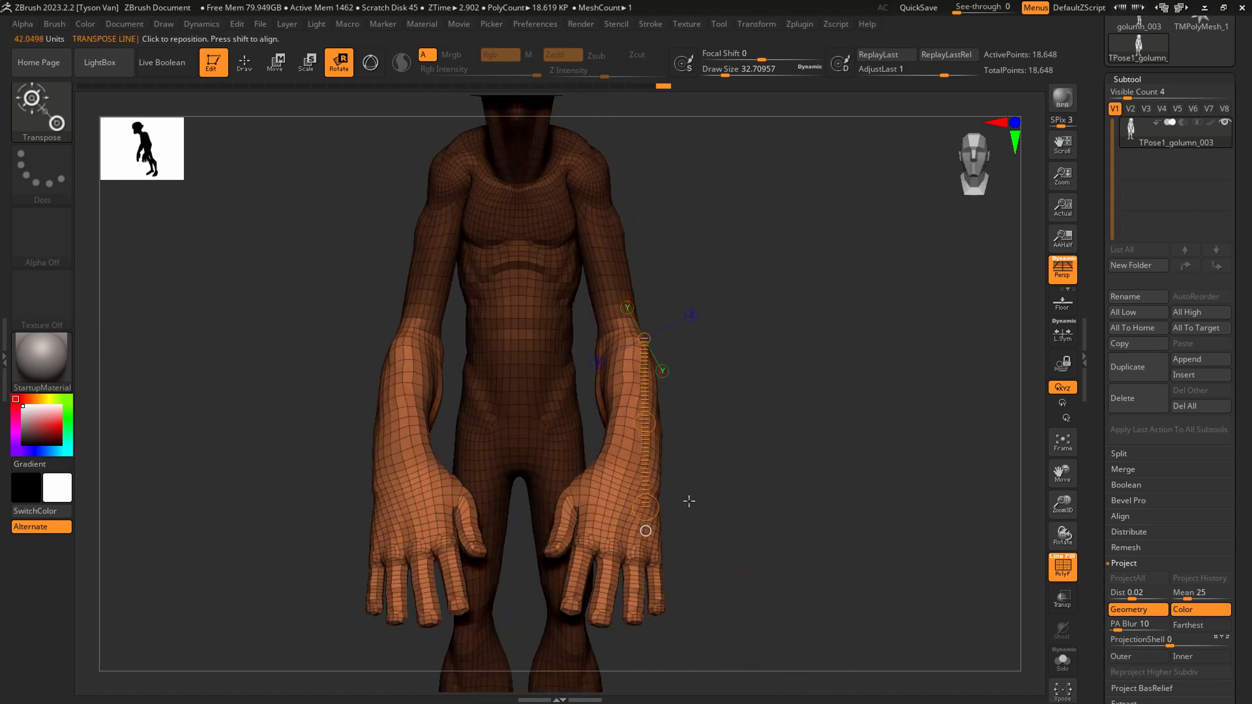
Rotate the forearms about the elbows to bring the hands inward in front of the body, and clear the mask.
{"action": "mouse_move", "coordinate": [646, 501]}
{"action": "left_mouse_down"}
{"action": "mouse_move", "coordinate": [624, 543]}
{"action": "mouse_move", "coordinate": [648, 526]}
{"action": "left_mouse_up"}
{"action": "right_click_drag", "start_coordinate": [648, 525], "coordinate": [656, 518]}
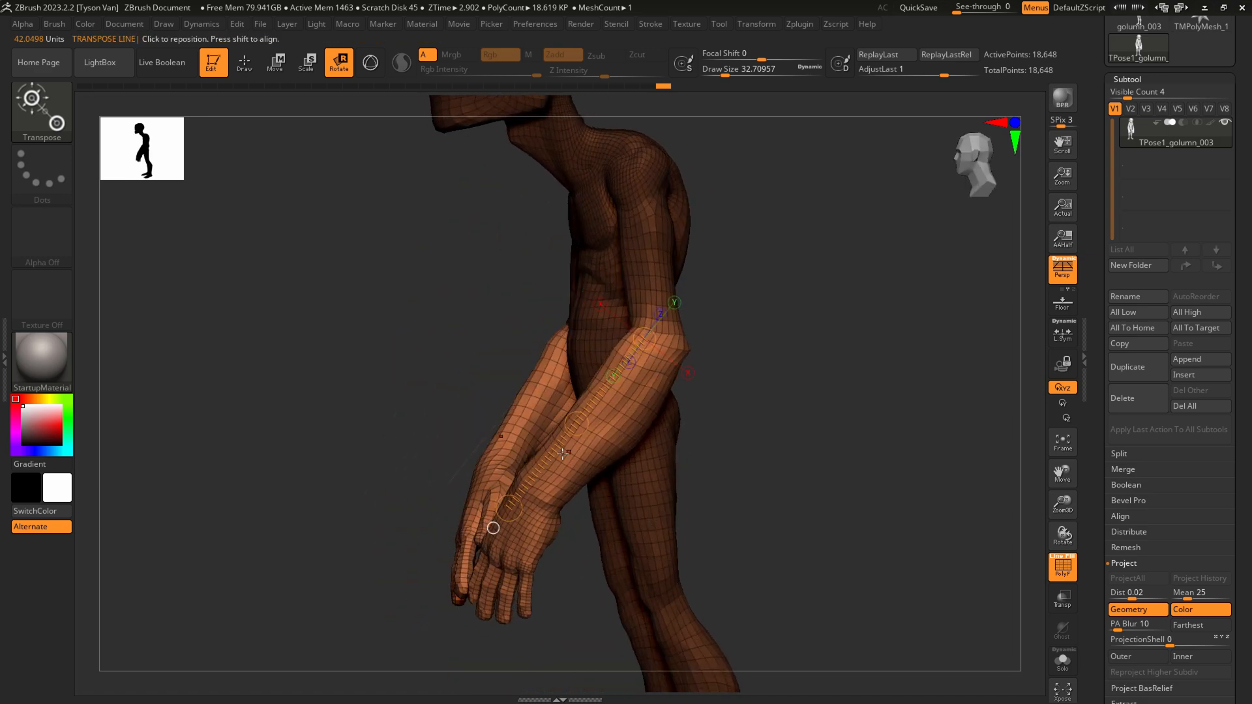
{"action": "left_click_drag", "start_coordinate": [509, 508], "coordinate": [523, 532]}
{"action": "right_click_drag", "start_coordinate": [523, 531], "coordinate": [550, 529]}
{"action": "left_click_drag", "start_coordinate": [550, 528], "coordinate": [559, 512]}
{"action": "right_click_drag", "start_coordinate": [559, 512], "coordinate": [536, 516]}
{"action": "key", "text": "q"}
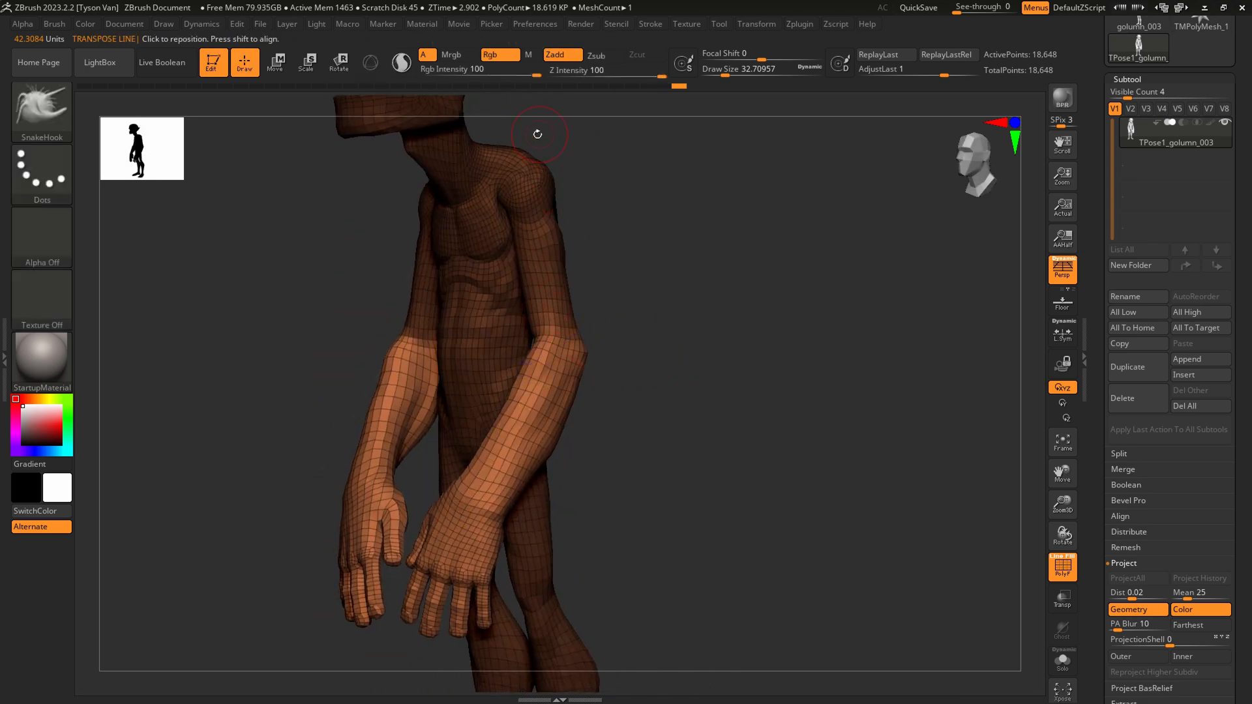
{"action": "left_click_drag", "start_coordinate": [705, 305], "coordinate": [719, 329], "text": "ctrl"}
Reshape the front shoulder crease and lower the slope between neck and shoulder with the SnakeHook brush, raising the Draw Size to about 83.
{"action": "right_click_drag", "start_coordinate": [560, 260], "coordinate": [557, 354], "text": "alt"}
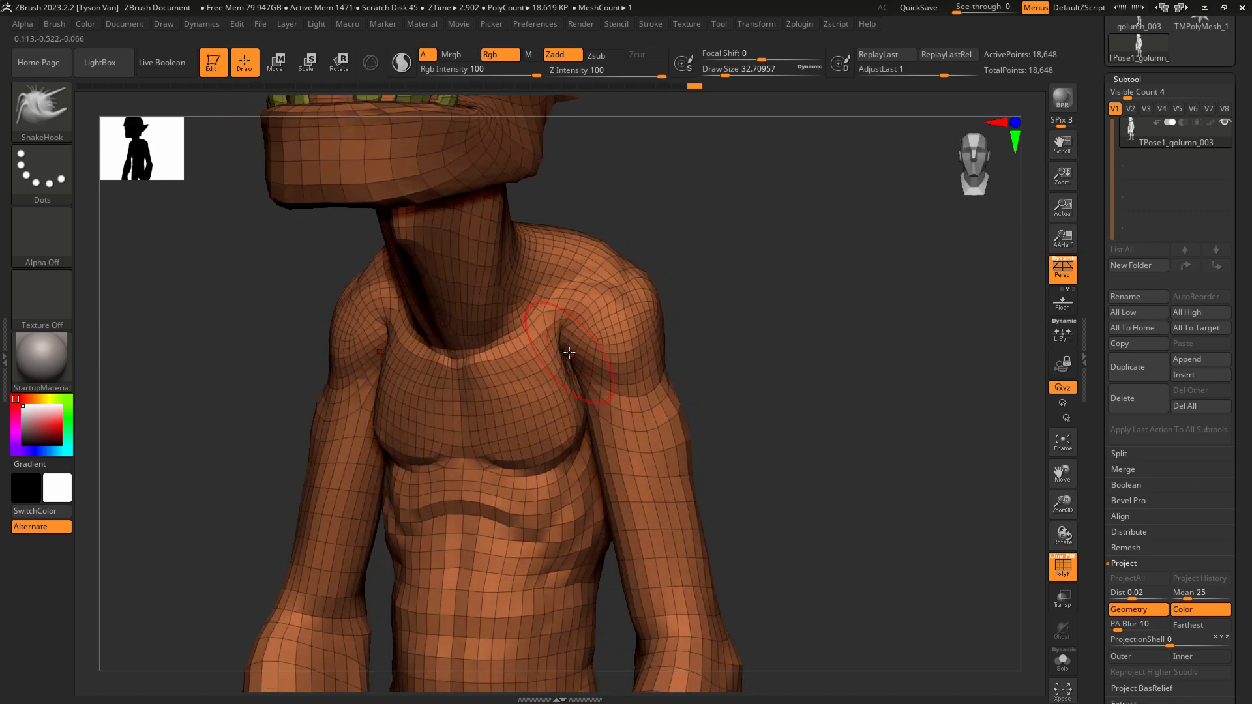
{"action": "mouse_move", "coordinate": [560, 345]}
{"action": "left_mouse_down"}
{"action": "mouse_move", "coordinate": [575, 353]}
{"action": "mouse_move", "coordinate": [575, 307]}
{"action": "left_mouse_up"}
{"action": "key", "text": "s"}
{"action": "key", "text": "s"}
{"action": "left_click_drag", "start_coordinate": [641, 275], "coordinate": [636, 275]}
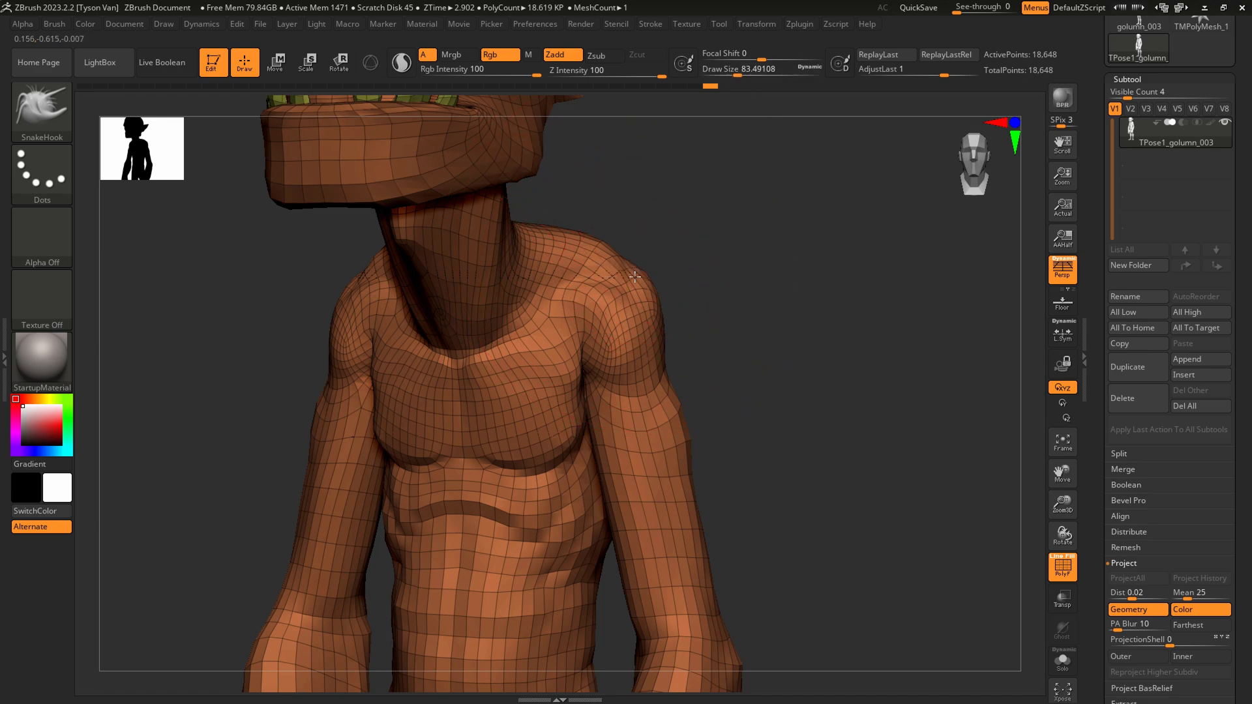
{"action": "mouse_move", "coordinate": [588, 237]}
{"action": "left_mouse_down"}
{"action": "mouse_move", "coordinate": [601, 275]}
{"action": "mouse_move", "coordinate": [631, 293]}
{"action": "left_mouse_up"}
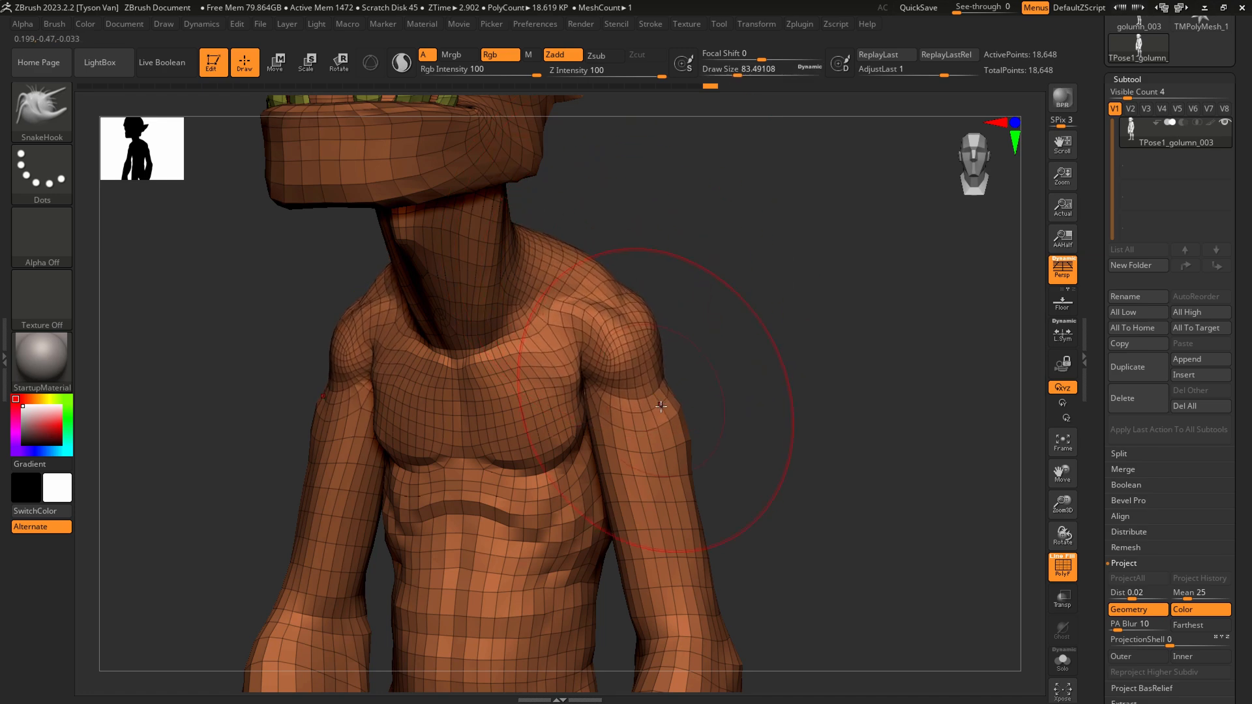
Pull the shoulder and front armpit into shape with SnakeHook and smooth the chest-to-shoulder crease at a Draw Size of about 23.
{"action": "right_click_drag", "start_coordinate": [637, 400], "coordinate": [649, 403]}
{"action": "key", "text": "s"}
{"action": "left_click_drag", "start_coordinate": [635, 398], "coordinate": [629, 399]}
{"action": "mouse_move", "coordinate": [611, 373]}
{"action": "left_mouse_down"}
{"action": "mouse_move", "coordinate": [567, 427]}
{"action": "mouse_move", "coordinate": [581, 403]}
{"action": "left_mouse_up"}
{"action": "key", "text": "s"}
{"action": "key", "text": "s"}
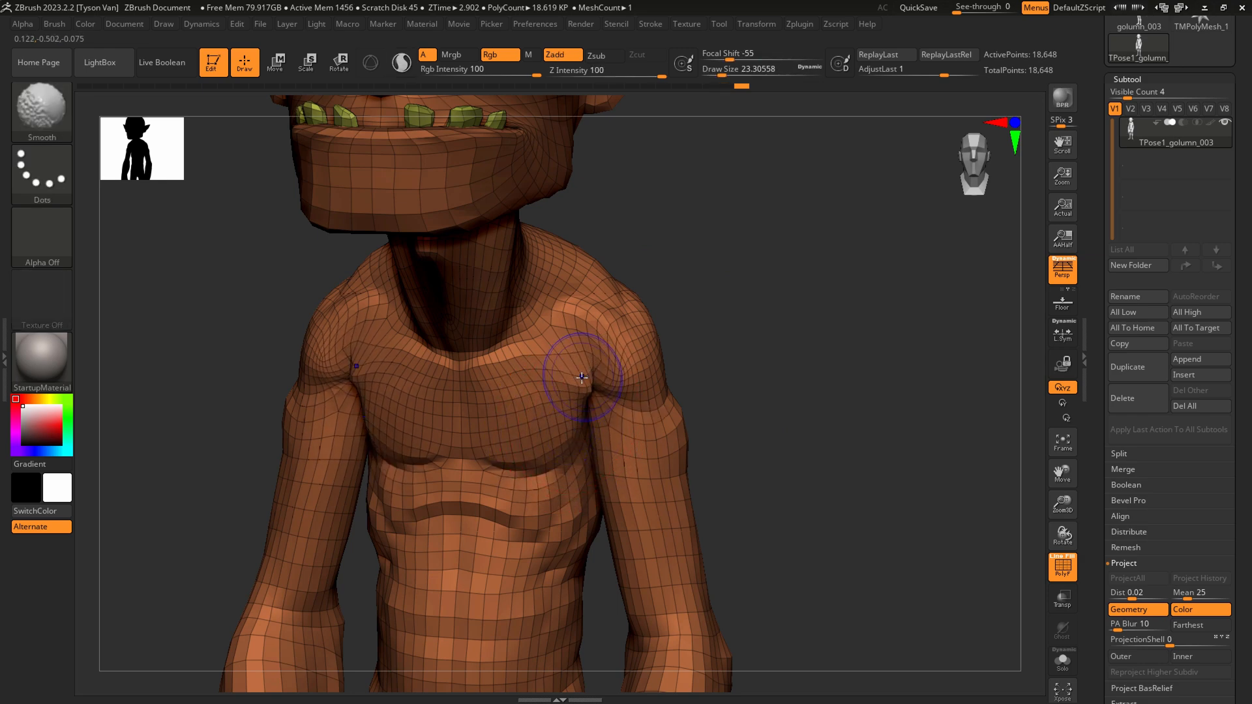
{"action": "left_click_drag", "start_coordinate": [587, 360], "coordinate": [577, 371], "text": "shift"}
Rework the rear armpit fold with SnakeHook at a Draw Size of about 33 and reshape the upper back at 112.
{"action": "mouse_move", "coordinate": [595, 371]}
{"action": "right_mouse_down"}
{"action": "mouse_move", "coordinate": [574, 345]}
{"action": "mouse_move", "coordinate": [585, 307]}
{"action": "right_mouse_up"}
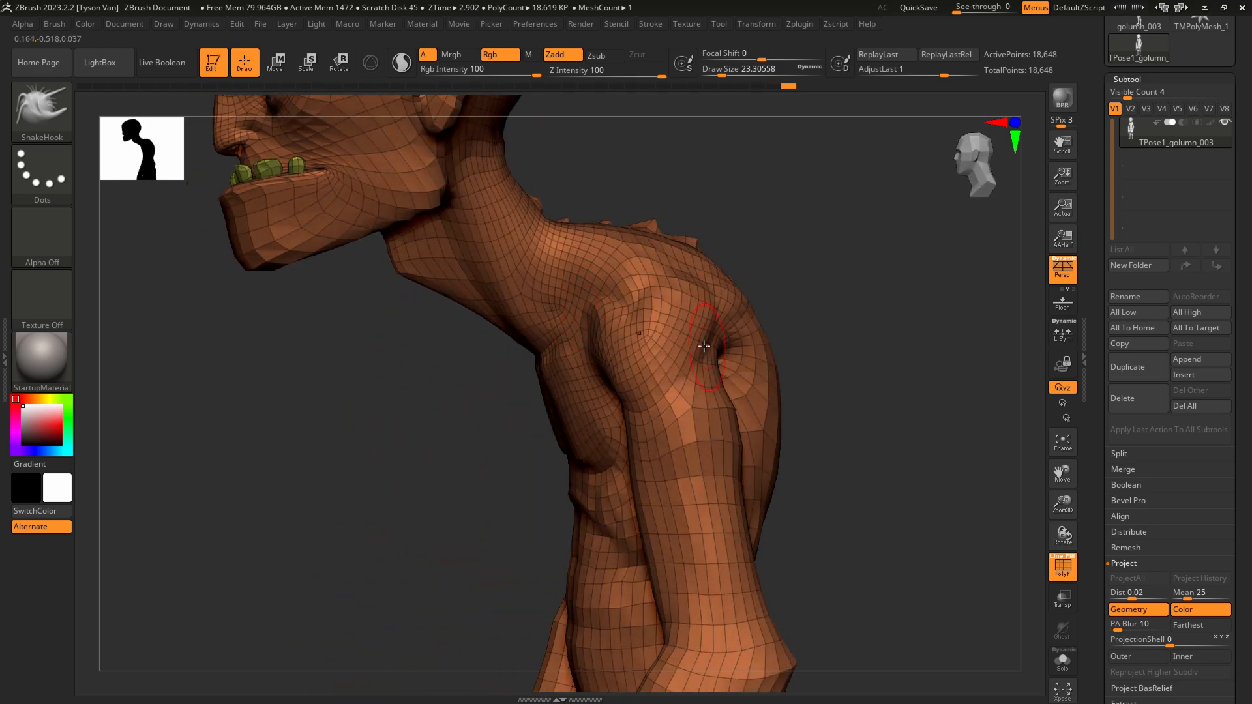
{"action": "key", "text": "s"}
{"action": "left_click_drag", "start_coordinate": [704, 350], "coordinate": [710, 352]}
{"action": "right_click_drag", "start_coordinate": [737, 354], "coordinate": [706, 360]}
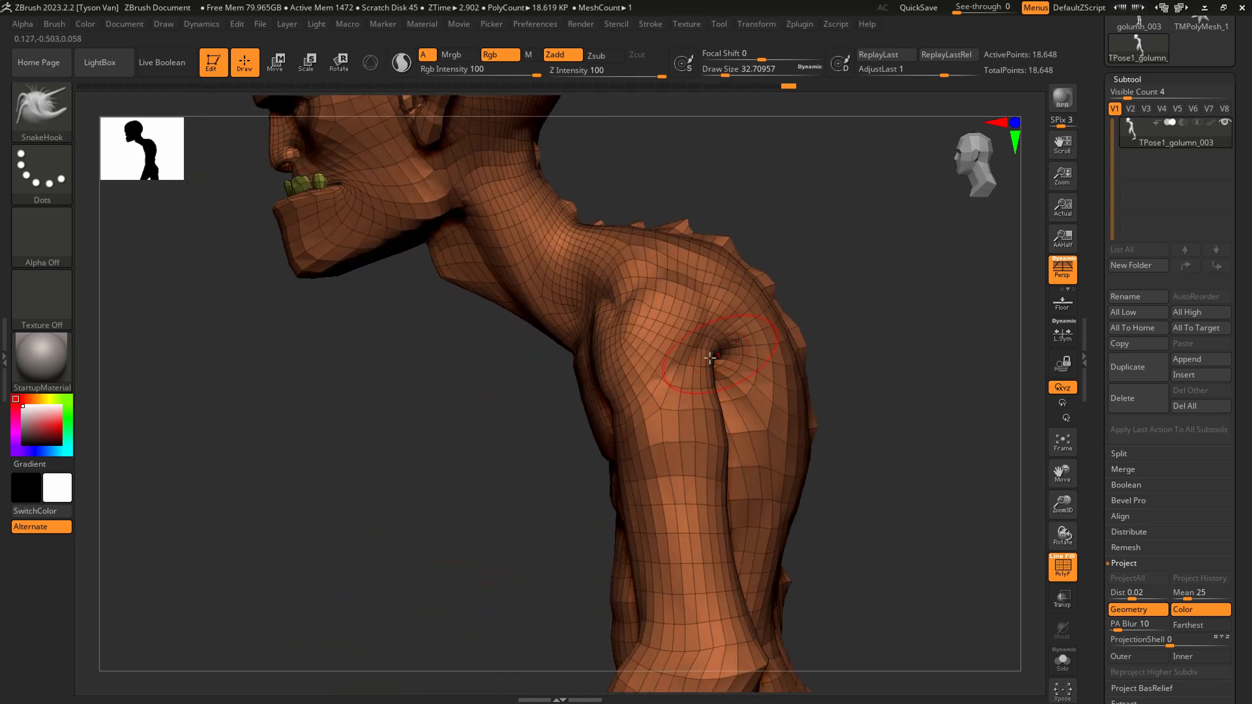
{"action": "left_click_drag", "start_coordinate": [709, 361], "coordinate": [721, 363]}
{"action": "right_click_drag", "start_coordinate": [740, 359], "coordinate": [719, 357]}
{"action": "key", "text": "s"}
{"action": "left_click_drag", "start_coordinate": [721, 352], "coordinate": [739, 353]}
{"action": "left_click_drag", "start_coordinate": [737, 279], "coordinate": [731, 299]}
{"action": "right_click_drag", "start_coordinate": [710, 303], "coordinate": [731, 312]}
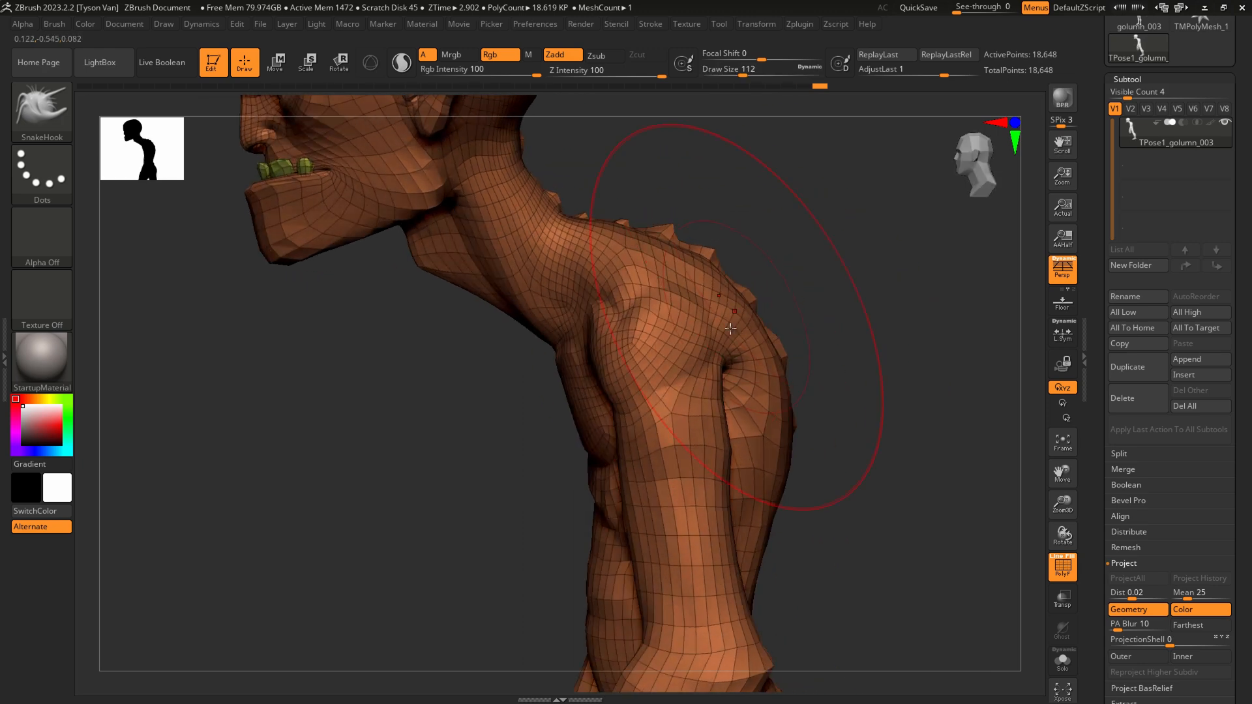
Refine the shoulder ball and the front armpit crease with SnakeHook at a Draw Size of about 33.
{"action": "right_click_drag", "start_coordinate": [681, 351], "coordinate": [707, 354]}
{"action": "key", "text": "s"}
{"action": "left_click_drag", "start_coordinate": [677, 351], "coordinate": [660, 348]}
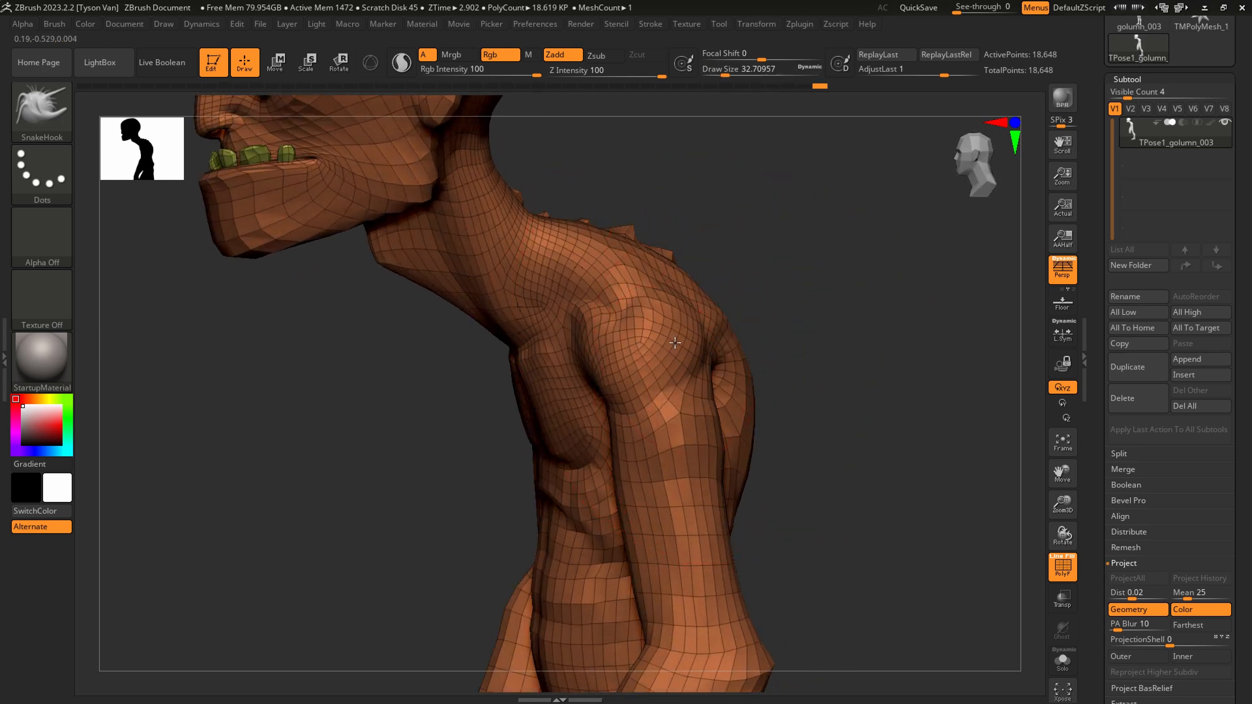
{"action": "right_click_drag", "start_coordinate": [673, 342], "coordinate": [693, 347]}
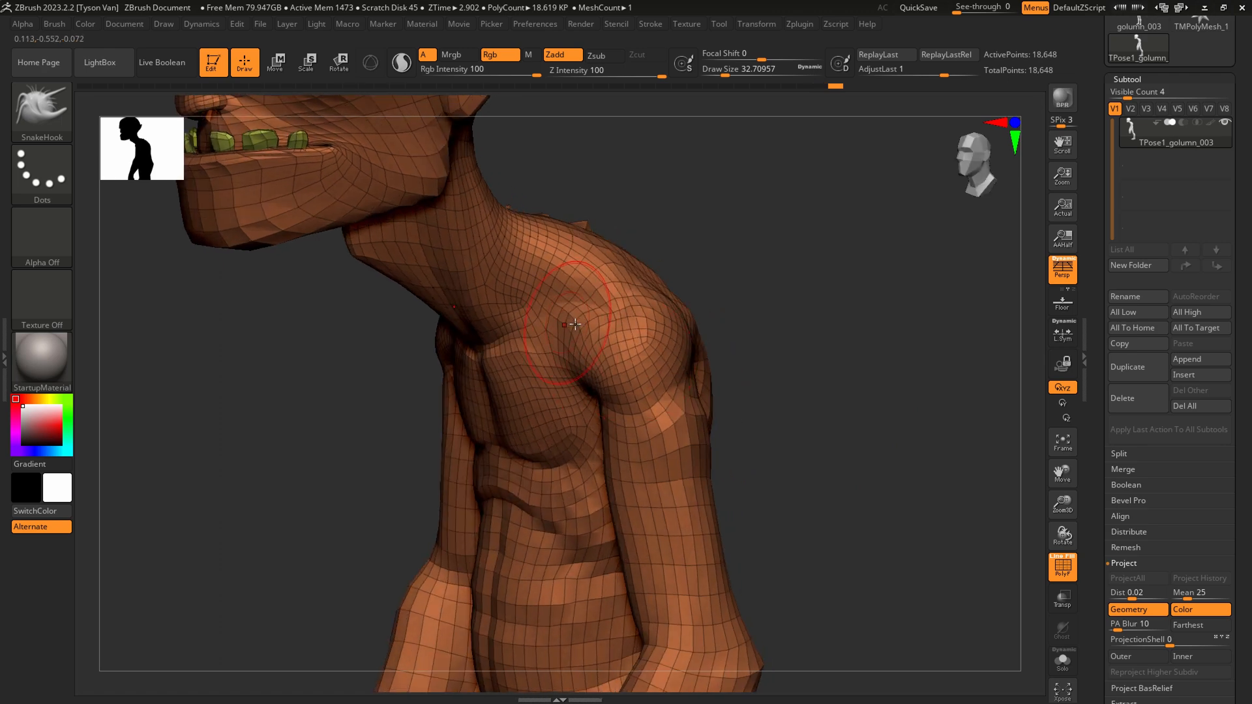
{"action": "mouse_move", "coordinate": [575, 324]}
{"action": "right_mouse_down"}
{"action": "mouse_move", "coordinate": [590, 267]}
{"action": "mouse_move", "coordinate": [541, 246]}
{"action": "right_mouse_up"}
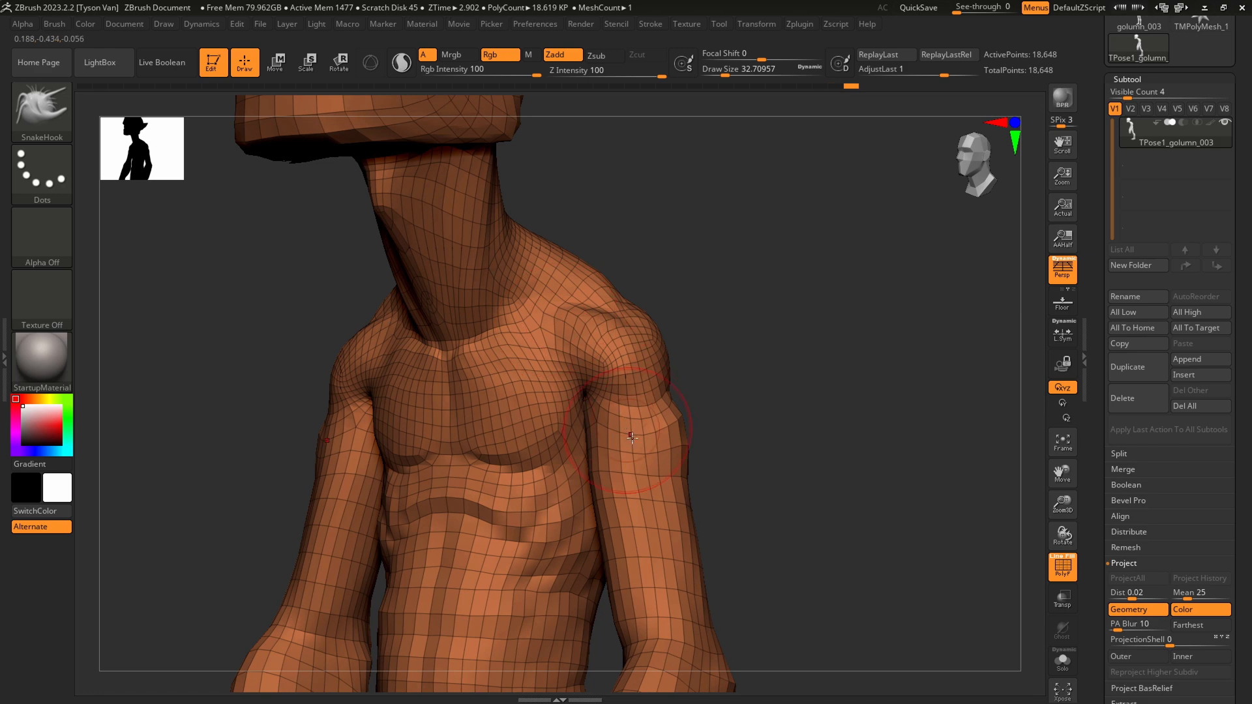
{"action": "right_click_drag", "start_coordinate": [554, 323], "coordinate": [637, 439]}
{"action": "left_click_drag", "start_coordinate": [574, 396], "coordinate": [566, 385]}
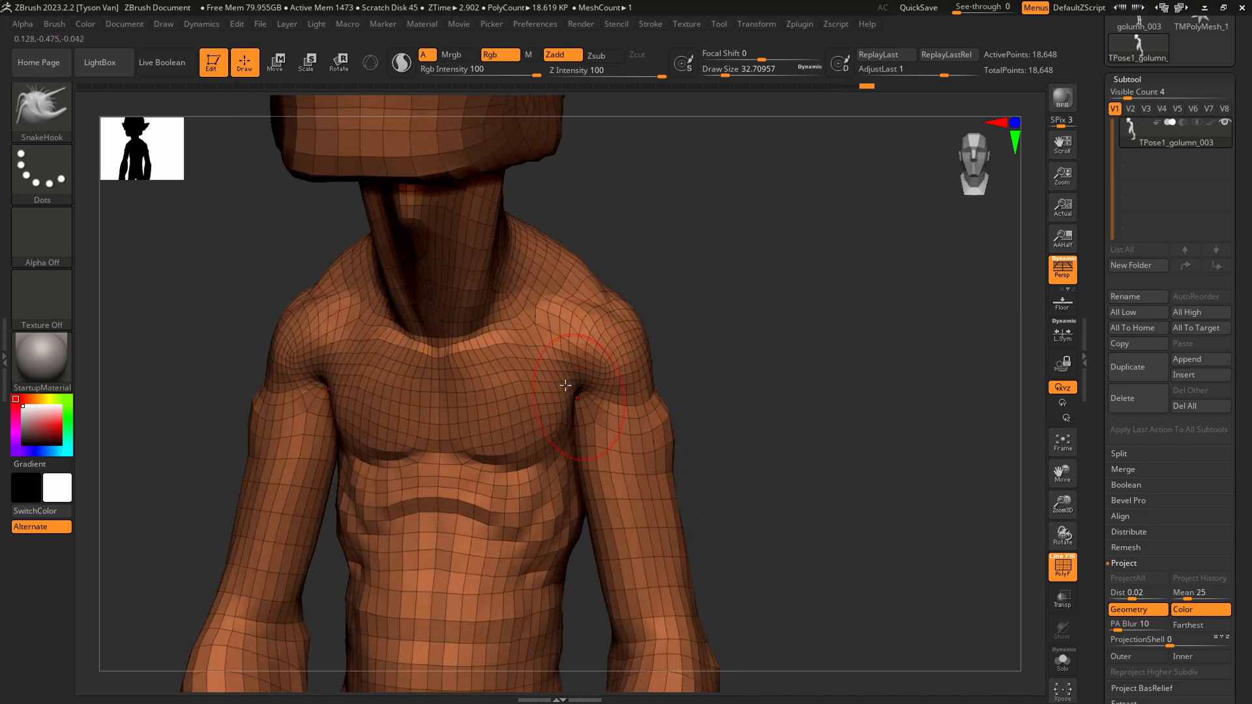
Switch to the Move Topological brush and adjust the gap between chest and upper arm, reducing the Draw Size to about 23.
{"action": "key", "text": "b"}
{"action": "key", "text": "m"}
{"action": "key", "text": "t"}
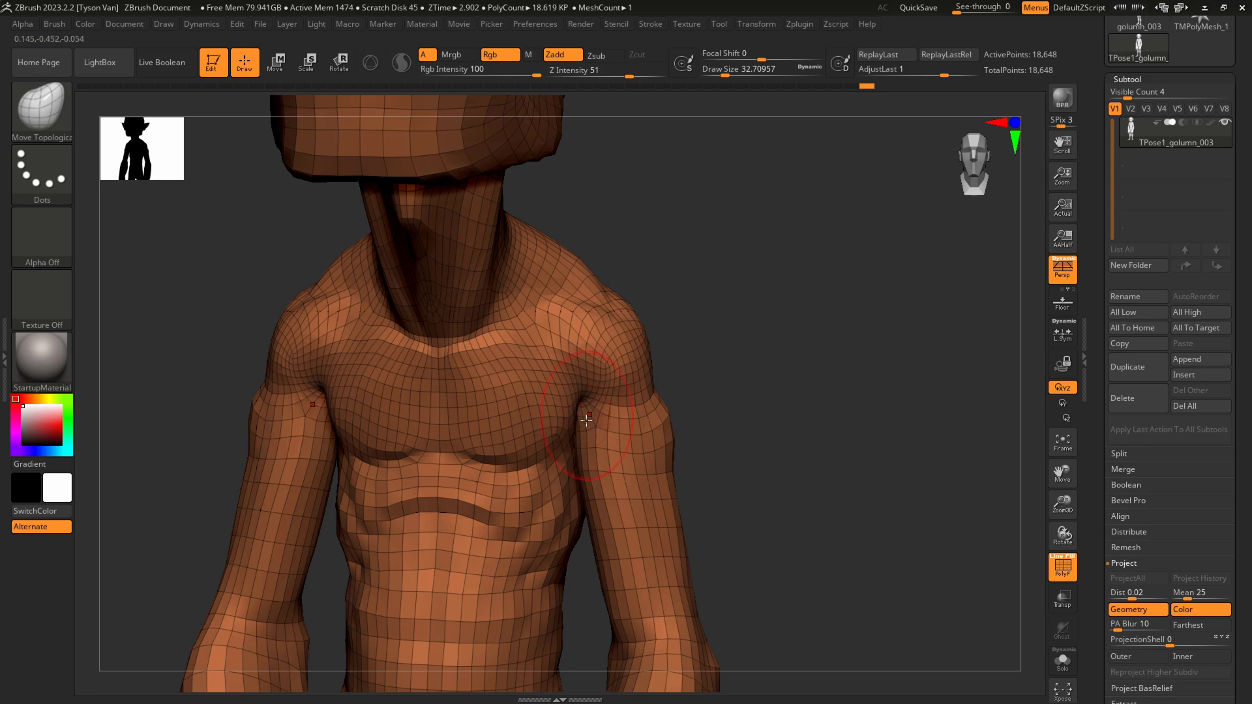
{"action": "right_click_drag", "start_coordinate": [597, 480], "coordinate": [576, 458]}
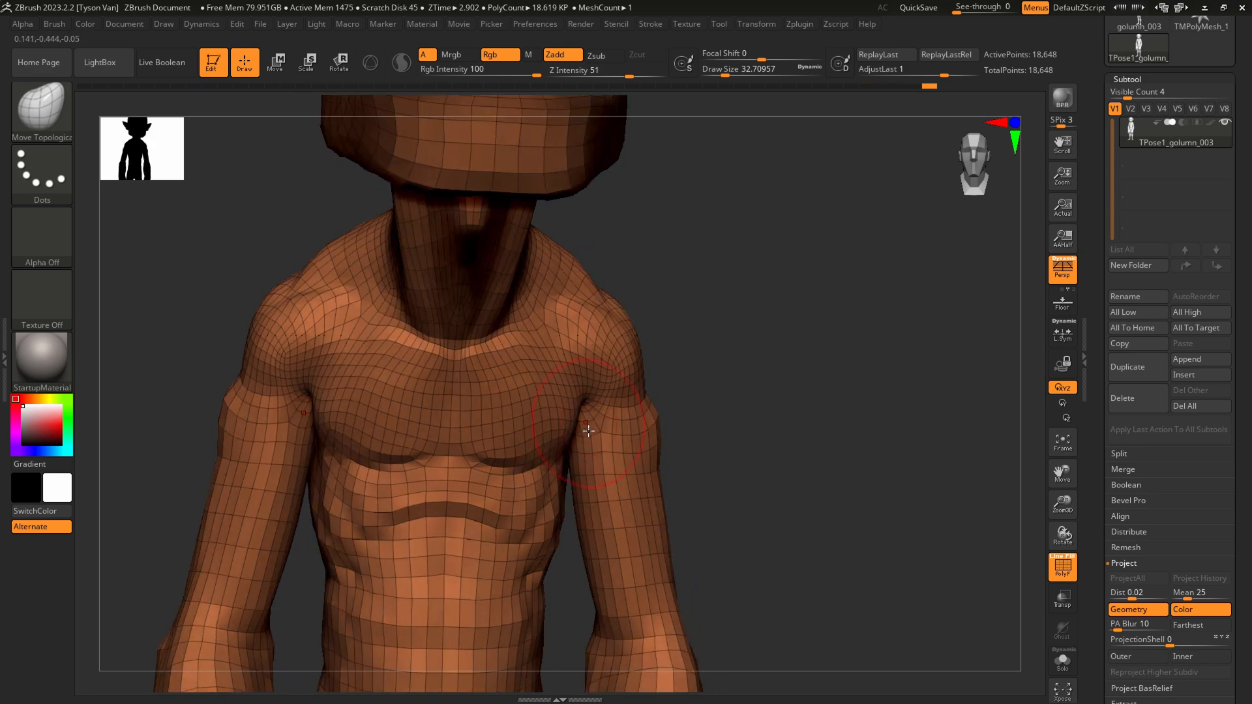
{"action": "left_click_drag", "start_coordinate": [593, 474], "coordinate": [593, 480]}
{"action": "right_click_drag", "start_coordinate": [565, 482], "coordinate": [549, 480]}
{"action": "key", "text": "s"}
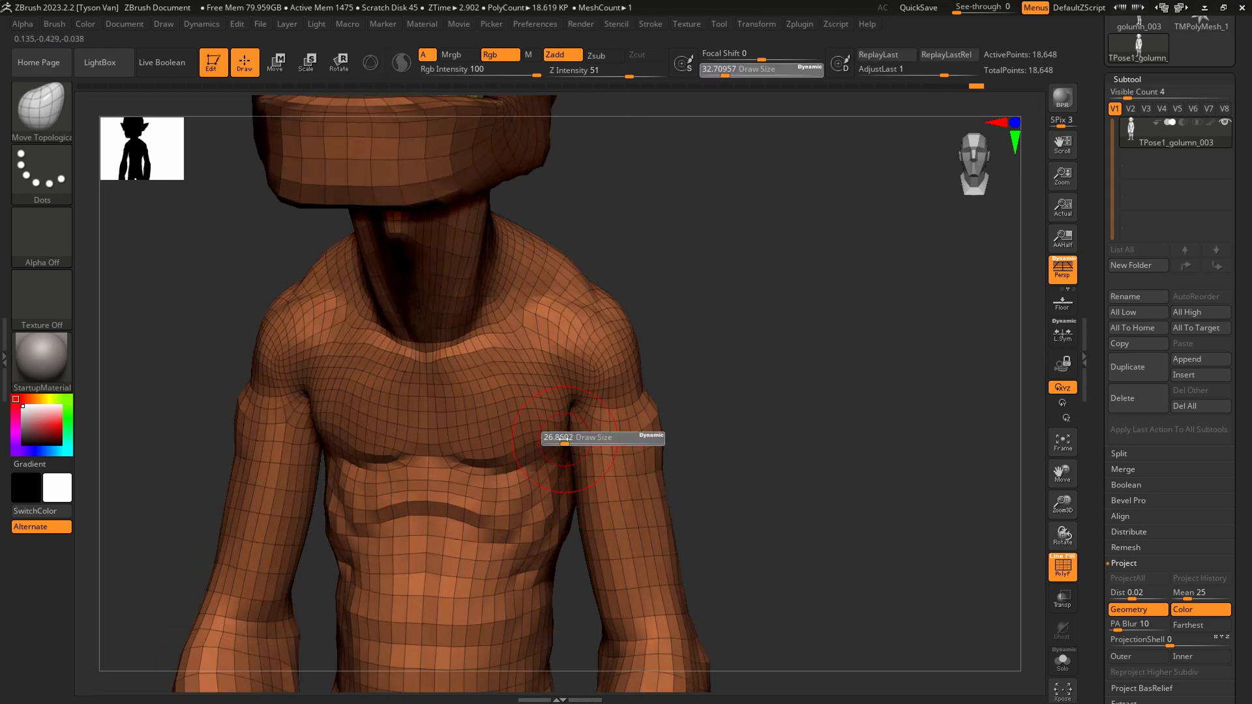
{"action": "left_click_drag", "start_coordinate": [566, 442], "coordinate": [563, 443]}
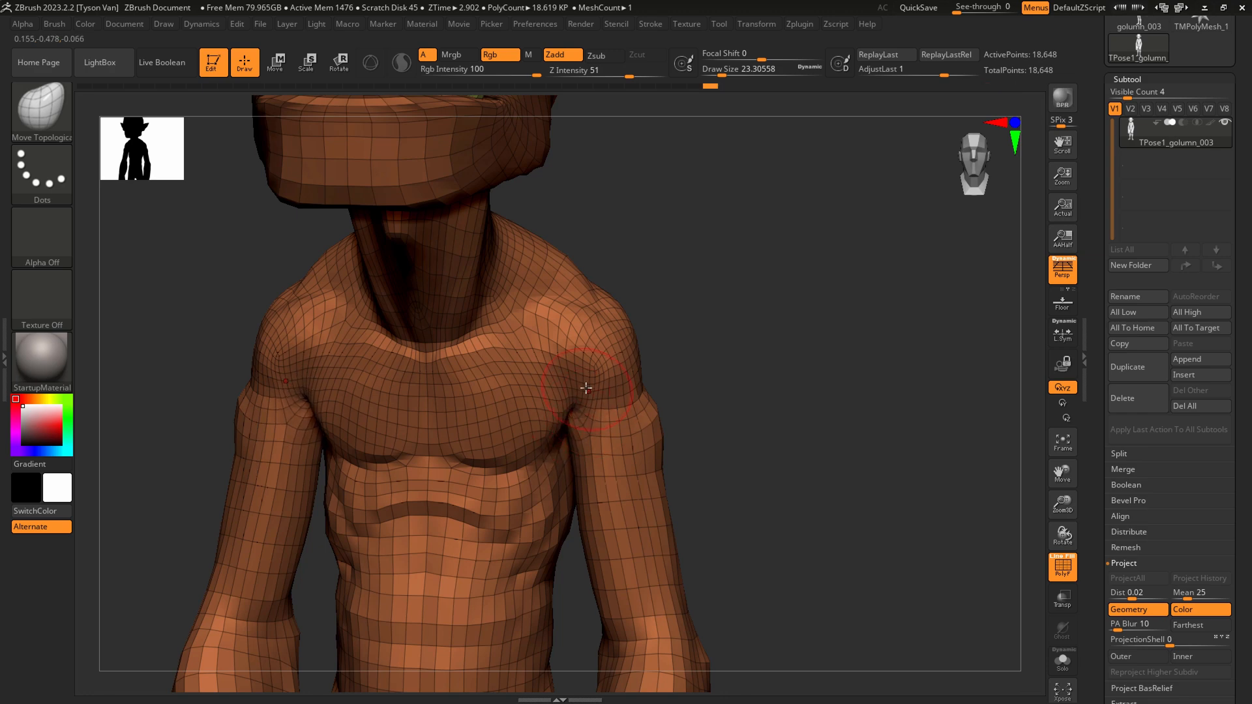
Adjust the armpit fold and the front of the shoulder with Move Topological at Draw Sizes of about 31 and 44.
{"action": "mouse_move", "coordinate": [586, 387]}
{"action": "right_mouse_down"}
{"action": "mouse_move", "coordinate": [575, 398]}
{"action": "mouse_move", "coordinate": [558, 386]}
{"action": "right_mouse_up"}
{"action": "key", "text": "s"}
{"action": "left_click_drag", "start_coordinate": [575, 393], "coordinate": [579, 393]}
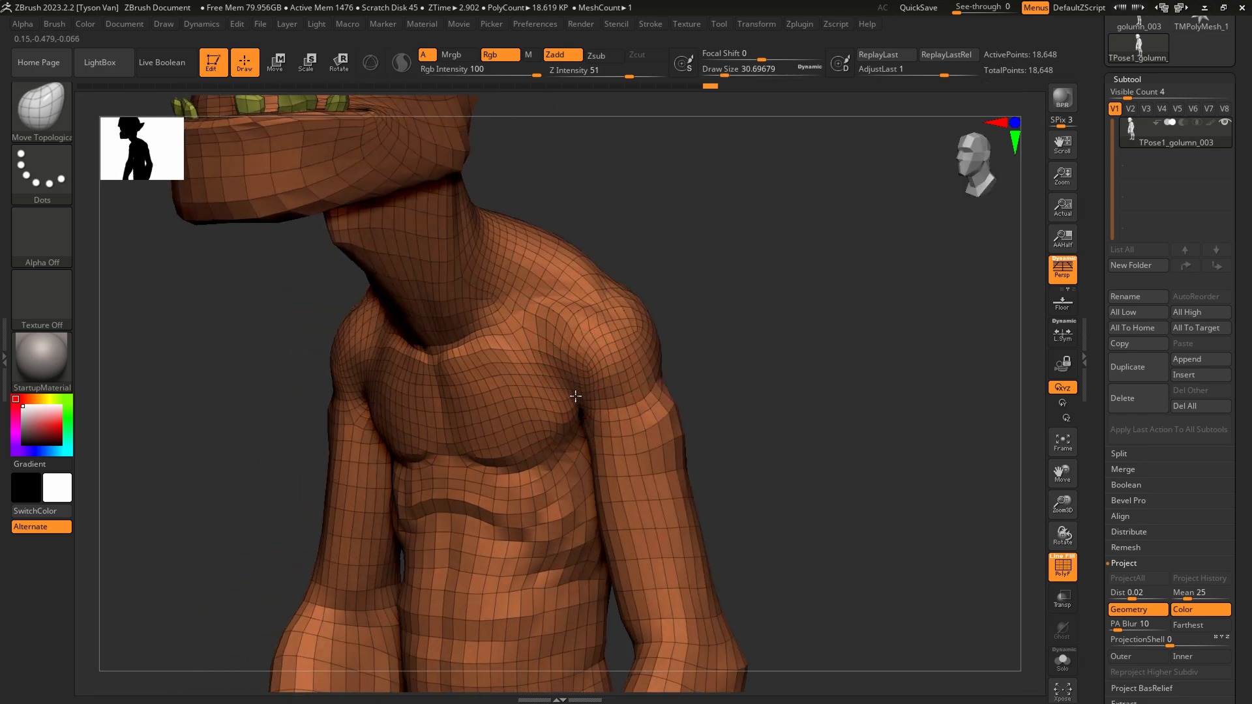
{"action": "mouse_move", "coordinate": [585, 398]}
{"action": "right_mouse_down"}
{"action": "mouse_move", "coordinate": [560, 399]}
{"action": "mouse_move", "coordinate": [574, 318]}
{"action": "right_mouse_up"}
{"action": "key", "text": "s"}
{"action": "left_click_drag", "start_coordinate": [574, 301], "coordinate": [558, 268]}
{"action": "right_click_drag", "start_coordinate": [577, 266], "coordinate": [467, 207]}
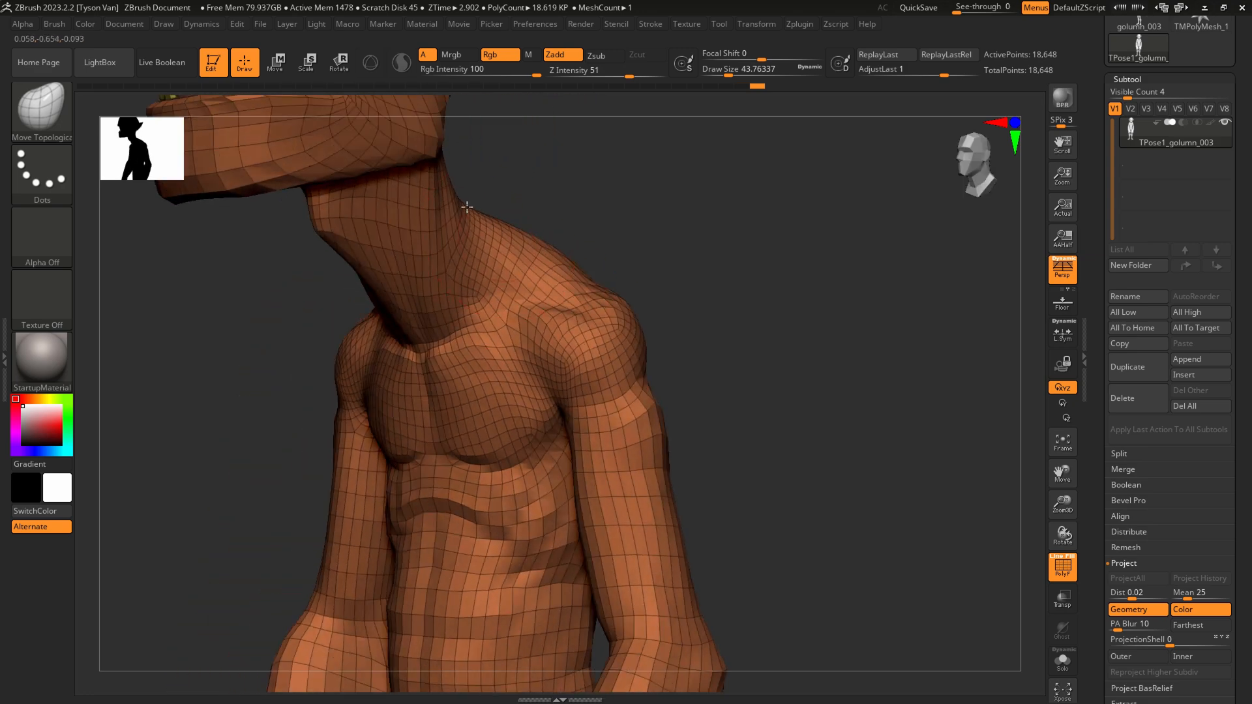
Compare the shoulders with the reference drawing in Clip Studio Paint and lower the trapezius slope with Move Topological at Draw Size 62.
{"action": "key", "text": "alt+Tab"}
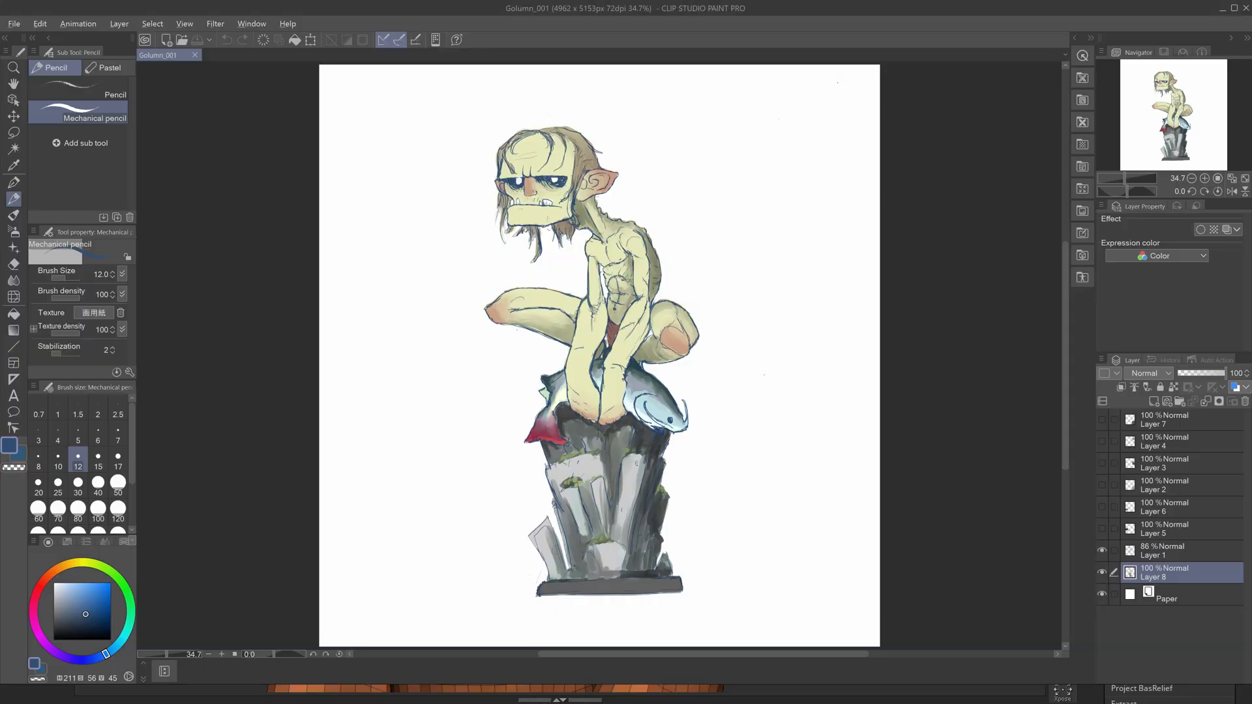
{"action": "key", "text": "alt+Tab"}
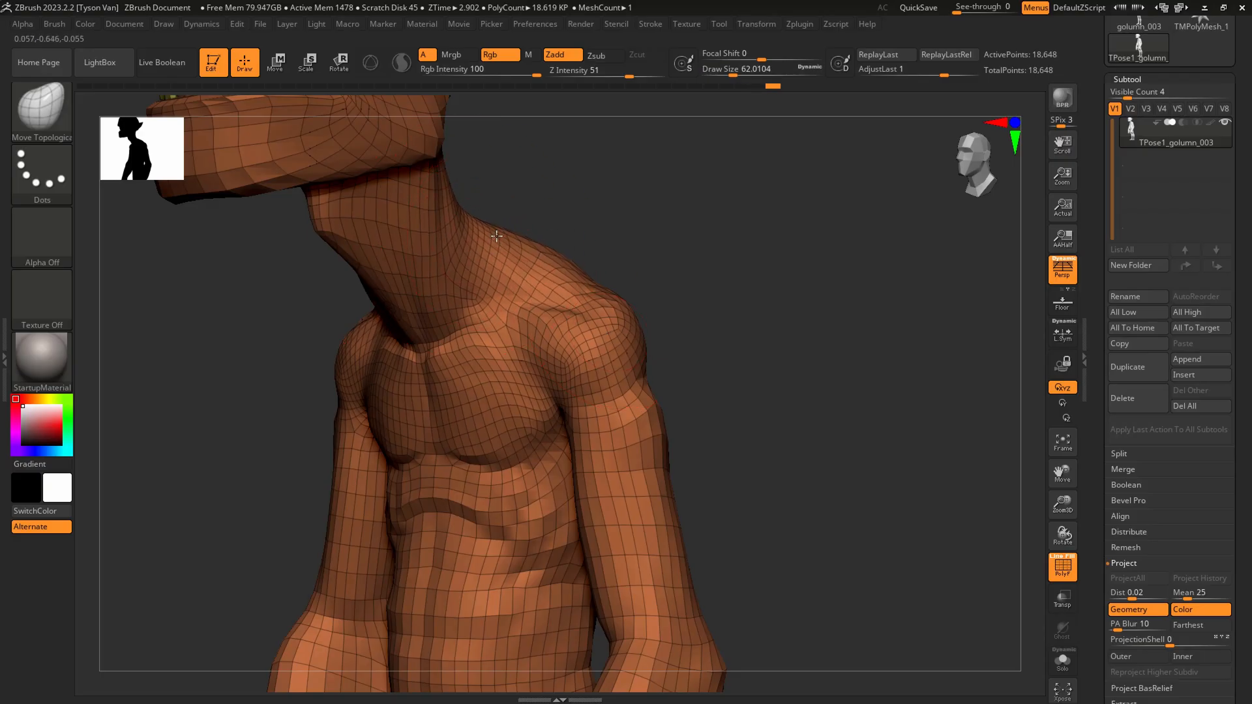
{"action": "left_click_drag", "start_coordinate": [496, 236], "coordinate": [483, 254]}
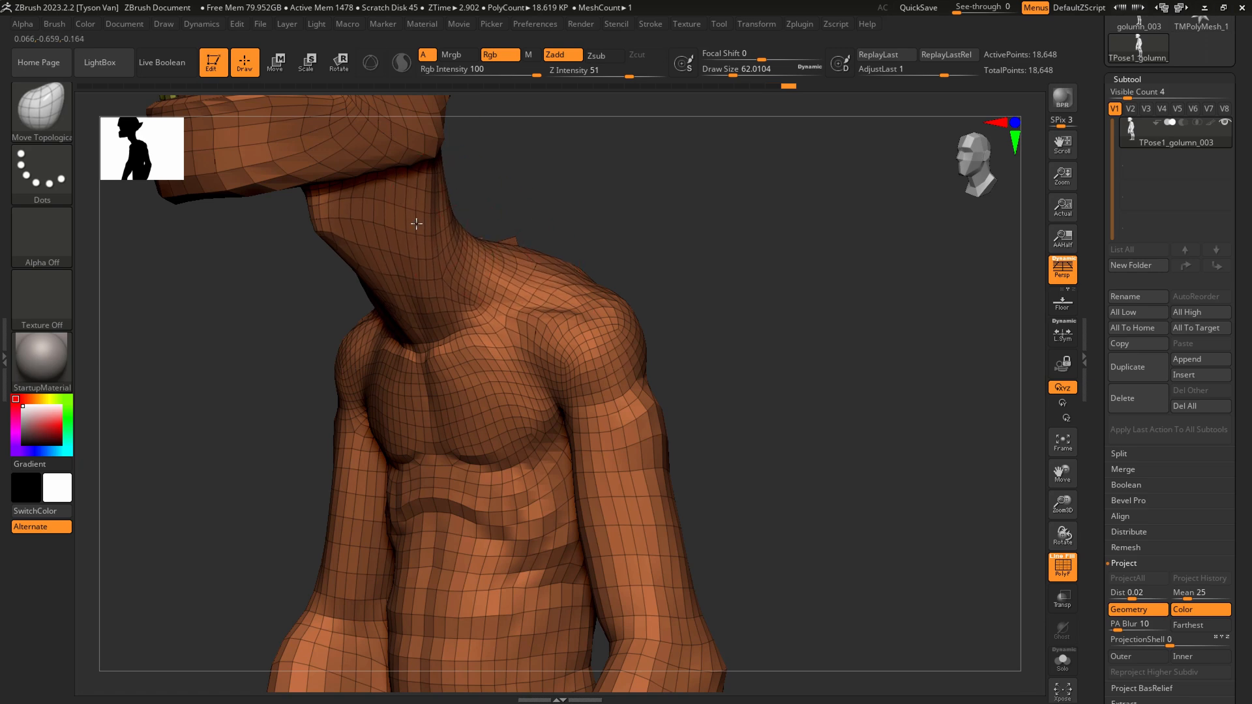
{"action": "left_click_drag", "start_coordinate": [561, 252], "coordinate": [657, 366]}
Shape the rear armpit with Move Topological at a Draw Size of about 33 and adjust the back's contour at about 83.
{"action": "mouse_move", "coordinate": [678, 356]}
{"action": "right_mouse_down"}
{"action": "mouse_move", "coordinate": [648, 342]}
{"action": "mouse_move", "coordinate": [613, 356]}
{"action": "right_mouse_up"}
{"action": "key", "text": "s"}
{"action": "left_click_drag", "start_coordinate": [639, 395], "coordinate": [631, 395]}
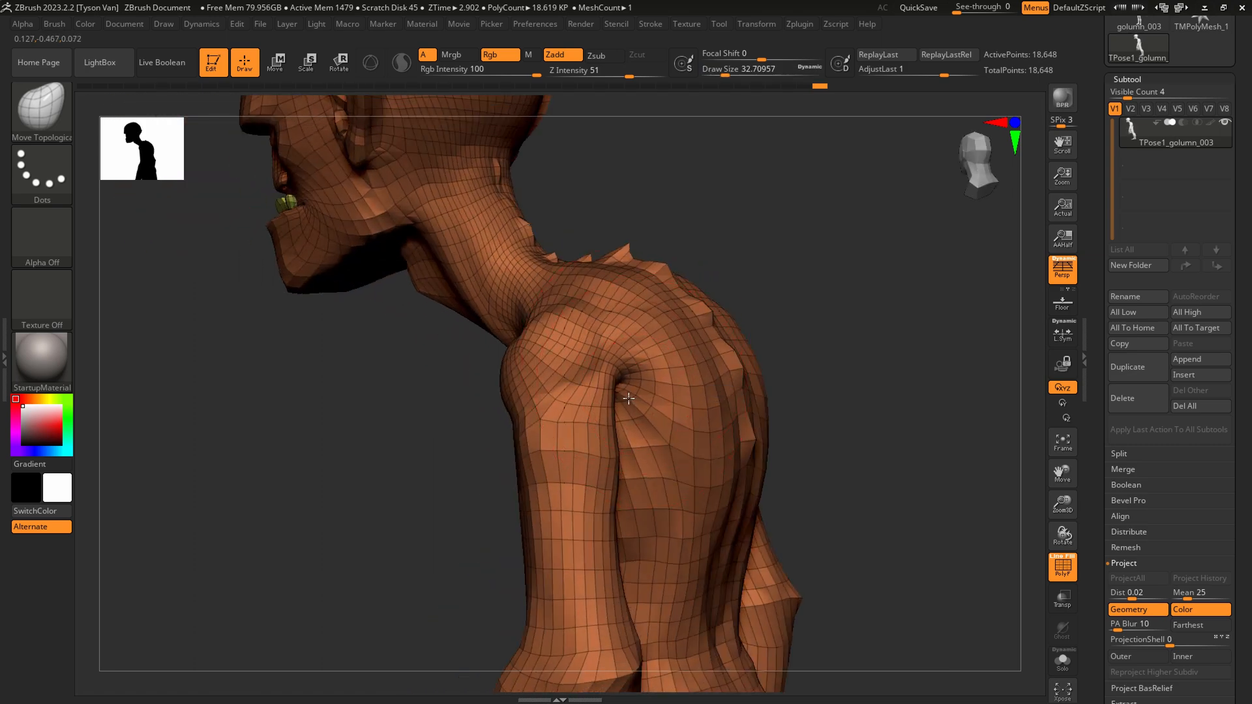
{"action": "right_click_drag", "start_coordinate": [628, 398], "coordinate": [574, 399]}
{"action": "left_click_drag", "start_coordinate": [628, 399], "coordinate": [632, 410]}
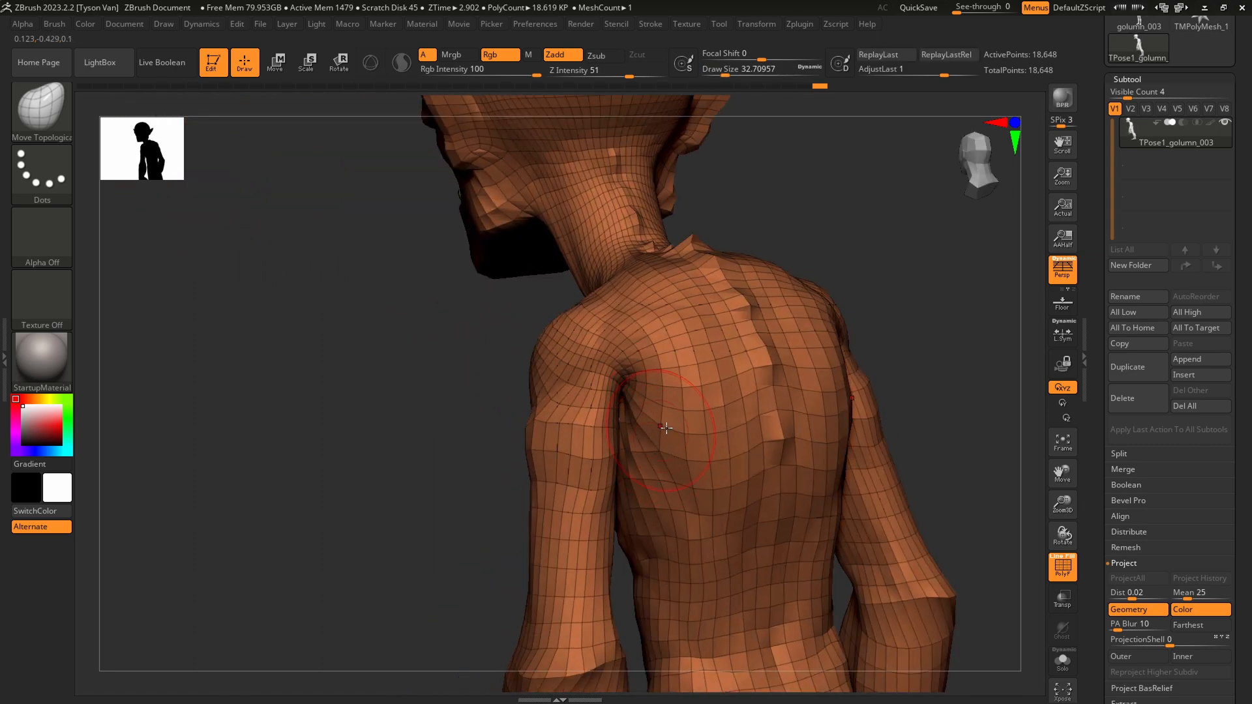
{"action": "right_click_drag", "start_coordinate": [666, 428], "coordinate": [721, 421]}
{"action": "key", "text": "s"}
{"action": "mouse_move", "coordinate": [660, 399]}
{"action": "left_mouse_down"}
{"action": "mouse_move", "coordinate": [674, 398]}
{"action": "mouse_move", "coordinate": [686, 363]}
{"action": "left_mouse_up"}
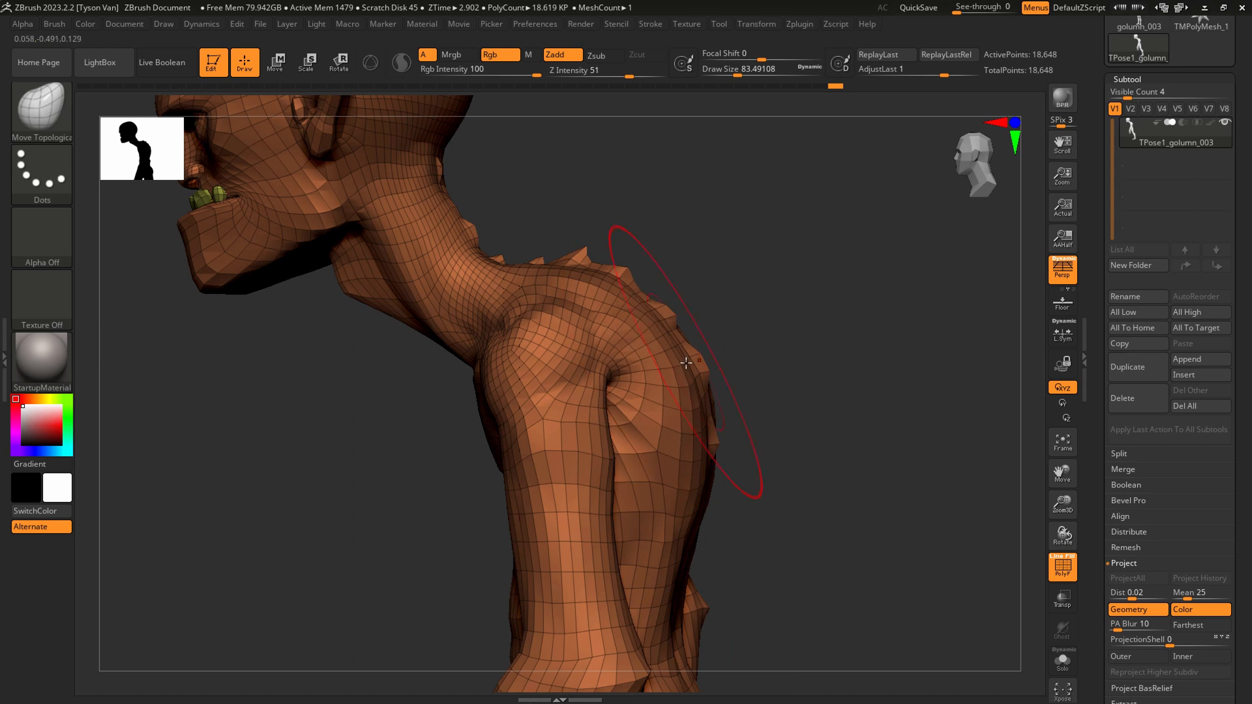
Adjust the neck with Move Topological at a Draw Size of about 33 and compare it with the reference drawing in Clip Studio Paint.
{"action": "mouse_move", "coordinate": [689, 477]}
{"action": "right_mouse_down"}
{"action": "mouse_move", "coordinate": [538, 373]}
{"action": "mouse_move", "coordinate": [586, 368]}
{"action": "mouse_move", "coordinate": [566, 341]}
{"action": "right_mouse_up"}
{"action": "key", "text": "s"}
{"action": "left_click_drag", "start_coordinate": [566, 341], "coordinate": [553, 340]}
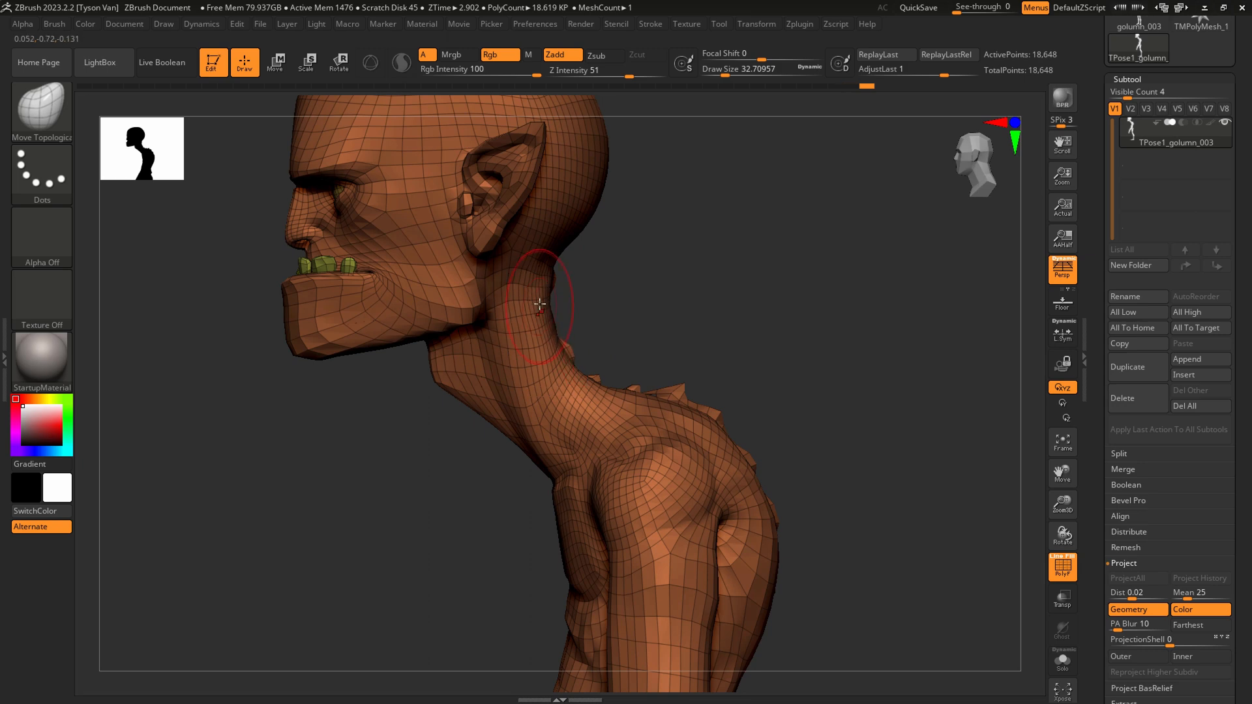
{"action": "mouse_move", "coordinate": [533, 375]}
{"action": "right_mouse_down", "text": "ctrl"}
{"action": "mouse_move", "coordinate": [525, 362]}
{"action": "mouse_move", "coordinate": [543, 381]}
{"action": "right_mouse_up", "text": "ctrl"}
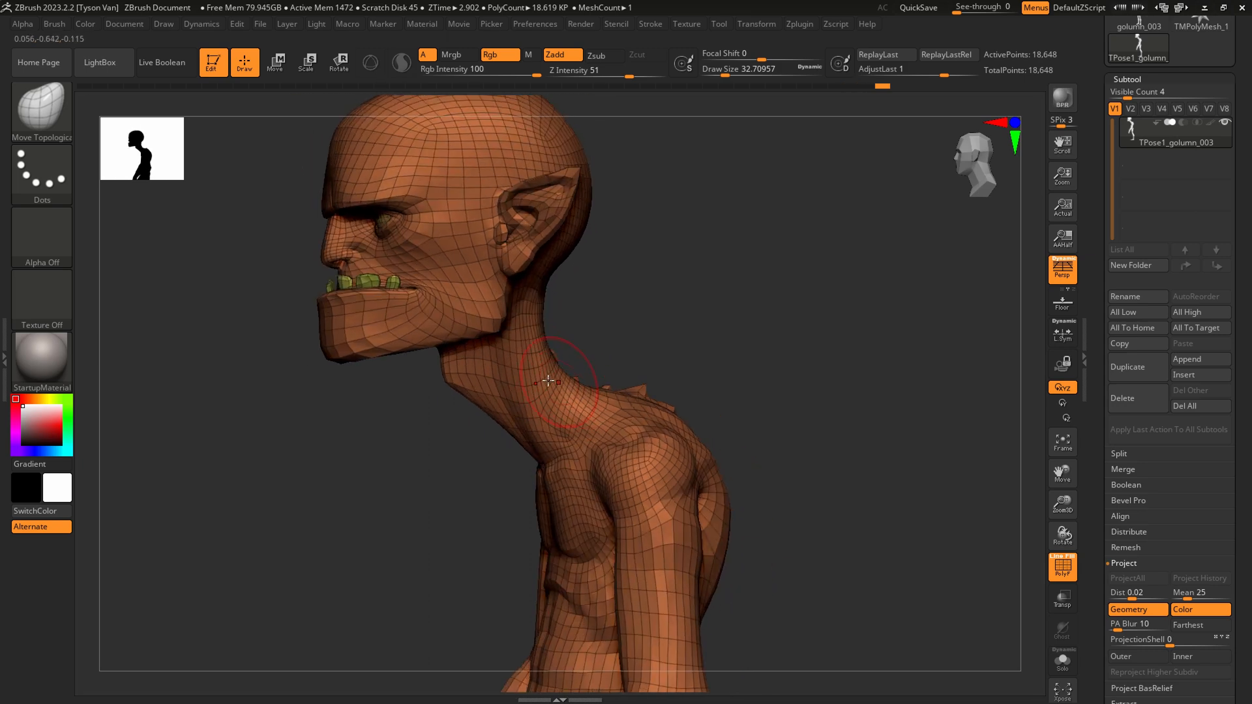
{"action": "key", "text": "s"}
{"action": "left_click_drag", "start_coordinate": [543, 382], "coordinate": [546, 382]}
{"action": "key", "text": "alt+Tab"}
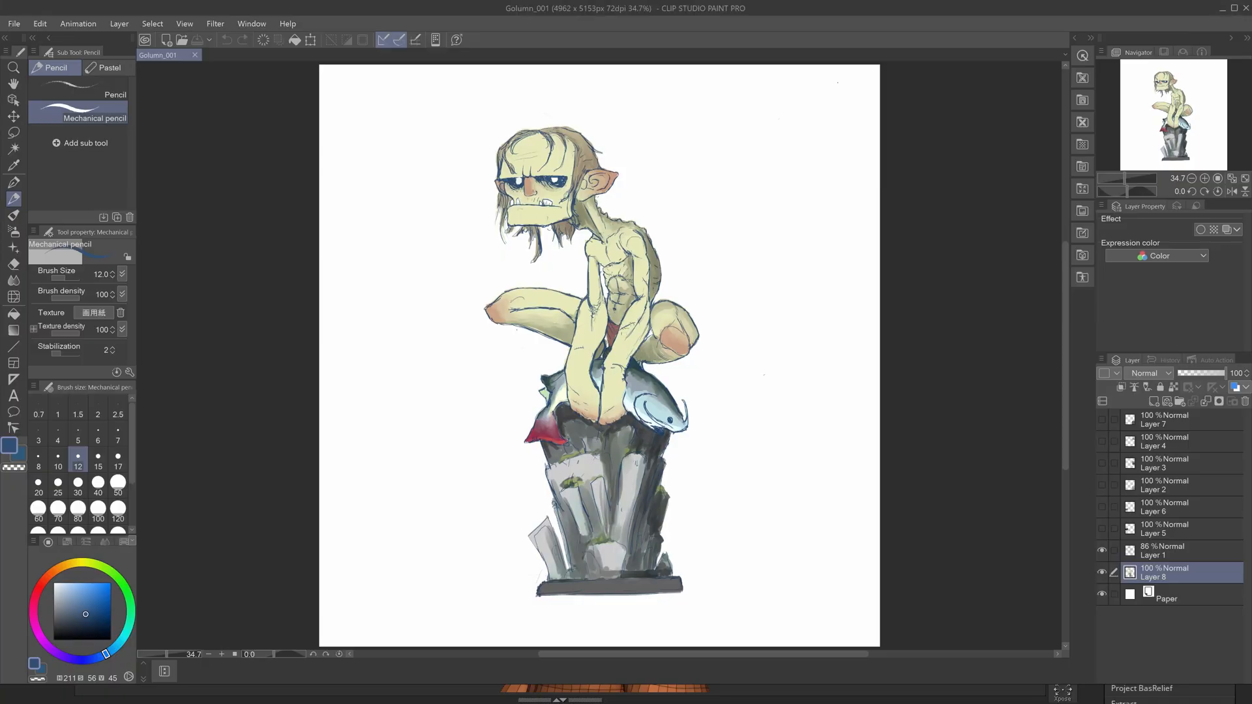
{"action": "key", "text": "alt+Tab"}
Return to ZBrush, mask the body so only the head stays free, and place the Gizmo at the upper neck.
{"action": "left_click_drag", "start_coordinate": [586, 358], "coordinate": [540, 355], "text": "alt"}
{"action": "mouse_move", "coordinate": [368, 461]}
{"action": "left_mouse_down", "text": "ctrl"}
{"action": "mouse_move", "coordinate": [565, 300]}
{"action": "mouse_move", "coordinate": [310, 199]}
{"action": "mouse_move", "coordinate": [362, 460]}
{"action": "left_mouse_up", "text": "ctrl"}
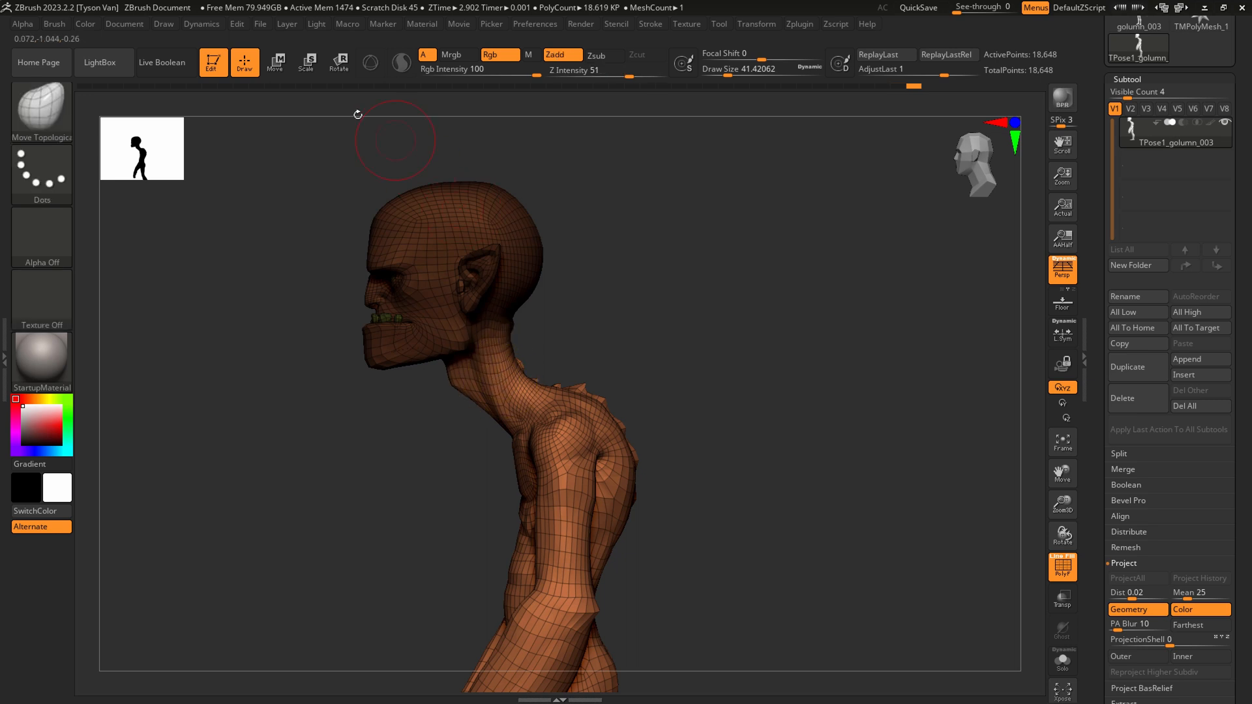
{"action": "left_click", "coordinate": [276, 64]}
{"action": "left_click", "coordinate": [611, 324], "text": "ctrl"}
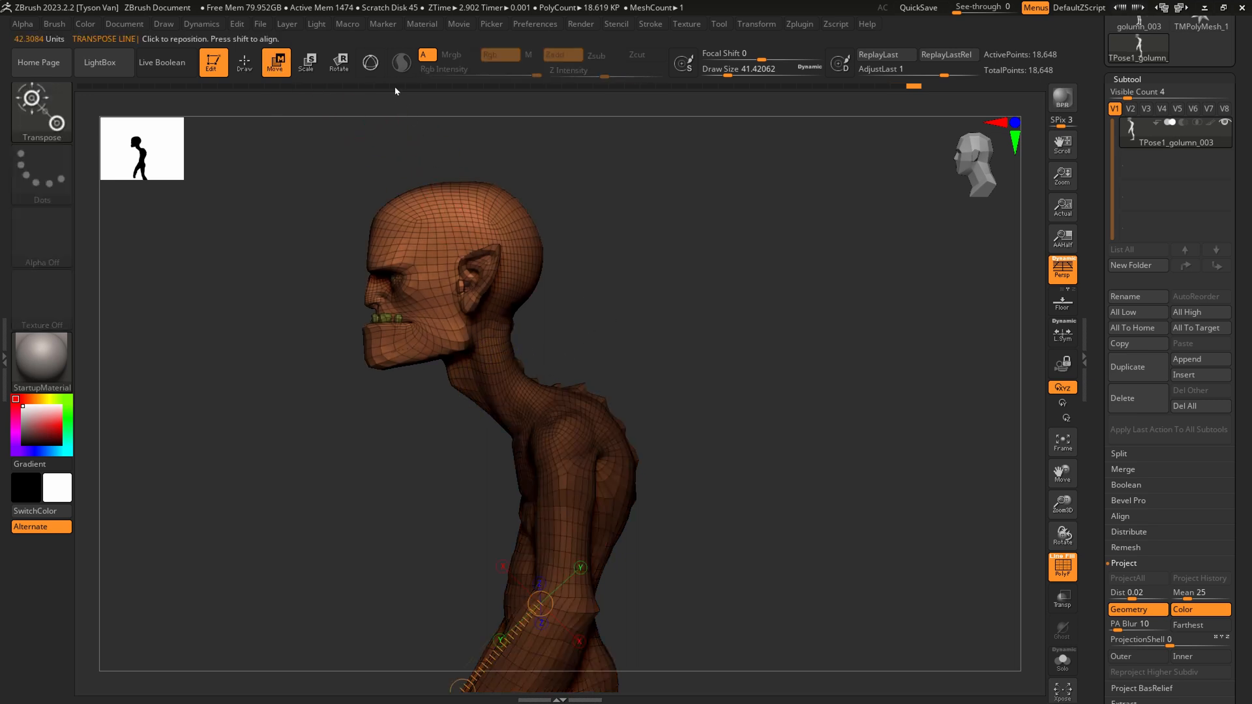
{"action": "left_click", "coordinate": [370, 63]}
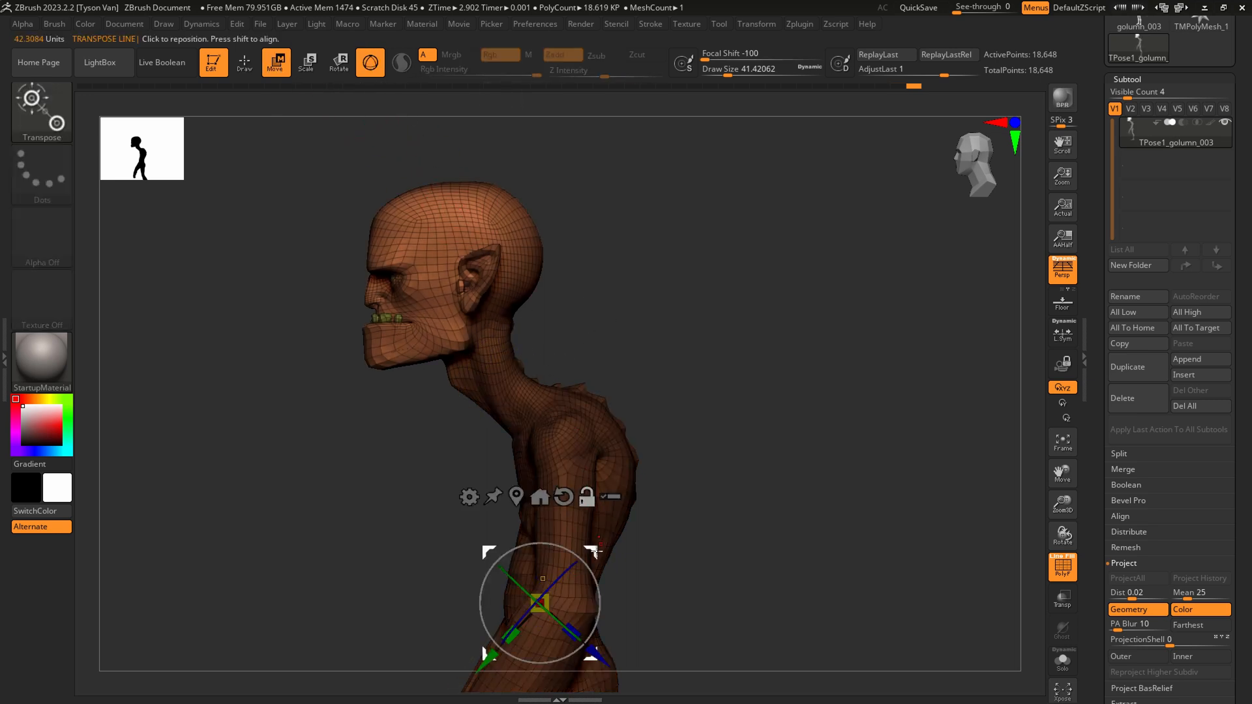
{"action": "left_click_drag", "start_coordinate": [593, 550], "coordinate": [541, 320], "text": "alt"}
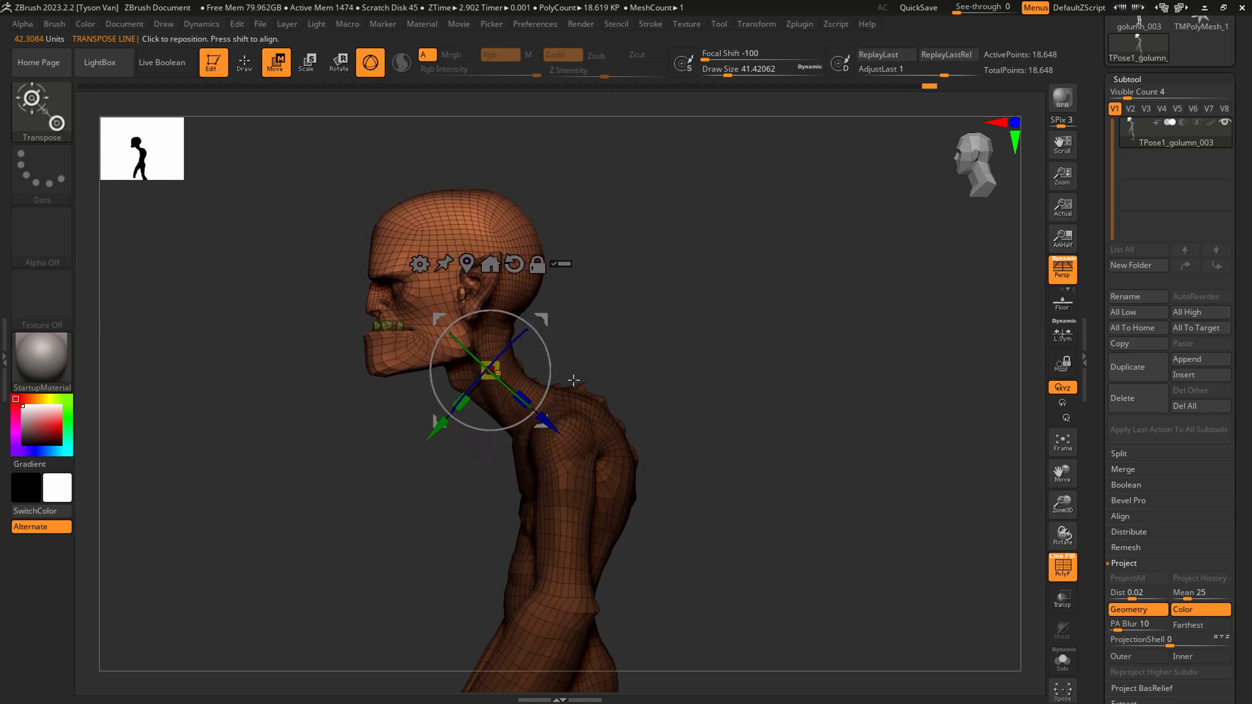
Soften the mask's transition along the neck with Blur Mask and adjust the head slightly with the Gizmo.
{"action": "left_click", "coordinate": [1127, 76]}
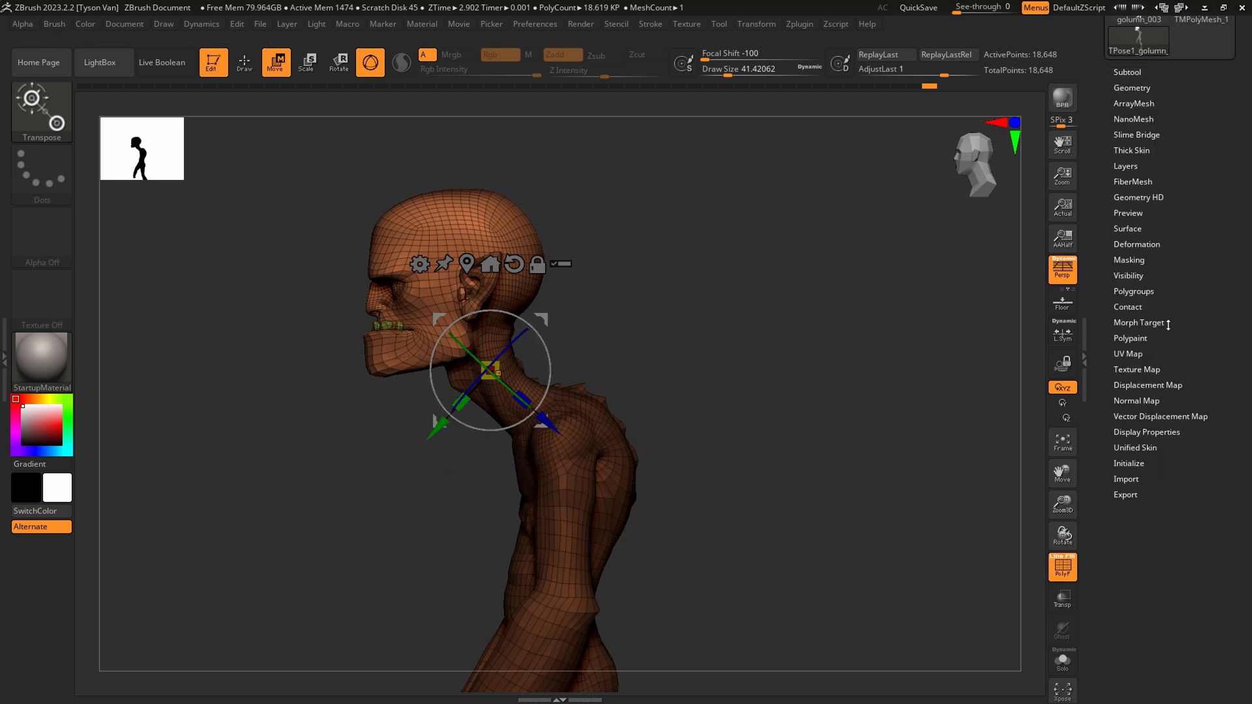
{"action": "left_click", "coordinate": [1133, 258]}
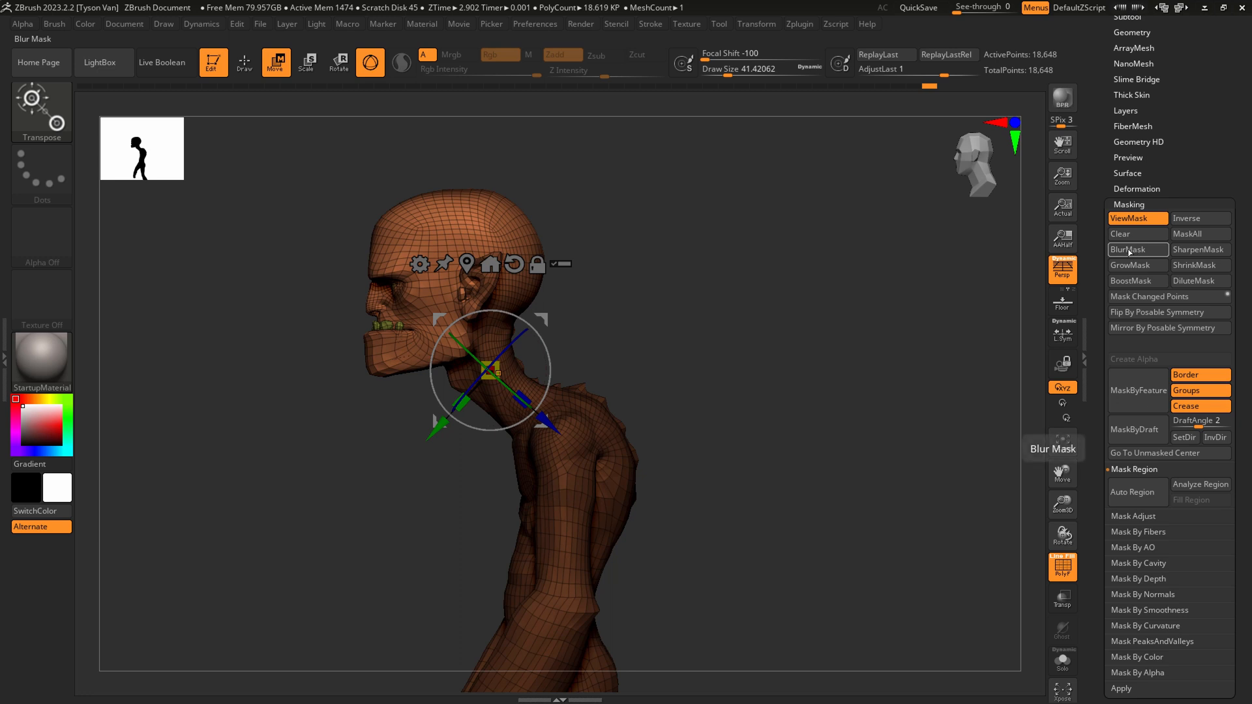
{"action": "left_click", "coordinate": [1130, 250]}
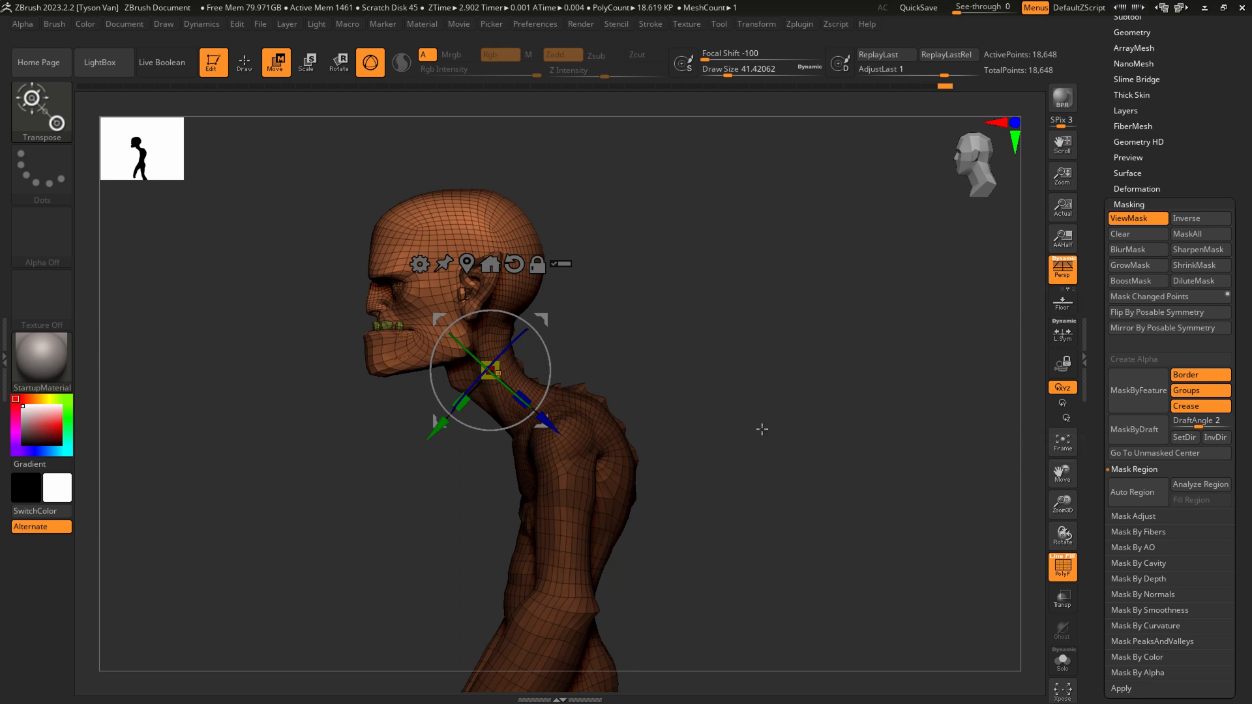
{"action": "left_click", "coordinate": [710, 411], "text": "ctrl"}
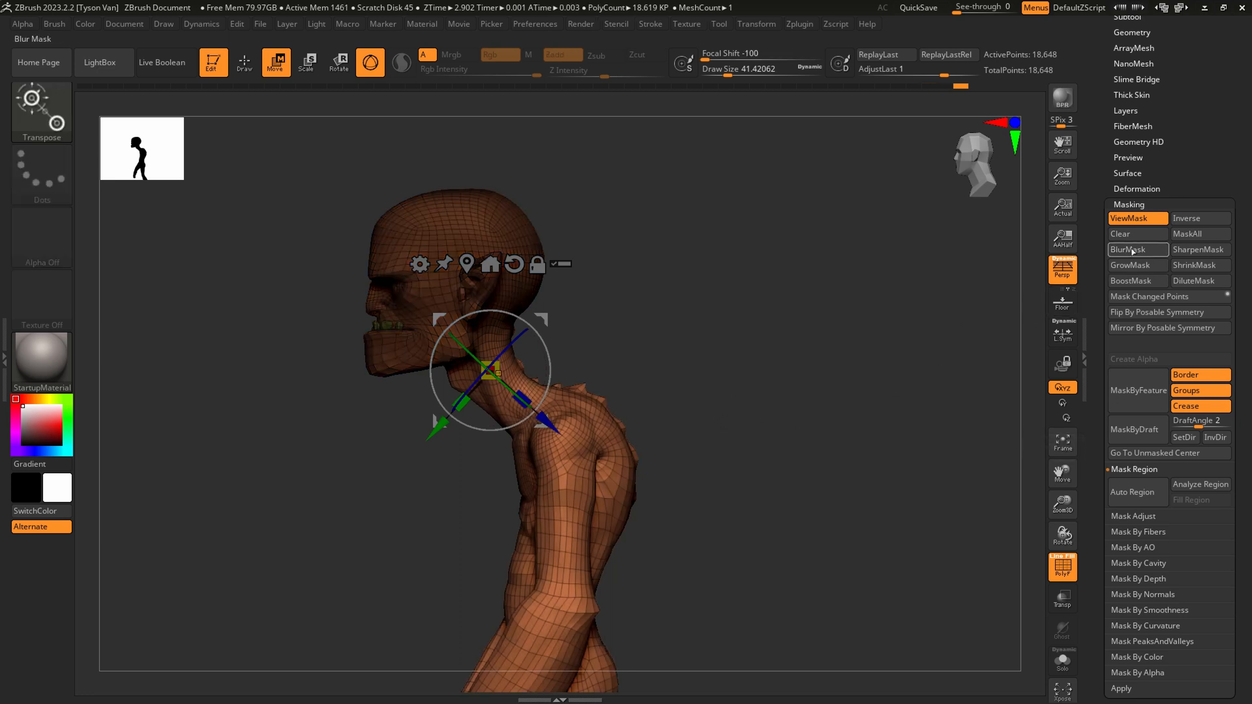
{"action": "left_click", "coordinate": [800, 420], "text": "ctrl"}
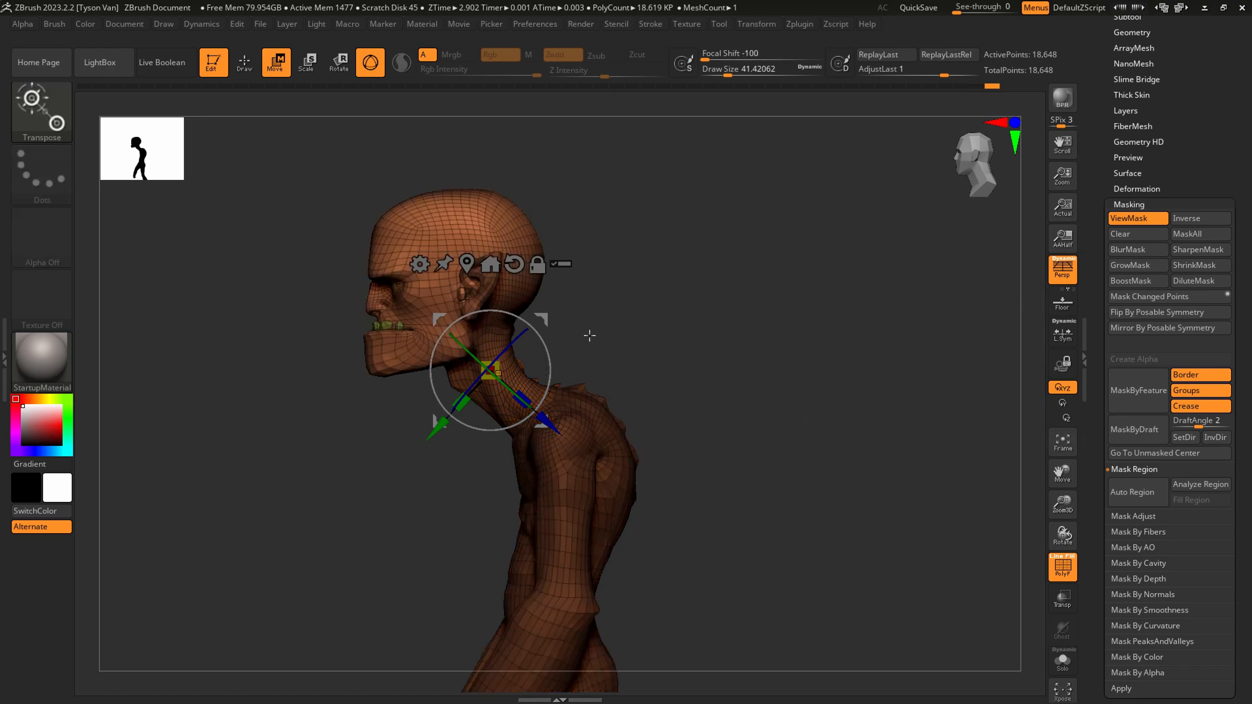
{"action": "left_click_drag", "start_coordinate": [541, 318], "coordinate": [545, 331]}
Refine the neck below the jaw with Move Topological at a Draw Size of about 41 and compare it with the reference drawing in Clip Studio Paint.
{"action": "mouse_move", "coordinate": [515, 349]}
{"action": "right_mouse_down", "text": "ctrl"}
{"action": "mouse_move", "coordinate": [479, 397]}
{"action": "mouse_move", "coordinate": [444, 363]}
{"action": "mouse_move", "coordinate": [405, 393]}
{"action": "mouse_move", "coordinate": [421, 335]}
{"action": "mouse_move", "coordinate": [415, 367]}
{"action": "right_mouse_up", "text": "ctrl"}
{"action": "key", "text": "q"}
{"action": "left_click_drag", "start_coordinate": [412, 373], "coordinate": [395, 378]}
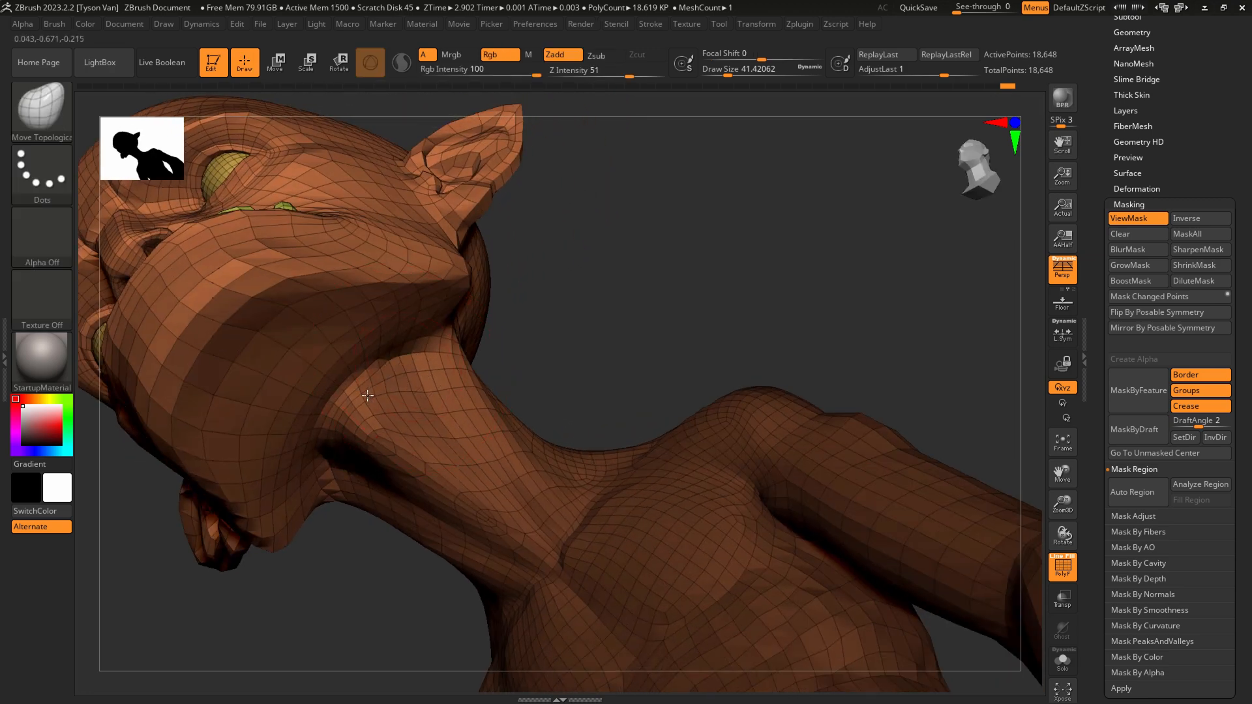
{"action": "right_click_drag", "start_coordinate": [335, 389], "coordinate": [395, 412]}
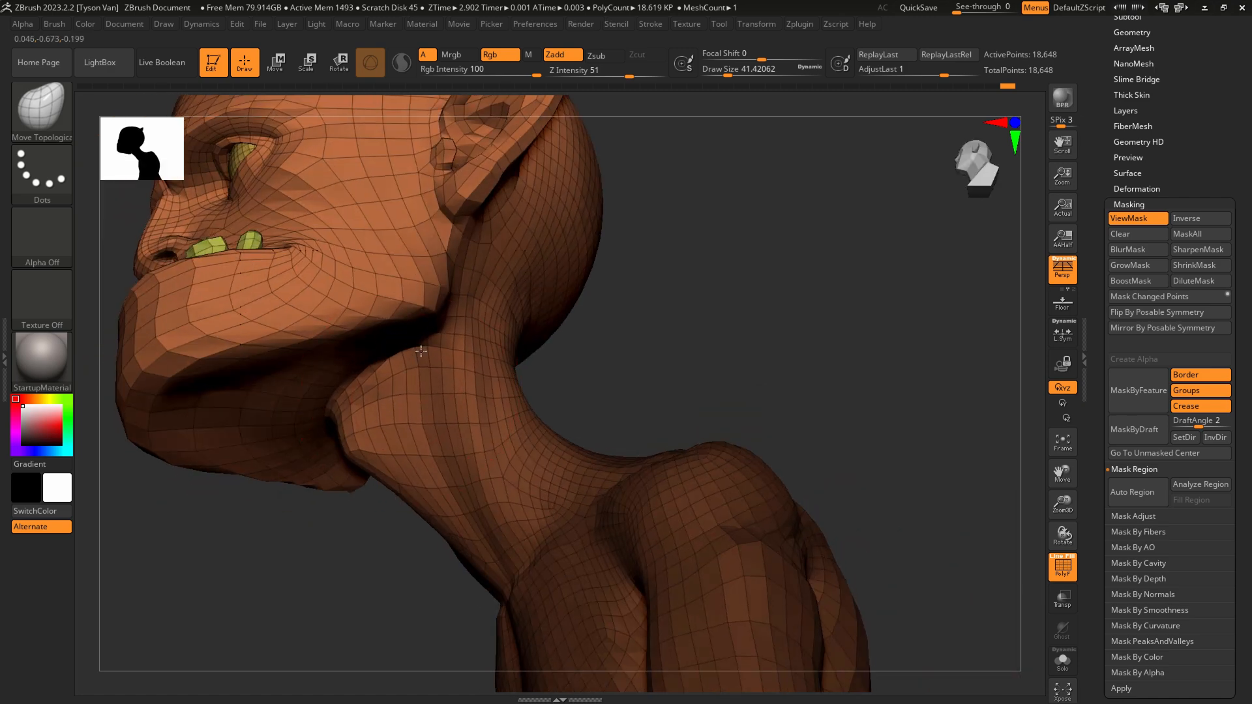
{"action": "mouse_move", "coordinate": [405, 419]}
{"action": "left_mouse_down"}
{"action": "mouse_move", "coordinate": [423, 405]}
{"action": "mouse_move", "coordinate": [409, 425]}
{"action": "left_mouse_up"}
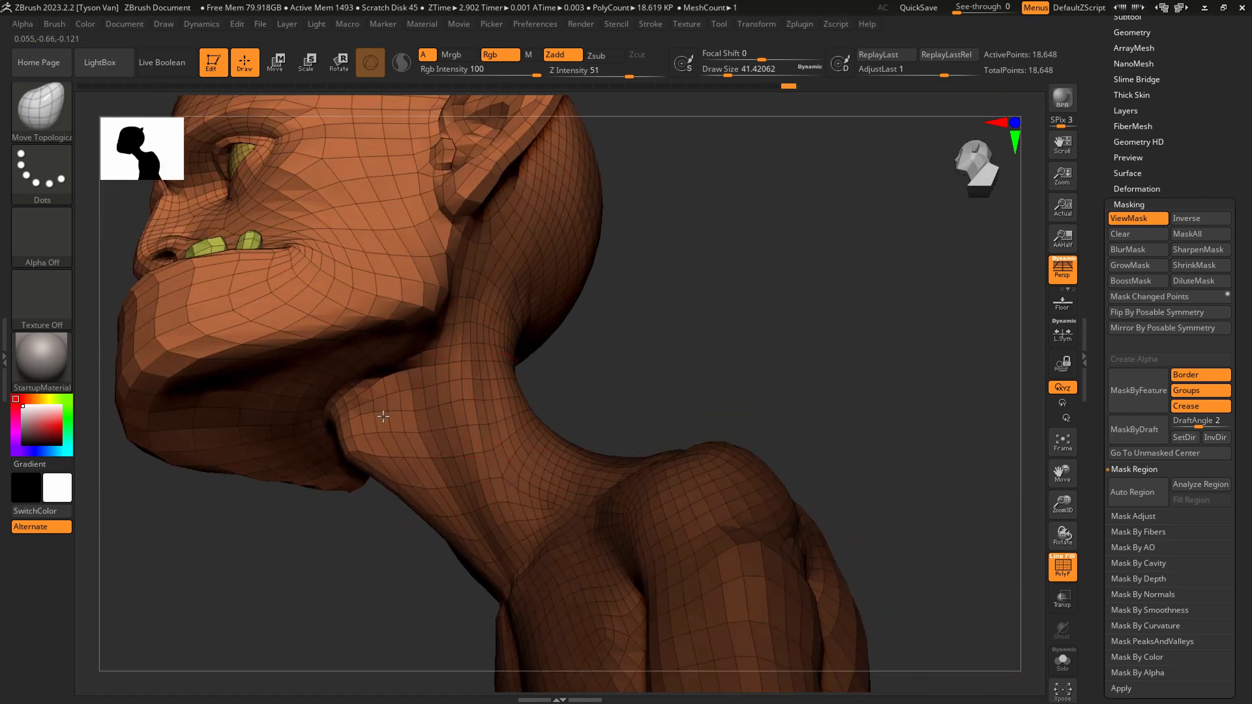
{"action": "mouse_move", "coordinate": [417, 424]}
{"action": "right_mouse_down", "text": "ctrl"}
{"action": "mouse_move", "coordinate": [530, 476]}
{"action": "mouse_move", "coordinate": [673, 397]}
{"action": "mouse_move", "coordinate": [644, 417]}
{"action": "mouse_move", "coordinate": [620, 392]}
{"action": "right_mouse_up", "text": "ctrl"}
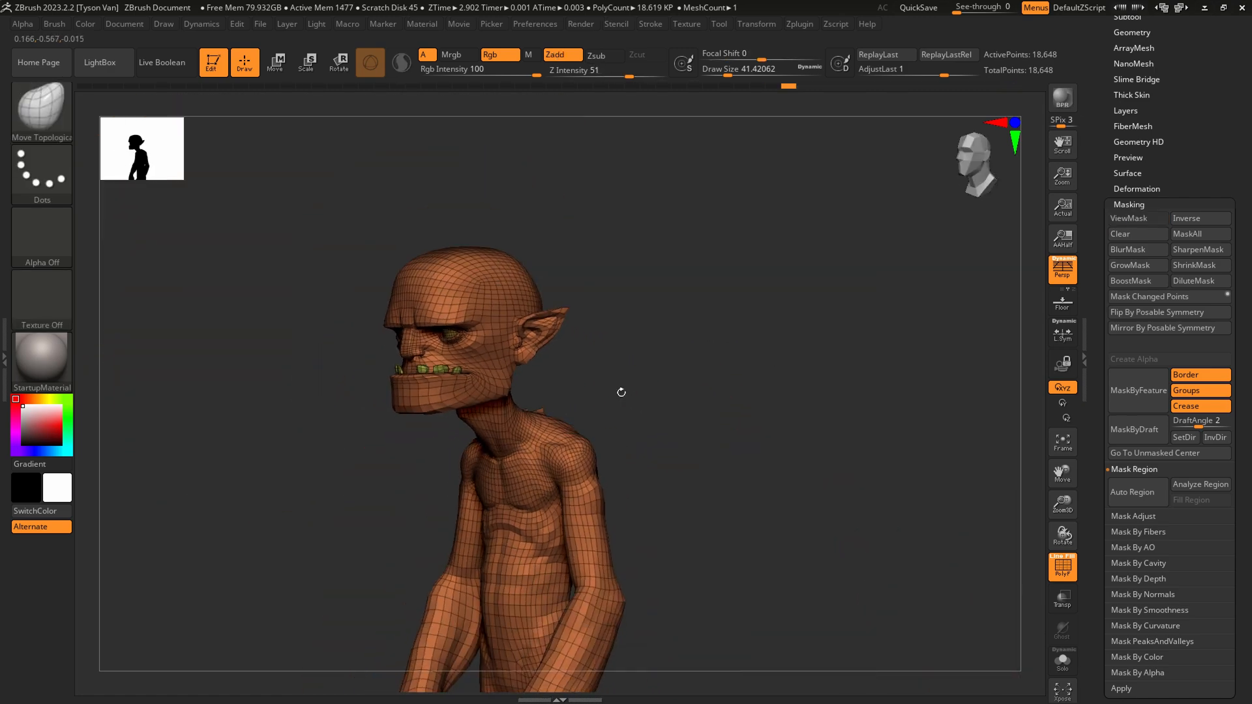
{"action": "key", "text": "alt+Tab"}
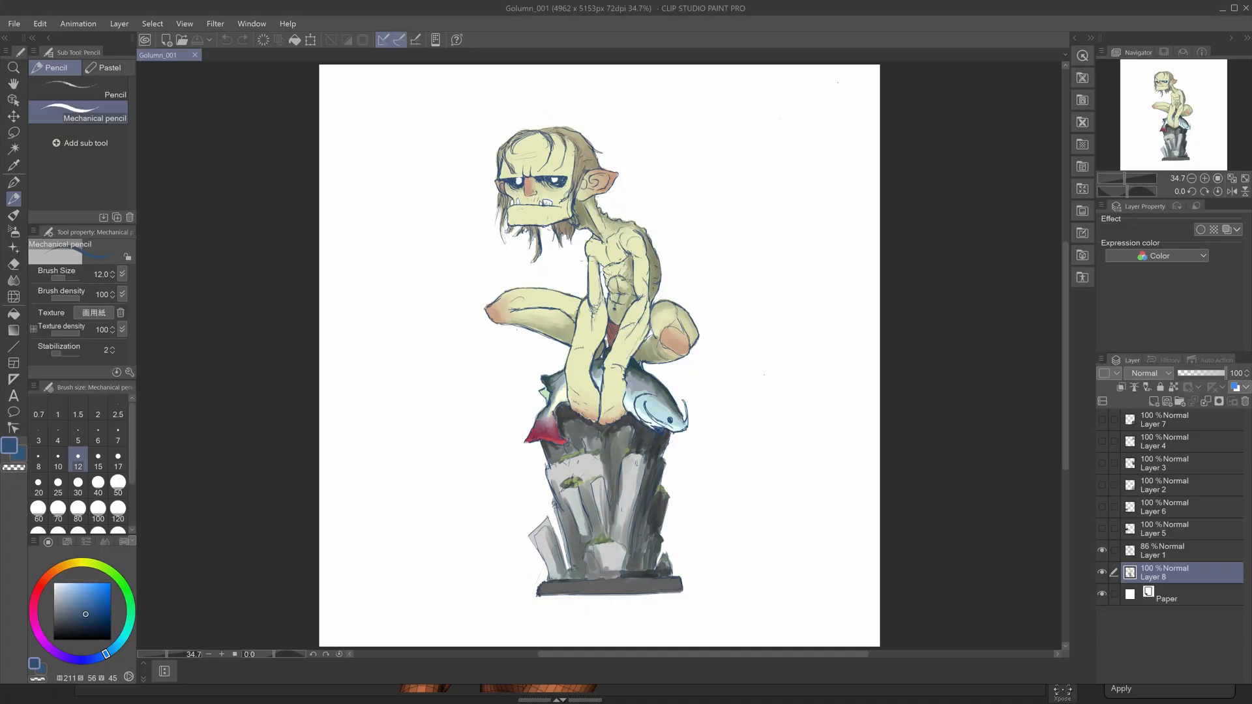
{"action": "key", "text": "alt+Tab"}
Mask the head, torso and arms so that only the pelvis and legs stay free for posing.
{"action": "mouse_move", "coordinate": [665, 475]}
{"action": "right_mouse_down"}
{"action": "mouse_move", "coordinate": [609, 519]}
{"action": "mouse_move", "coordinate": [491, 316]}
{"action": "mouse_move", "coordinate": [456, 310]}
{"action": "mouse_move", "coordinate": [539, 332]}
{"action": "mouse_move", "coordinate": [498, 407]}
{"action": "mouse_move", "coordinate": [542, 389]}
{"action": "mouse_move", "coordinate": [500, 358]}
{"action": "mouse_move", "coordinate": [551, 320]}
{"action": "mouse_move", "coordinate": [489, 330]}
{"action": "mouse_move", "coordinate": [631, 372]}
{"action": "mouse_move", "coordinate": [659, 364]}
{"action": "right_mouse_up"}
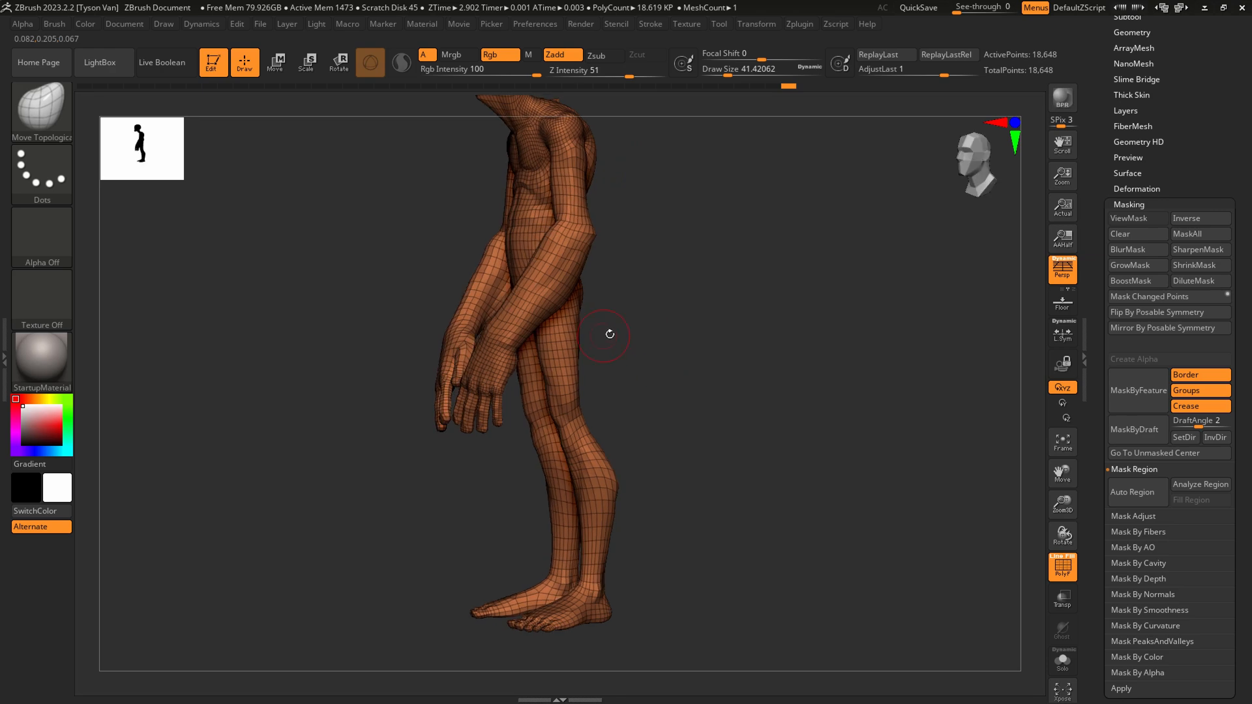
{"action": "right_click_drag", "start_coordinate": [592, 349], "coordinate": [590, 318], "text": "alt"}
{"action": "left_click", "coordinate": [338, 64]}
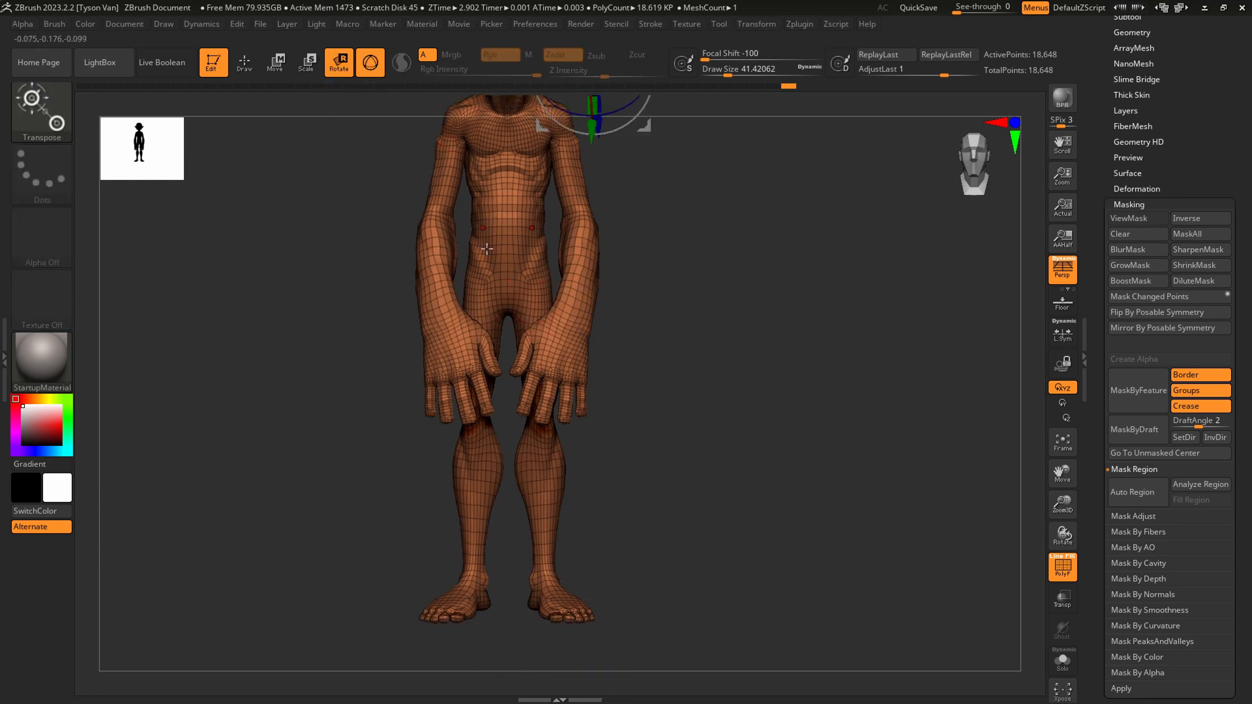
{"action": "left_click_drag", "start_coordinate": [539, 282], "coordinate": [537, 313], "text": "ctrl"}
{"action": "right_click_drag", "start_coordinate": [664, 410], "coordinate": [530, 417]}
{"action": "mouse_move", "coordinate": [567, 310]}
{"action": "right_mouse_down"}
{"action": "mouse_move", "coordinate": [620, 315]}
{"action": "mouse_move", "coordinate": [620, 302]}
{"action": "mouse_move", "coordinate": [599, 333]}
{"action": "mouse_move", "coordinate": [569, 332]}
{"action": "right_mouse_up"}
{"action": "key", "text": "q"}
{"action": "right_click_drag", "start_coordinate": [502, 229], "coordinate": [376, 136], "text": "ctrl"}
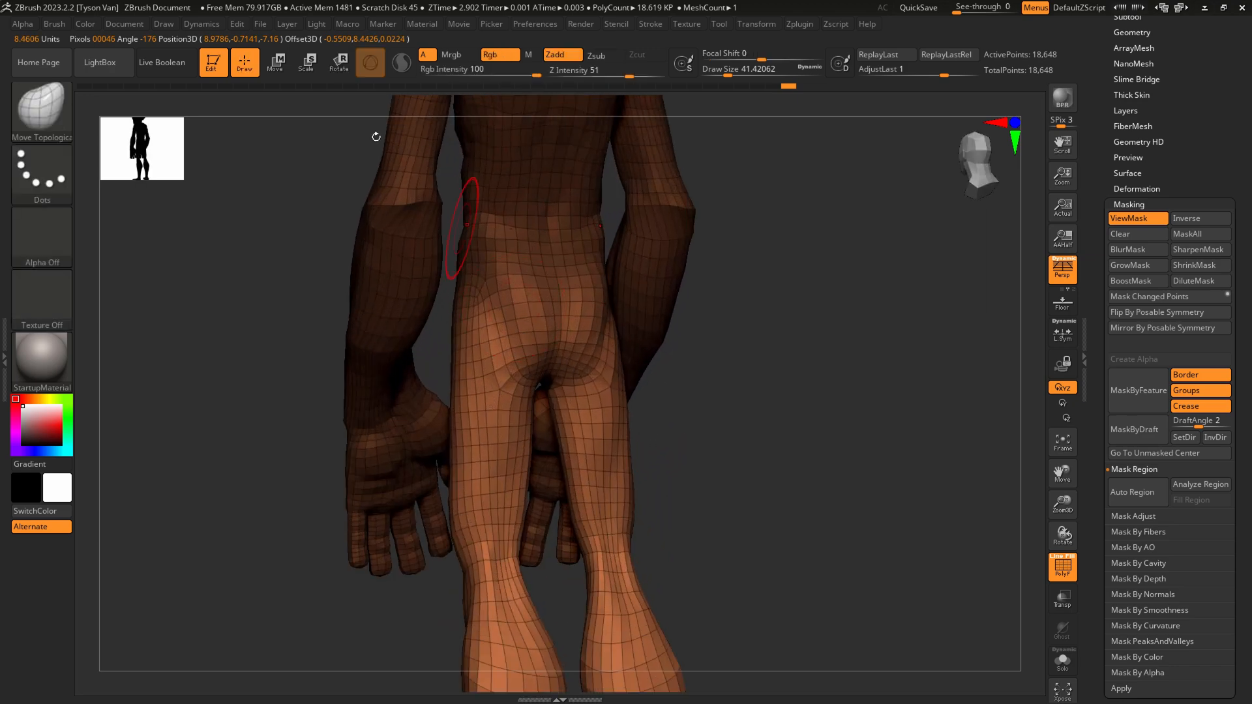
Place a Transpose rotation line from the hip toward the knee and soften the mask around the pelvis.
{"action": "left_click", "coordinate": [339, 63]}
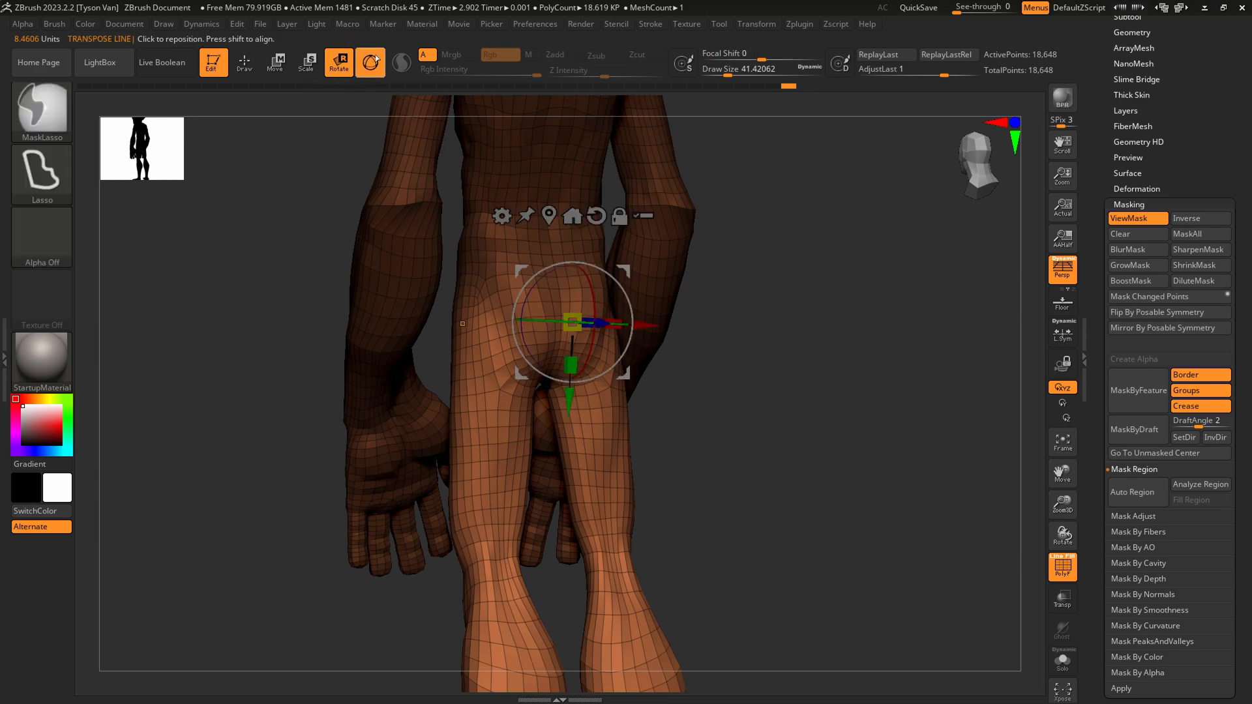
{"action": "left_click", "coordinate": [370, 62]}
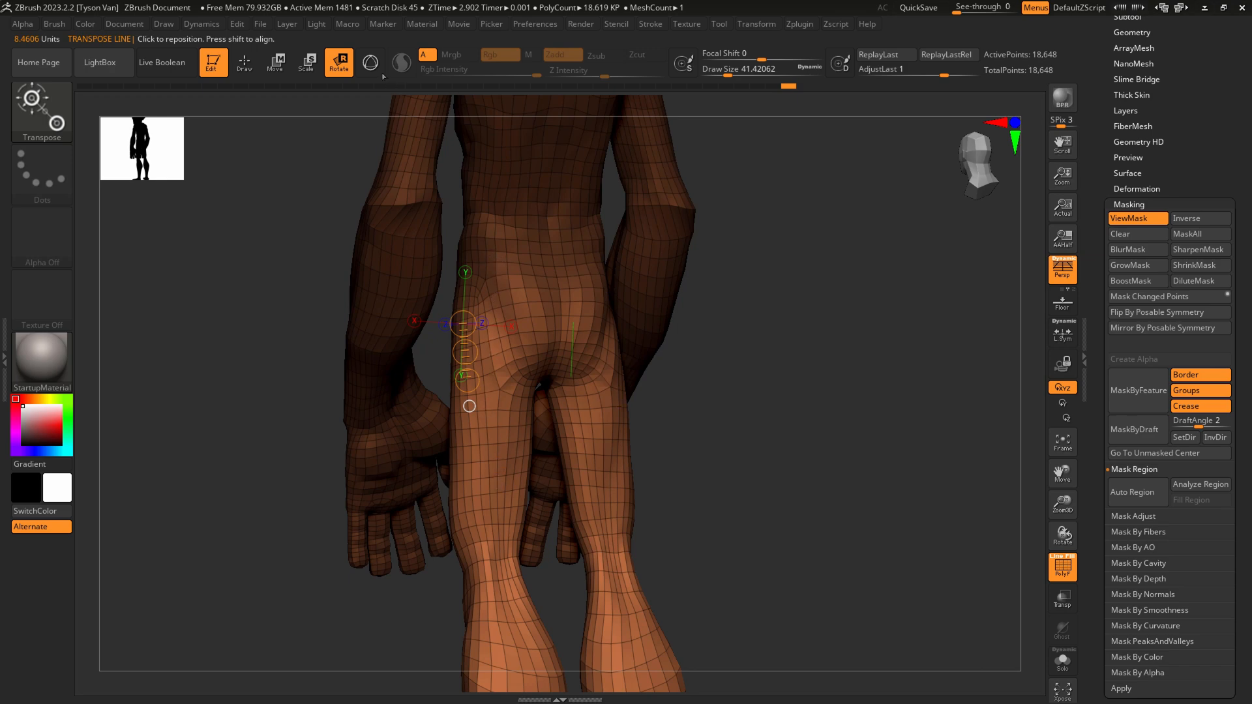
{"action": "mouse_move", "coordinate": [498, 294]}
{"action": "left_mouse_down", "text": "ctrl"}
{"action": "mouse_move", "coordinate": [483, 527]}
{"action": "mouse_move", "coordinate": [491, 486]}
{"action": "left_mouse_up", "text": "ctrl"}
{"action": "left_click", "coordinate": [527, 346], "text": "ctrl"}
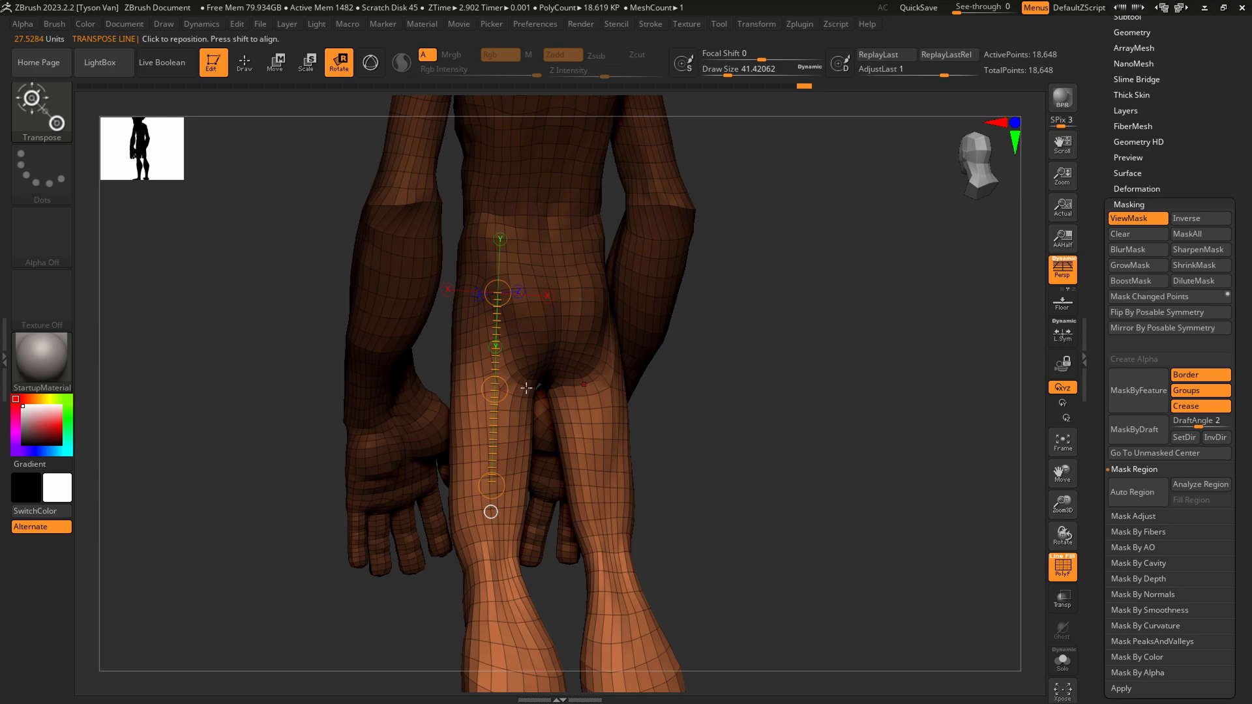
{"action": "right_click_drag", "start_coordinate": [527, 387], "coordinate": [507, 348]}
{"action": "left_click", "coordinate": [471, 359], "text": "ctrl"}
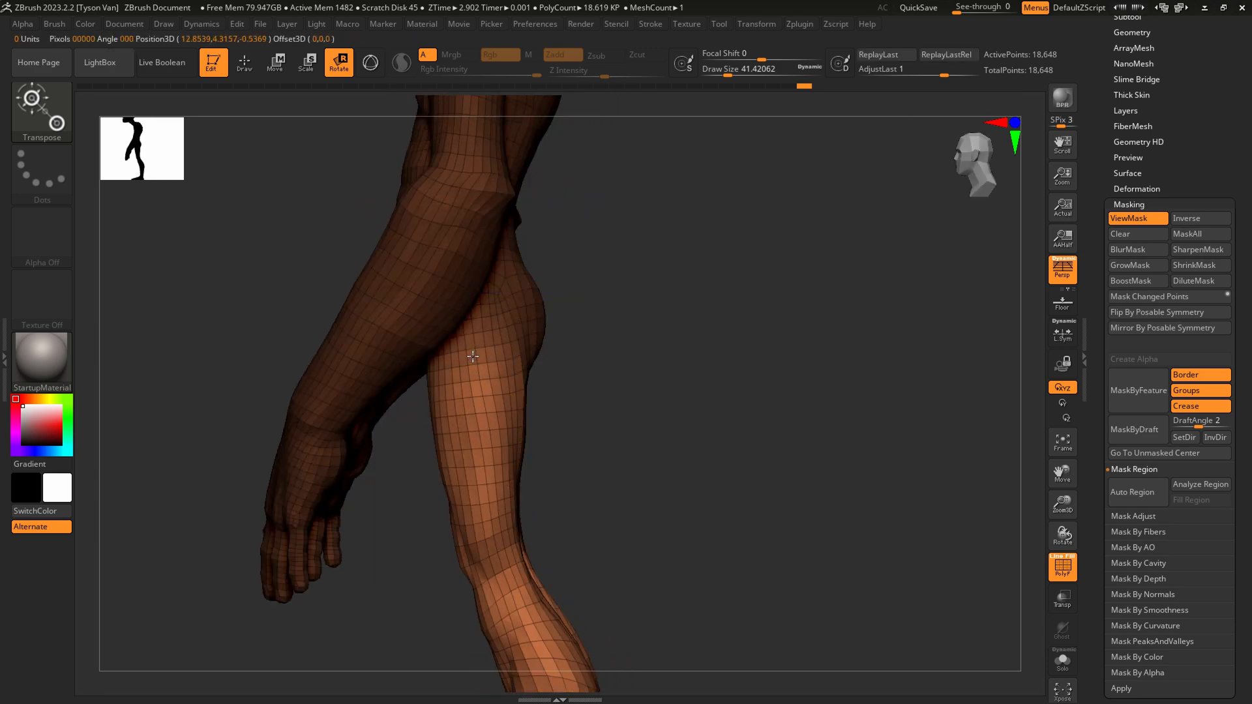
{"action": "right_click_drag", "start_coordinate": [478, 360], "coordinate": [502, 383]}
{"action": "left_click_drag", "start_coordinate": [536, 390], "coordinate": [489, 403]}
{"action": "right_click_drag", "start_coordinate": [531, 428], "coordinate": [469, 425], "text": "shift"}
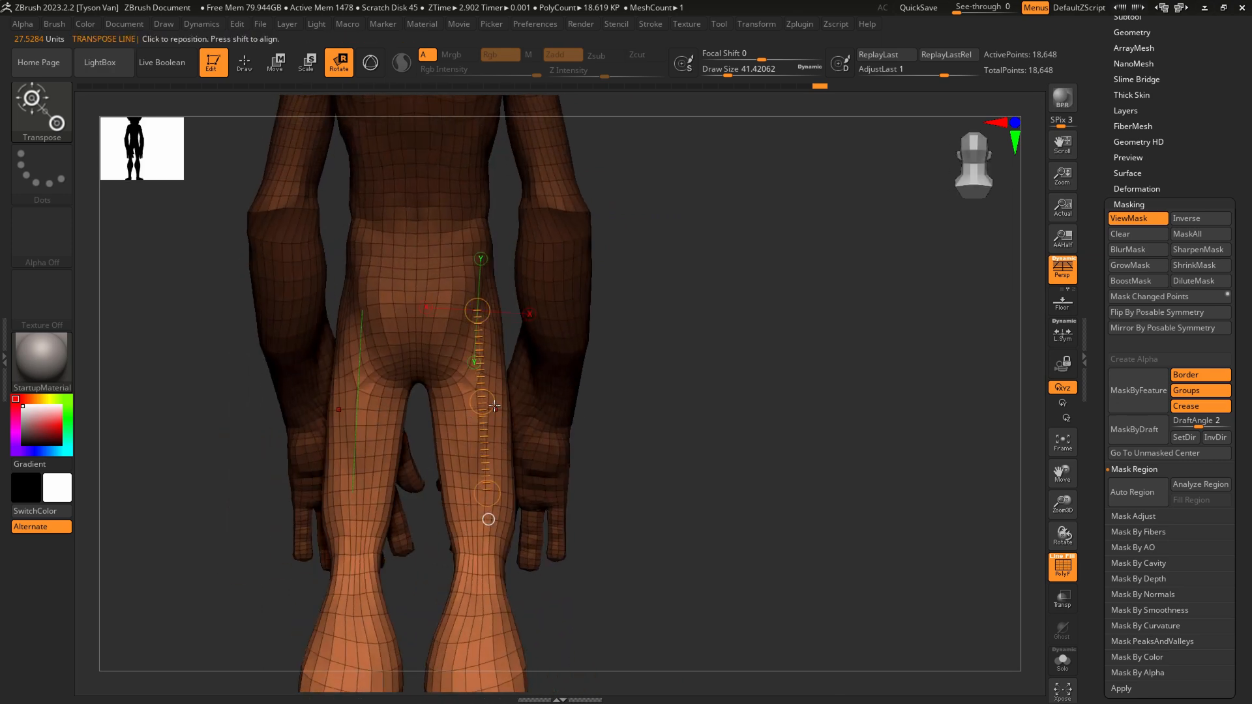
{"action": "right_click_drag", "start_coordinate": [469, 518], "coordinate": [318, 488], "text": "shift"}
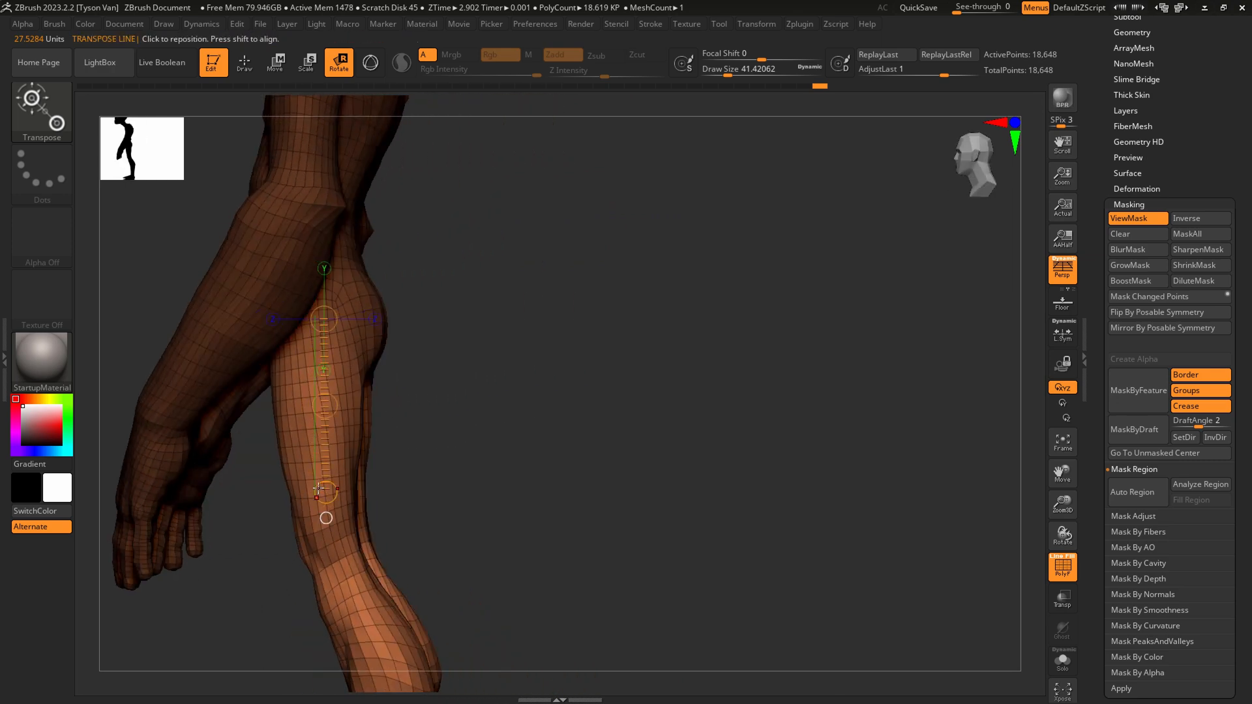
Rotate both legs forward at the hips with the Transpose line until the thighs are raised in front of the body.
{"action": "left_click_drag", "start_coordinate": [318, 488], "coordinate": [452, 422]}
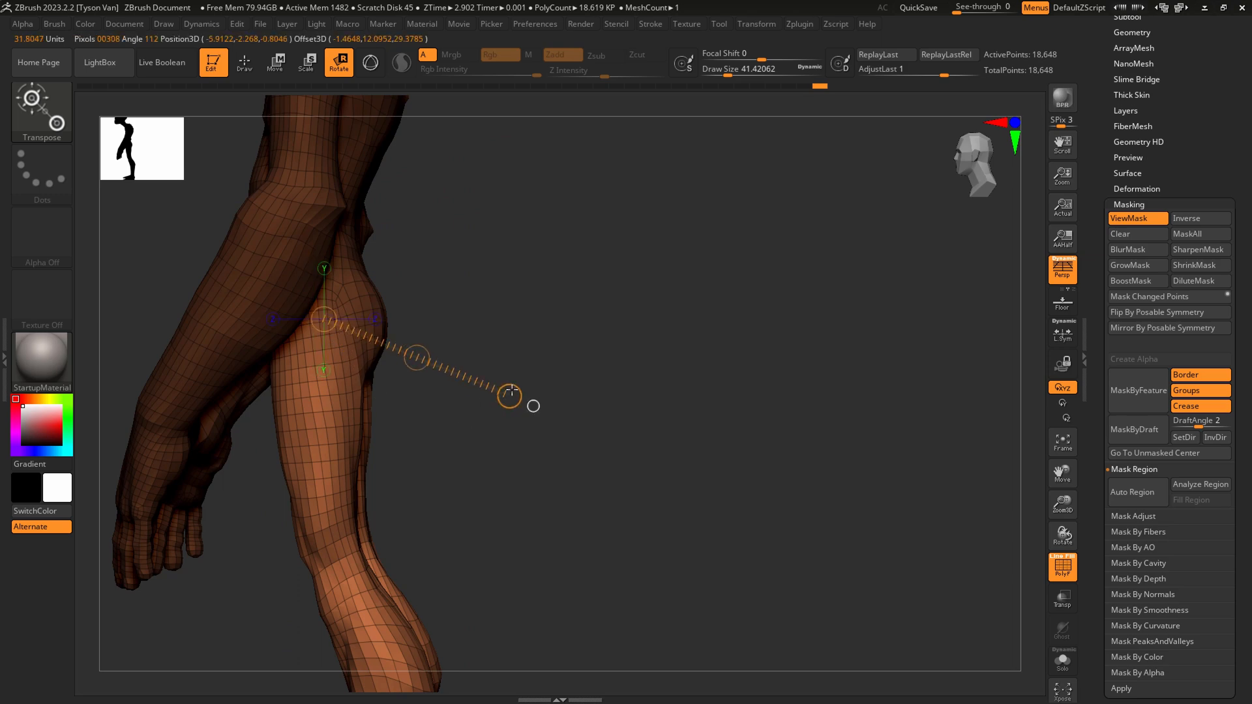
{"action": "right_click_drag", "start_coordinate": [326, 535], "coordinate": [485, 459], "text": "shift"}
{"action": "left_click_drag", "start_coordinate": [438, 425], "coordinate": [204, 245]}
{"action": "right_click_drag", "start_coordinate": [204, 245], "coordinate": [235, 235], "text": "shift"}
{"action": "key", "text": "ctrl+z"}
{"action": "mouse_move", "coordinate": [587, 442]}
{"action": "right_mouse_down"}
{"action": "mouse_move", "coordinate": [448, 579]}
{"action": "mouse_move", "coordinate": [447, 567]}
{"action": "right_mouse_up"}
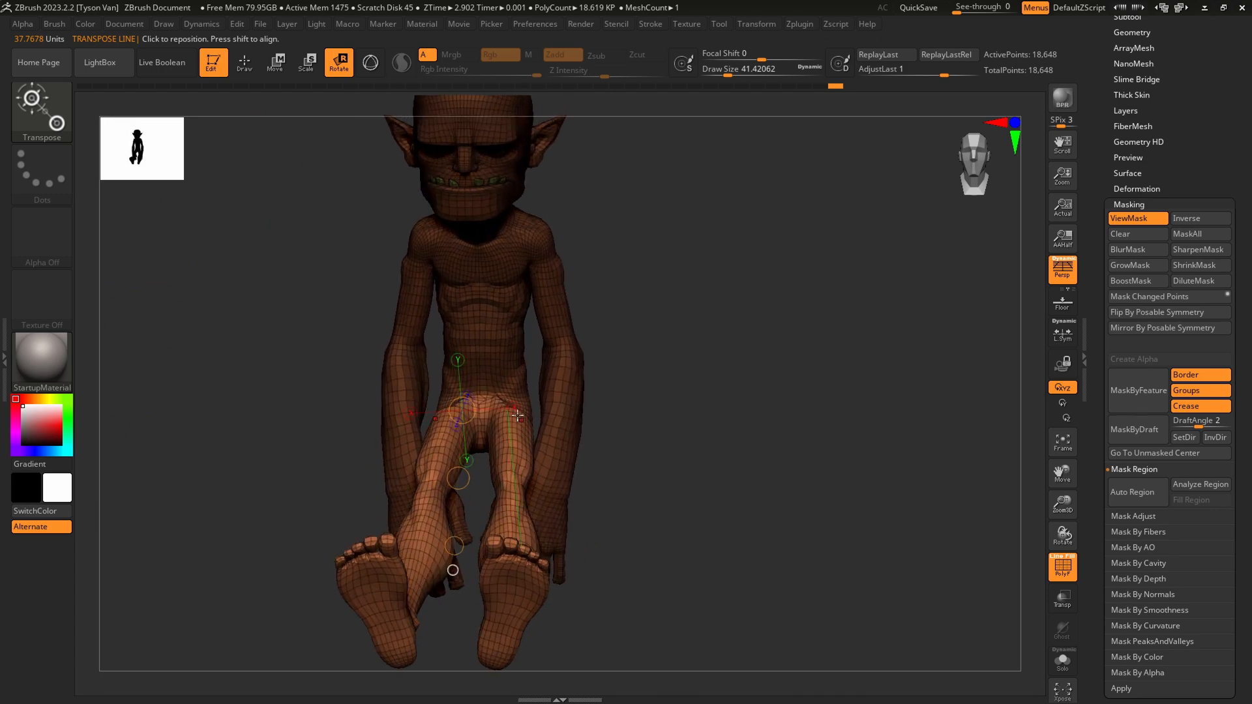
Keep the upper body masked and spread both raised legs outward at the hips with a Transpose rotation.
{"action": "key", "text": "q"}
{"action": "mouse_move", "coordinate": [487, 393]}
{"action": "right_mouse_down", "text": "ctrl"}
{"action": "mouse_move", "coordinate": [550, 506]}
{"action": "mouse_move", "coordinate": [497, 402]}
{"action": "mouse_move", "coordinate": [502, 457]}
{"action": "mouse_move", "coordinate": [583, 482]}
{"action": "mouse_move", "coordinate": [614, 426]}
{"action": "mouse_move", "coordinate": [457, 179]}
{"action": "right_mouse_up", "text": "ctrl"}
{"action": "key", "text": "shift"}
{"action": "key", "text": "r"}
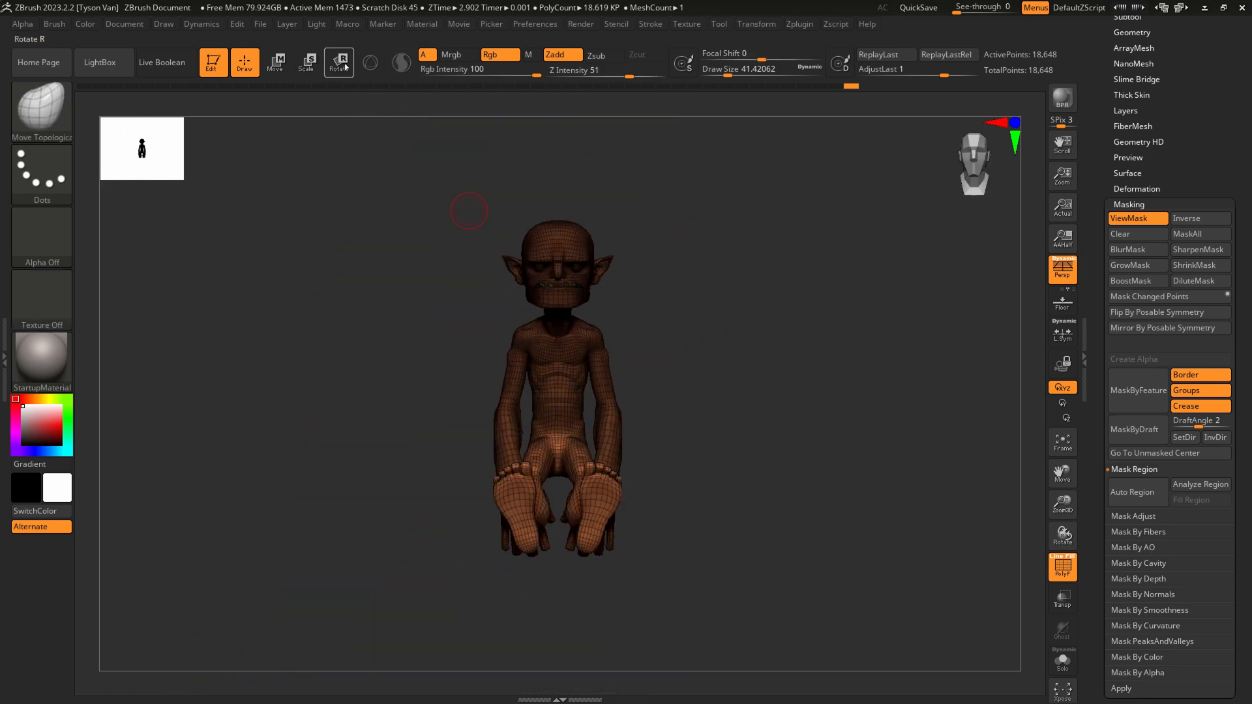
{"action": "mouse_move", "coordinate": [634, 600]}
{"action": "left_mouse_down"}
{"action": "mouse_move", "coordinate": [530, 663]}
{"action": "mouse_move", "coordinate": [572, 364]}
{"action": "mouse_move", "coordinate": [544, 249]}
{"action": "left_mouse_up"}
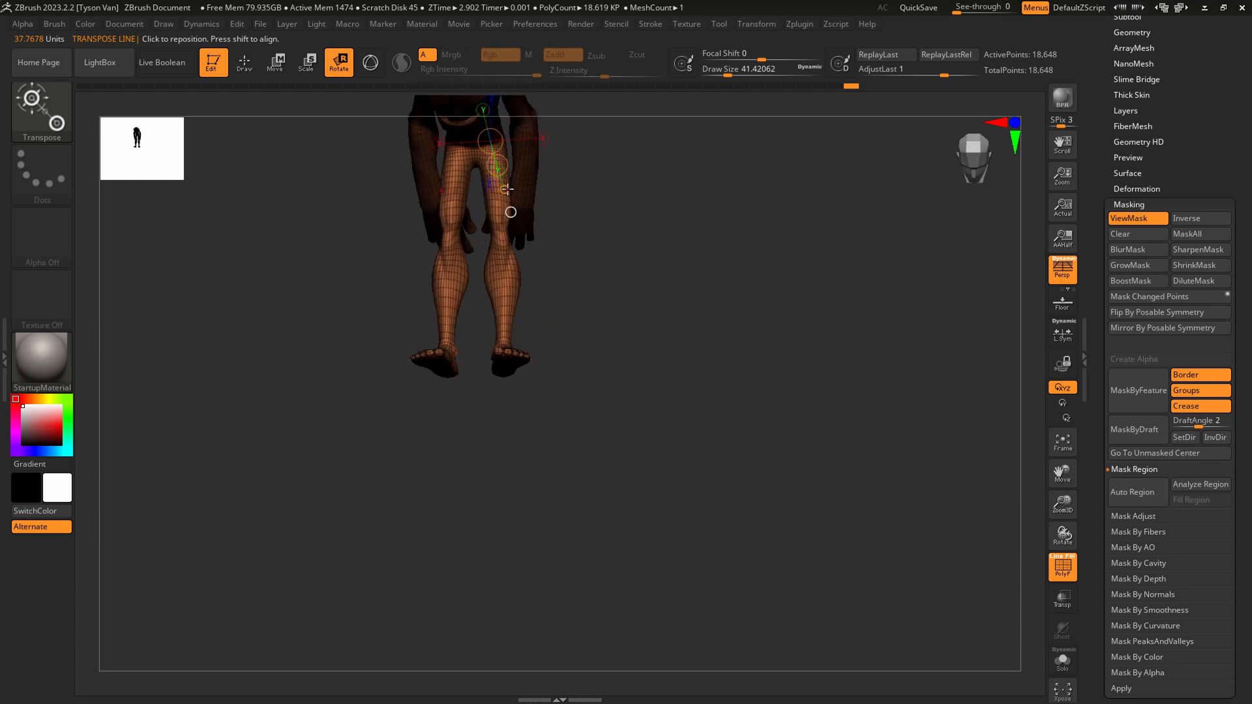
{"action": "left_click_drag", "start_coordinate": [508, 189], "coordinate": [732, 214]}
{"action": "mouse_move", "coordinate": [572, 266]}
{"action": "left_mouse_down"}
{"action": "mouse_move", "coordinate": [573, 218]}
{"action": "mouse_move", "coordinate": [519, 416]}
{"action": "mouse_move", "coordinate": [458, 339]}
{"action": "mouse_move", "coordinate": [506, 391]}
{"action": "mouse_move", "coordinate": [500, 324]}
{"action": "mouse_move", "coordinate": [474, 330]}
{"action": "mouse_move", "coordinate": [456, 249]}
{"action": "left_mouse_up"}
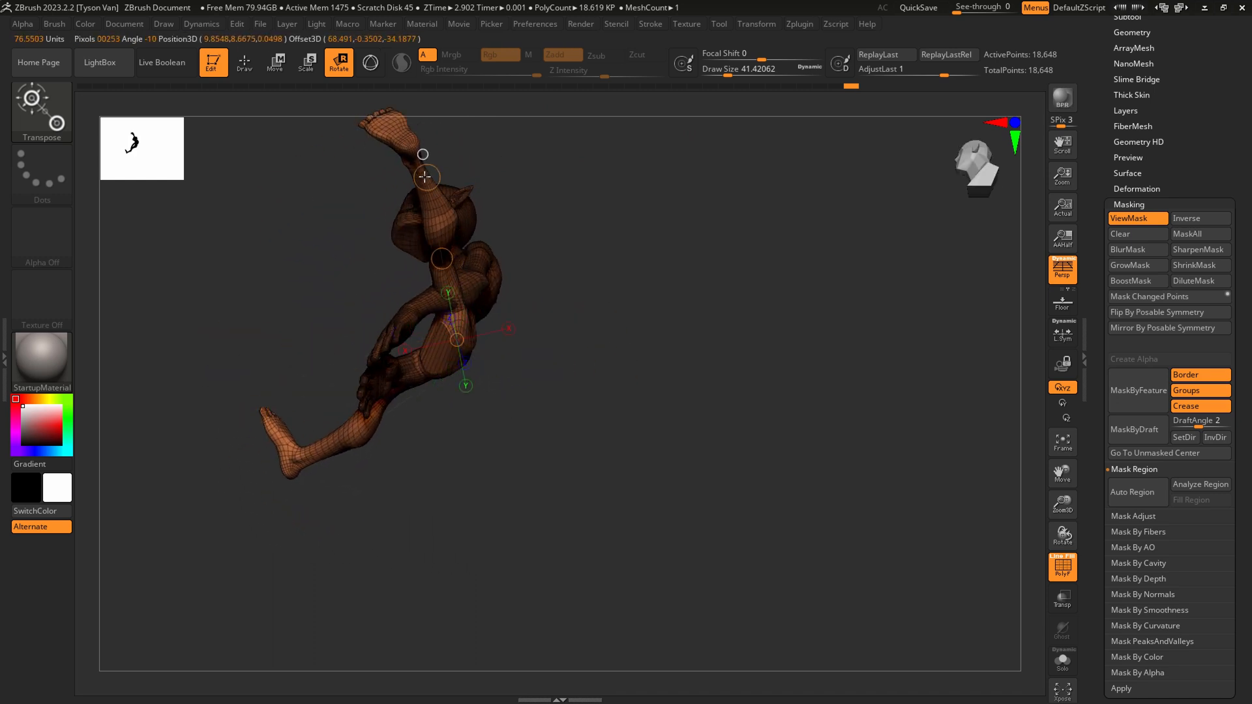
Reposition the Transpose line from the pelvis to the ankle and adjust the angle of the spread legs.
{"action": "left_click_drag", "start_coordinate": [413, 157], "coordinate": [374, 312]}
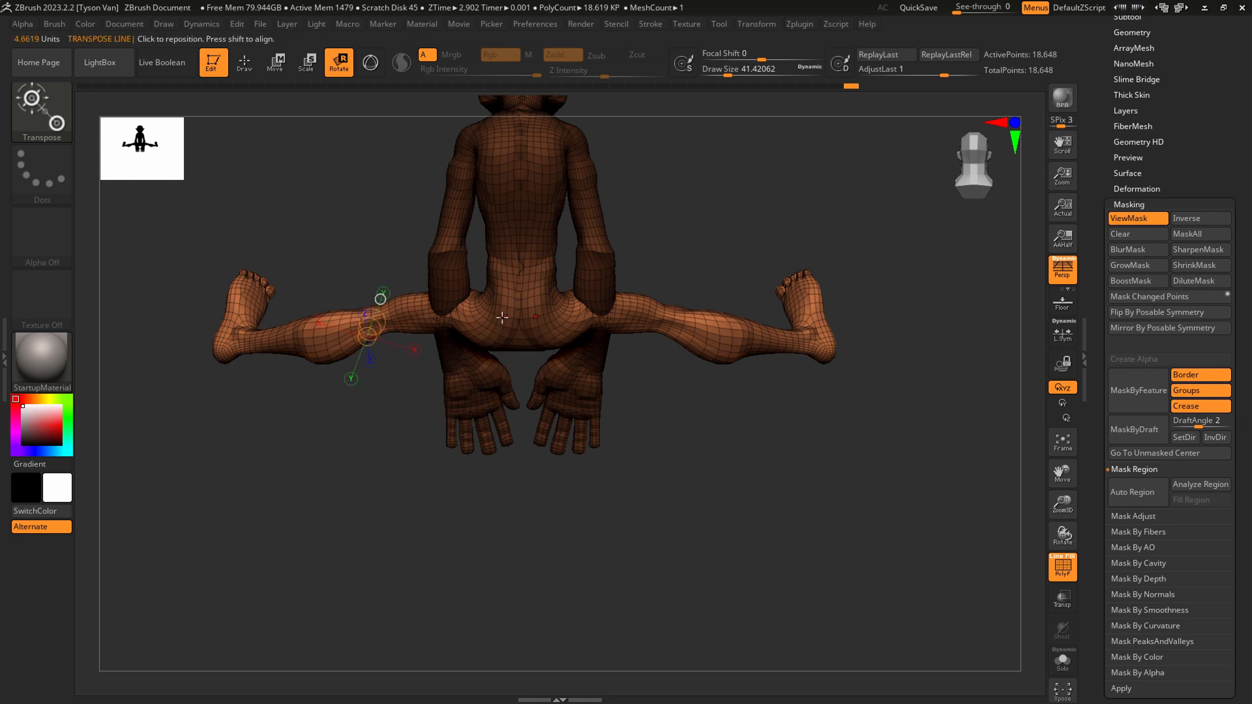
{"action": "left_click_drag", "start_coordinate": [499, 316], "coordinate": [251, 345]}
{"action": "left_click_drag", "start_coordinate": [324, 391], "coordinate": [379, 410]}
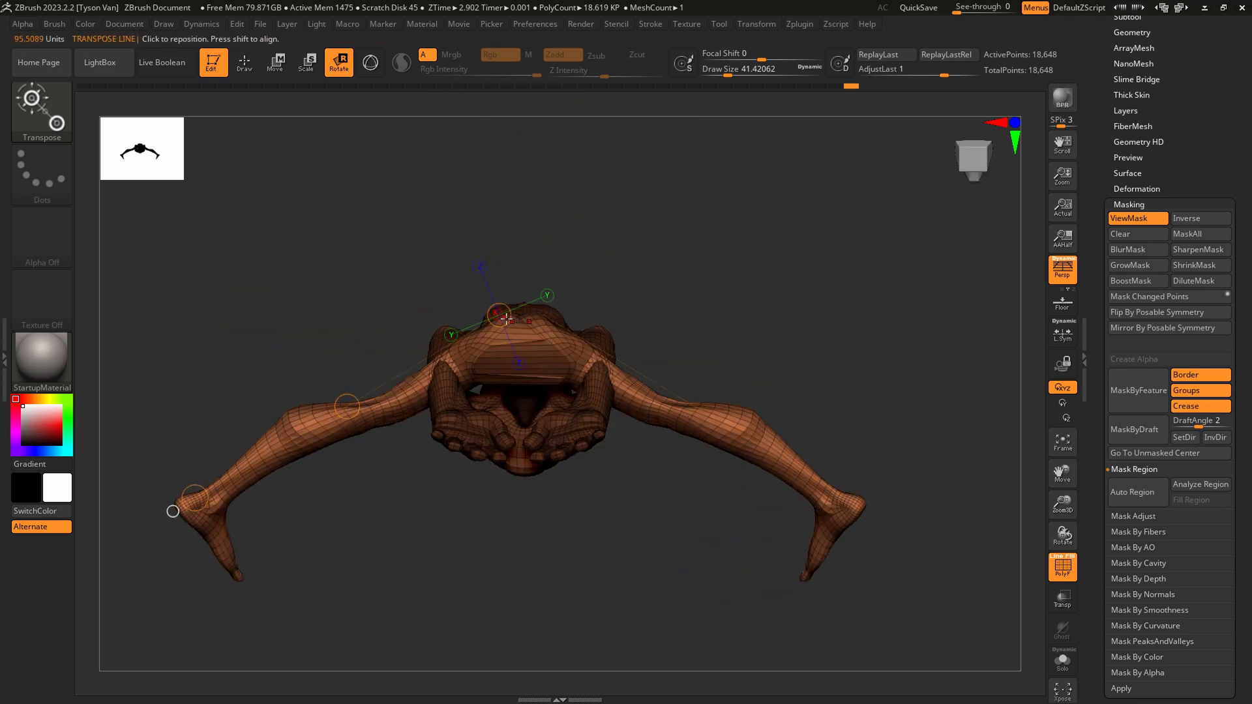
{"action": "left_click_drag", "start_coordinate": [351, 418], "coordinate": [433, 559]}
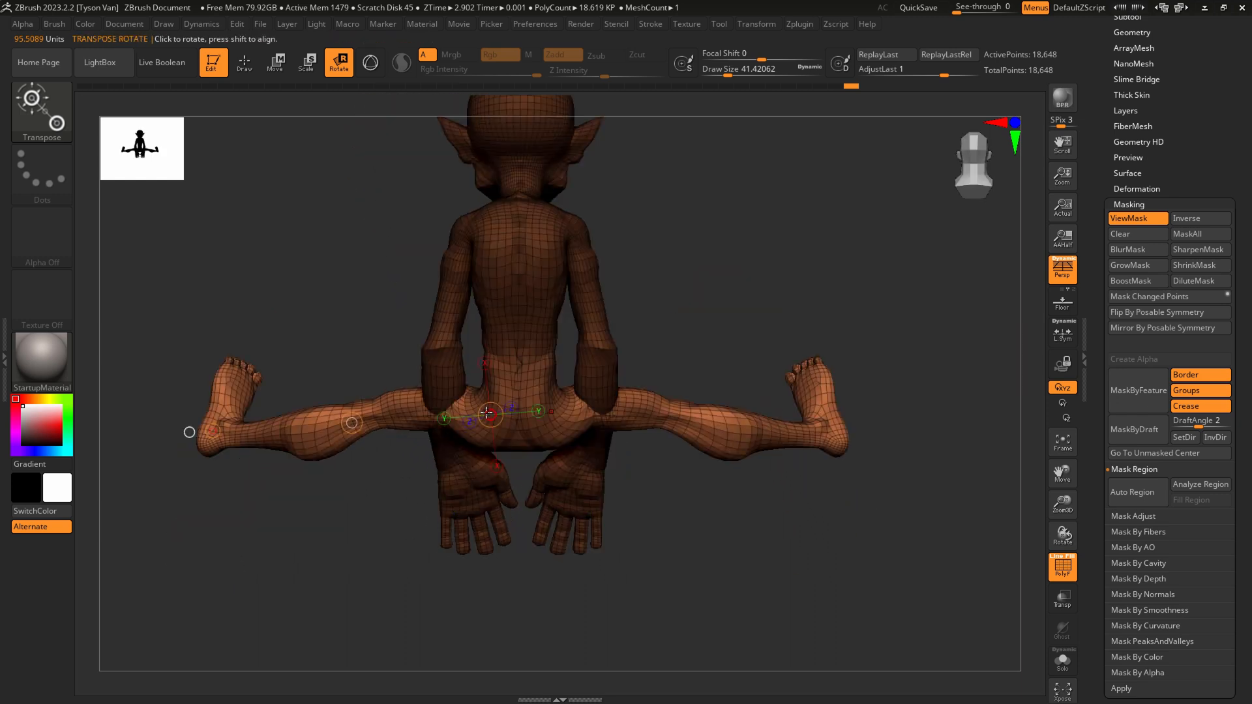
{"action": "mouse_move", "coordinate": [352, 422]}
{"action": "left_mouse_down"}
{"action": "mouse_move", "coordinate": [274, 439]}
{"action": "mouse_move", "coordinate": [771, 377]}
{"action": "mouse_move", "coordinate": [540, 422]}
{"action": "mouse_move", "coordinate": [472, 405]}
{"action": "left_mouse_up"}
Smooth the stretched mesh around the hip and buttock where the raised thigh joins the pelvis.
{"action": "key", "text": "q"}
{"action": "key", "text": "shift"}
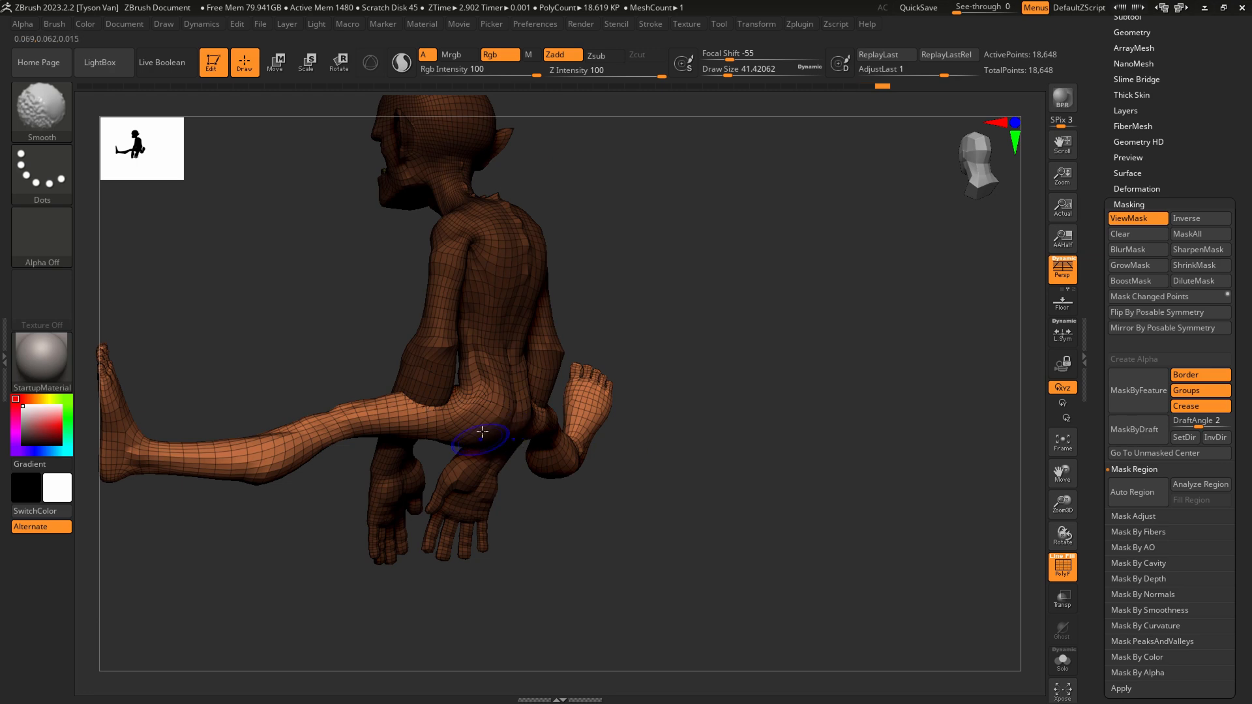
{"action": "left_click_drag", "start_coordinate": [482, 431], "coordinate": [525, 374]}
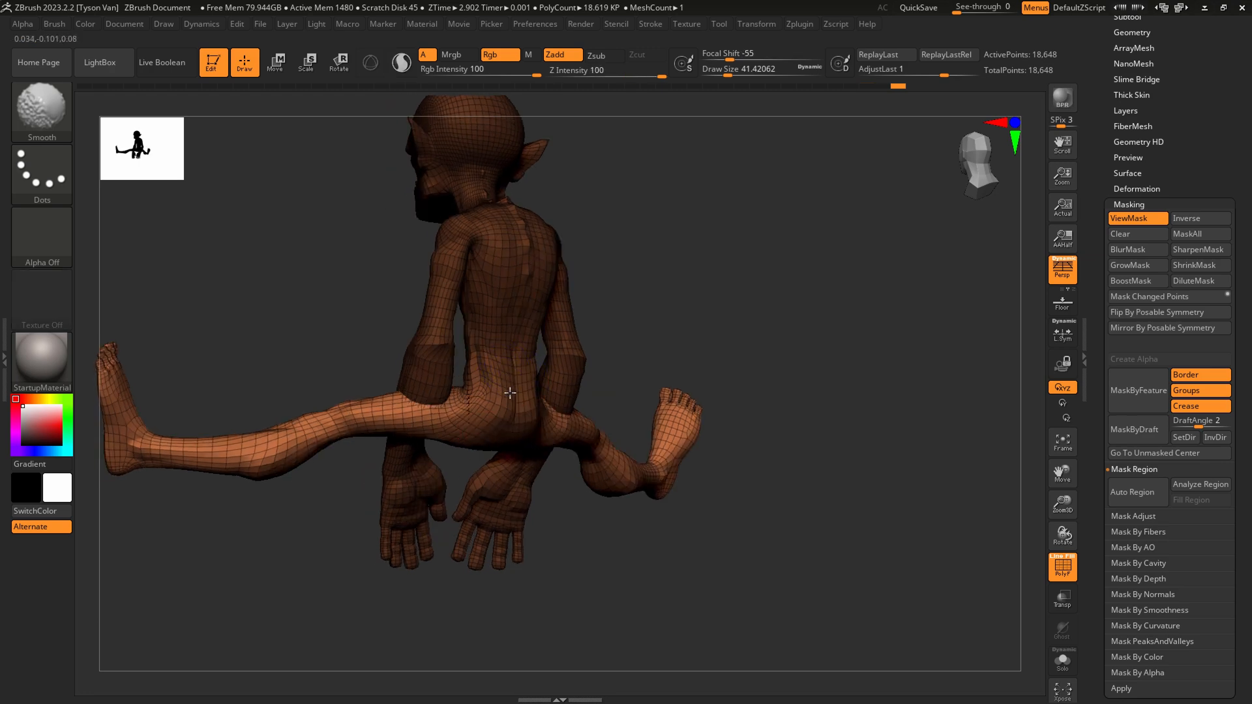
{"action": "mouse_move", "coordinate": [455, 403]}
{"action": "left_mouse_down"}
{"action": "mouse_move", "coordinate": [525, 385]}
{"action": "mouse_move", "coordinate": [439, 458]}
{"action": "mouse_move", "coordinate": [467, 385]}
{"action": "left_mouse_up"}
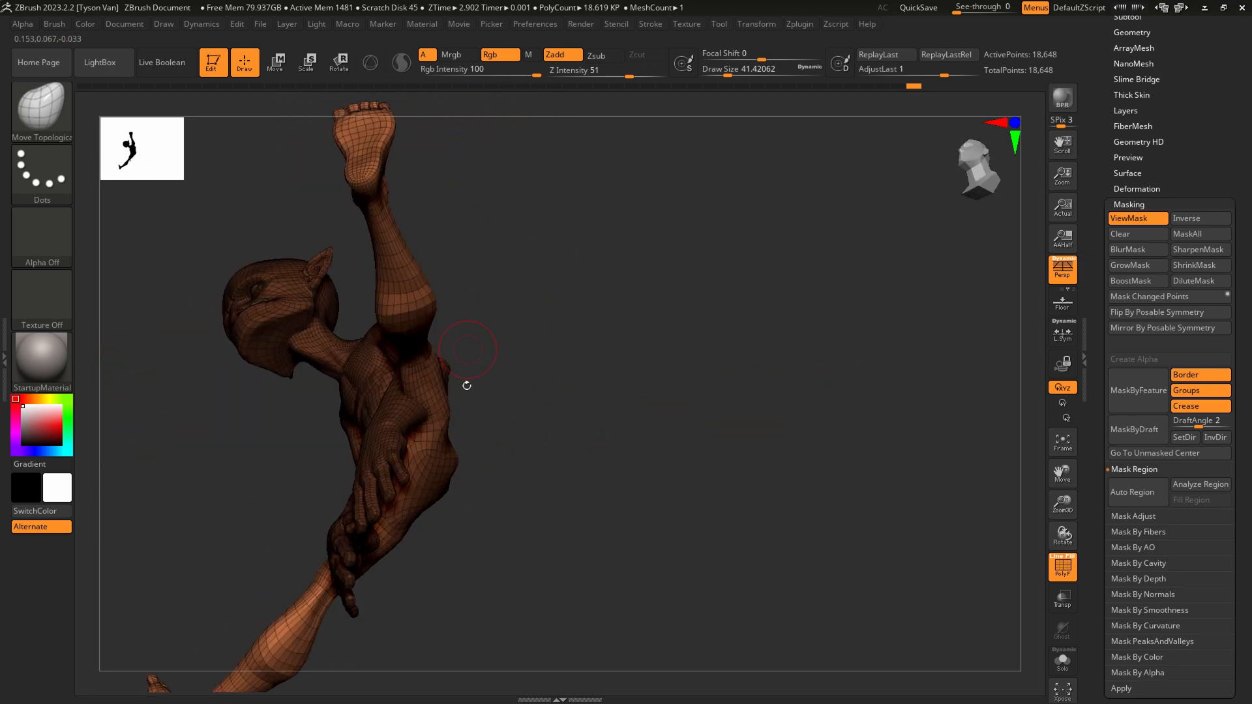
Adjust the hip and inner thigh contours with Move Topological and smooth the stretched mesh where the legs join the pelvis.
{"action": "key", "text": "s"}
{"action": "left_click_drag", "start_coordinate": [442, 461], "coordinate": [450, 460]}
{"action": "left_click_drag", "start_coordinate": [473, 412], "coordinate": [449, 437]}
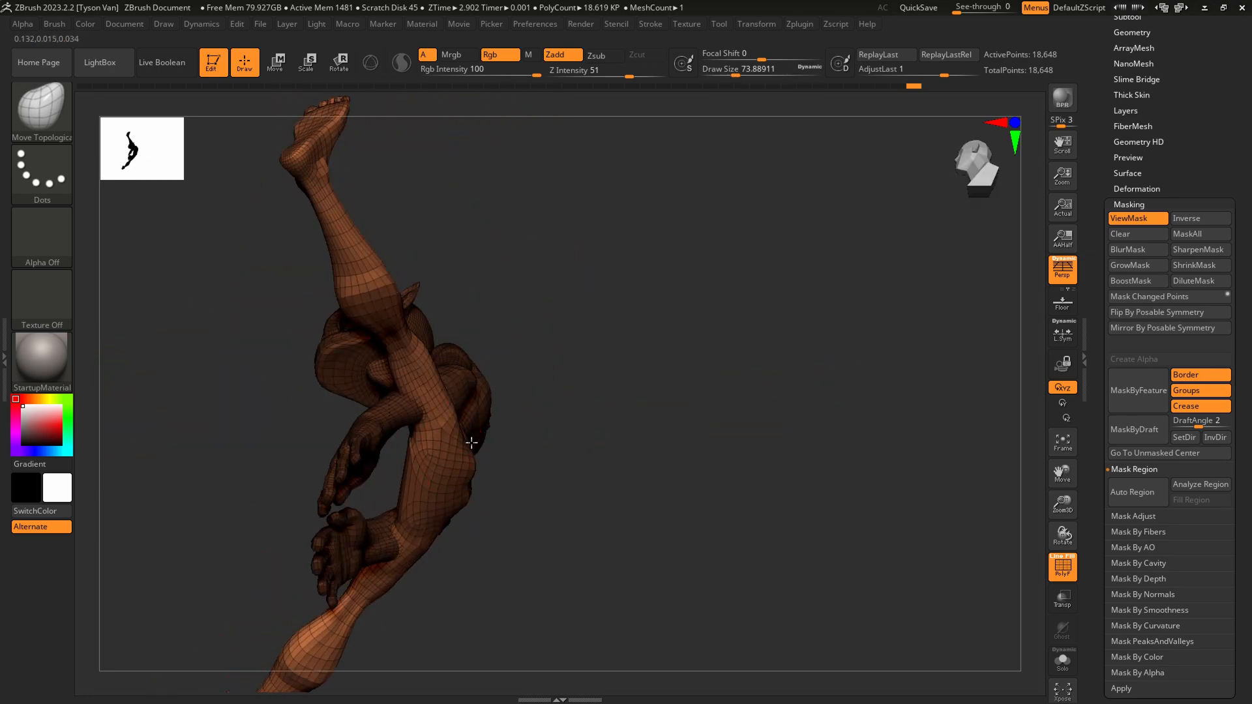
{"action": "key", "text": "shift"}
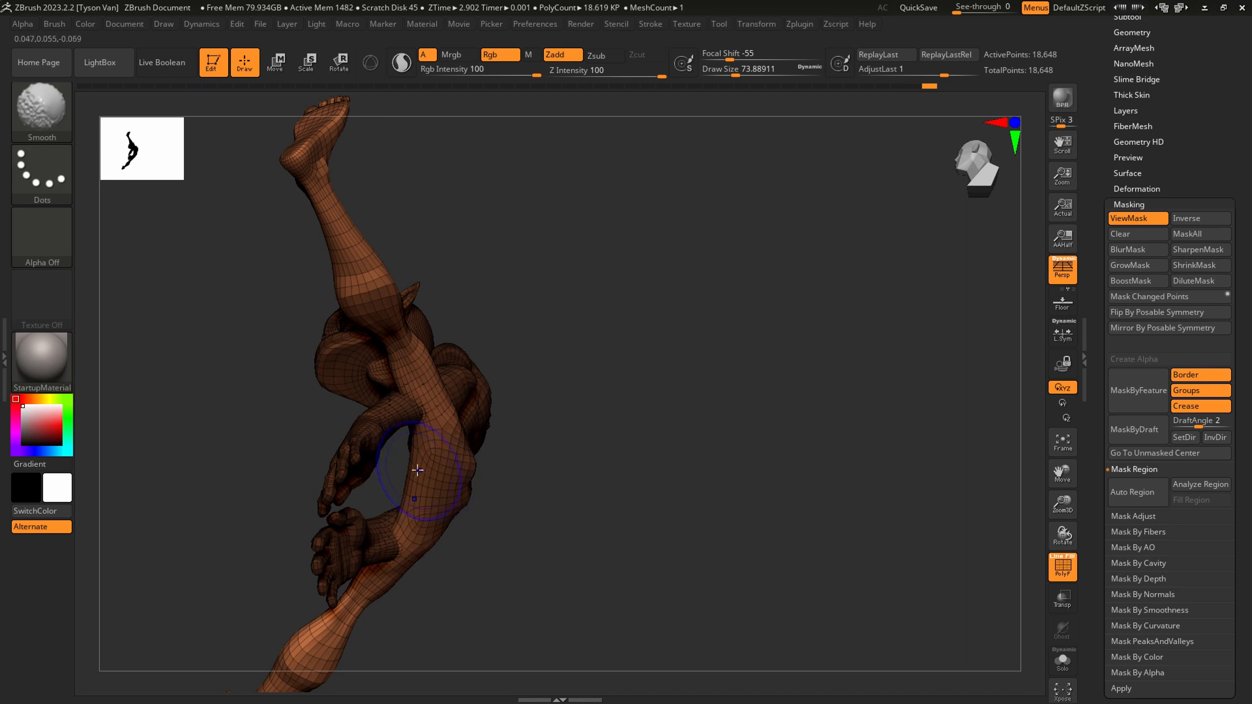
{"action": "mouse_move", "coordinate": [418, 491]}
{"action": "right_mouse_down"}
{"action": "mouse_move", "coordinate": [475, 515]}
{"action": "mouse_move", "coordinate": [372, 469]}
{"action": "mouse_move", "coordinate": [390, 474]}
{"action": "mouse_move", "coordinate": [335, 495]}
{"action": "mouse_move", "coordinate": [397, 458]}
{"action": "right_mouse_up"}
{"action": "key", "text": "shift"}
{"action": "key", "text": "s"}
{"action": "mouse_move", "coordinate": [396, 459]}
{"action": "left_mouse_down"}
{"action": "mouse_move", "coordinate": [384, 456]}
{"action": "mouse_move", "coordinate": [380, 477]}
{"action": "left_mouse_up"}
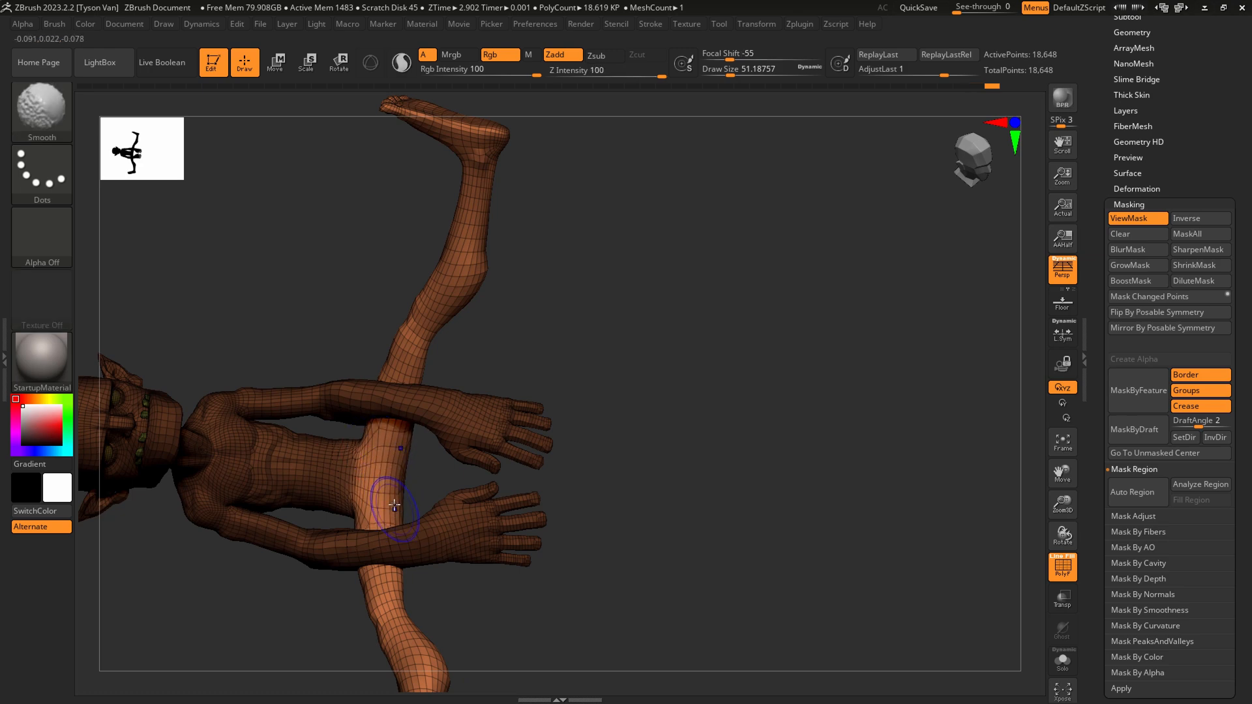
{"action": "mouse_move", "coordinate": [394, 504]}
{"action": "right_mouse_down"}
{"action": "mouse_move", "coordinate": [413, 475]}
{"action": "mouse_move", "coordinate": [419, 419]}
{"action": "mouse_move", "coordinate": [433, 517]}
{"action": "mouse_move", "coordinate": [489, 396]}
{"action": "mouse_move", "coordinate": [578, 326]}
{"action": "right_mouse_up"}
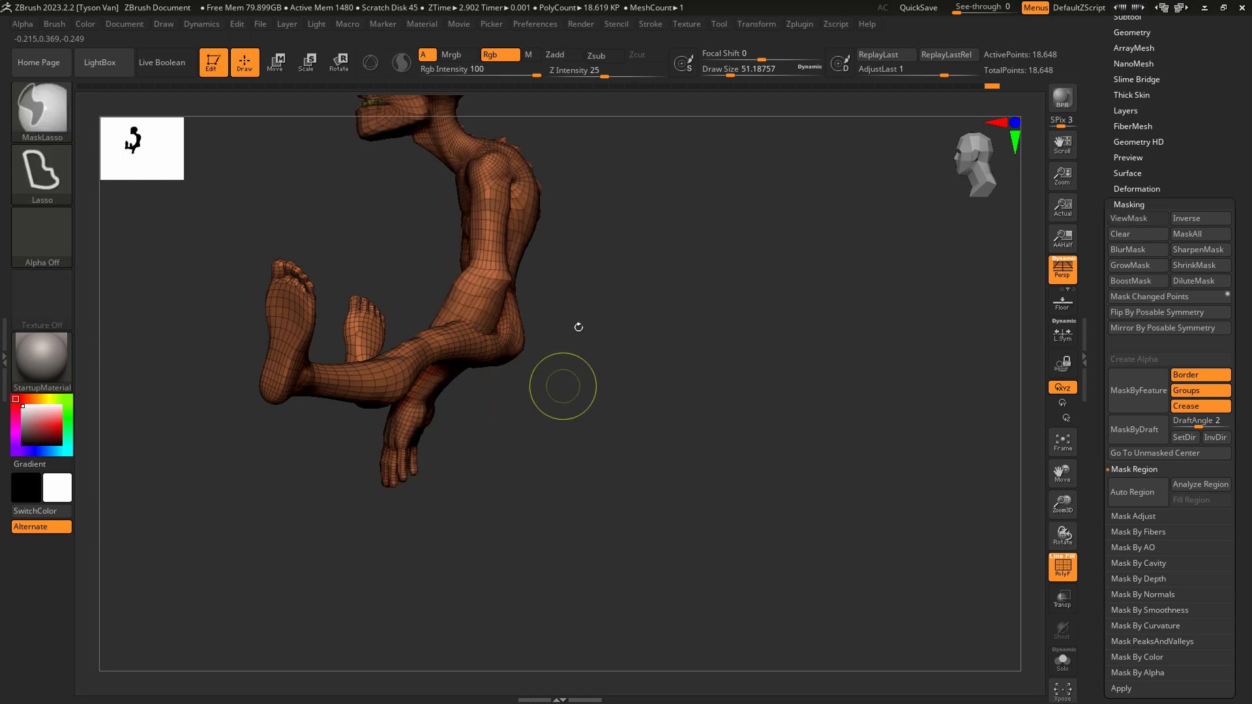
Mask everything except both arms from the shoulders with a Transpose topological mask and blur the mask edge.
{"action": "left_click", "coordinate": [339, 63]}
{"action": "right_click_drag", "start_coordinate": [531, 274], "coordinate": [533, 353], "text": "alt"}
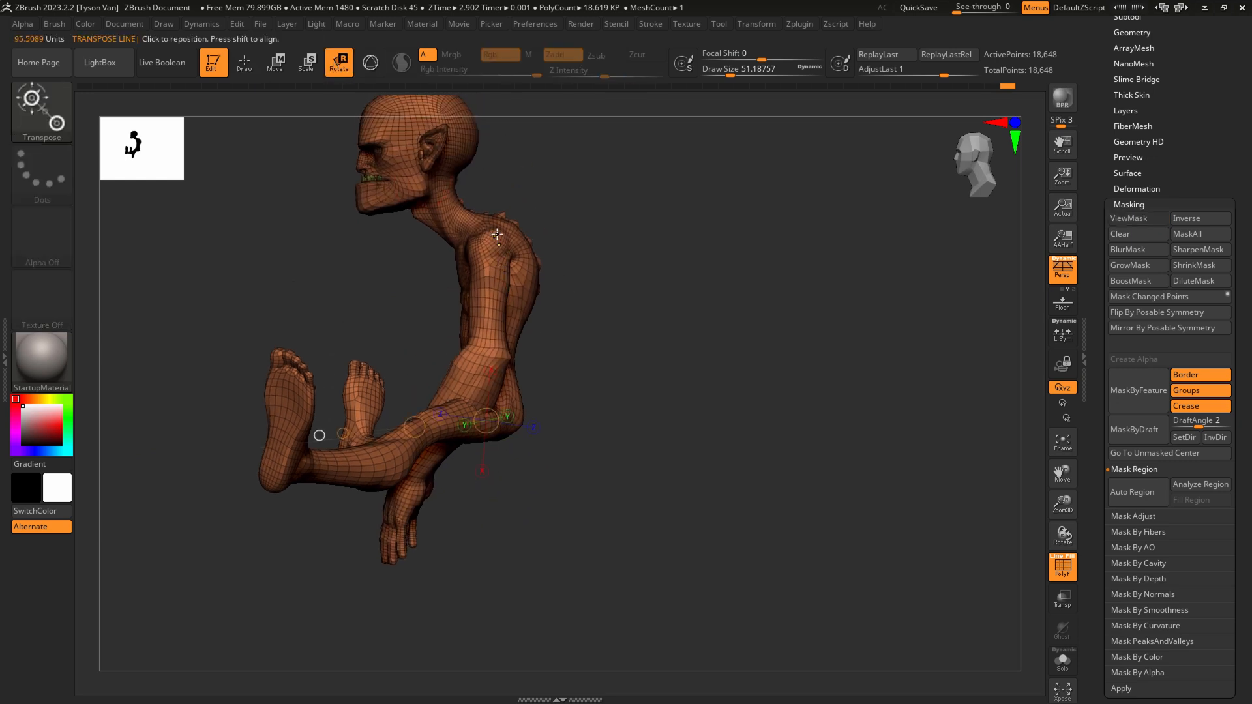
{"action": "left_click_drag", "start_coordinate": [497, 234], "coordinate": [484, 365], "text": "ctrl"}
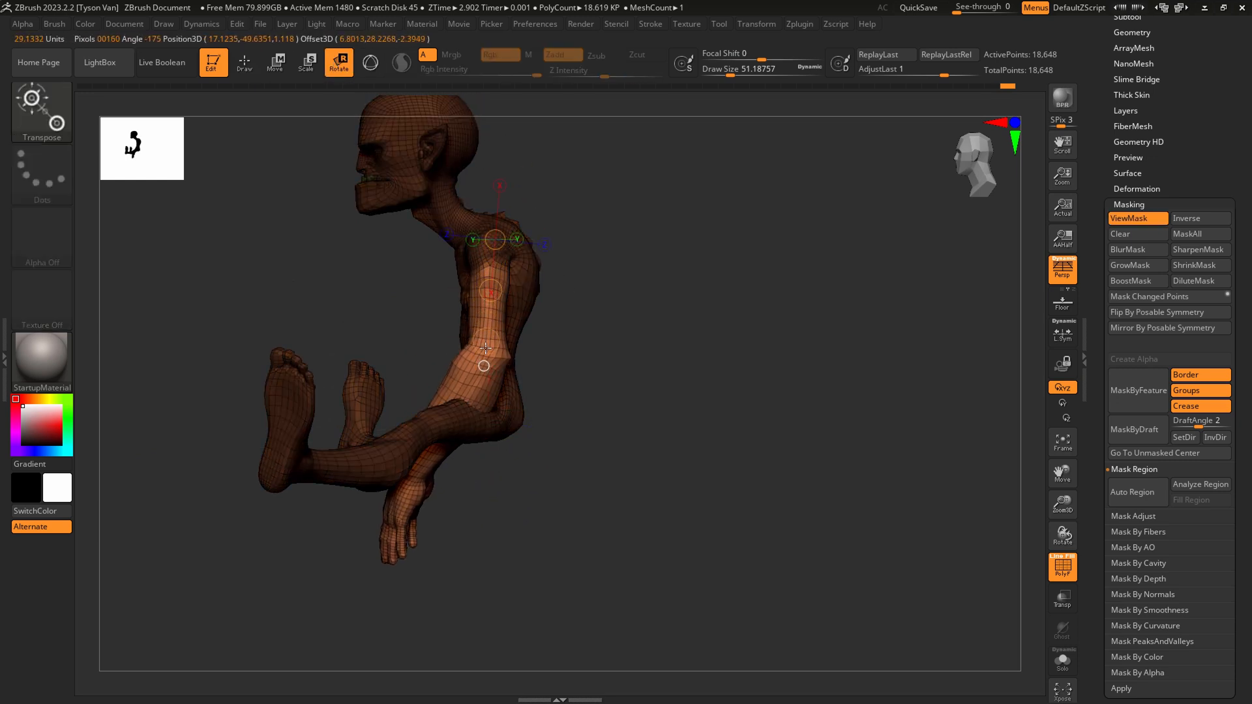
{"action": "mouse_move", "coordinate": [438, 308]}
{"action": "right_mouse_down"}
{"action": "mouse_move", "coordinate": [455, 307]}
{"action": "mouse_move", "coordinate": [510, 356]}
{"action": "mouse_move", "coordinate": [516, 381]}
{"action": "right_mouse_up"}
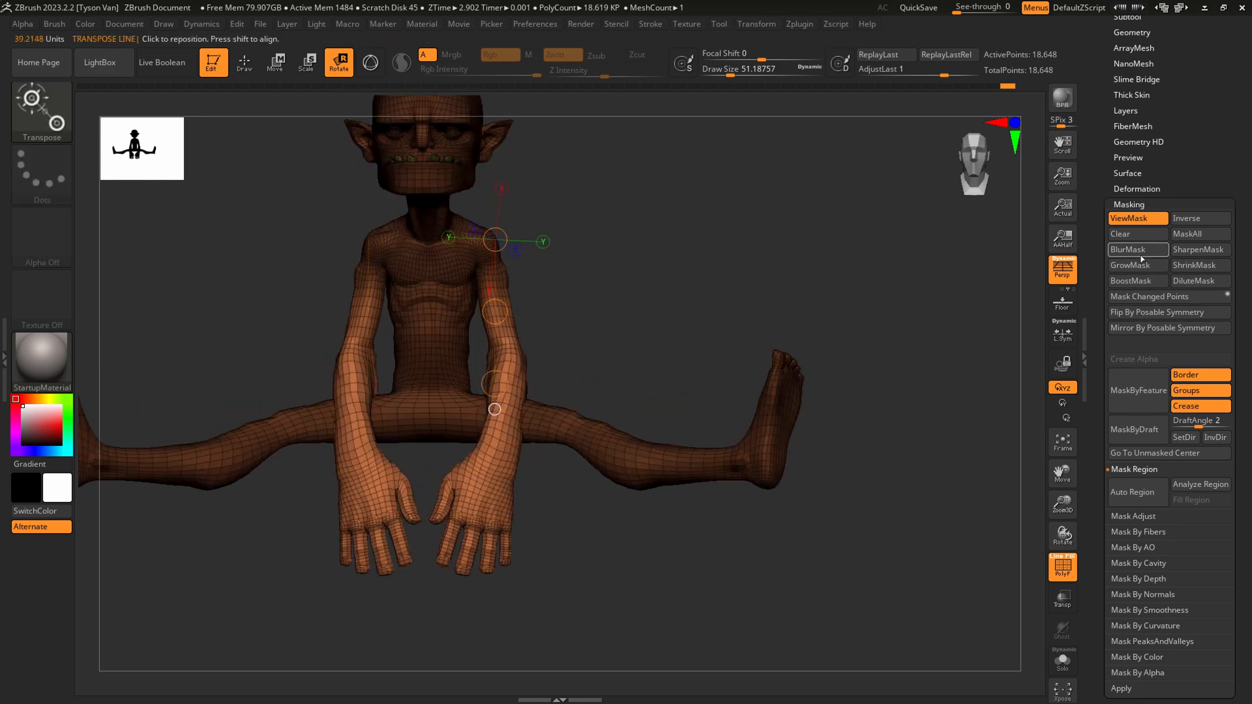
{"action": "right_click_drag", "start_coordinate": [573, 326], "coordinate": [474, 352]}
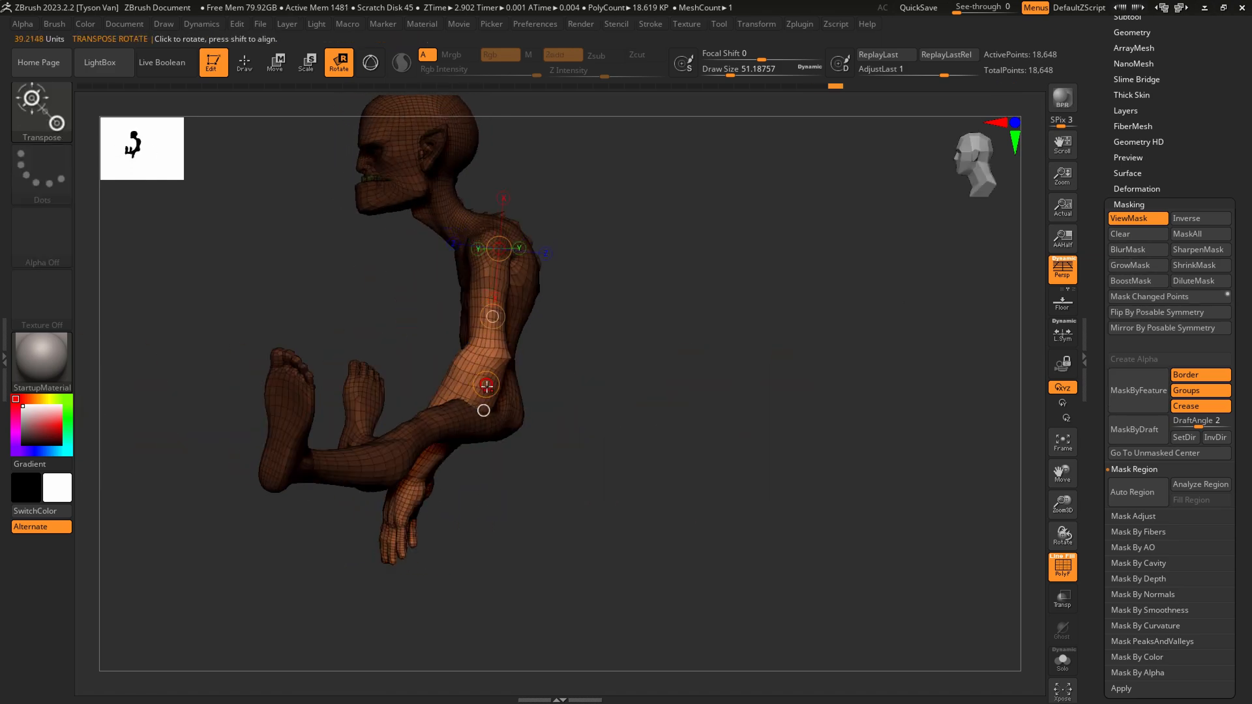
Rotate both unmasked arms forward at the shoulders, redrawing the Transpose line along the upper arm to refine their angle.
{"action": "left_click_drag", "start_coordinate": [487, 386], "coordinate": [457, 391]}
{"action": "left_click", "coordinate": [484, 410]}
{"action": "left_click_drag", "start_coordinate": [503, 229], "coordinate": [447, 379]}
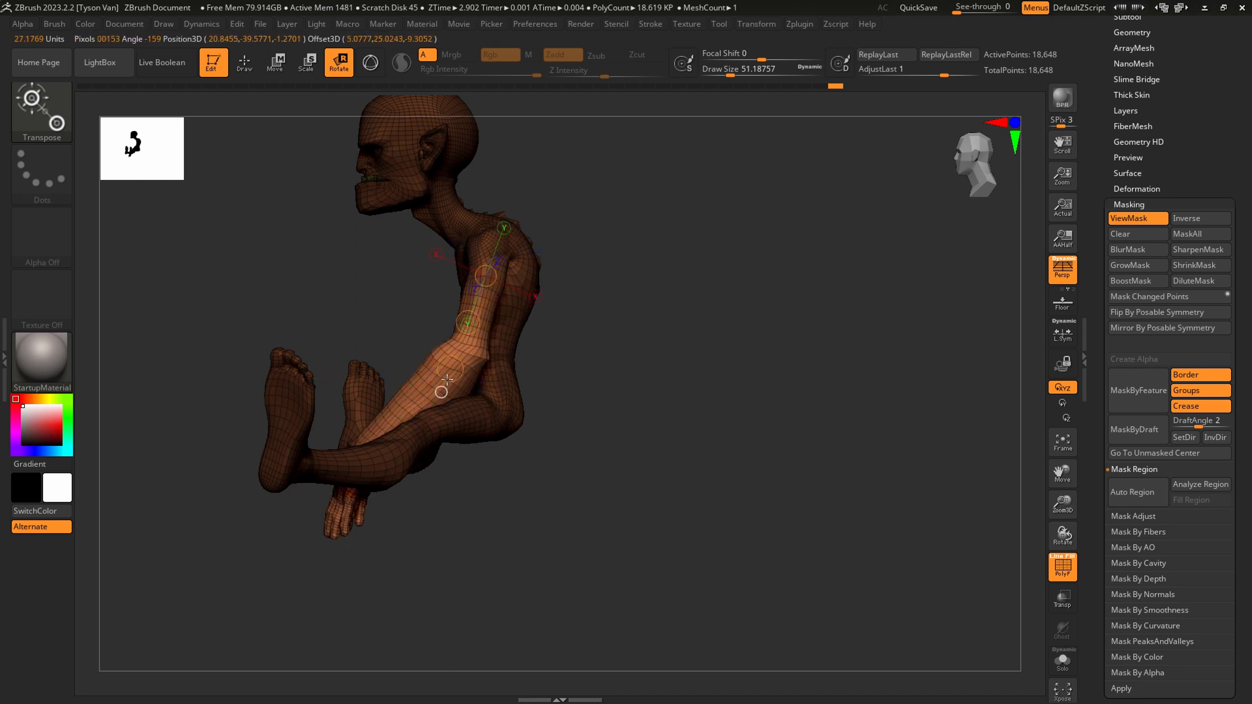
{"action": "right_click_drag", "start_coordinate": [487, 396], "coordinate": [494, 398]}
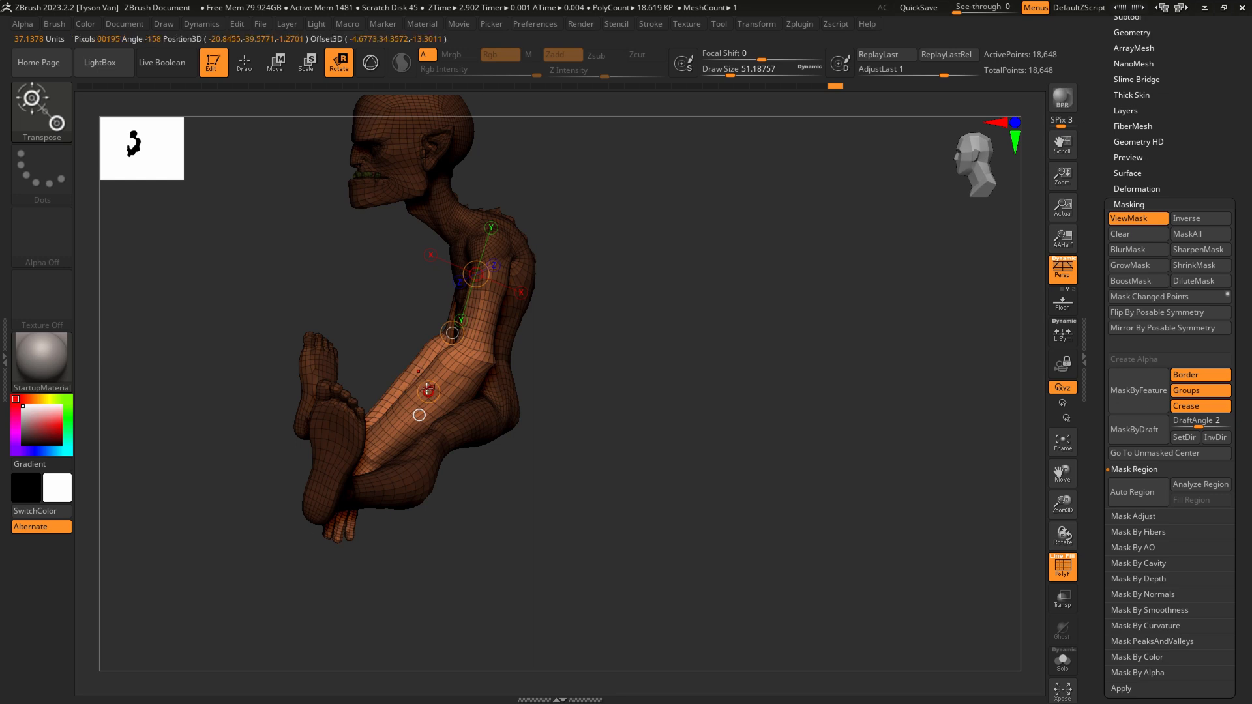
{"action": "left_click_drag", "start_coordinate": [428, 390], "coordinate": [424, 389]}
{"action": "right_click_drag", "start_coordinate": [486, 377], "coordinate": [643, 391]}
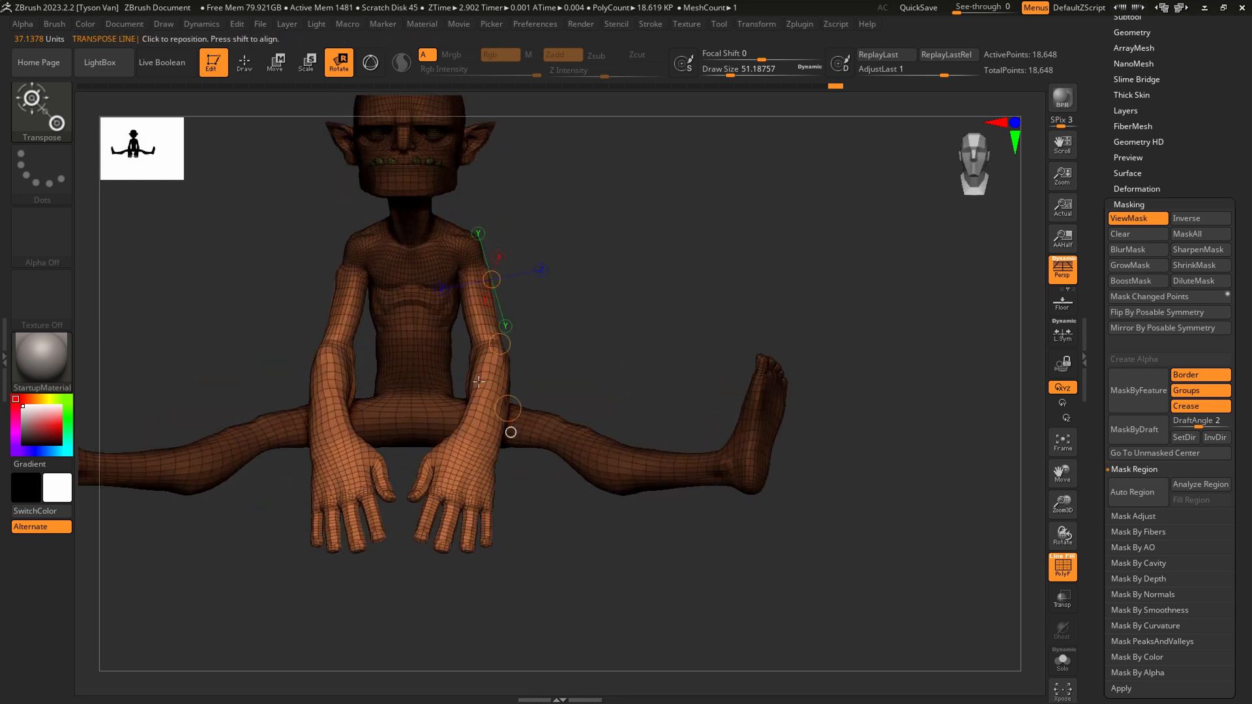
Adjust the arm shape around the elbows with the Move Topological brush and clear the mask.
{"action": "key", "text": "q"}
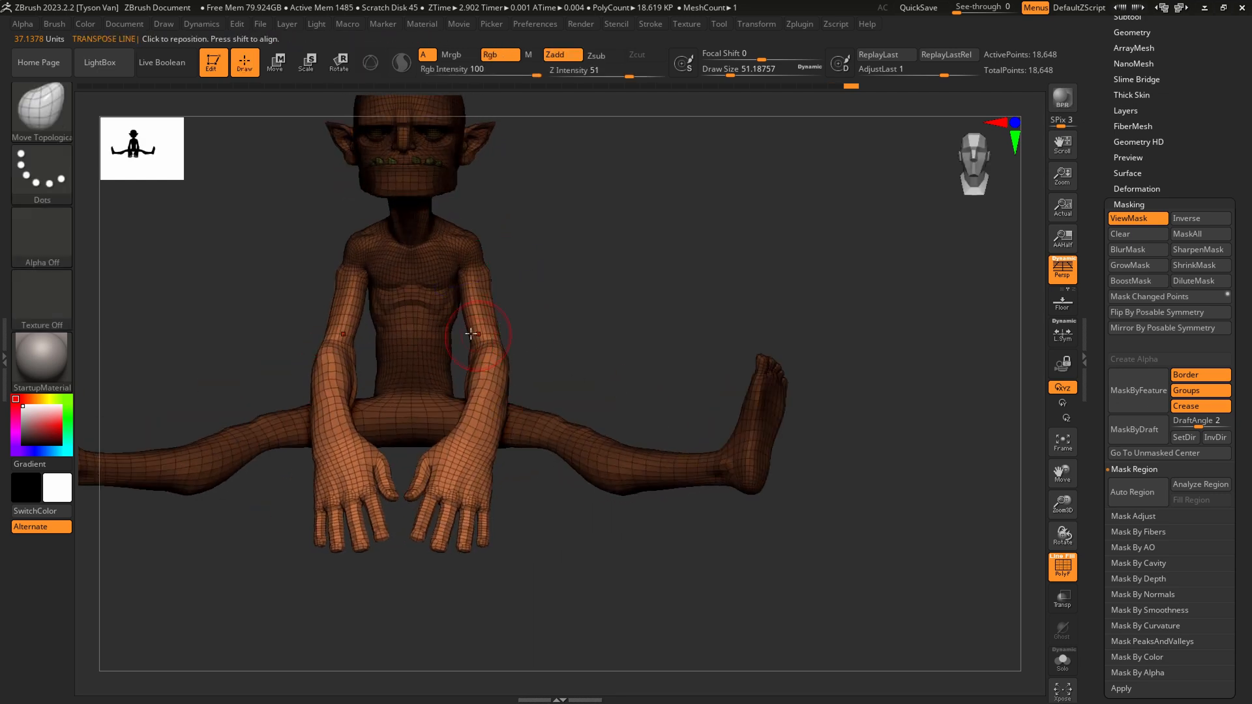
{"action": "key", "text": "s"}
{"action": "mouse_move", "coordinate": [482, 335]}
{"action": "left_mouse_down"}
{"action": "mouse_move", "coordinate": [554, 345]}
{"action": "mouse_move", "coordinate": [470, 351]}
{"action": "mouse_move", "coordinate": [487, 355]}
{"action": "left_mouse_up"}
{"action": "key", "text": "ctrl+z"}
{"action": "key", "text": "s"}
{"action": "mouse_move", "coordinate": [480, 344]}
{"action": "left_mouse_down"}
{"action": "mouse_move", "coordinate": [469, 345]}
{"action": "mouse_move", "coordinate": [515, 357]}
{"action": "mouse_move", "coordinate": [495, 347]}
{"action": "left_mouse_up"}
{"action": "mouse_move", "coordinate": [532, 386]}
{"action": "left_mouse_down"}
{"action": "mouse_move", "coordinate": [553, 384]}
{"action": "mouse_move", "coordinate": [517, 545]}
{"action": "left_mouse_up"}
Mask everything except both legs from the hips with a Transpose topological mask and blur its edge.
{"action": "left_click", "coordinate": [336, 67]}
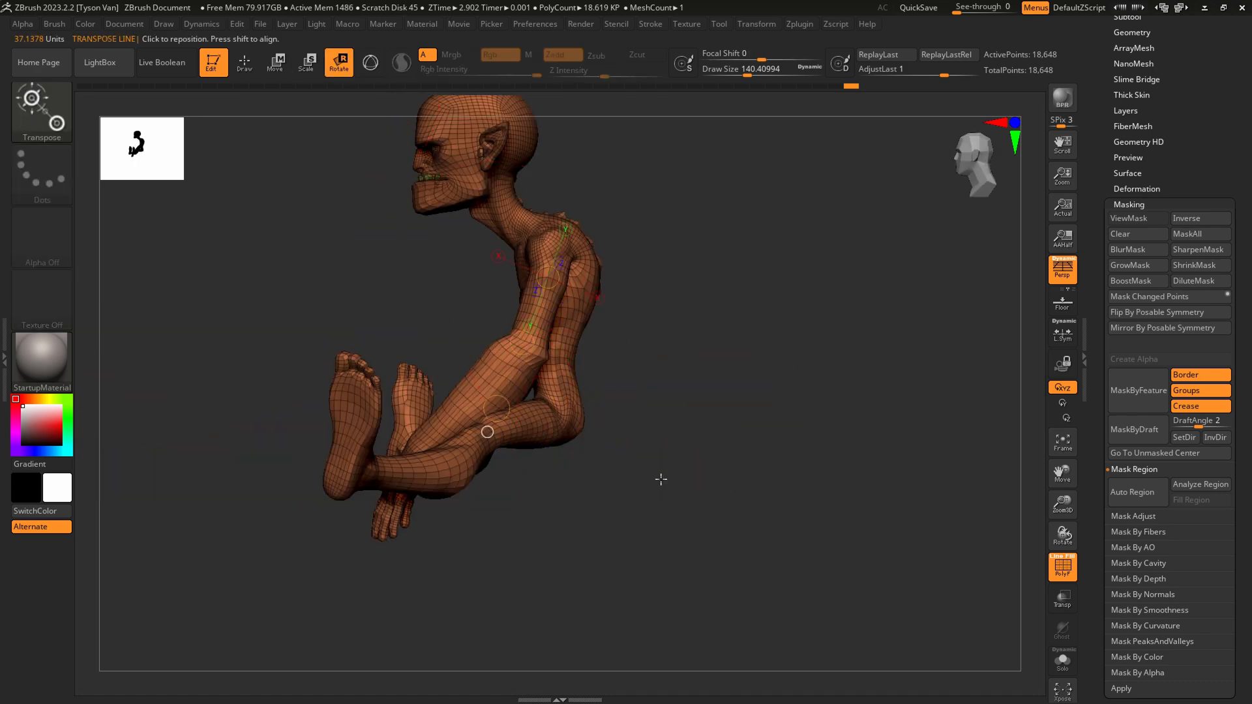
{"action": "mouse_move", "coordinate": [559, 428]}
{"action": "left_mouse_down", "text": "ctrl"}
{"action": "mouse_move", "coordinate": [545, 427]}
{"action": "mouse_move", "coordinate": [556, 307]}
{"action": "mouse_move", "coordinate": [522, 439]}
{"action": "mouse_move", "coordinate": [511, 413]}
{"action": "left_mouse_up", "text": "ctrl"}
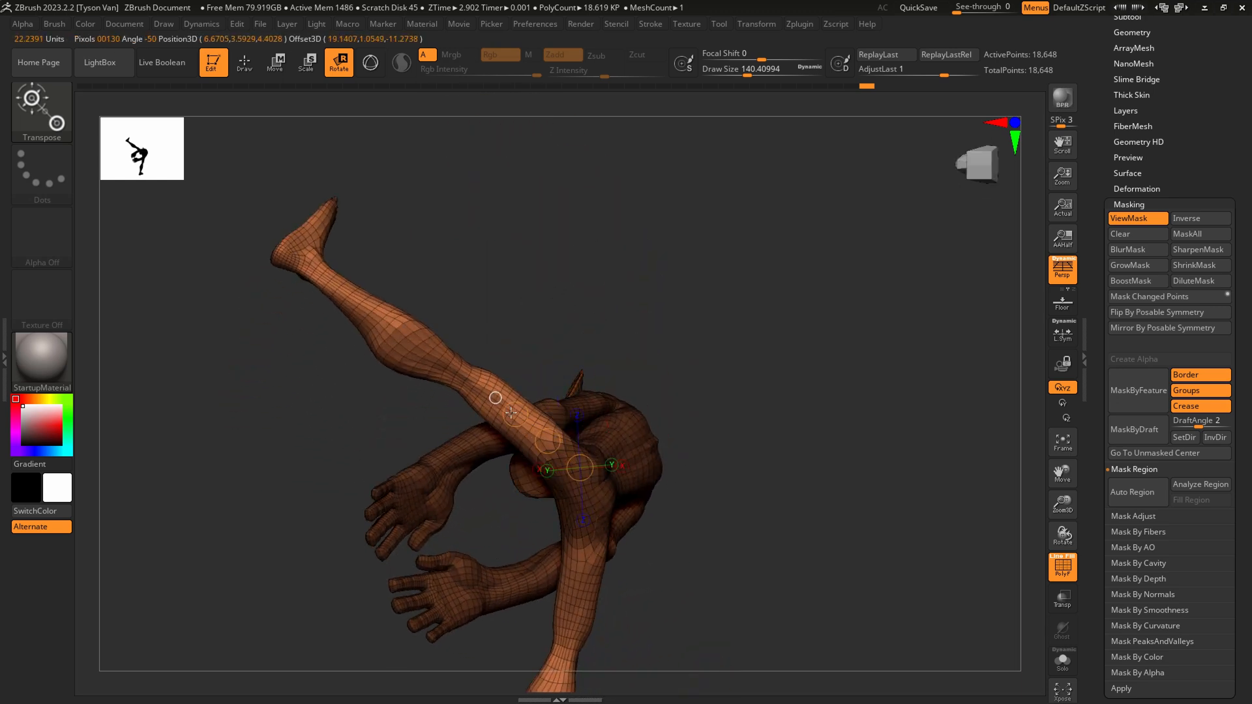
{"action": "left_click", "coordinate": [1131, 251]}
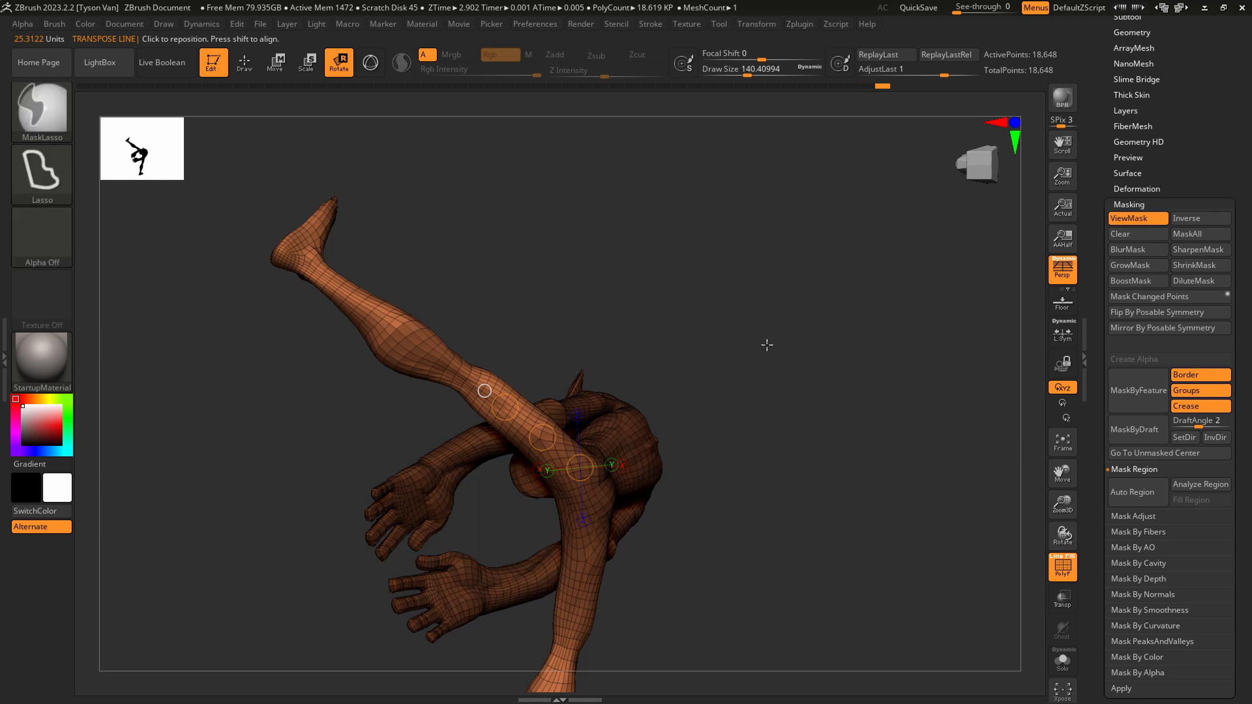
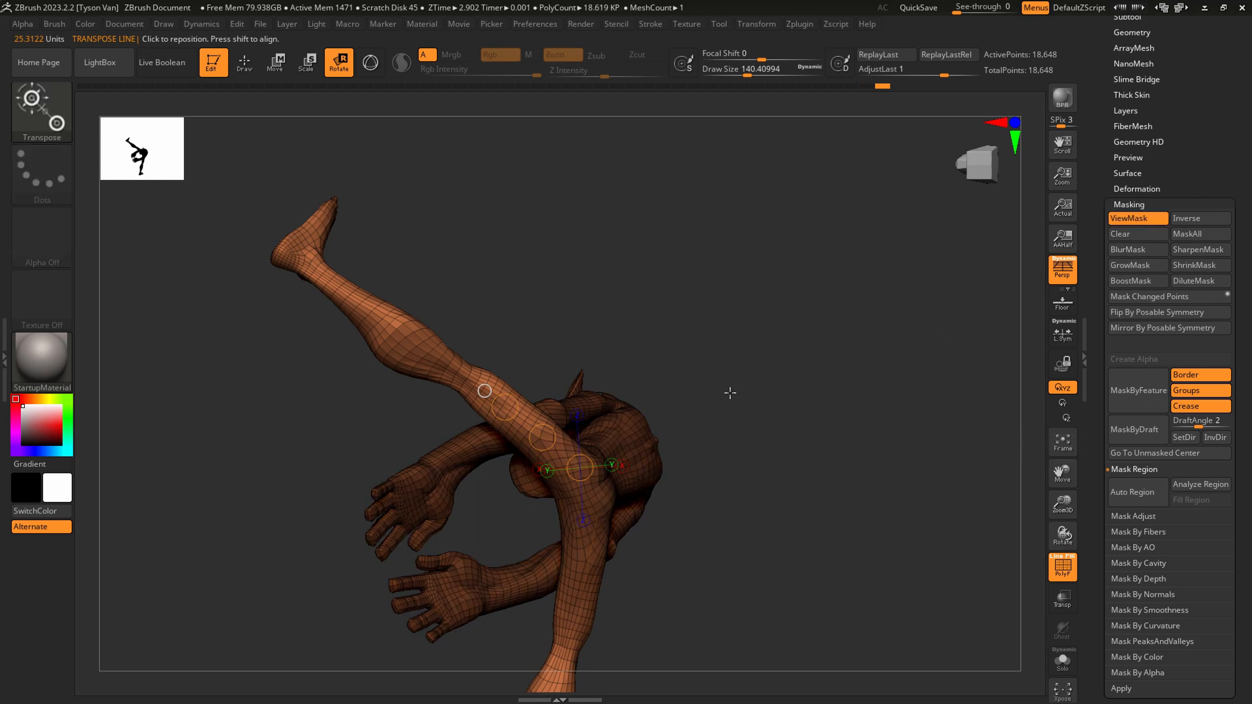
Extend the Transpose line from the hip to the foot and rotate both legs at the hips to refine their height.
{"action": "left_click_drag", "start_coordinate": [501, 404], "coordinate": [408, 504]}
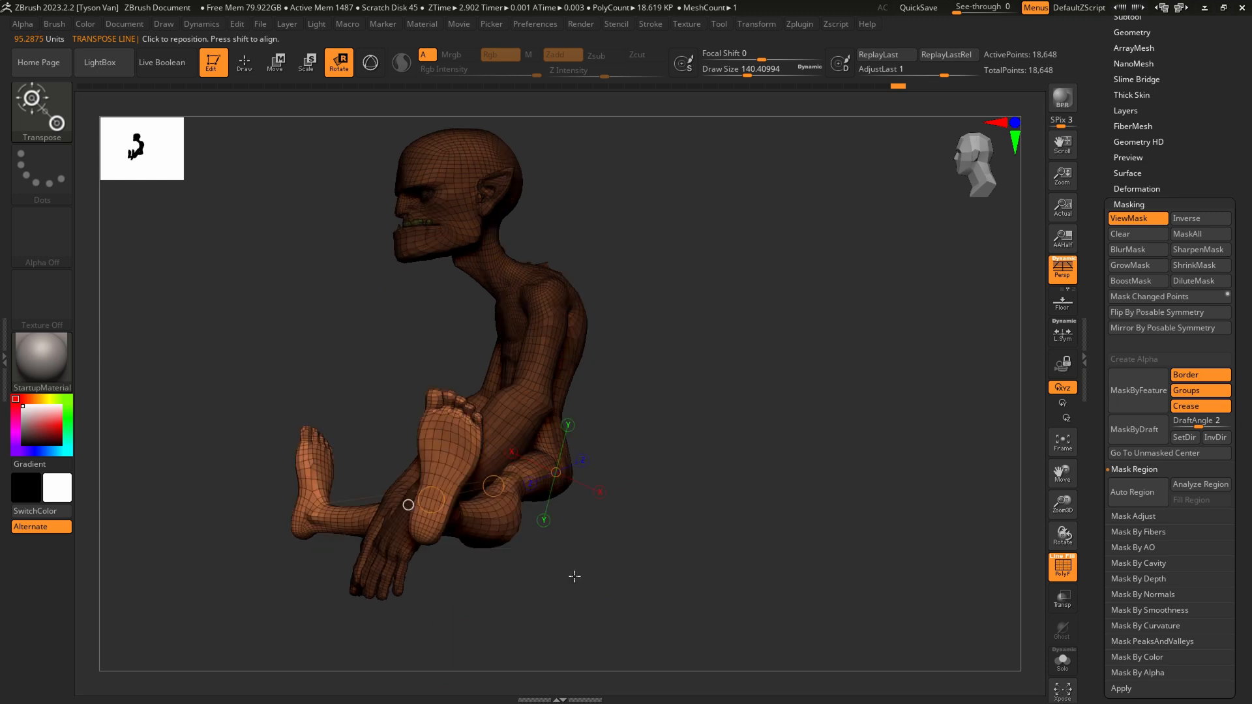
{"action": "left_click_drag", "start_coordinate": [575, 576], "coordinate": [558, 549]}
{"action": "left_click_drag", "start_coordinate": [487, 475], "coordinate": [3, 646]}
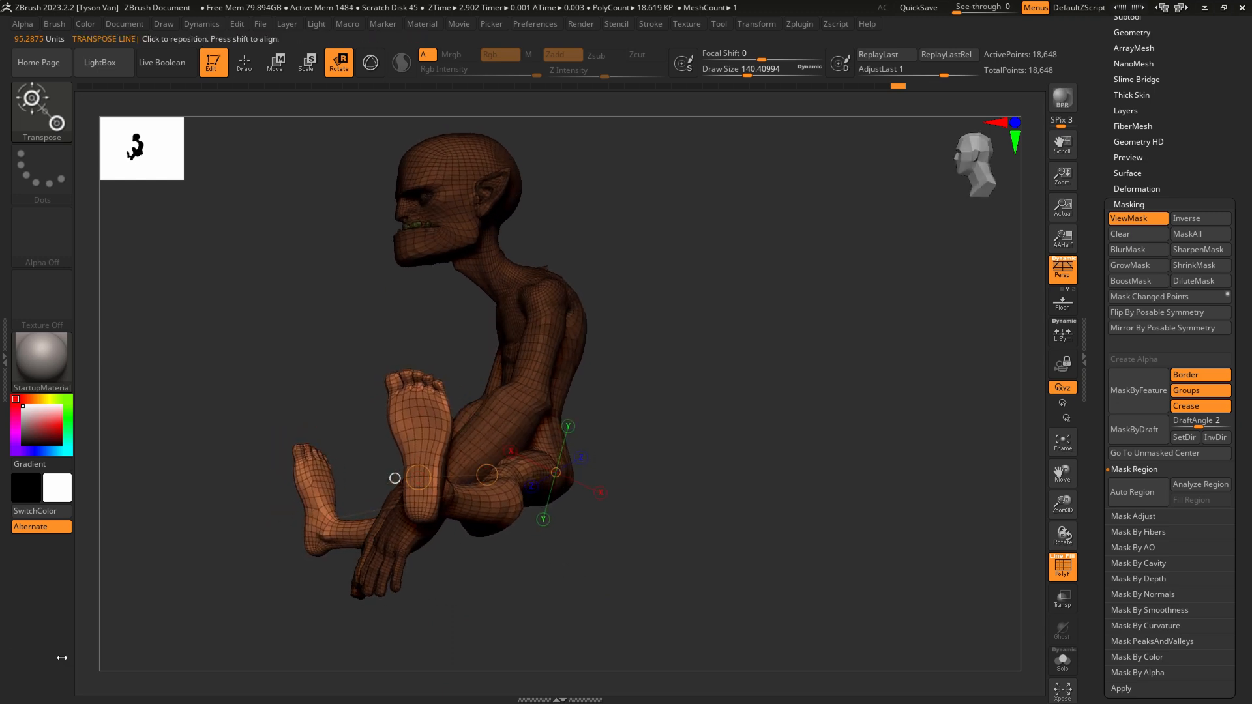
{"action": "left_click_drag", "start_coordinate": [534, 684], "coordinate": [565, 701]}
Mask the thighs down to the knees, set the Transpose line from knee to foot, and soften the mask edge.
{"action": "mouse_move", "coordinate": [566, 557]}
{"action": "left_mouse_down"}
{"action": "mouse_move", "coordinate": [557, 570]}
{"action": "mouse_move", "coordinate": [521, 552]}
{"action": "mouse_move", "coordinate": [469, 559]}
{"action": "mouse_move", "coordinate": [440, 522]}
{"action": "left_mouse_up"}
{"action": "key", "text": "ctrl"}
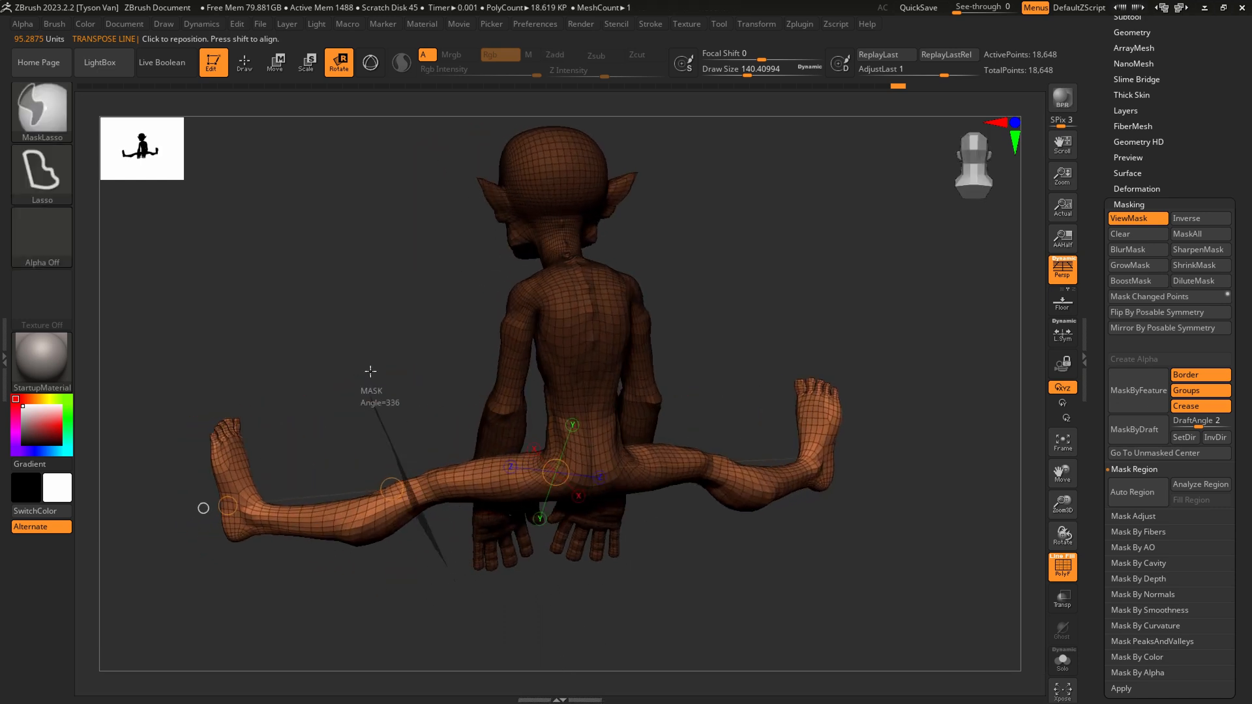
{"action": "mouse_move", "coordinate": [371, 371]}
{"action": "left_mouse_down", "text": "ctrl"}
{"action": "mouse_move", "coordinate": [613, 500]}
{"action": "mouse_move", "coordinate": [520, 573]}
{"action": "left_mouse_up", "text": "ctrl"}
{"action": "mouse_move", "coordinate": [391, 571]}
{"action": "left_mouse_down"}
{"action": "mouse_move", "coordinate": [460, 557]}
{"action": "mouse_move", "coordinate": [422, 528]}
{"action": "mouse_move", "coordinate": [422, 550]}
{"action": "mouse_move", "coordinate": [416, 497]}
{"action": "mouse_move", "coordinate": [218, 524]}
{"action": "left_mouse_up"}
{"action": "left_click_drag", "start_coordinate": [357, 576], "coordinate": [369, 480]}
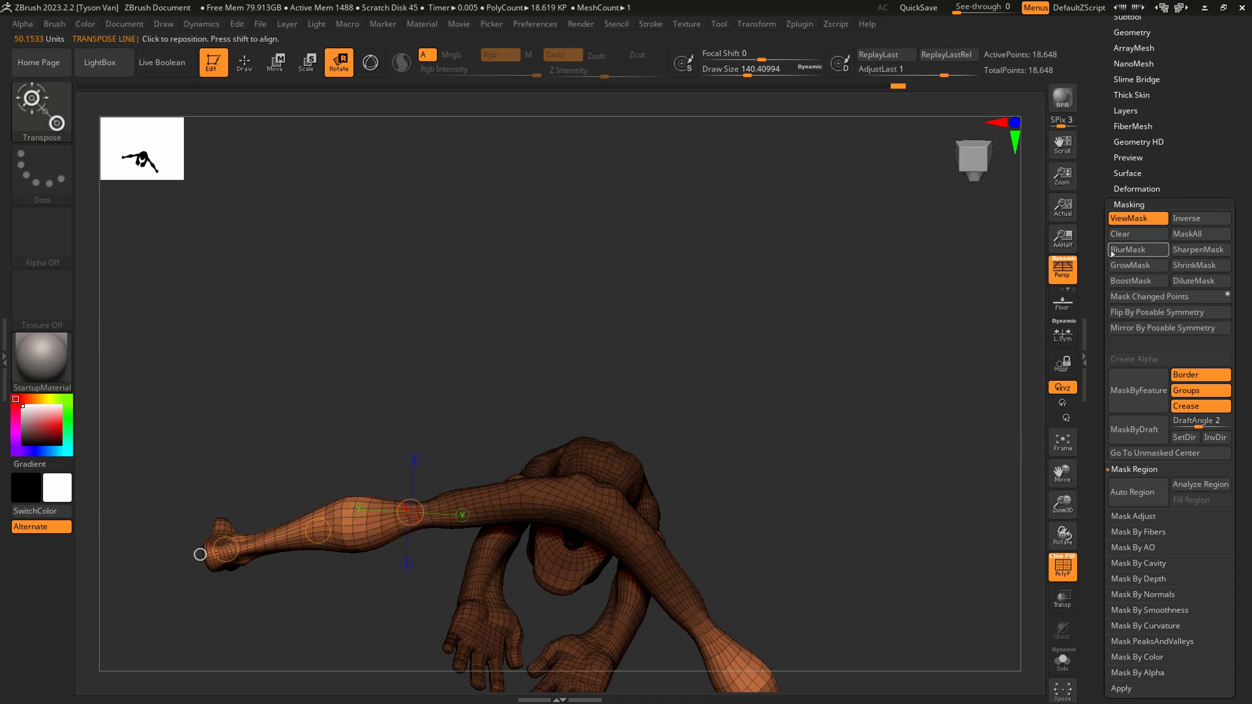
Rotate both lower legs backward at the knees to tuck the feet beneath the body, and clear the mask.
{"action": "left_click_drag", "start_coordinate": [394, 456], "coordinate": [548, 558], "text": "shift"}
{"action": "right_click_drag", "start_coordinate": [548, 558], "coordinate": [510, 533]}
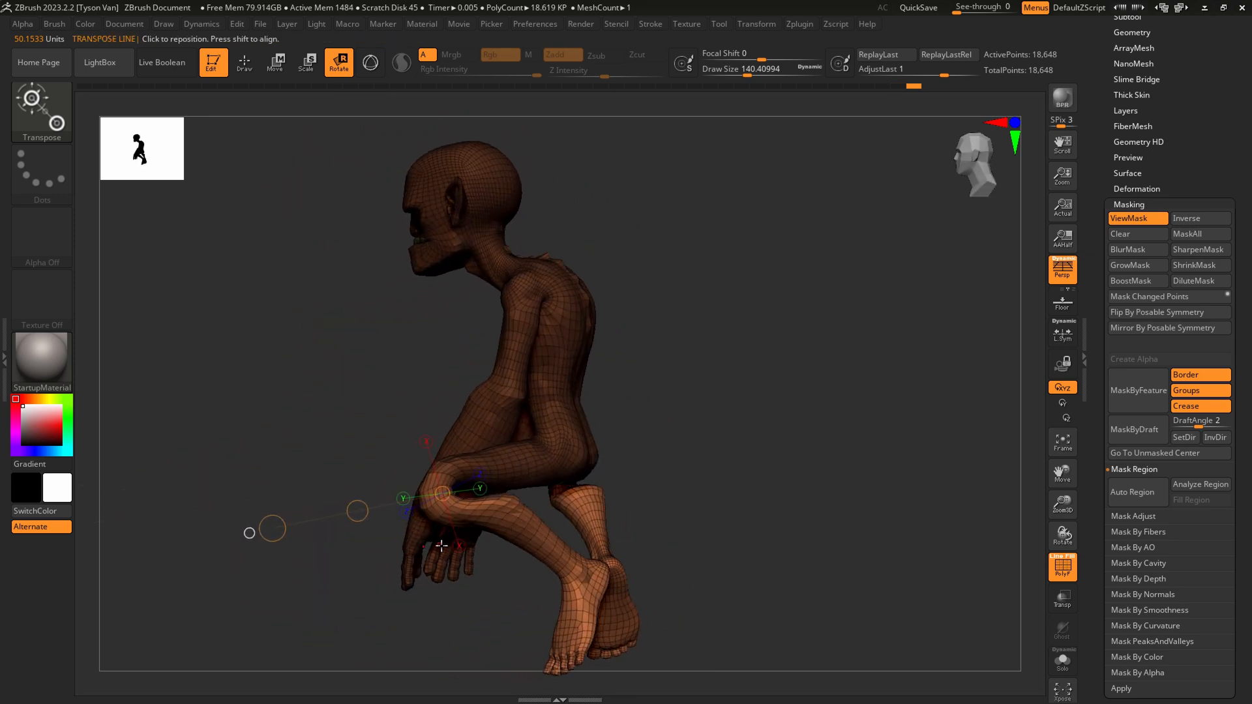
{"action": "key", "text": "ctrl+z"}
{"action": "key", "text": "q"}
{"action": "right_click_drag", "start_coordinate": [583, 593], "coordinate": [518, 521]}
{"action": "left_click", "coordinate": [315, 553], "text": "ctrl"}
{"action": "left_click", "coordinate": [315, 553], "text": "ctrl"}
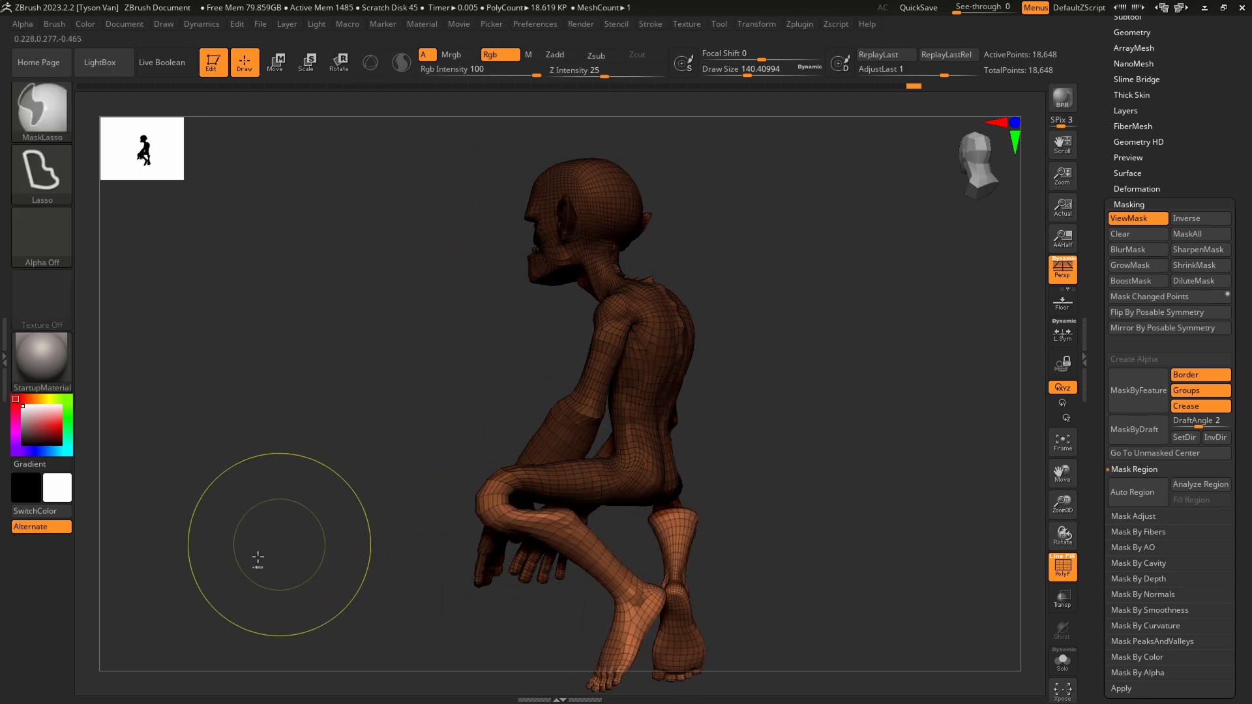
{"action": "left_click_drag", "start_coordinate": [257, 562], "coordinate": [256, 471], "text": "ctrl"}
Reshape the bent knee into a sharper fold with the Move Topological brush, varying the brush size.
{"action": "right_click_drag", "start_coordinate": [480, 517], "coordinate": [511, 558], "text": "ctrl"}
{"action": "key", "text": "s"}
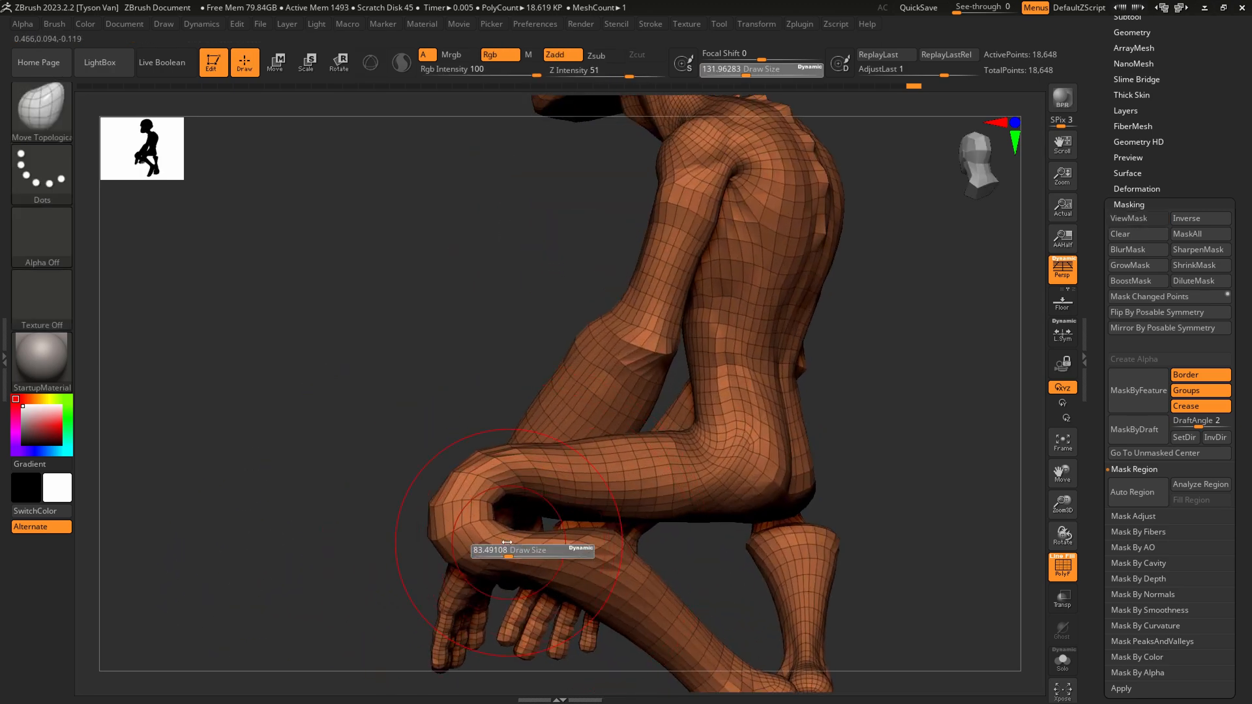
{"action": "mouse_move", "coordinate": [513, 557]}
{"action": "left_mouse_down"}
{"action": "mouse_move", "coordinate": [499, 556]}
{"action": "mouse_move", "coordinate": [517, 542]}
{"action": "left_mouse_up"}
{"action": "key", "text": "s"}
{"action": "left_click_drag", "start_coordinate": [524, 533], "coordinate": [521, 517]}
{"action": "left_click_drag", "start_coordinate": [455, 551], "coordinate": [412, 479]}
{"action": "left_click_drag", "start_coordinate": [521, 479], "coordinate": [514, 489]}
{"action": "key", "text": "s"}
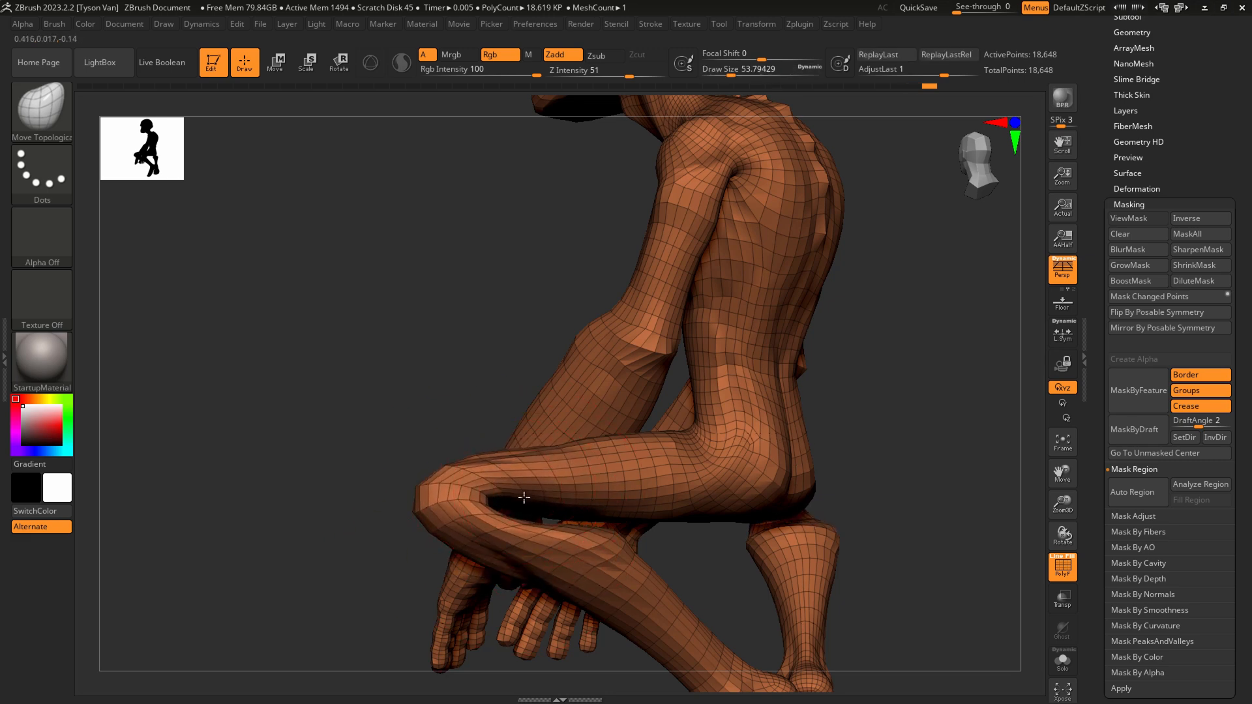
Add volume to the upper calf behind the bent knee with the Inflat brush.
{"action": "mouse_move", "coordinate": [511, 488]}
{"action": "right_mouse_down"}
{"action": "mouse_move", "coordinate": [535, 502]}
{"action": "mouse_move", "coordinate": [418, 544]}
{"action": "mouse_move", "coordinate": [440, 531]}
{"action": "right_mouse_up"}
{"action": "left_click", "coordinate": [61, 105]}
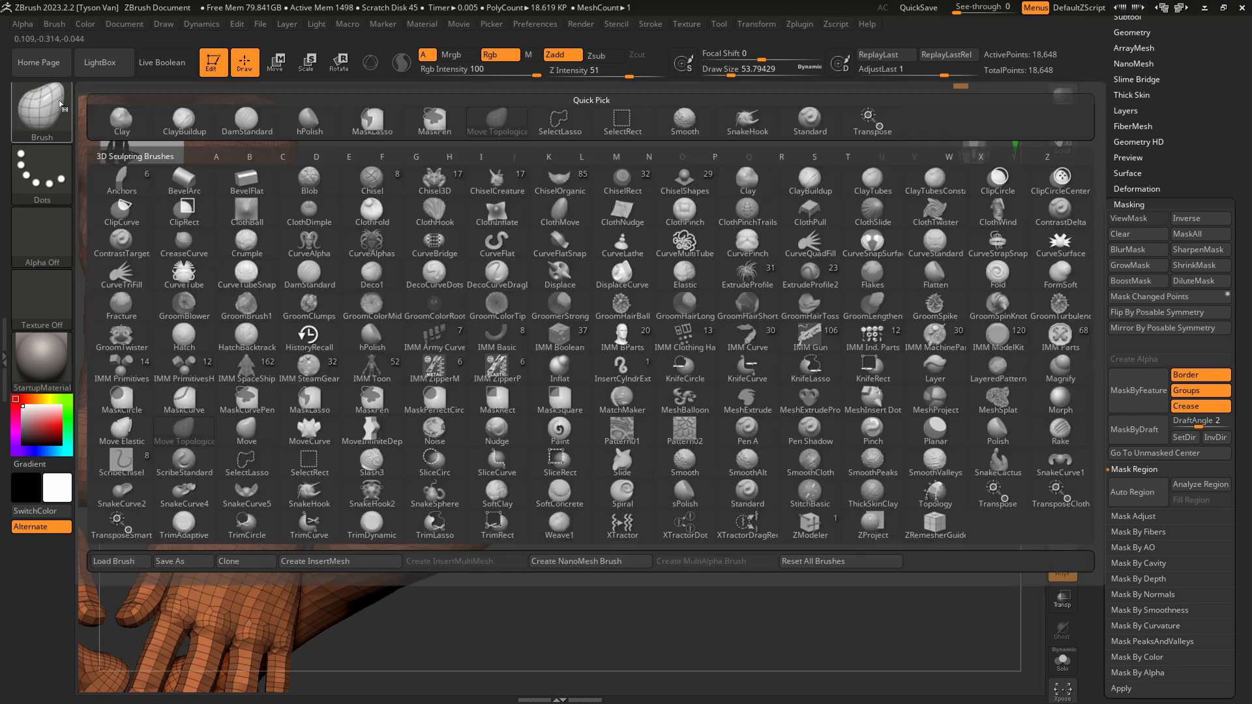
{"action": "left_click", "coordinate": [564, 372]}
{"action": "key", "text": "s"}
{"action": "left_click_drag", "start_coordinate": [414, 523], "coordinate": [424, 524]}
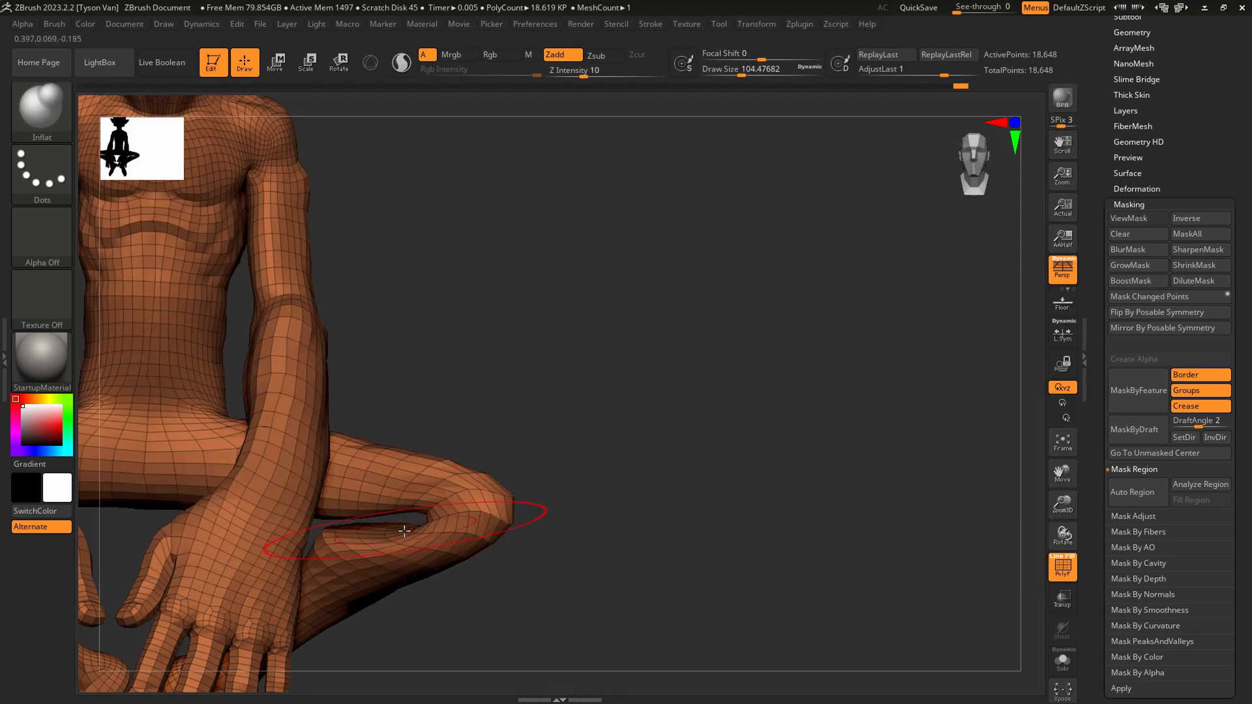
{"action": "right_click_drag", "start_coordinate": [430, 527], "coordinate": [568, 513]}
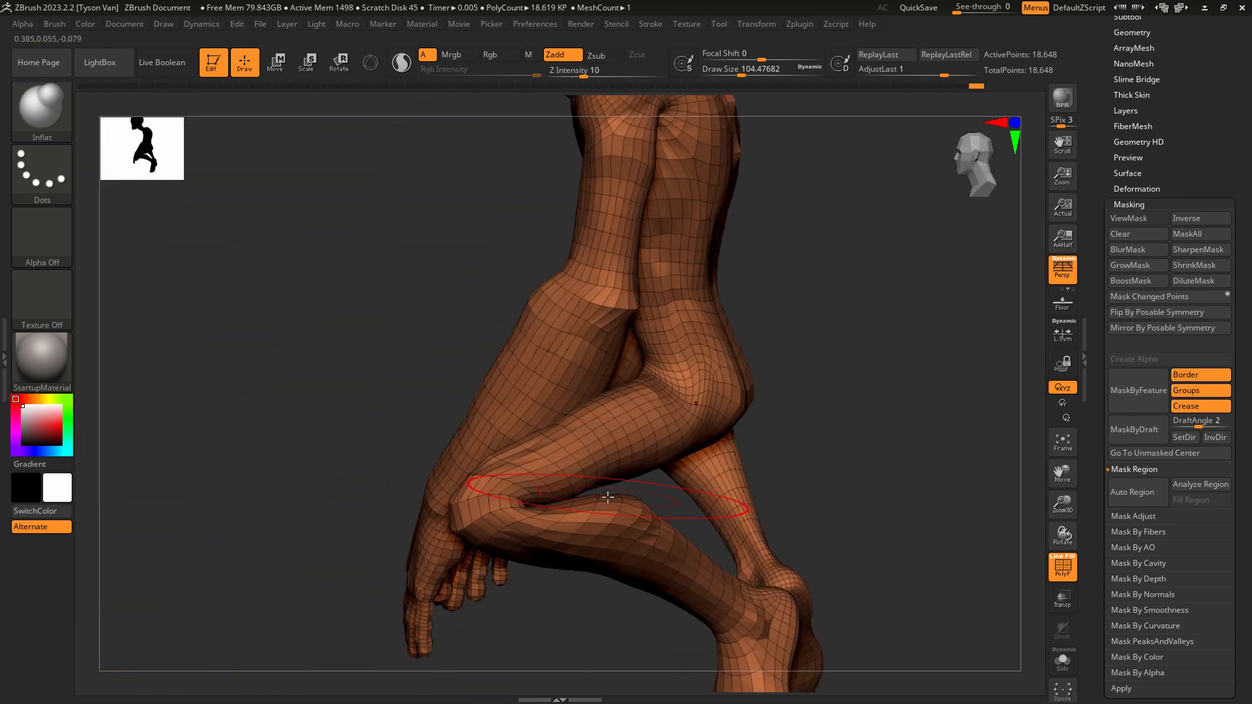
Reshape the raised thigh and the calf beneath it with the Move Topological brush.
{"action": "key", "text": "b"}
{"action": "key", "text": "s"}
{"action": "key", "text": "h"}
{"action": "left_click", "coordinate": [52, 115]}
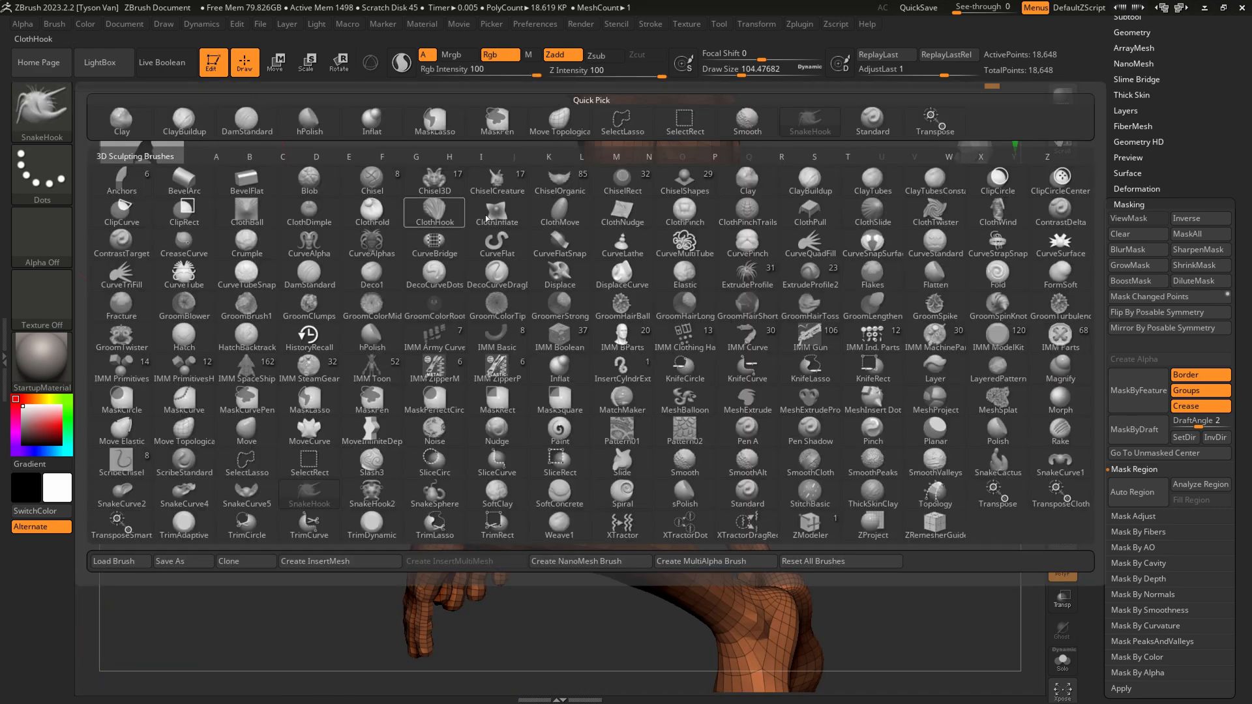
{"action": "left_click", "coordinate": [539, 338]}
{"action": "mouse_move", "coordinate": [558, 469]}
{"action": "left_mouse_down"}
{"action": "mouse_move", "coordinate": [552, 444]}
{"action": "mouse_move", "coordinate": [657, 419]}
{"action": "left_mouse_up"}
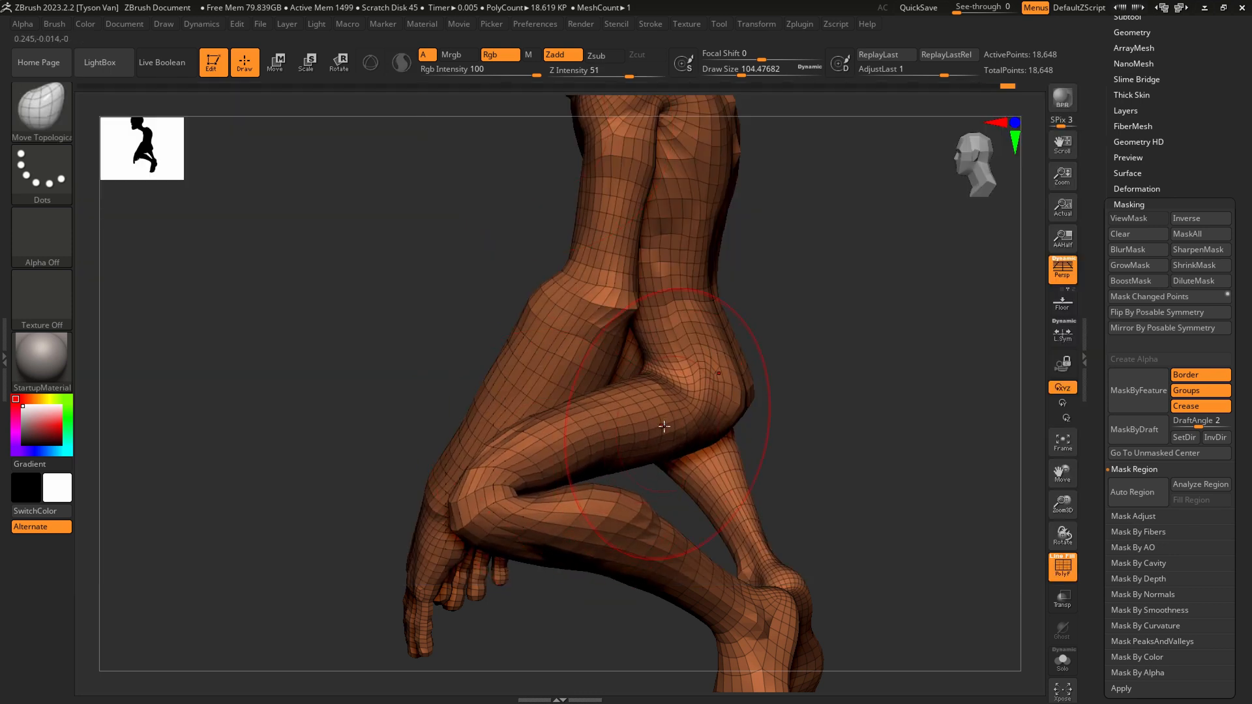
{"action": "right_click_drag", "start_coordinate": [646, 411], "coordinate": [693, 413]}
{"action": "left_click_drag", "start_coordinate": [666, 434], "coordinate": [704, 457]}
Refine the back of the thigh and the bent knee's outline using a smaller Move Topological brush.
{"action": "key", "text": "s"}
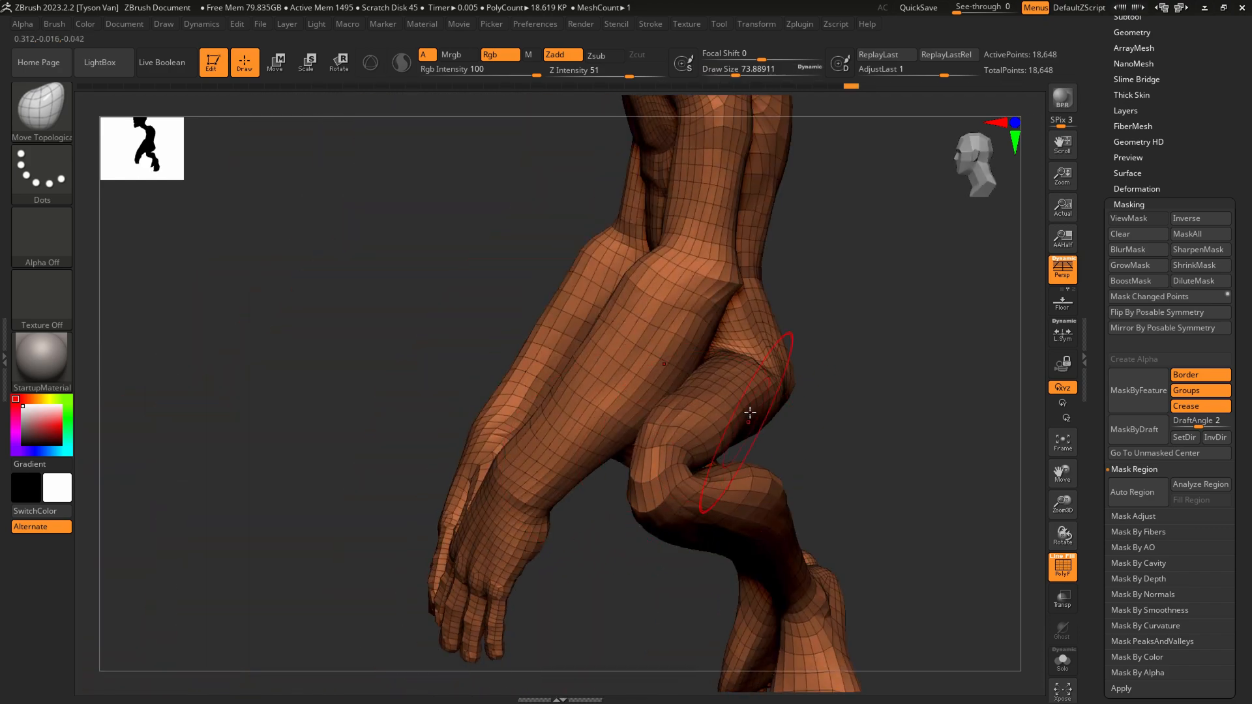
{"action": "left_click_drag", "start_coordinate": [792, 411], "coordinate": [753, 461]}
{"action": "key", "text": "s"}
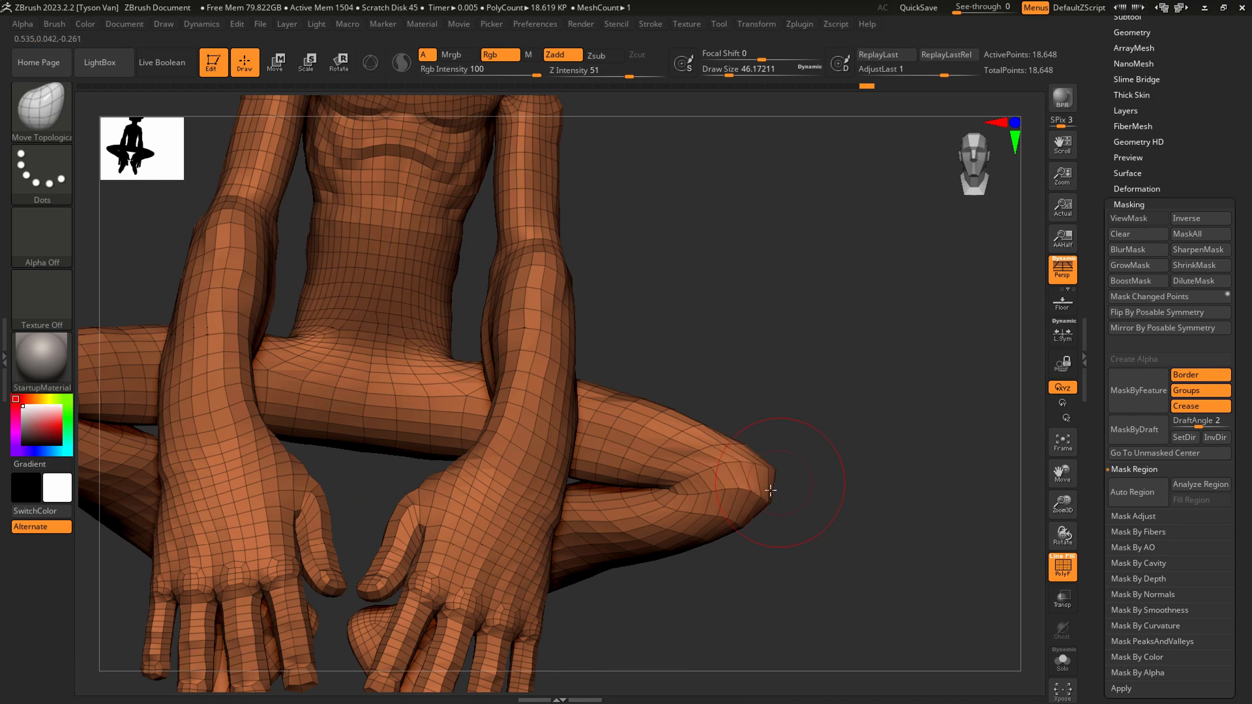
{"action": "key", "text": "f"}
{"action": "left_click_drag", "start_coordinate": [717, 498], "coordinate": [663, 397]}
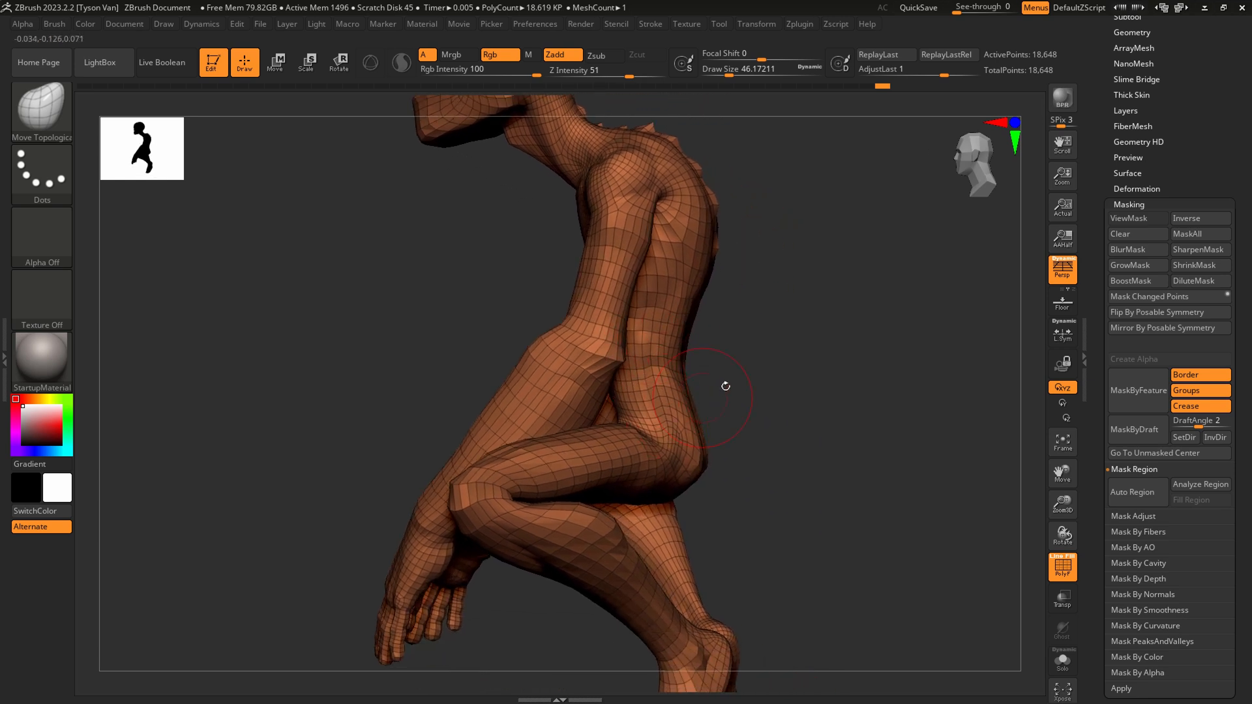
Check the reference drawing, then mask the body above the waist and rotate the hips and legs with a Transpose line.
{"action": "key", "text": "alt+Tab"}
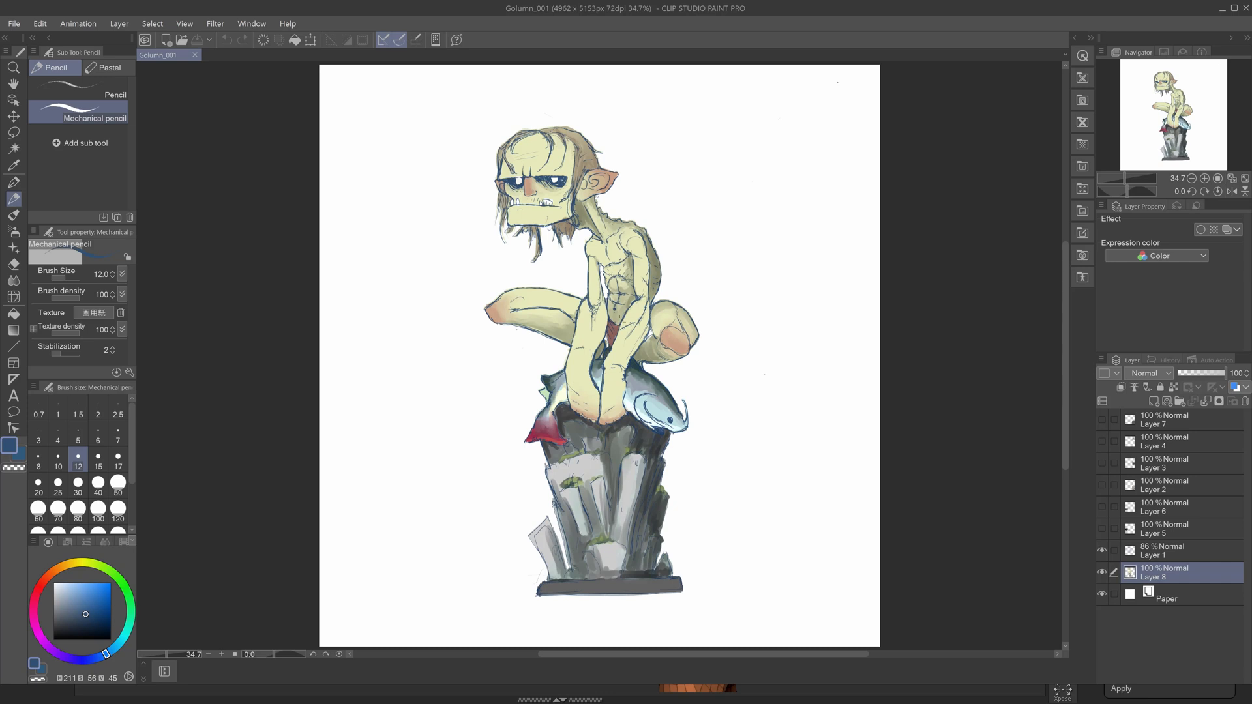
{"action": "key", "text": "alt+Tab"}
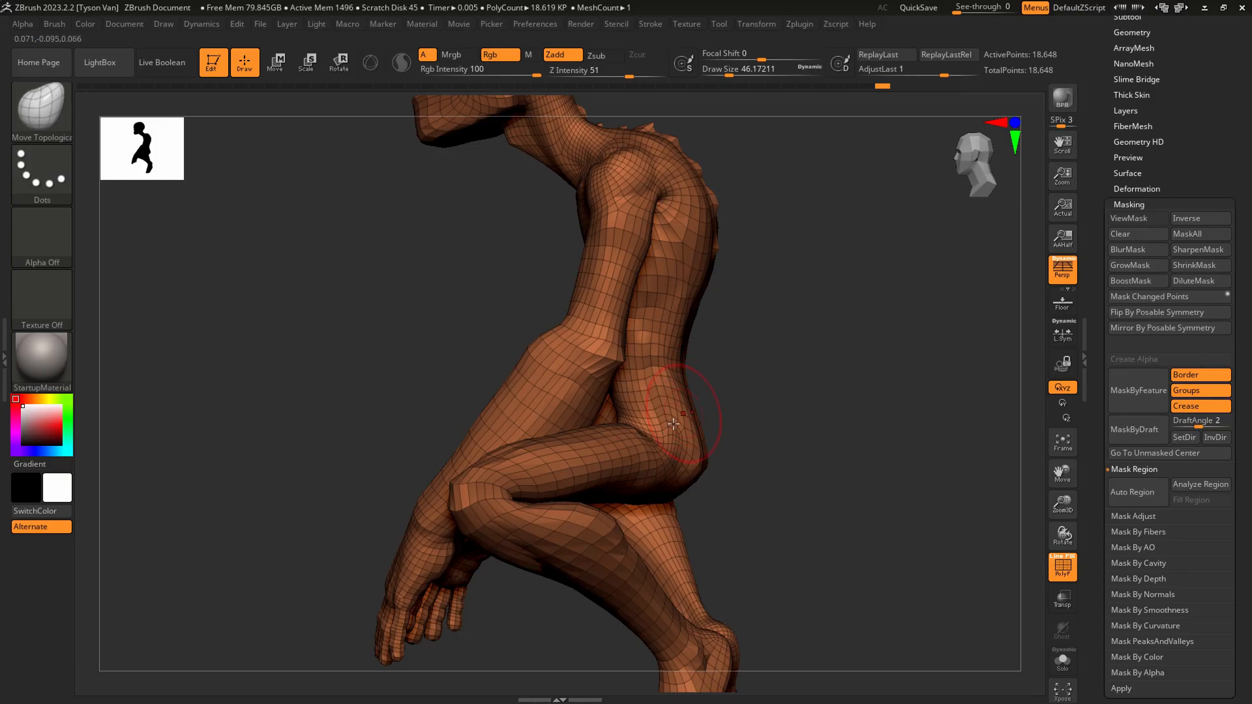
{"action": "key", "text": "r"}
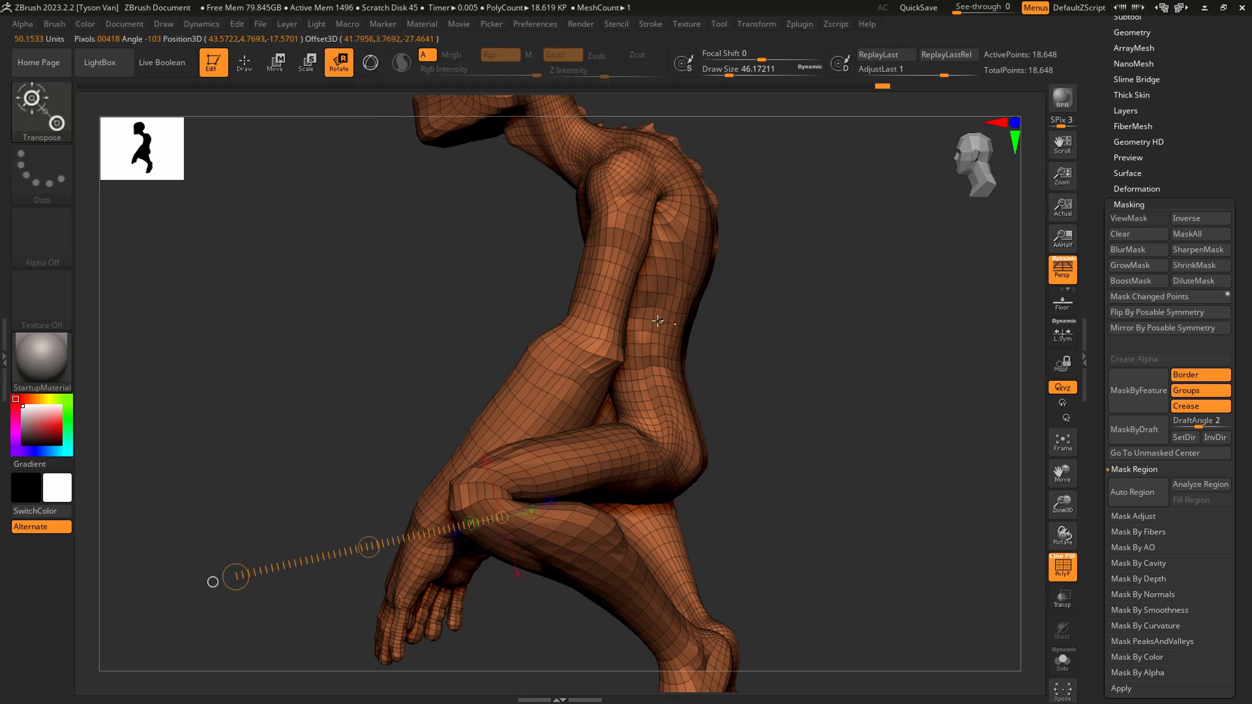
{"action": "left_click_drag", "start_coordinate": [657, 320], "coordinate": [669, 477], "text": "ctrl"}
{"action": "key", "text": "ctrl+h"}
{"action": "left_click_drag", "start_coordinate": [669, 399], "coordinate": [684, 399]}
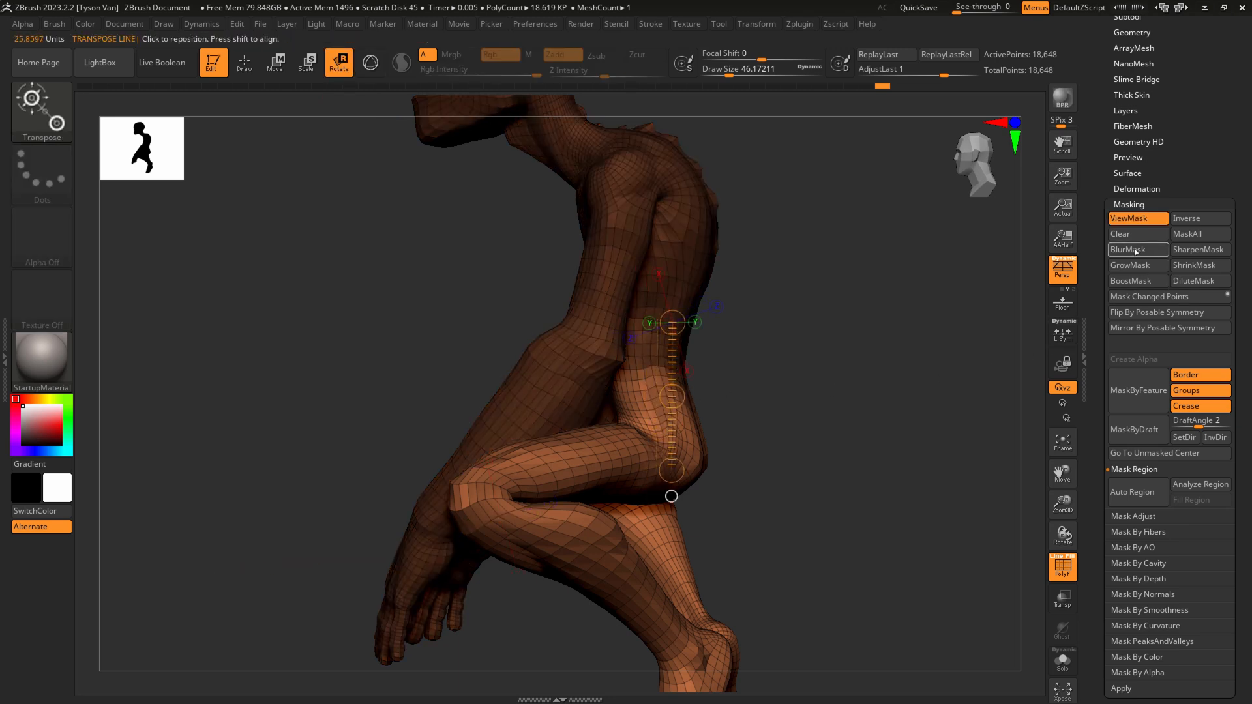
{"action": "left_click_drag", "start_coordinate": [776, 423], "coordinate": [704, 435]}
{"action": "left_click_drag", "start_coordinate": [659, 472], "coordinate": [556, 443]}
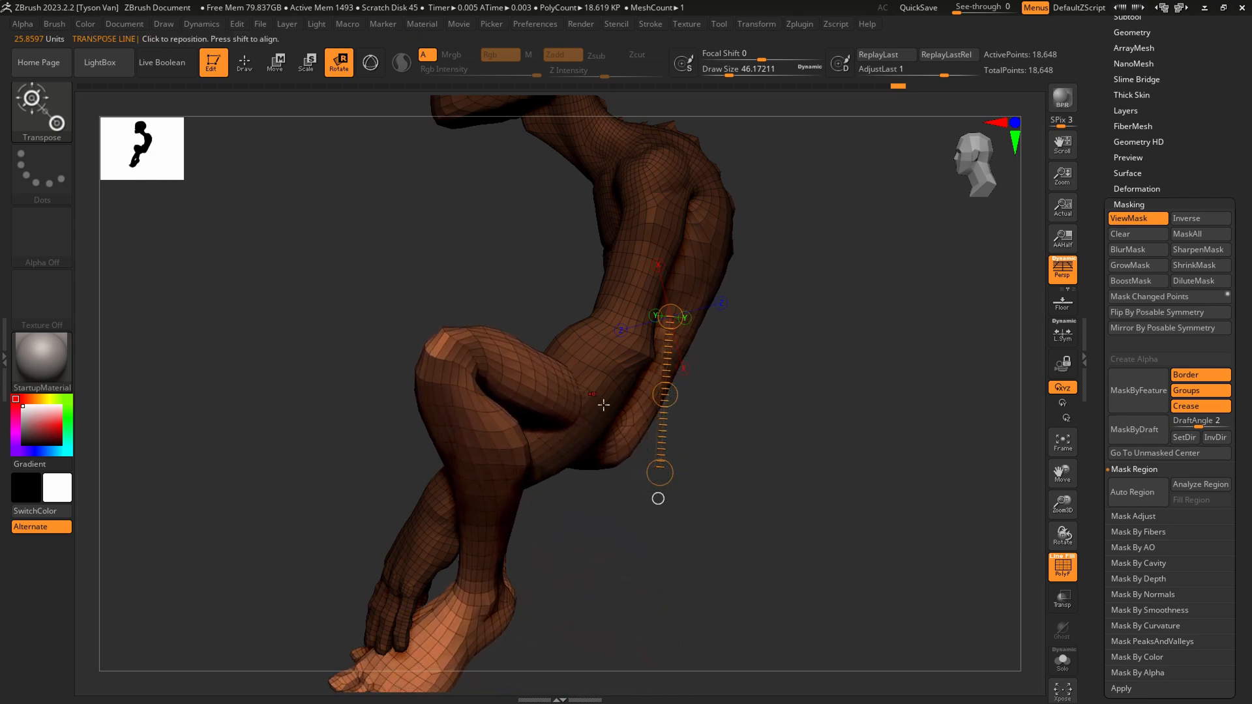
Adjust the upper back with another masked Transpose rotation, and tilt the whole unmasked figure forward with the Gizmo.
{"action": "left_click_drag", "start_coordinate": [737, 426], "coordinate": [672, 399], "text": "alt"}
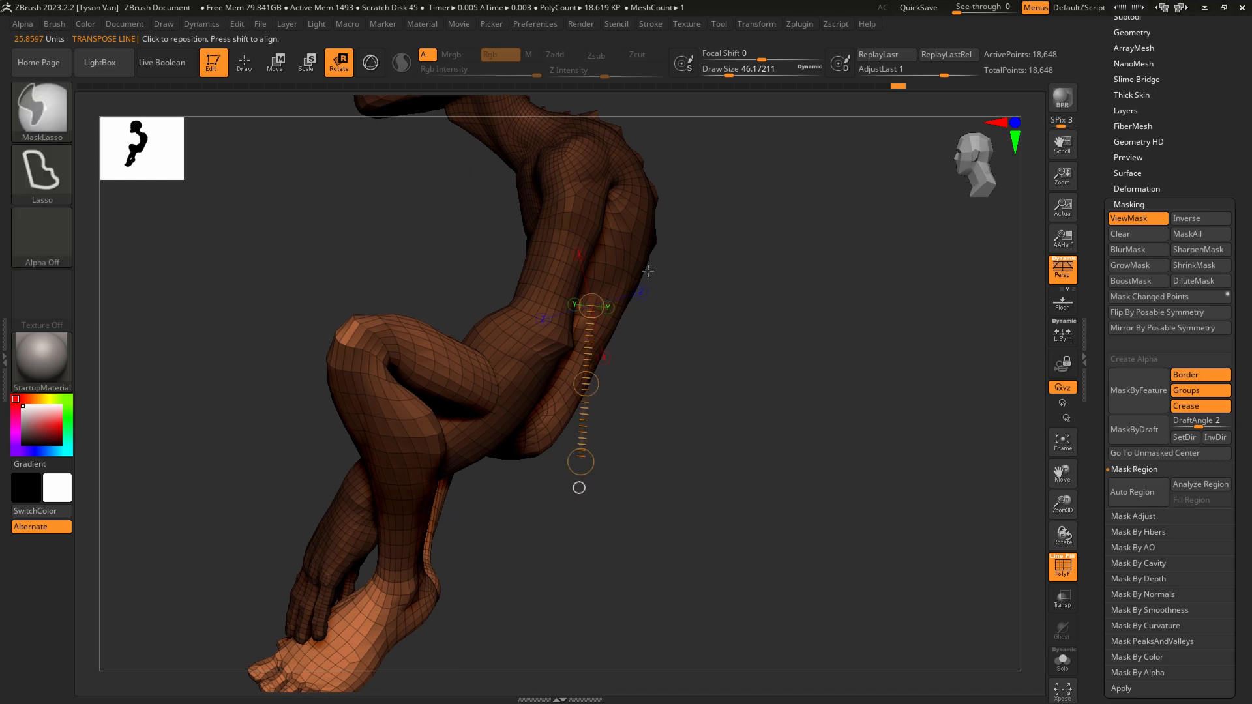
{"action": "left_click_drag", "start_coordinate": [622, 207], "coordinate": [643, 317]}
{"action": "key", "text": "ctrl+h"}
{"action": "left_click_drag", "start_coordinate": [687, 440], "coordinate": [639, 405]}
{"action": "key", "text": "y"}
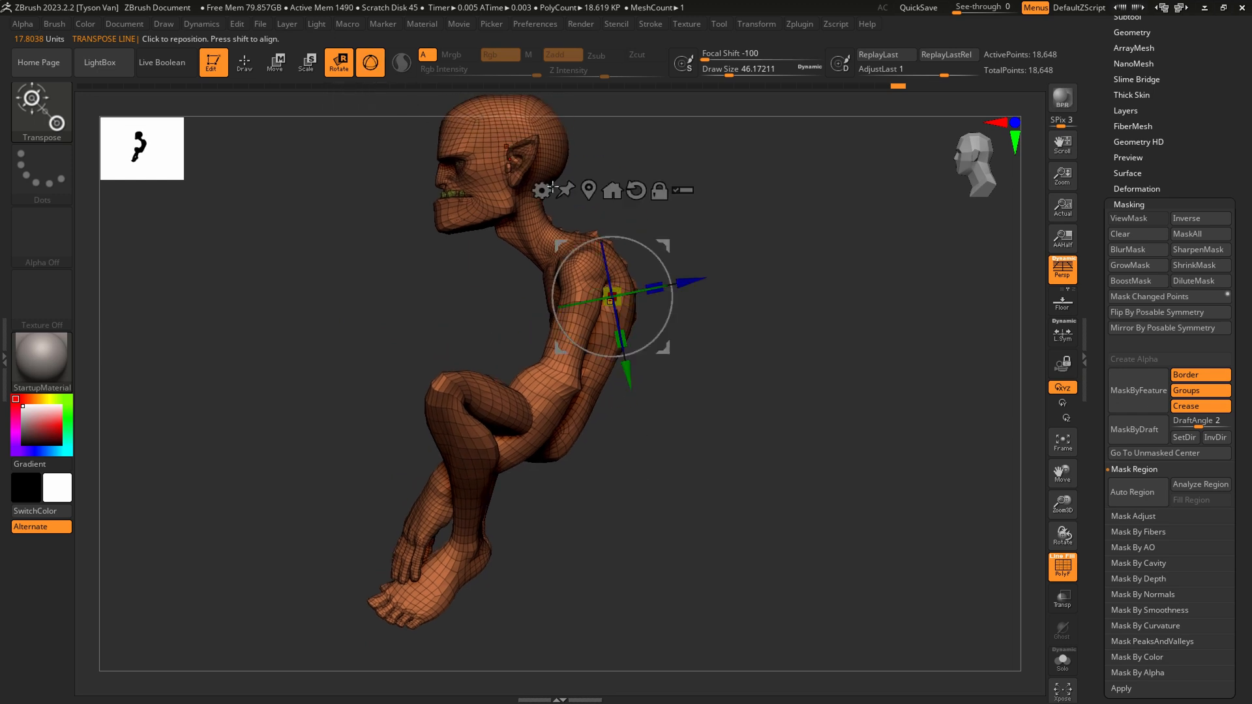
{"action": "left_click_drag", "start_coordinate": [655, 257], "coordinate": [624, 248]}
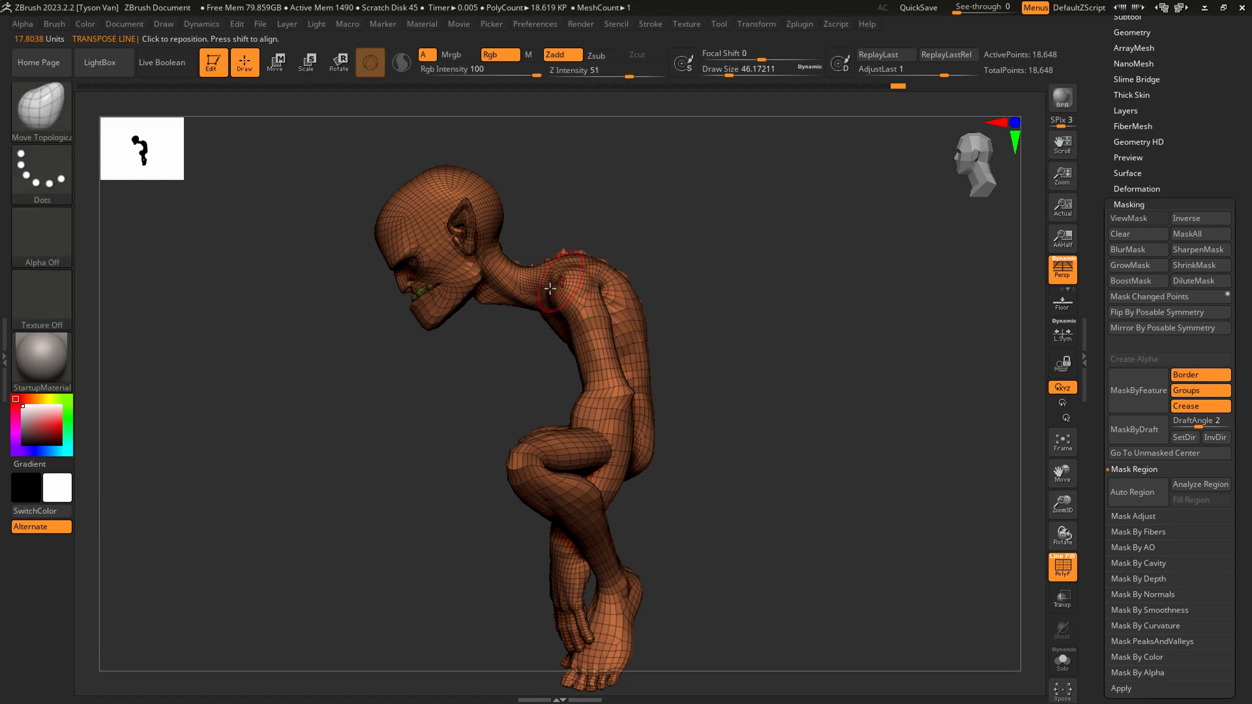
Isolate the head with a blurred, inverted mask and rotate it upward at the neck until the face looks forward.
{"action": "mouse_move", "coordinate": [490, 333]}
{"action": "left_mouse_down", "text": "ctrl"}
{"action": "mouse_move", "coordinate": [302, 234]}
{"action": "mouse_move", "coordinate": [581, 154]}
{"action": "mouse_move", "coordinate": [515, 297]}
{"action": "left_mouse_up", "text": "ctrl"}
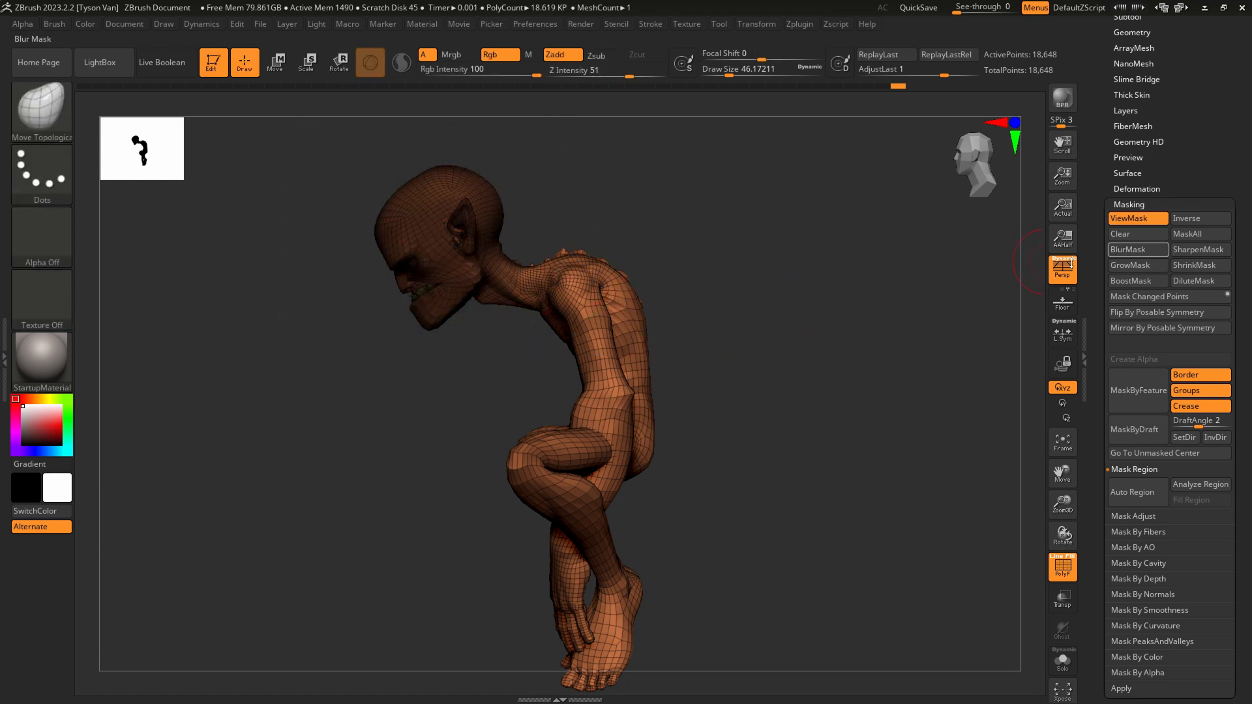
{"action": "left_click", "coordinate": [805, 333], "text": "ctrl"}
{"action": "key", "text": "r"}
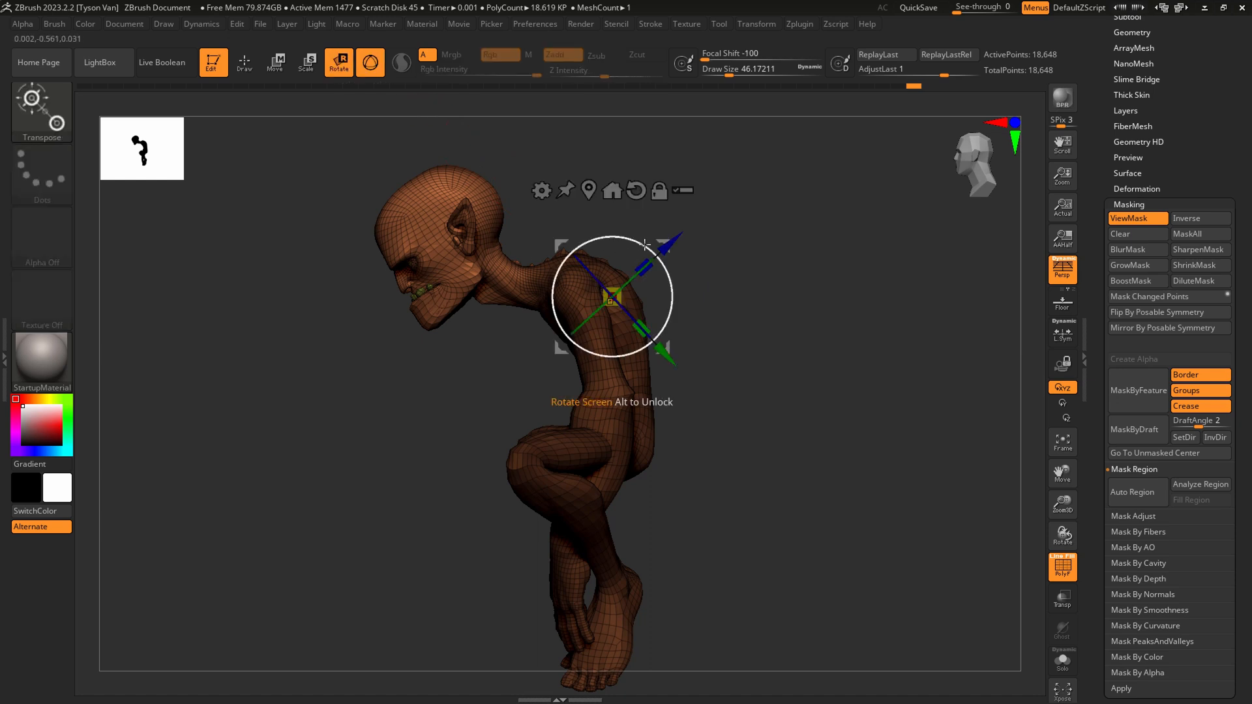
{"action": "mouse_move", "coordinate": [662, 241]}
{"action": "left_mouse_down", "text": "alt"}
{"action": "mouse_move", "coordinate": [556, 246]}
{"action": "mouse_move", "coordinate": [567, 227]}
{"action": "mouse_move", "coordinate": [551, 228]}
{"action": "mouse_move", "coordinate": [574, 260]}
{"action": "mouse_move", "coordinate": [565, 245]}
{"action": "mouse_move", "coordinate": [525, 280]}
{"action": "left_mouse_up", "text": "alt"}
{"action": "key", "text": "q"}
{"action": "key", "text": "s"}
{"action": "key", "text": "ctrl+h"}
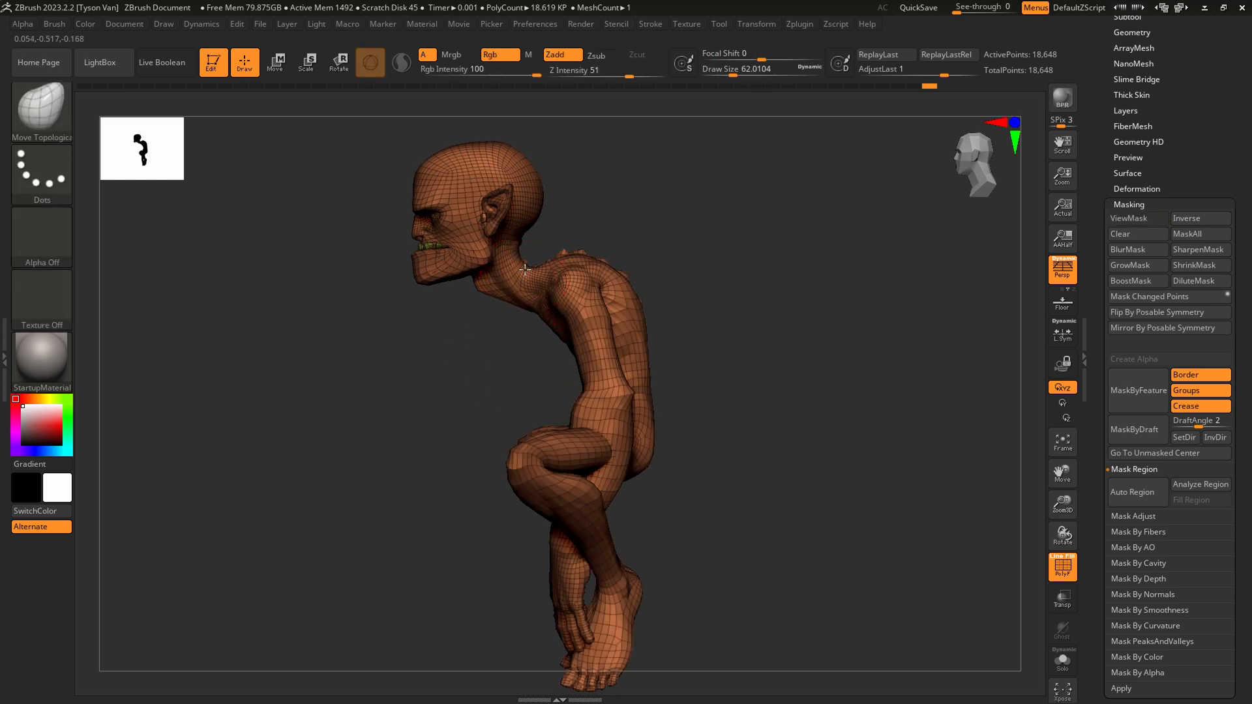
Mask everything except the arms and place a Transpose line from the shoulder down the upper arm in front view.
{"action": "right_click_drag", "start_coordinate": [624, 379], "coordinate": [642, 374]}
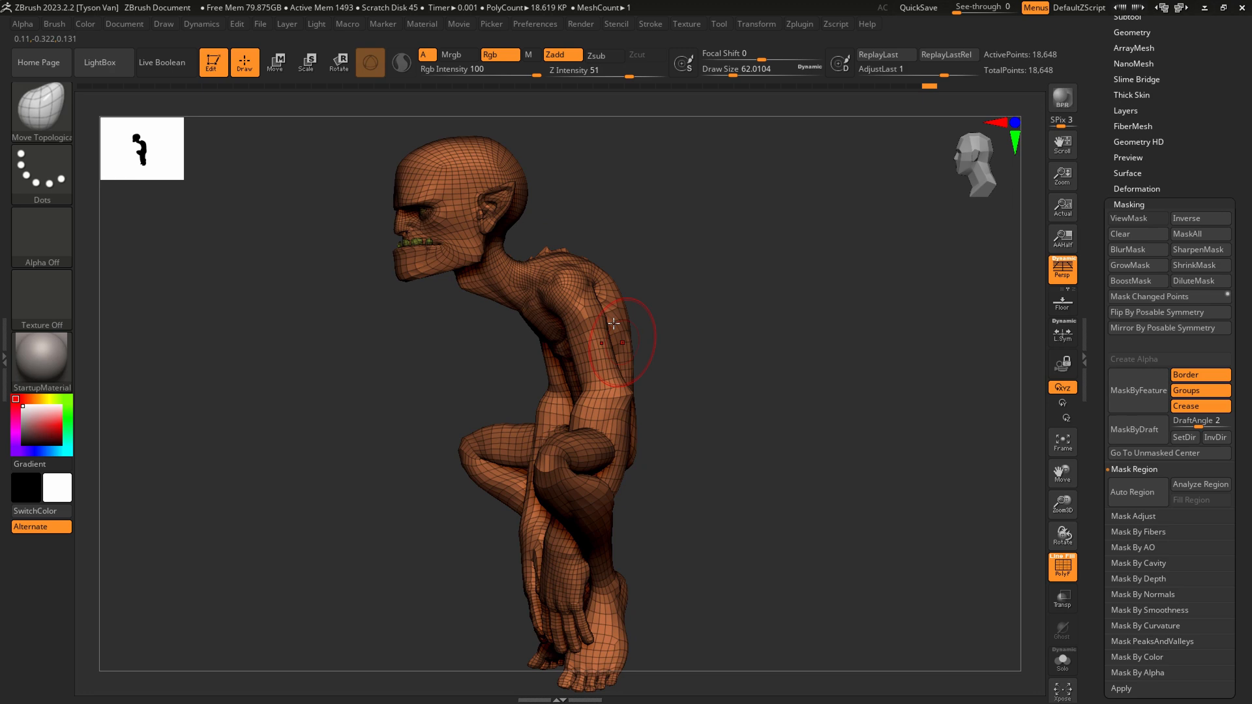
{"action": "left_click", "coordinate": [338, 64]}
{"action": "key", "text": "ctrl+h"}
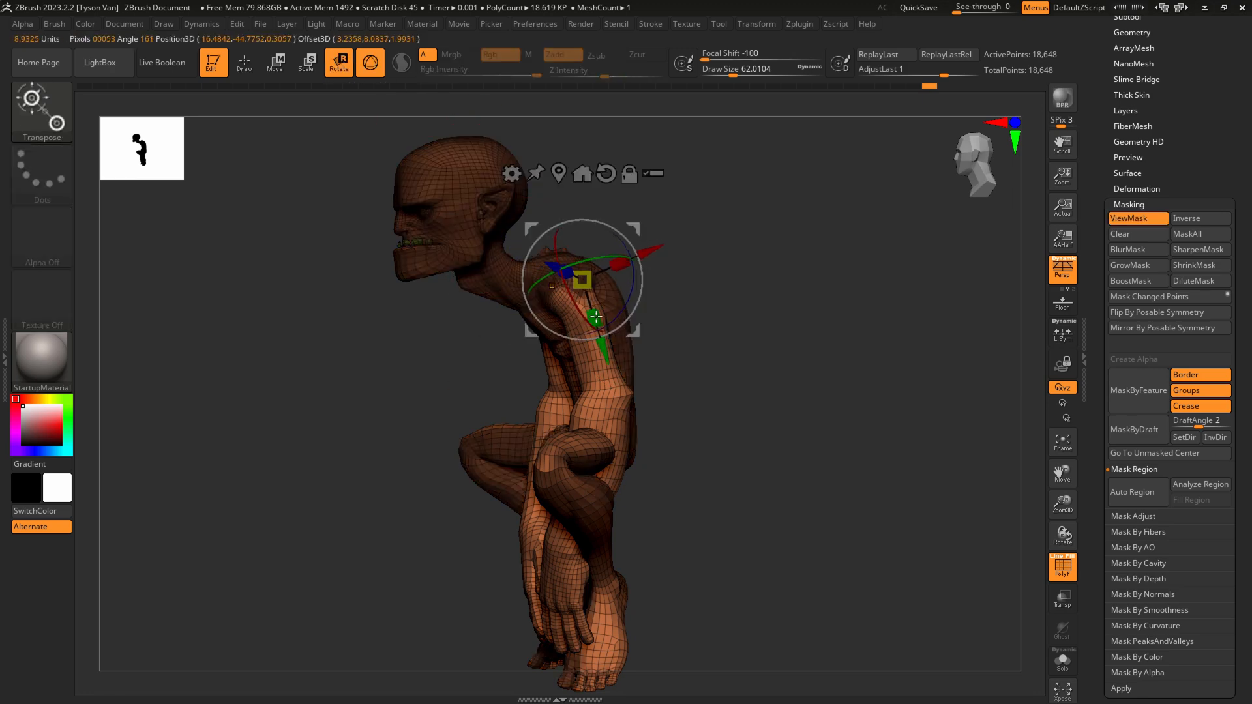
{"action": "left_click_drag", "start_coordinate": [596, 317], "coordinate": [601, 327], "text": "ctrl"}
{"action": "right_click_drag", "start_coordinate": [646, 319], "coordinate": [697, 315], "text": "shift"}
{"action": "key", "text": "q"}
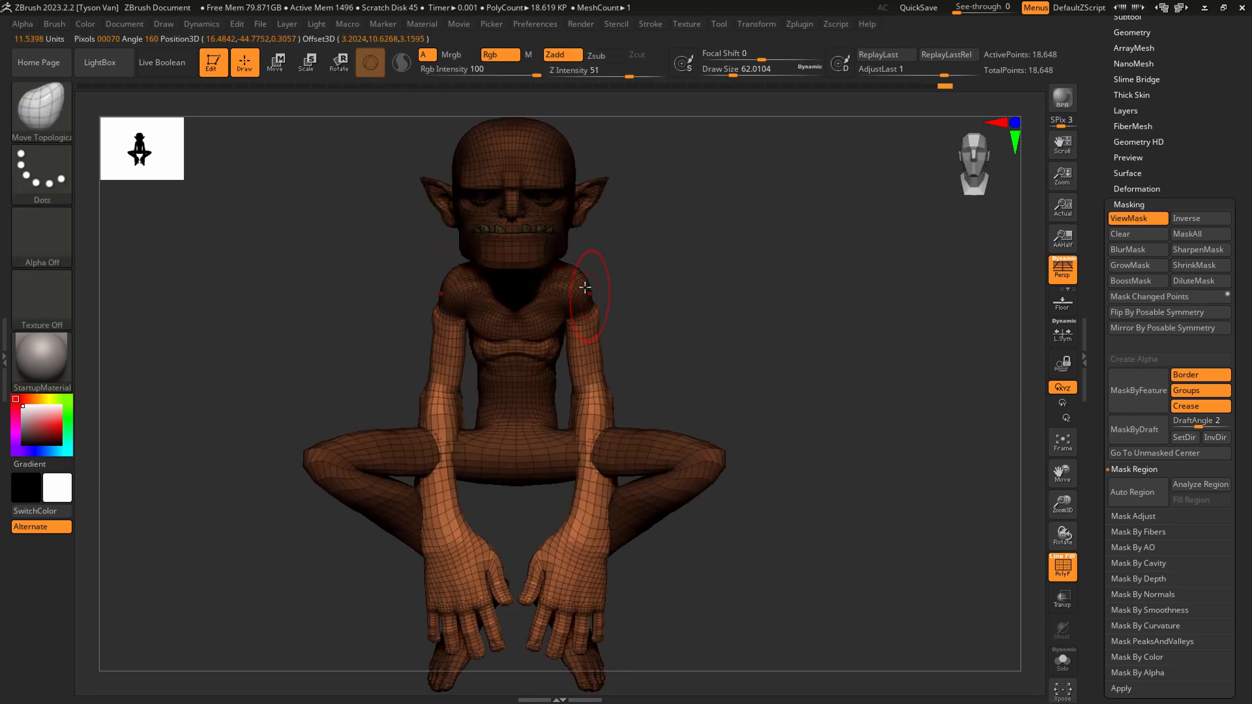
{"action": "left_click", "coordinate": [339, 62]}
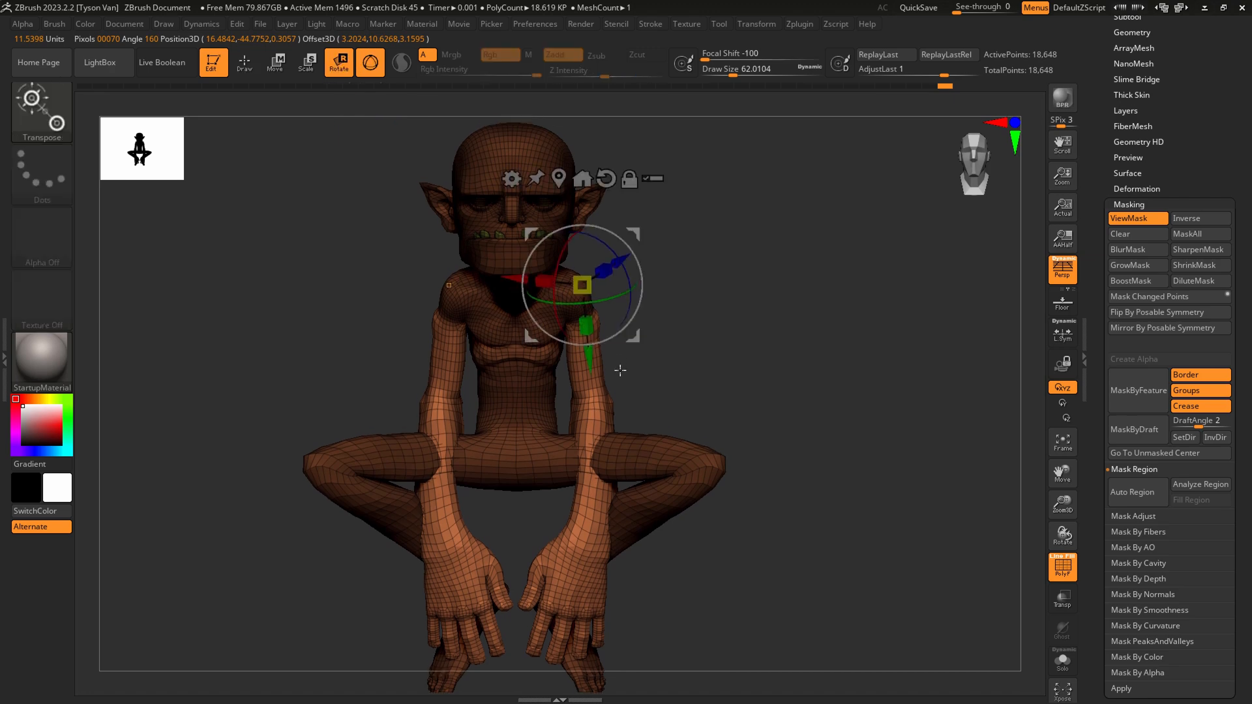
{"action": "left_click", "coordinate": [370, 62]}
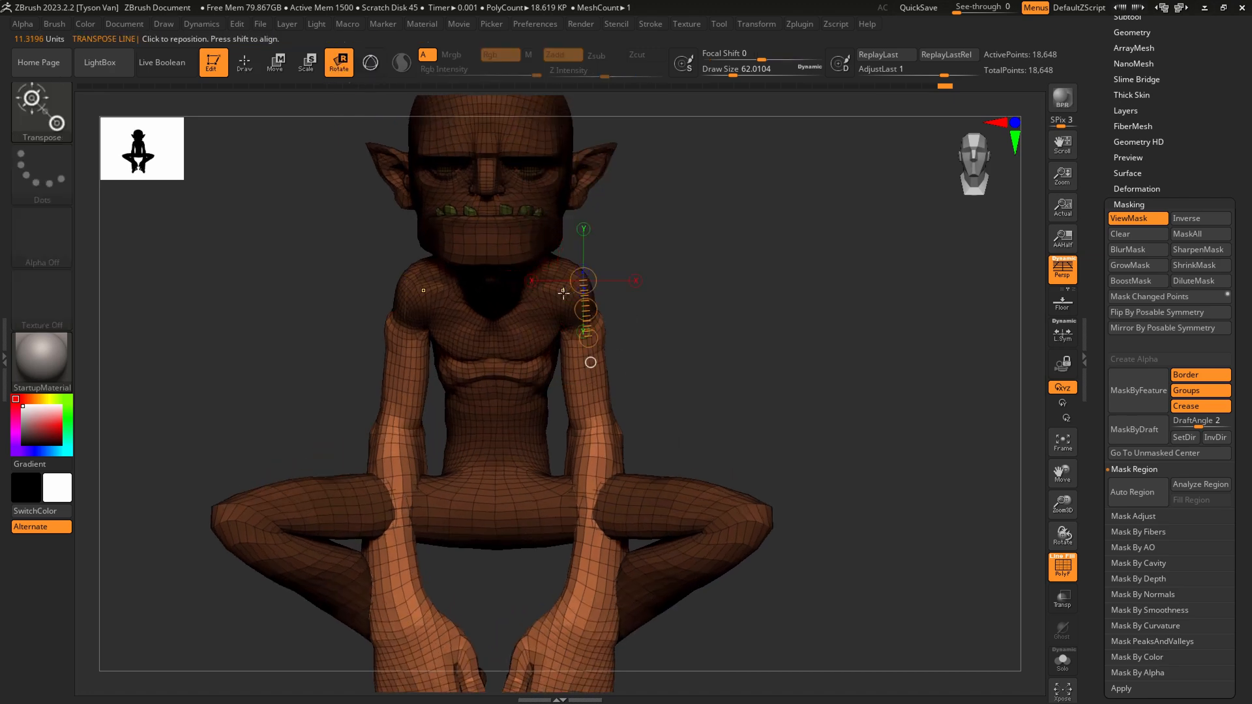
{"action": "left_click_drag", "start_coordinate": [563, 293], "coordinate": [606, 374]}
{"action": "key", "text": "ctrl"}
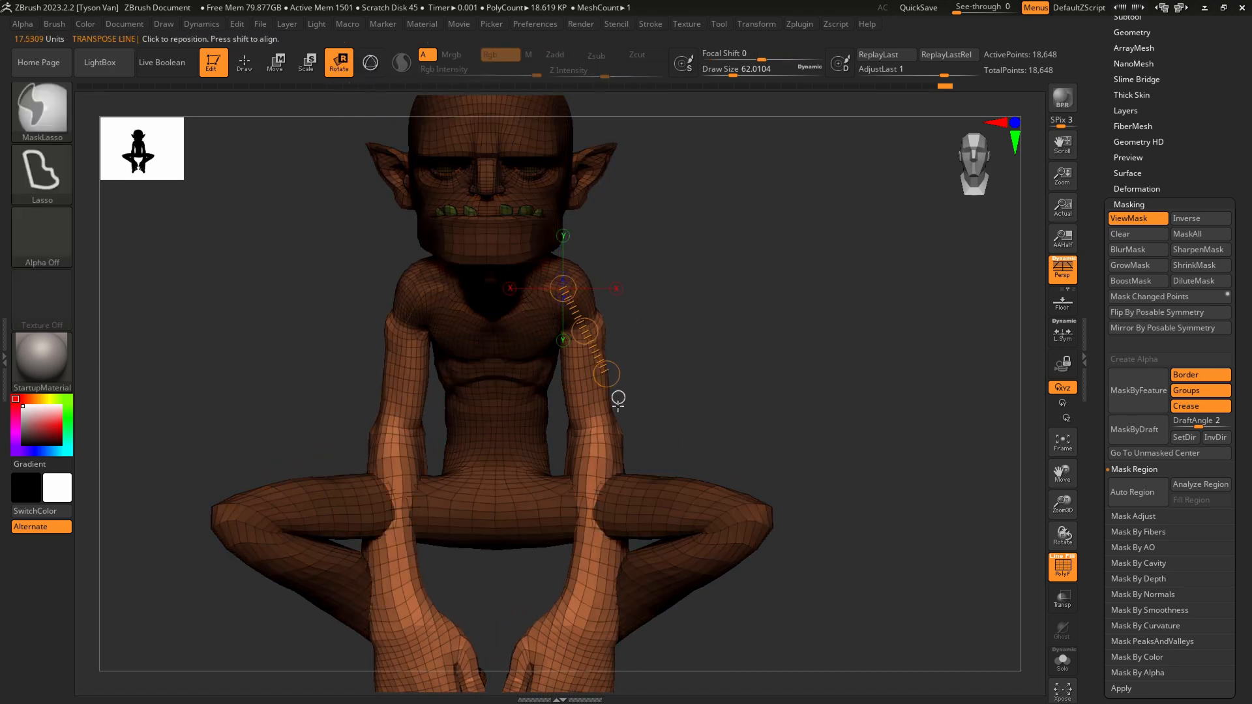
Shrink the body mask around the arms so the shoulders are included in the unmasked area.
{"action": "right_click_drag", "start_coordinate": [698, 356], "coordinate": [641, 351]}
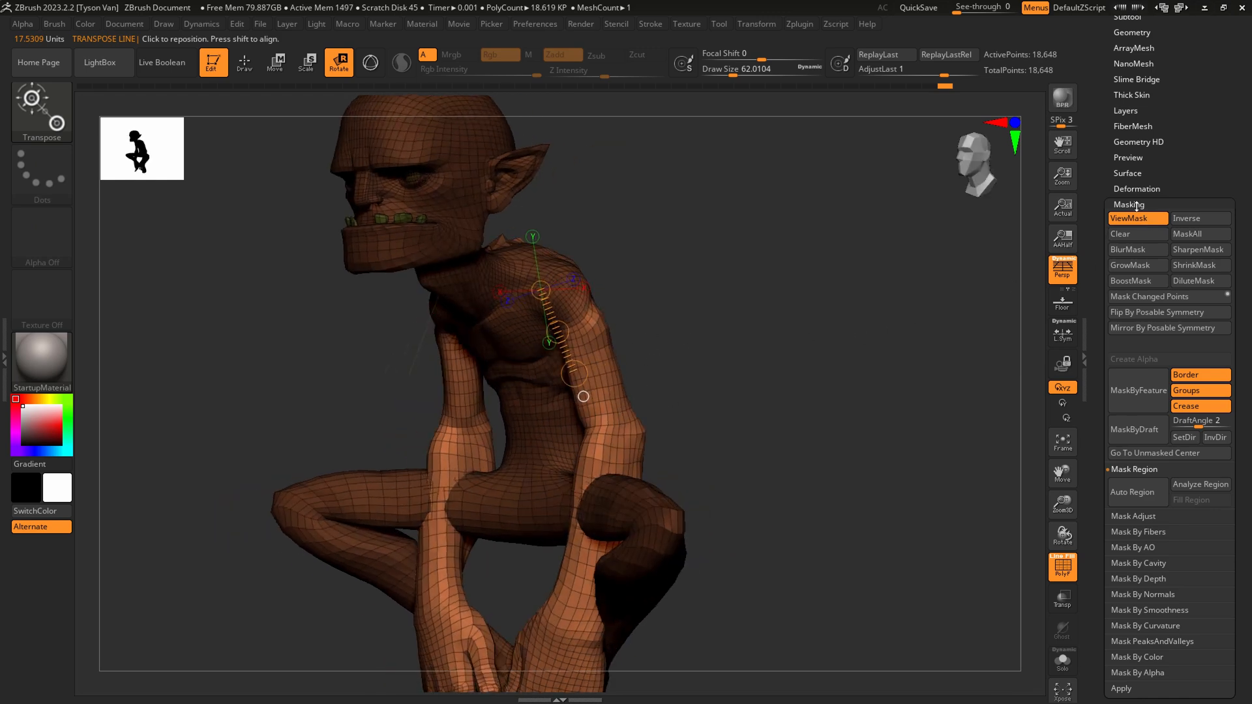
{"action": "left_click", "coordinate": [1136, 204]}
{"action": "left_click", "coordinate": [1134, 204]}
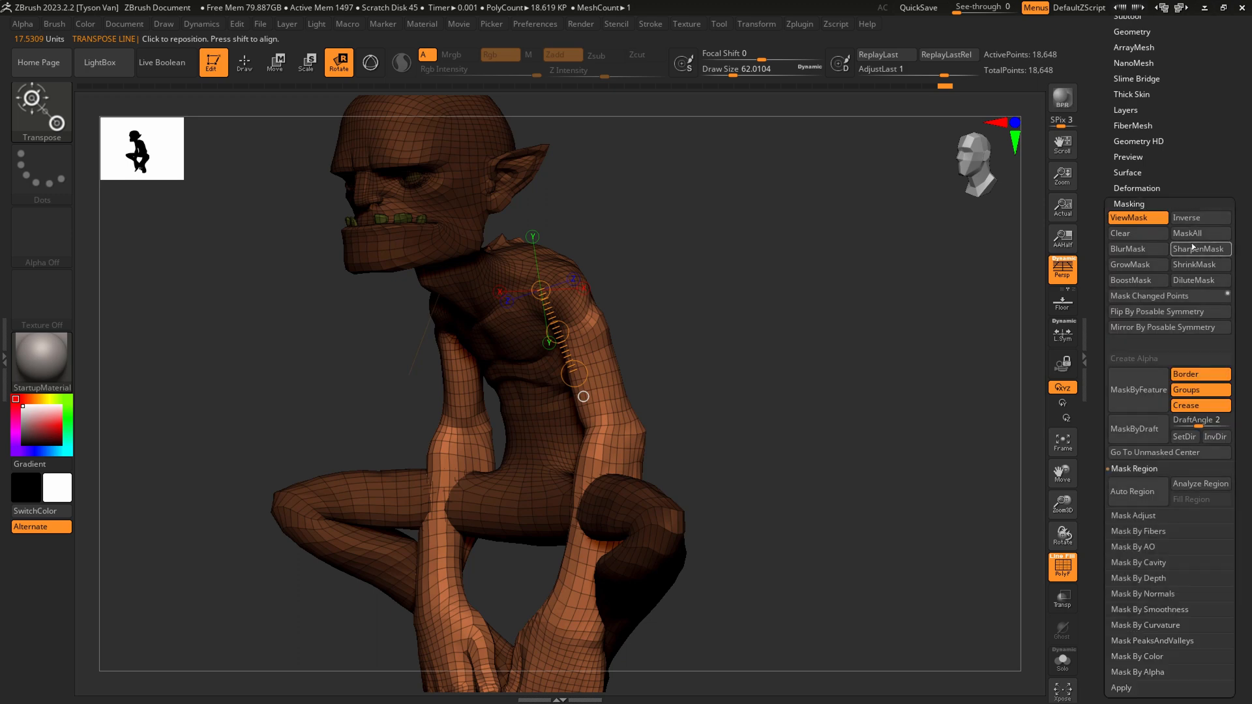
{"action": "key", "text": "ctrl"}
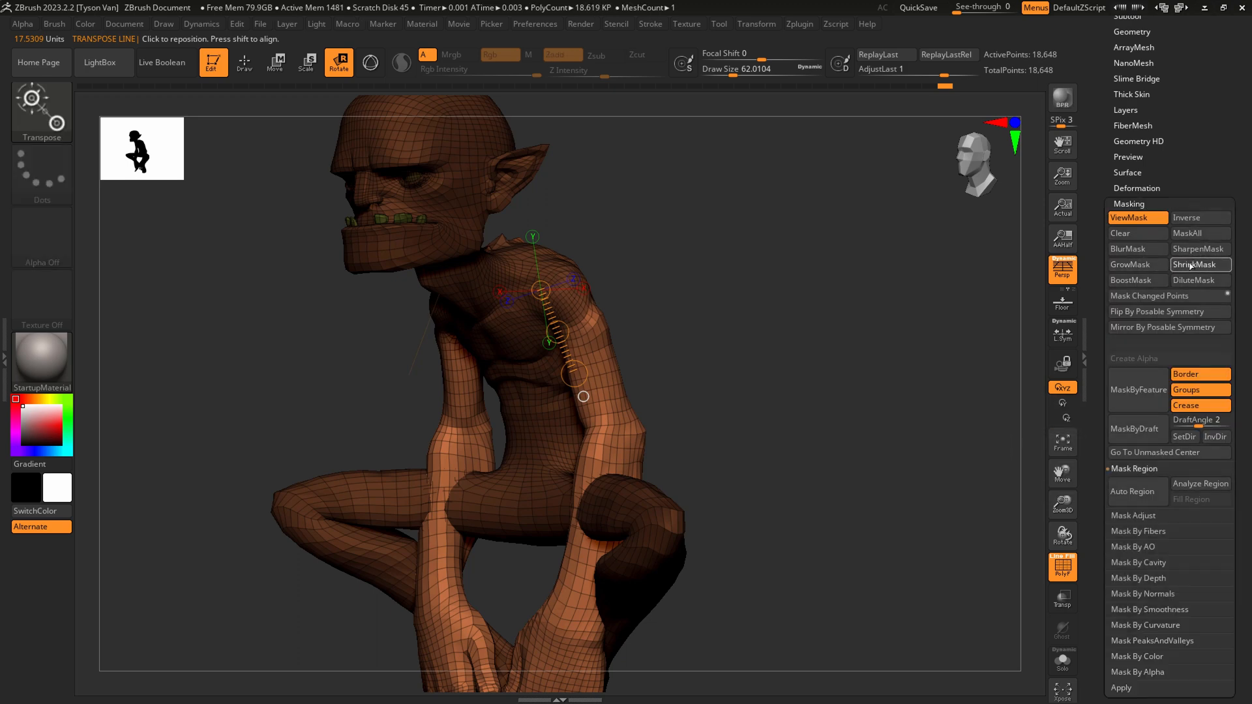
{"action": "key", "text": "ctrl"}
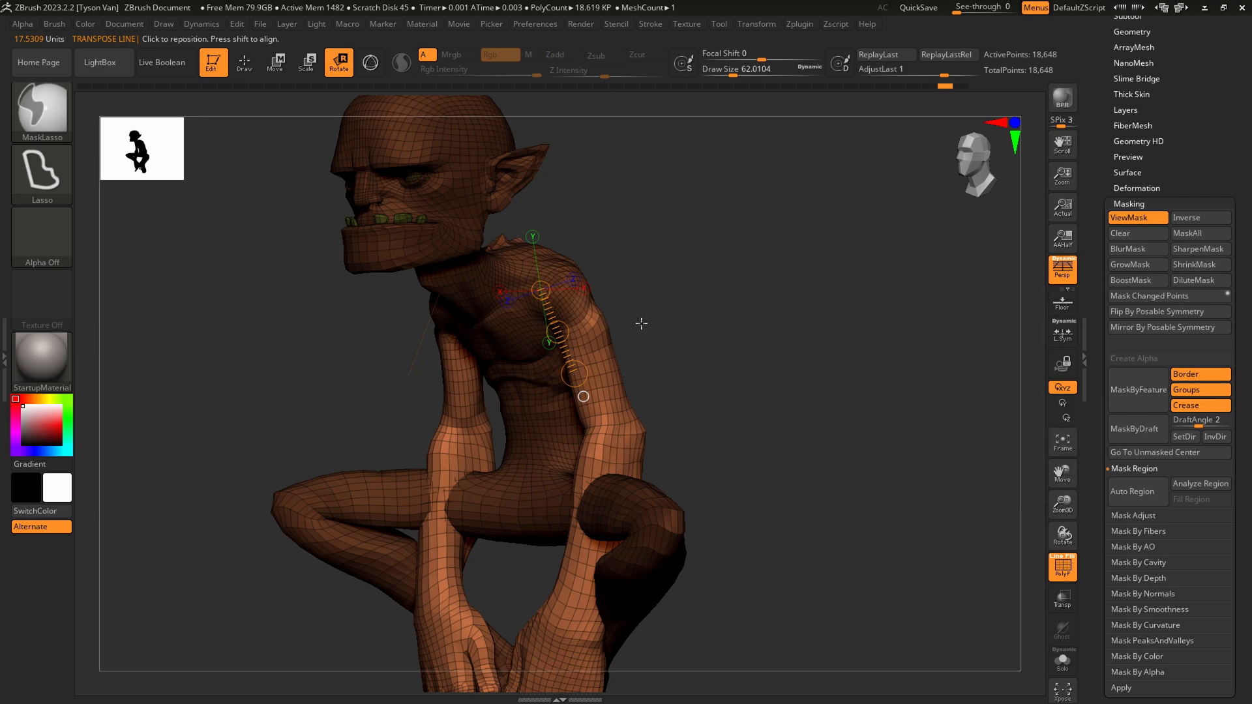
{"action": "key", "text": "ctrl"}
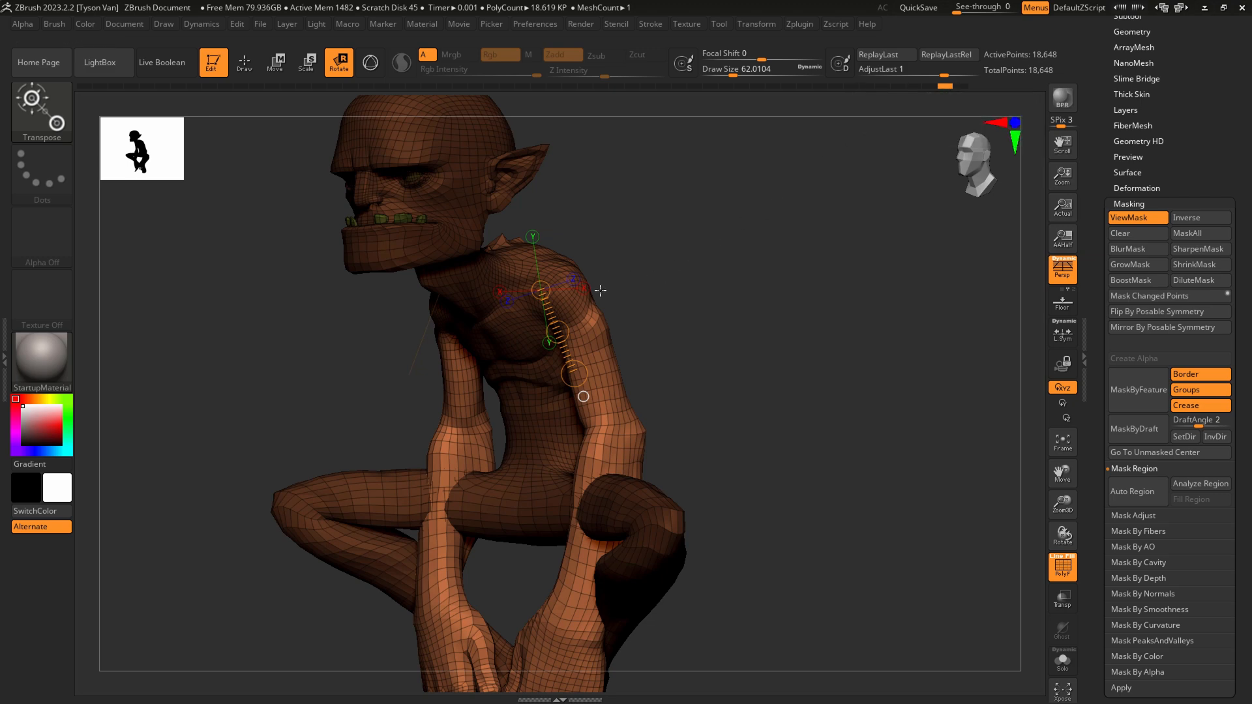
{"action": "right_click_drag", "start_coordinate": [600, 290], "coordinate": [563, 276]}
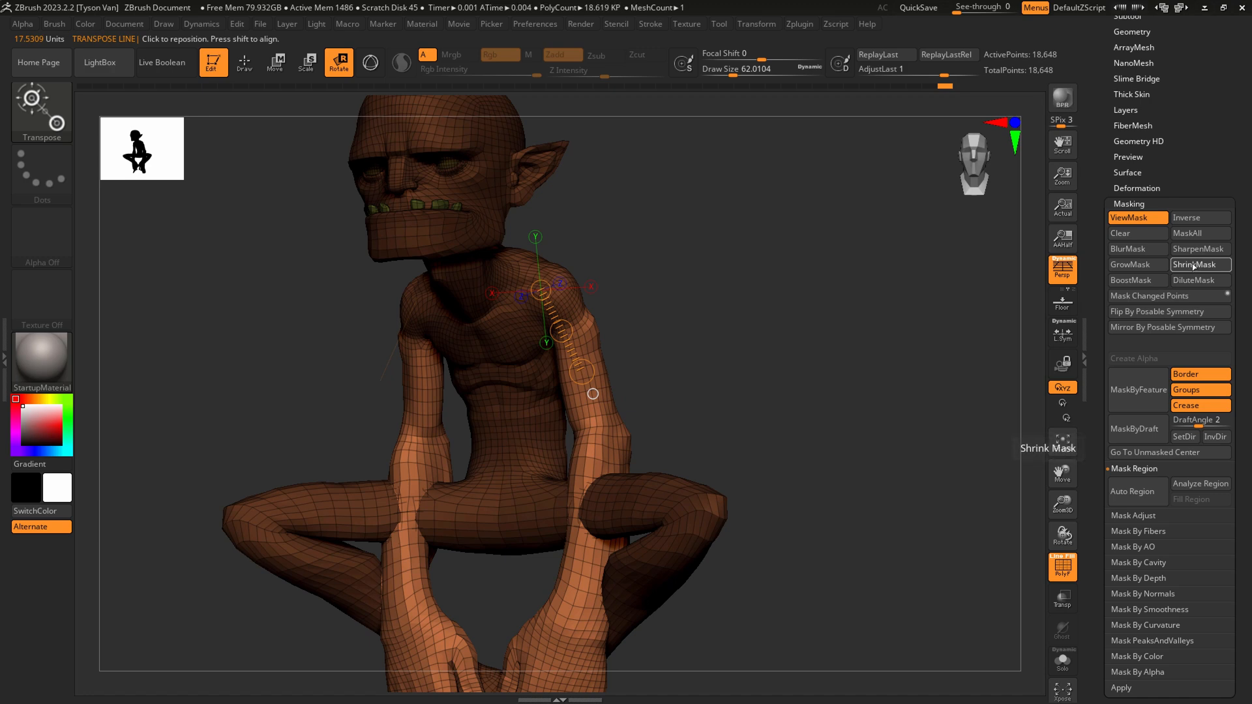
{"action": "right_click_drag", "start_coordinate": [763, 398], "coordinate": [675, 414]}
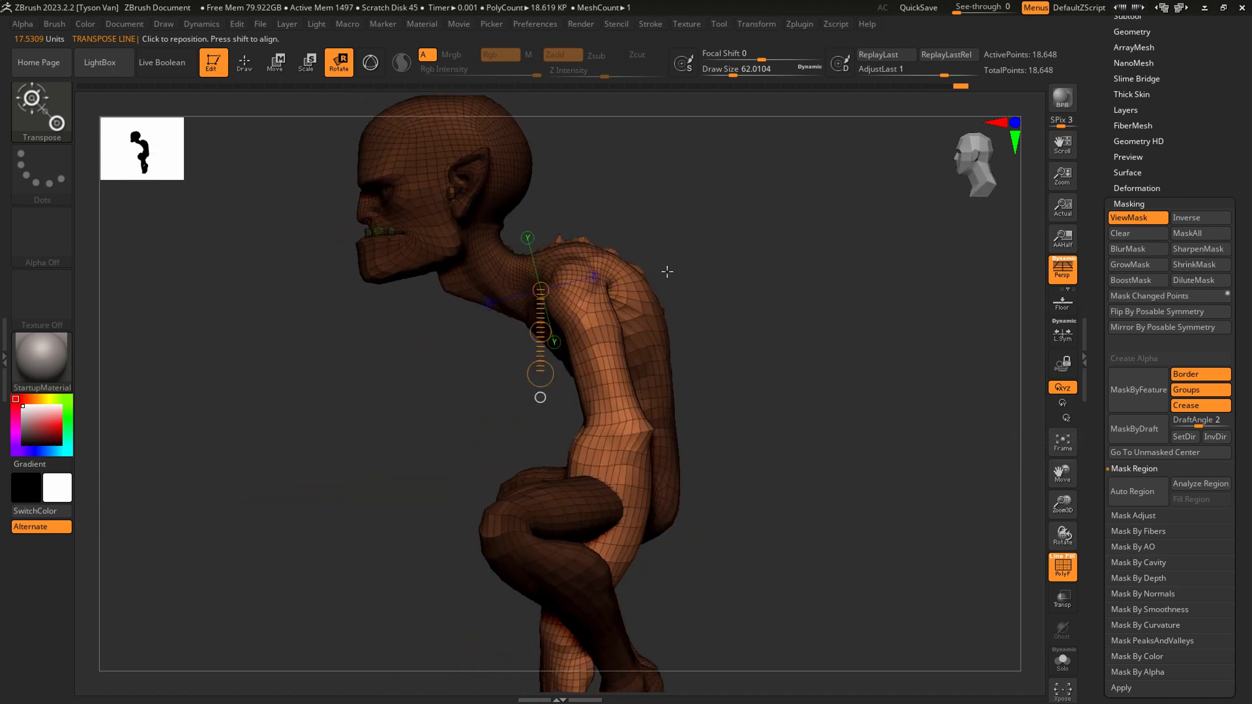
{"action": "right_click_drag", "start_coordinate": [680, 273], "coordinate": [646, 279]}
Using the MaskPen brush, mask the upper back and spine bumps, and refine the mask around the shoulders with a smaller brush.
{"action": "key", "text": "q"}
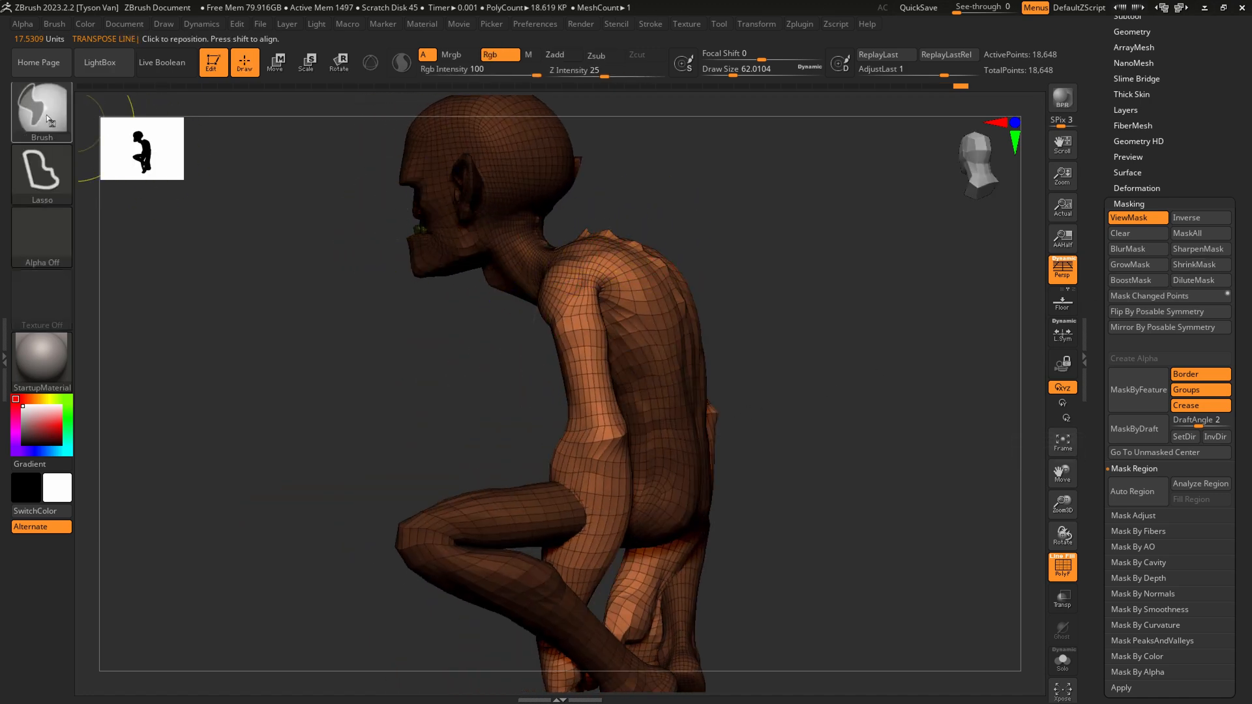
{"action": "left_click", "coordinate": [66, 112], "text": "ctrl"}
{"action": "left_click", "coordinate": [372, 179]}
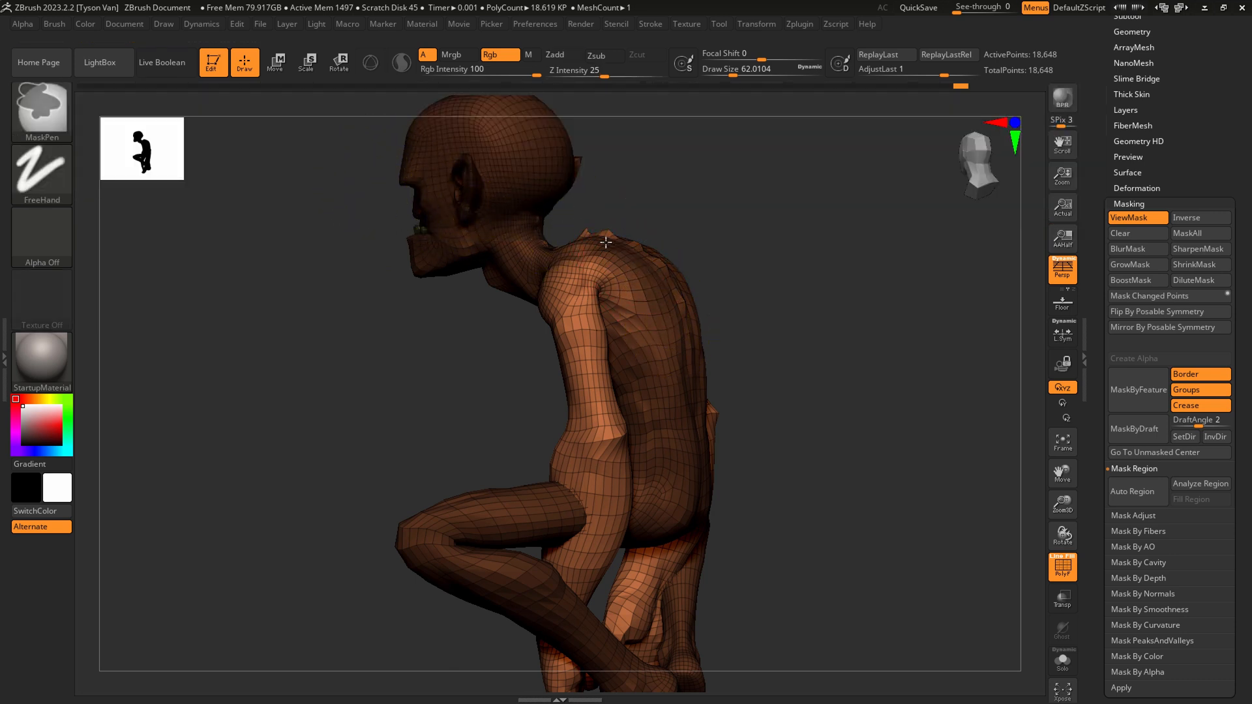
{"action": "left_click_drag", "start_coordinate": [583, 233], "coordinate": [608, 261], "text": "ctrl"}
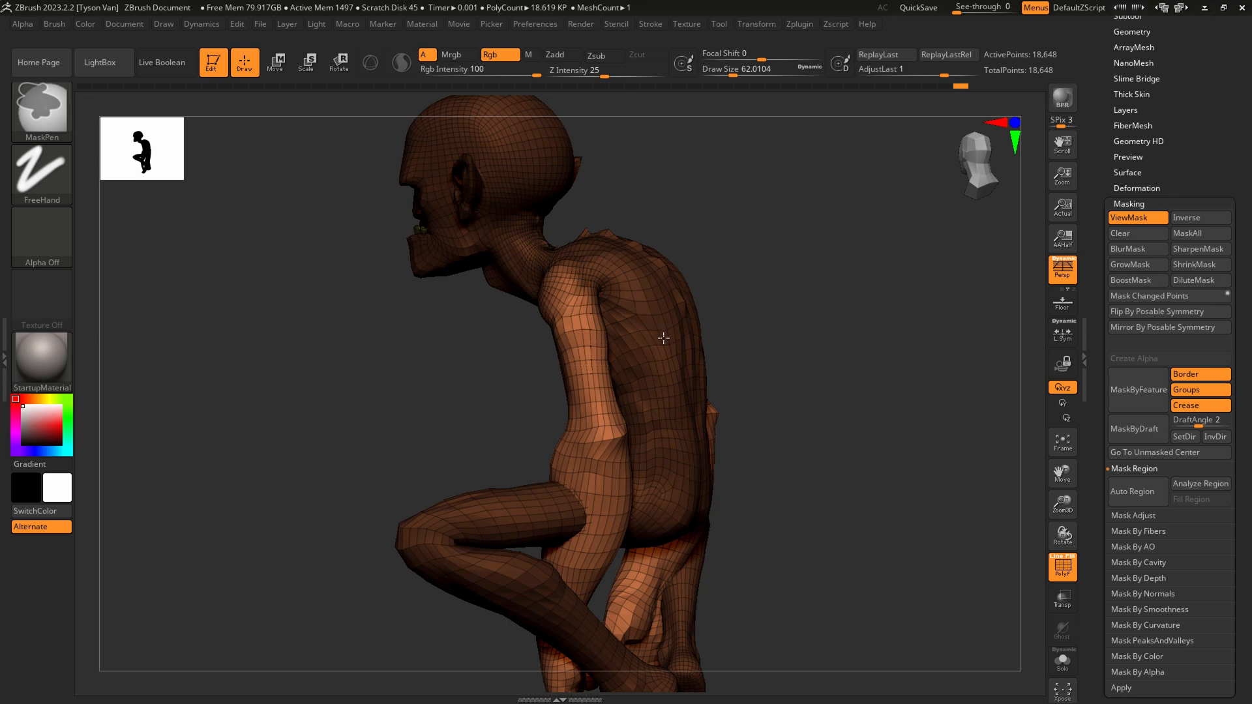
{"action": "left_click_drag", "start_coordinate": [712, 363], "coordinate": [805, 356]}
{"action": "left_click", "coordinate": [618, 277], "text": "ctrl"}
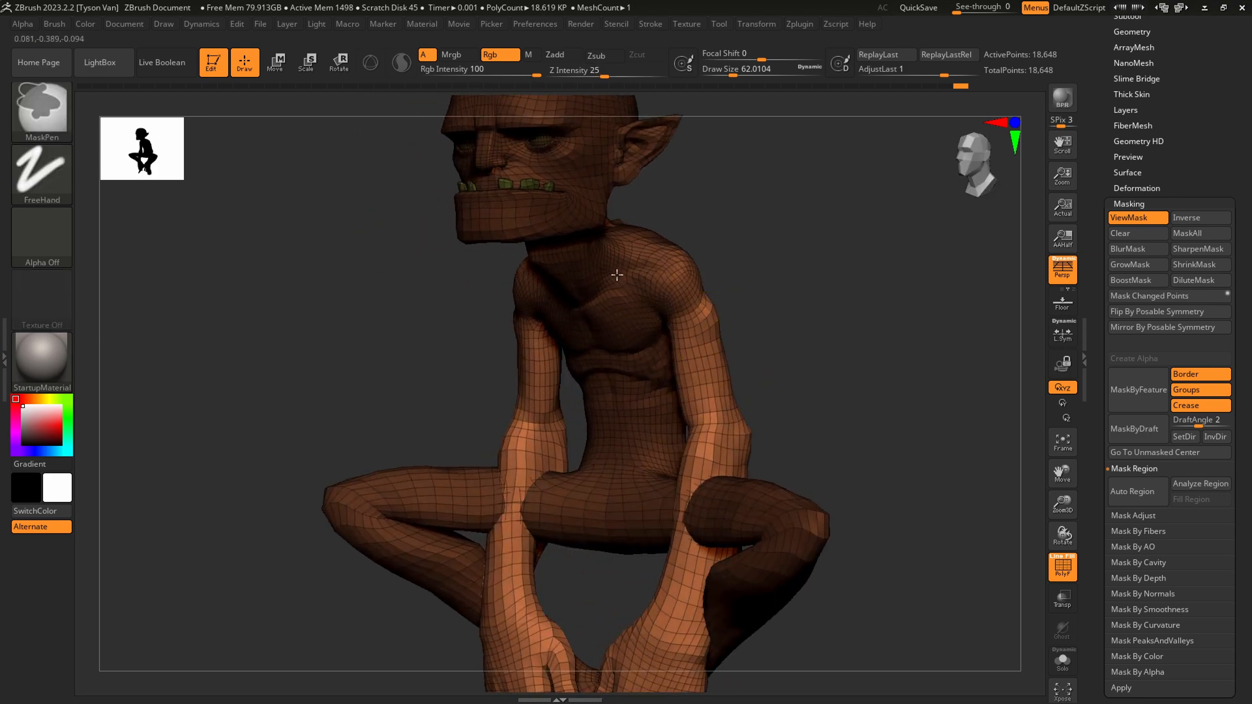
{"action": "key", "text": "ctrl"}
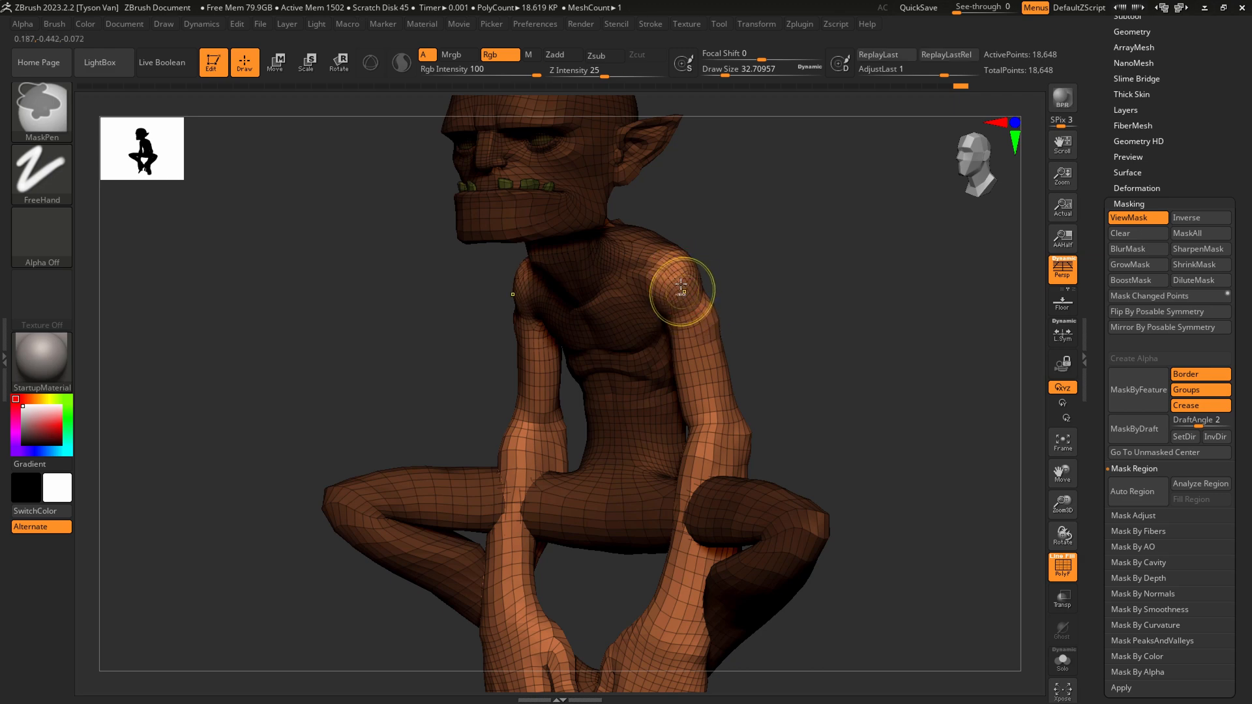
{"action": "left_click", "coordinate": [679, 280], "text": "ctrl"}
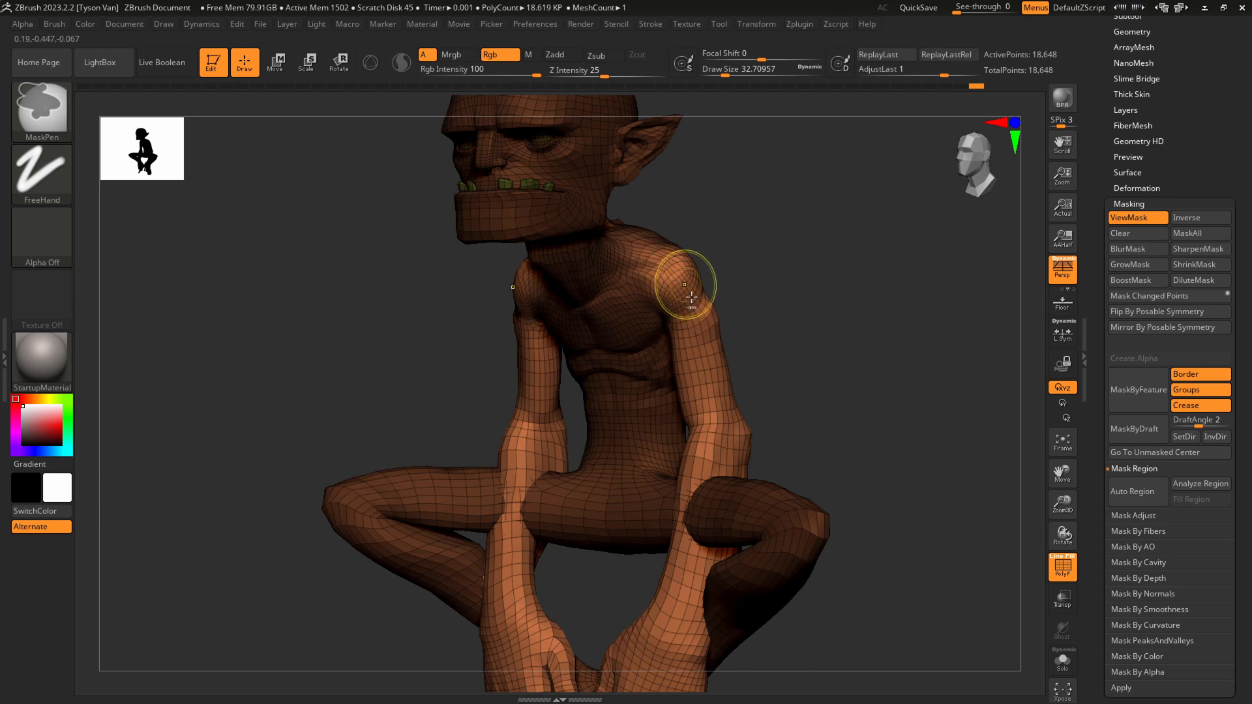
Rotate the unmasked arms forward and inward from the shoulders using long Transpose lines from side and front views.
{"action": "right_click_drag", "start_coordinate": [709, 301], "coordinate": [645, 268]}
{"action": "left_click", "coordinate": [339, 64]}
{"action": "mouse_move", "coordinate": [624, 239]}
{"action": "left_mouse_down", "text": "shift"}
{"action": "mouse_move", "coordinate": [632, 492]}
{"action": "mouse_move", "coordinate": [494, 529]}
{"action": "left_mouse_up", "text": "shift"}
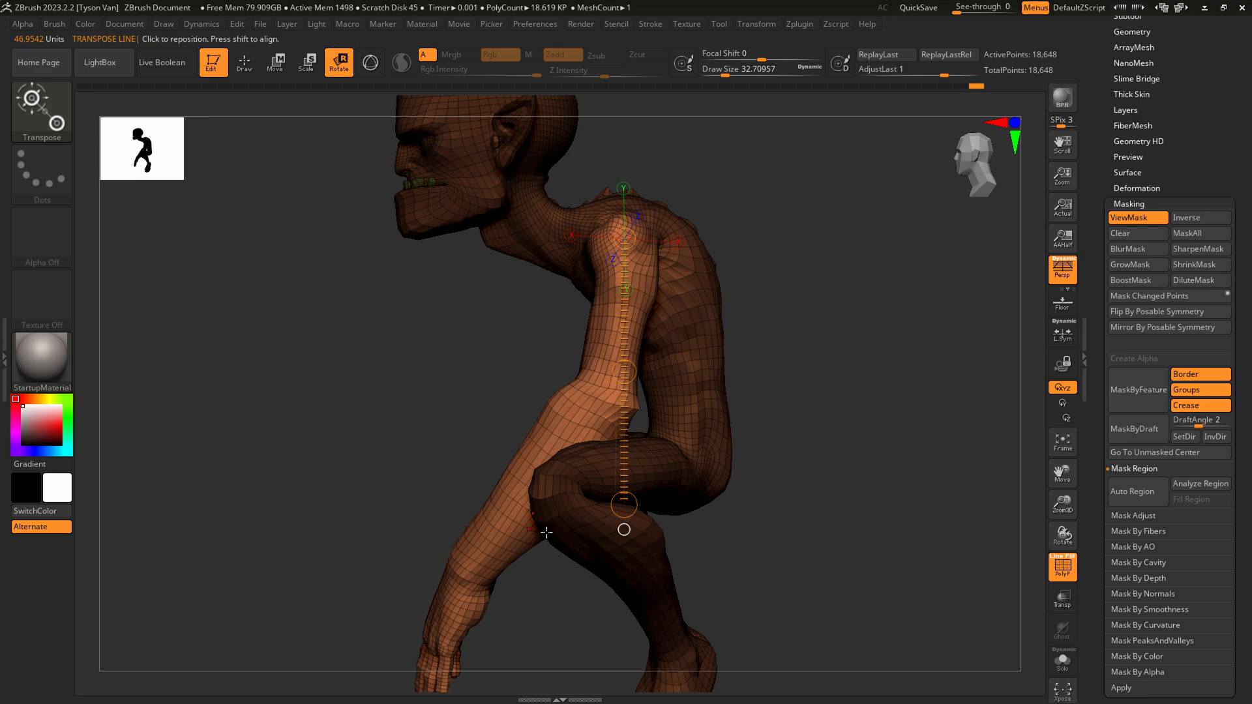
{"action": "right_click_drag", "start_coordinate": [546, 530], "coordinate": [391, 549]}
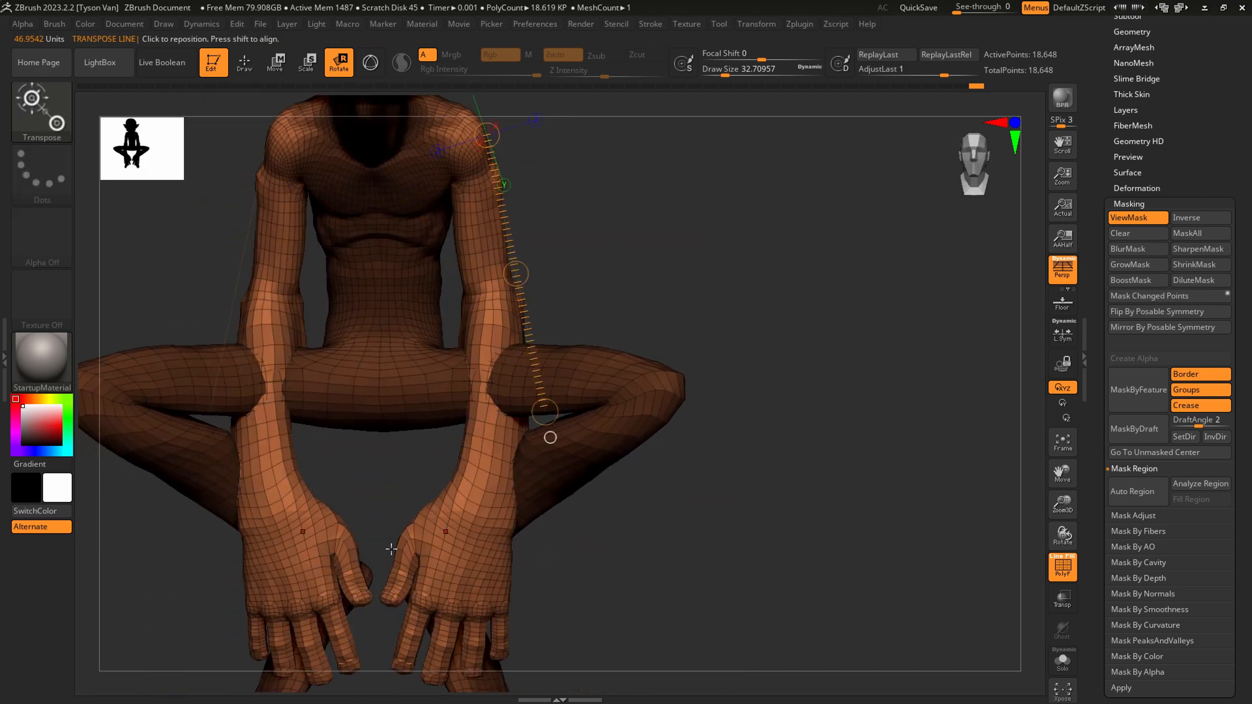
{"action": "right_click_drag", "start_coordinate": [526, 488], "coordinate": [548, 444]}
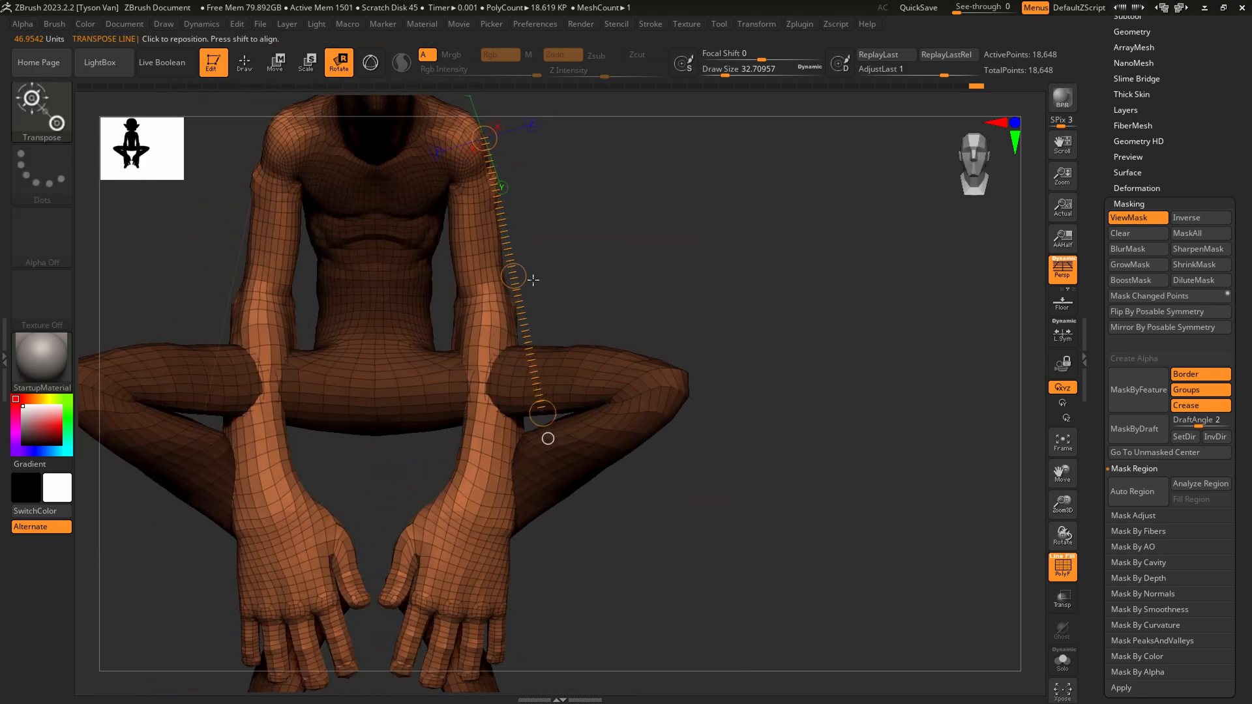
{"action": "left_click_drag", "start_coordinate": [541, 413], "coordinate": [475, 428]}
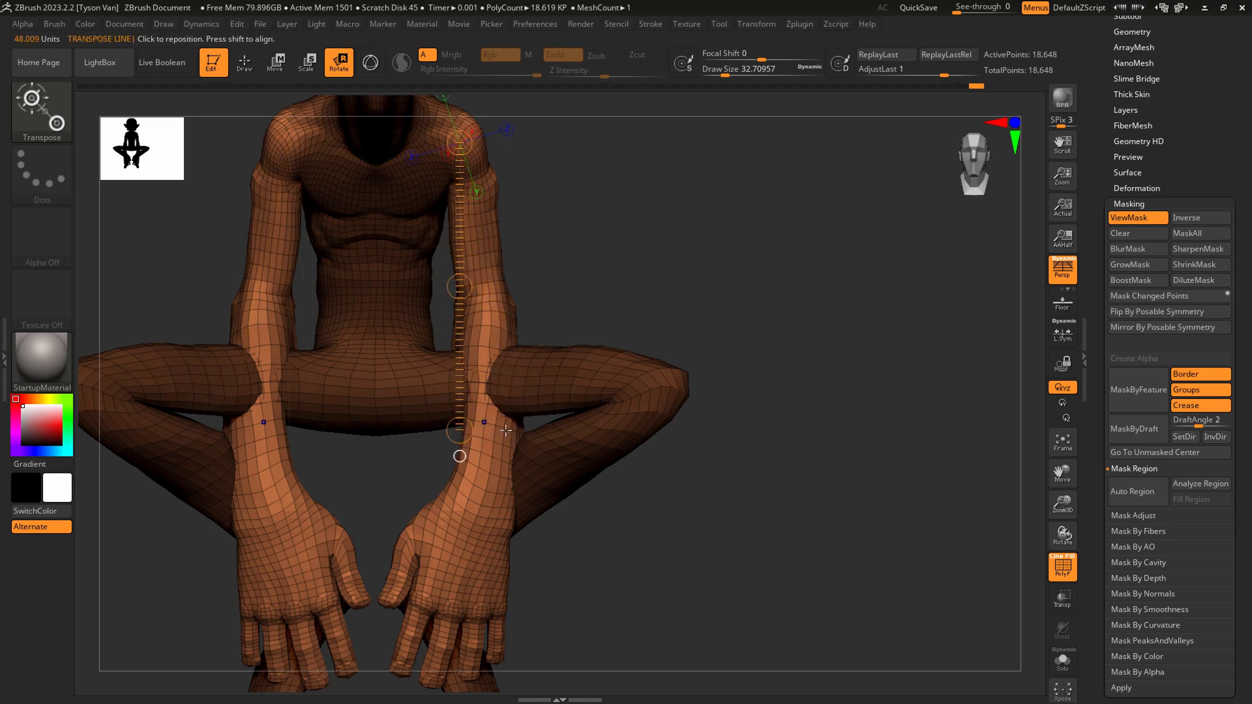
Clear the mask and pull the shoulders inward with the Move Topological brush at a draw size of about 124.
{"action": "mouse_move", "coordinate": [503, 431]}
{"action": "right_mouse_down"}
{"action": "mouse_move", "coordinate": [589, 408]}
{"action": "mouse_move", "coordinate": [576, 467]}
{"action": "mouse_move", "coordinate": [519, 463]}
{"action": "mouse_move", "coordinate": [548, 440]}
{"action": "mouse_move", "coordinate": [480, 456]}
{"action": "mouse_move", "coordinate": [545, 335]}
{"action": "right_mouse_up"}
{"action": "key", "text": "q"}
{"action": "key", "text": "ctrl"}
{"action": "left_click_drag", "start_coordinate": [570, 247], "coordinate": [507, 239], "text": "ctrl"}
{"action": "mouse_move", "coordinate": [507, 239]}
{"action": "right_mouse_down", "text": "alt"}
{"action": "mouse_move", "coordinate": [525, 338]}
{"action": "mouse_move", "coordinate": [479, 271]}
{"action": "mouse_move", "coordinate": [486, 280]}
{"action": "right_mouse_up", "text": "alt"}
{"action": "key", "text": "s"}
{"action": "left_click_drag", "start_coordinate": [503, 300], "coordinate": [480, 299]}
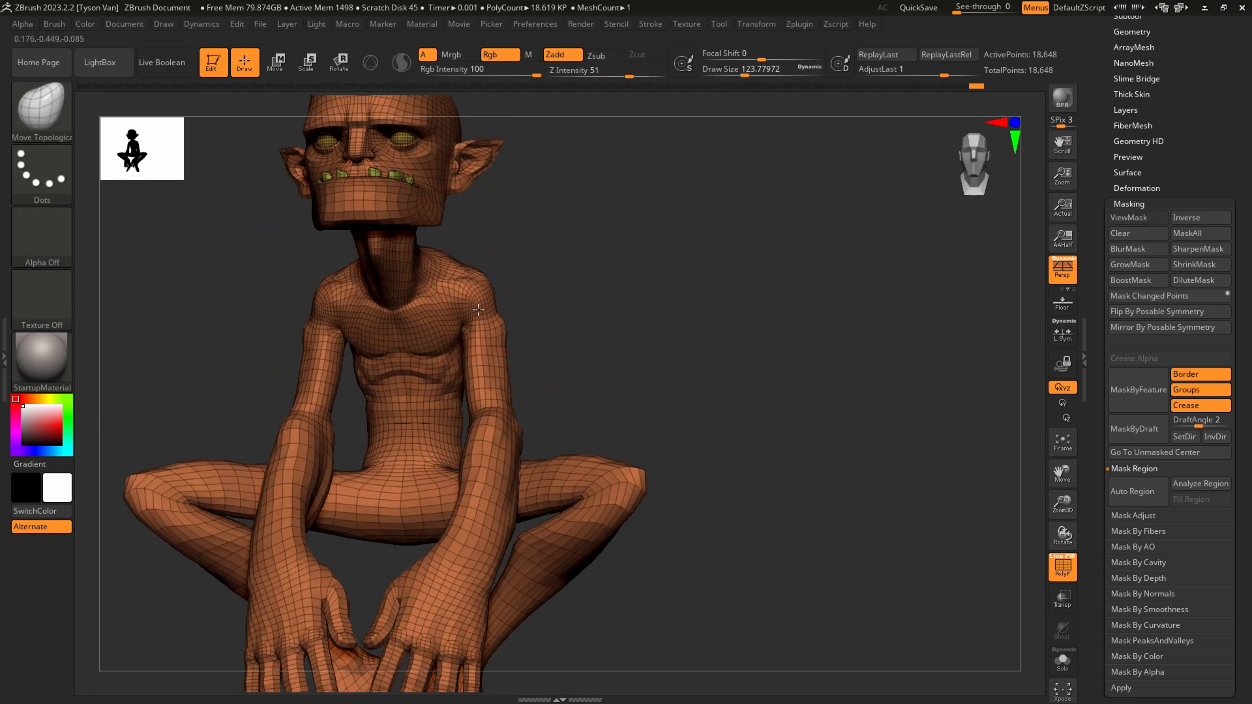
Refine the shoulders and upper chest with the Move Topological brush, reducing the draw size to about 65.
{"action": "mouse_move", "coordinate": [481, 287]}
{"action": "right_mouse_down"}
{"action": "mouse_move", "coordinate": [490, 404]}
{"action": "mouse_move", "coordinate": [498, 297]}
{"action": "mouse_move", "coordinate": [484, 307]}
{"action": "mouse_move", "coordinate": [461, 252]}
{"action": "mouse_move", "coordinate": [455, 275]}
{"action": "right_mouse_up"}
{"action": "key", "text": "s"}
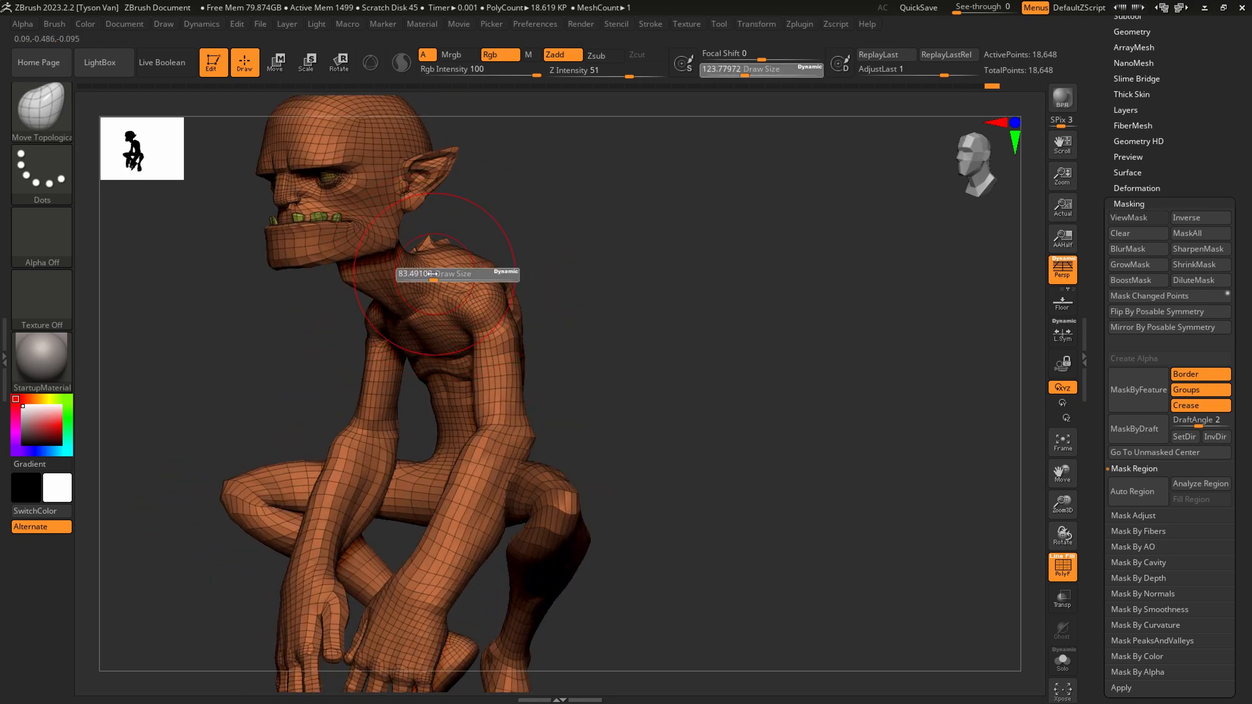
{"action": "left_click_drag", "start_coordinate": [450, 277], "coordinate": [428, 277]}
{"action": "right_click_drag", "start_coordinate": [446, 261], "coordinate": [440, 273]}
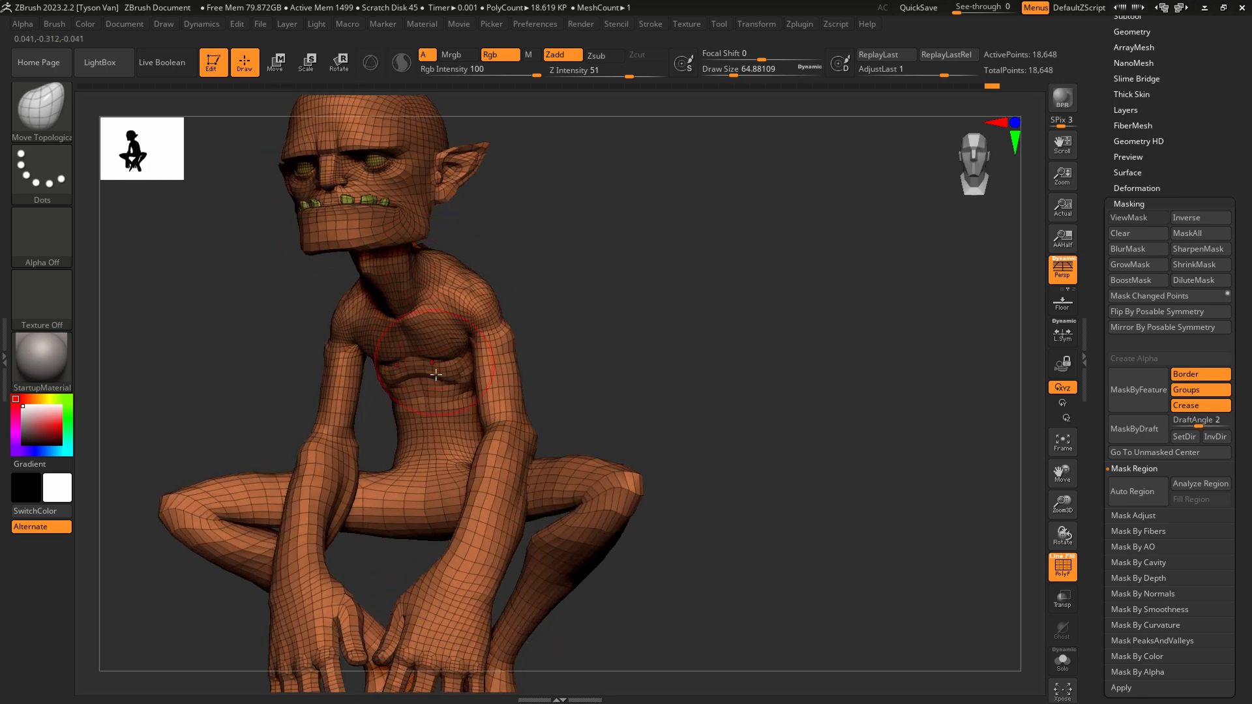
{"action": "mouse_move", "coordinate": [435, 375]}
{"action": "right_mouse_down"}
{"action": "mouse_move", "coordinate": [459, 450]}
{"action": "mouse_move", "coordinate": [535, 496]}
{"action": "mouse_move", "coordinate": [412, 417]}
{"action": "mouse_move", "coordinate": [390, 543]}
{"action": "mouse_move", "coordinate": [398, 503]}
{"action": "mouse_move", "coordinate": [375, 521]}
{"action": "mouse_move", "coordinate": [366, 503]}
{"action": "mouse_move", "coordinate": [386, 498]}
{"action": "mouse_move", "coordinate": [366, 493]}
{"action": "mouse_move", "coordinate": [381, 458]}
{"action": "right_mouse_up"}
Carve the crease between the lower belly and thighs with the DamStandard brush at a draw size of about 46.
{"action": "key", "text": "s"}
{"action": "key", "text": "b"}
{"action": "key", "text": "d"}
{"action": "key", "text": "s"}
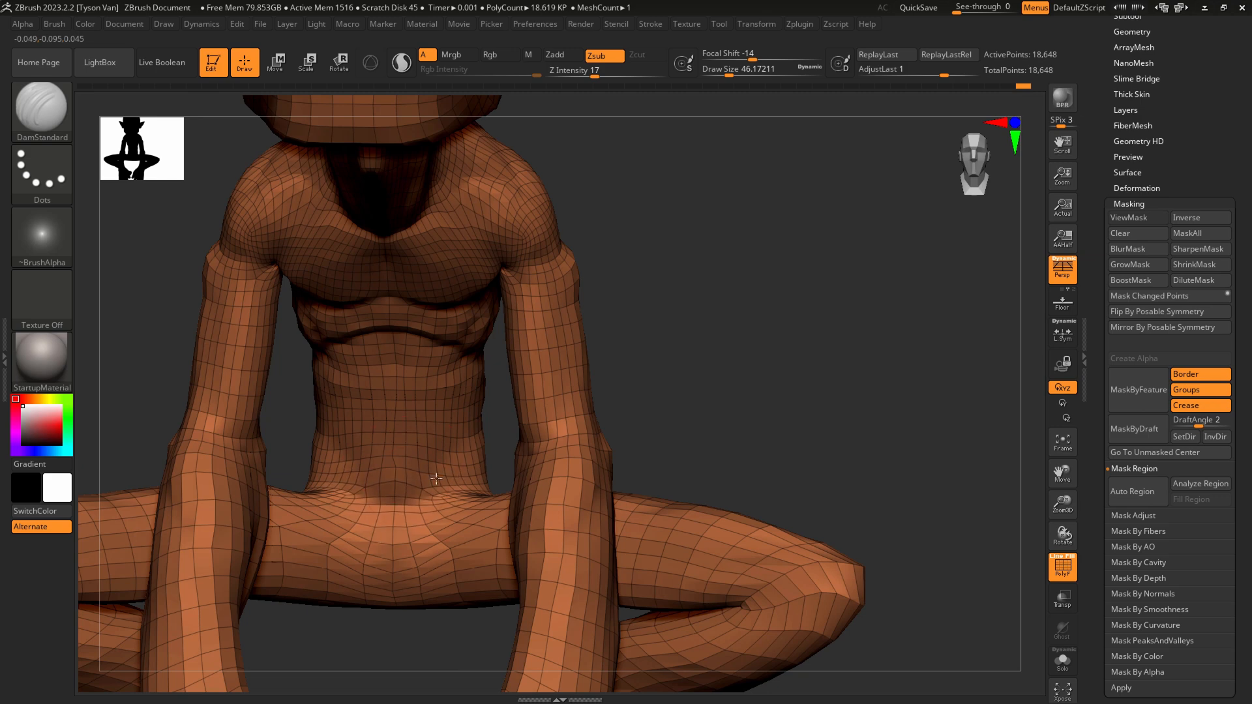
{"action": "mouse_move", "coordinate": [449, 444]}
{"action": "right_mouse_down"}
{"action": "mouse_move", "coordinate": [392, 393]}
{"action": "mouse_move", "coordinate": [422, 422]}
{"action": "right_mouse_up"}
Adjust the waist and the fold where the belly meets the thighs with the SnakeHook brush.
{"action": "key", "text": "b"}
{"action": "key", "text": "s"}
{"action": "key", "text": "h"}
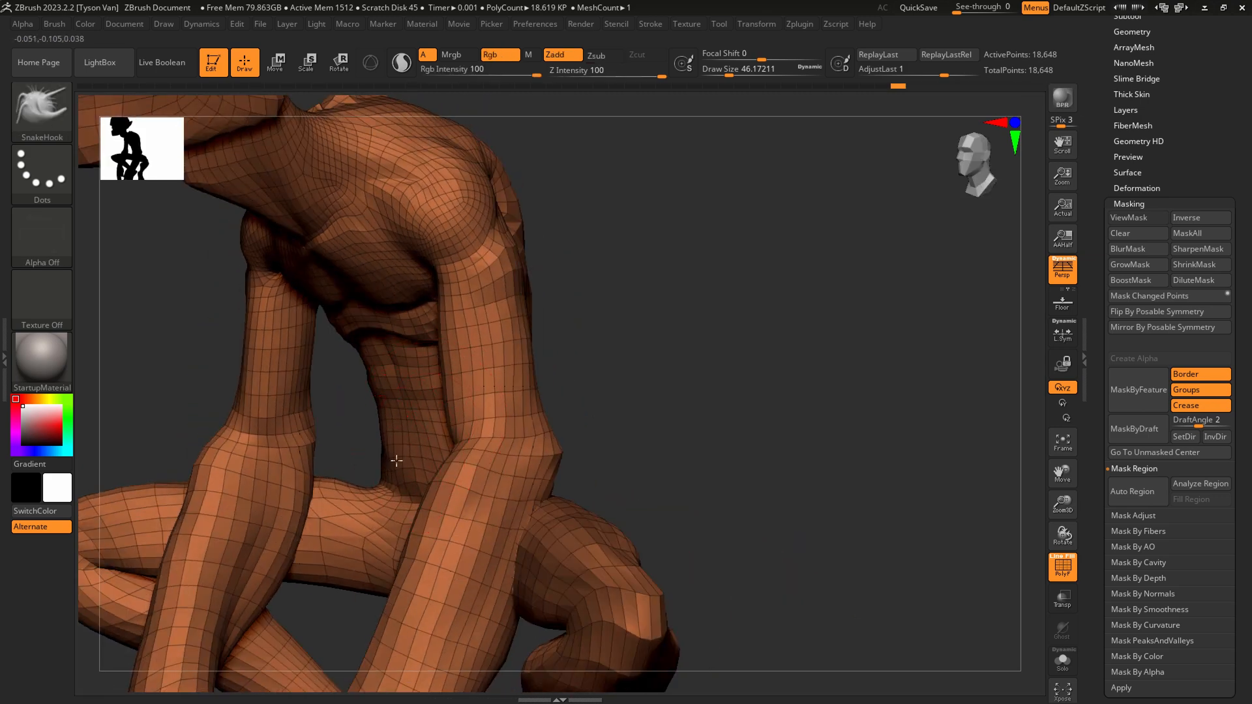
{"action": "right_click_drag", "start_coordinate": [400, 438], "coordinate": [418, 443]}
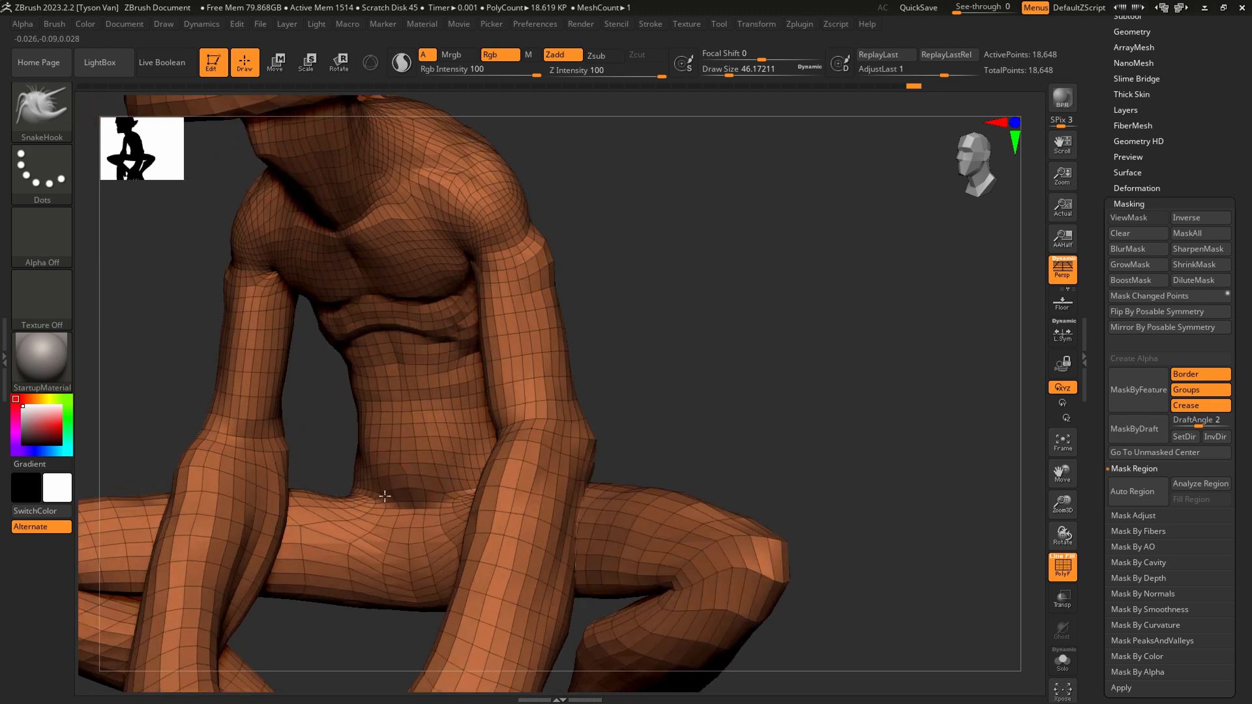
{"action": "right_click_drag", "start_coordinate": [447, 505], "coordinate": [474, 505]}
{"action": "key", "text": "f"}
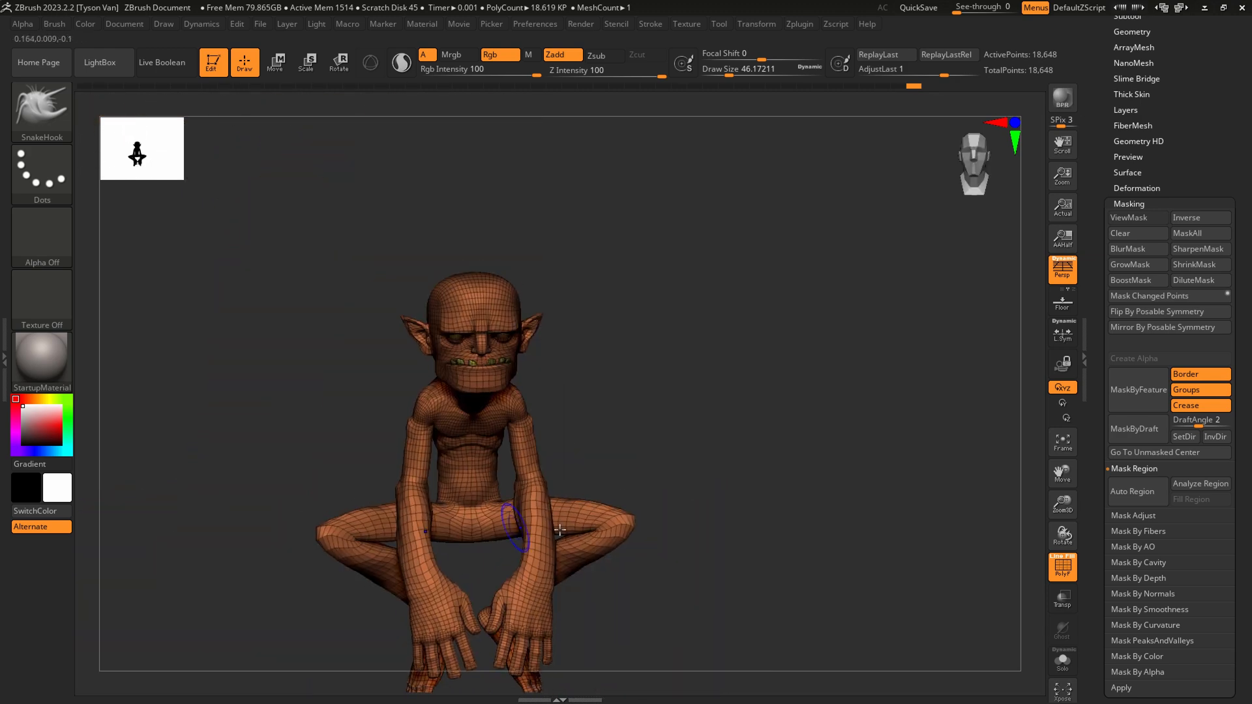
Reshape the thigh above the bent knee with the Move Topological brush at a draw size of about 108.
{"action": "left_click_drag", "start_coordinate": [505, 505], "coordinate": [559, 519]}
{"action": "right_click_drag", "start_coordinate": [559, 518], "coordinate": [652, 379], "text": "ctrl"}
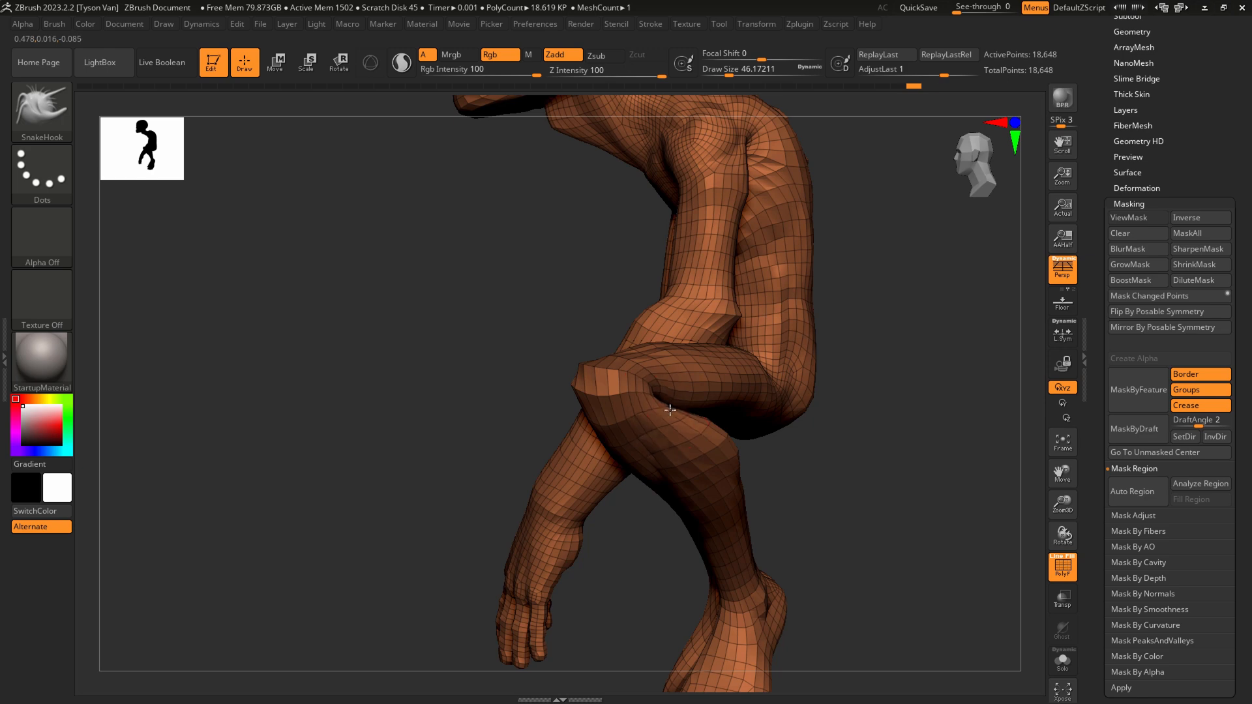
{"action": "key", "text": "b"}
{"action": "key", "text": "m"}
{"action": "key", "text": "t"}
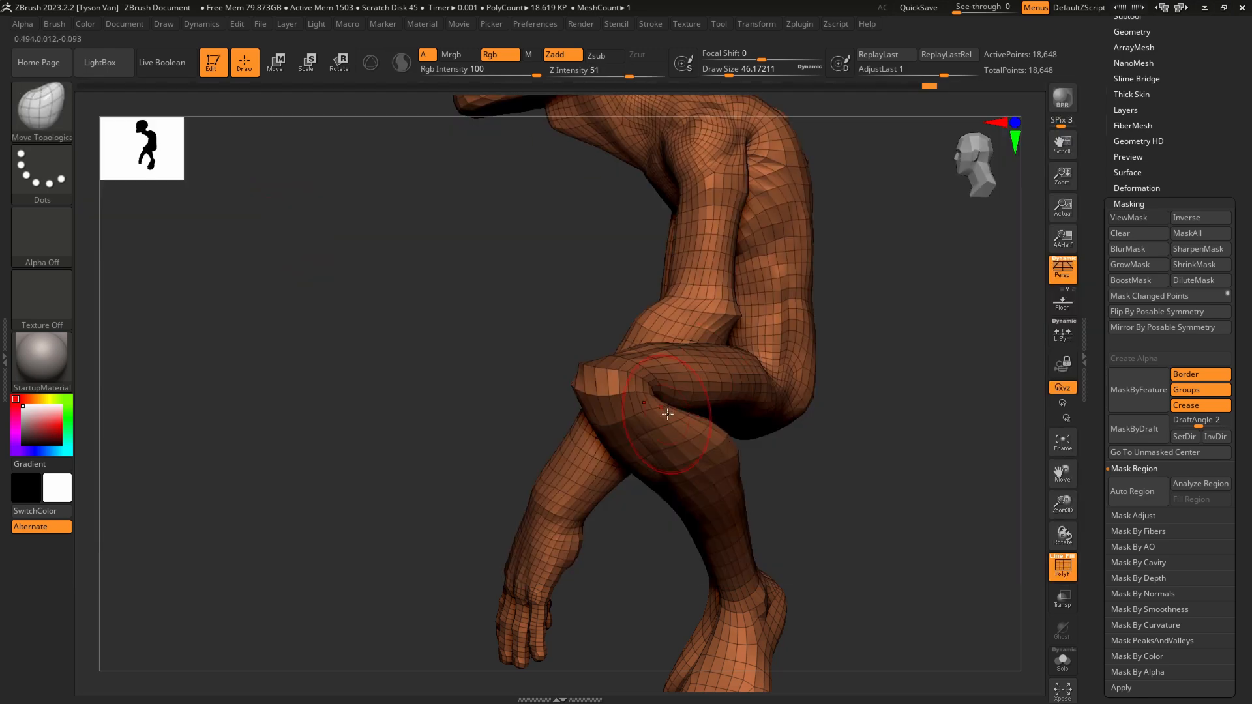
{"action": "mouse_move", "coordinate": [702, 390]}
{"action": "right_mouse_down"}
{"action": "mouse_move", "coordinate": [712, 418]}
{"action": "mouse_move", "coordinate": [696, 414]}
{"action": "right_mouse_up"}
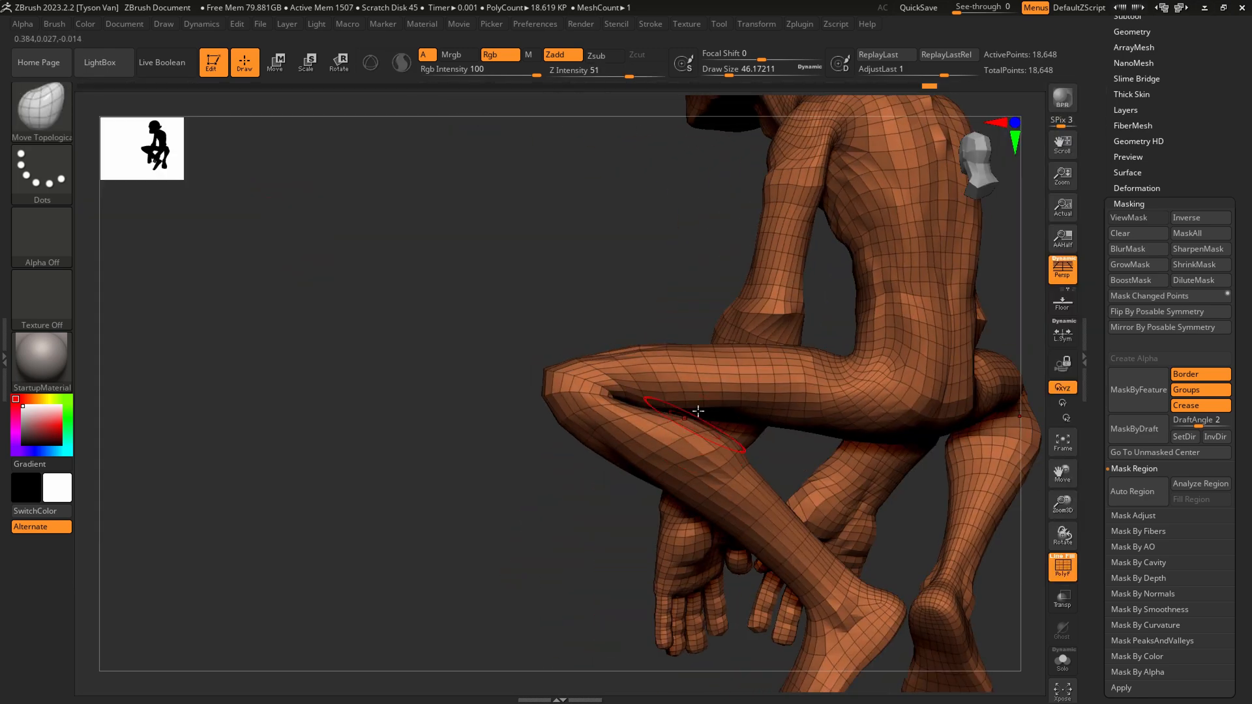
{"action": "key", "text": "s"}
{"action": "left_click_drag", "start_coordinate": [697, 381], "coordinate": [750, 381]}
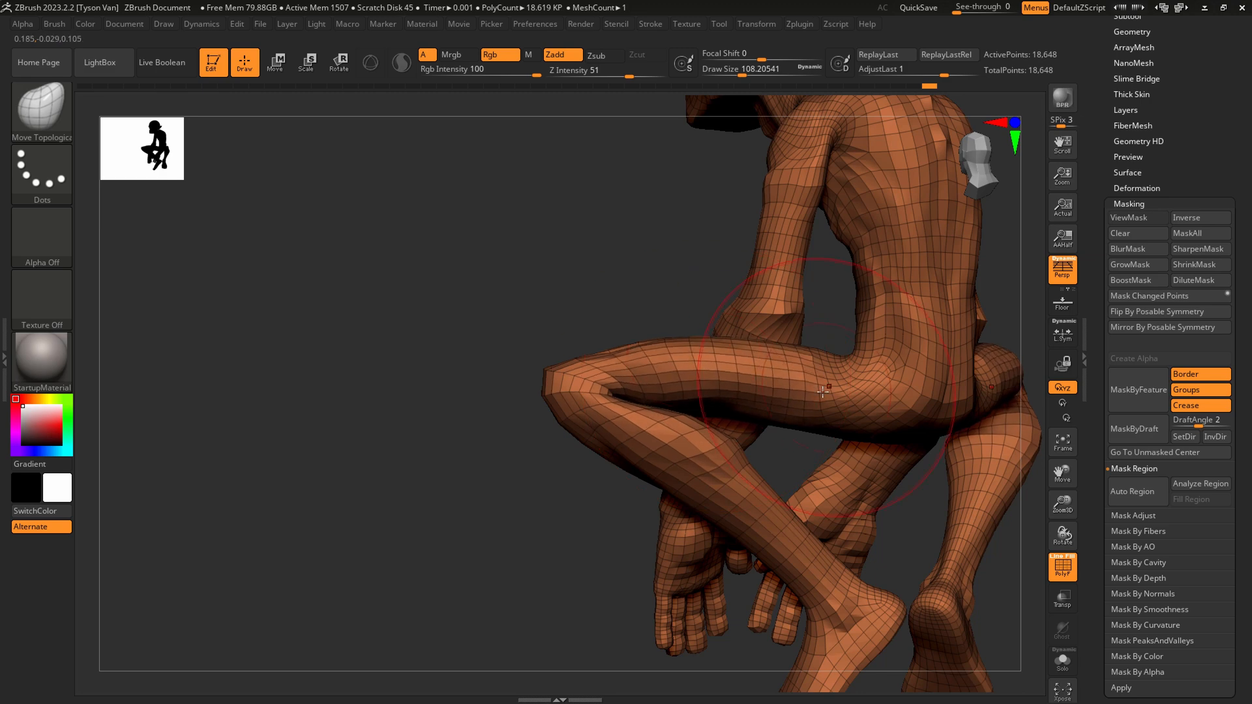
Reshape the hip, buttock and lower back with the Move Topological brush, varying the draw size between about 51 and 112.
{"action": "right_click_drag", "start_coordinate": [802, 391], "coordinate": [867, 404]}
{"action": "key", "text": "s"}
{"action": "left_click_drag", "start_coordinate": [867, 404], "coordinate": [853, 403]}
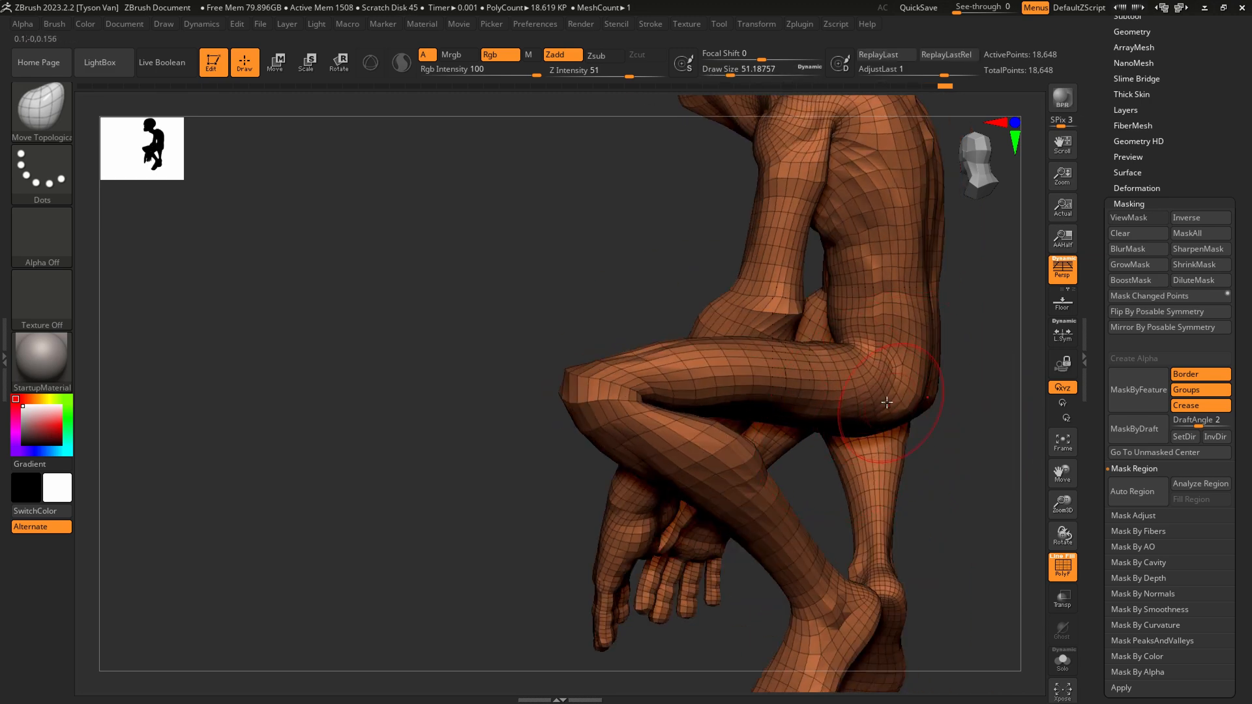
{"action": "right_click_drag", "start_coordinate": [862, 425], "coordinate": [900, 427]}
{"action": "key", "text": "s"}
{"action": "left_click_drag", "start_coordinate": [900, 423], "coordinate": [919, 404]}
{"action": "right_click_drag", "start_coordinate": [910, 374], "coordinate": [898, 312]}
{"action": "key", "text": "s"}
{"action": "left_click_drag", "start_coordinate": [899, 311], "coordinate": [912, 312]}
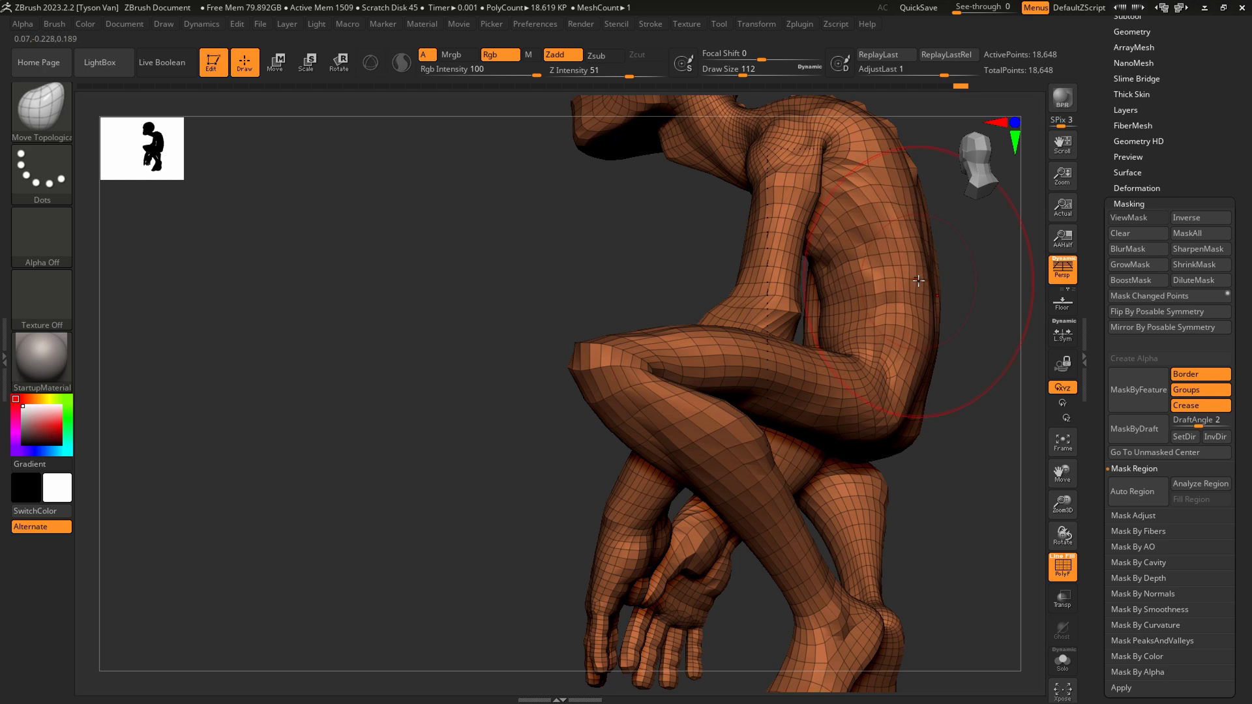
Reduce the Move Topological draw size to about 71 for refining the hip and side of the torso.
{"action": "right_click_drag", "start_coordinate": [913, 316], "coordinate": [916, 335]}
{"action": "key", "text": "s"}
{"action": "left_click_drag", "start_coordinate": [898, 385], "coordinate": [891, 409]}
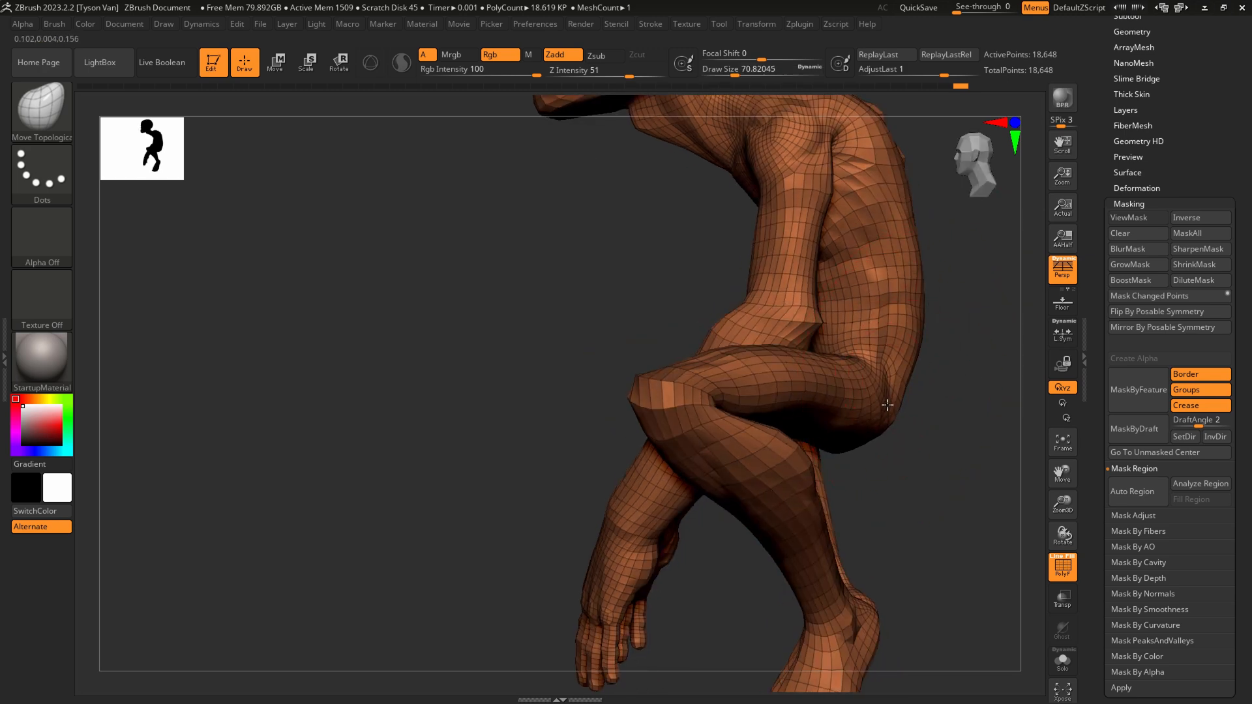
{"action": "right_click_drag", "start_coordinate": [906, 365], "coordinate": [751, 335]}
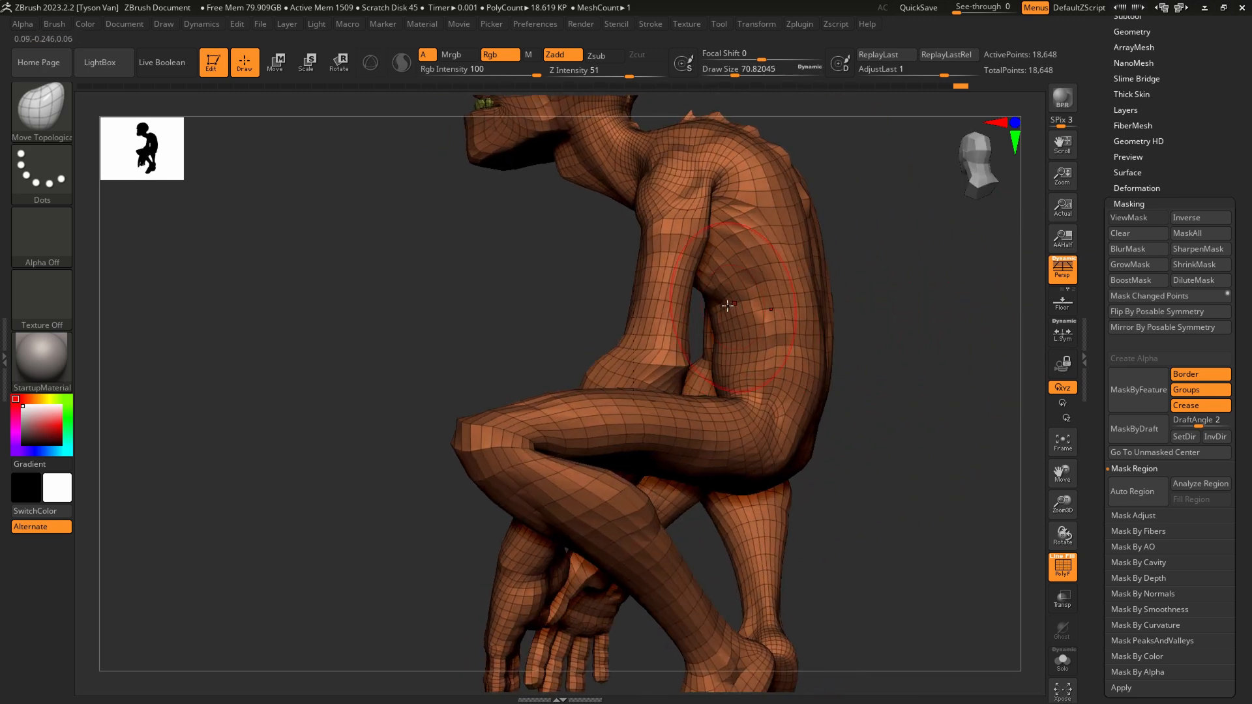
Reshape the side of the torso and the buttocks with the Move Topological brush at a draw size of about 77.
{"action": "left_click_drag", "start_coordinate": [727, 306], "coordinate": [733, 313]}
{"action": "key", "text": "s"}
{"action": "left_click_drag", "start_coordinate": [801, 448], "coordinate": [793, 450]}
{"action": "mouse_move", "coordinate": [919, 460]}
{"action": "right_mouse_down"}
{"action": "mouse_move", "coordinate": [771, 479]}
{"action": "mouse_move", "coordinate": [833, 439]}
{"action": "right_mouse_up"}
{"action": "key", "text": "s"}
{"action": "left_click_drag", "start_coordinate": [785, 454], "coordinate": [793, 455]}
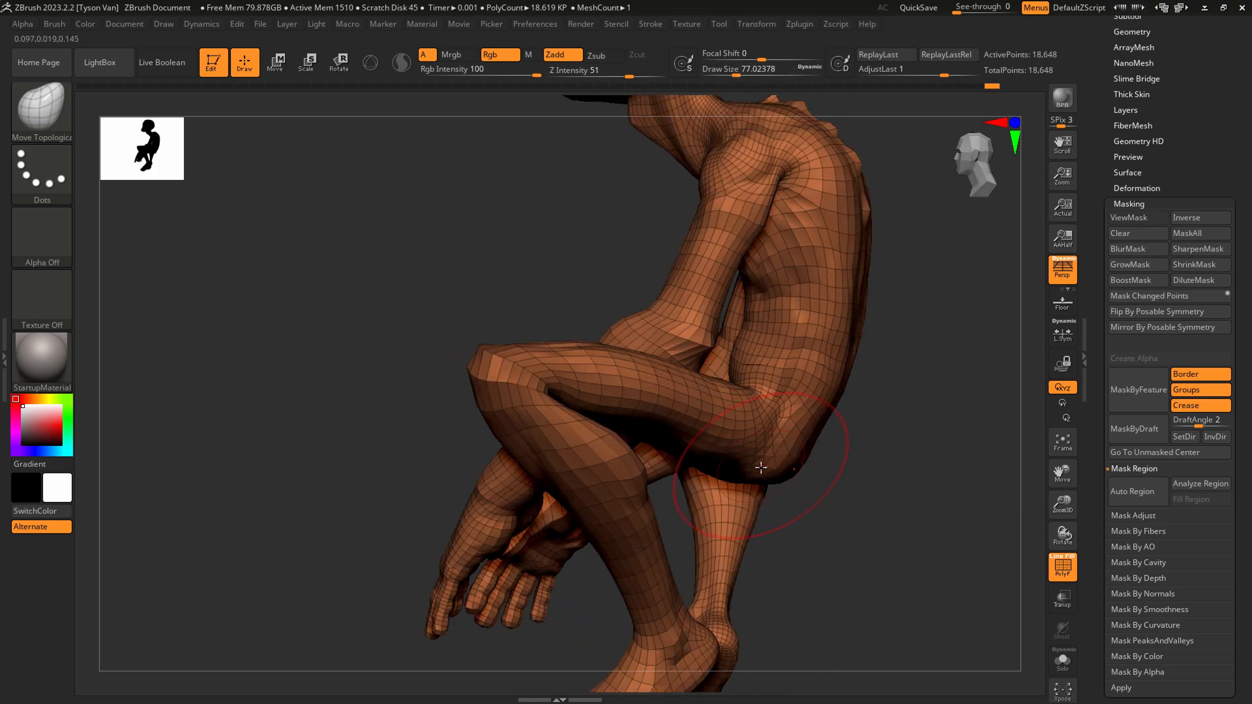
Switch to the Inflat brush and reduce its draw size to about 20 for work on the legs.
{"action": "right_click_drag", "start_coordinate": [719, 405], "coordinate": [588, 439]}
{"action": "left_click", "coordinate": [44, 106]}
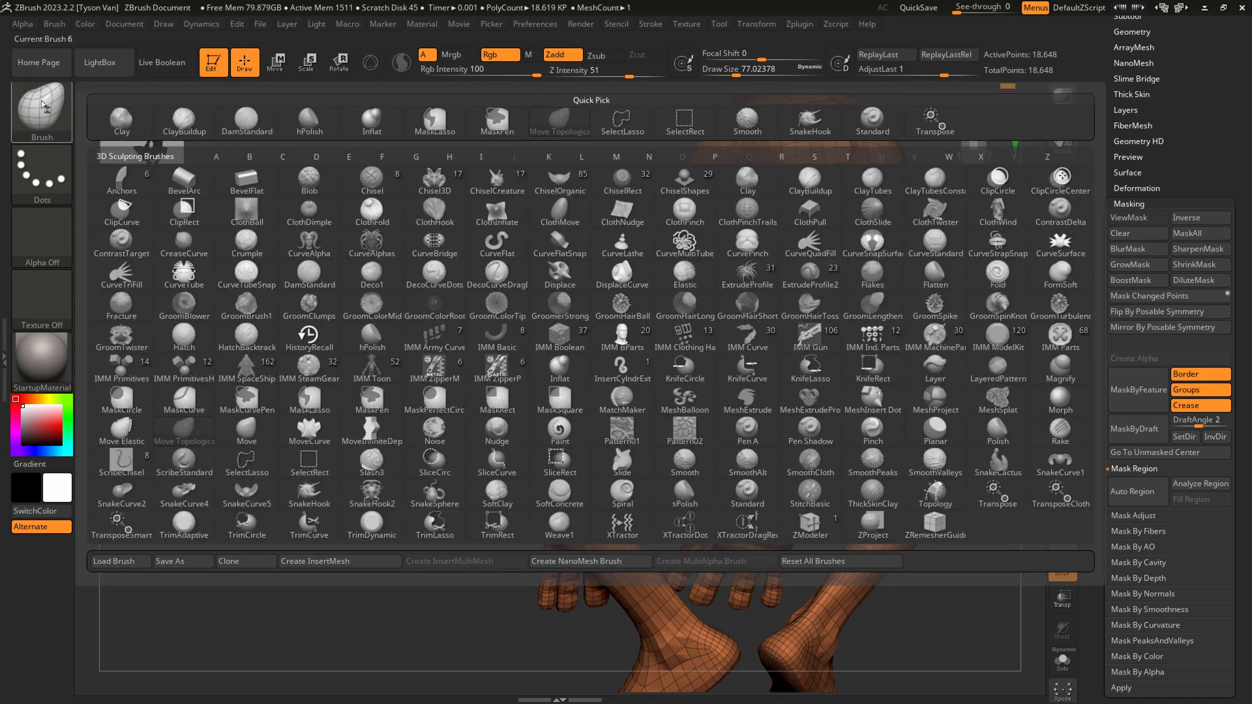
{"action": "left_click", "coordinate": [370, 119]}
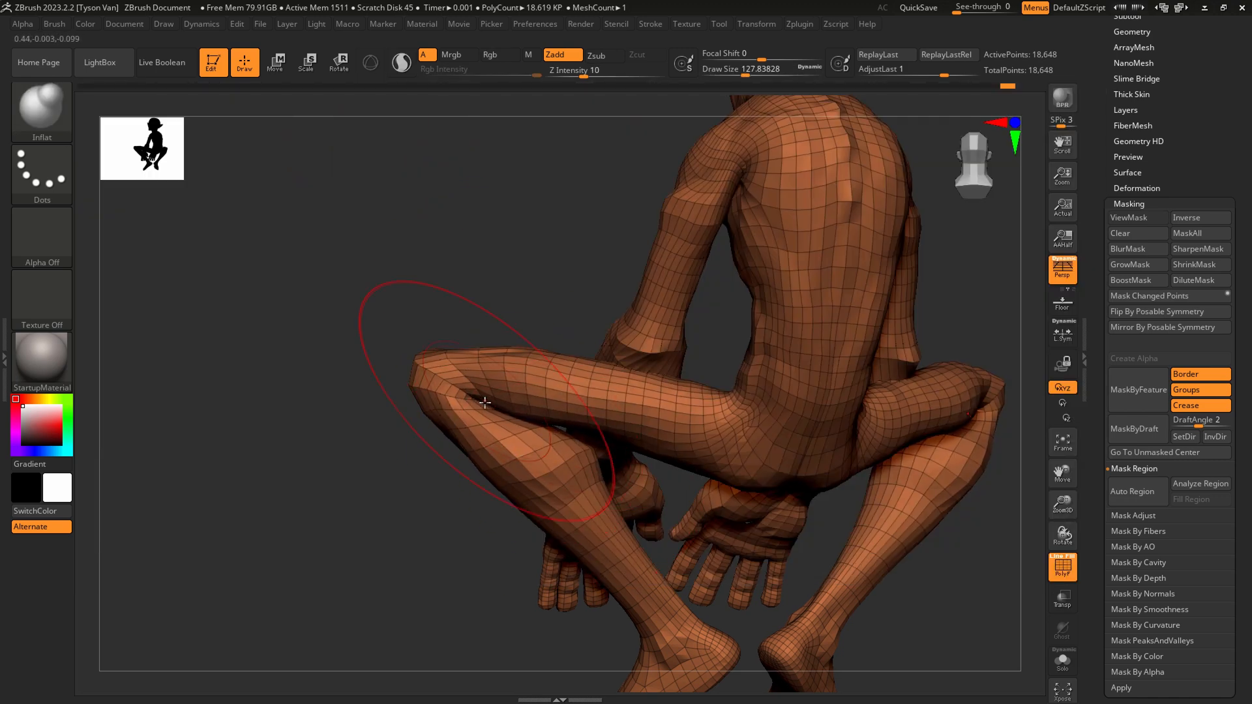
{"action": "right_click_drag", "start_coordinate": [621, 448], "coordinate": [678, 444]}
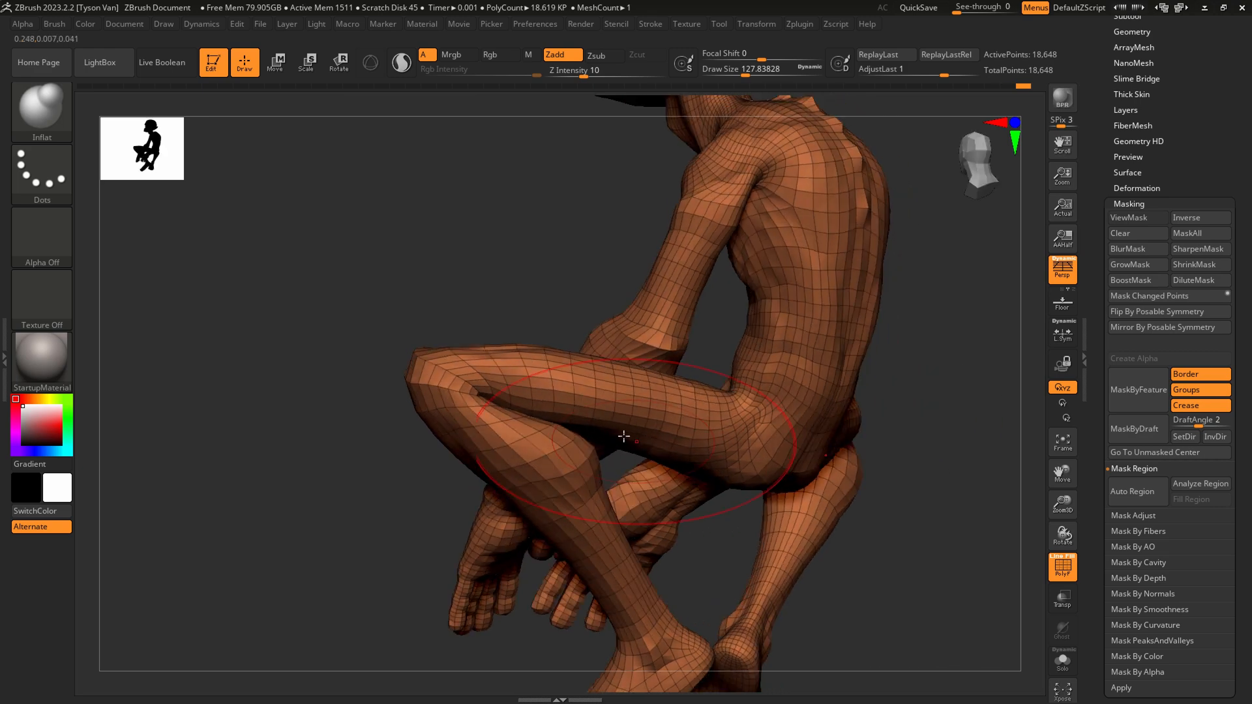
{"action": "key", "text": "s"}
{"action": "left_click_drag", "start_coordinate": [548, 401], "coordinate": [524, 403]}
Mask the front part of both feet with MaskLasso and invert the mask so only that part stays editable.
{"action": "mouse_move", "coordinate": [645, 517]}
{"action": "right_mouse_down", "text": "ctrl"}
{"action": "mouse_move", "coordinate": [653, 564]}
{"action": "mouse_move", "coordinate": [624, 427]}
{"action": "mouse_move", "coordinate": [646, 571]}
{"action": "right_mouse_up", "text": "ctrl"}
{"action": "mouse_move", "coordinate": [597, 513]}
{"action": "right_mouse_down"}
{"action": "mouse_move", "coordinate": [626, 509]}
{"action": "mouse_move", "coordinate": [590, 494]}
{"action": "mouse_move", "coordinate": [626, 513]}
{"action": "right_mouse_up"}
{"action": "key", "text": "ctrl"}
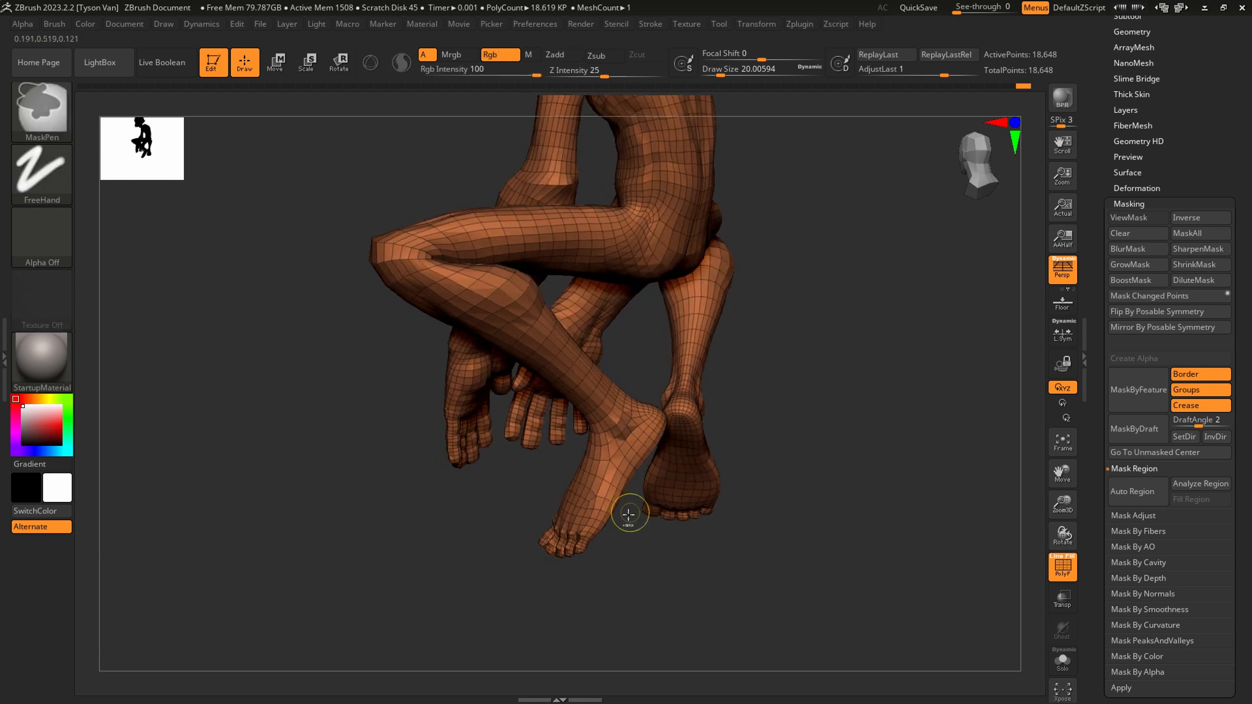
{"action": "left_click", "coordinate": [57, 109], "text": "ctrl"}
{"action": "left_click", "coordinate": [303, 184], "text": "ctrl"}
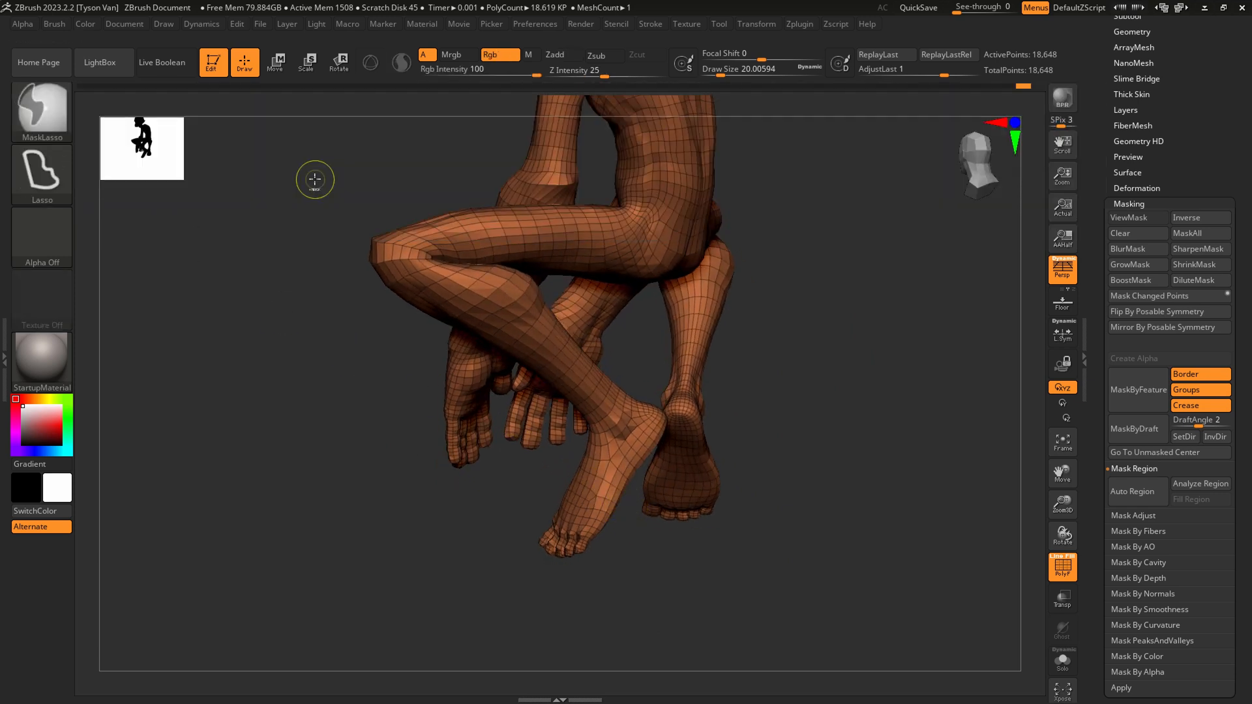
{"action": "mouse_move", "coordinate": [630, 503]}
{"action": "left_mouse_down", "text": "ctrl"}
{"action": "mouse_move", "coordinate": [511, 506]}
{"action": "mouse_move", "coordinate": [561, 469]}
{"action": "mouse_move", "coordinate": [592, 510]}
{"action": "left_mouse_up", "text": "ctrl"}
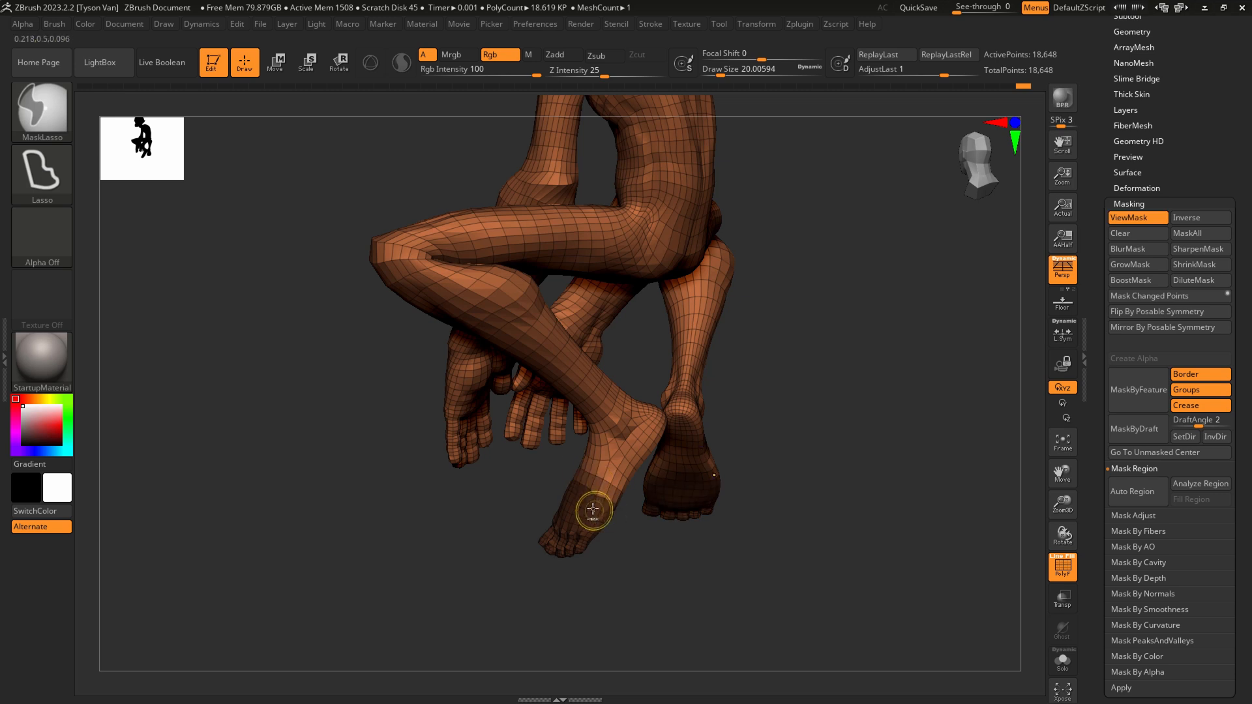
{"action": "left_click", "coordinate": [628, 521], "text": "ctrl"}
Rotate the unmasked front of both feet with a Transpose line, return to draw mode and clear the mask.
{"action": "key", "text": "r"}
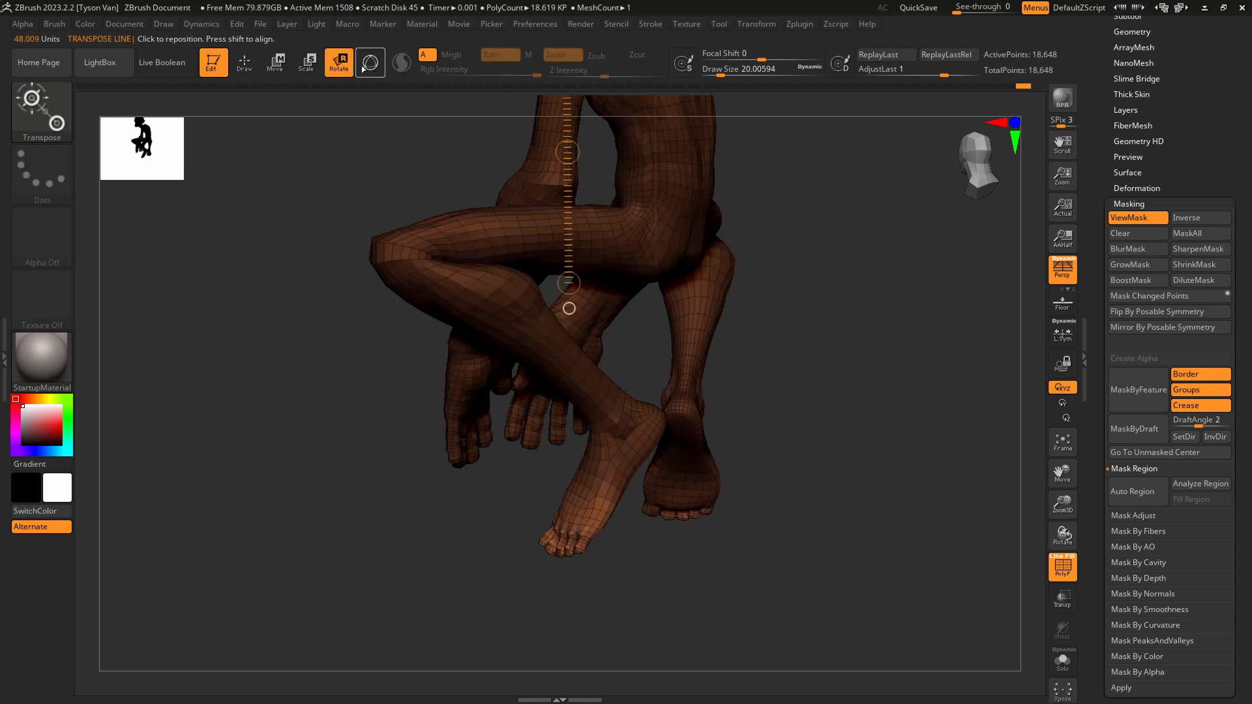
{"action": "right_click_drag", "start_coordinate": [593, 504], "coordinate": [574, 500]}
{"action": "left_click_drag", "start_coordinate": [586, 472], "coordinate": [552, 539]}
{"action": "right_click_drag", "start_coordinate": [553, 536], "coordinate": [594, 515]}
{"action": "left_click_drag", "start_coordinate": [593, 515], "coordinate": [506, 520]}
{"action": "right_click_drag", "start_coordinate": [534, 537], "coordinate": [605, 543]}
{"action": "left_click_drag", "start_coordinate": [595, 514], "coordinate": [585, 562]}
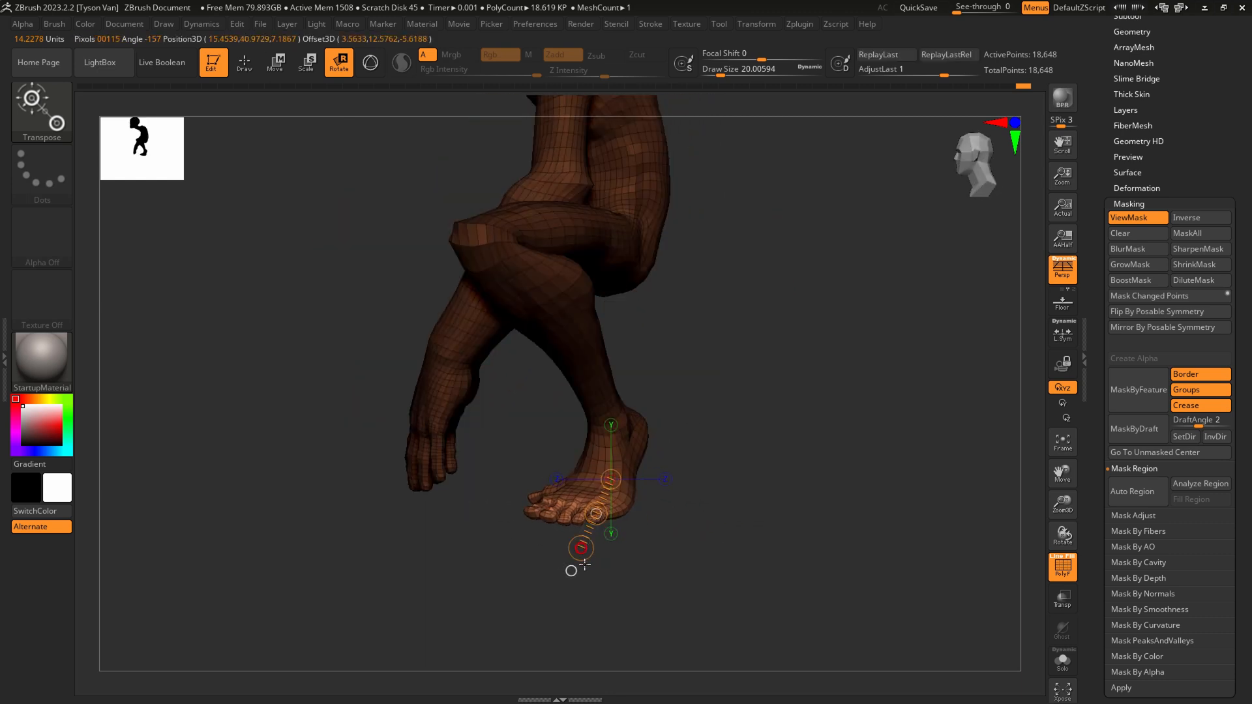
{"action": "mouse_move", "coordinate": [601, 511]}
{"action": "left_mouse_down"}
{"action": "mouse_move", "coordinate": [626, 513]}
{"action": "mouse_move", "coordinate": [589, 506]}
{"action": "left_mouse_up"}
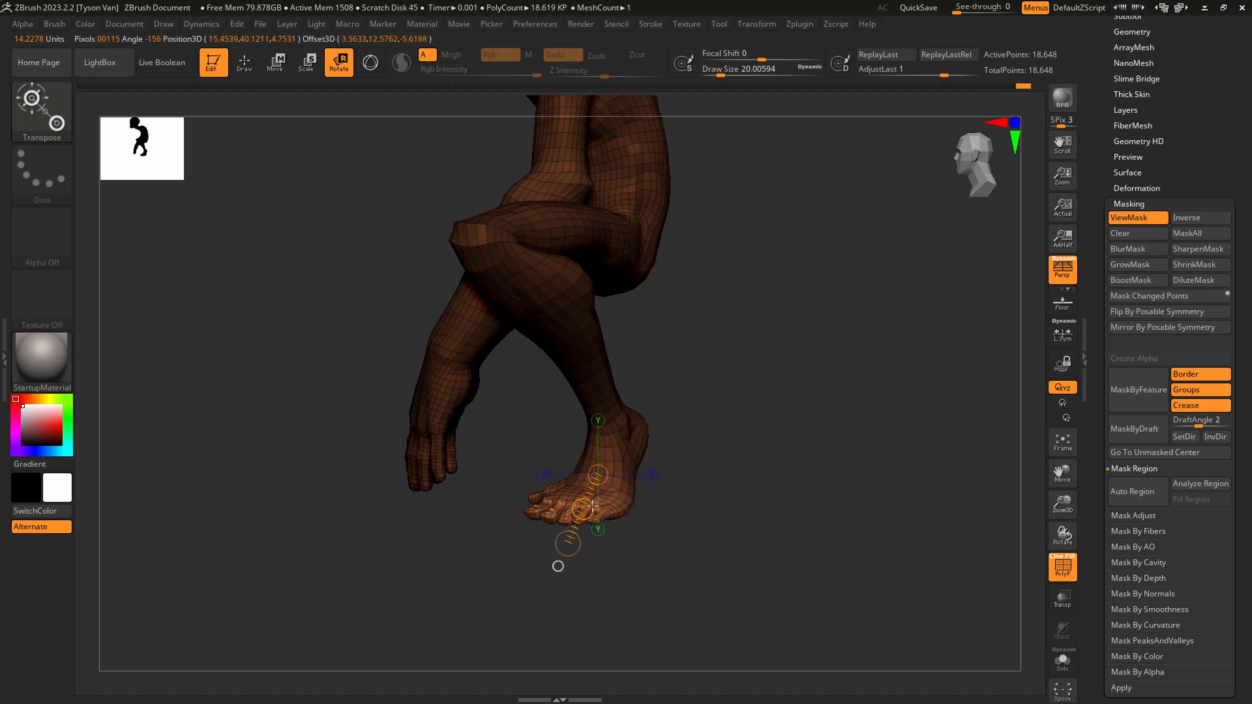
{"action": "mouse_move", "coordinate": [596, 509]}
{"action": "right_mouse_down"}
{"action": "mouse_move", "coordinate": [662, 508]}
{"action": "mouse_move", "coordinate": [604, 466]}
{"action": "right_mouse_up"}
{"action": "key", "text": "q"}
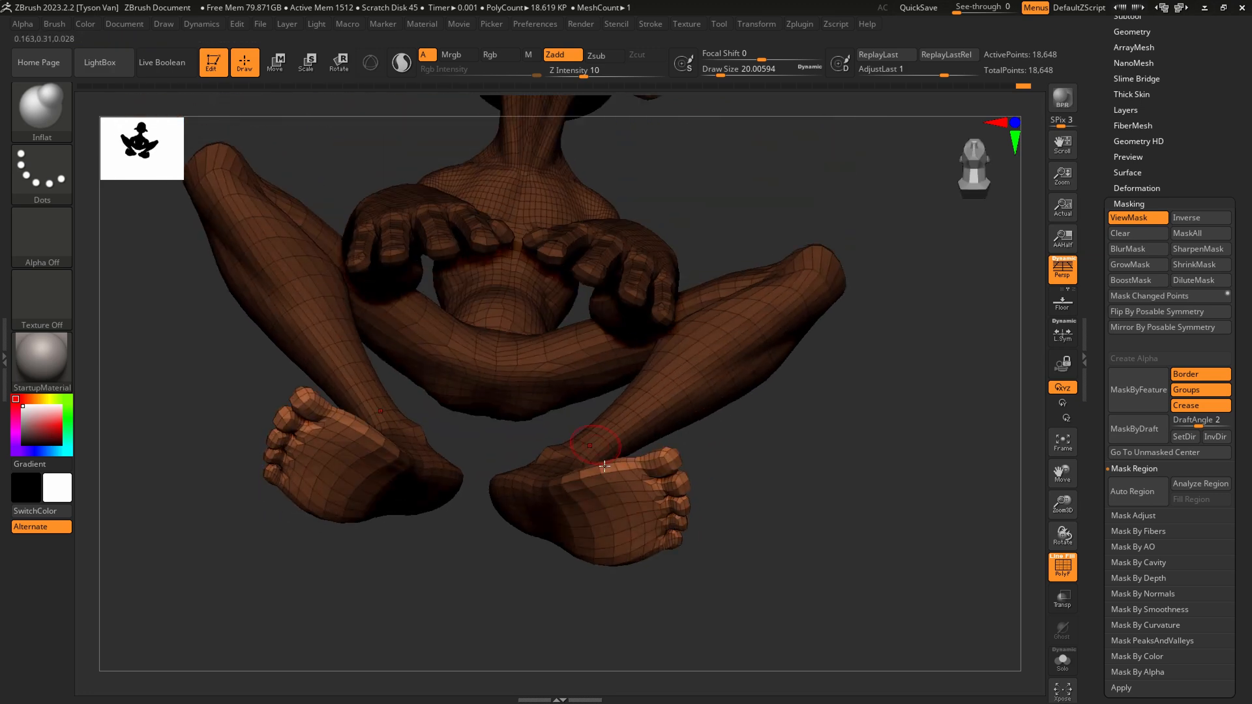
{"action": "left_click_drag", "start_coordinate": [637, 601], "coordinate": [674, 584], "text": "ctrl"}
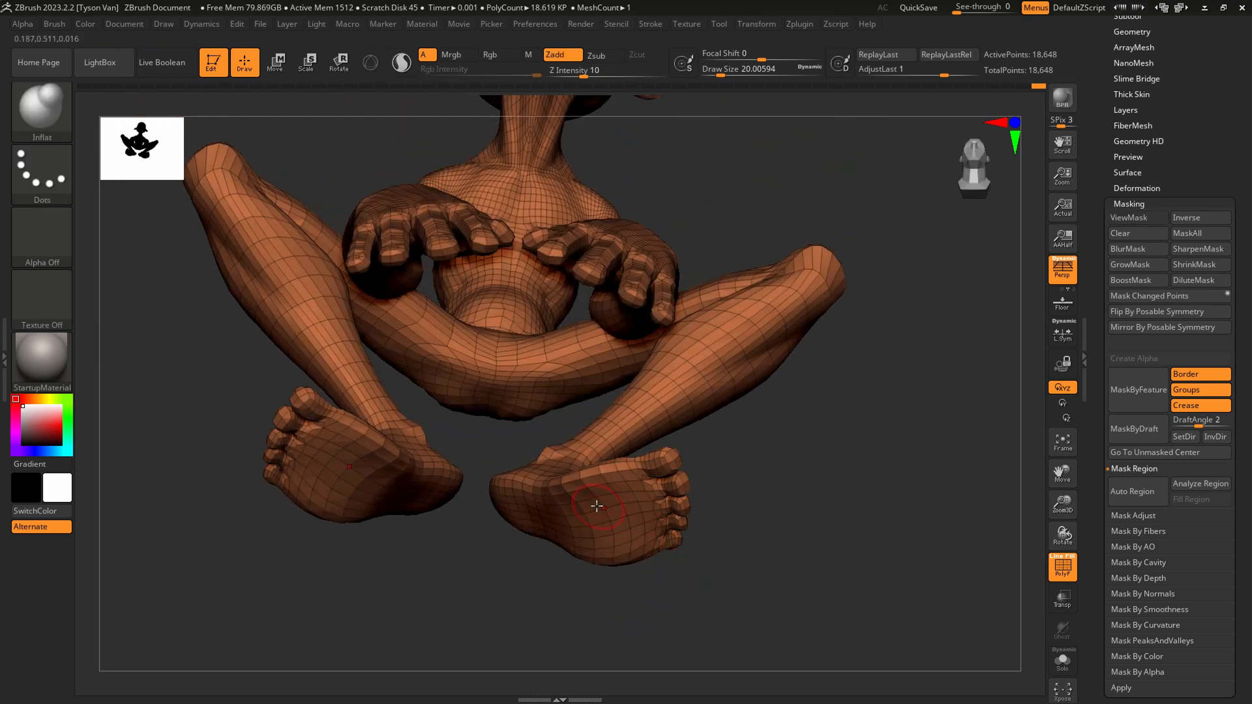
Select the SnakeHook brush and set its draw size to about 212 while working around the feet and limbs.
{"action": "right_click_drag", "start_coordinate": [615, 504], "coordinate": [599, 496]}
{"action": "key", "text": "b"}
{"action": "key", "text": "s"}
{"action": "key", "text": "h"}
{"action": "key", "text": "s"}
{"action": "left_click_drag", "start_coordinate": [592, 501], "coordinate": [583, 514]}
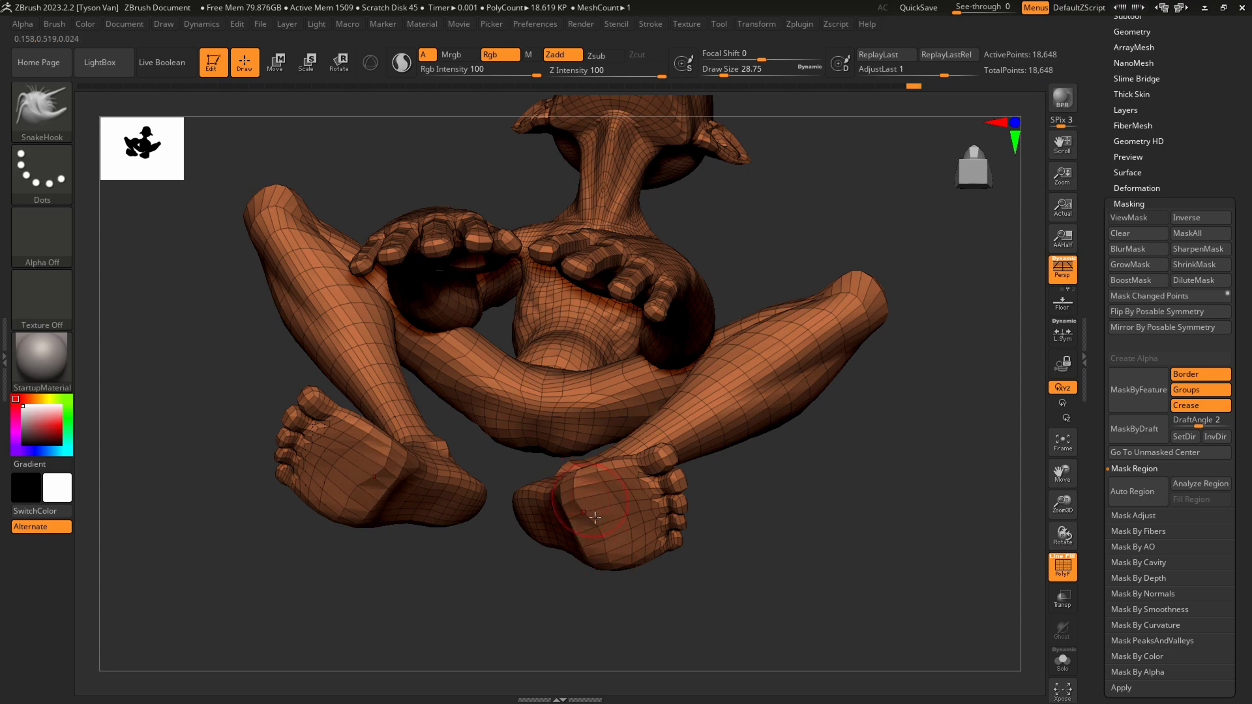
{"action": "mouse_move", "coordinate": [594, 517]}
{"action": "right_mouse_down"}
{"action": "mouse_move", "coordinate": [606, 570]}
{"action": "mouse_move", "coordinate": [650, 543]}
{"action": "mouse_move", "coordinate": [620, 522]}
{"action": "mouse_move", "coordinate": [734, 436]}
{"action": "mouse_move", "coordinate": [640, 485]}
{"action": "right_mouse_up"}
{"action": "key", "text": "s"}
{"action": "left_click_drag", "start_coordinate": [563, 374], "coordinate": [595, 375]}
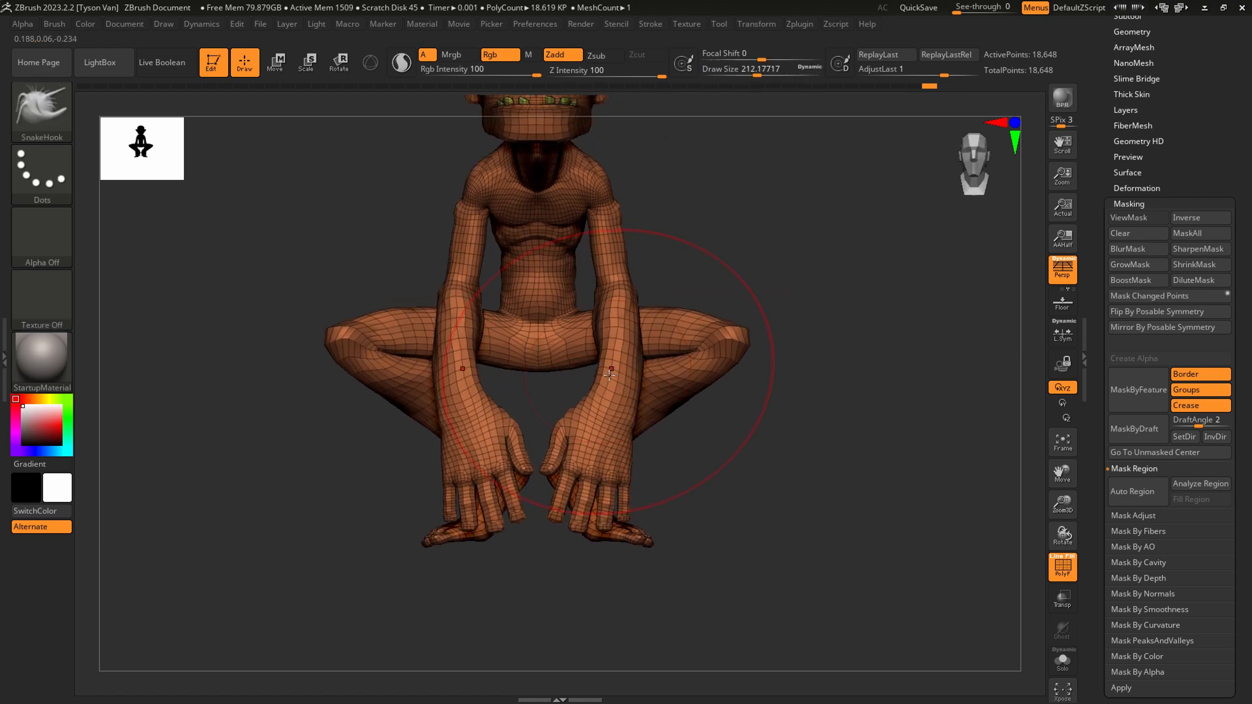
{"action": "mouse_move", "coordinate": [608, 374]}
{"action": "right_mouse_down"}
{"action": "mouse_move", "coordinate": [676, 441]}
{"action": "mouse_move", "coordinate": [700, 404]}
{"action": "right_mouse_up"}
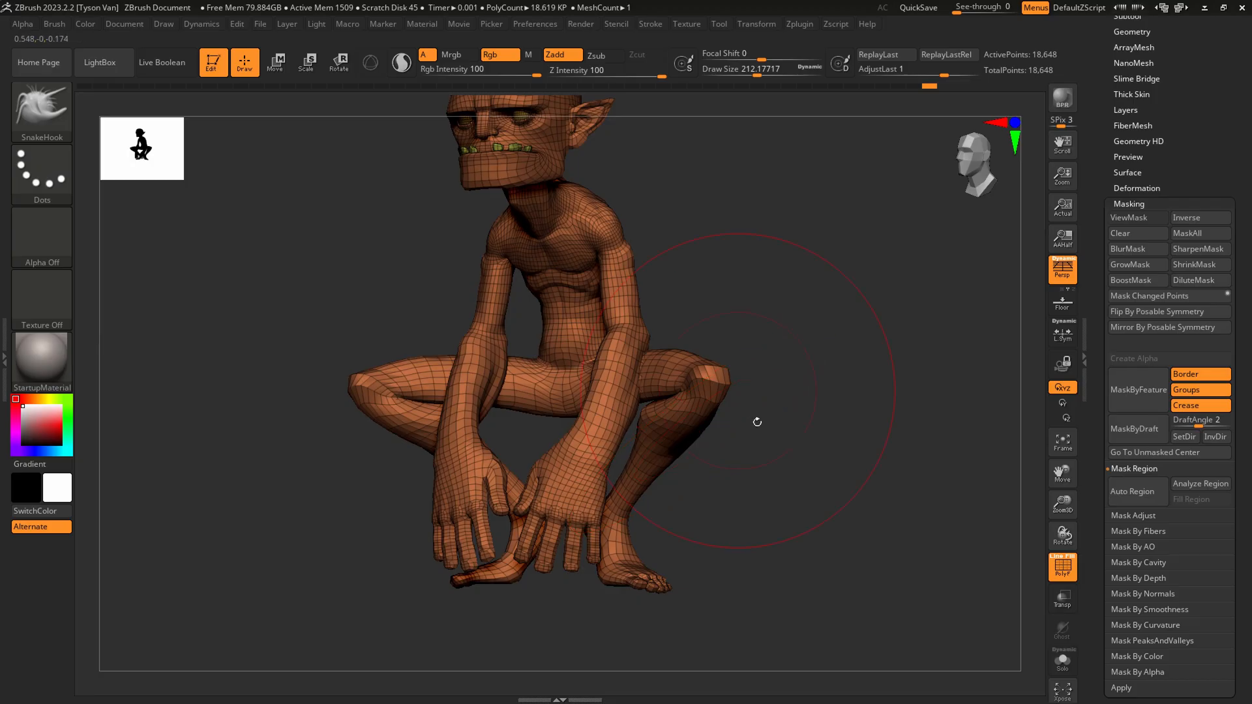
Mask the body and thighs topologically with Transpose Rotate, leaving the knees, lower legs and feet unmasked.
{"action": "mouse_move", "coordinate": [754, 419]}
{"action": "right_mouse_down"}
{"action": "mouse_move", "coordinate": [745, 464]}
{"action": "mouse_move", "coordinate": [640, 410]}
{"action": "right_mouse_up"}
{"action": "left_click", "coordinate": [339, 54]}
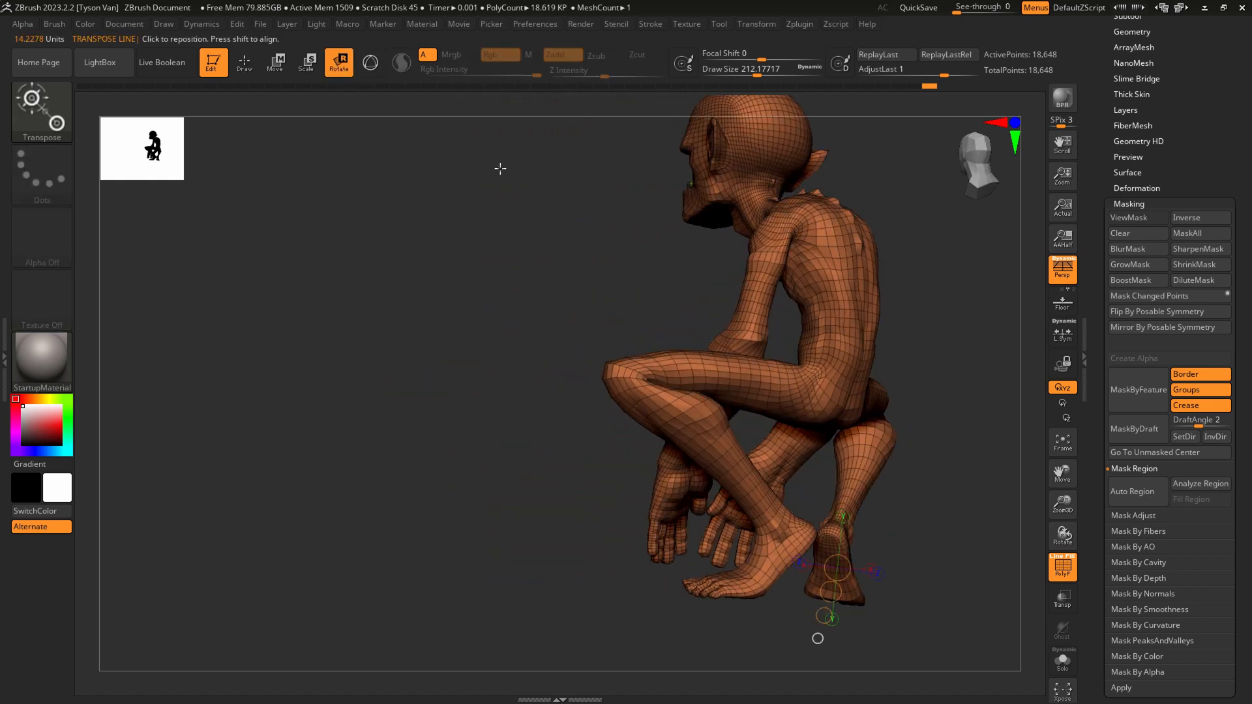
{"action": "mouse_move", "coordinate": [634, 367]}
{"action": "left_mouse_down", "text": "ctrl"}
{"action": "mouse_move", "coordinate": [619, 387]}
{"action": "mouse_move", "coordinate": [641, 397]}
{"action": "left_mouse_up", "text": "ctrl"}
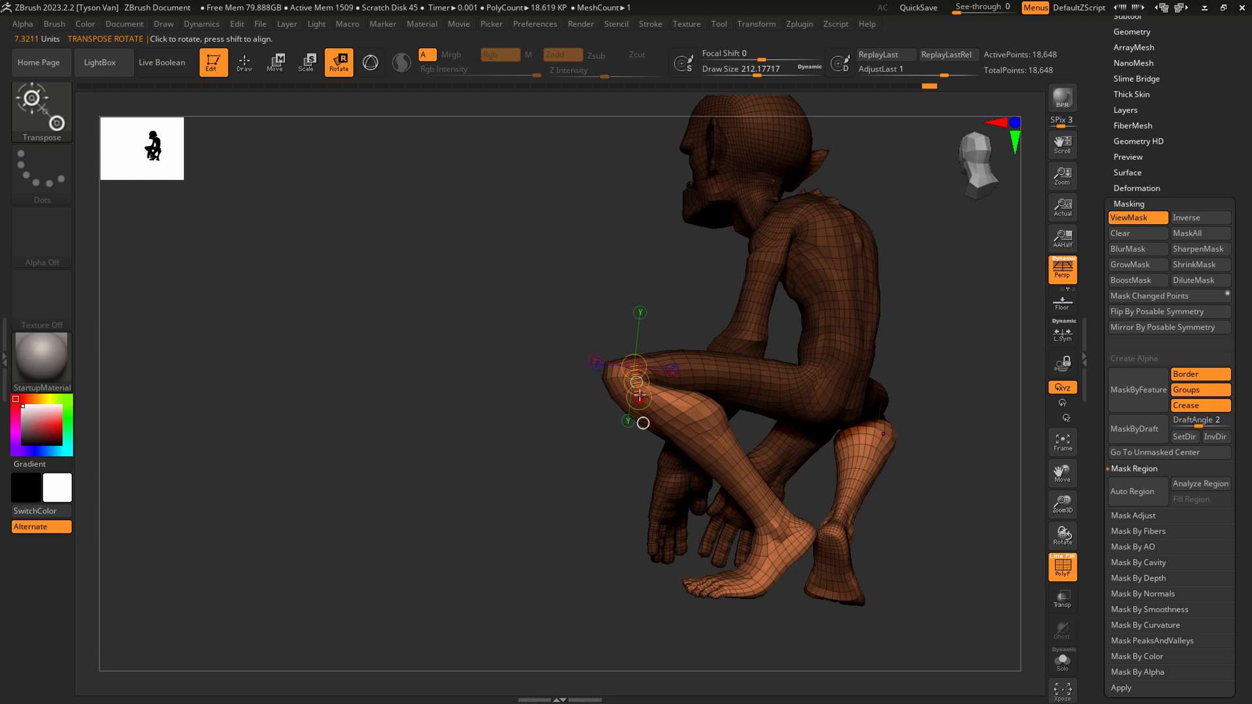
{"action": "left_click_drag", "start_coordinate": [645, 399], "coordinate": [732, 475]}
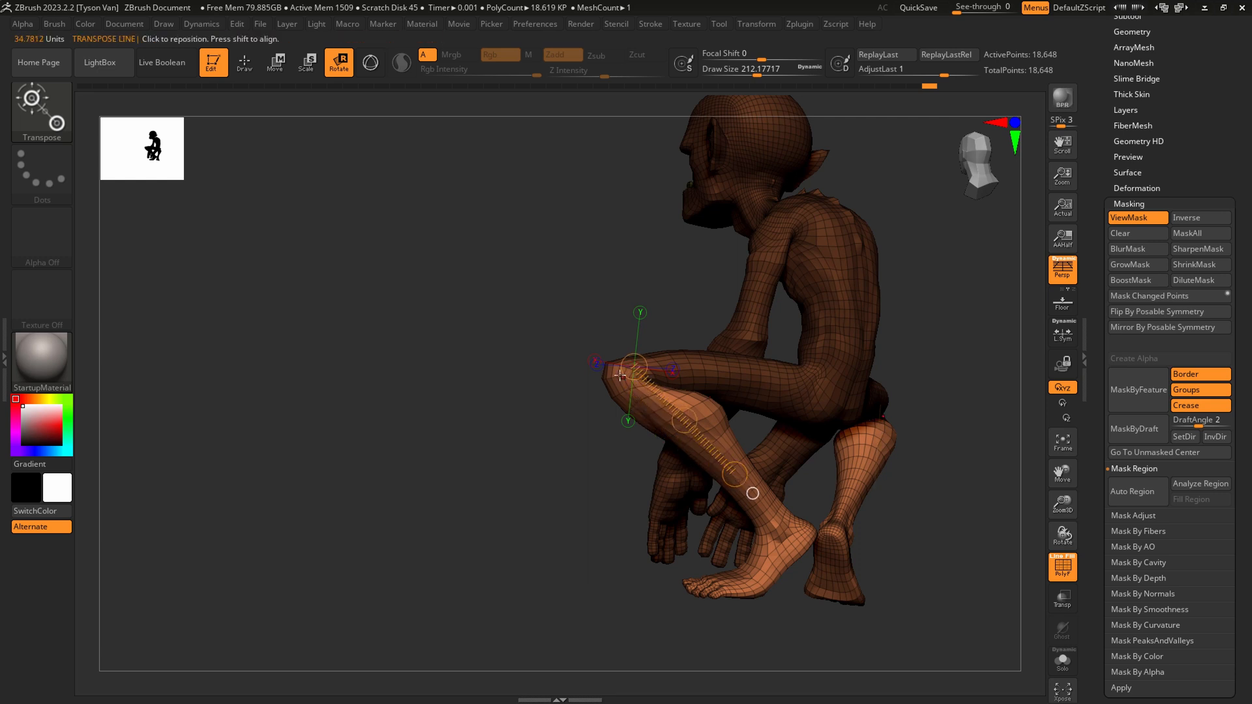
{"action": "mouse_move", "coordinate": [614, 371]}
{"action": "left_mouse_down", "text": "ctrl"}
{"action": "mouse_move", "coordinate": [631, 411]}
{"action": "mouse_move", "coordinate": [765, 517]}
{"action": "mouse_move", "coordinate": [781, 544]}
{"action": "left_mouse_up", "text": "ctrl"}
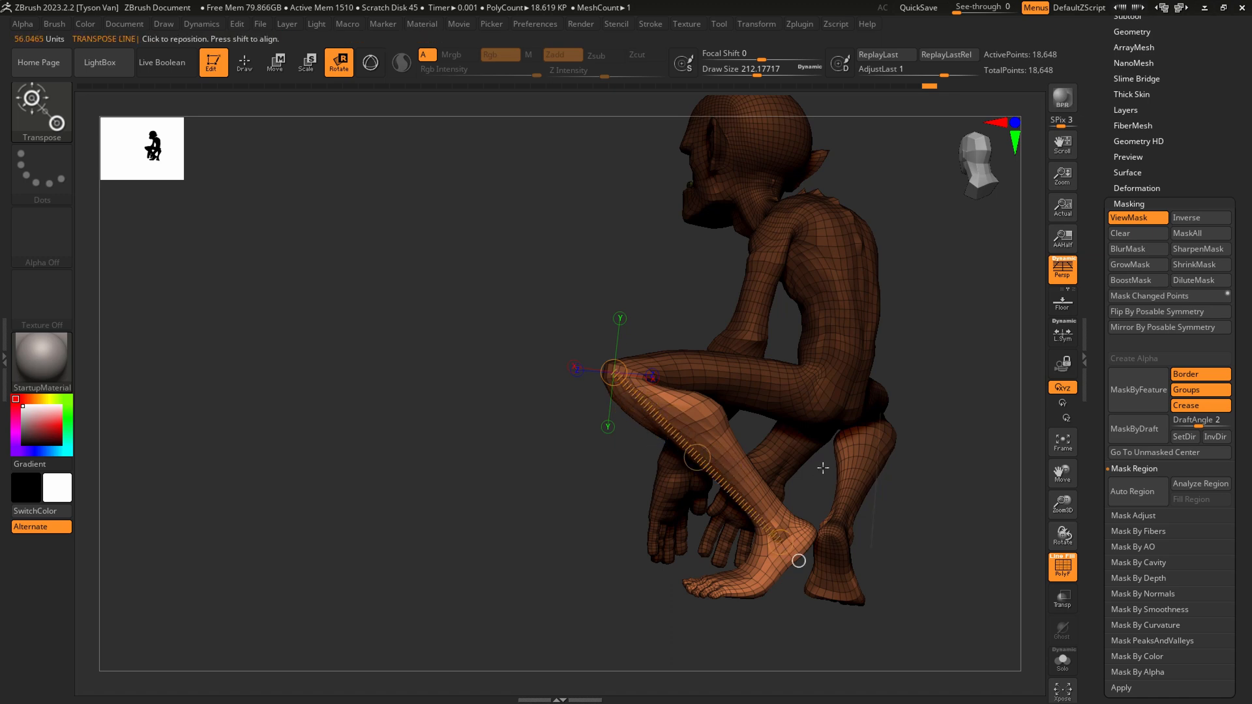
{"action": "right_click_drag", "start_coordinate": [821, 469], "coordinate": [650, 455]}
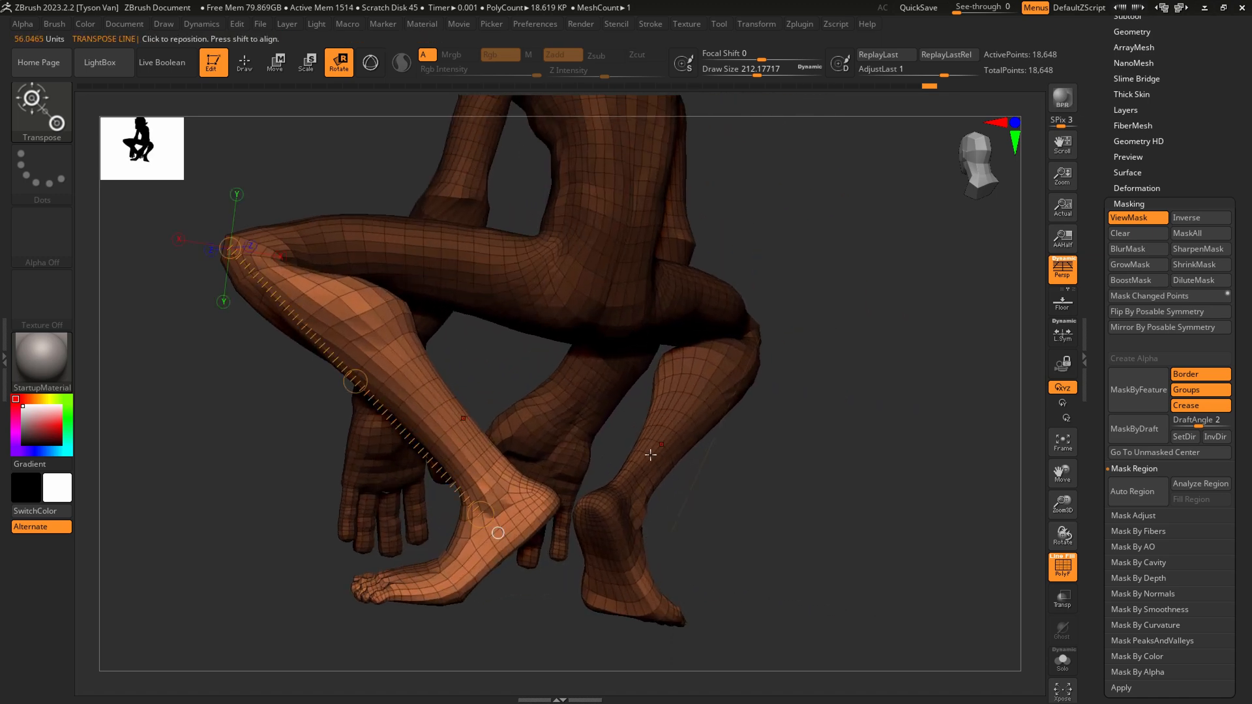
{"action": "mouse_move", "coordinate": [291, 249]}
{"action": "left_mouse_down", "text": "ctrl"}
{"action": "mouse_move", "coordinate": [253, 255]}
{"action": "mouse_move", "coordinate": [266, 279]}
{"action": "left_mouse_up", "text": "ctrl"}
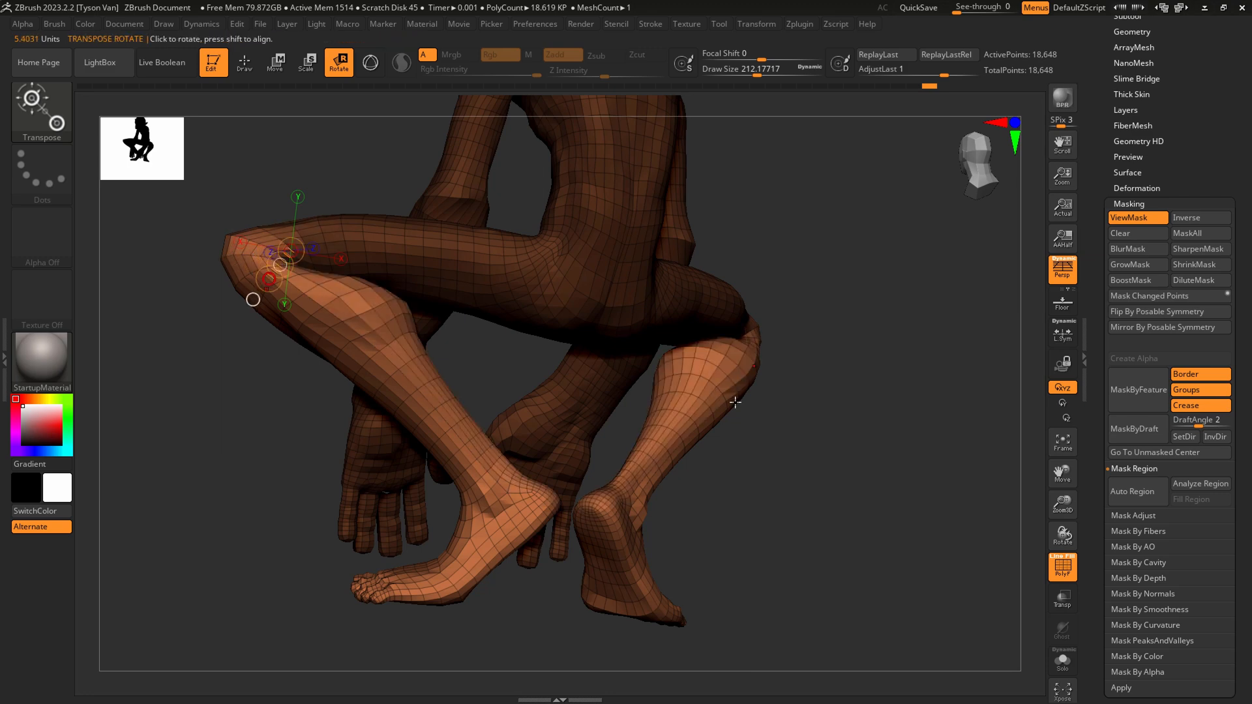
Nudge the heels and ankles upward with the Move Topological brush, then reduce its draw size to about 51.
{"action": "right_click_drag", "start_coordinate": [760, 440], "coordinate": [697, 513]}
{"action": "right_click_drag", "start_coordinate": [593, 502], "coordinate": [637, 506]}
{"action": "key", "text": "q"}
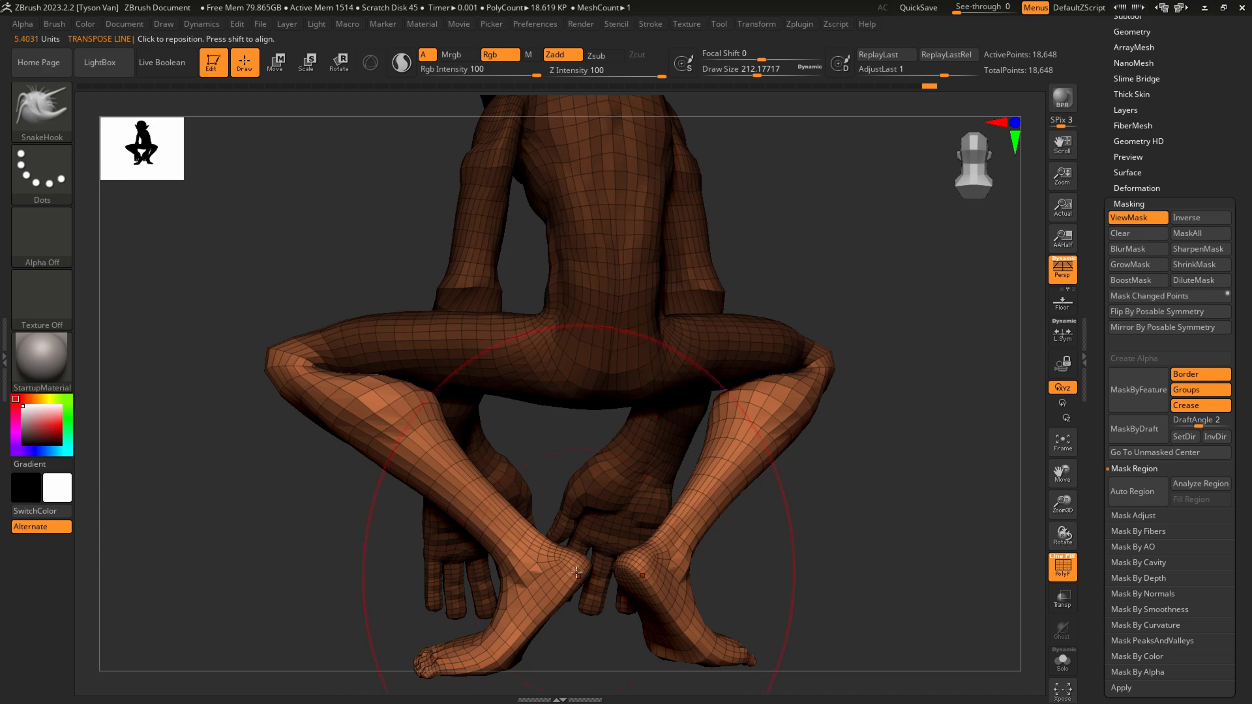
{"action": "left_click", "coordinate": [39, 116]}
{"action": "left_click", "coordinate": [567, 131]}
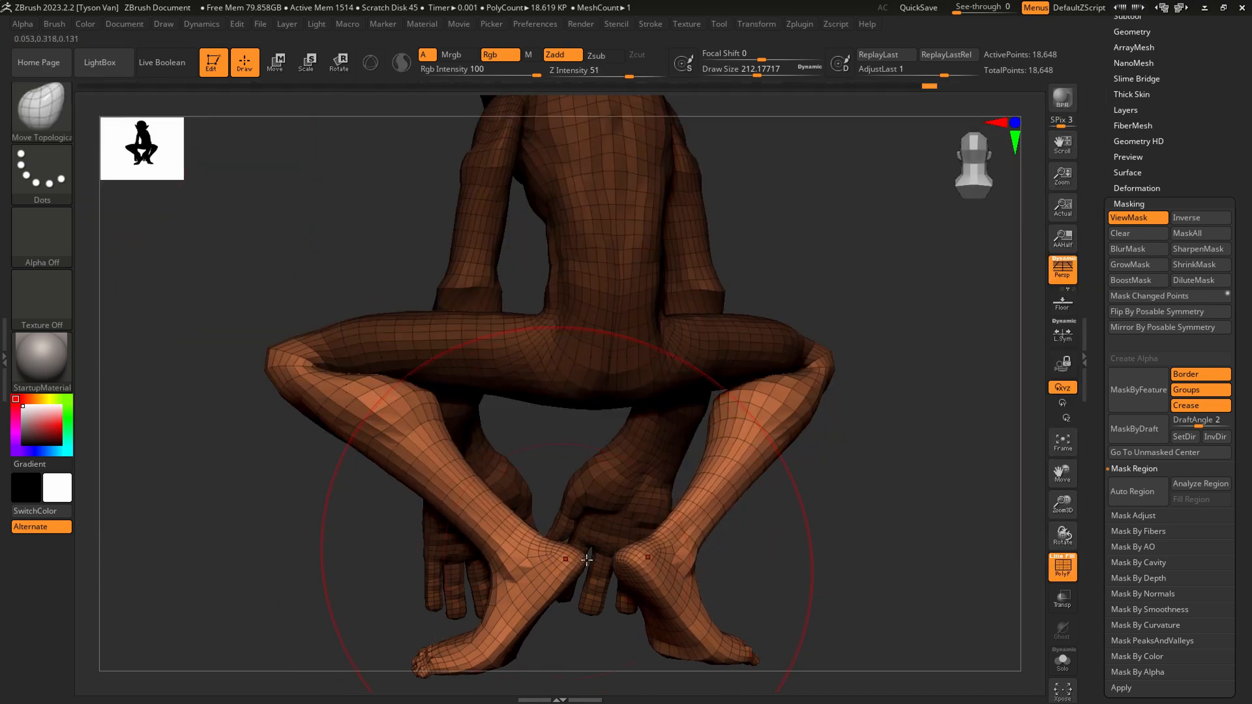
{"action": "key", "text": "s"}
{"action": "mouse_move", "coordinate": [568, 564]}
{"action": "left_mouse_down"}
{"action": "mouse_move", "coordinate": [543, 535]}
{"action": "mouse_move", "coordinate": [506, 535]}
{"action": "mouse_move", "coordinate": [519, 528]}
{"action": "left_mouse_up"}
{"action": "key", "text": "s"}
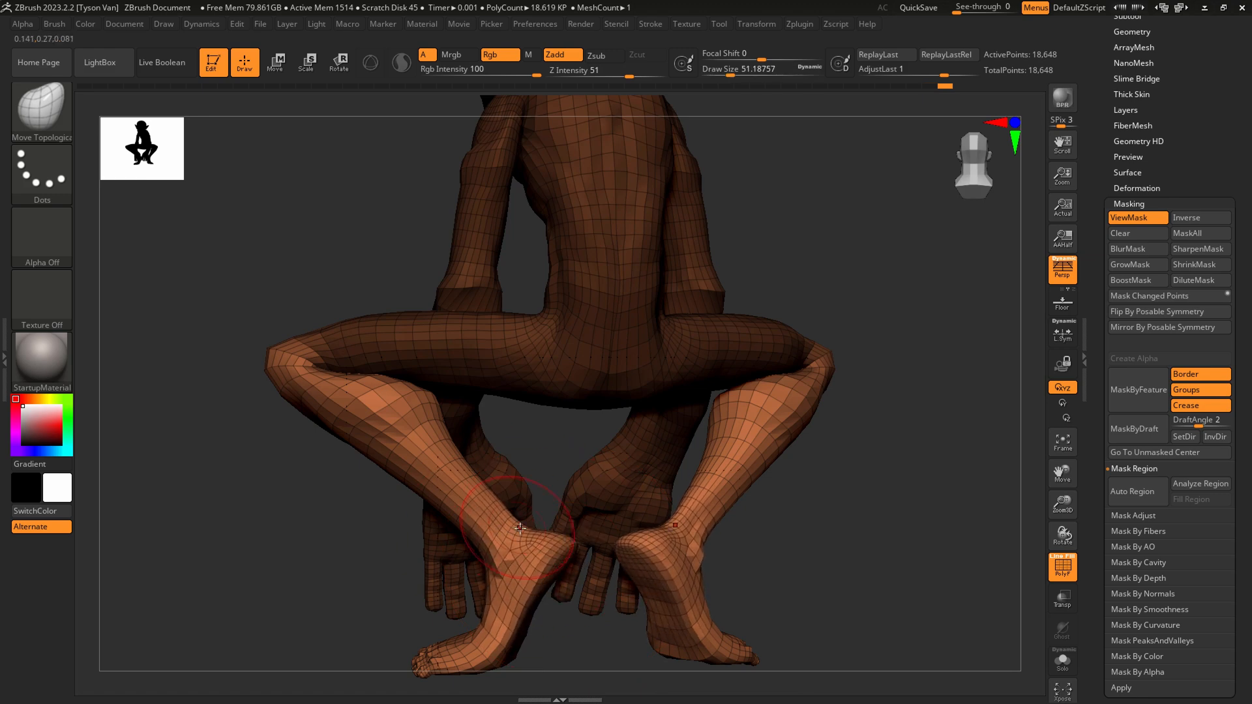
Rotate the unmasked lower legs upward about the knees using a Transpose line from knee to ankle.
{"action": "left_click", "coordinate": [339, 63]}
{"action": "left_click_drag", "start_coordinate": [199, 409], "coordinate": [284, 408]}
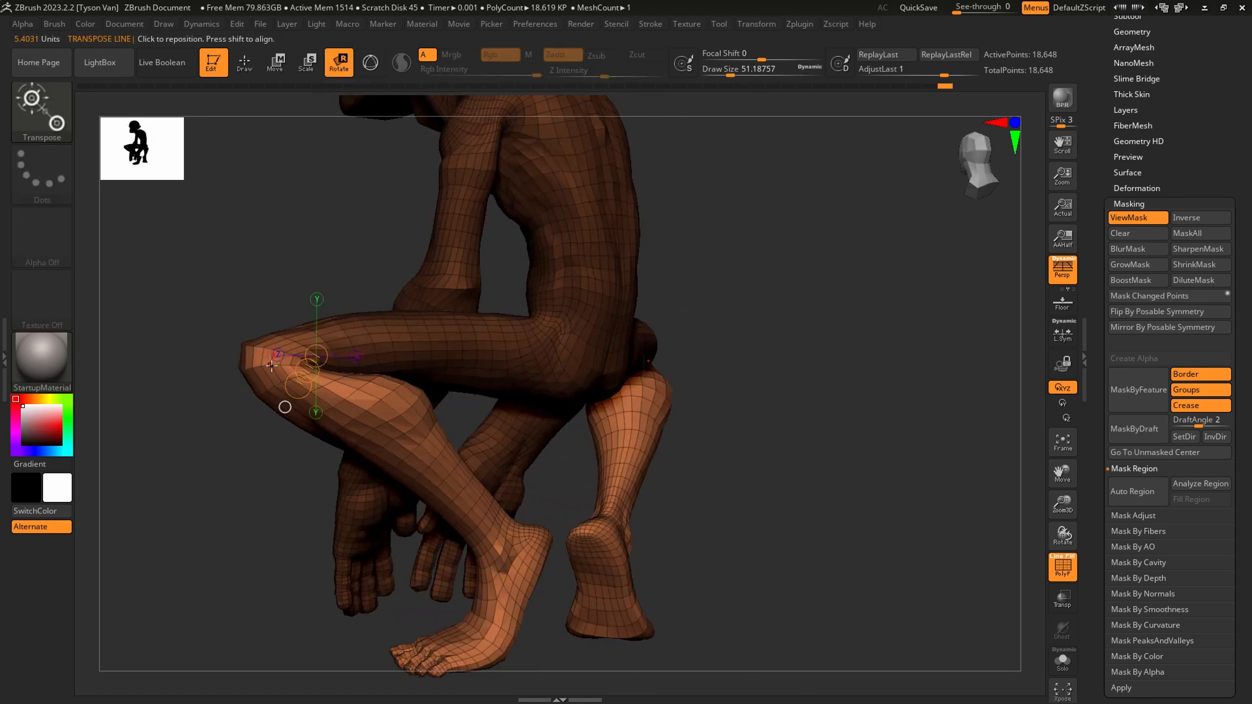
{"action": "left_click_drag", "start_coordinate": [270, 365], "coordinate": [512, 551]}
{"action": "left_click_drag", "start_coordinate": [392, 457], "coordinate": [400, 452]}
{"action": "right_click_drag", "start_coordinate": [401, 449], "coordinate": [411, 430]}
{"action": "left_click_drag", "start_coordinate": [528, 560], "coordinate": [553, 477]}
{"action": "right_click_drag", "start_coordinate": [600, 447], "coordinate": [587, 482], "text": "shift"}
Separate the two touching heels with the Move Topological brush at a draw size of about 25.
{"action": "key", "text": "q"}
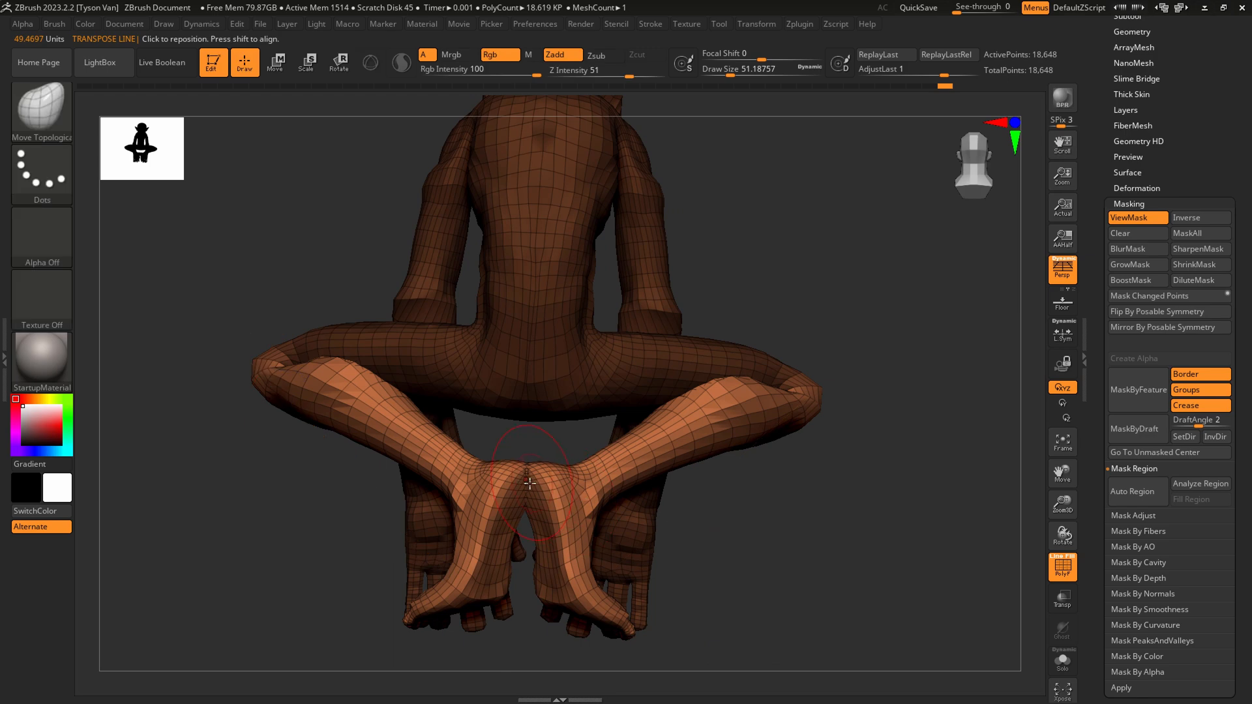
{"action": "key", "text": "s"}
{"action": "left_click_drag", "start_coordinate": [530, 488], "coordinate": [521, 488]}
{"action": "key", "text": "shift"}
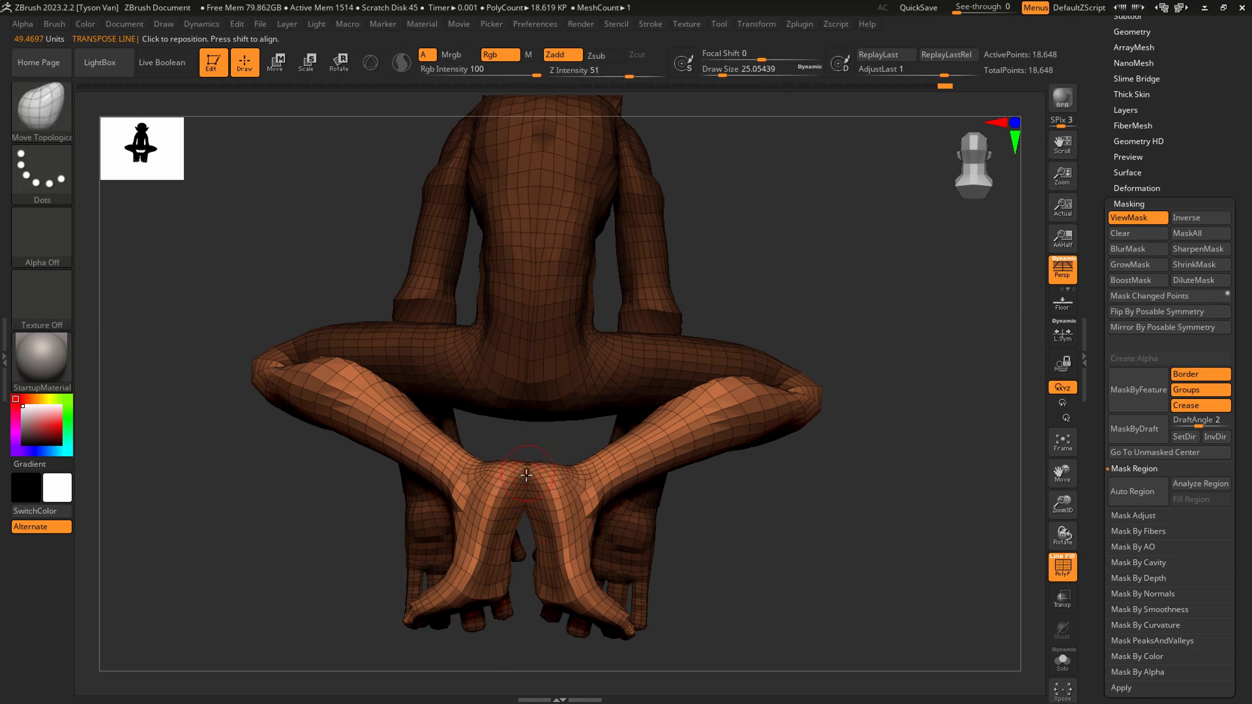
{"action": "key", "text": "shift"}
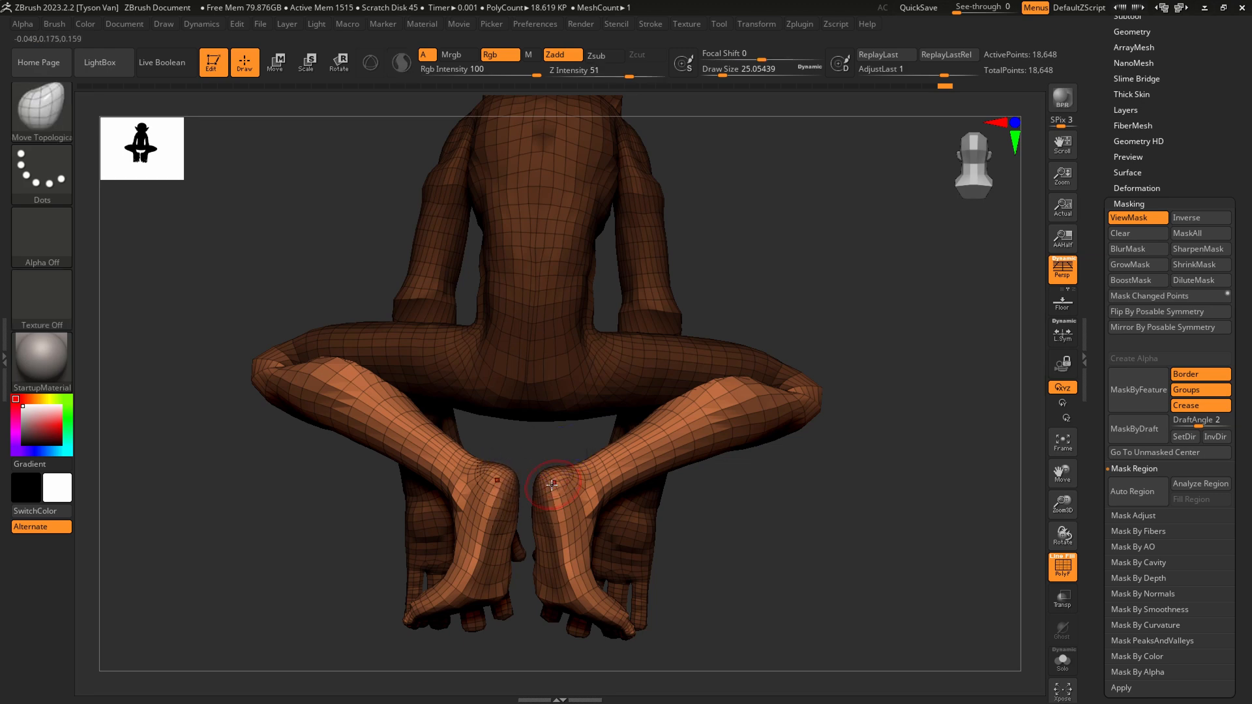
{"action": "mouse_move", "coordinate": [518, 497]}
{"action": "left_mouse_down"}
{"action": "mouse_move", "coordinate": [555, 488]}
{"action": "mouse_move", "coordinate": [478, 475]}
{"action": "left_mouse_up"}
Raise the heels and feet toward the body with large Move Topological strokes at a draw size of about 223.
{"action": "key", "text": "s"}
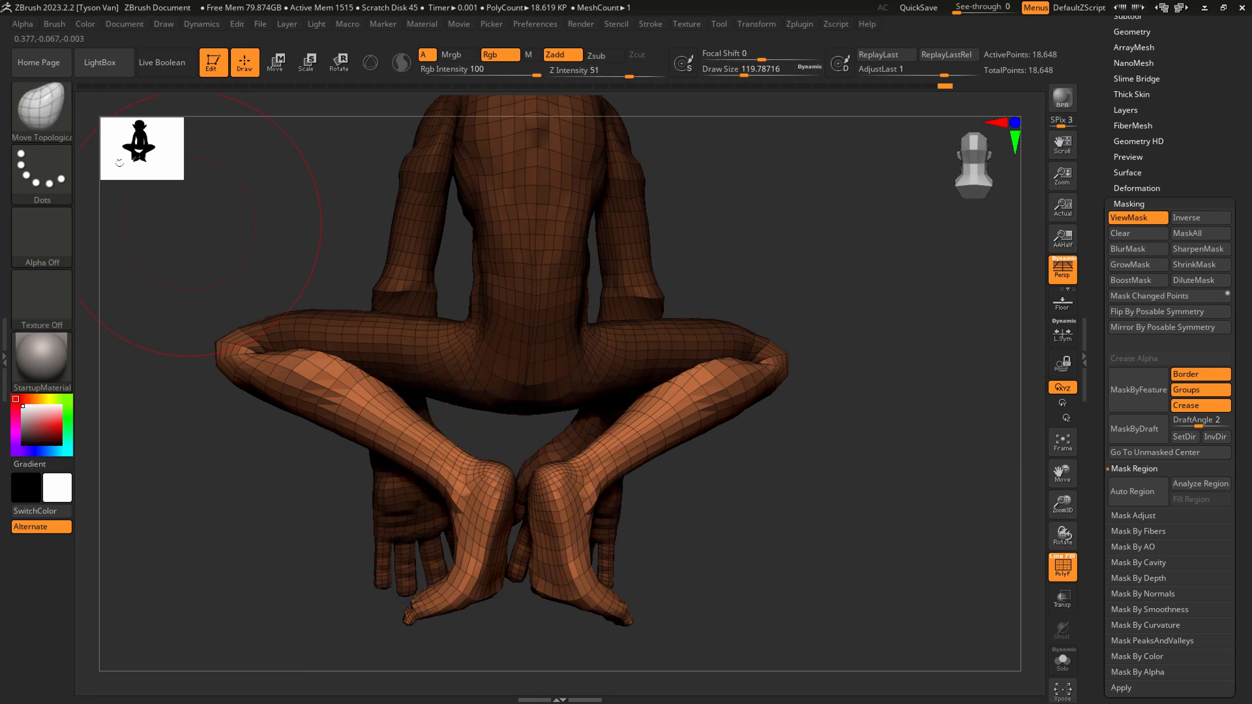
{"action": "mouse_move", "coordinate": [487, 496]}
{"action": "left_mouse_down"}
{"action": "mouse_move", "coordinate": [487, 460]}
{"action": "mouse_move", "coordinate": [522, 478]}
{"action": "left_mouse_up"}
{"action": "key", "text": "s"}
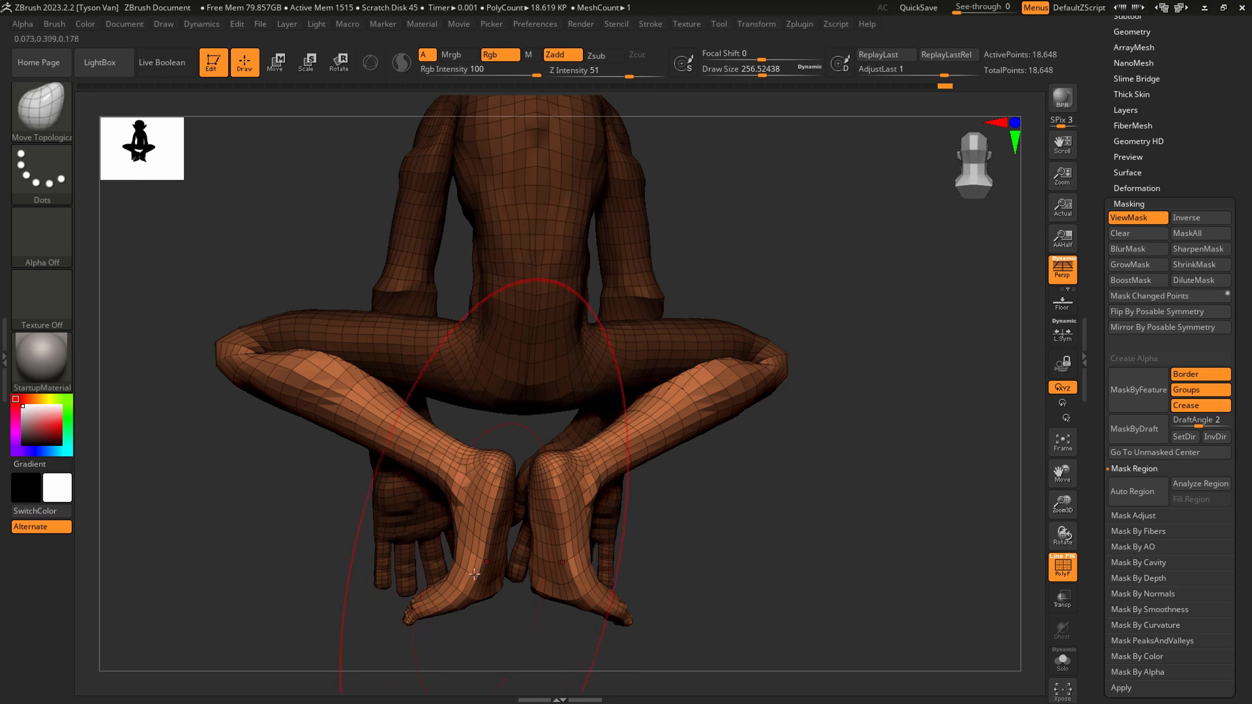
{"action": "left_click_drag", "start_coordinate": [441, 598], "coordinate": [464, 496]}
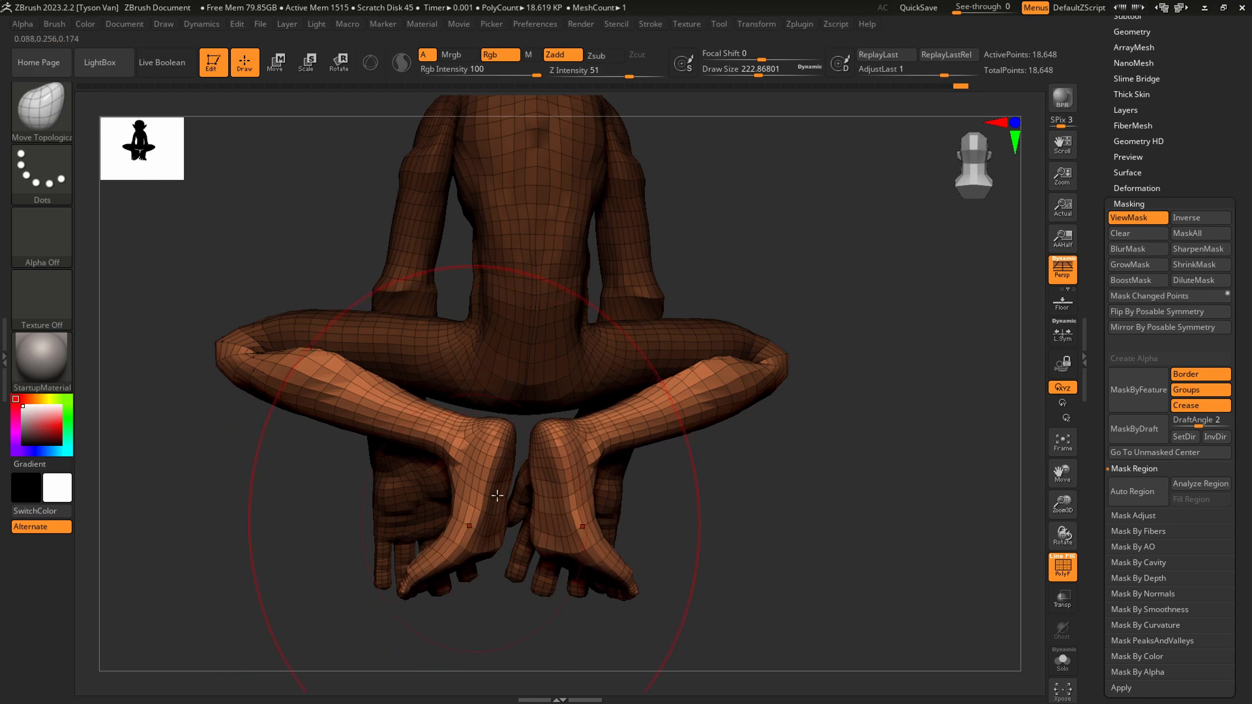
Refine the ankle area with Move Topological at a draw size of about 104 and clear the mask.
{"action": "right_click_drag", "start_coordinate": [497, 495], "coordinate": [523, 456]}
{"action": "key", "text": "s"}
{"action": "left_click_drag", "start_coordinate": [508, 447], "coordinate": [491, 447]}
{"action": "left_click_drag", "start_coordinate": [491, 445], "coordinate": [490, 430]}
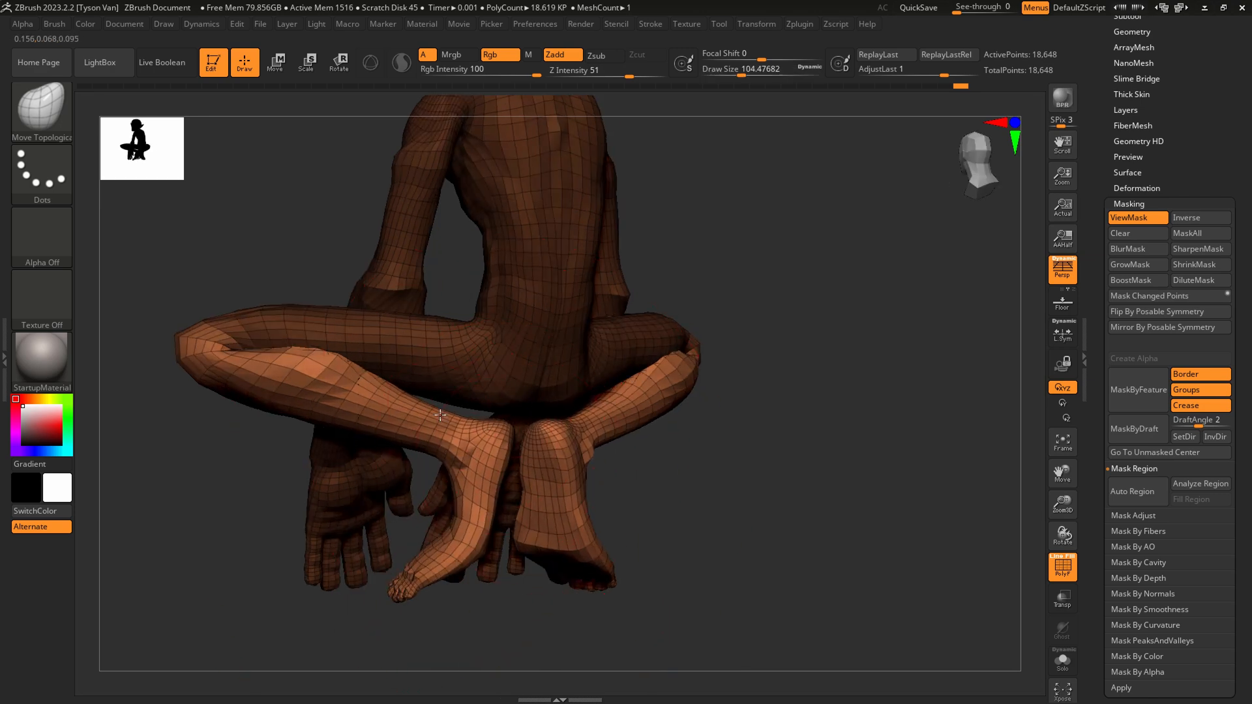
{"action": "right_click_drag", "start_coordinate": [440, 414], "coordinate": [531, 450]}
{"action": "left_click_drag", "start_coordinate": [616, 461], "coordinate": [645, 474], "text": "ctrl"}
Reshape the bent knees and folded lower legs with Move Topological at draw sizes of about 56 and 31.
{"action": "mouse_move", "coordinate": [648, 475]}
{"action": "right_mouse_down"}
{"action": "mouse_move", "coordinate": [727, 479]}
{"action": "mouse_move", "coordinate": [542, 467]}
{"action": "mouse_move", "coordinate": [483, 427]}
{"action": "right_mouse_up"}
{"action": "mouse_move", "coordinate": [489, 434]}
{"action": "right_mouse_down", "text": "ctrl"}
{"action": "mouse_move", "coordinate": [556, 513]}
{"action": "mouse_move", "coordinate": [479, 386]}
{"action": "mouse_move", "coordinate": [483, 410]}
{"action": "right_mouse_up", "text": "ctrl"}
{"action": "left_click_drag", "start_coordinate": [419, 393], "coordinate": [406, 404]}
{"action": "right_click_drag", "start_coordinate": [395, 424], "coordinate": [463, 408]}
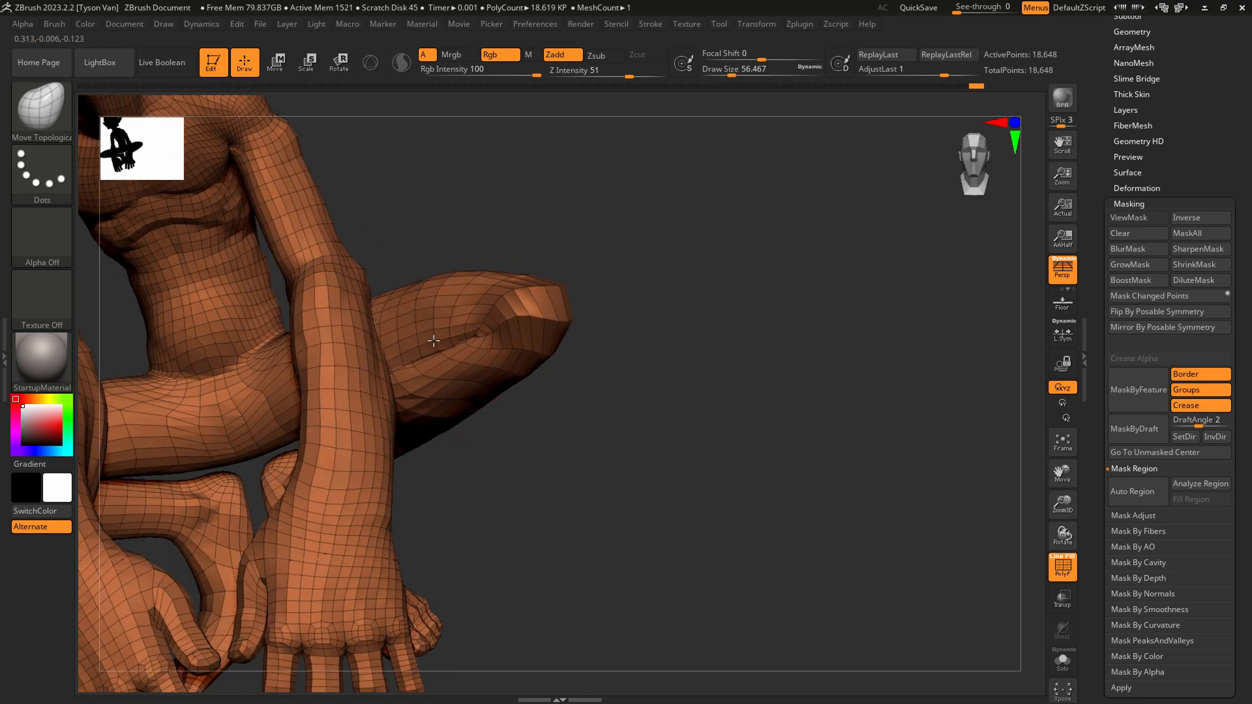
{"action": "right_click_drag", "start_coordinate": [436, 353], "coordinate": [418, 351]}
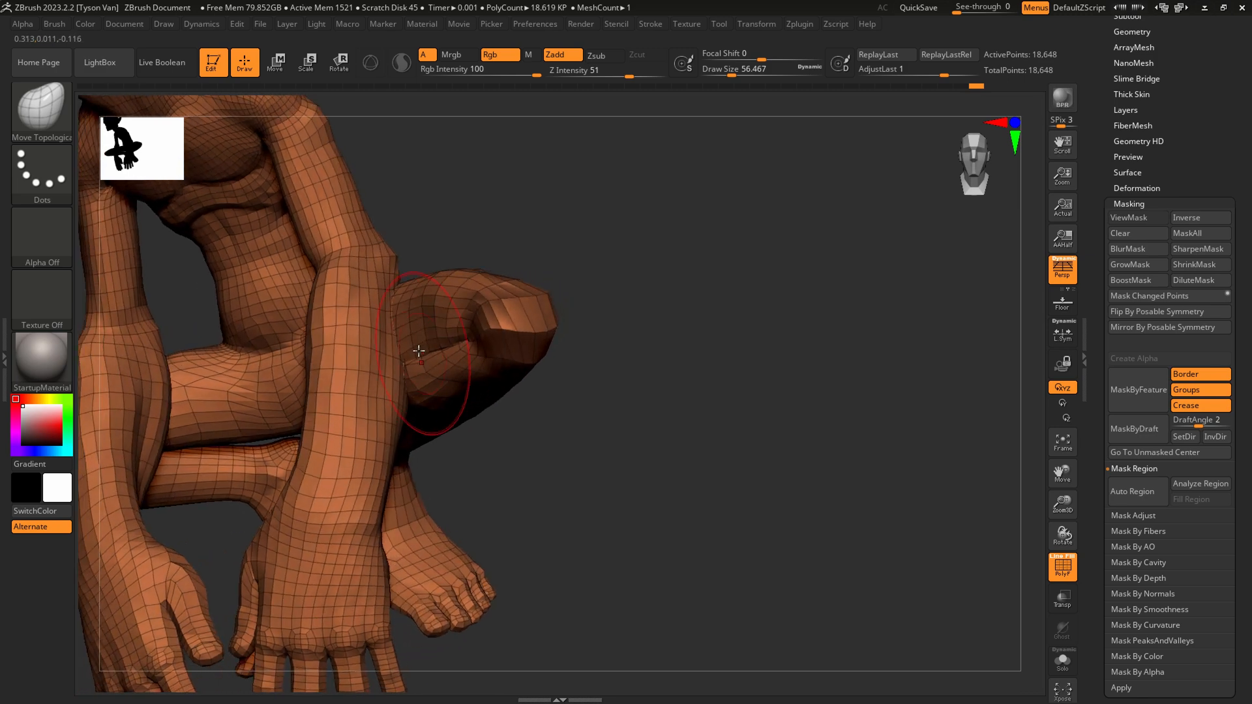
{"action": "key", "text": "bracketleft"}
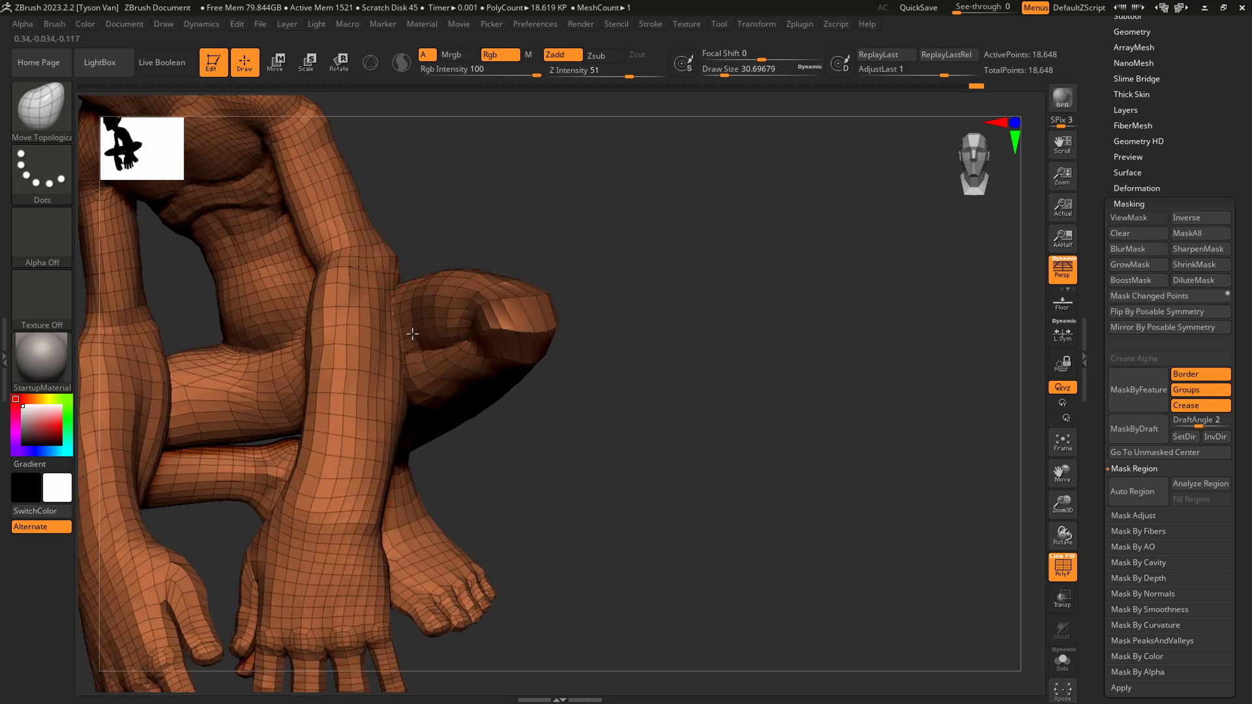
{"action": "mouse_move", "coordinate": [437, 323]}
{"action": "right_mouse_down"}
{"action": "mouse_move", "coordinate": [507, 351]}
{"action": "mouse_move", "coordinate": [509, 384]}
{"action": "mouse_move", "coordinate": [471, 376]}
{"action": "mouse_move", "coordinate": [515, 362]}
{"action": "mouse_move", "coordinate": [642, 458]}
{"action": "mouse_move", "coordinate": [638, 402]}
{"action": "mouse_move", "coordinate": [659, 393]}
{"action": "mouse_move", "coordinate": [645, 365]}
{"action": "mouse_move", "coordinate": [577, 352]}
{"action": "mouse_move", "coordinate": [574, 322]}
{"action": "mouse_move", "coordinate": [558, 363]}
{"action": "mouse_move", "coordinate": [502, 350]}
{"action": "mouse_move", "coordinate": [658, 378]}
{"action": "mouse_move", "coordinate": [482, 453]}
{"action": "mouse_move", "coordinate": [467, 406]}
{"action": "mouse_move", "coordinate": [392, 405]}
{"action": "mouse_move", "coordinate": [391, 417]}
{"action": "right_mouse_up"}
Smooth the inner heel and ankle surfaces with the Smooth brush at a draw size of 25.
{"action": "key", "text": "s"}
{"action": "left_click", "coordinate": [284, 449]}
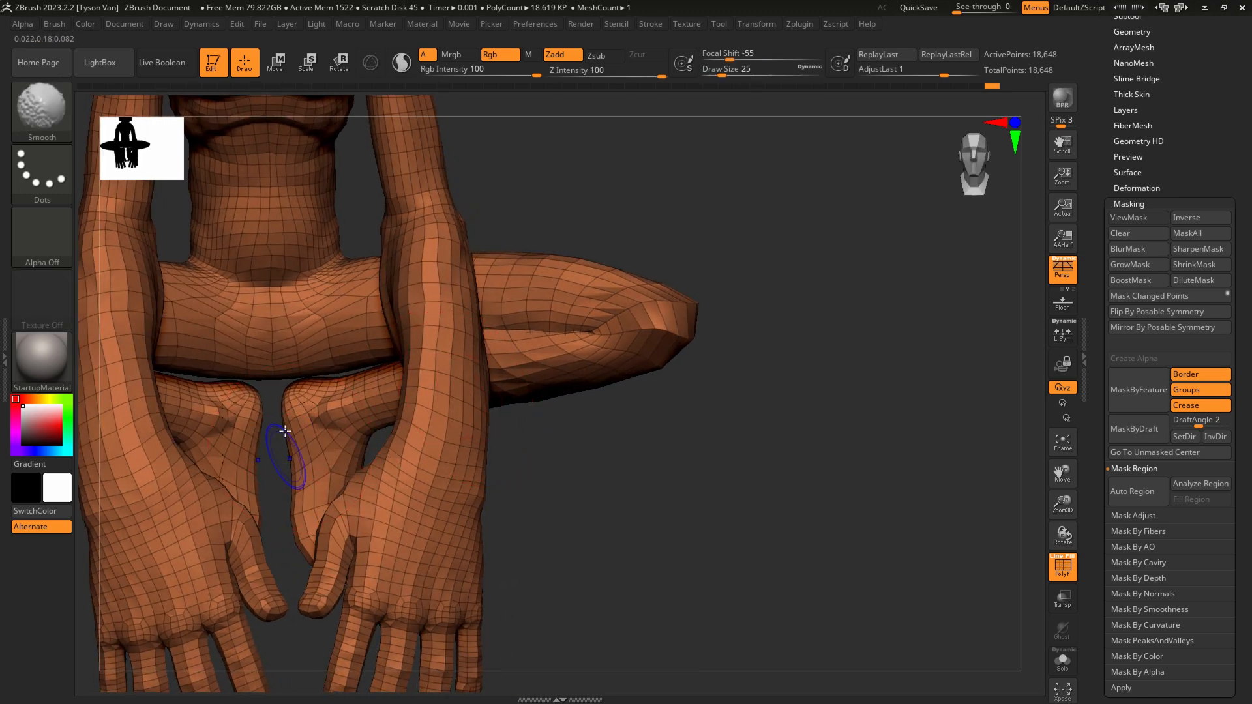
{"action": "left_click_drag", "start_coordinate": [284, 430], "coordinate": [294, 502], "text": "shift"}
Adjust the upper arms' outline beside the torso with Move Topological at draw sizes of about 62 to 140.
{"action": "mouse_move", "coordinate": [480, 456]}
{"action": "right_mouse_down", "text": "ctrl"}
{"action": "mouse_move", "coordinate": [471, 397]}
{"action": "mouse_move", "coordinate": [421, 392]}
{"action": "mouse_move", "coordinate": [343, 358]}
{"action": "mouse_move", "coordinate": [390, 355]}
{"action": "mouse_move", "coordinate": [393, 368]}
{"action": "mouse_move", "coordinate": [398, 351]}
{"action": "right_mouse_up", "text": "ctrl"}
{"action": "key", "text": "s"}
{"action": "left_click", "coordinate": [361, 370]}
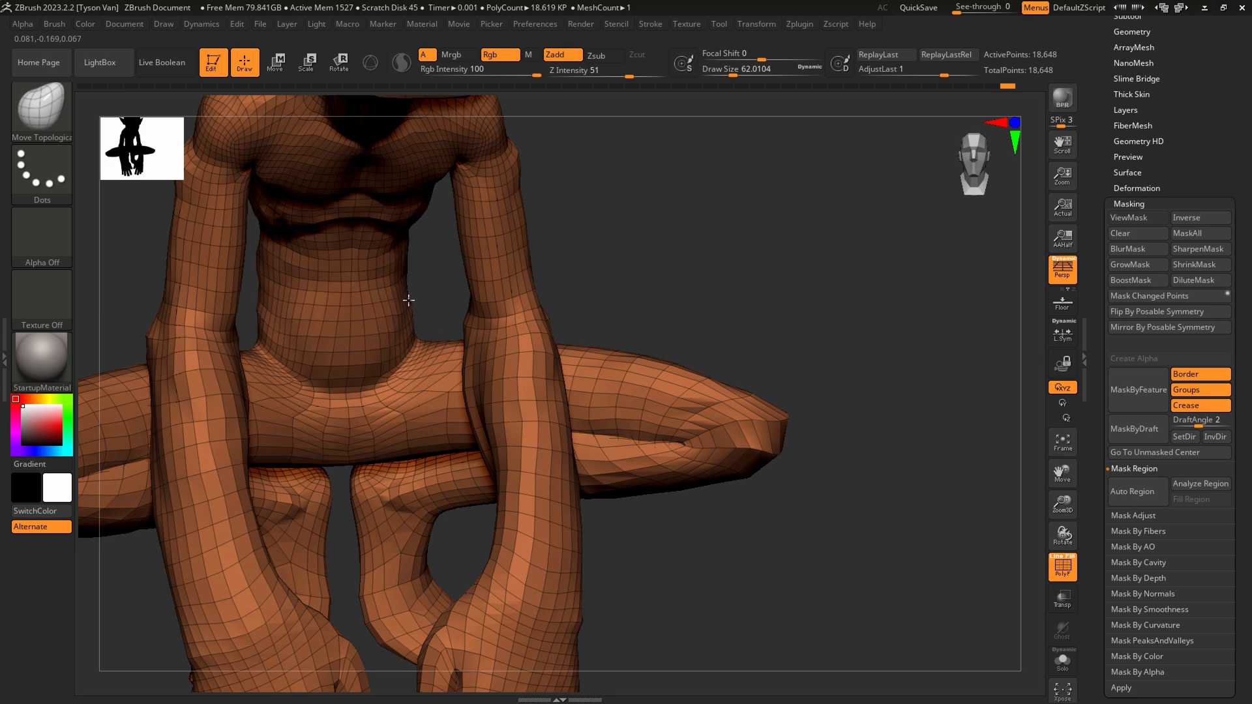
{"action": "right_click_drag", "start_coordinate": [420, 307], "coordinate": [485, 268]}
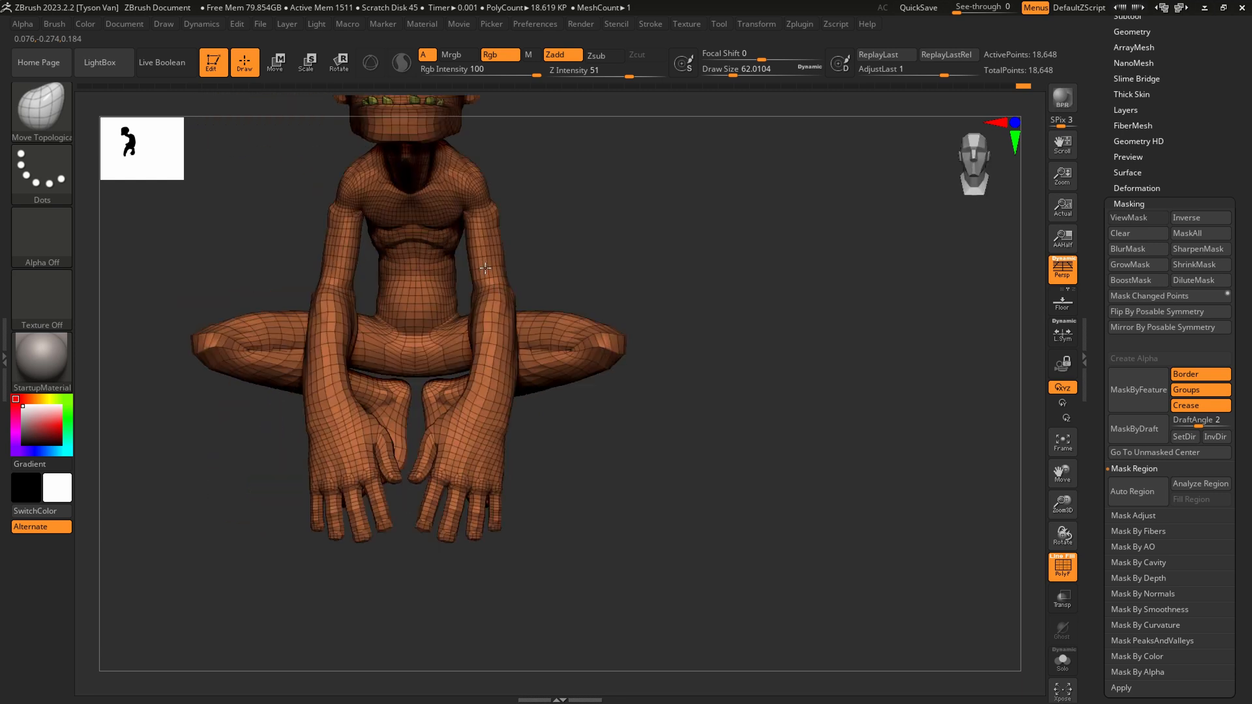
{"action": "left_click_drag", "start_coordinate": [481, 282], "coordinate": [518, 282]}
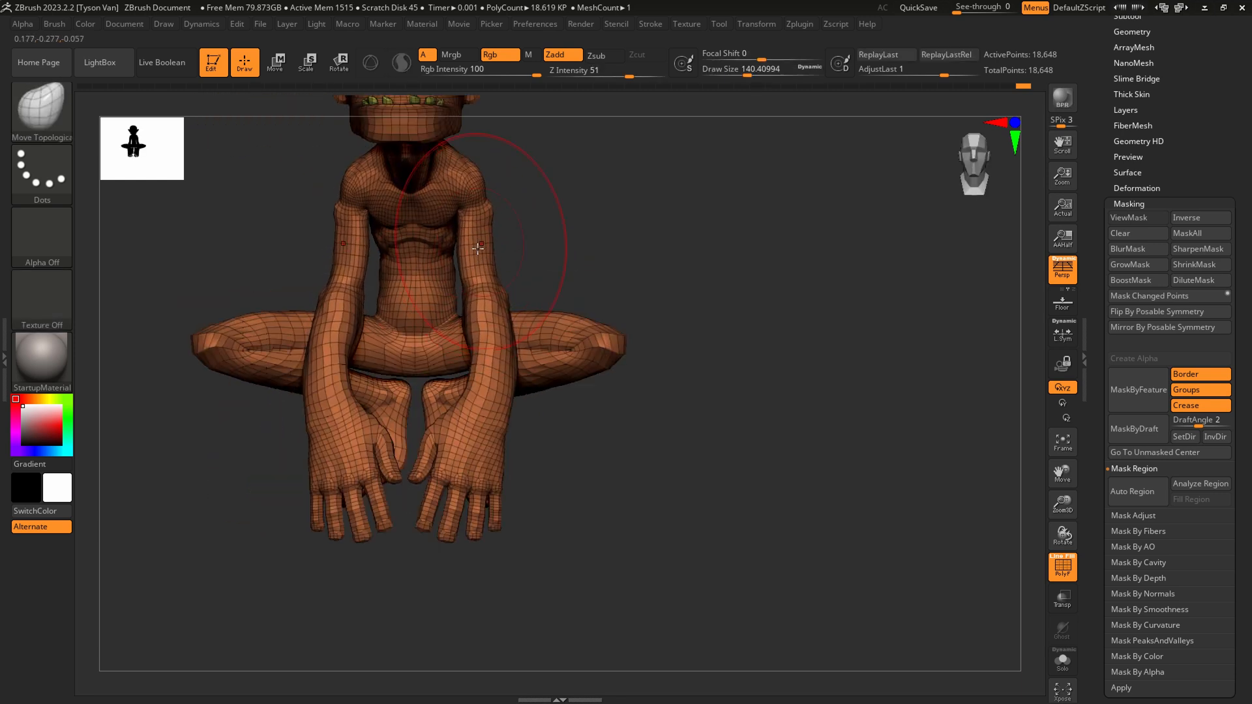
{"action": "key", "text": "s"}
{"action": "left_click_drag", "start_coordinate": [484, 248], "coordinate": [472, 248]}
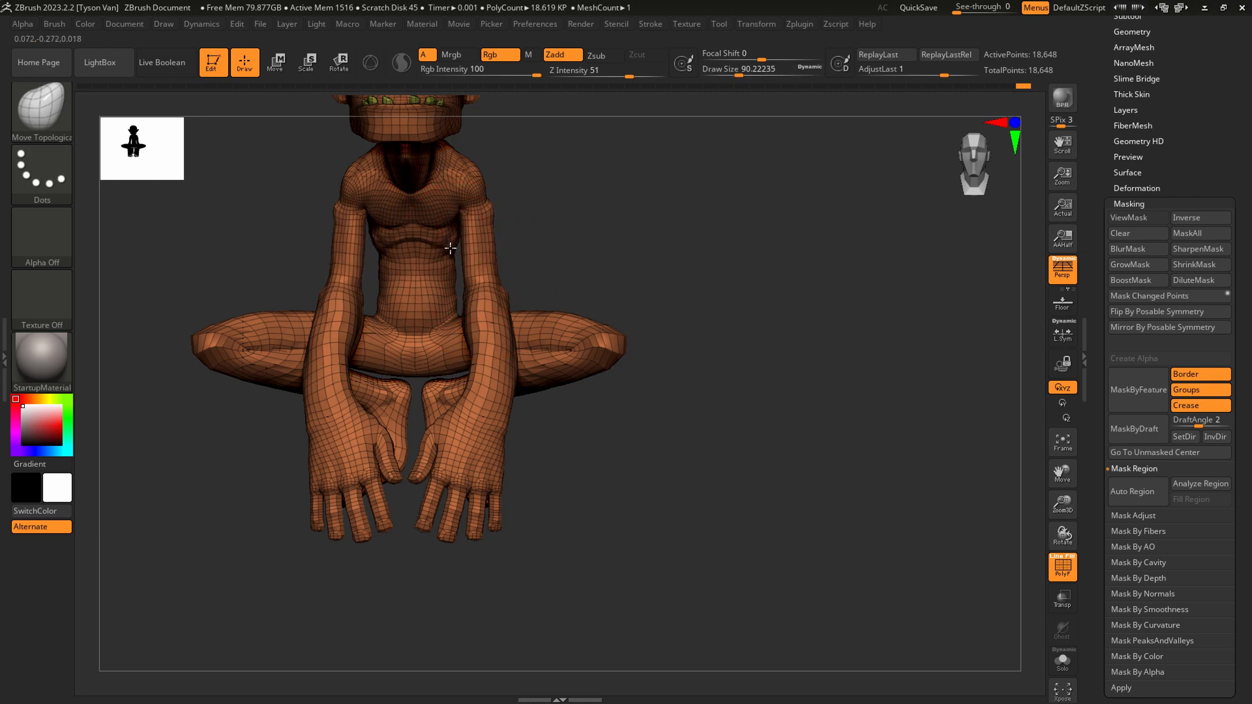
Refine the shoulder and chest area with Move Topological at a draw size of about 59.
{"action": "mouse_move", "coordinate": [450, 247]}
{"action": "right_mouse_down"}
{"action": "mouse_move", "coordinate": [463, 222]}
{"action": "mouse_move", "coordinate": [424, 209]}
{"action": "right_mouse_up"}
{"action": "key", "text": "s"}
{"action": "left_click_drag", "start_coordinate": [434, 193], "coordinate": [420, 190]}
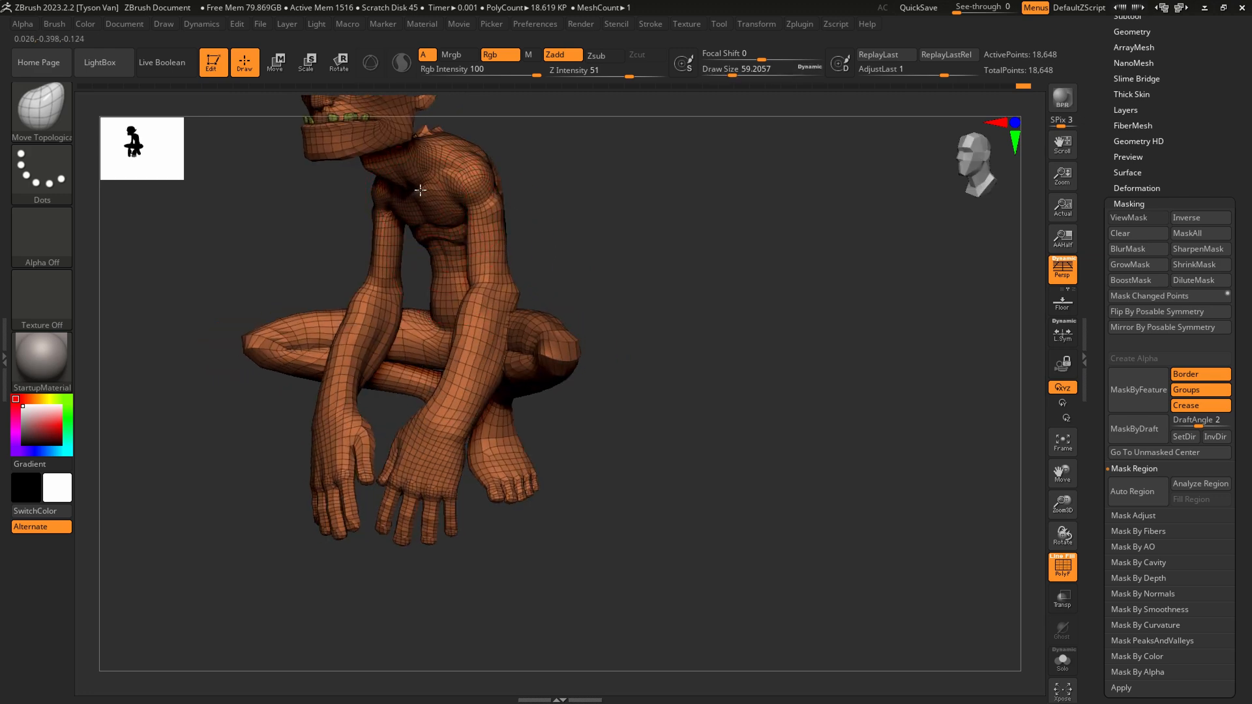
Adjust the feet and toes with Move Topological at a draw size of about 101.
{"action": "mouse_move", "coordinate": [453, 210]}
{"action": "right_mouse_down"}
{"action": "mouse_move", "coordinate": [610, 536]}
{"action": "mouse_move", "coordinate": [551, 616]}
{"action": "right_mouse_up"}
{"action": "key", "text": "s"}
{"action": "left_click_drag", "start_coordinate": [551, 599], "coordinate": [580, 599]}
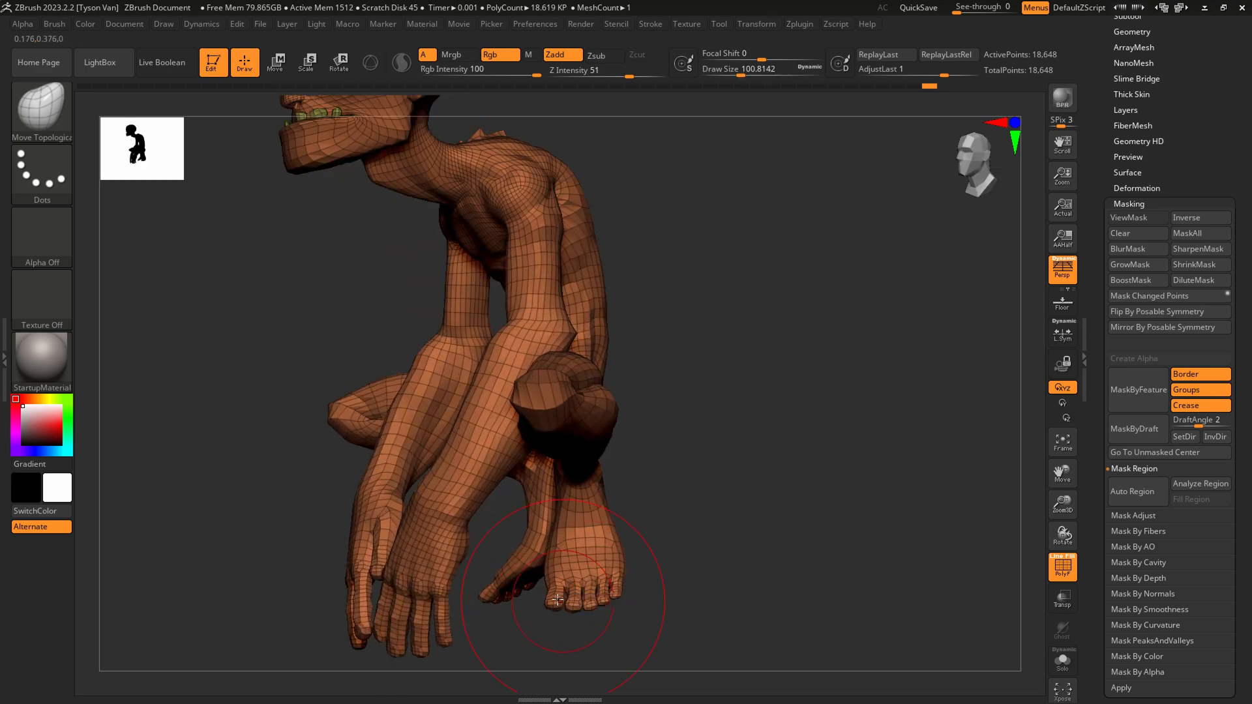
{"action": "mouse_move", "coordinate": [484, 594]}
{"action": "right_mouse_down"}
{"action": "mouse_move", "coordinate": [461, 567]}
{"action": "mouse_move", "coordinate": [430, 599]}
{"action": "mouse_move", "coordinate": [482, 587]}
{"action": "mouse_move", "coordinate": [486, 454]}
{"action": "right_mouse_up"}
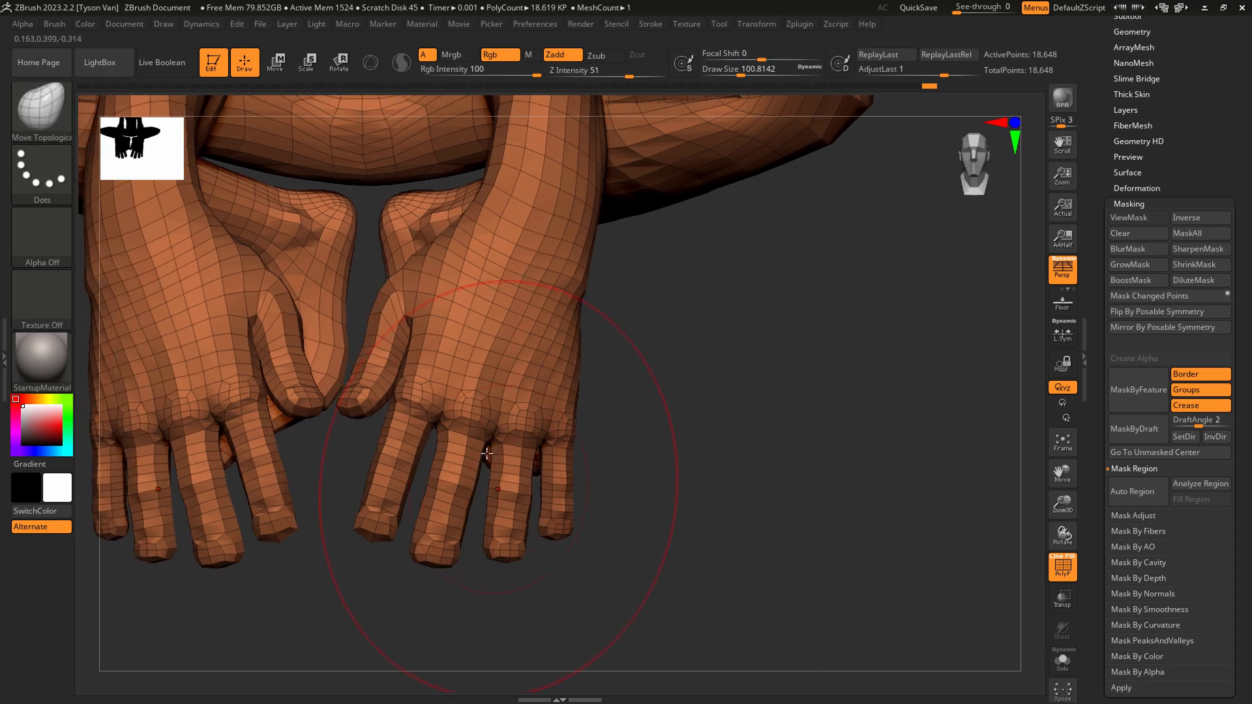
Mask everything except the middle fingers and curl them back from the knuckle with a Transpose rotation.
{"action": "left_click", "coordinate": [338, 61]}
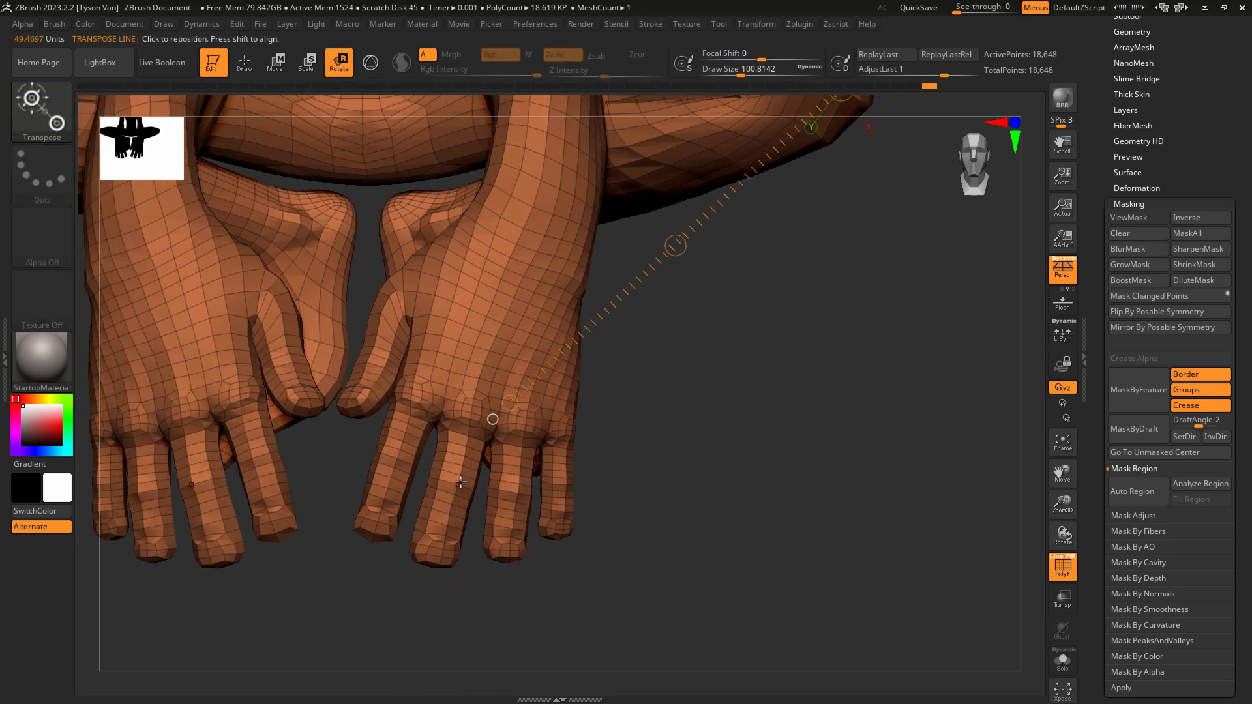
{"action": "left_click_drag", "start_coordinate": [463, 476], "coordinate": [433, 559], "text": "ctrl"}
{"action": "right_click_drag", "start_coordinate": [433, 559], "coordinate": [482, 534]}
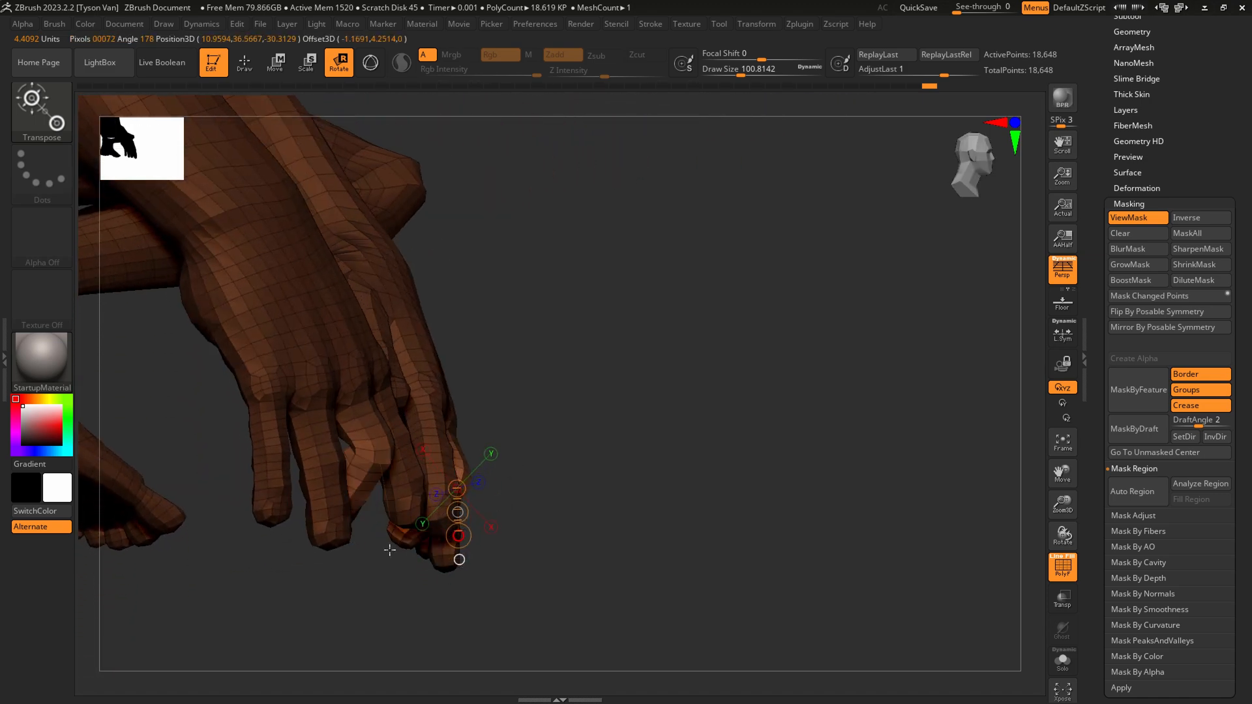
{"action": "left_click_drag", "start_coordinate": [459, 559], "coordinate": [506, 544]}
Isolate the ring fingers with a topological mask and rotate them back to match the curled middle fingers.
{"action": "right_click_drag", "start_coordinate": [471, 545], "coordinate": [524, 486]}
{"action": "left_click_drag", "start_coordinate": [525, 470], "coordinate": [521, 516], "text": "ctrl"}
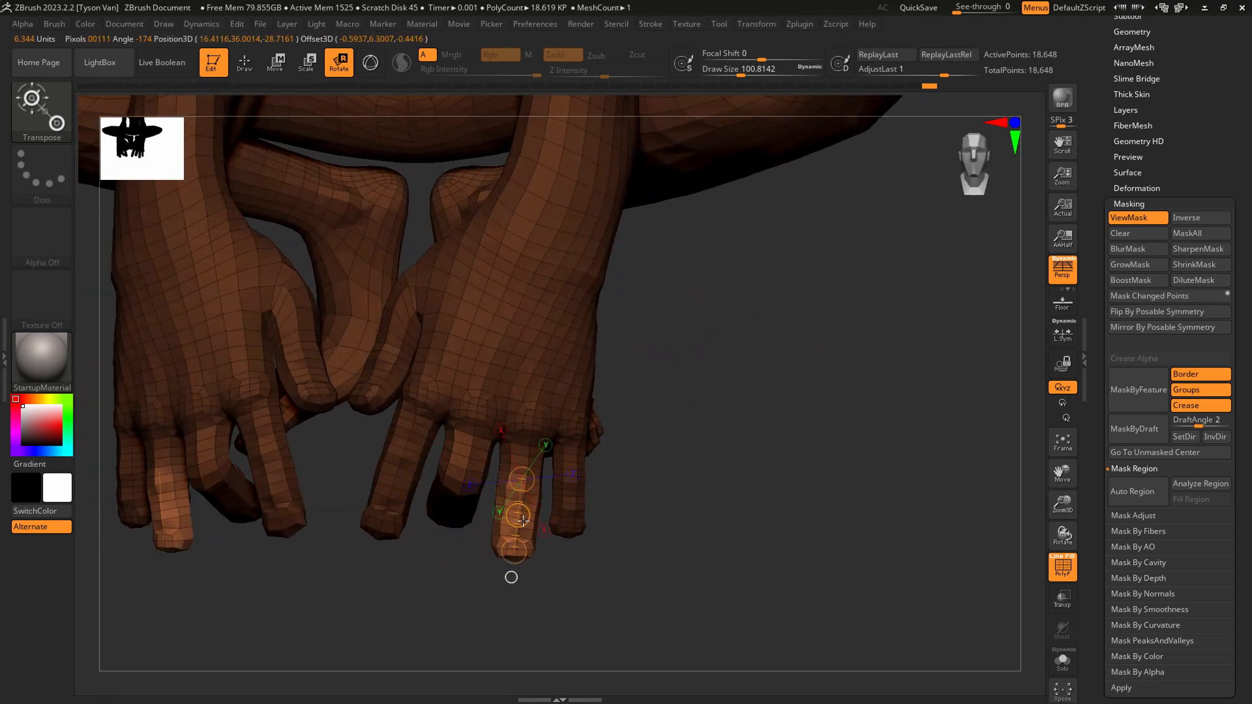
{"action": "right_click_drag", "start_coordinate": [519, 548], "coordinate": [531, 519]}
{"action": "left_click_drag", "start_coordinate": [531, 519], "coordinate": [599, 531]}
Isolate the index fingers with a mask, curl them with Transpose rotations, and clear the mask.
{"action": "right_click_drag", "start_coordinate": [634, 558], "coordinate": [697, 565]}
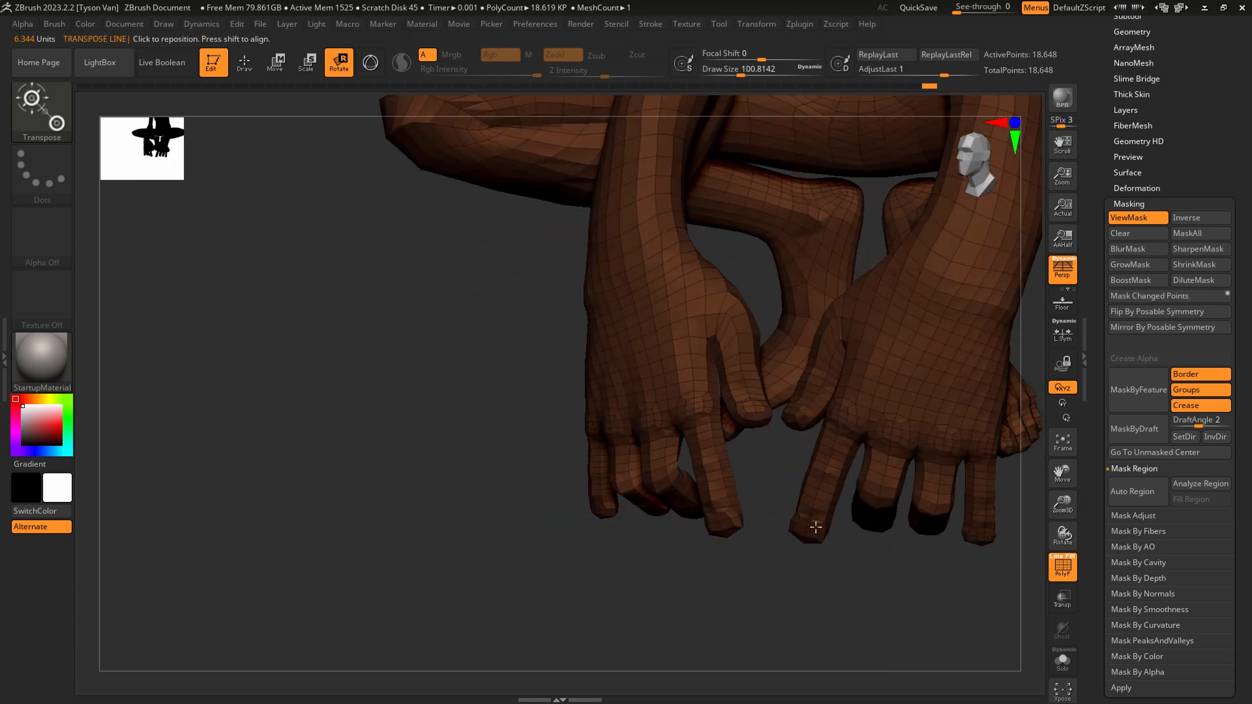
{"action": "right_click_drag", "start_coordinate": [814, 523], "coordinate": [581, 497], "text": "alt"}
{"action": "mouse_move", "coordinate": [546, 455]}
{"action": "left_mouse_down", "text": "ctrl"}
{"action": "mouse_move", "coordinate": [525, 527]}
{"action": "mouse_move", "coordinate": [533, 511]}
{"action": "left_mouse_up", "text": "ctrl"}
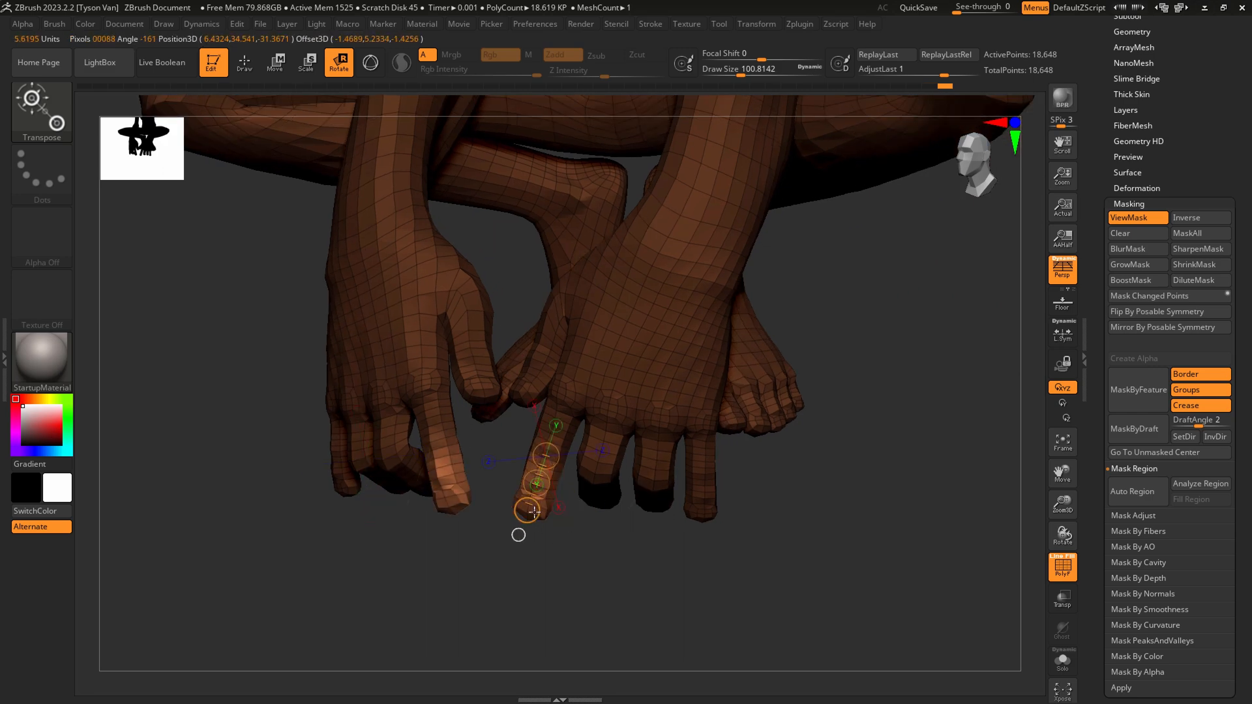
{"action": "left_click_drag", "start_coordinate": [565, 550], "coordinate": [637, 551]}
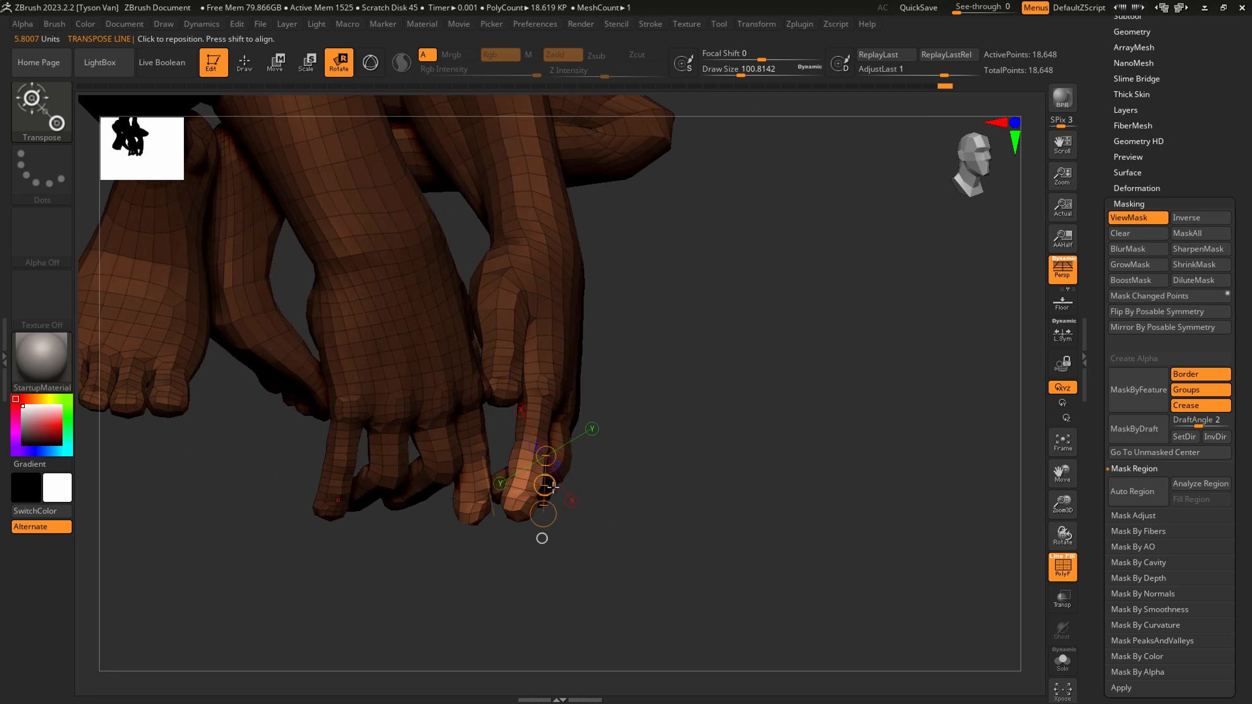
{"action": "left_click_drag", "start_coordinate": [554, 487], "coordinate": [455, 505]}
{"action": "left_click_drag", "start_coordinate": [456, 553], "coordinate": [399, 486]}
{"action": "left_click_drag", "start_coordinate": [507, 483], "coordinate": [576, 579]}
{"action": "key", "text": "q"}
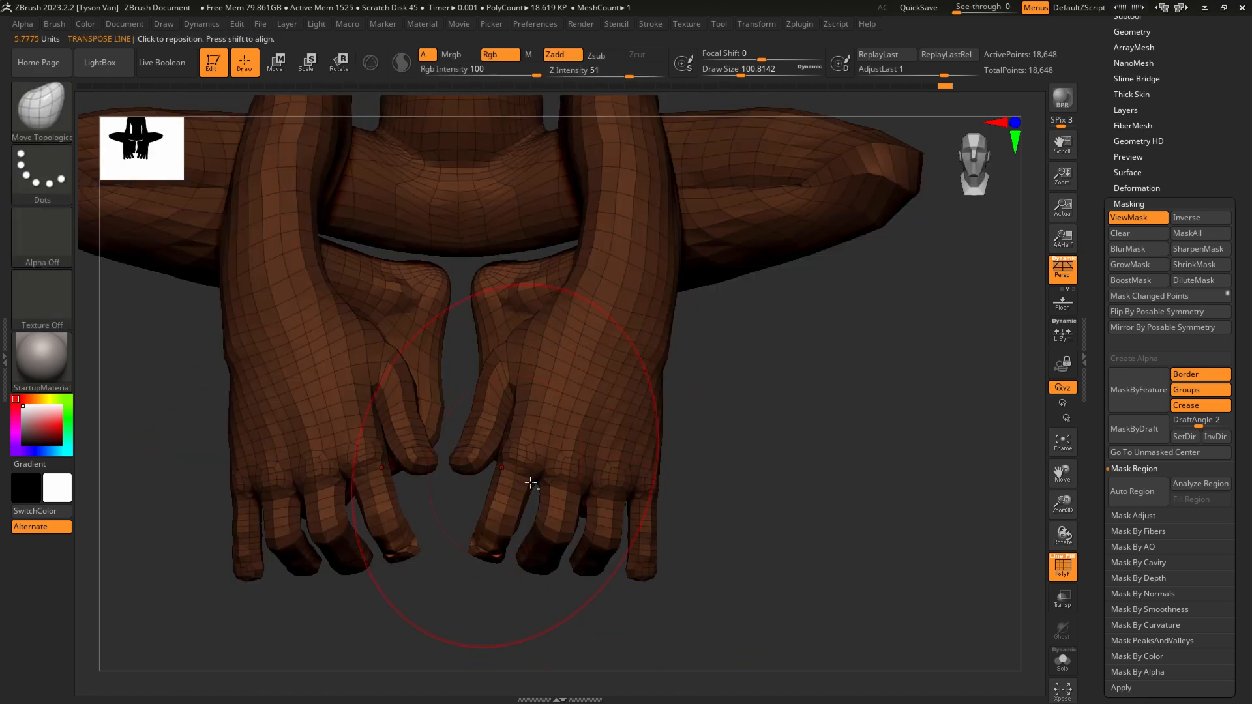
{"action": "key", "text": "ctrl+h"}
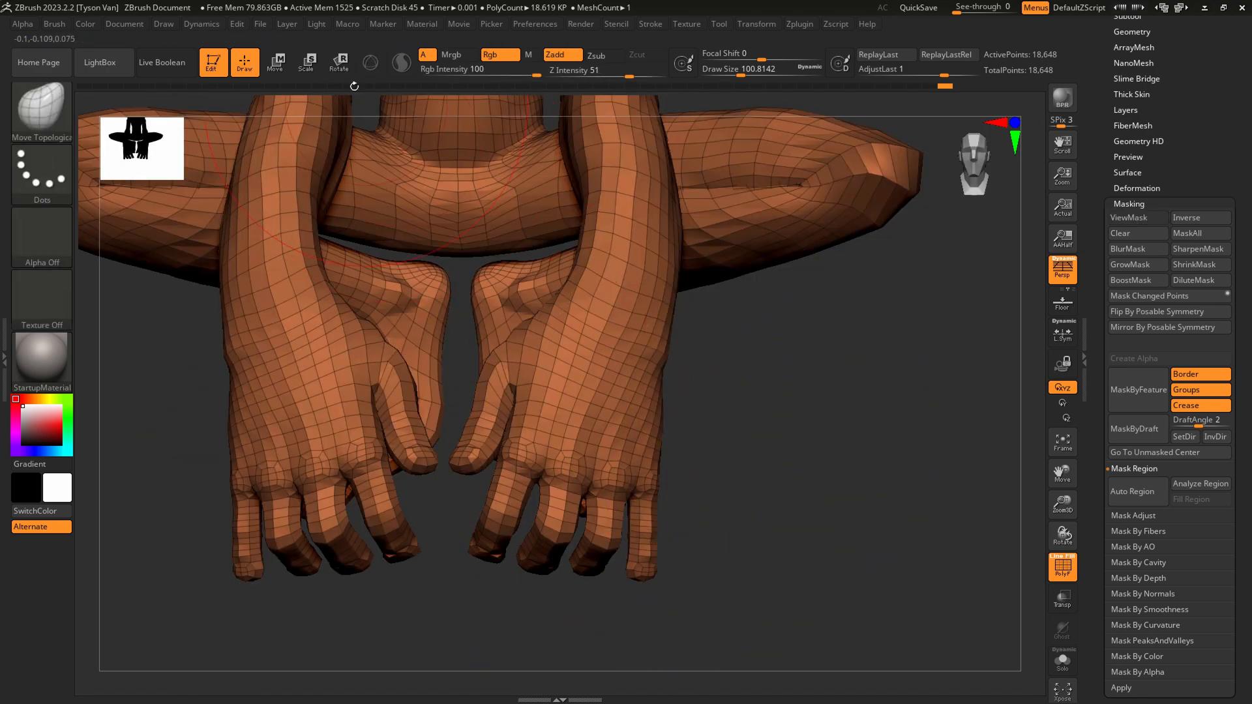
Isolate the thumbs with a topological mask and rotate them downward using a Transpose line along the thumb.
{"action": "key", "text": "r"}
{"action": "key", "text": "ctrl+h"}
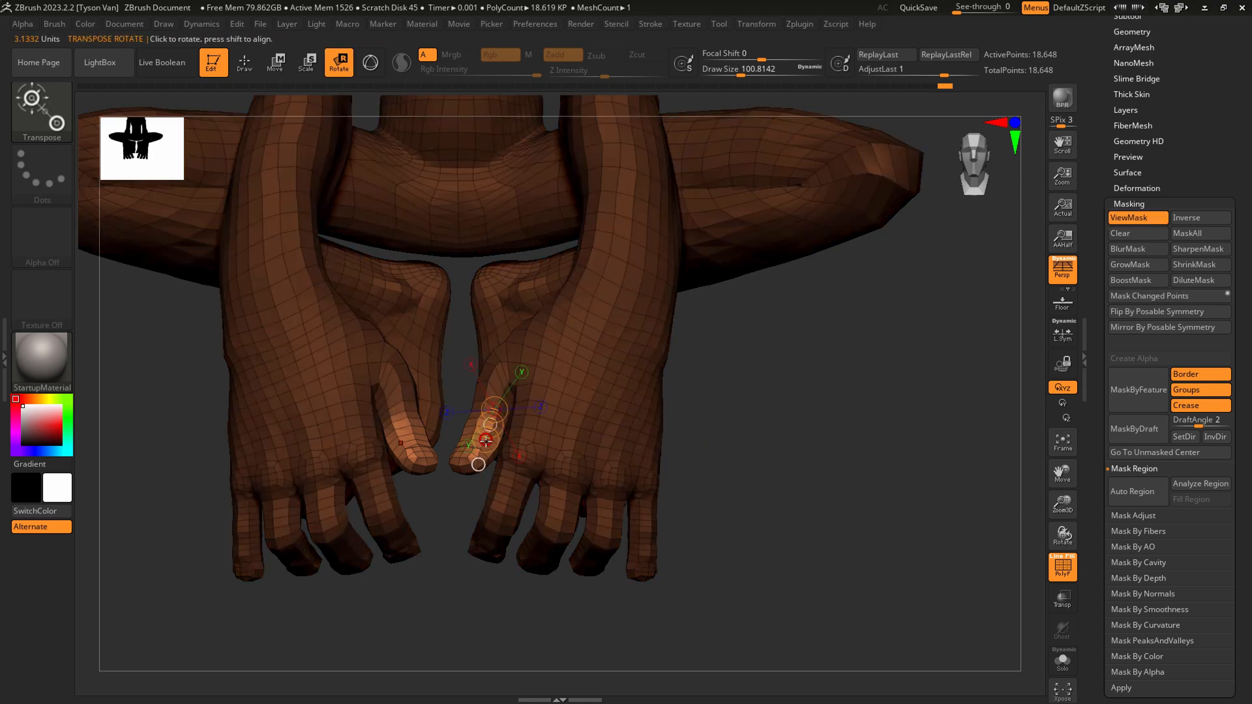
{"action": "left_click_drag", "start_coordinate": [486, 440], "coordinate": [506, 519]}
{"action": "right_click_drag", "start_coordinate": [517, 517], "coordinate": [589, 497]}
{"action": "left_click_drag", "start_coordinate": [515, 446], "coordinate": [508, 464]}
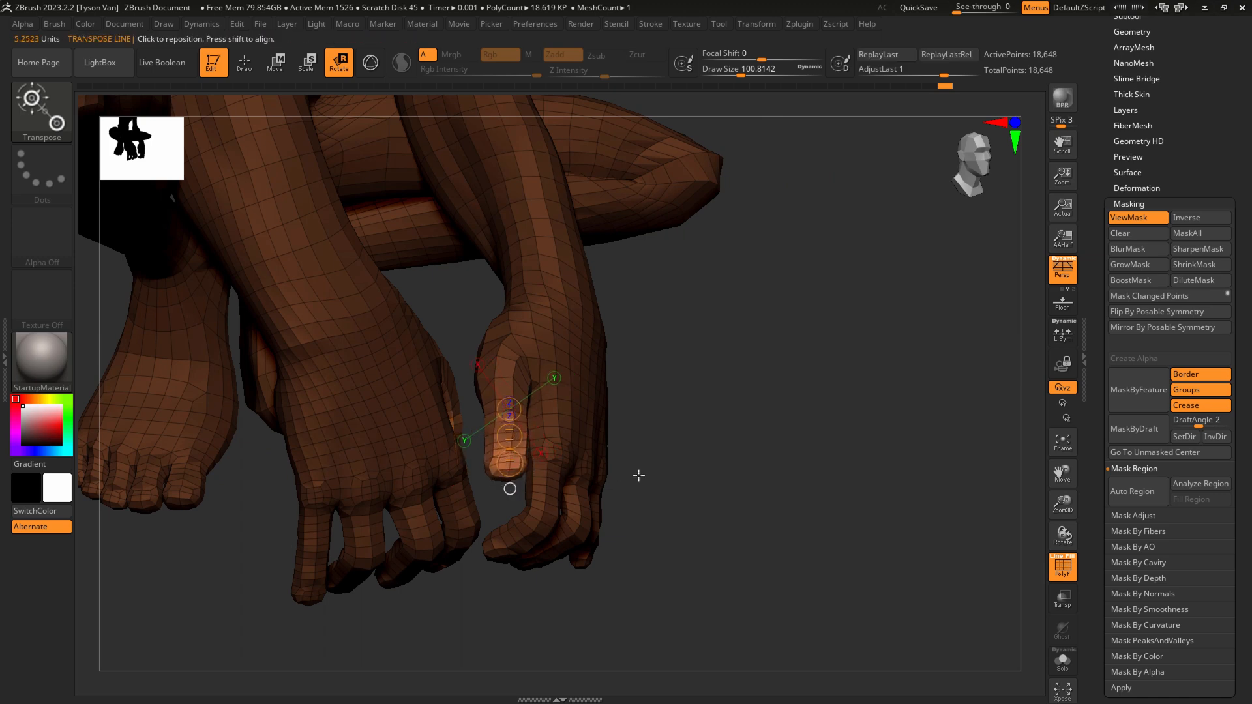
{"action": "right_click_drag", "start_coordinate": [639, 475], "coordinate": [663, 480]}
{"action": "key", "text": "ctrl+h"}
Clear the mask and reshape the thumbs with Move Topological at a draw size of about 51.
{"action": "mouse_move", "coordinate": [574, 462]}
{"action": "right_mouse_down"}
{"action": "mouse_move", "coordinate": [531, 466]}
{"action": "mouse_move", "coordinate": [559, 411]}
{"action": "right_mouse_up"}
{"action": "key", "text": "q"}
{"action": "key", "text": "s"}
{"action": "left_click_drag", "start_coordinate": [549, 395], "coordinate": [519, 393]}
{"action": "mouse_move", "coordinate": [519, 394]}
{"action": "right_mouse_down"}
{"action": "mouse_move", "coordinate": [515, 381]}
{"action": "mouse_move", "coordinate": [515, 425]}
{"action": "mouse_move", "coordinate": [542, 450]}
{"action": "right_mouse_up"}
{"action": "key", "text": "s"}
{"action": "left_click", "coordinate": [510, 449]}
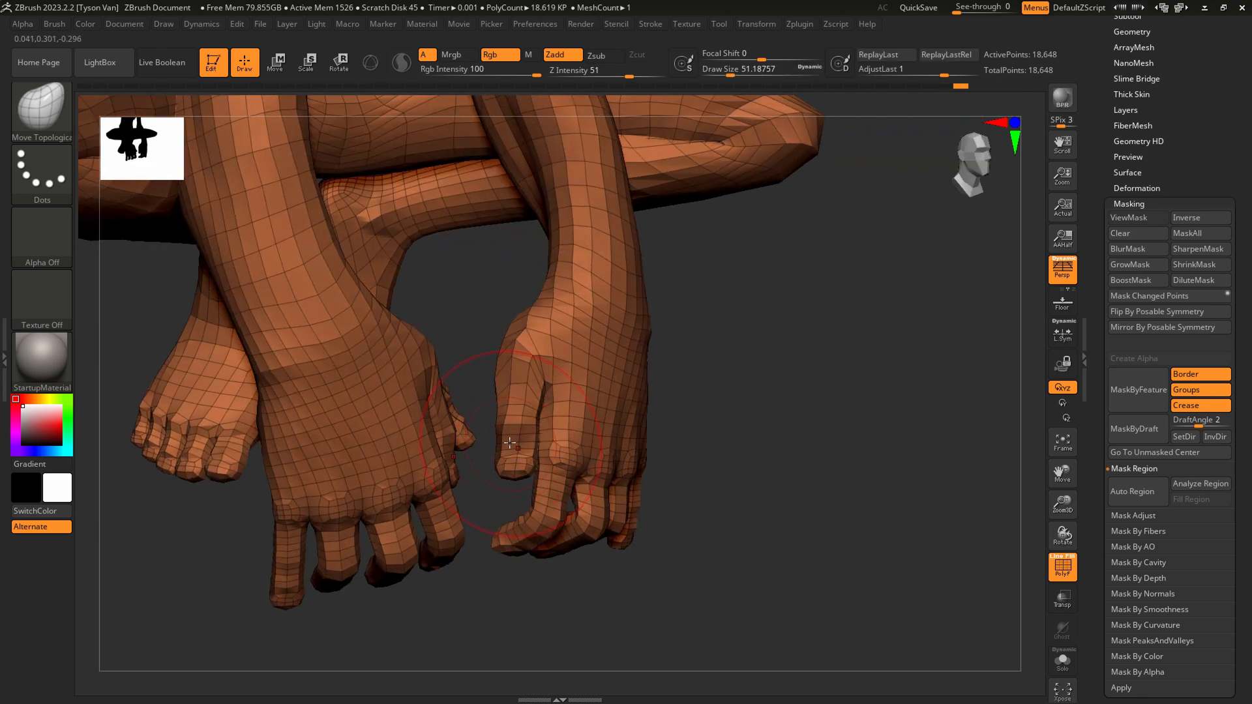
{"action": "left_click_drag", "start_coordinate": [509, 443], "coordinate": [494, 430]}
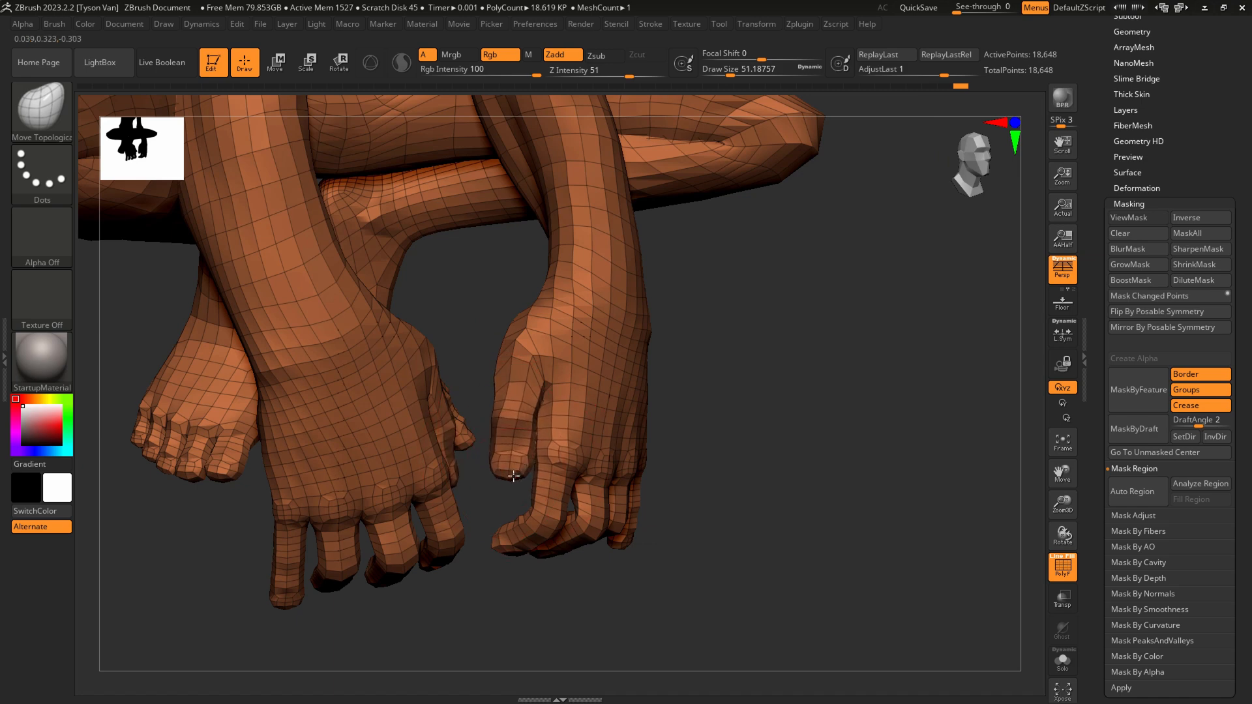
Mask all but the little fingers, bend them with a Transpose rotation, and clear the mask.
{"action": "right_click_drag", "start_coordinate": [514, 476], "coordinate": [698, 512]}
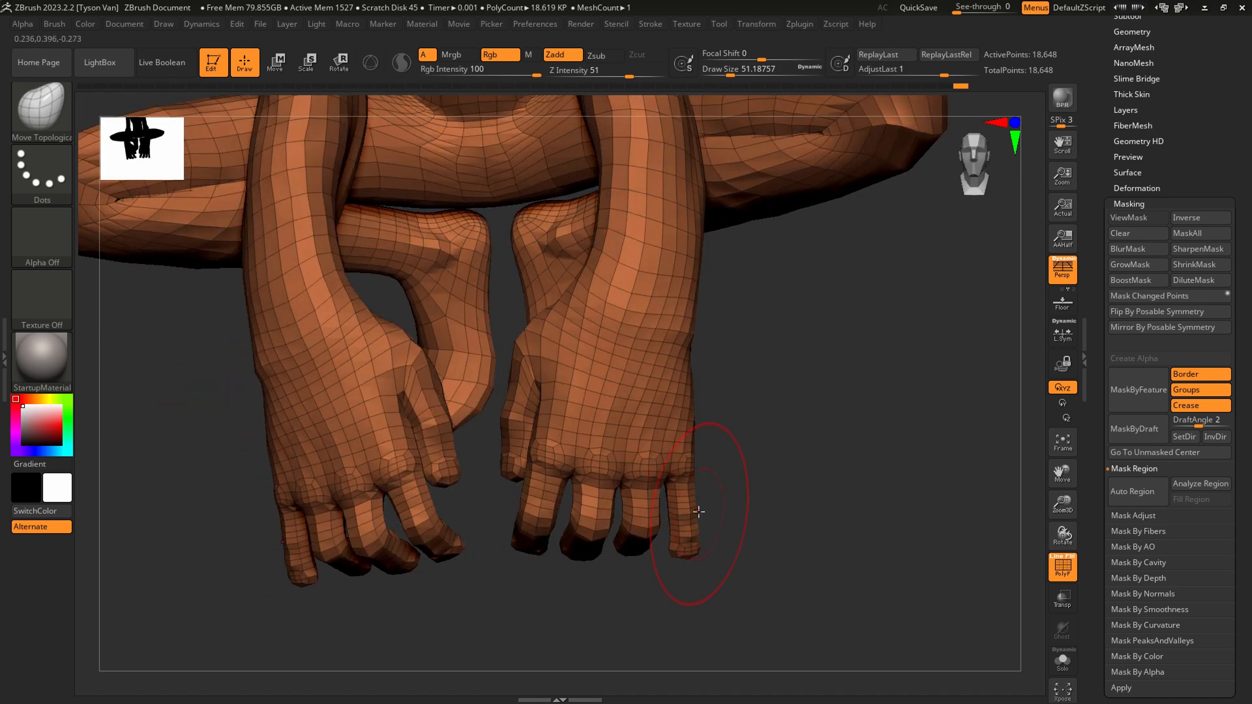
{"action": "left_click", "coordinate": [344, 64]}
{"action": "mouse_move", "coordinate": [684, 483]}
{"action": "left_mouse_down", "text": "ctrl"}
{"action": "mouse_move", "coordinate": [691, 539]}
{"action": "mouse_move", "coordinate": [670, 546]}
{"action": "mouse_move", "coordinate": [691, 548]}
{"action": "mouse_move", "coordinate": [684, 561]}
{"action": "left_mouse_up", "text": "ctrl"}
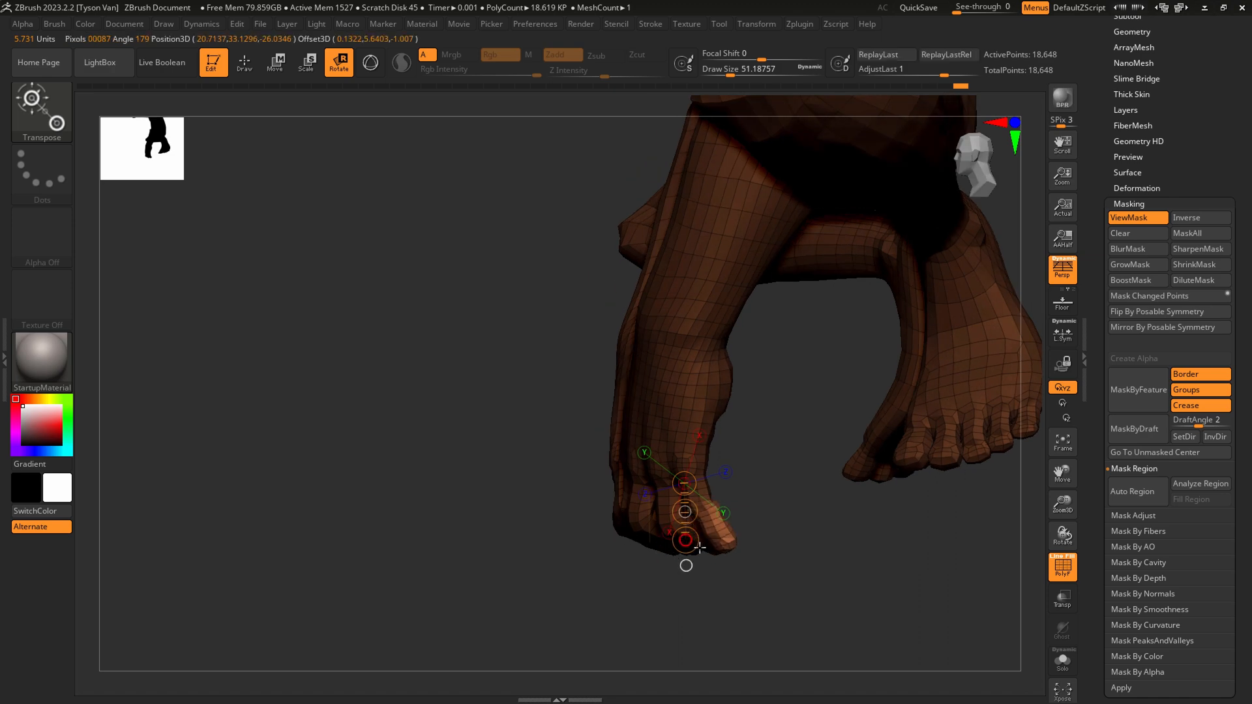
{"action": "left_click_drag", "start_coordinate": [698, 516], "coordinate": [717, 534]}
{"action": "key", "text": "q"}
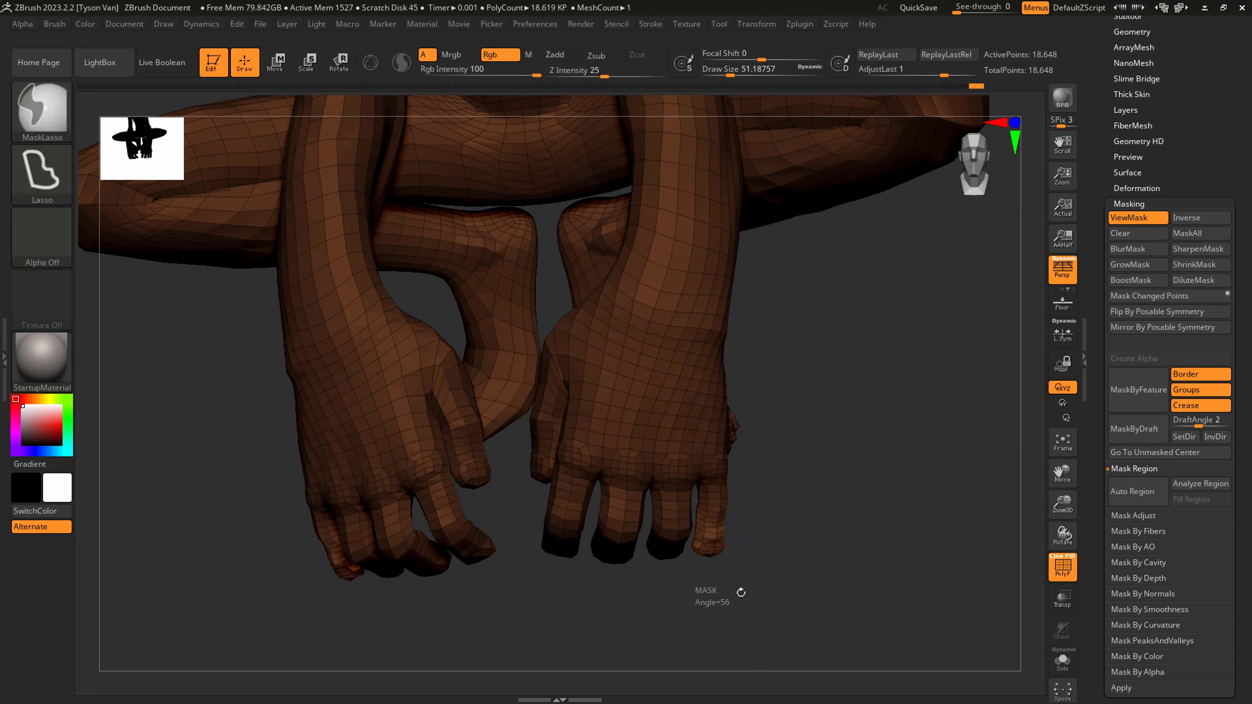
{"action": "key", "text": "f"}
{"action": "mouse_move", "coordinate": [733, 531]}
{"action": "left_mouse_down"}
{"action": "mouse_move", "coordinate": [572, 419]}
{"action": "mouse_move", "coordinate": [562, 389]}
{"action": "left_mouse_up"}
{"action": "left_click_drag", "start_coordinate": [562, 386], "coordinate": [558, 384]}
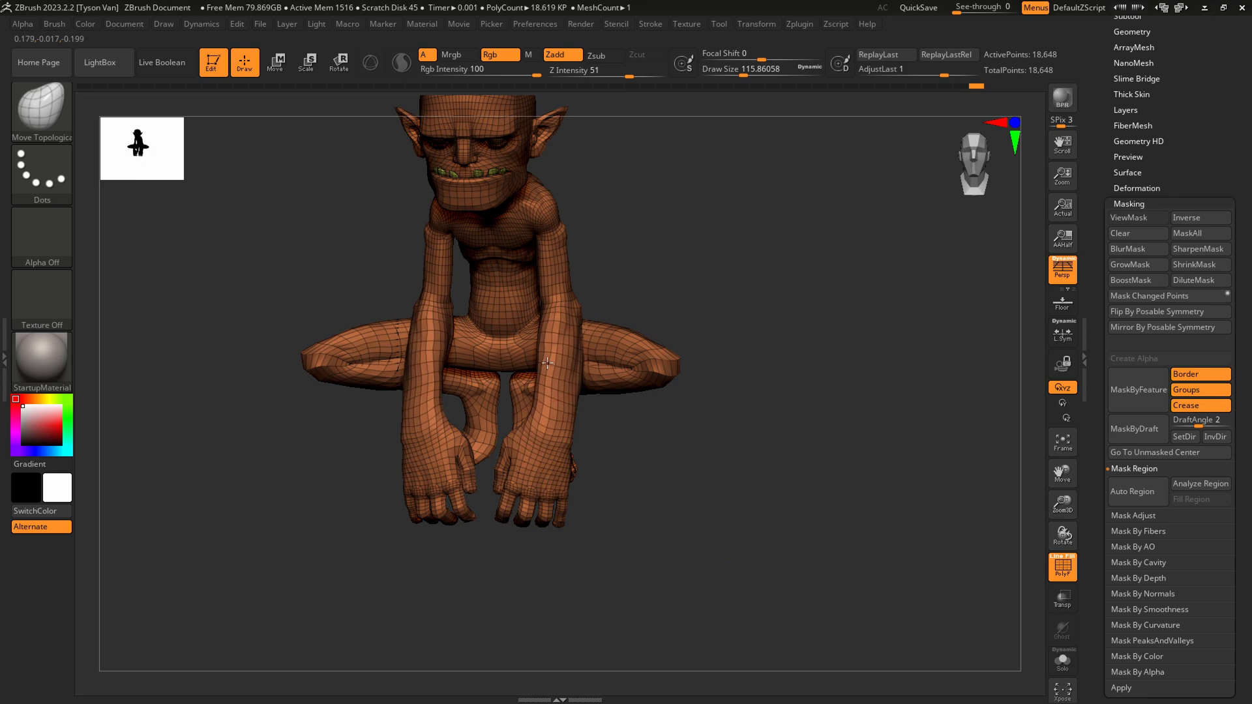
Adjust the forearms and elbows with Move Topological at draw sizes of about 54 and 116.
{"action": "mouse_move", "coordinate": [547, 362]}
{"action": "right_mouse_down"}
{"action": "mouse_move", "coordinate": [591, 394]}
{"action": "mouse_move", "coordinate": [558, 416]}
{"action": "right_mouse_up"}
{"action": "key", "text": "s"}
{"action": "left_click_drag", "start_coordinate": [547, 419], "coordinate": [547, 419]}
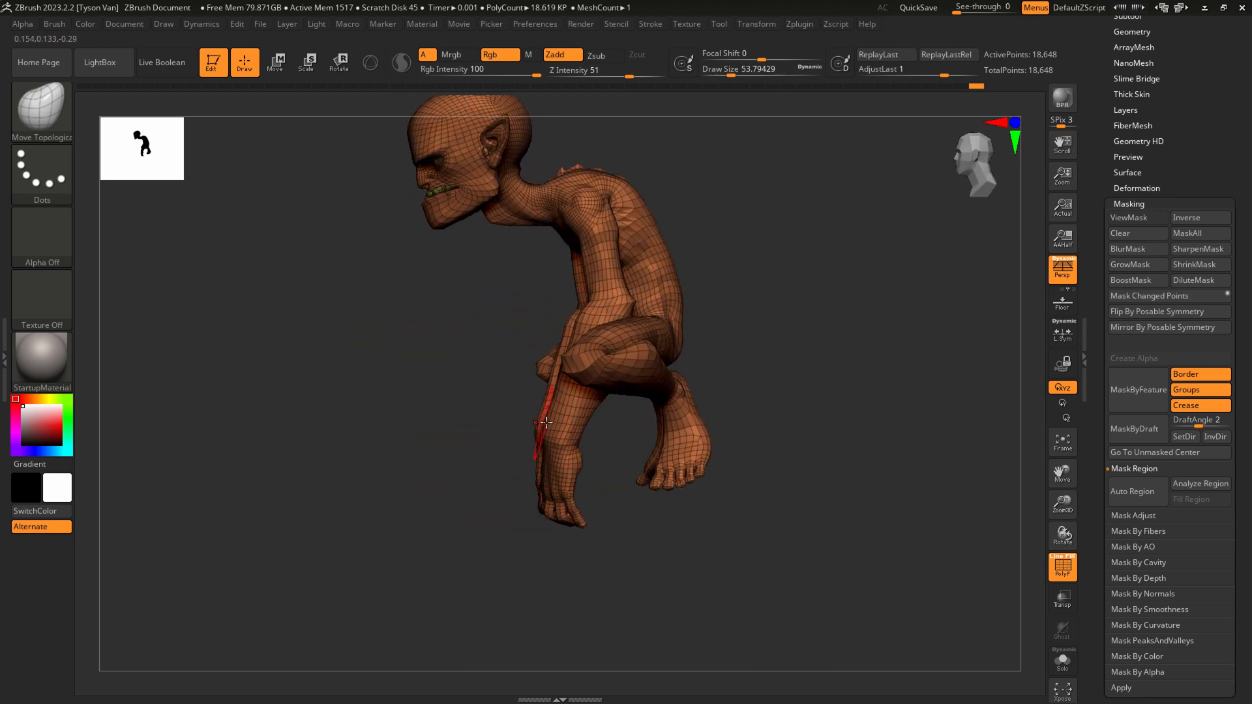
{"action": "mouse_move", "coordinate": [549, 421]}
{"action": "right_mouse_down"}
{"action": "mouse_move", "coordinate": [637, 437]}
{"action": "mouse_move", "coordinate": [592, 532]}
{"action": "mouse_move", "coordinate": [595, 394]}
{"action": "right_mouse_up"}
{"action": "key", "text": "s"}
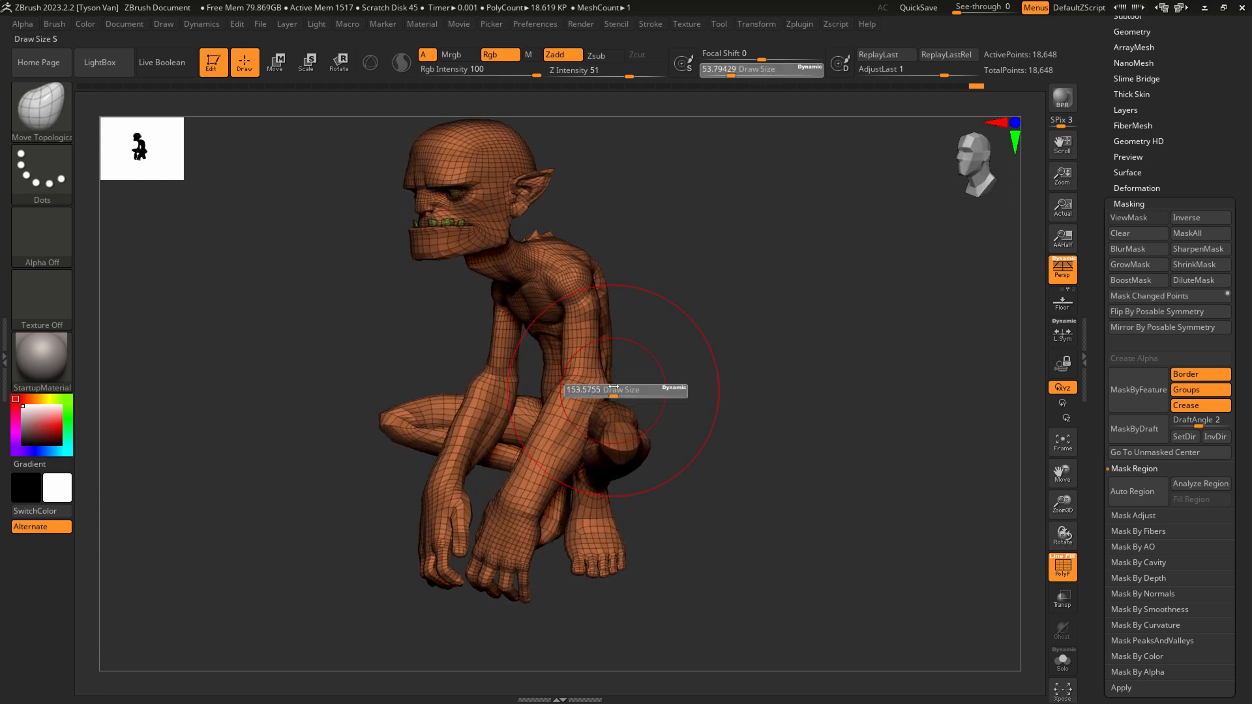
{"action": "left_click_drag", "start_coordinate": [613, 389], "coordinate": [578, 387]}
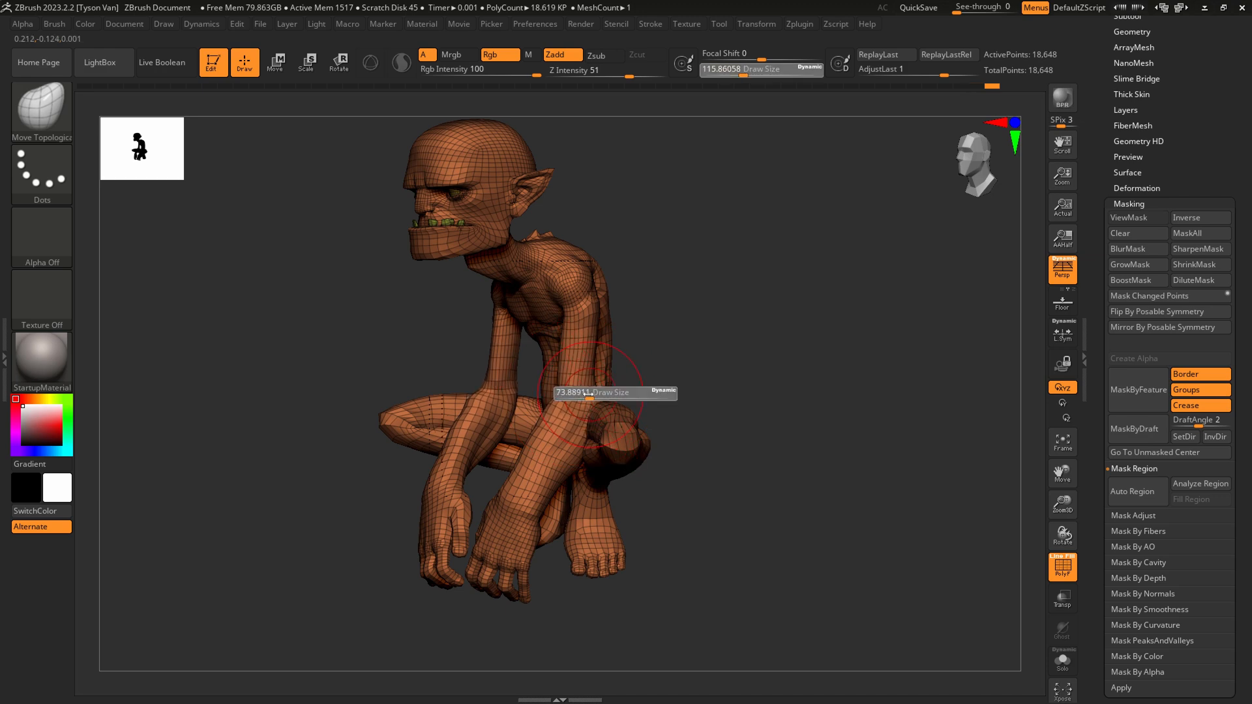
Refine the elbow and knee area with Move Topological at draw sizes of about 120 and 56.
{"action": "mouse_move", "coordinate": [592, 386]}
{"action": "right_mouse_down"}
{"action": "mouse_move", "coordinate": [591, 442]}
{"action": "mouse_move", "coordinate": [630, 457]}
{"action": "mouse_move", "coordinate": [597, 474]}
{"action": "mouse_move", "coordinate": [625, 471]}
{"action": "mouse_move", "coordinate": [672, 404]}
{"action": "mouse_move", "coordinate": [707, 392]}
{"action": "mouse_move", "coordinate": [660, 414]}
{"action": "right_mouse_up"}
{"action": "key", "text": "s"}
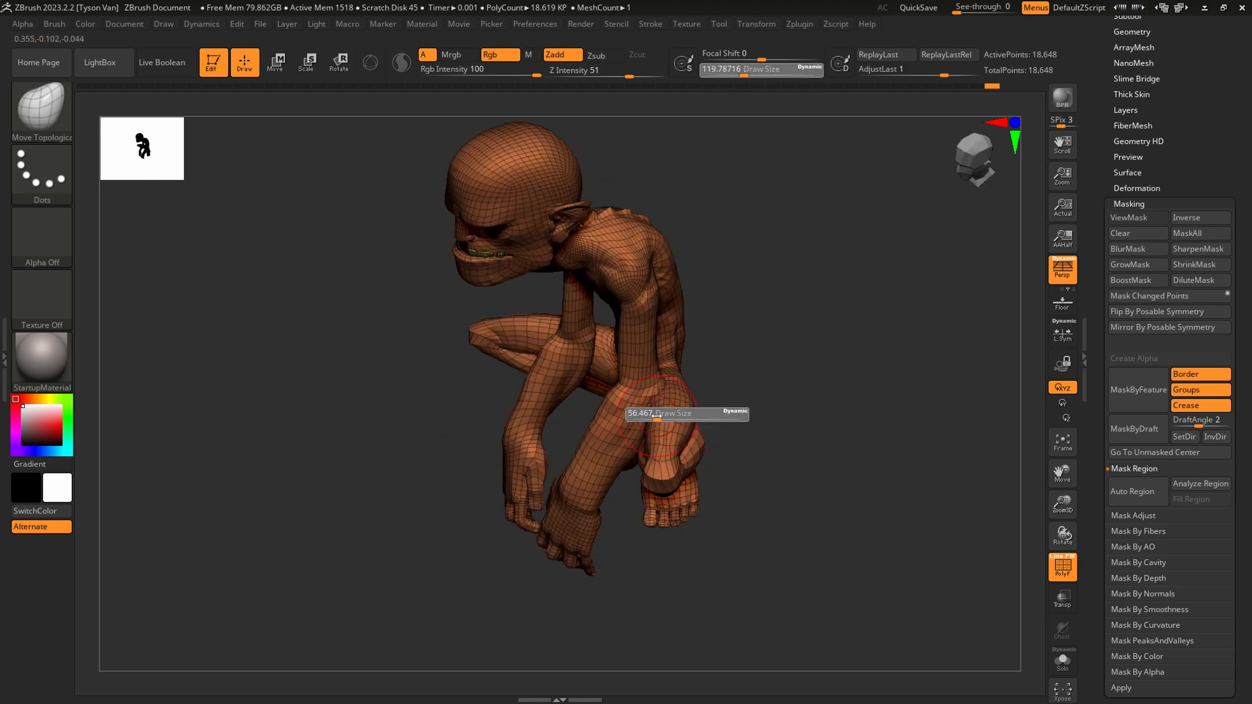
{"action": "left_click_drag", "start_coordinate": [659, 414], "coordinate": [646, 412]}
{"action": "right_click_drag", "start_coordinate": [660, 398], "coordinate": [608, 323]}
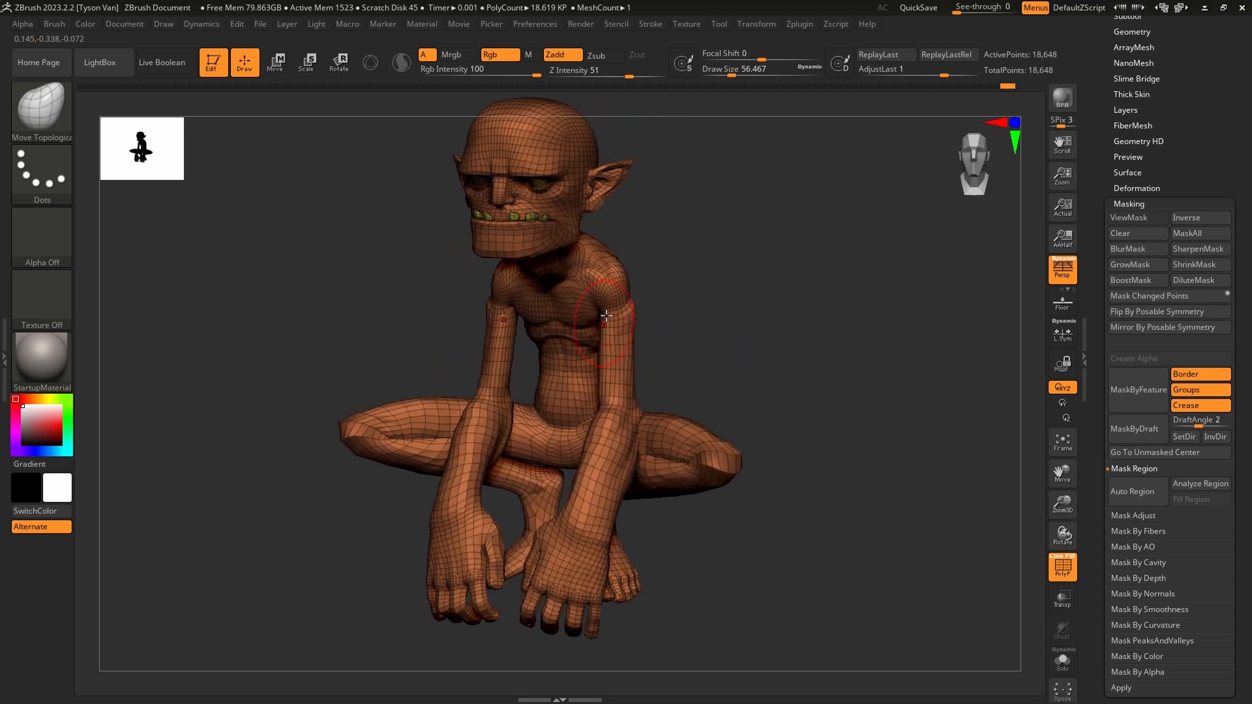
Reshape the shoulders and upper arms with Move Topological at draw sizes of about 124 and 71.
{"action": "key", "text": "s"}
{"action": "mouse_move", "coordinate": [625, 322]}
{"action": "left_mouse_down"}
{"action": "mouse_move", "coordinate": [638, 319]}
{"action": "mouse_move", "coordinate": [623, 308]}
{"action": "left_mouse_up"}
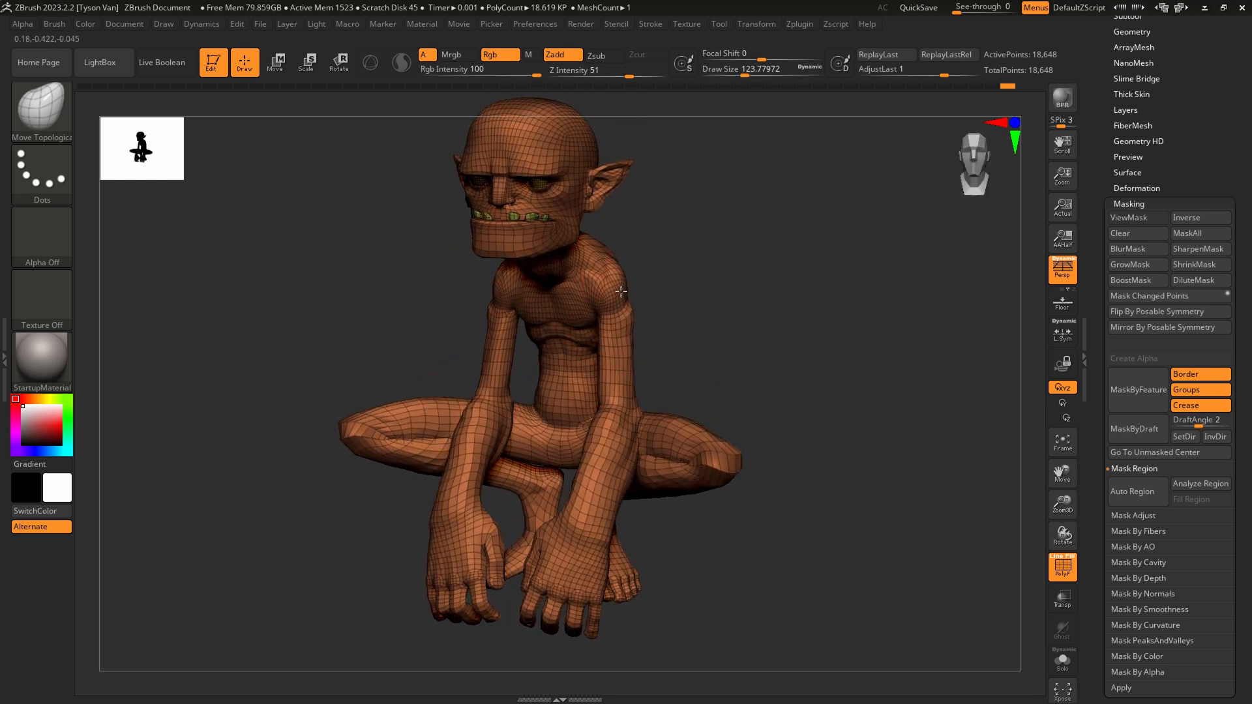
{"action": "key", "text": "s"}
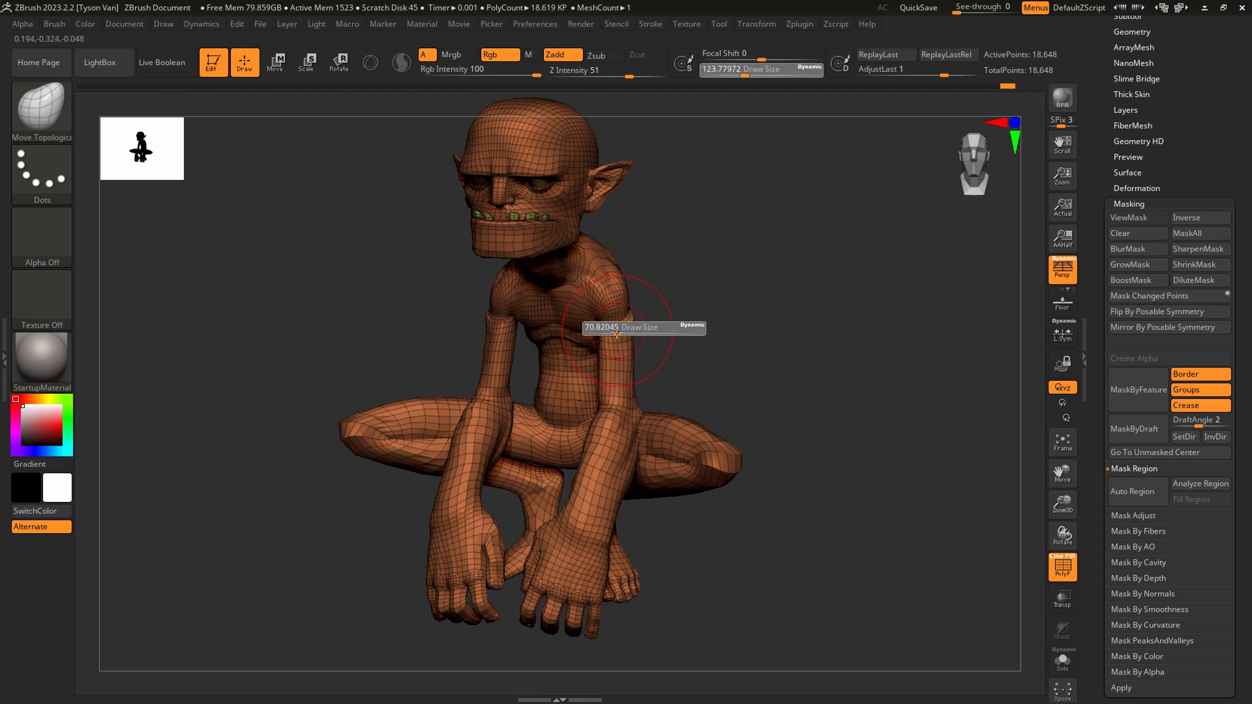
{"action": "left_click_drag", "start_coordinate": [626, 331], "coordinate": [606, 331]}
{"action": "right_click_drag", "start_coordinate": [620, 344], "coordinate": [597, 339]}
{"action": "left_click_drag", "start_coordinate": [622, 331], "coordinate": [617, 330]}
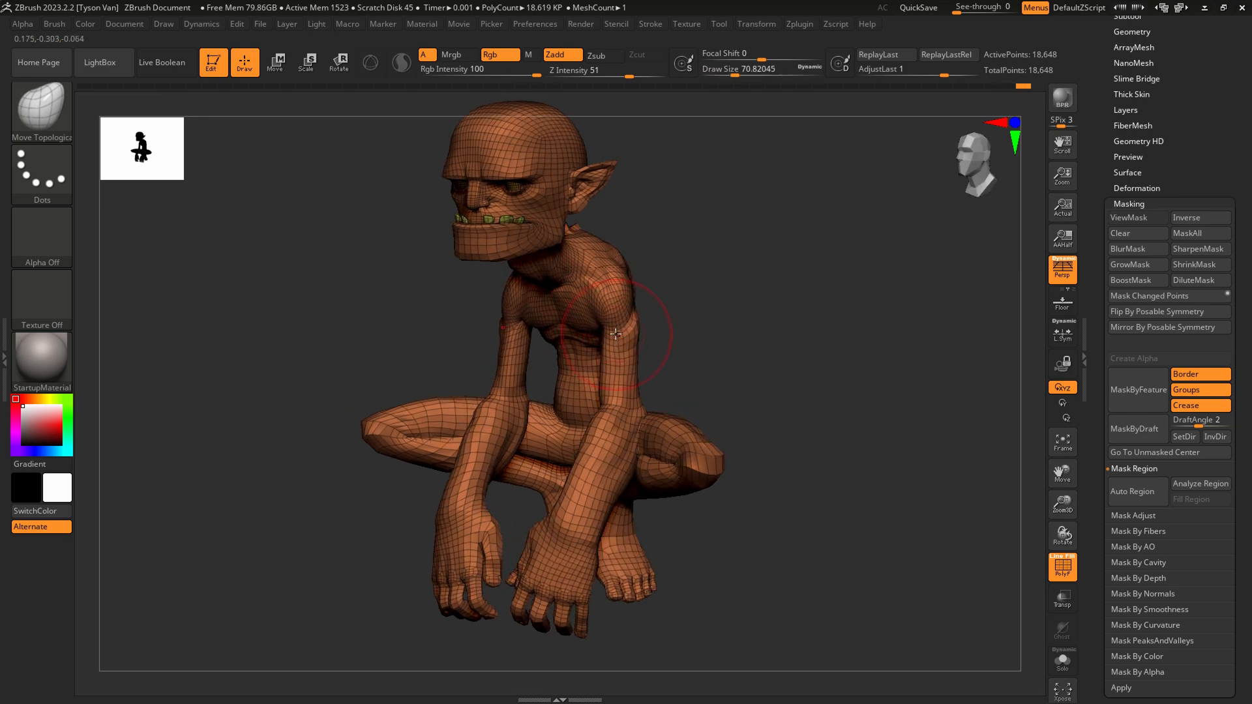
Adjust the shoulder and chest area with Move Topological at draw sizes of about 44 and 71.
{"action": "right_click_drag", "start_coordinate": [618, 330], "coordinate": [645, 325]}
{"action": "key", "text": "s"}
{"action": "left_click_drag", "start_coordinate": [608, 321], "coordinate": [599, 320]}
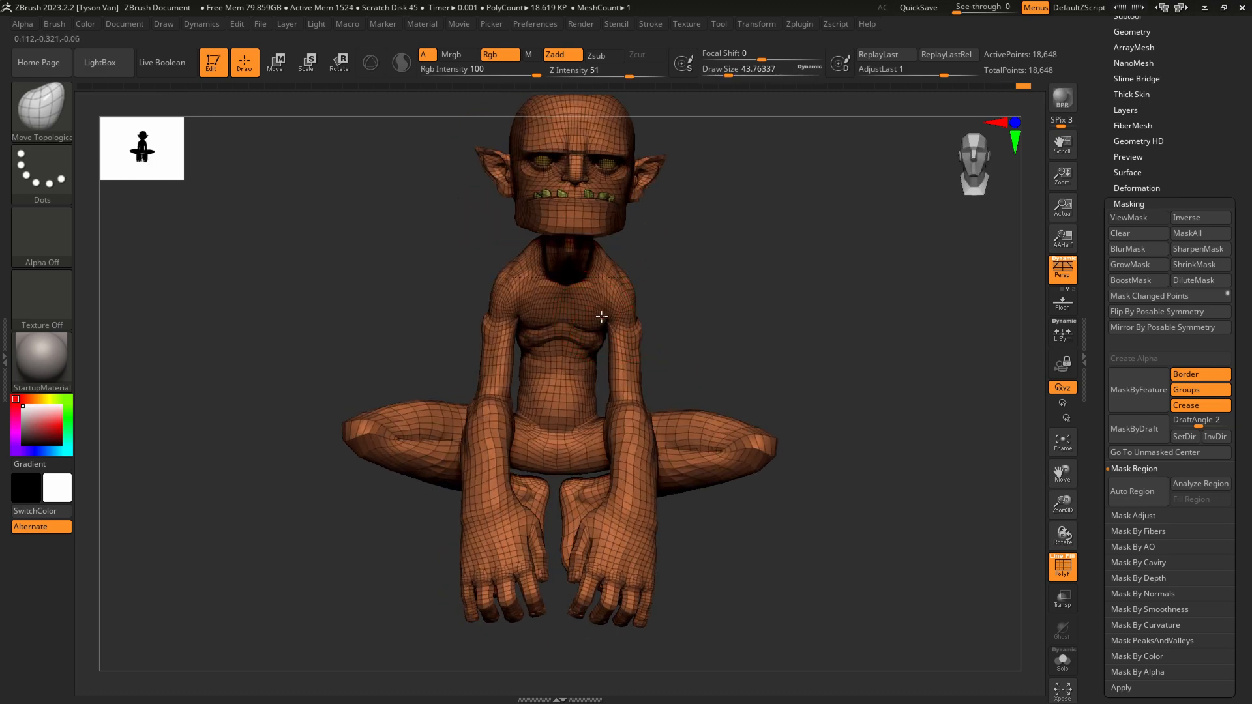
{"action": "mouse_move", "coordinate": [601, 318]}
{"action": "right_mouse_down"}
{"action": "mouse_move", "coordinate": [585, 320]}
{"action": "mouse_move", "coordinate": [574, 297]}
{"action": "right_mouse_up"}
{"action": "key", "text": "s"}
{"action": "left_click_drag", "start_coordinate": [574, 293], "coordinate": [580, 292]}
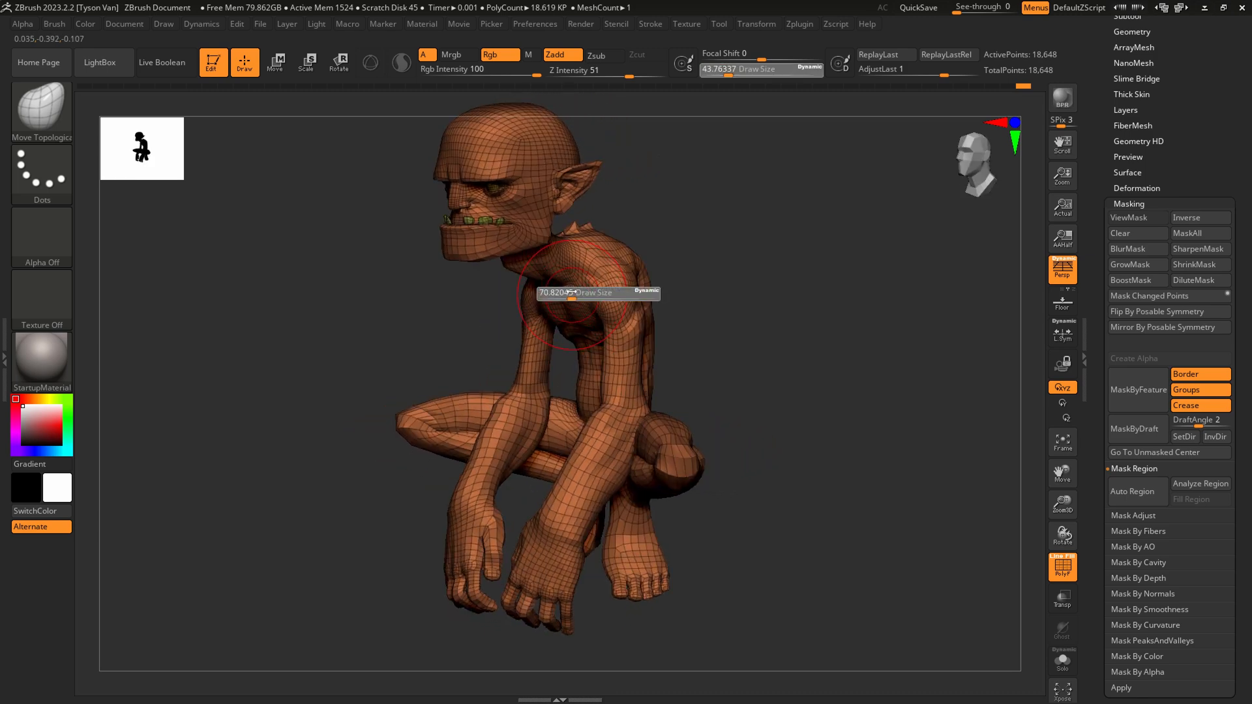
Reshape the curve of the back with Move Topological at draw sizes of about 124 and 94.
{"action": "right_click_drag", "start_coordinate": [579, 292], "coordinate": [566, 281]}
{"action": "right_click_drag", "start_coordinate": [656, 316], "coordinate": [649, 317]}
{"action": "key", "text": "s"}
{"action": "left_click_drag", "start_coordinate": [649, 317], "coordinate": [696, 322]}
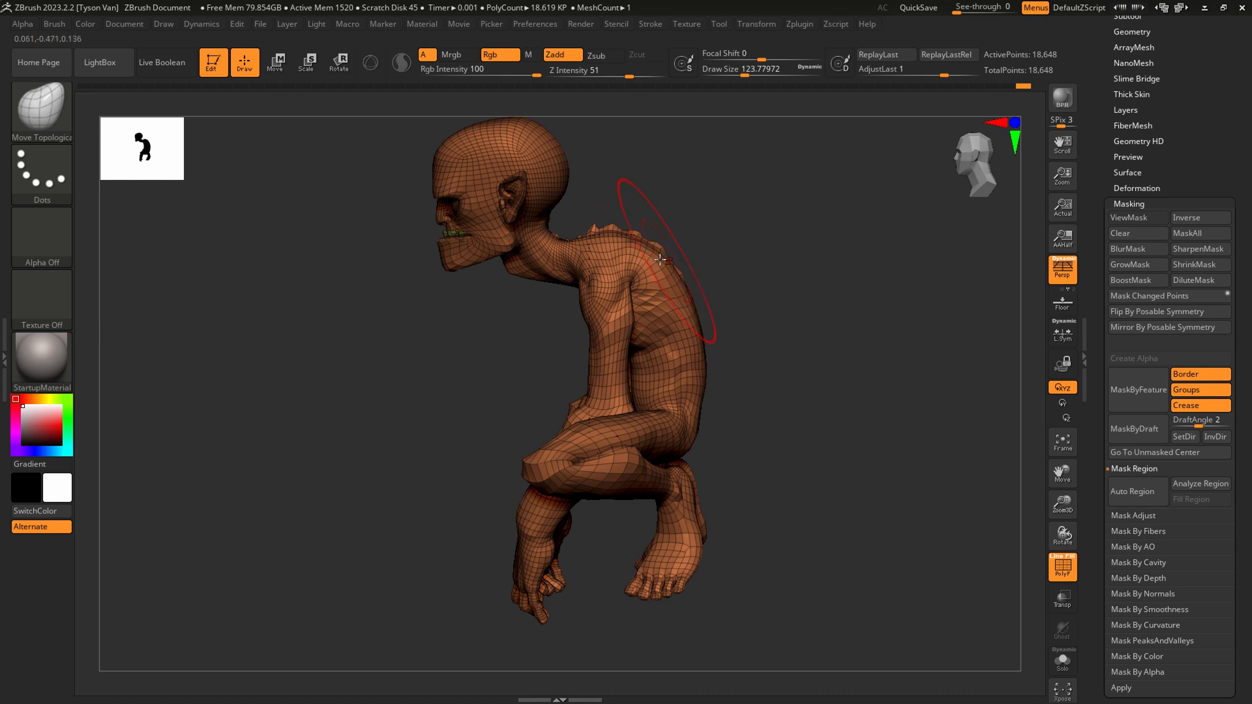
{"action": "left_click_drag", "start_coordinate": [661, 260], "coordinate": [648, 256]}
{"action": "mouse_move", "coordinate": [696, 321]}
{"action": "right_mouse_down"}
{"action": "mouse_move", "coordinate": [700, 366]}
{"action": "mouse_move", "coordinate": [707, 355]}
{"action": "right_mouse_up"}
{"action": "key", "text": "s"}
{"action": "left_click_drag", "start_coordinate": [708, 337], "coordinate": [699, 338]}
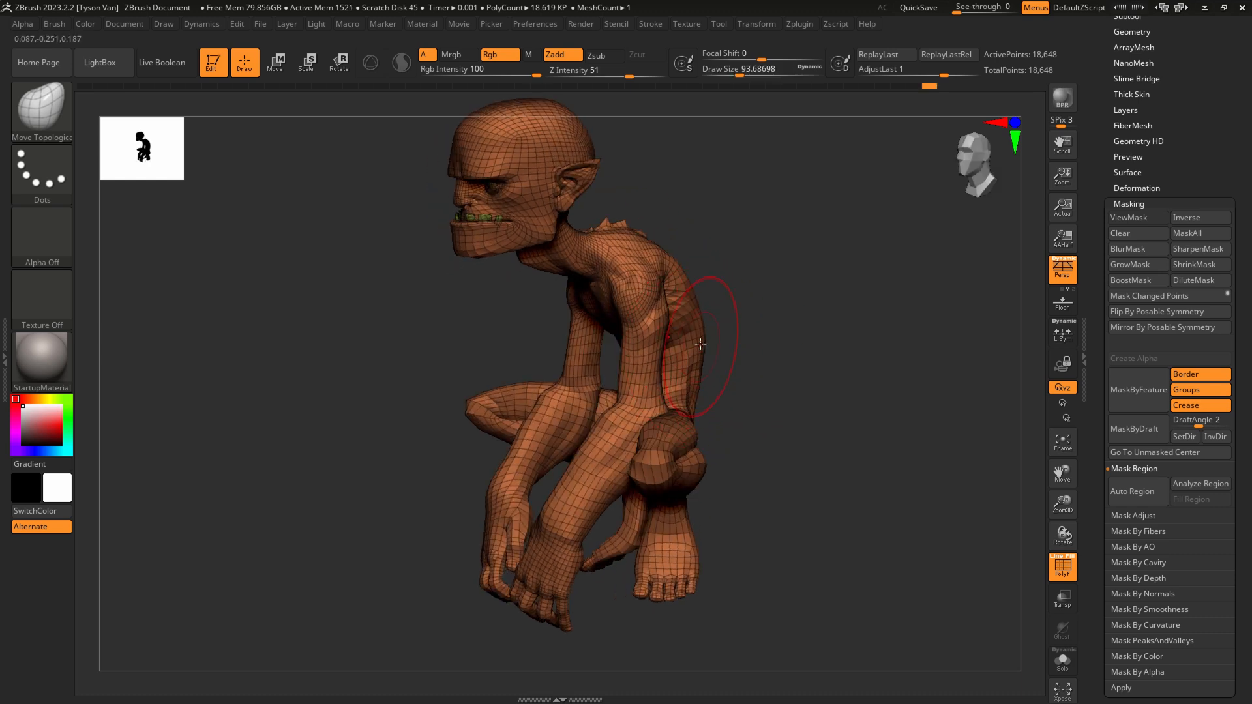
Reshape the folded knee and thigh with Move Topological at draw sizes of about 56 and 29.
{"action": "right_click_drag", "start_coordinate": [707, 350], "coordinate": [612, 378]}
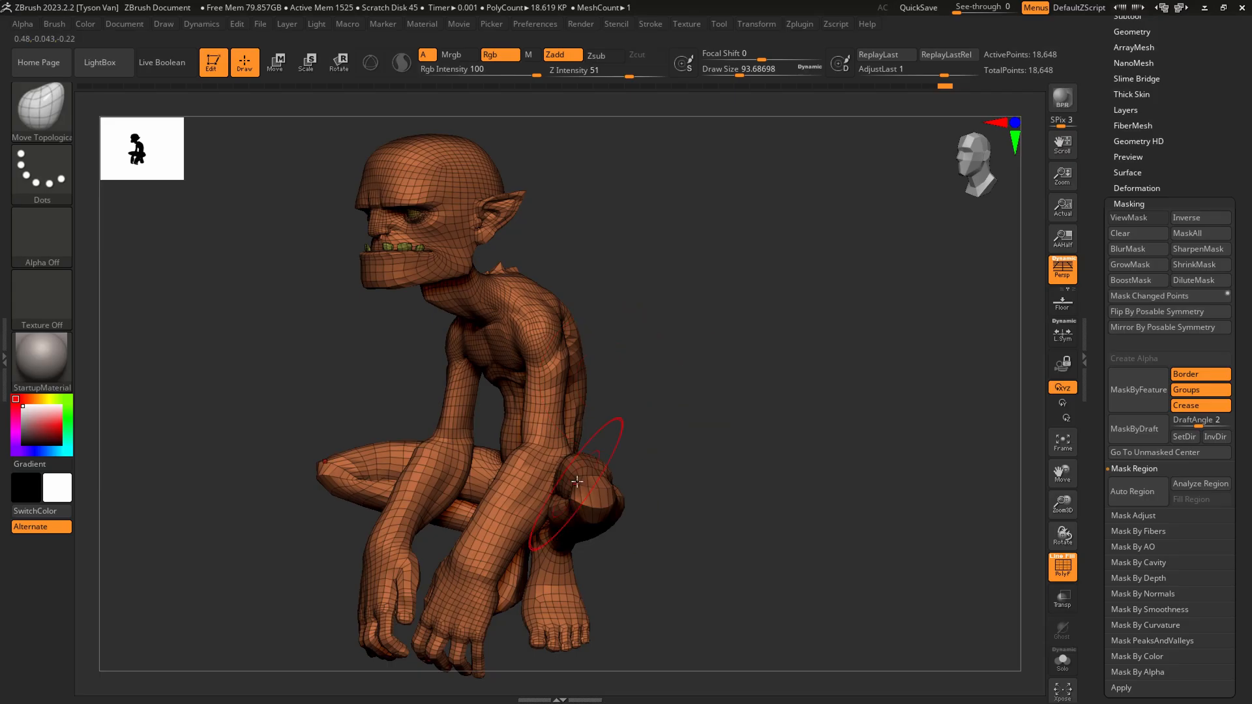
{"action": "mouse_move", "coordinate": [577, 505]}
{"action": "right_mouse_down"}
{"action": "mouse_move", "coordinate": [628, 524]}
{"action": "mouse_move", "coordinate": [616, 484]}
{"action": "mouse_move", "coordinate": [613, 553]}
{"action": "mouse_move", "coordinate": [566, 531]}
{"action": "right_mouse_up"}
{"action": "mouse_move", "coordinate": [560, 483]}
{"action": "left_mouse_down"}
{"action": "mouse_move", "coordinate": [576, 471]}
{"action": "mouse_move", "coordinate": [566, 484]}
{"action": "left_mouse_up"}
{"action": "key", "text": "s"}
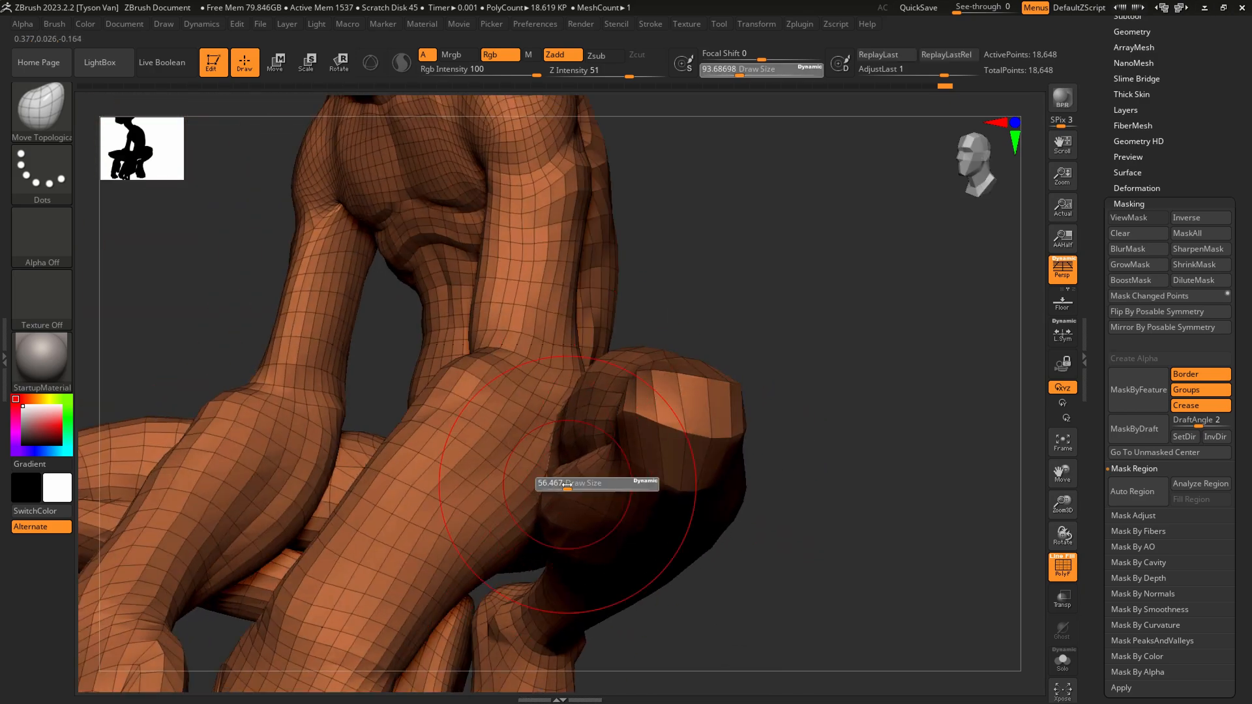
{"action": "mouse_move", "coordinate": [615, 473]}
{"action": "right_mouse_down"}
{"action": "mouse_move", "coordinate": [613, 532]}
{"action": "mouse_move", "coordinate": [621, 483]}
{"action": "mouse_move", "coordinate": [636, 481]}
{"action": "right_mouse_up"}
{"action": "key", "text": "f"}
{"action": "key", "text": "s"}
{"action": "left_click_drag", "start_coordinate": [637, 481], "coordinate": [629, 480]}
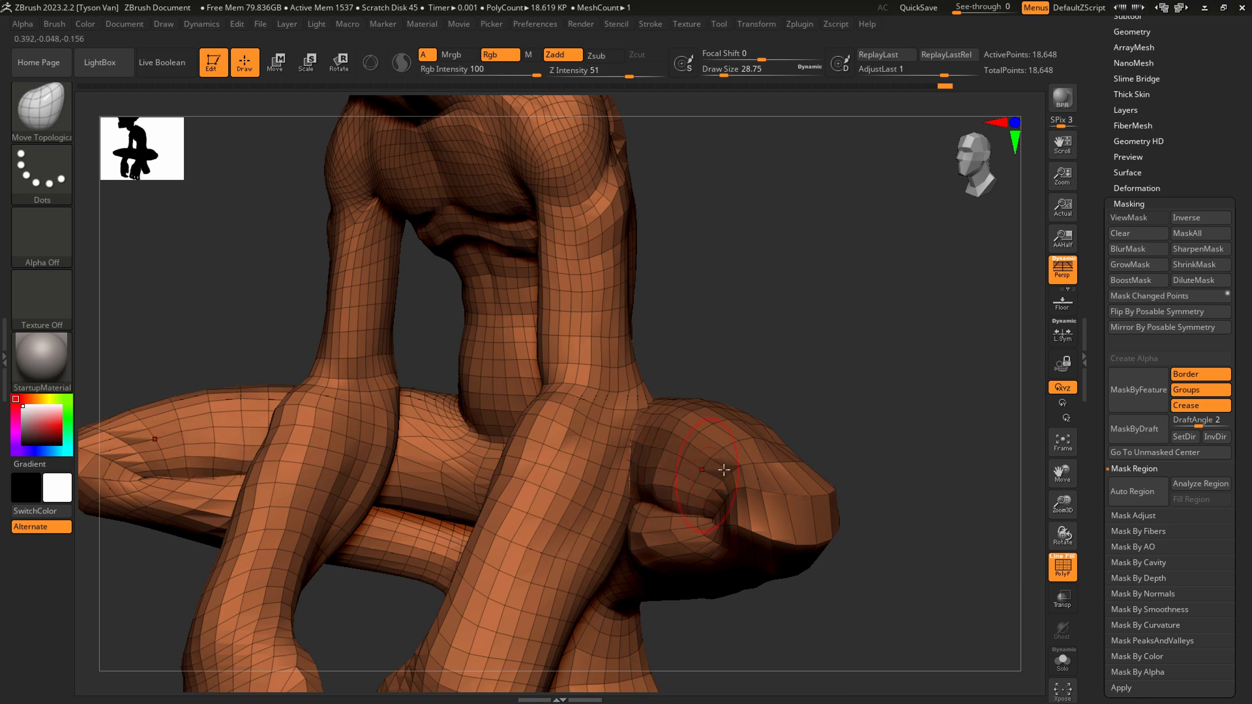
{"action": "key", "text": "s"}
{"action": "mouse_move", "coordinate": [596, 425]}
{"action": "left_mouse_down"}
{"action": "mouse_move", "coordinate": [624, 425]}
{"action": "mouse_move", "coordinate": [608, 420]}
{"action": "left_mouse_up"}
Refine the elbows and upper forearms with Move Topological and Smooth, using a draw size of about 31.
{"action": "mouse_move", "coordinate": [635, 422]}
{"action": "right_mouse_down"}
{"action": "mouse_move", "coordinate": [600, 433]}
{"action": "mouse_move", "coordinate": [612, 428]}
{"action": "right_mouse_up"}
{"action": "left_click_drag", "start_coordinate": [654, 390], "coordinate": [629, 391]}
{"action": "key", "text": "s"}
{"action": "key", "text": "s"}
{"action": "mouse_move", "coordinate": [493, 451]}
{"action": "left_mouse_down"}
{"action": "mouse_move", "coordinate": [530, 419]}
{"action": "mouse_move", "coordinate": [546, 429]}
{"action": "left_mouse_up"}
{"action": "key", "text": "s"}
{"action": "right_click_drag", "start_coordinate": [546, 429], "coordinate": [659, 430]}
{"action": "right_click_drag", "start_coordinate": [532, 478], "coordinate": [507, 467], "text": "alt"}
{"action": "key", "text": "s"}
{"action": "left_click_drag", "start_coordinate": [506, 466], "coordinate": [494, 465]}
{"action": "left_click_drag", "start_coordinate": [503, 462], "coordinate": [509, 459], "text": "shift"}
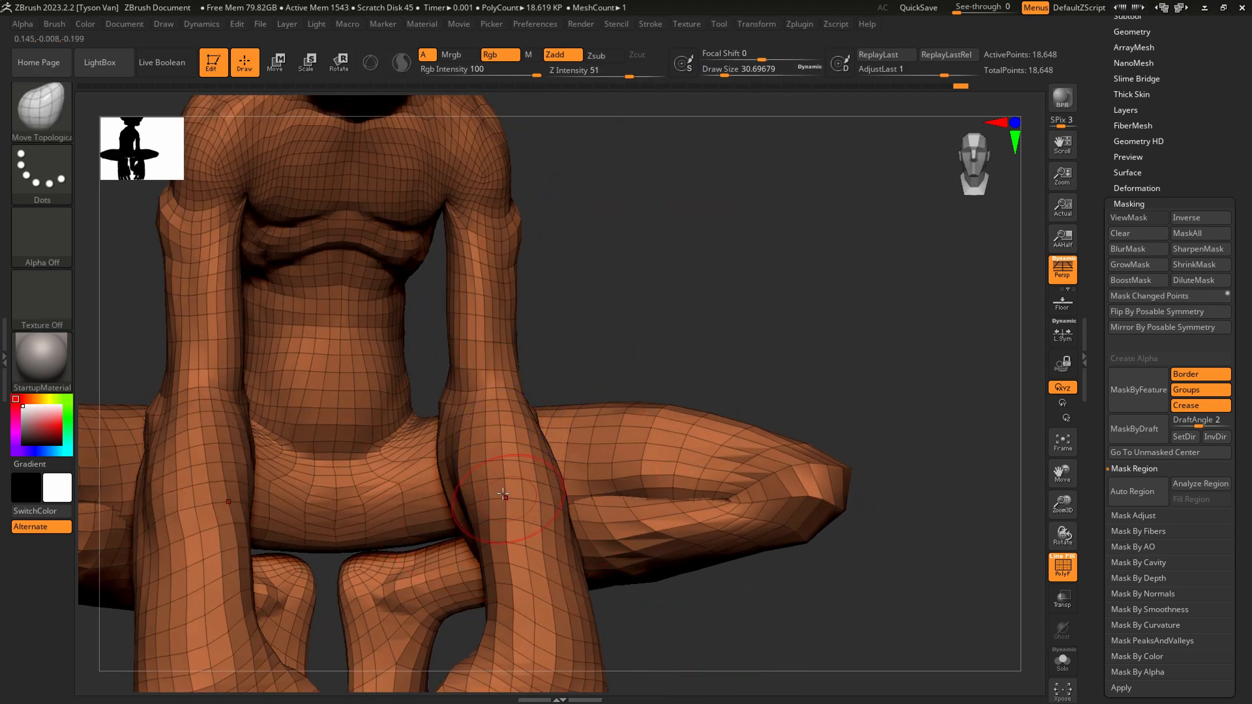
Shape the forearms just below the elbows with Move Topological at a draw size of about 62.
{"action": "right_click_drag", "start_coordinate": [507, 420], "coordinate": [450, 458]}
{"action": "key", "text": "s"}
{"action": "left_click_drag", "start_coordinate": [428, 455], "coordinate": [439, 457]}
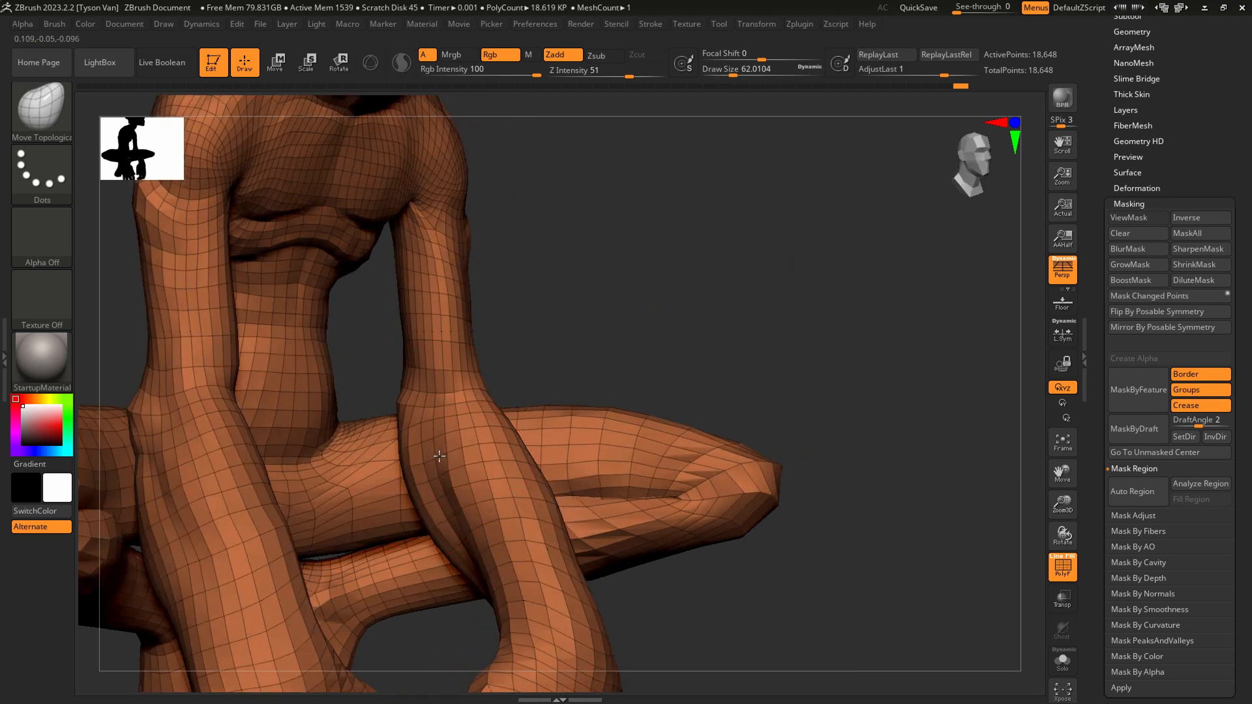
{"action": "right_click_drag", "start_coordinate": [474, 519], "coordinate": [417, 515]}
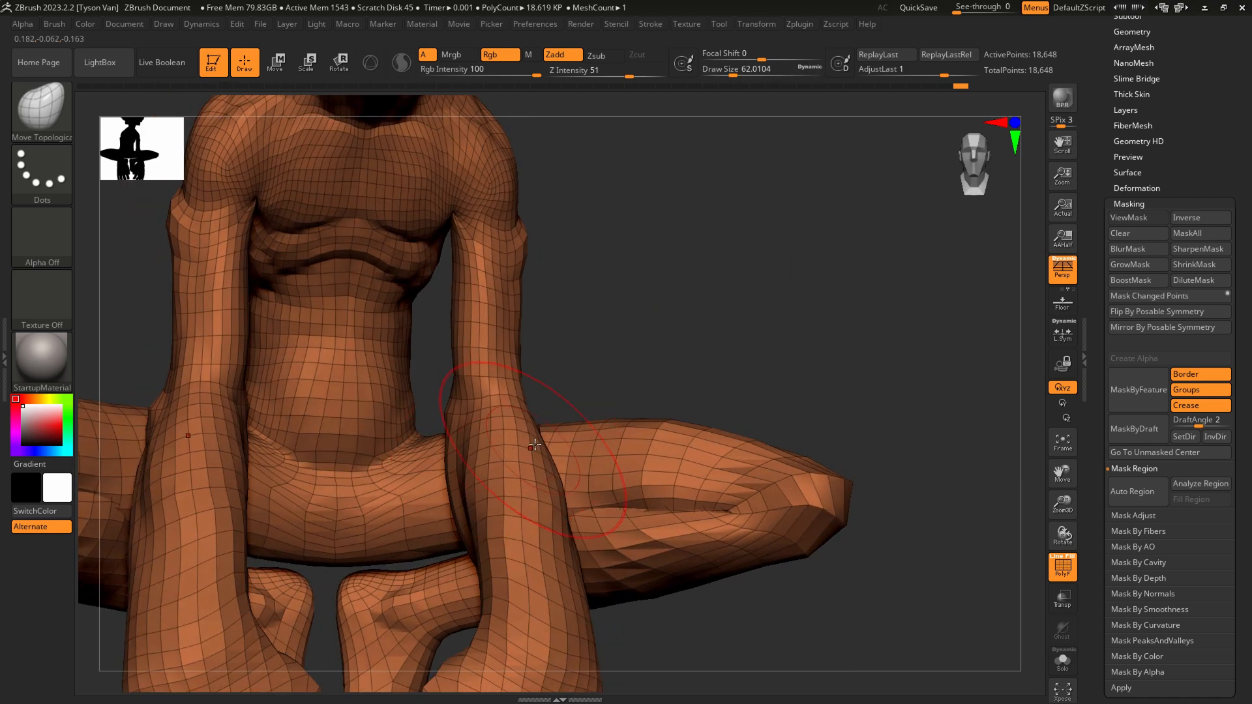
{"action": "left_click_drag", "start_coordinate": [530, 437], "coordinate": [520, 427]}
{"action": "mouse_move", "coordinate": [520, 427]}
{"action": "right_mouse_down", "text": "ctrl"}
{"action": "mouse_move", "coordinate": [403, 459]}
{"action": "mouse_move", "coordinate": [517, 517]}
{"action": "mouse_move", "coordinate": [457, 499]}
{"action": "mouse_move", "coordinate": [489, 263]}
{"action": "right_mouse_up", "text": "ctrl"}
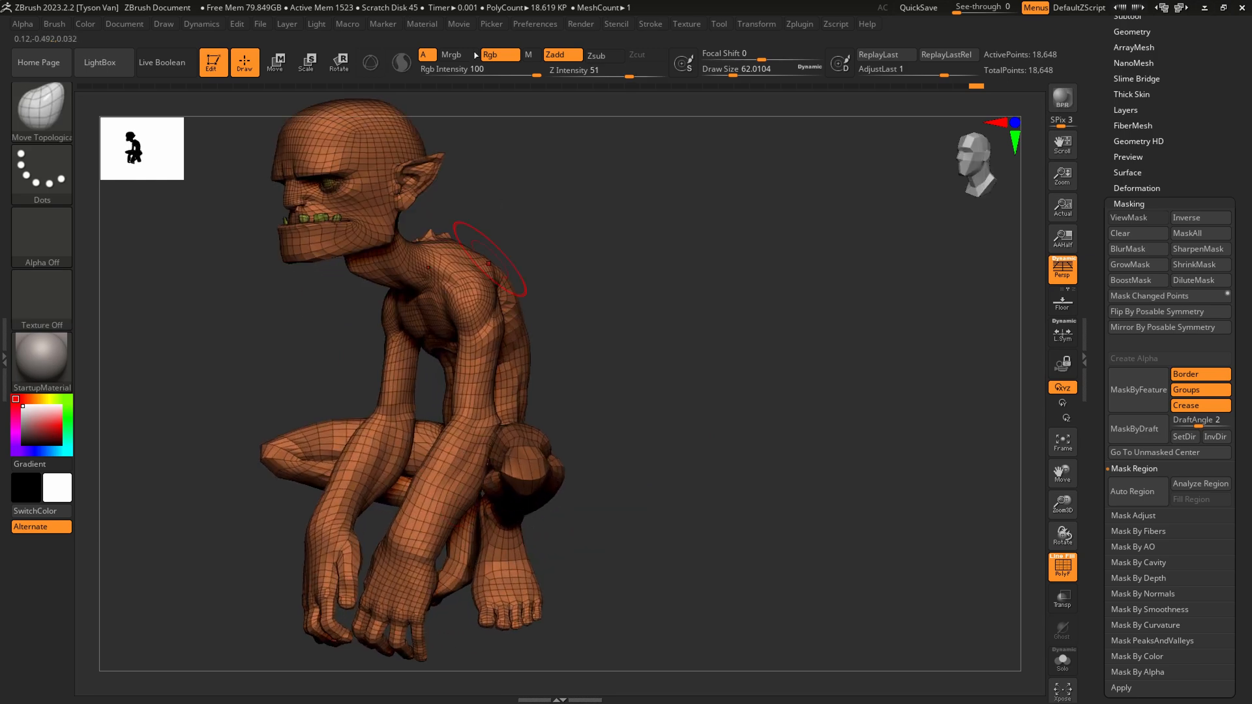
Mask everything except the forearms and hands and rotate them at the elbows with a Transpose line.
{"action": "left_click", "coordinate": [338, 62]}
{"action": "left_click_drag", "start_coordinate": [481, 417], "coordinate": [395, 588], "text": "ctrl"}
{"action": "left_click", "coordinate": [461, 484], "text": "ctrl"}
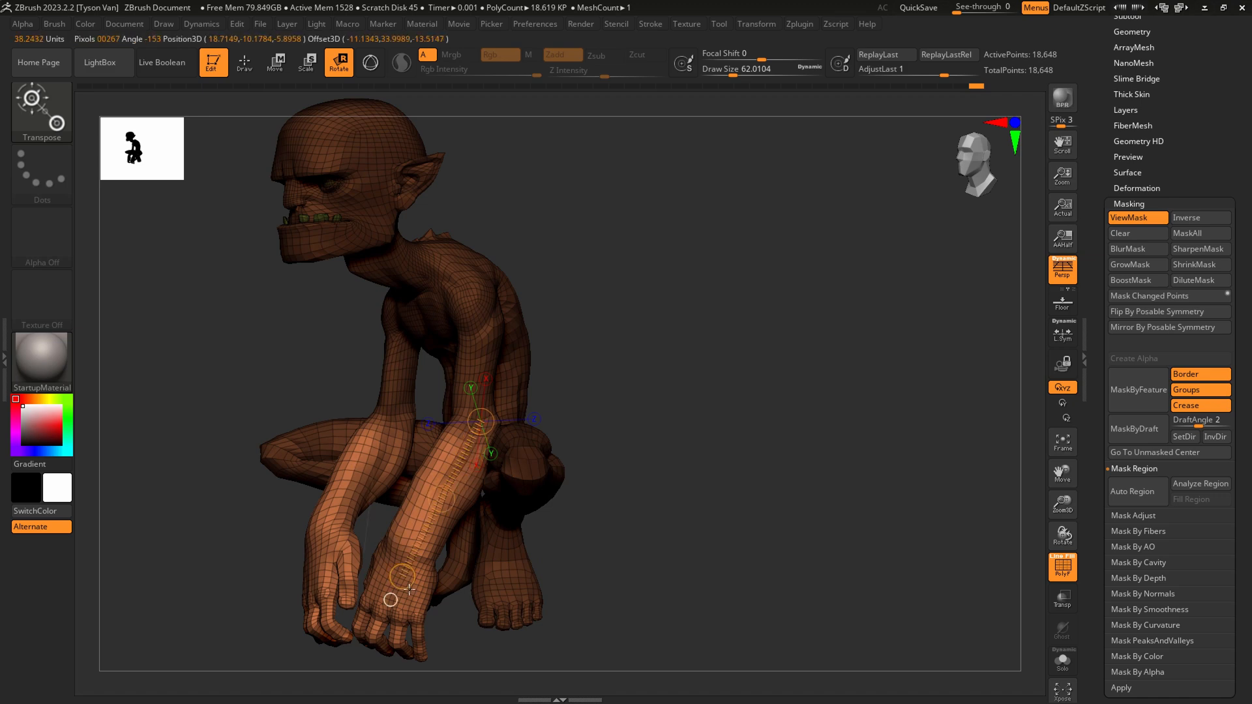
{"action": "right_click_drag", "start_coordinate": [458, 563], "coordinate": [478, 564]}
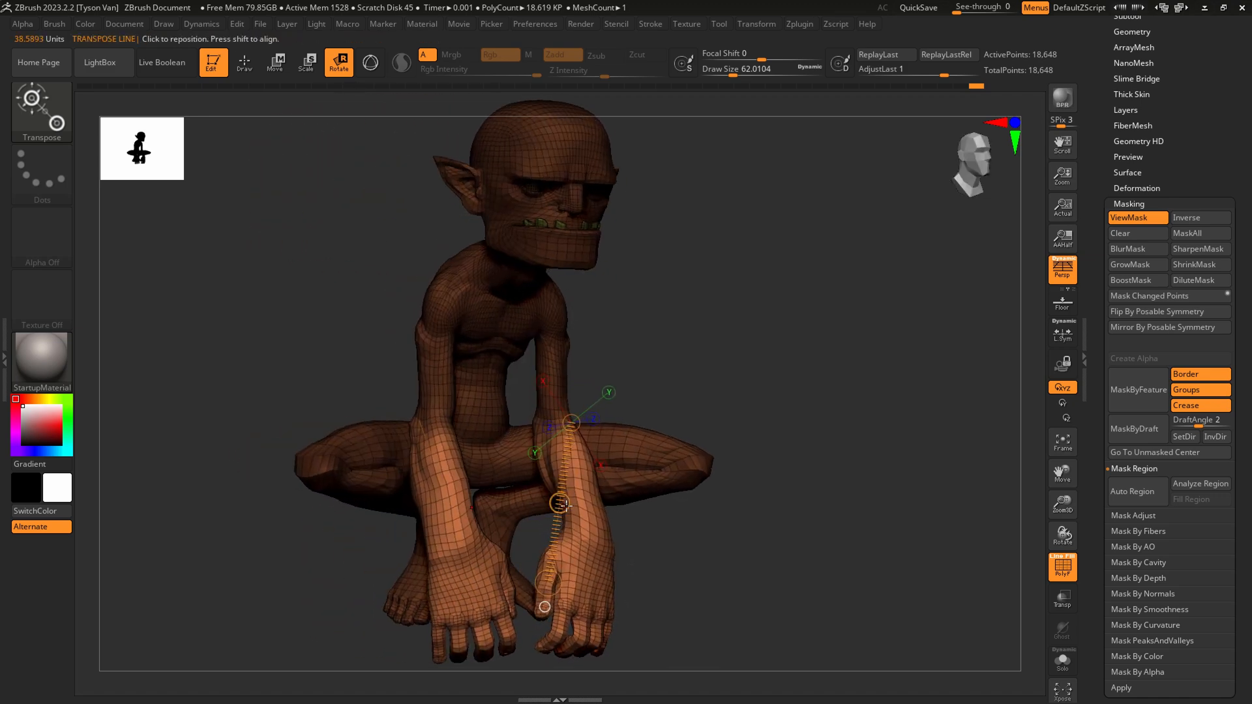
{"action": "left_click_drag", "start_coordinate": [525, 568], "coordinate": [657, 603], "text": "shift"}
{"action": "mouse_move", "coordinate": [657, 603]}
{"action": "right_mouse_down"}
{"action": "mouse_move", "coordinate": [721, 601]}
{"action": "mouse_move", "coordinate": [660, 499]}
{"action": "mouse_move", "coordinate": [717, 515]}
{"action": "right_mouse_up"}
Clear the mask and refine the shoulders with Move Topological at a draw size of about 29.
{"action": "key", "text": "q"}
{"action": "scroll", "coordinate": [631, 468], "scroll_direction": "up", "scroll_amount": 2}
{"action": "right_click_drag", "start_coordinate": [631, 468], "coordinate": [636, 391]}
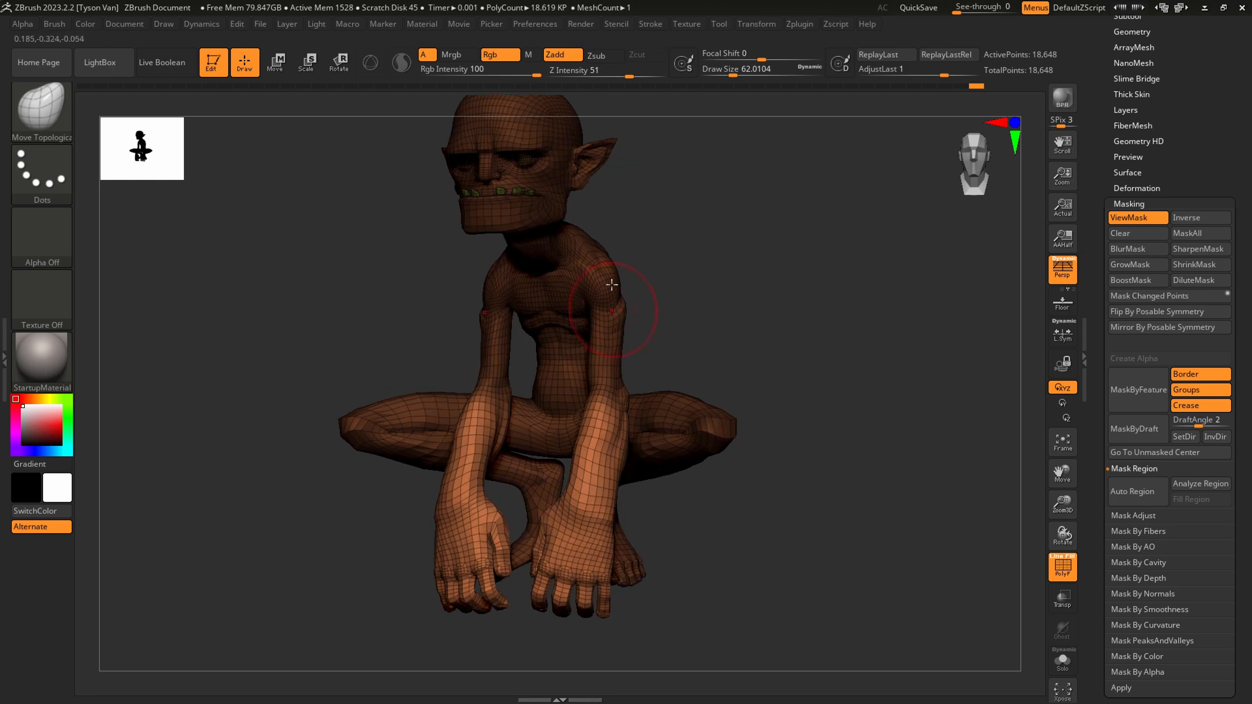
{"action": "scroll", "coordinate": [637, 386], "scroll_direction": "up", "scroll_amount": 5}
{"action": "key", "text": "ctrl+h"}
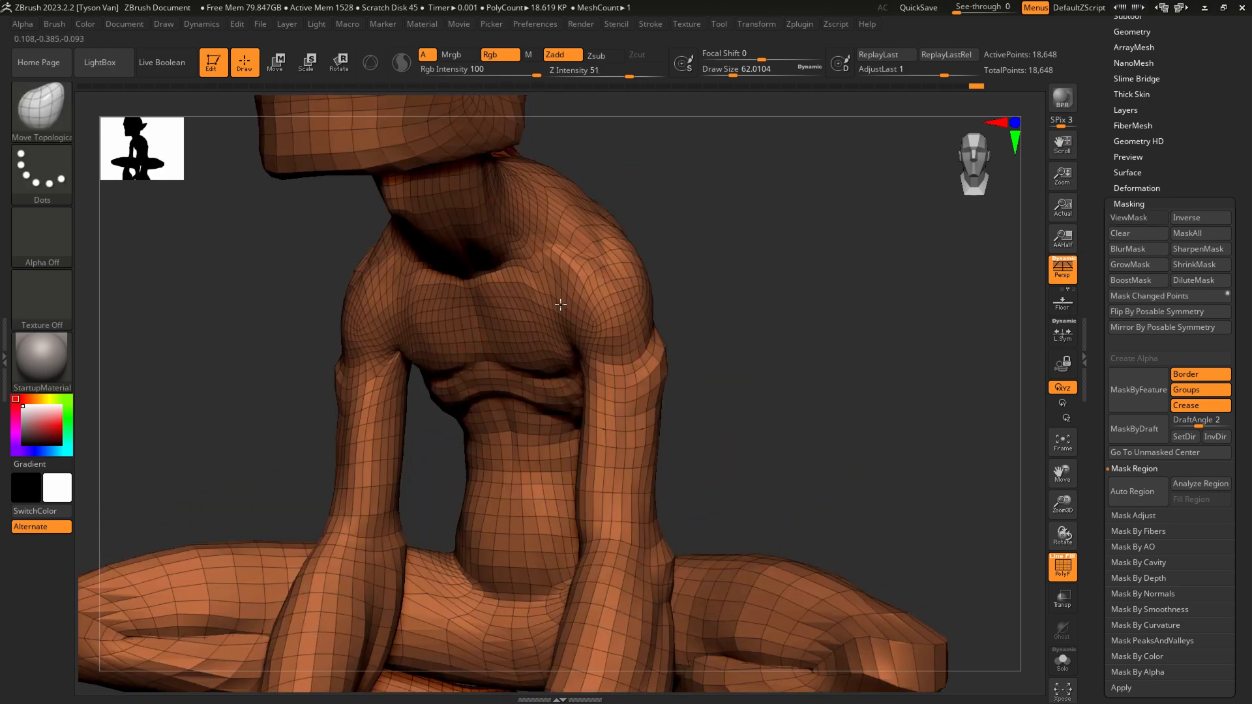
{"action": "key", "text": "s"}
{"action": "left_click", "coordinate": [572, 305]}
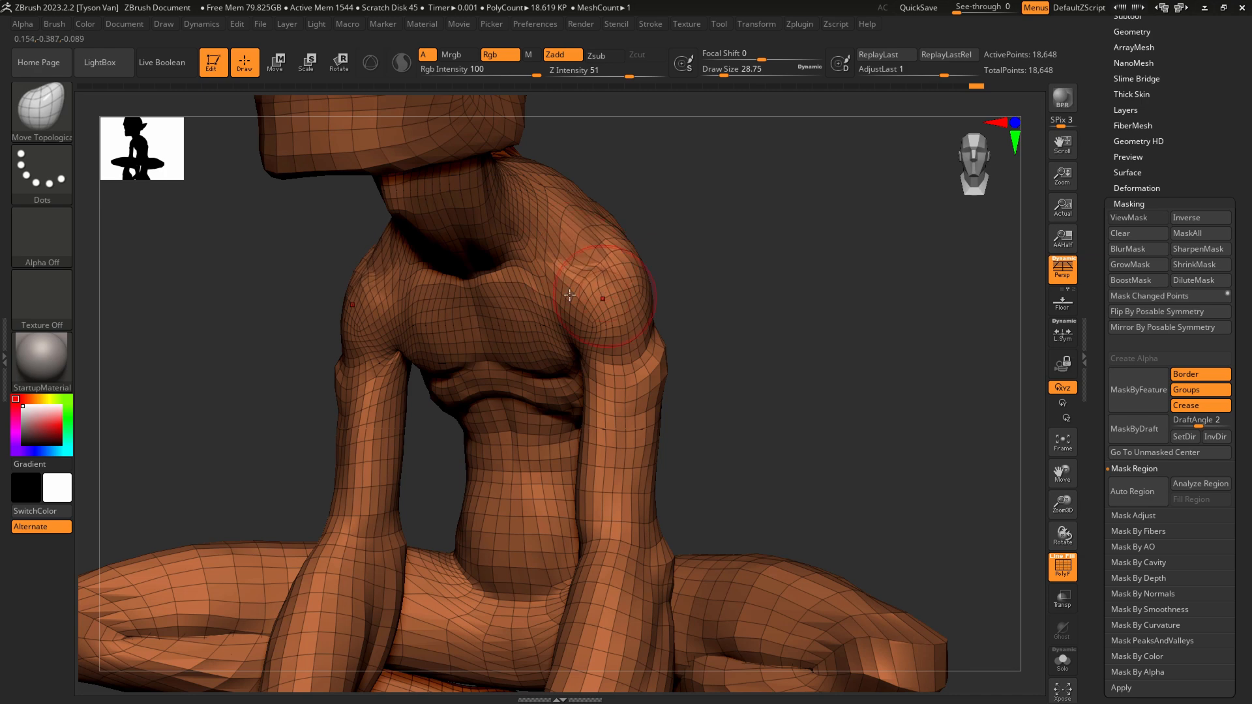
Mask the whole body except the toes with the Transpose topological mask.
{"action": "scroll", "coordinate": [570, 295], "scroll_direction": "down", "scroll_amount": 5}
{"action": "right_click_drag", "start_coordinate": [570, 295], "coordinate": [634, 468]}
{"action": "scroll", "coordinate": [593, 326], "scroll_direction": "up", "scroll_amount": 3}
{"action": "scroll", "coordinate": [713, 644], "scroll_direction": "up", "scroll_amount": 5}
{"action": "left_click", "coordinate": [341, 65]}
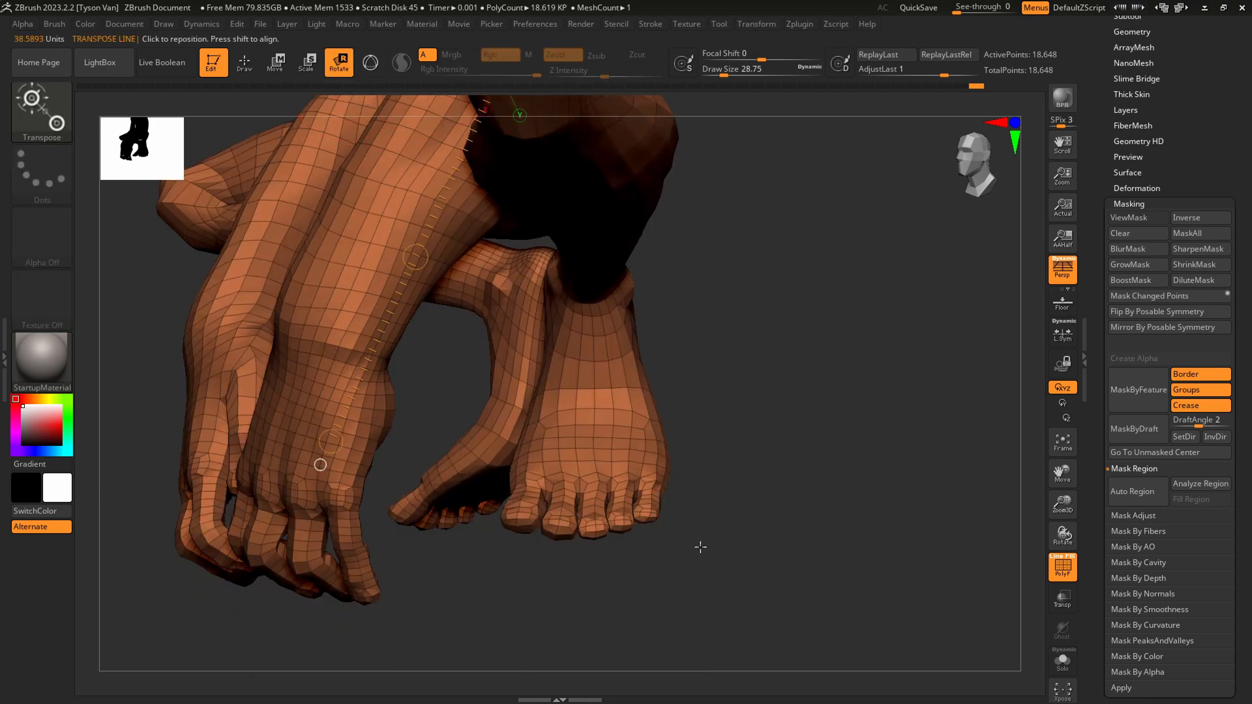
{"action": "mouse_move", "coordinate": [699, 545]}
{"action": "right_mouse_down", "text": "ctrl"}
{"action": "mouse_move", "coordinate": [679, 506]}
{"action": "mouse_move", "coordinate": [632, 477]}
{"action": "right_mouse_up", "text": "ctrl"}
{"action": "mouse_move", "coordinate": [632, 477]}
{"action": "left_mouse_down", "text": "ctrl"}
{"action": "mouse_move", "coordinate": [675, 515]}
{"action": "mouse_move", "coordinate": [687, 617]}
{"action": "mouse_move", "coordinate": [642, 495]}
{"action": "left_mouse_up", "text": "ctrl"}
{"action": "right_click_drag", "start_coordinate": [641, 504], "coordinate": [671, 497]}
{"action": "left_click", "coordinate": [626, 615], "text": "ctrl"}
{"action": "right_click_drag", "start_coordinate": [626, 615], "coordinate": [829, 472]}
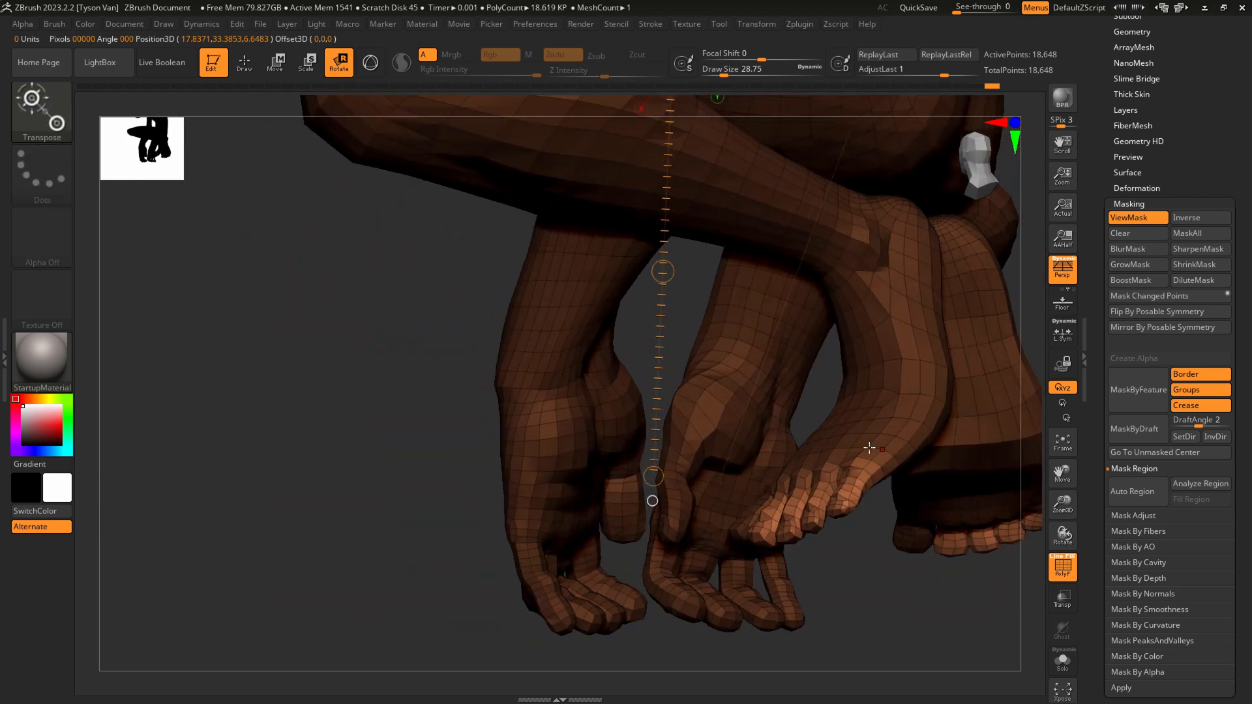
Bend the toes with a Transpose rotation and clear the mask.
{"action": "left_click_drag", "start_coordinate": [829, 472], "coordinate": [774, 519]}
{"action": "right_click_drag", "start_coordinate": [828, 555], "coordinate": [903, 575]}
{"action": "left_click_drag", "start_coordinate": [803, 546], "coordinate": [820, 527]}
{"action": "right_click_drag", "start_coordinate": [885, 559], "coordinate": [841, 600]}
{"action": "key", "text": "ctrl+h"}
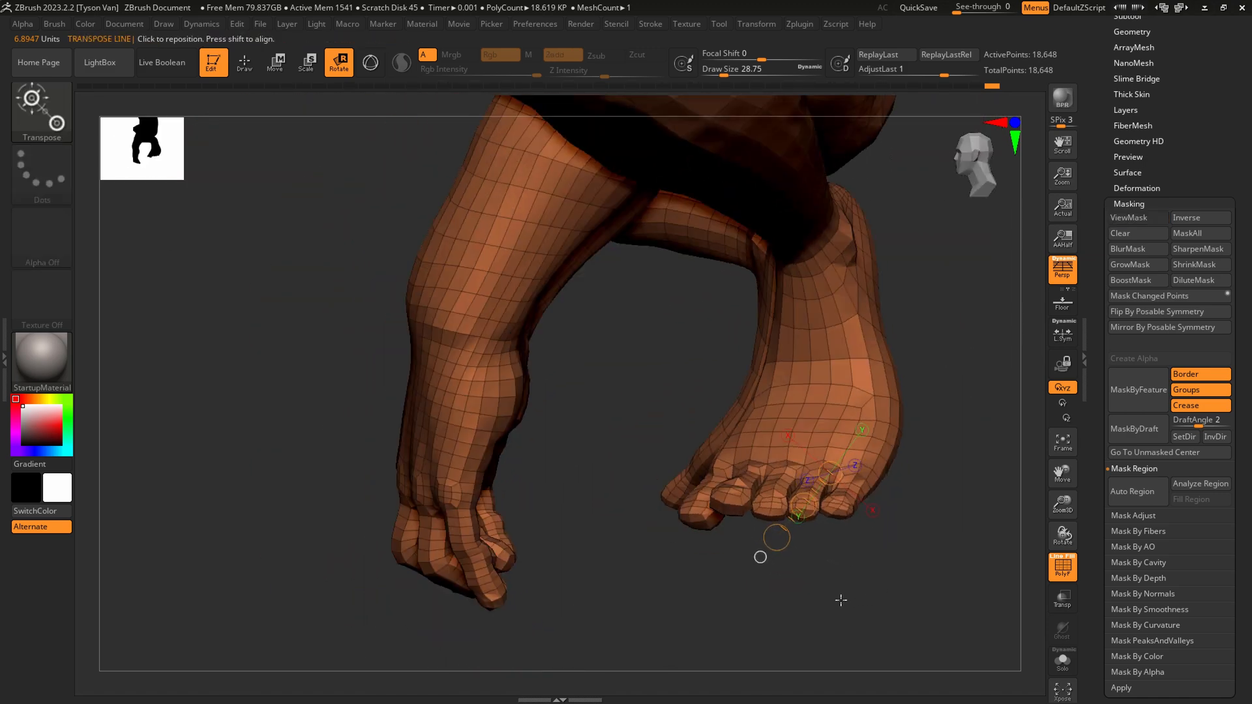
Mask all but the big toes, bend them with a Transpose rotation, and clear the mask.
{"action": "mouse_move", "coordinate": [724, 455]}
{"action": "left_mouse_down", "text": "ctrl"}
{"action": "mouse_move", "coordinate": [707, 480]}
{"action": "mouse_move", "coordinate": [698, 472]}
{"action": "left_mouse_up", "text": "ctrl"}
{"action": "right_click_drag", "start_coordinate": [759, 561], "coordinate": [771, 608]}
{"action": "left_click_drag", "start_coordinate": [707, 481], "coordinate": [712, 481]}
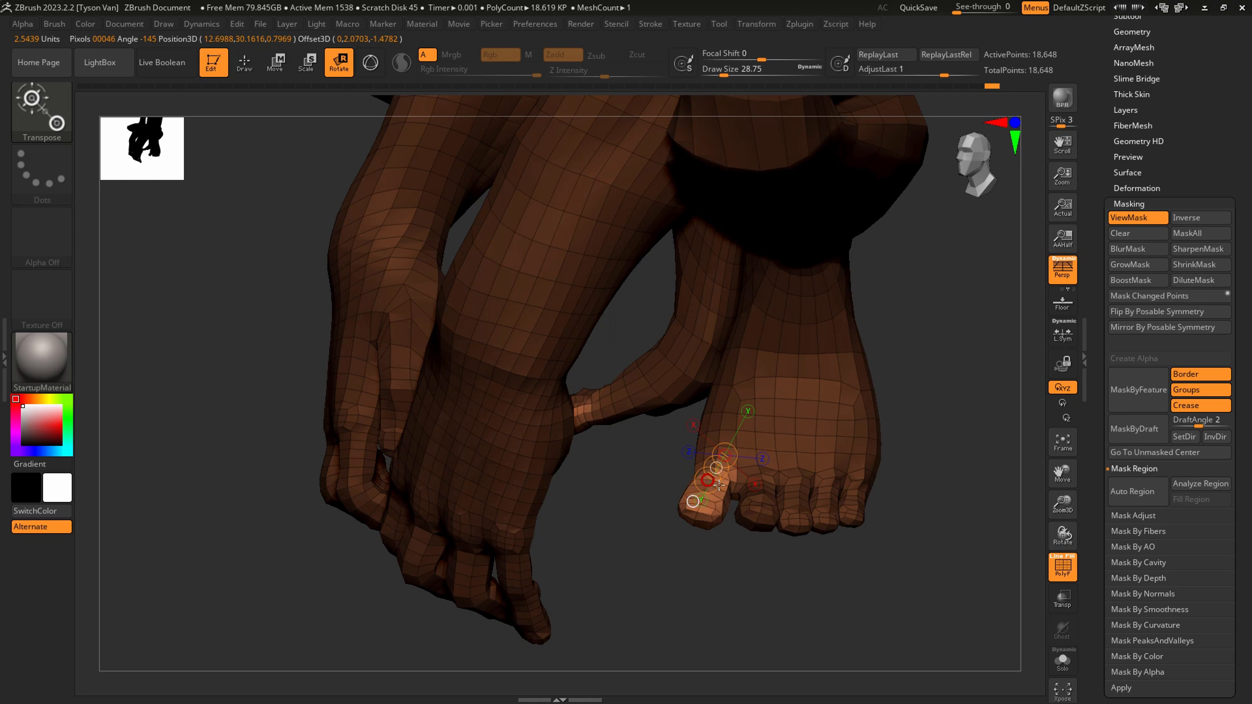
{"action": "left_click_drag", "start_coordinate": [818, 618], "coordinate": [822, 610], "text": "ctrl"}
{"action": "right_click_drag", "start_coordinate": [783, 603], "coordinate": [725, 544], "text": "ctrl"}
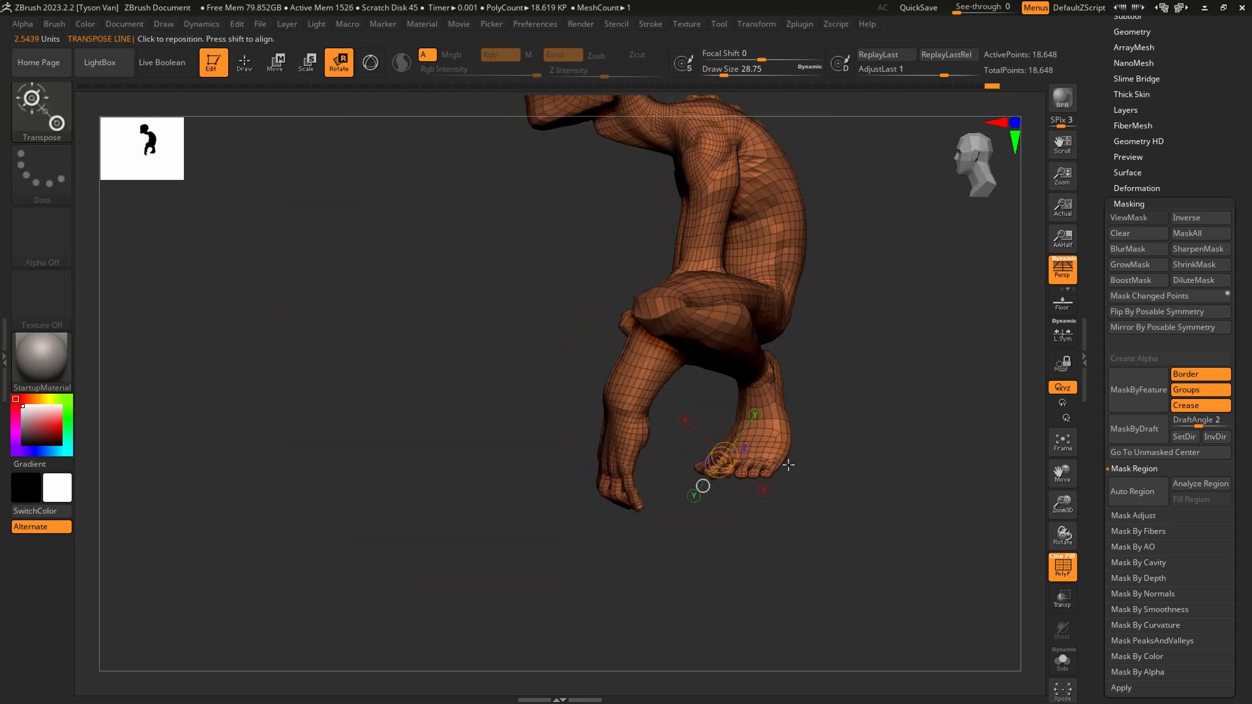
Reshape the soles and inner edges of the feet with Move Topological at a draw size of about 54.
{"action": "key", "text": "q"}
{"action": "mouse_move", "coordinate": [788, 464]}
{"action": "right_mouse_down"}
{"action": "mouse_move", "coordinate": [773, 454]}
{"action": "mouse_move", "coordinate": [805, 626]}
{"action": "right_mouse_up"}
{"action": "key", "text": "s"}
{"action": "left_click_drag", "start_coordinate": [773, 460], "coordinate": [780, 459]}
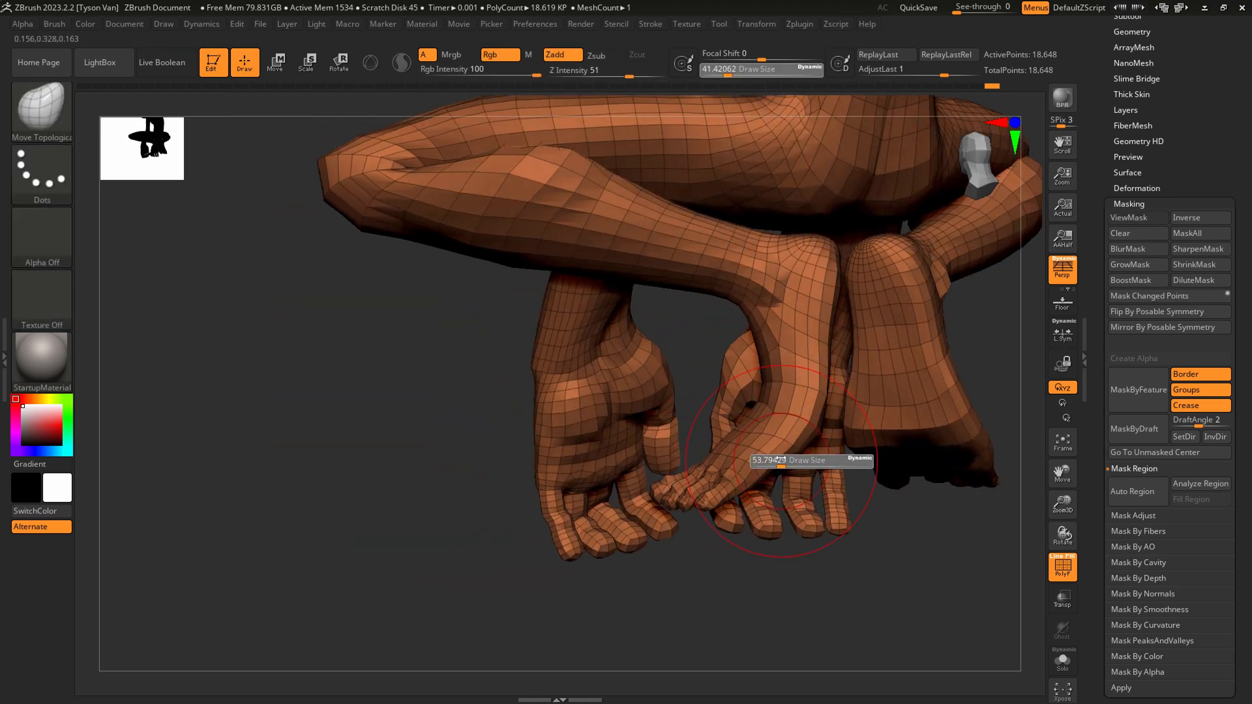
{"action": "right_click_drag", "start_coordinate": [780, 459], "coordinate": [688, 433]}
{"action": "left_click_drag", "start_coordinate": [650, 457], "coordinate": [641, 489]}
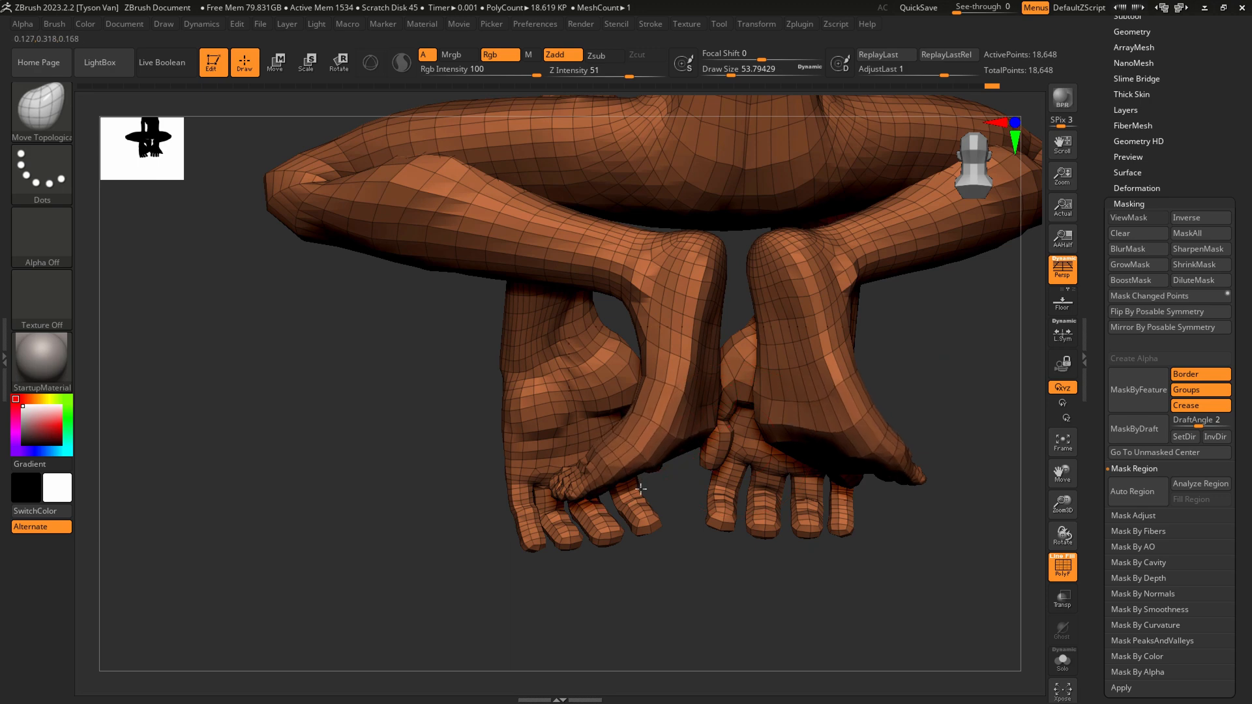
{"action": "mouse_move", "coordinate": [699, 438]}
{"action": "left_mouse_down"}
{"action": "mouse_move", "coordinate": [682, 480]}
{"action": "mouse_move", "coordinate": [705, 471]}
{"action": "left_mouse_up"}
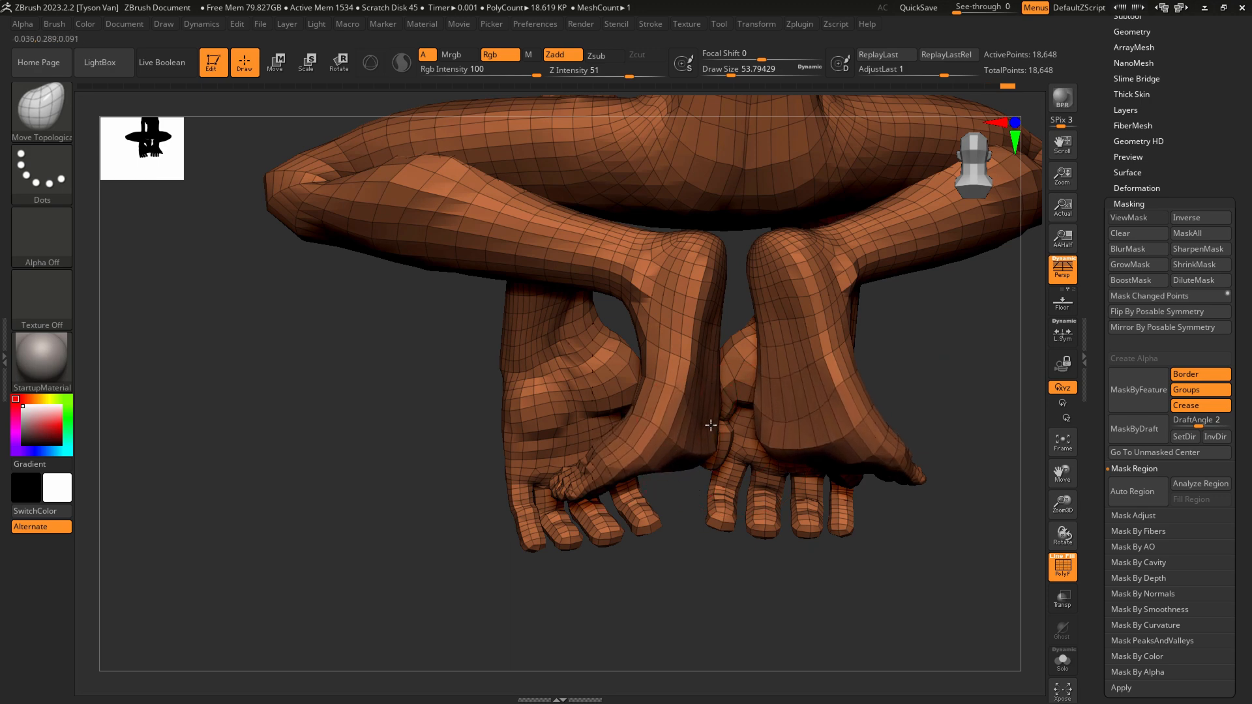
{"action": "right_click_drag", "start_coordinate": [684, 459], "coordinate": [609, 440]}
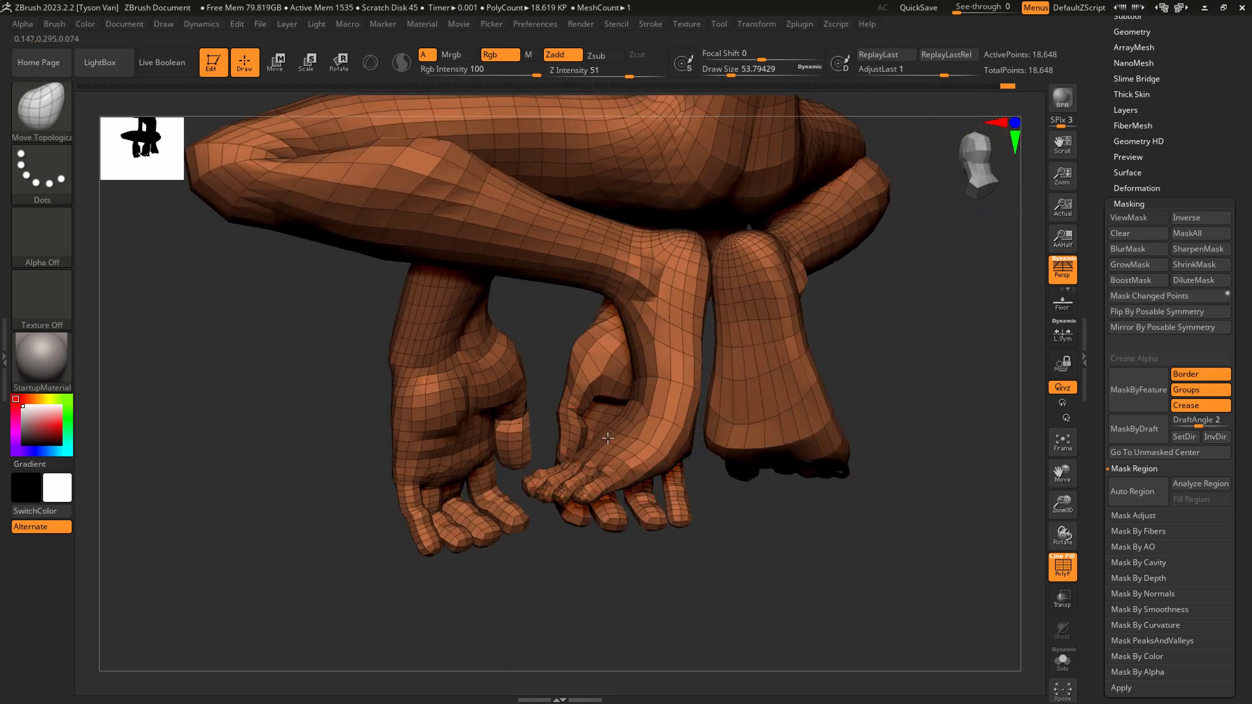
Adjust the ankles, lower legs and outer foot shape with Move Topological at a draw size of about 54.
{"action": "left_click_drag", "start_coordinate": [638, 399], "coordinate": [628, 366]}
{"action": "left_click_drag", "start_coordinate": [623, 321], "coordinate": [601, 298]}
{"action": "right_click_drag", "start_coordinate": [636, 379], "coordinate": [491, 434]}
{"action": "left_click_drag", "start_coordinate": [443, 446], "coordinate": [454, 482]}
{"action": "mouse_move", "coordinate": [471, 472]}
{"action": "right_mouse_down"}
{"action": "mouse_move", "coordinate": [613, 412]}
{"action": "mouse_move", "coordinate": [535, 410]}
{"action": "right_mouse_up"}
Adjust the neck and upper back with Move Topological at draw sizes of 112 and about 65.
{"action": "mouse_move", "coordinate": [793, 456]}
{"action": "right_mouse_down", "text": "ctrl"}
{"action": "mouse_move", "coordinate": [760, 363]}
{"action": "mouse_move", "coordinate": [759, 539]}
{"action": "mouse_move", "coordinate": [721, 522]}
{"action": "mouse_move", "coordinate": [721, 503]}
{"action": "mouse_move", "coordinate": [660, 483]}
{"action": "mouse_move", "coordinate": [679, 345]}
{"action": "right_mouse_up", "text": "ctrl"}
{"action": "type", "text": "s112"}
{"action": "key", "text": "Return"}
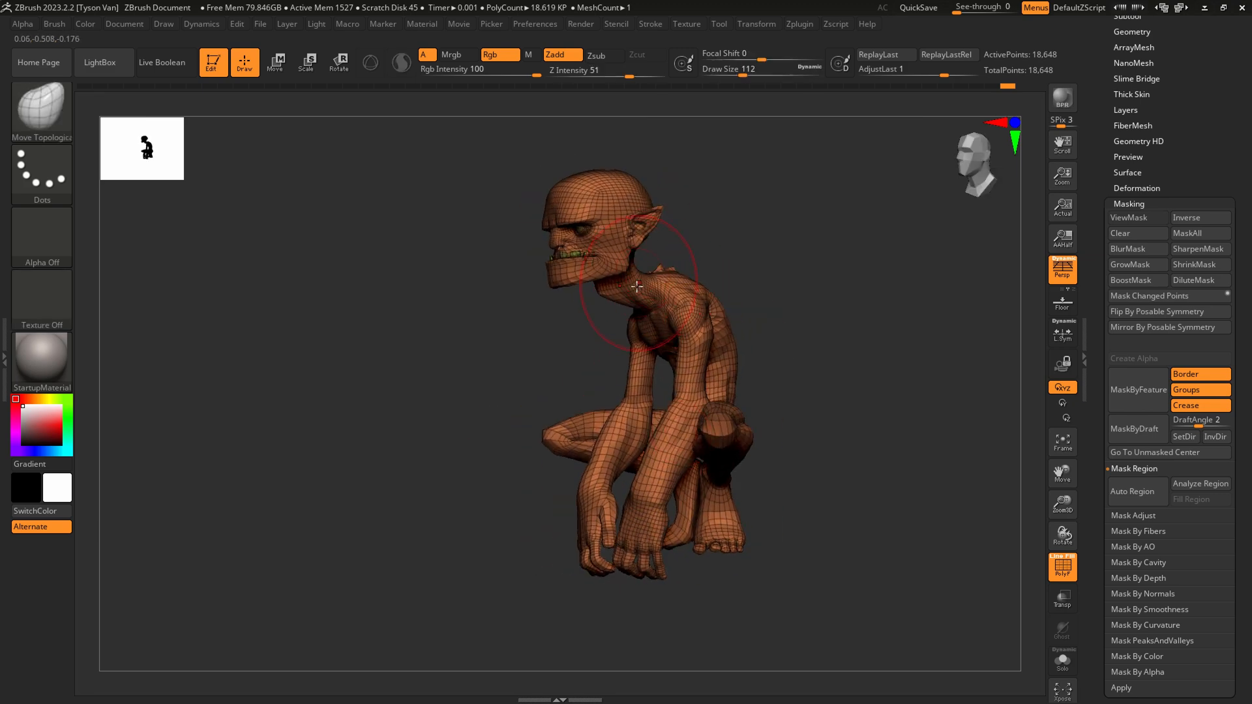
{"action": "right_click_drag", "start_coordinate": [645, 280], "coordinate": [616, 302]}
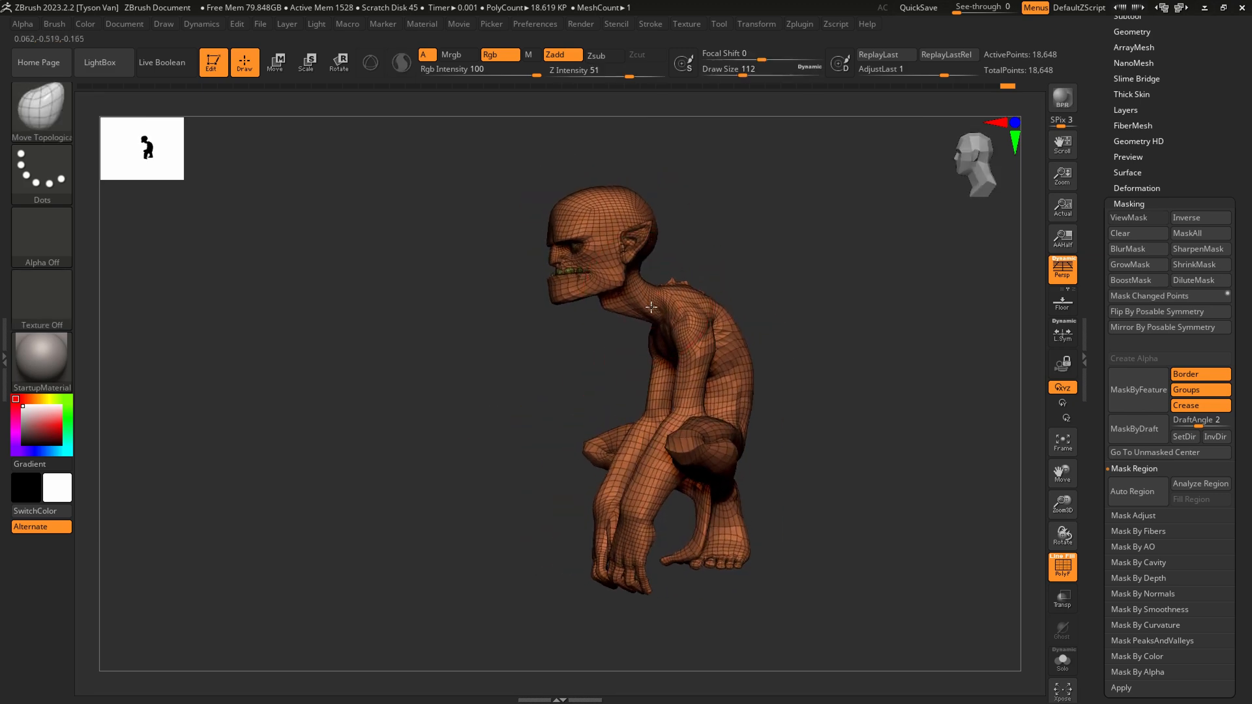
{"action": "right_click_drag", "start_coordinate": [724, 235], "coordinate": [767, 274], "text": "ctrl"}
{"action": "key", "text": "s"}
{"action": "left_click_drag", "start_coordinate": [767, 274], "coordinate": [758, 274]}
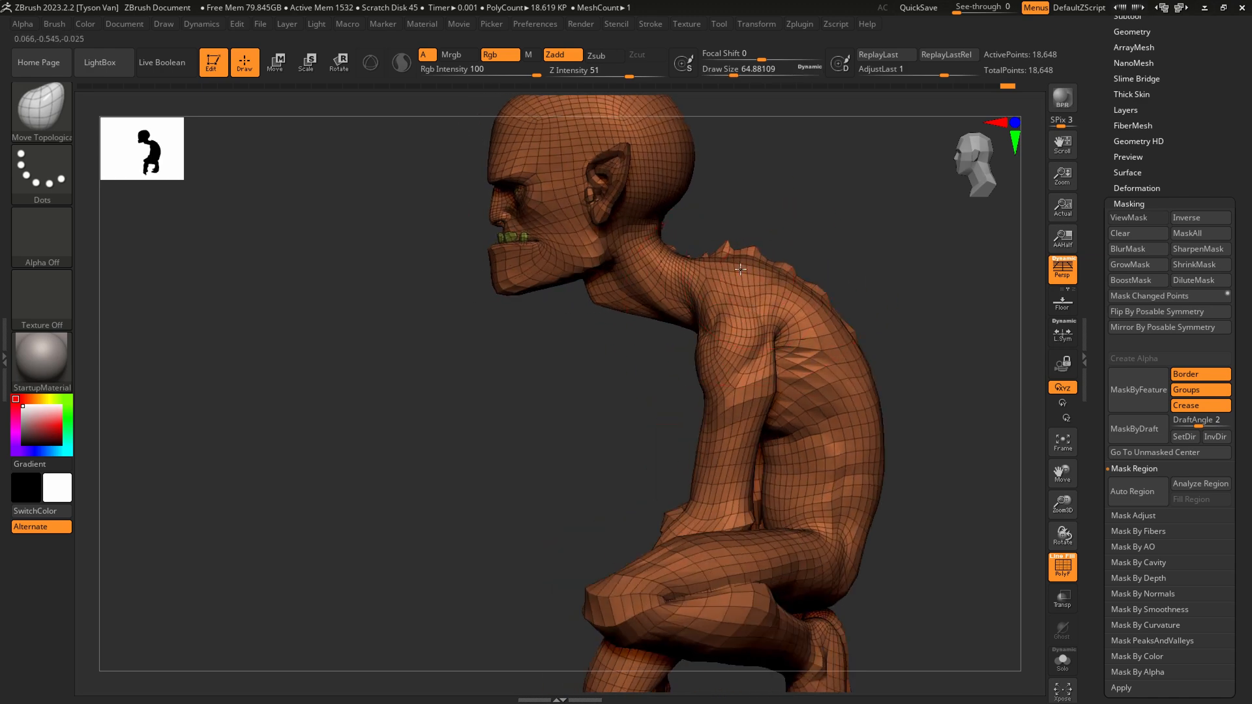
Refine the back of the shoulder with Move Topological and Smooth at a draw size of about 29.
{"action": "mouse_move", "coordinate": [742, 249]}
{"action": "right_mouse_down"}
{"action": "mouse_move", "coordinate": [779, 264]}
{"action": "mouse_move", "coordinate": [785, 287]}
{"action": "right_mouse_up"}
{"action": "key", "text": "s"}
{"action": "left_click_drag", "start_coordinate": [786, 334], "coordinate": [776, 334]}
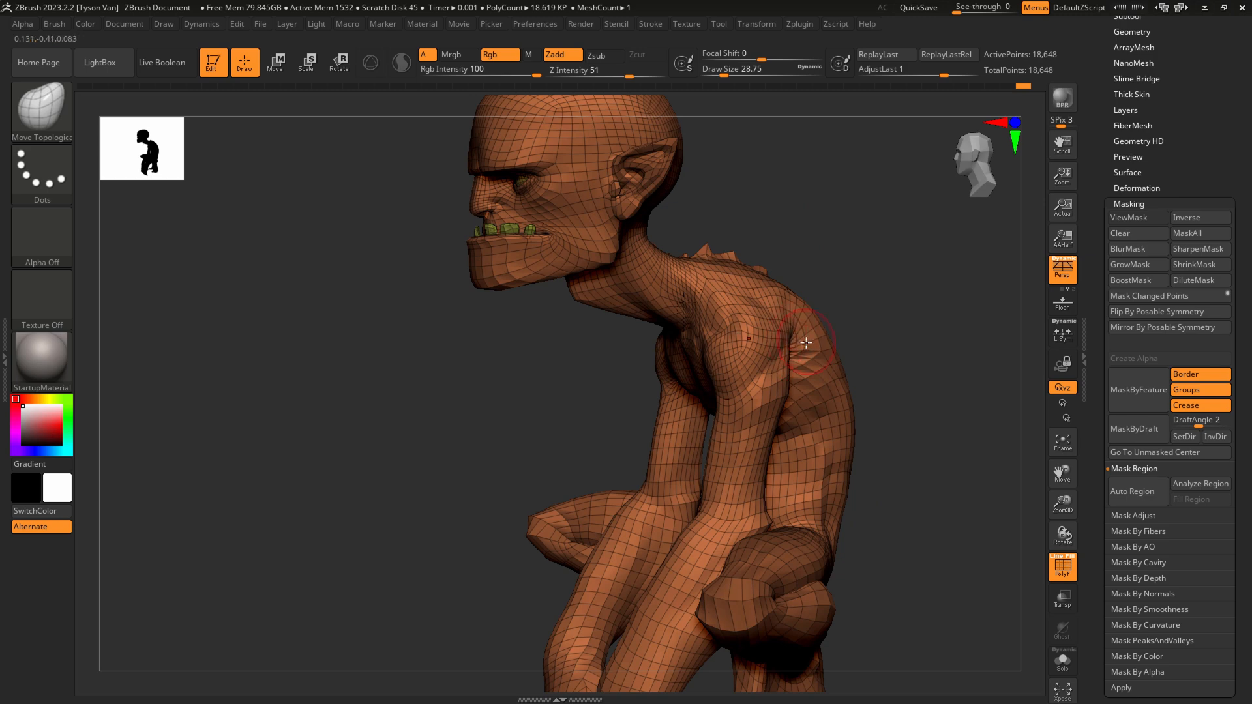
{"action": "key", "text": "shift"}
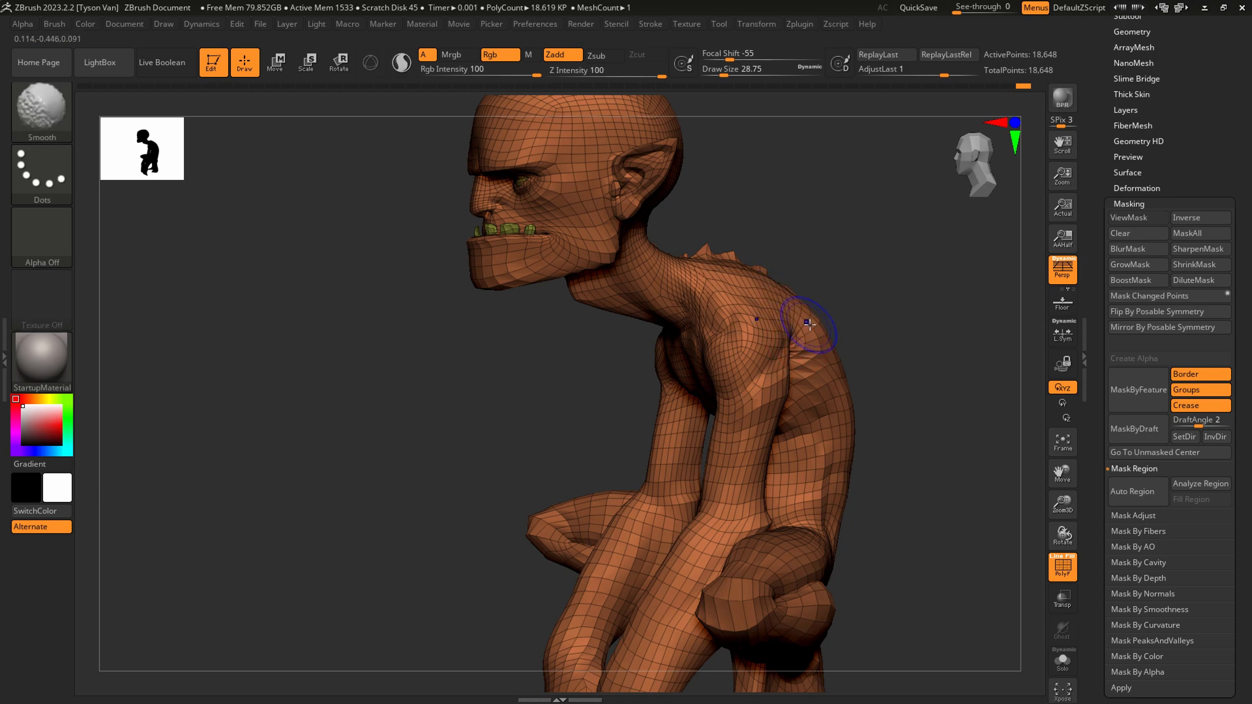
Switch to the DamStandard brush at a draw size of about 49 and define the shoulder blade and rib area.
{"action": "right_click_drag", "start_coordinate": [809, 324], "coordinate": [789, 355]}
{"action": "key", "text": "s"}
{"action": "left_click_drag", "start_coordinate": [783, 359], "coordinate": [788, 360]}
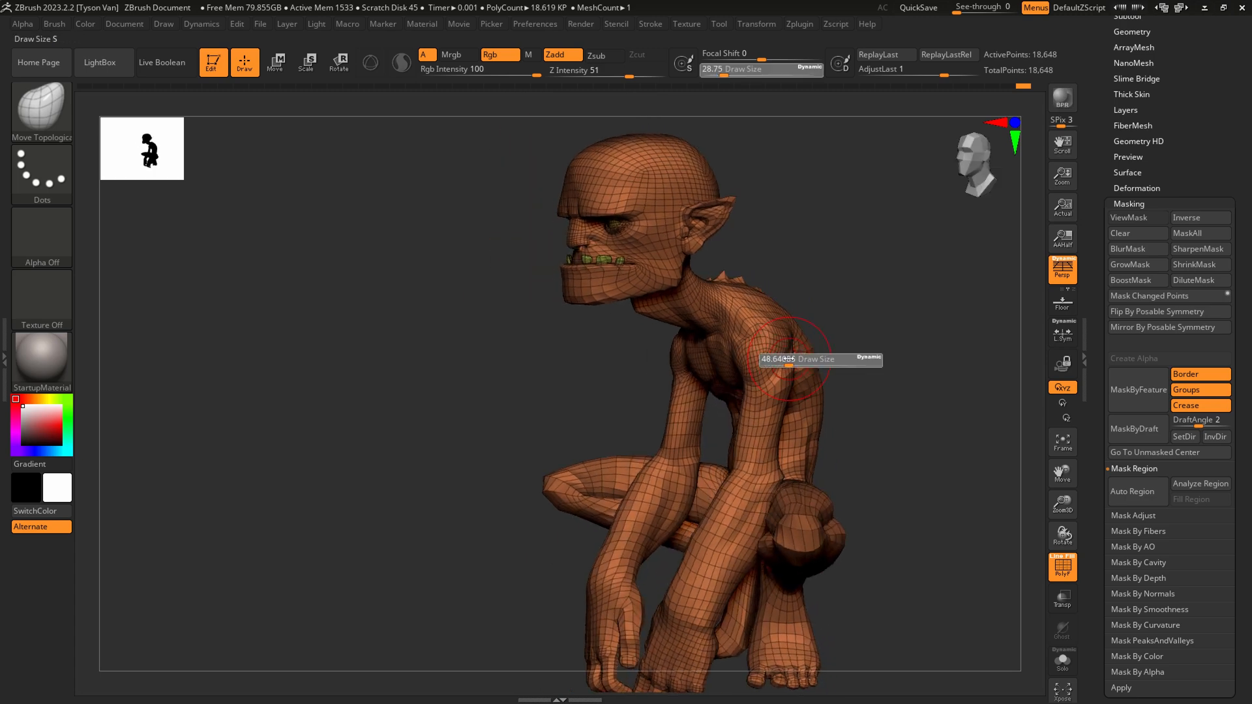
{"action": "right_click_drag", "start_coordinate": [827, 357], "coordinate": [790, 364]}
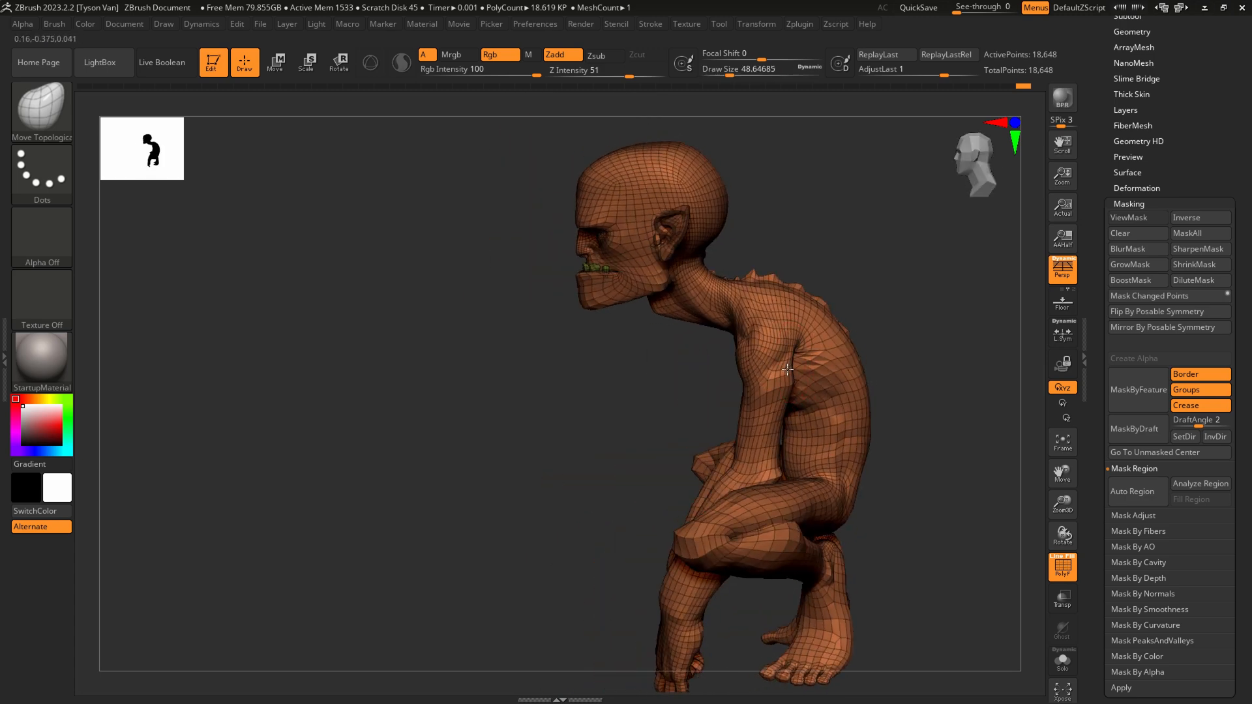
{"action": "right_click_drag", "start_coordinate": [808, 371], "coordinate": [809, 371]}
{"action": "key", "text": "b"}
{"action": "key", "text": "d"}
{"action": "key", "text": "s"}
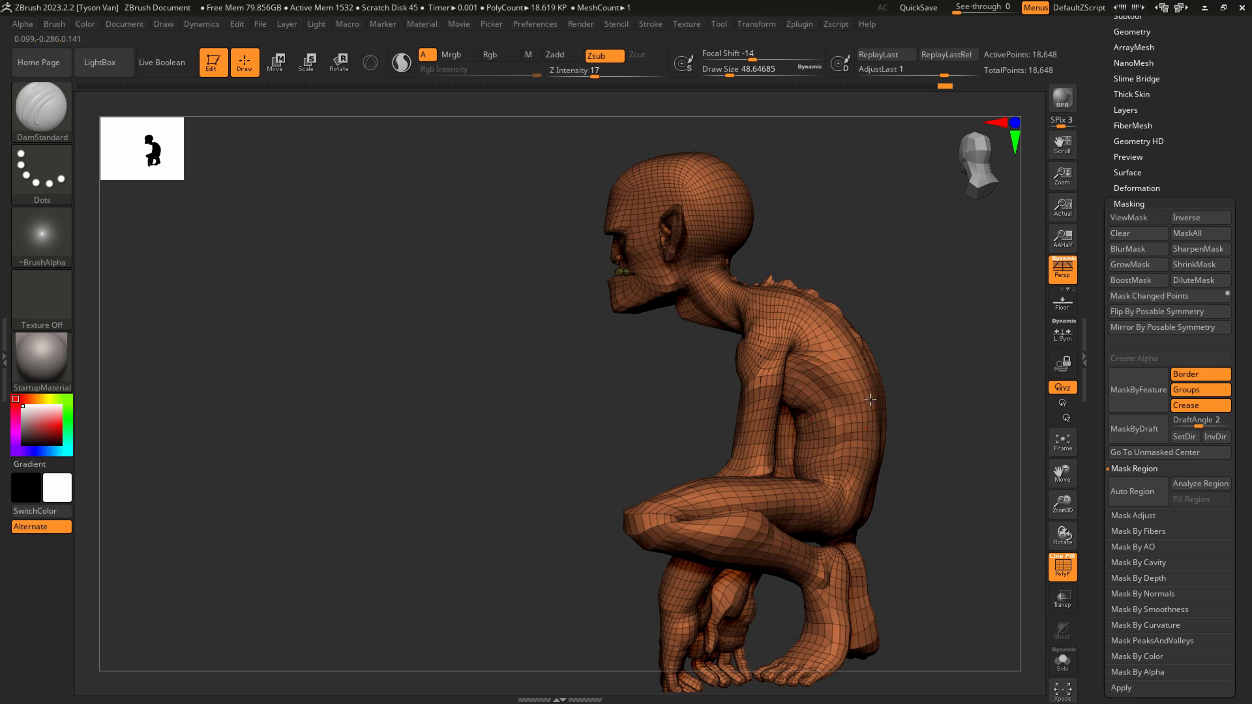
{"action": "right_click_drag", "start_coordinate": [827, 393], "coordinate": [893, 386]}
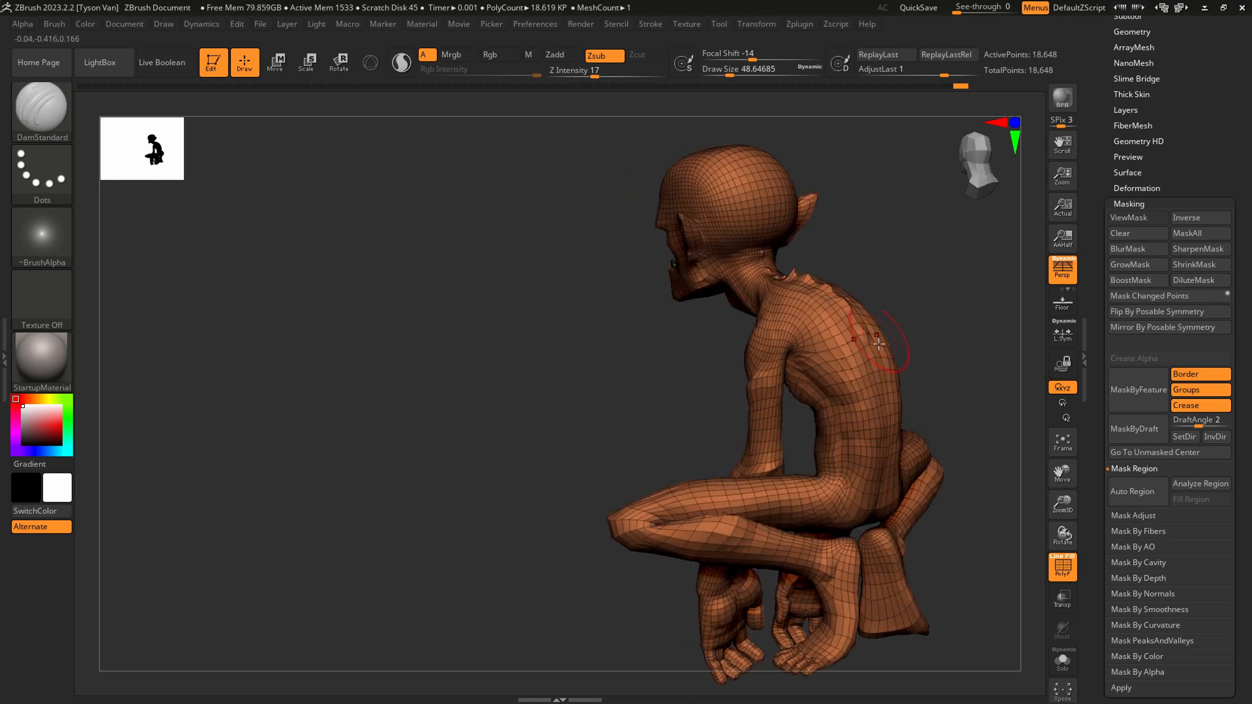
{"action": "right_click_drag", "start_coordinate": [879, 343], "coordinate": [843, 377]}
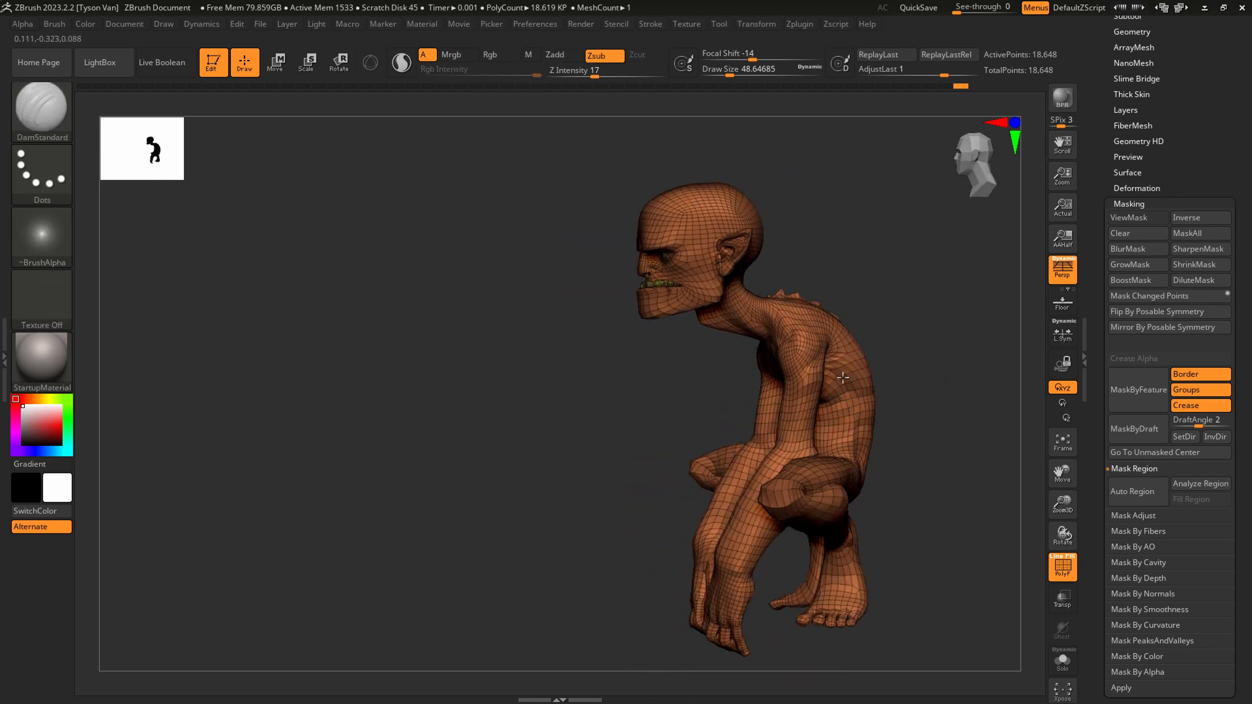
Mask the head with MaskLasso, refine the mask at the neck, and invert it so the body is protected.
{"action": "right_click_drag", "start_coordinate": [786, 289], "coordinate": [796, 230]}
{"action": "key", "text": "ctrl"}
{"action": "mouse_move", "coordinate": [675, 380]}
{"action": "left_mouse_down", "text": "ctrl"}
{"action": "mouse_move", "coordinate": [718, 133]}
{"action": "mouse_move", "coordinate": [867, 197]}
{"action": "left_mouse_up", "text": "ctrl"}
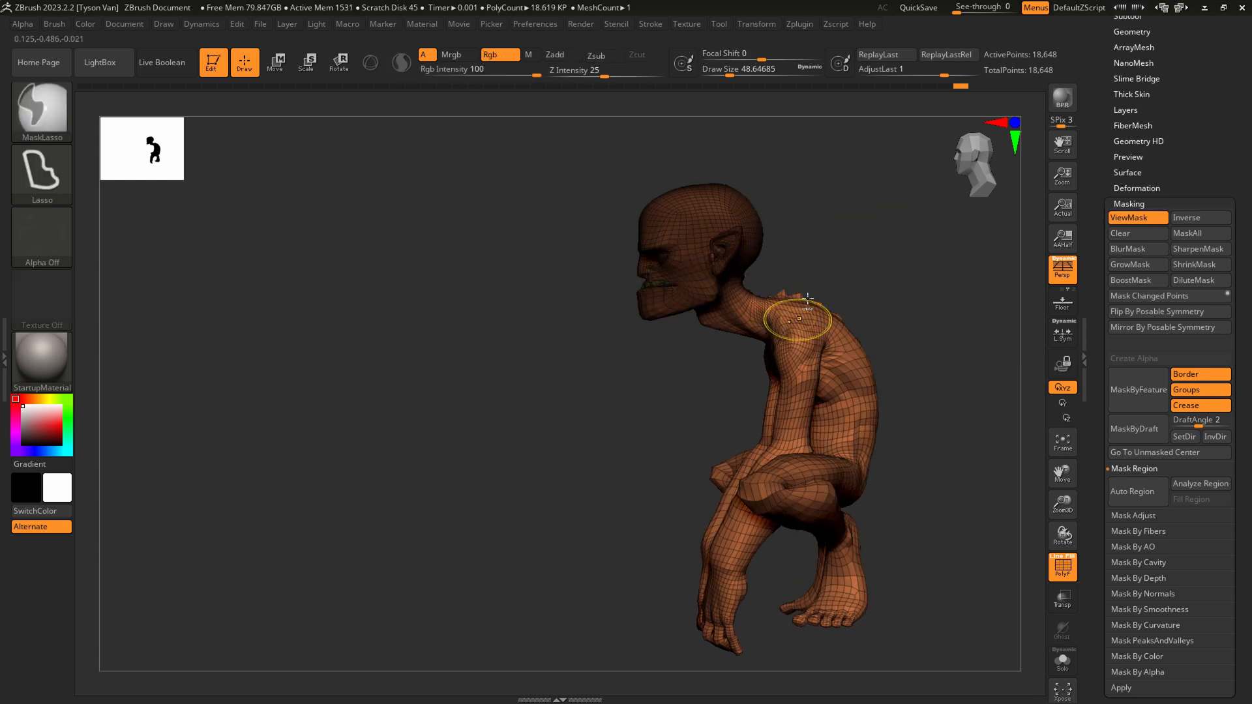
{"action": "left_click", "coordinate": [816, 260], "text": "ctrl"}
{"action": "mouse_move", "coordinate": [768, 269]}
{"action": "left_mouse_down", "text": "ctrl"}
{"action": "mouse_move", "coordinate": [595, 355]}
{"action": "mouse_move", "coordinate": [838, 185]}
{"action": "mouse_move", "coordinate": [794, 232]}
{"action": "left_mouse_up", "text": "ctrl"}
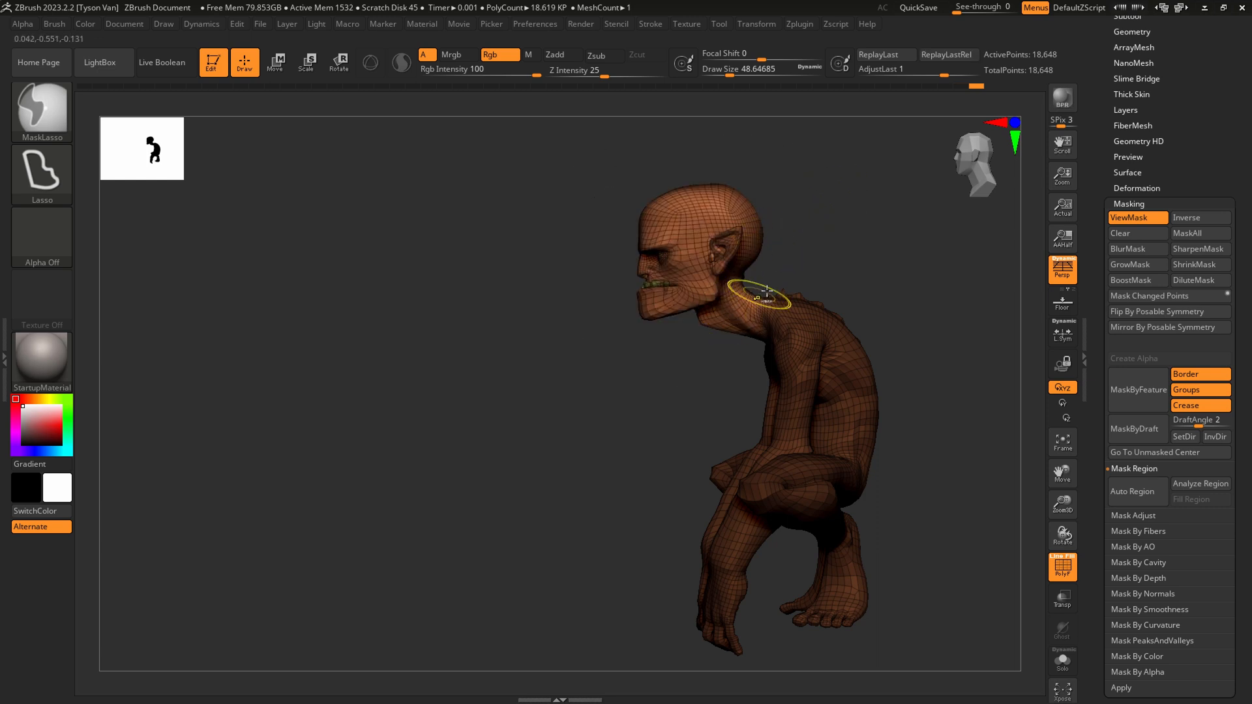
{"action": "left_click", "coordinate": [801, 326], "text": "ctrl"}
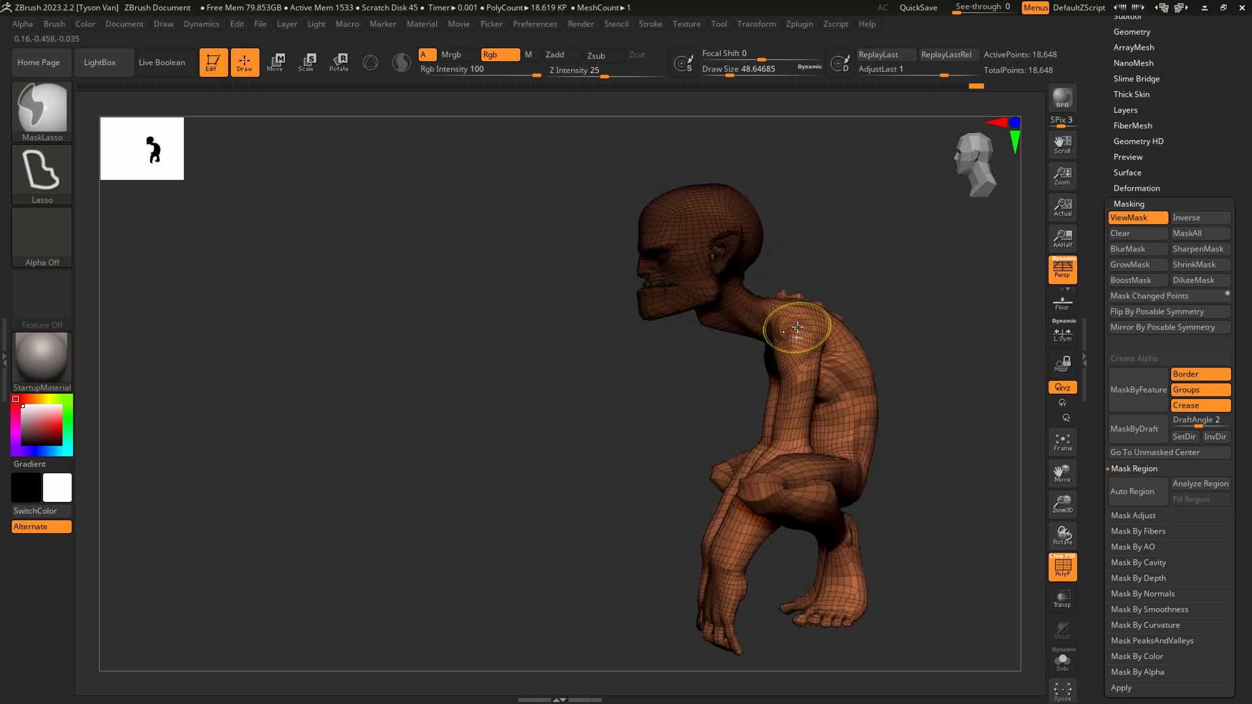
{"action": "left_click", "coordinate": [821, 235], "text": "ctrl"}
Rotate the head slightly upward at the neck with the transform gizmo and clear the mask.
{"action": "key", "text": "r"}
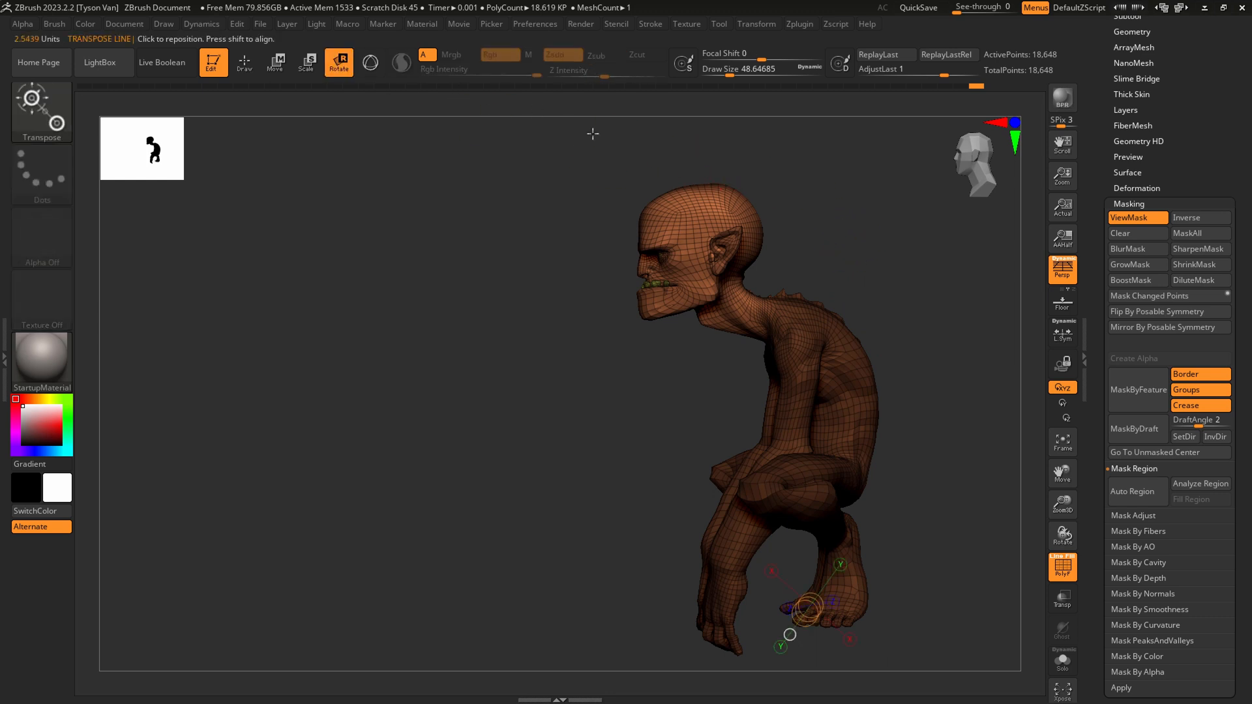
{"action": "left_click", "coordinate": [378, 68]}
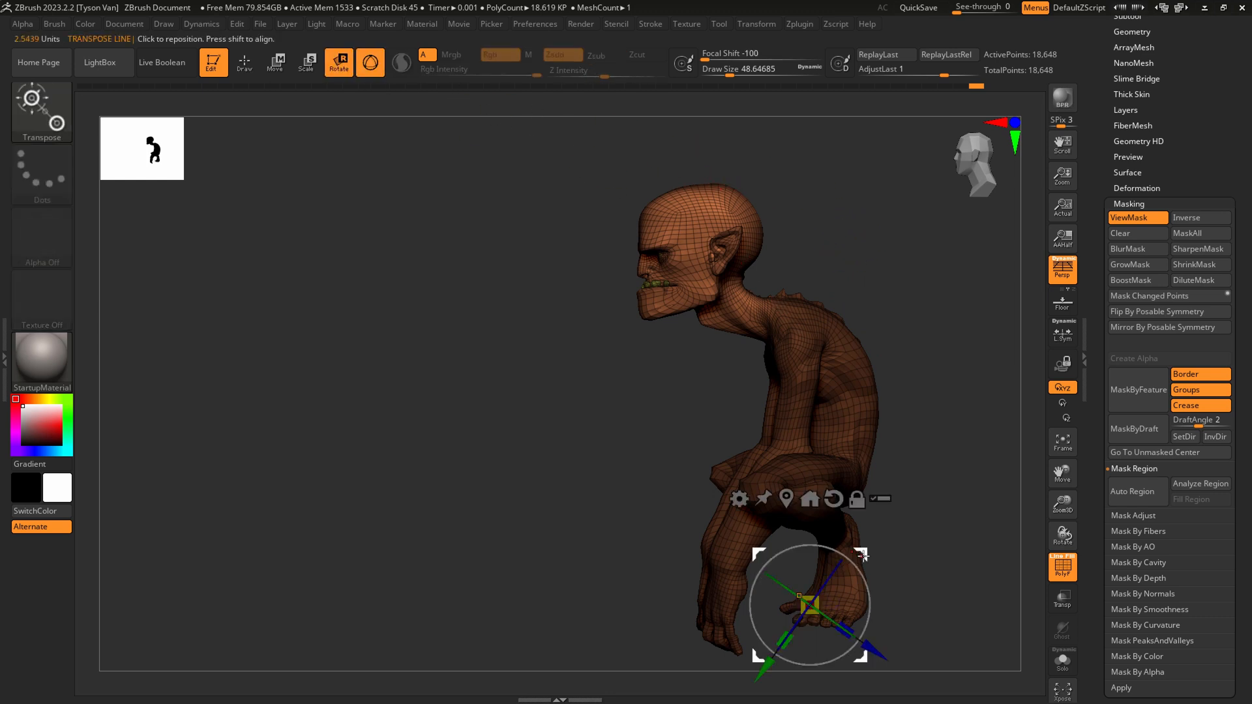
{"action": "left_click_drag", "start_coordinate": [863, 555], "coordinate": [834, 432]}
{"action": "key", "text": "ctrl+z"}
{"action": "left_click", "coordinate": [722, 280]}
{"action": "mouse_move", "coordinate": [774, 229]}
{"action": "left_mouse_down", "text": "alt"}
{"action": "mouse_move", "coordinate": [806, 268]}
{"action": "mouse_move", "coordinate": [788, 266]}
{"action": "left_mouse_up", "text": "alt"}
{"action": "key", "text": "q"}
{"action": "key", "text": "ctrl+h"}
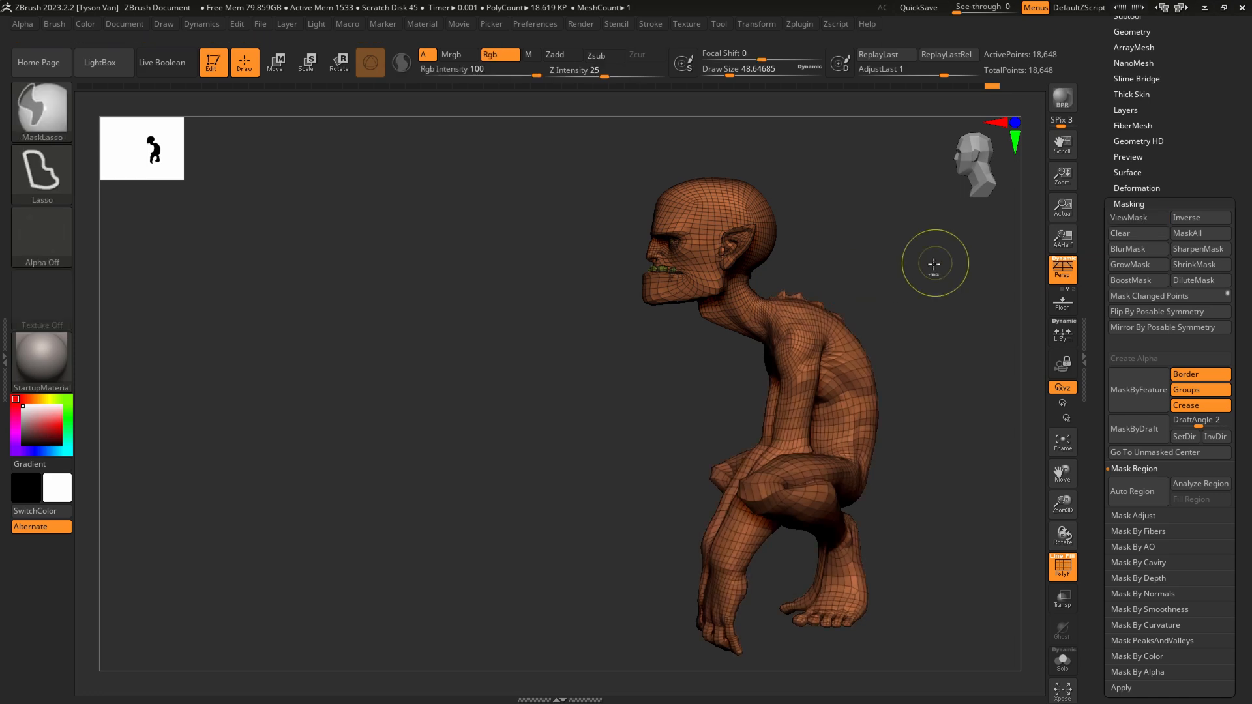
Transfer the posed TPose mesh back to the original subtools with Transpose Master.
{"action": "left_click_drag", "start_coordinate": [806, 199], "coordinate": [616, 432]}
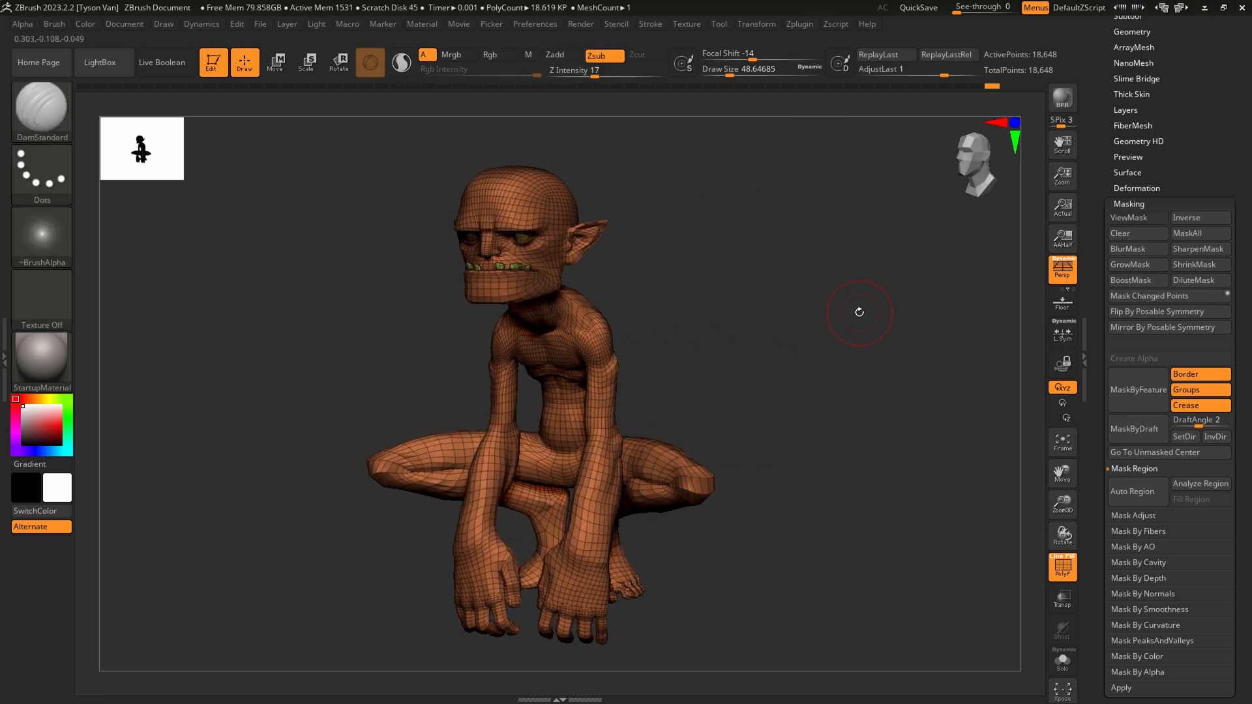
{"action": "scroll", "coordinate": [1242, 84], "scroll_direction": "up", "scroll_amount": 5}
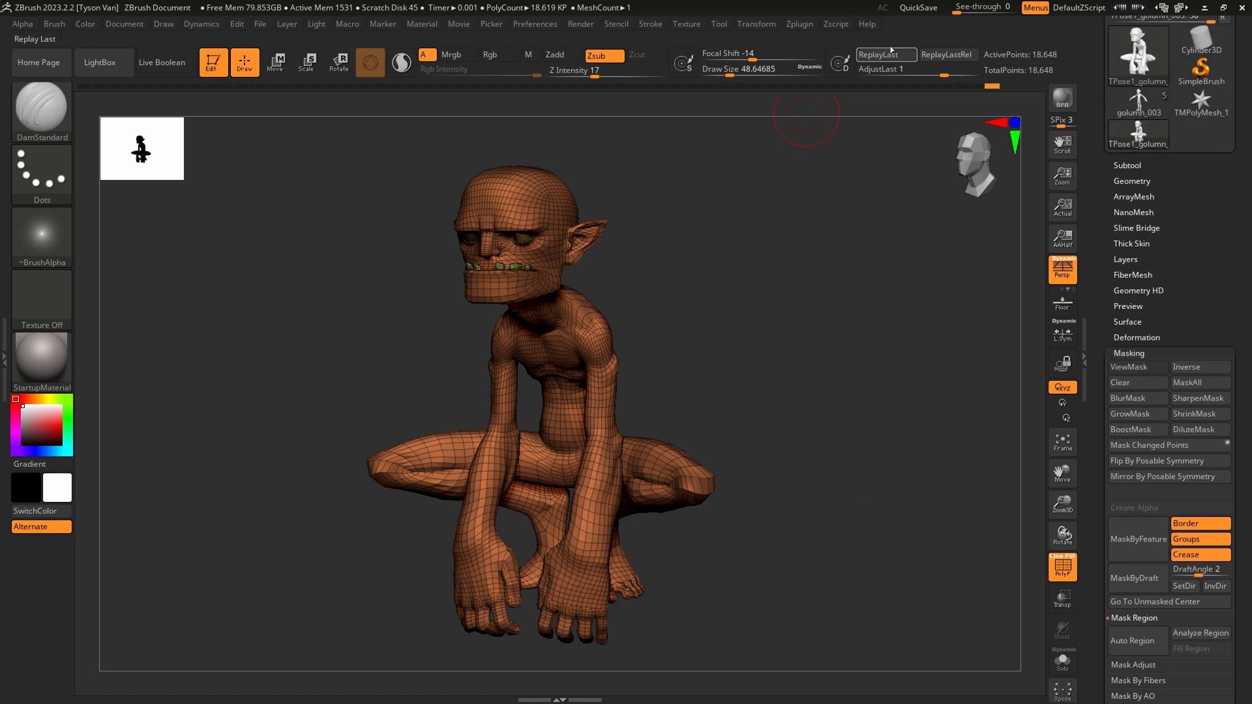
{"action": "left_click", "coordinate": [793, 25]}
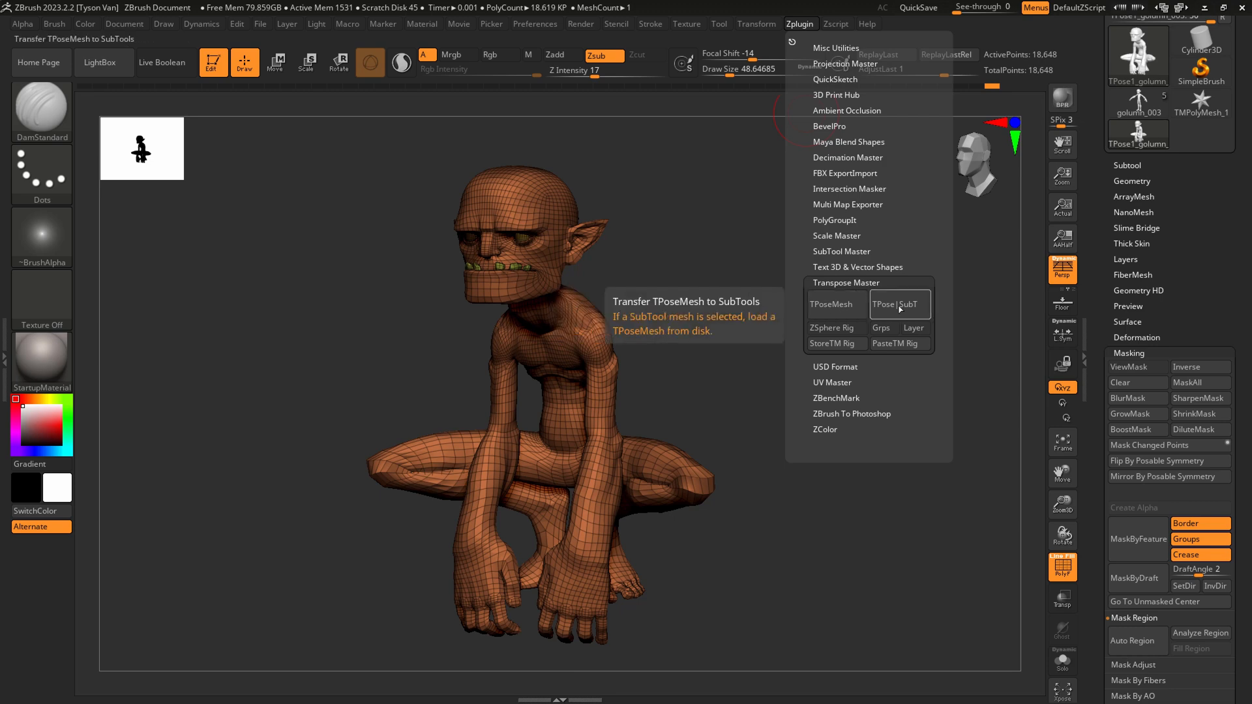
{"action": "left_click", "coordinate": [876, 304]}
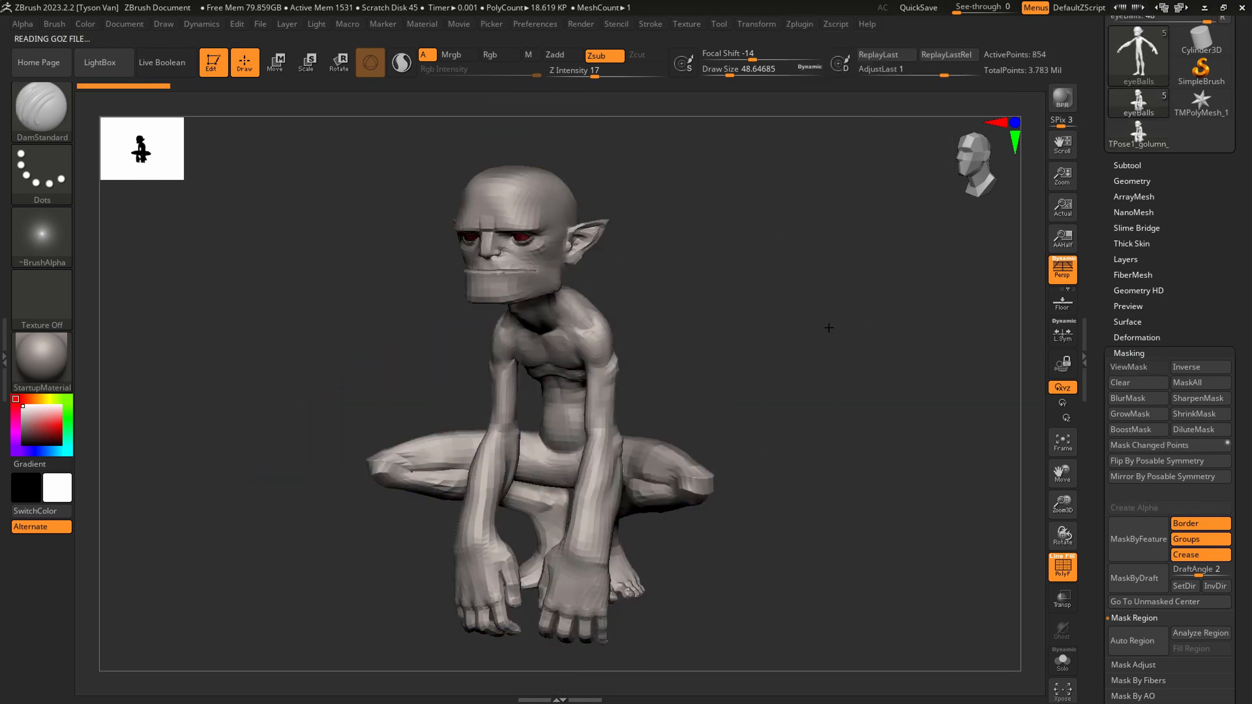
Make the hidden loincloth (Extract0) and hair (Extract1) subtools visible together with the posed body.
{"action": "left_click_drag", "start_coordinate": [701, 389], "coordinate": [622, 367]}
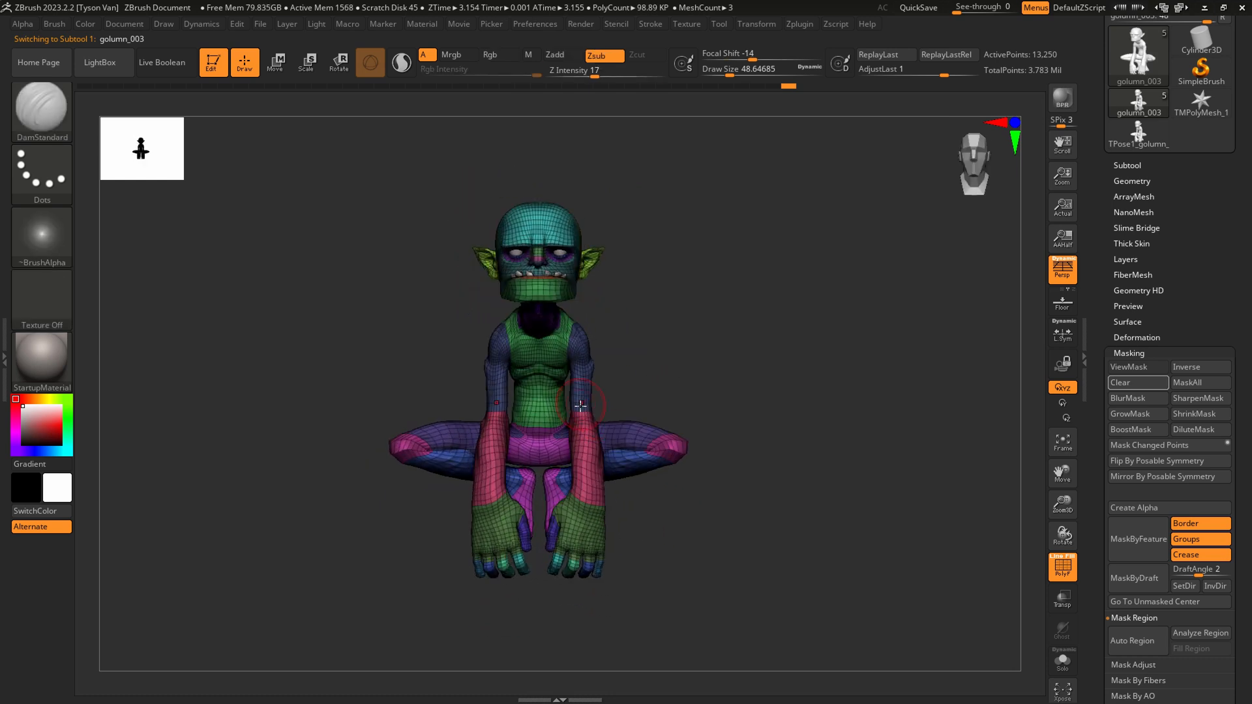
{"action": "left_click_drag", "start_coordinate": [586, 407], "coordinate": [654, 444]}
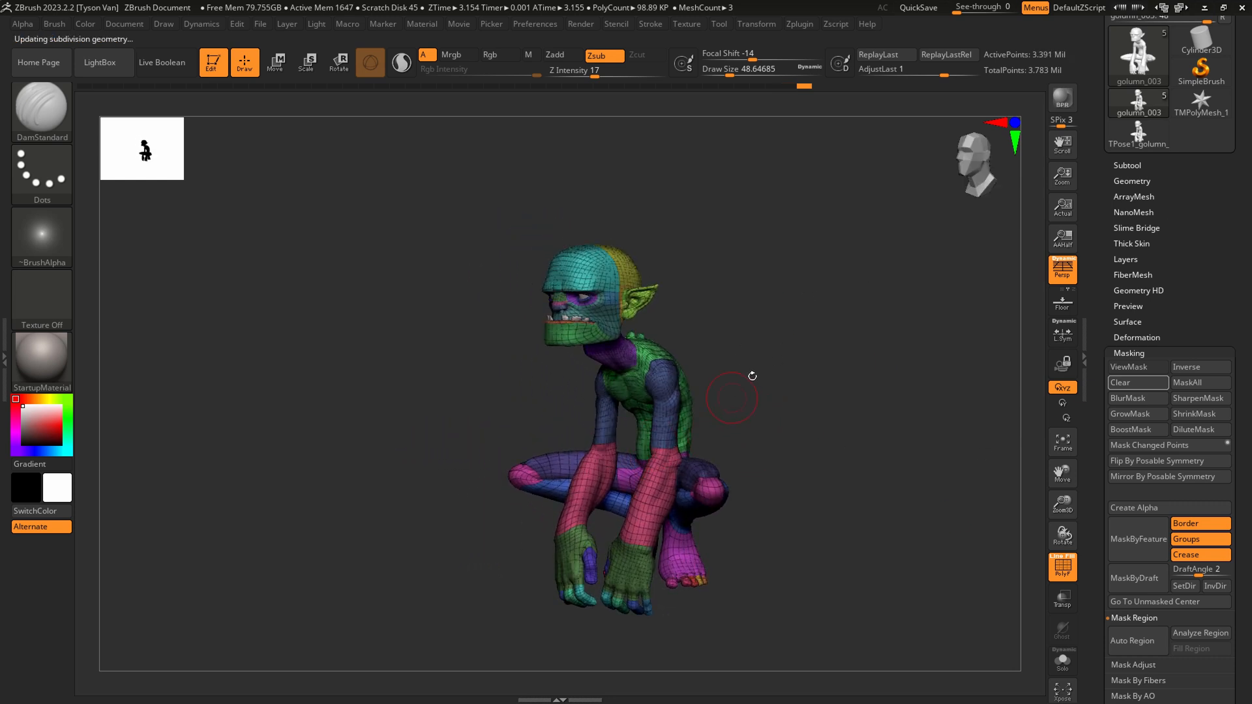
{"action": "left_click", "coordinate": [1119, 166]}
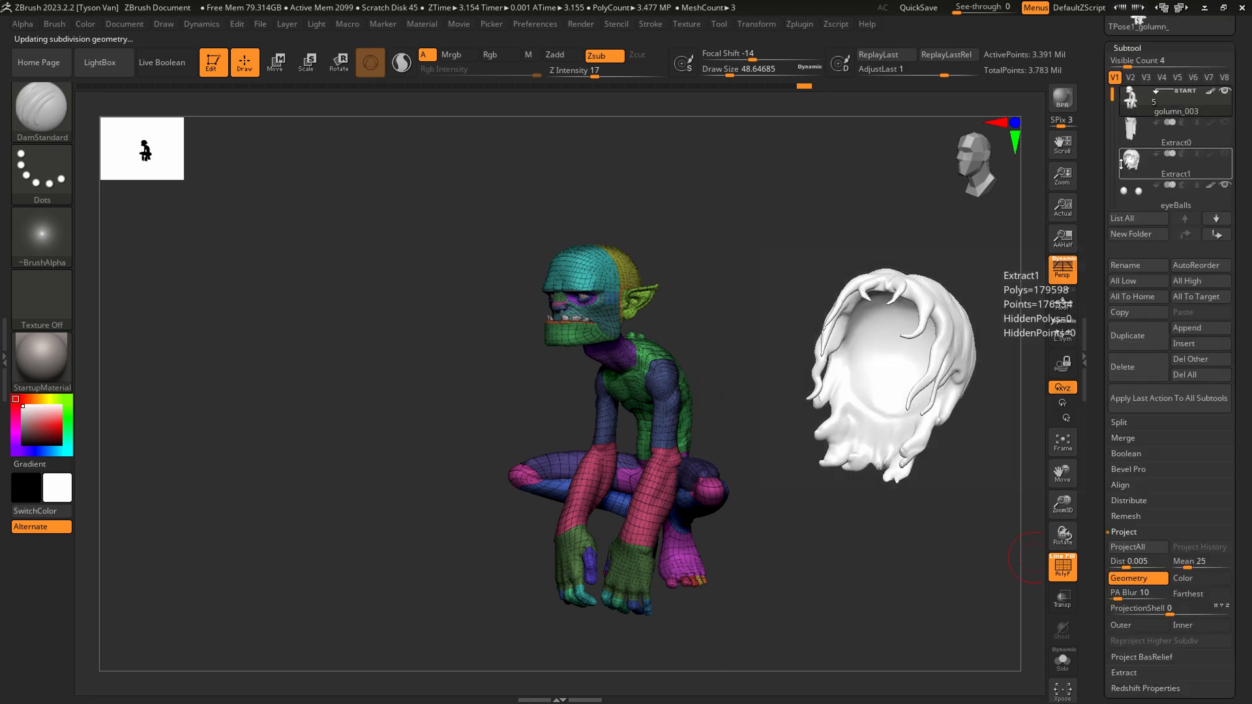
{"action": "left_click", "coordinate": [1225, 125], "text": "shift"}
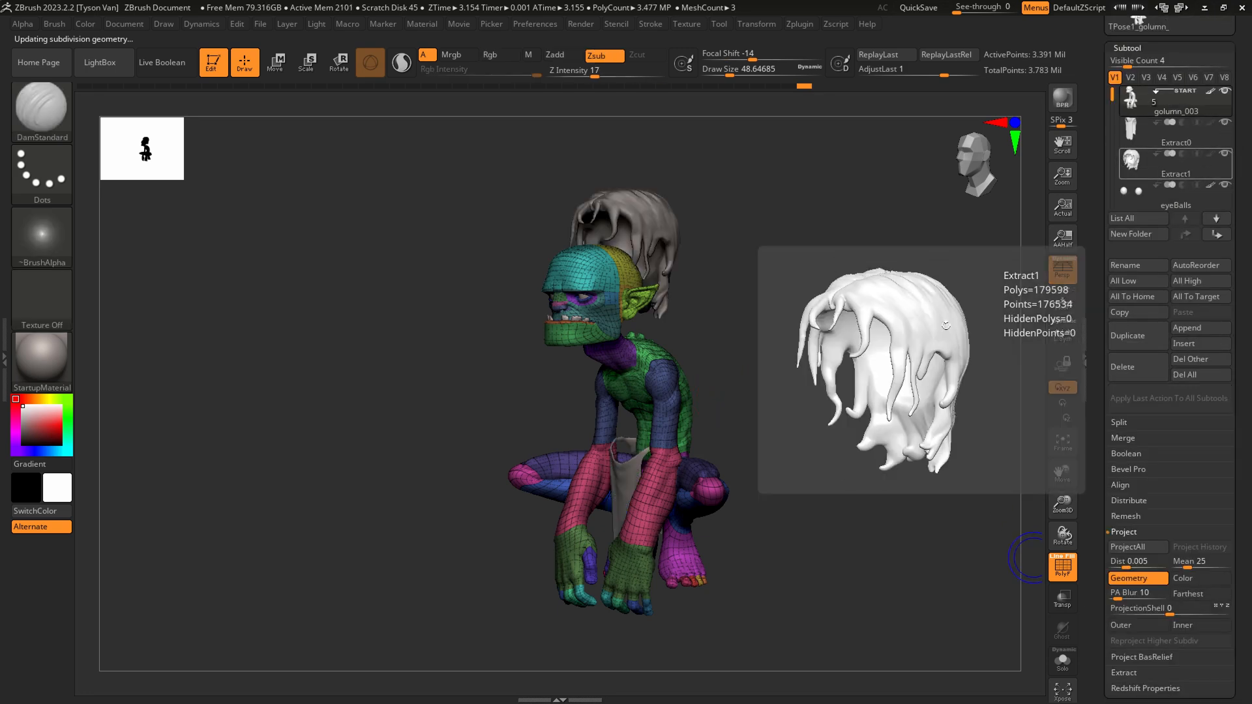
{"action": "mouse_move", "coordinate": [708, 346]}
{"action": "left_mouse_down"}
{"action": "mouse_move", "coordinate": [779, 345]}
{"action": "mouse_move", "coordinate": [612, 489]}
{"action": "left_mouse_up"}
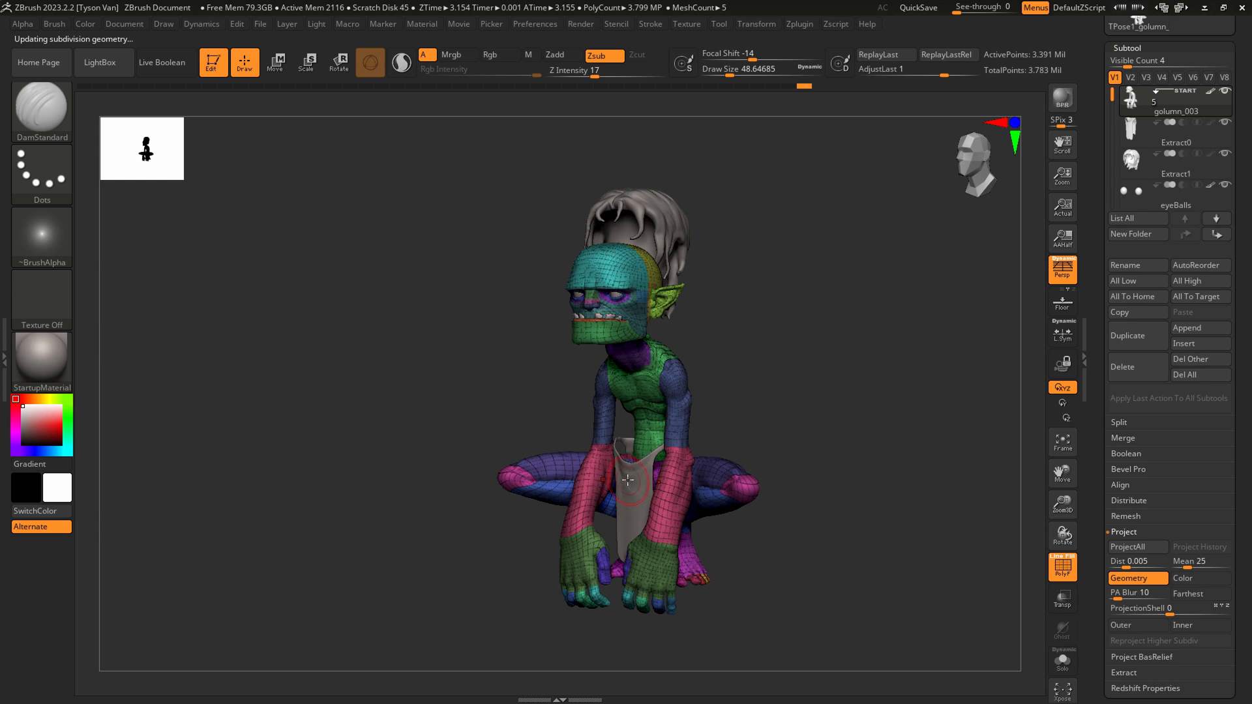
Give the Extract0 loincloth a single polygroup and move it to fit around the crouching creature's hips.
{"action": "left_click", "coordinate": [627, 481], "text": "alt"}
{"action": "mouse_move", "coordinate": [629, 483]}
{"action": "right_mouse_down", "text": "ctrl"}
{"action": "mouse_move", "coordinate": [667, 563]}
{"action": "mouse_move", "coordinate": [646, 566]}
{"action": "mouse_move", "coordinate": [697, 556]}
{"action": "mouse_move", "coordinate": [760, 590]}
{"action": "right_mouse_up", "text": "ctrl"}
{"action": "key", "text": "ctrl+w"}
{"action": "key", "text": "w"}
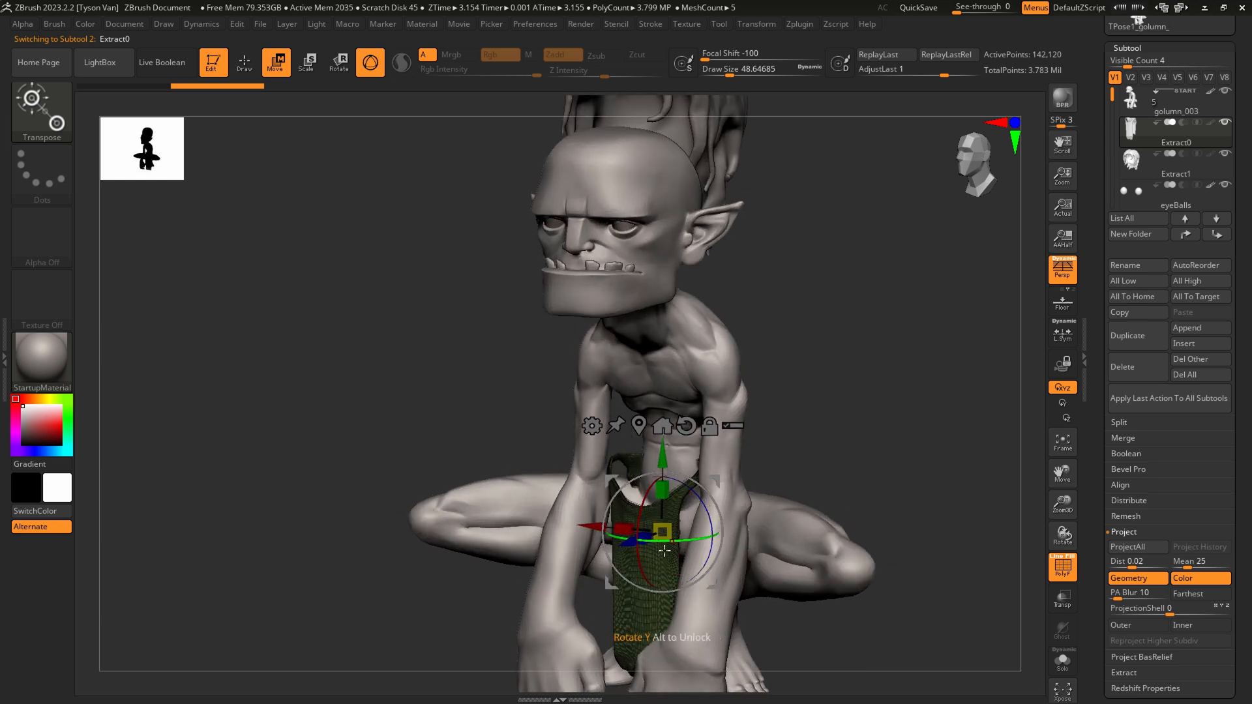
{"action": "mouse_move", "coordinate": [631, 543]}
{"action": "left_mouse_down"}
{"action": "mouse_move", "coordinate": [635, 521]}
{"action": "mouse_move", "coordinate": [652, 542]}
{"action": "left_mouse_up"}
{"action": "mouse_move", "coordinate": [681, 449]}
{"action": "left_mouse_down"}
{"action": "mouse_move", "coordinate": [681, 488]}
{"action": "mouse_move", "coordinate": [681, 469]}
{"action": "left_mouse_up"}
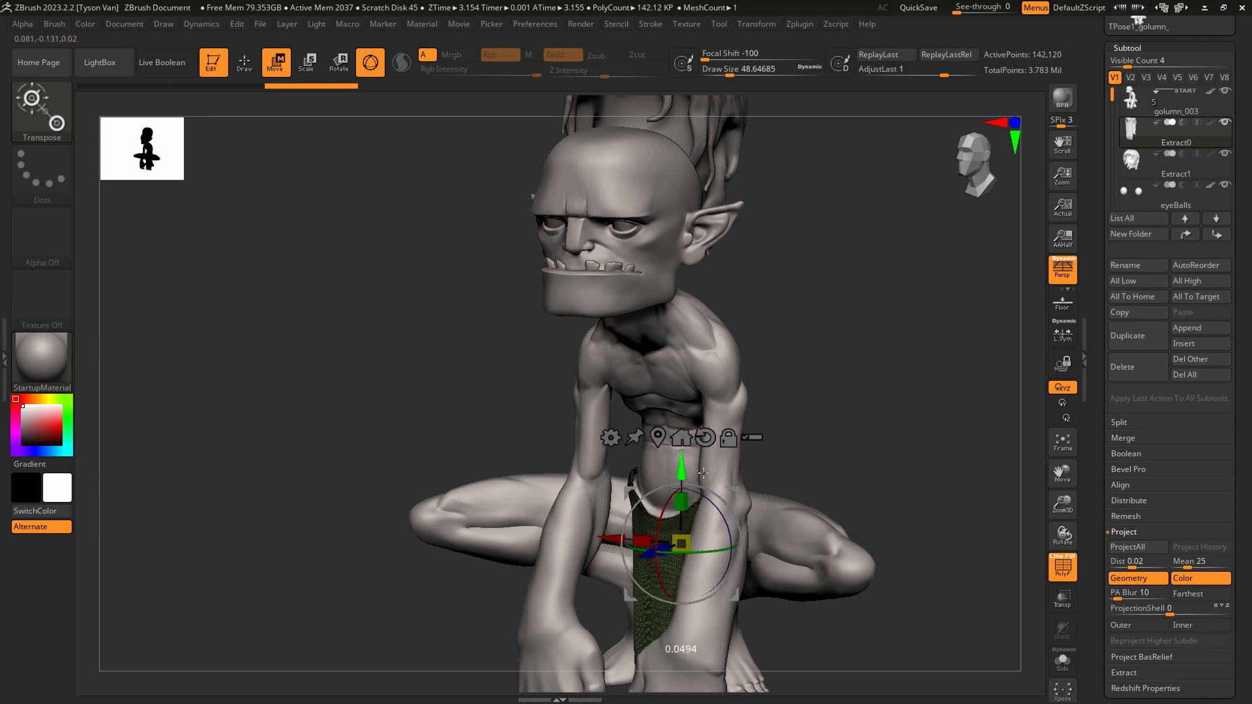
{"action": "mouse_move", "coordinate": [704, 522]}
{"action": "right_mouse_down"}
{"action": "mouse_move", "coordinate": [646, 546]}
{"action": "mouse_move", "coordinate": [686, 541]}
{"action": "right_mouse_up"}
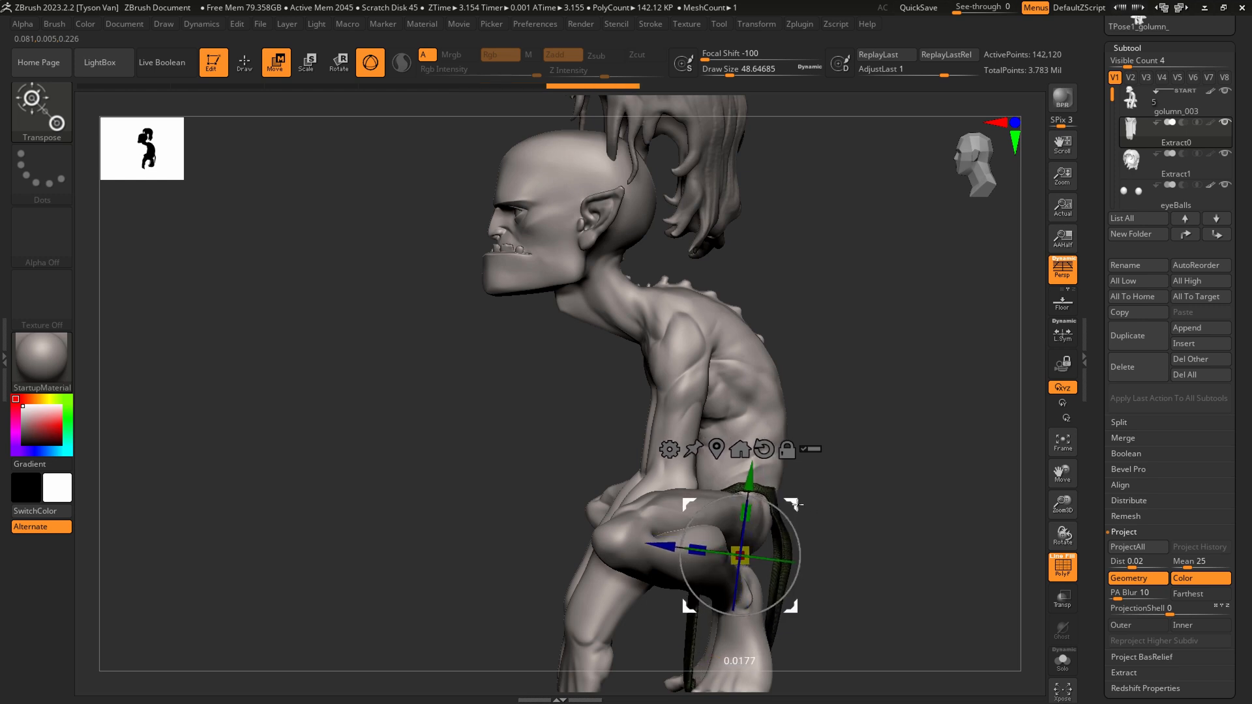
Pull the side of the loincloth around the hip with SnakeHook at a draw size of about 108.
{"action": "key", "text": "q"}
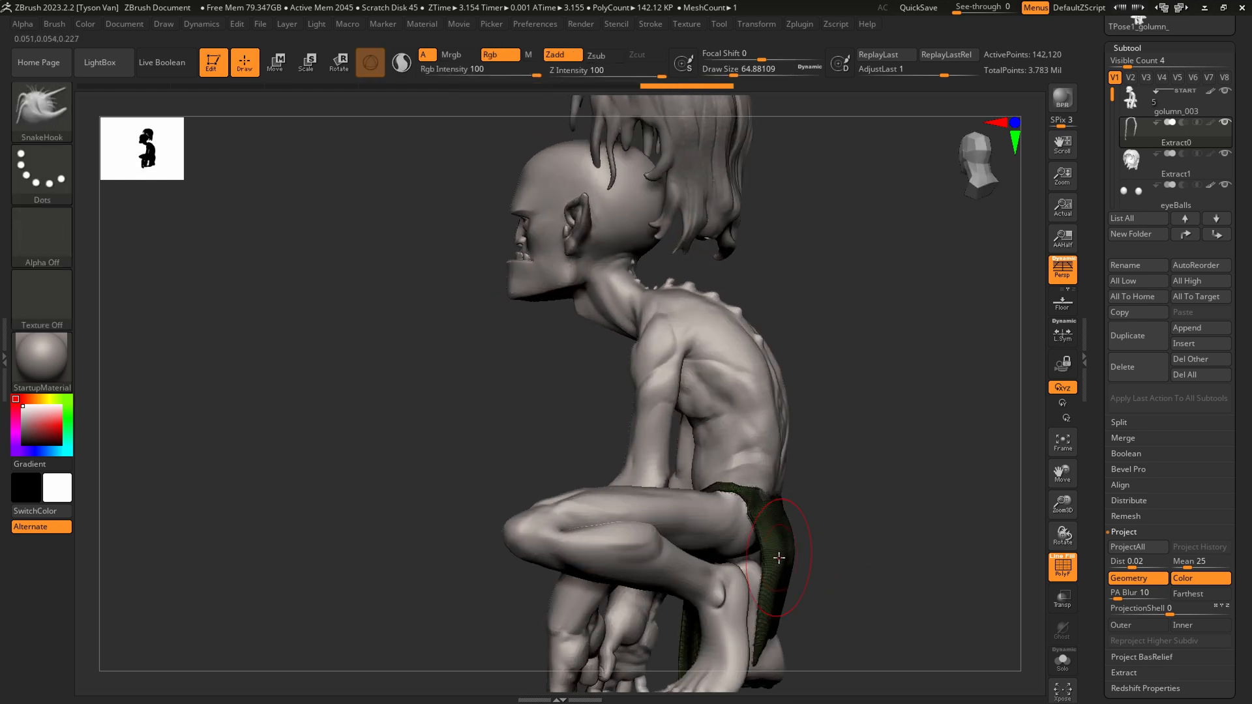
{"action": "key", "text": "s"}
{"action": "left_click_drag", "start_coordinate": [771, 557], "coordinate": [765, 562]}
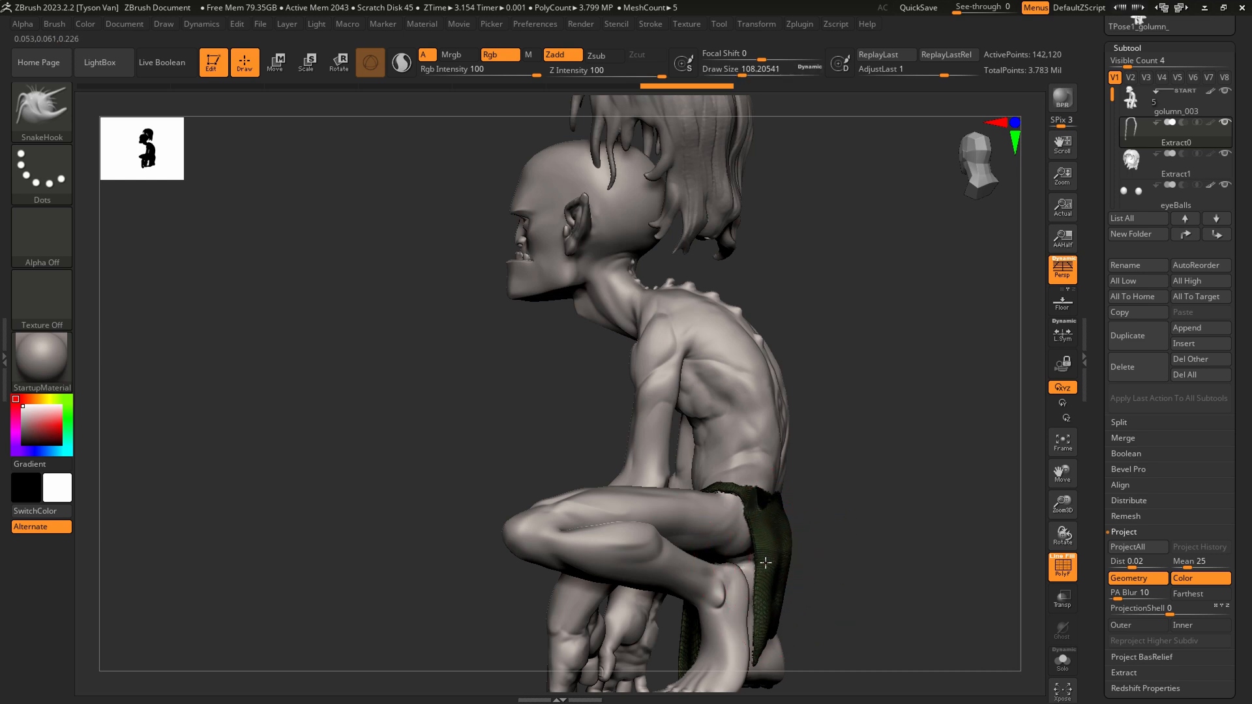
{"action": "key", "text": "ctrl"}
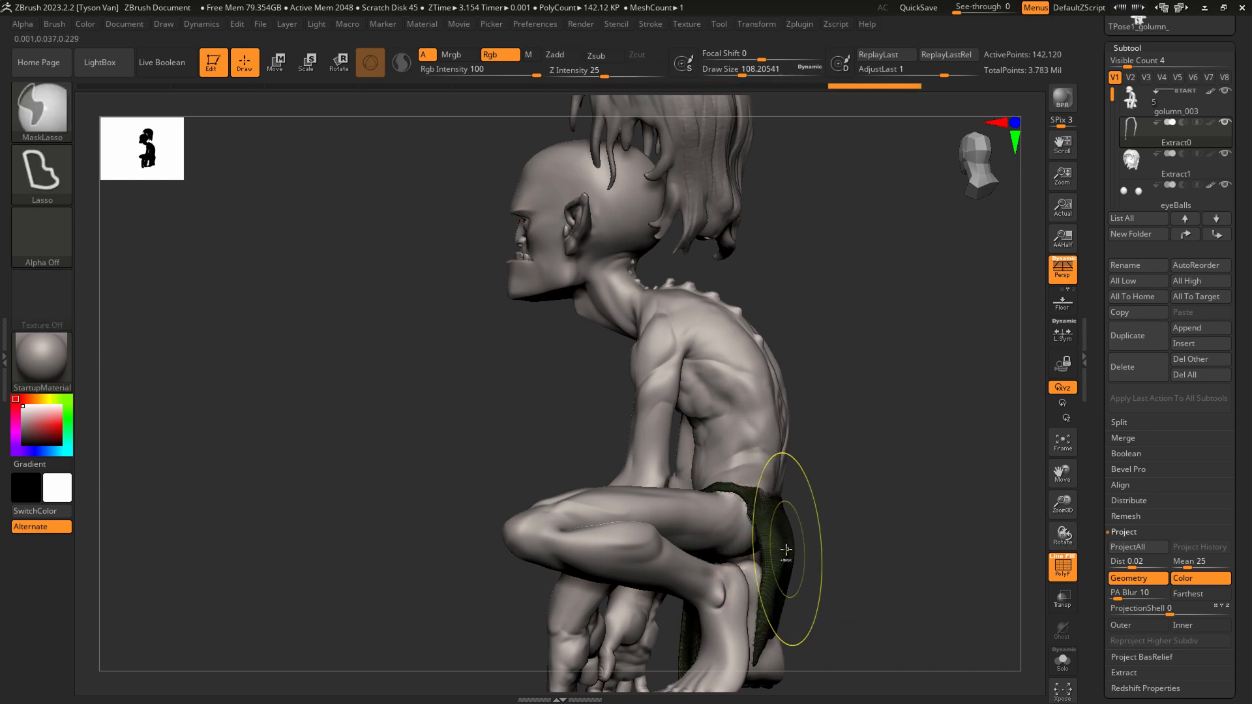
{"action": "key", "text": "ctrl+z"}
{"action": "key", "text": "ctrl+z"}
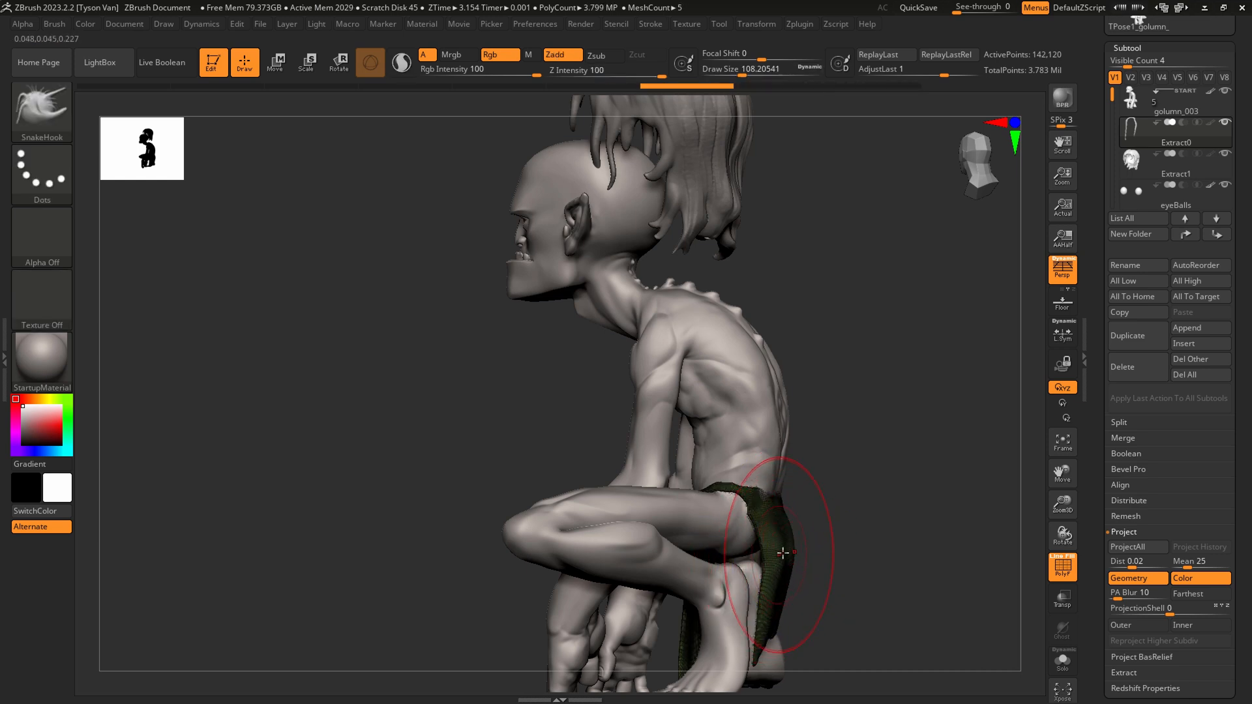
{"action": "key", "text": "ctrl+shift+z"}
Reshape the rear panel of the loincloth over the buttocks with SnakeHook at a draw size of about 77.
{"action": "right_click_drag", "start_coordinate": [764, 564], "coordinate": [802, 547]}
{"action": "key", "text": "s"}
{"action": "left_click_drag", "start_coordinate": [772, 523], "coordinate": [780, 562]}
{"action": "right_click_drag", "start_coordinate": [780, 562], "coordinate": [758, 558]}
{"action": "key", "text": "s"}
{"action": "left_click_drag", "start_coordinate": [757, 558], "coordinate": [753, 557]}
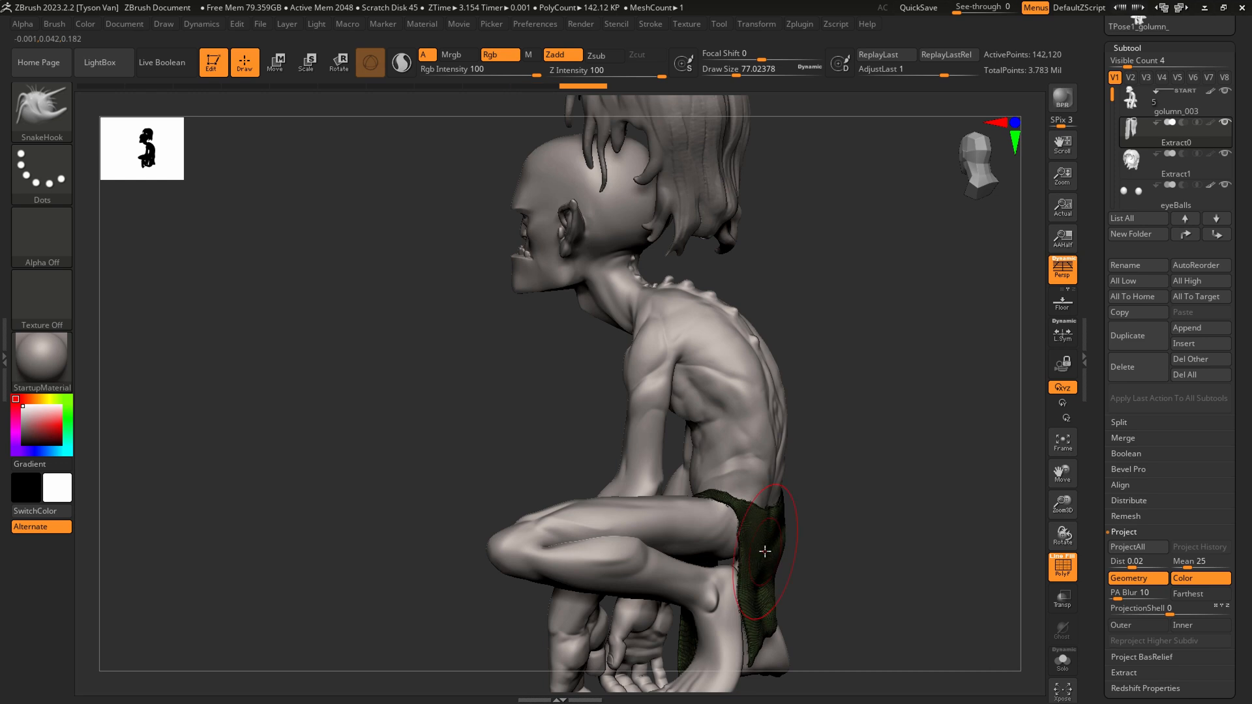
Thicken the loincloth slightly with the Inflate deformation.
{"action": "left_click_drag", "start_coordinate": [1238, 490], "coordinate": [1232, 217]}
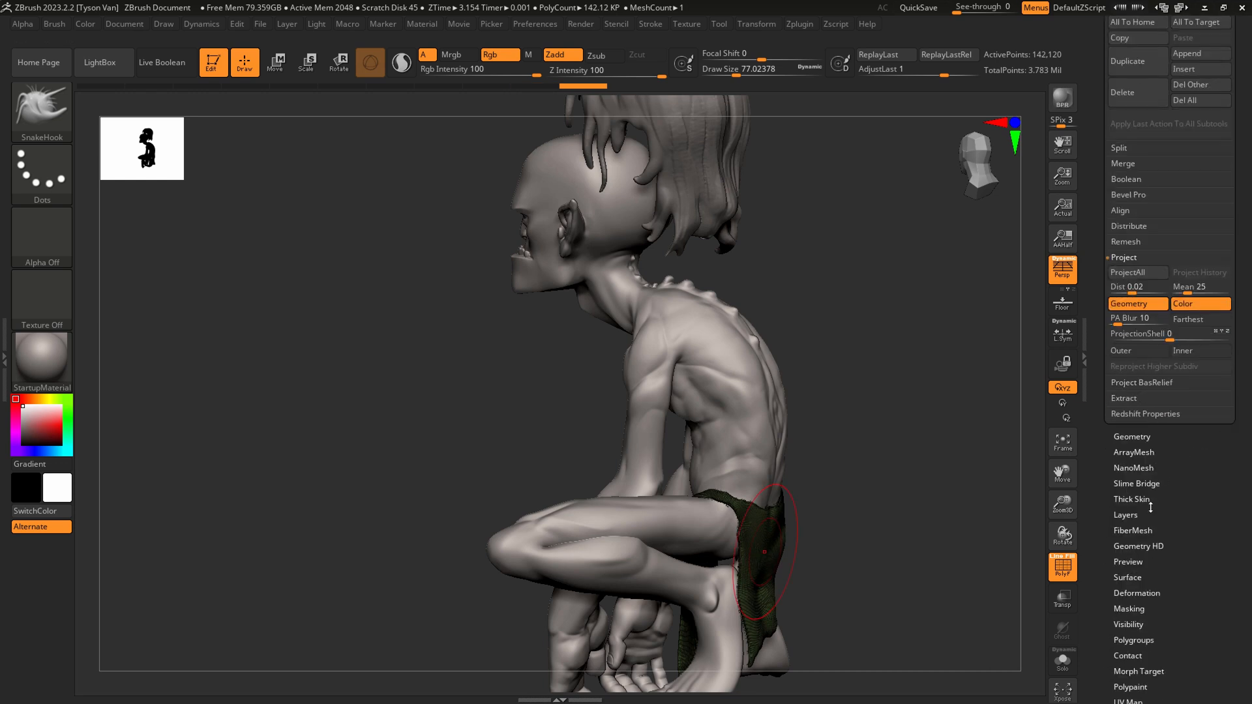
{"action": "left_click", "coordinate": [1140, 591]}
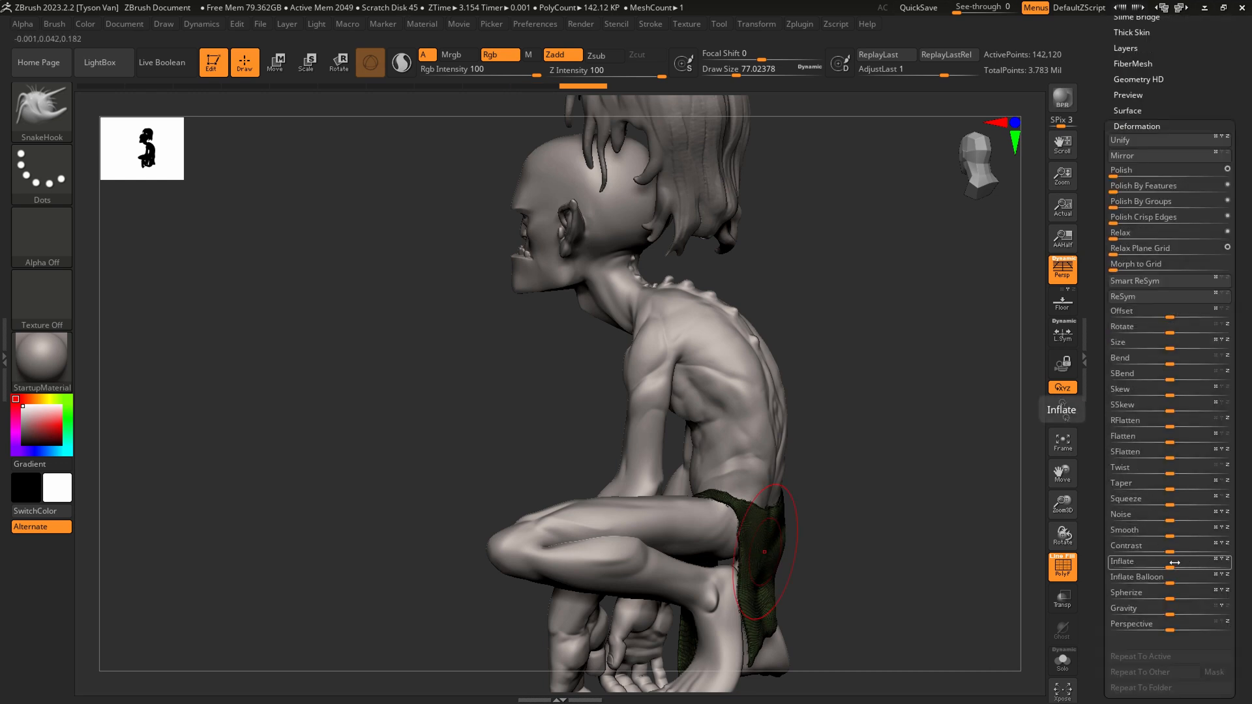
{"action": "left_click_drag", "start_coordinate": [1172, 564], "coordinate": [1173, 563]}
{"action": "mouse_move", "coordinate": [846, 556]}
{"action": "left_mouse_down"}
{"action": "mouse_move", "coordinate": [701, 499]}
{"action": "mouse_move", "coordinate": [759, 502]}
{"action": "left_mouse_up"}
Adjust and smooth the loincloth's side edge with SnakeHook and Smooth at a draw size of about 54.
{"action": "key", "text": "s"}
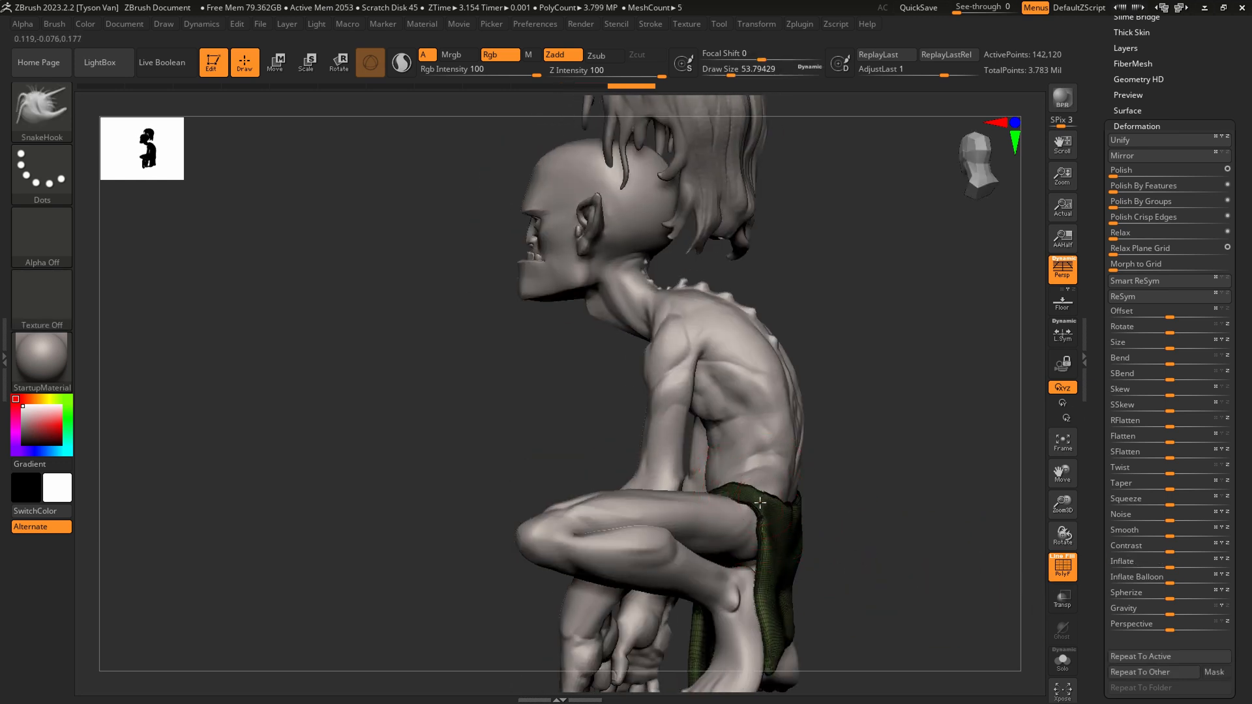
{"action": "key", "text": "shift"}
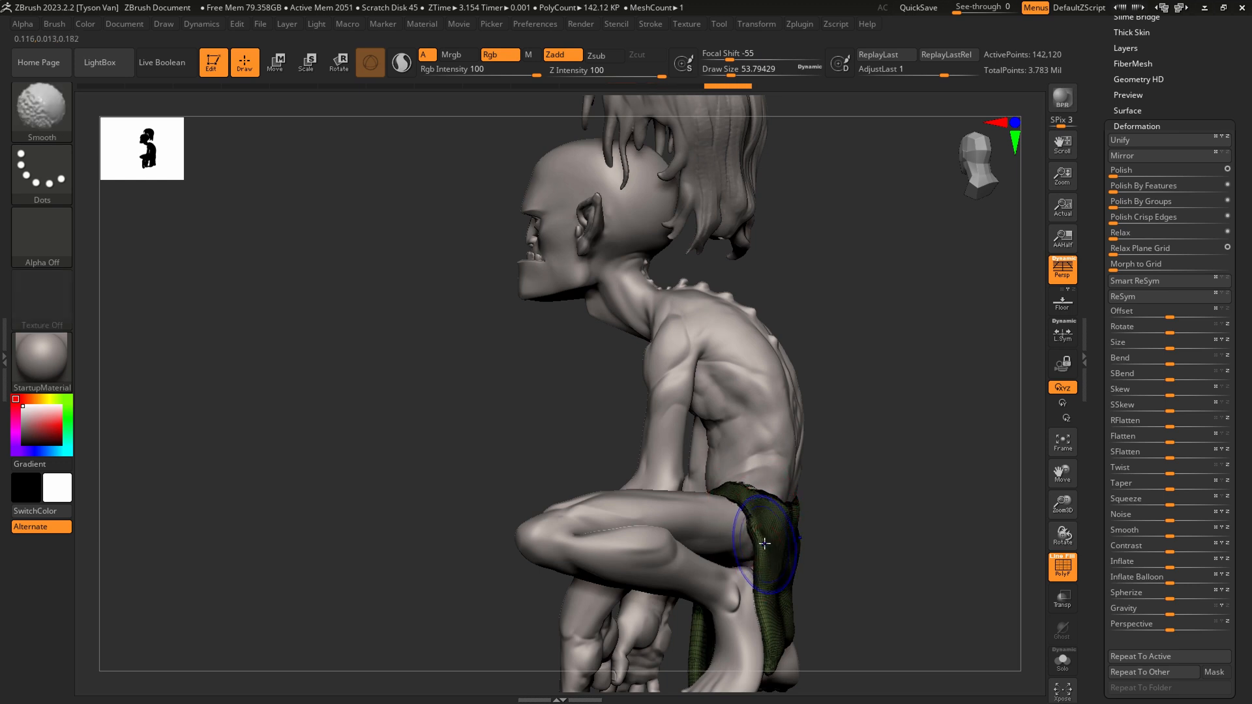
{"action": "mouse_move", "coordinate": [756, 560]}
{"action": "left_mouse_down", "text": "shift"}
{"action": "mouse_move", "coordinate": [785, 522]}
{"action": "mouse_move", "coordinate": [757, 521]}
{"action": "mouse_move", "coordinate": [770, 514]}
{"action": "left_mouse_up", "text": "shift"}
{"action": "key", "text": "s"}
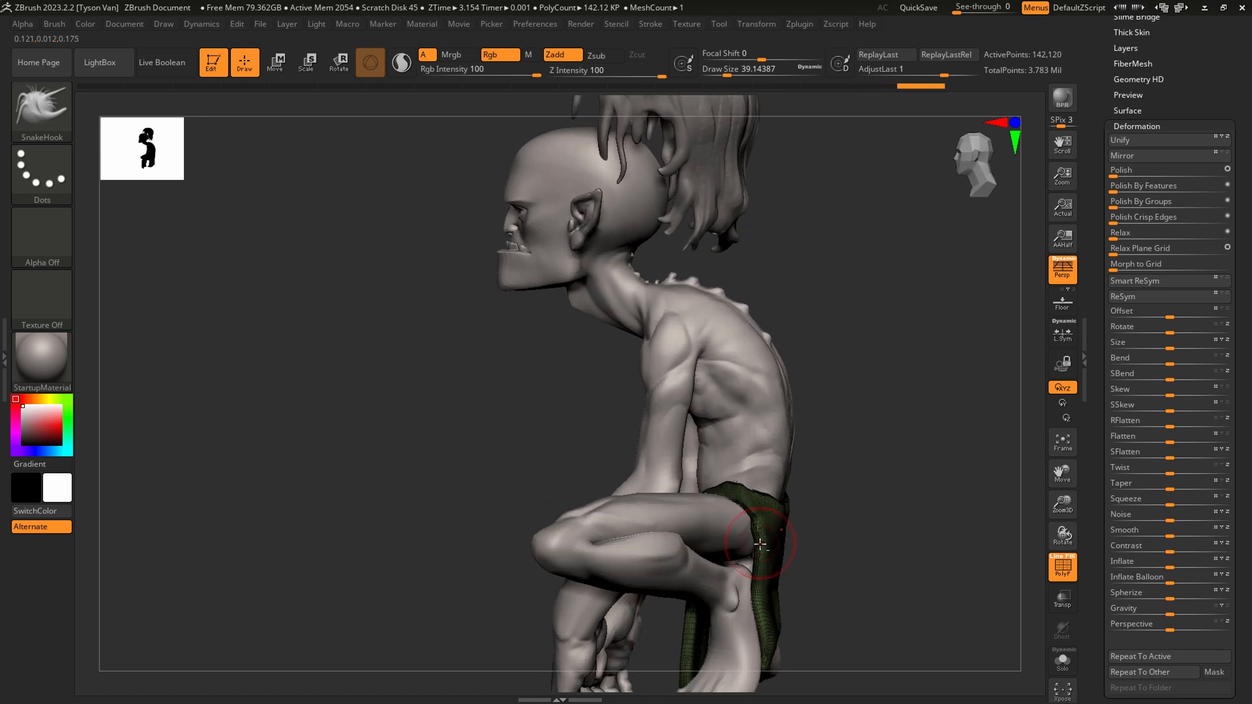
Fit the loincloth's waist and edge against the thigh with SnakeHook at draw sizes of about 22 and 16, smoothing the cloth.
{"action": "scroll", "coordinate": [766, 547], "scroll_direction": "up", "scroll_amount": 5}
{"action": "key", "text": "s"}
{"action": "left_click_drag", "start_coordinate": [743, 545], "coordinate": [754, 543]}
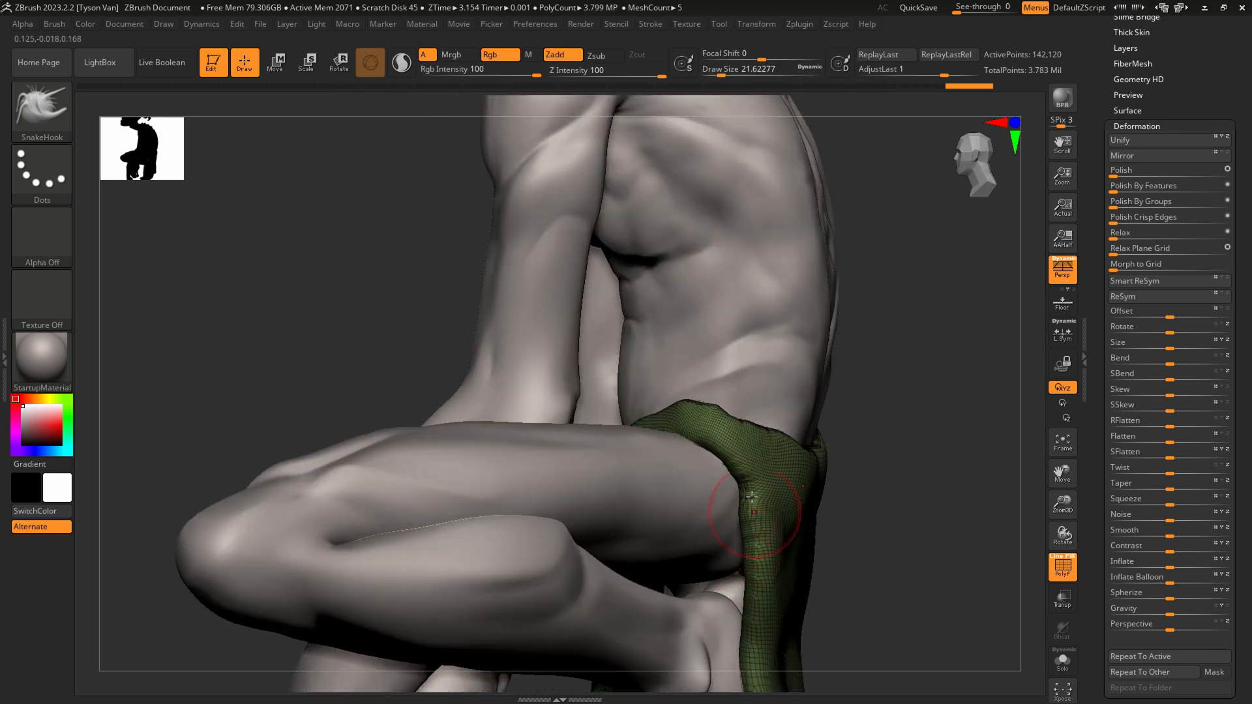
{"action": "mouse_move", "coordinate": [751, 497]}
{"action": "right_mouse_down"}
{"action": "mouse_move", "coordinate": [730, 493]}
{"action": "mouse_move", "coordinate": [743, 484]}
{"action": "right_mouse_up"}
{"action": "key", "text": "s"}
{"action": "left_click_drag", "start_coordinate": [750, 487], "coordinate": [746, 486]}
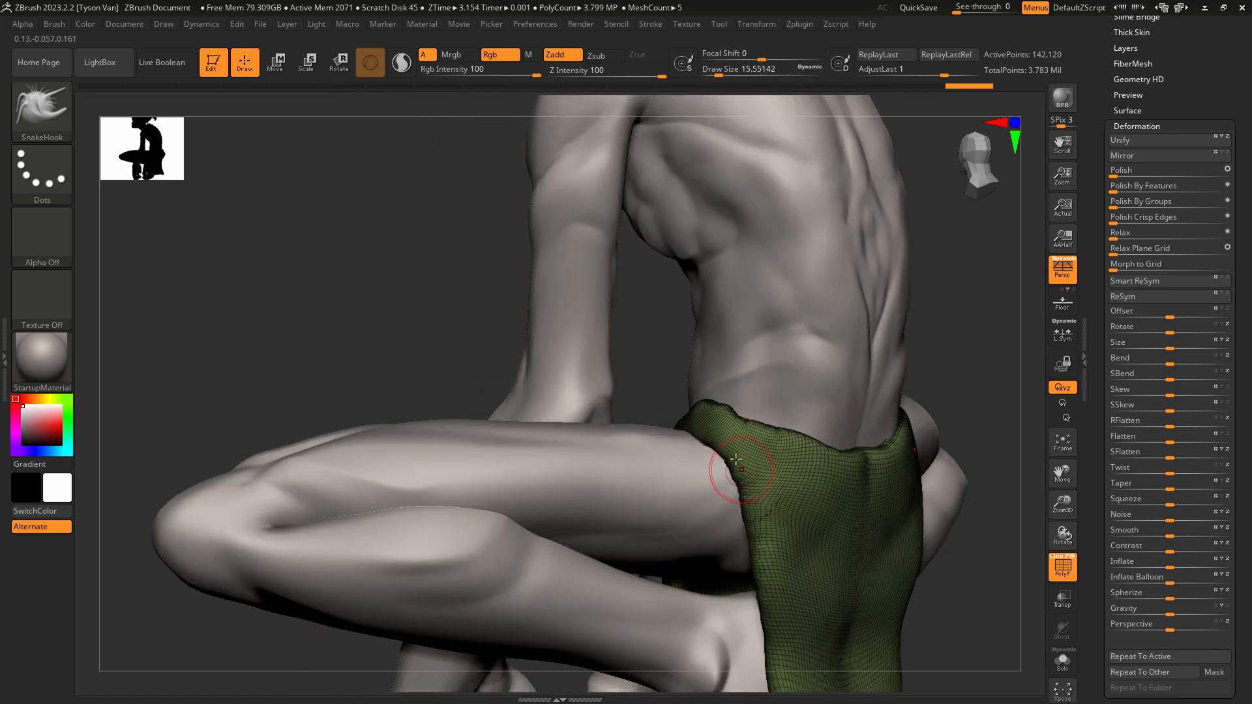
{"action": "key", "text": "shift"}
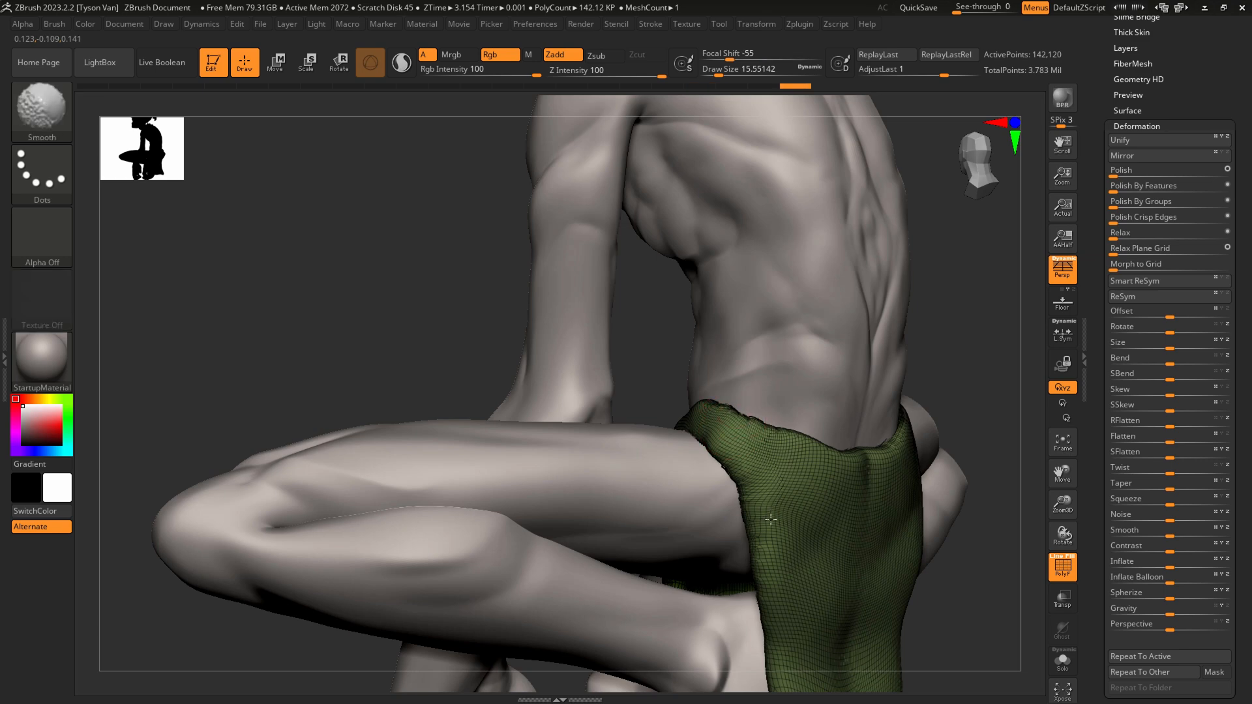
{"action": "right_click_drag", "start_coordinate": [770, 520], "coordinate": [620, 492], "text": "ctrl"}
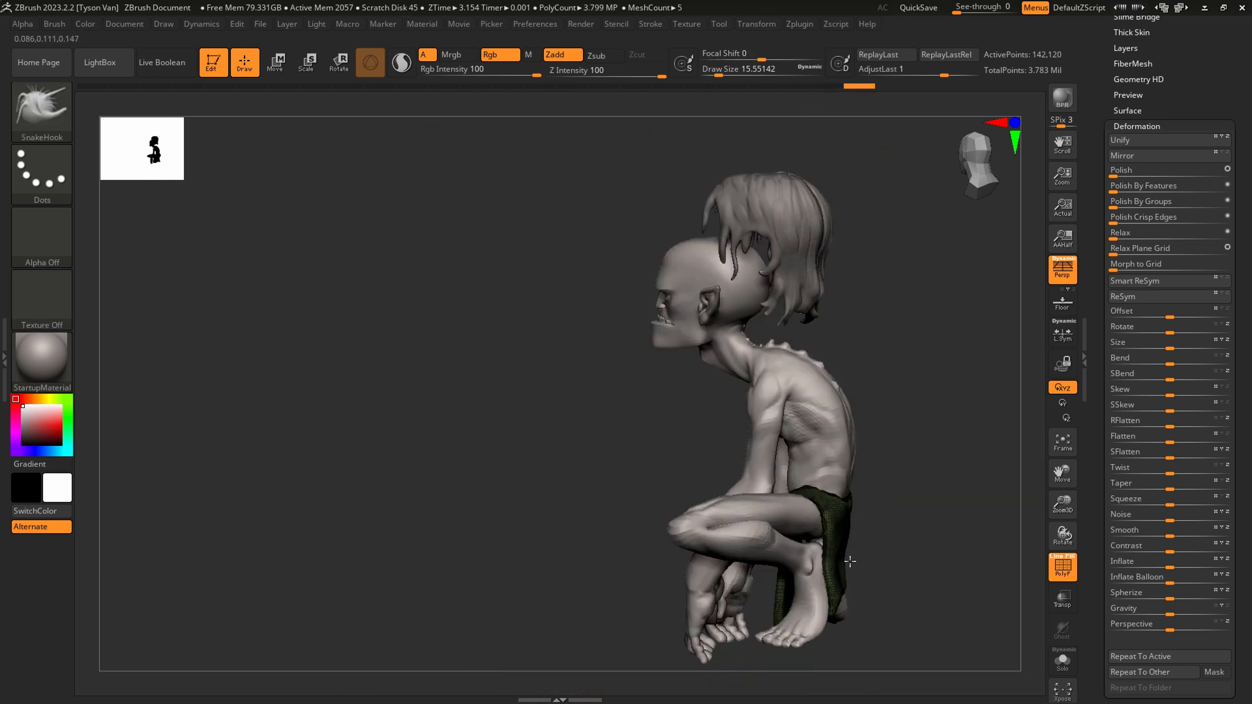
Select the hair subtool and use the transform gizmo to rotate and move it onto the creature's head.
{"action": "right_click_drag", "start_coordinate": [850, 561], "coordinate": [822, 547]}
{"action": "left_click", "coordinate": [783, 227], "text": "alt"}
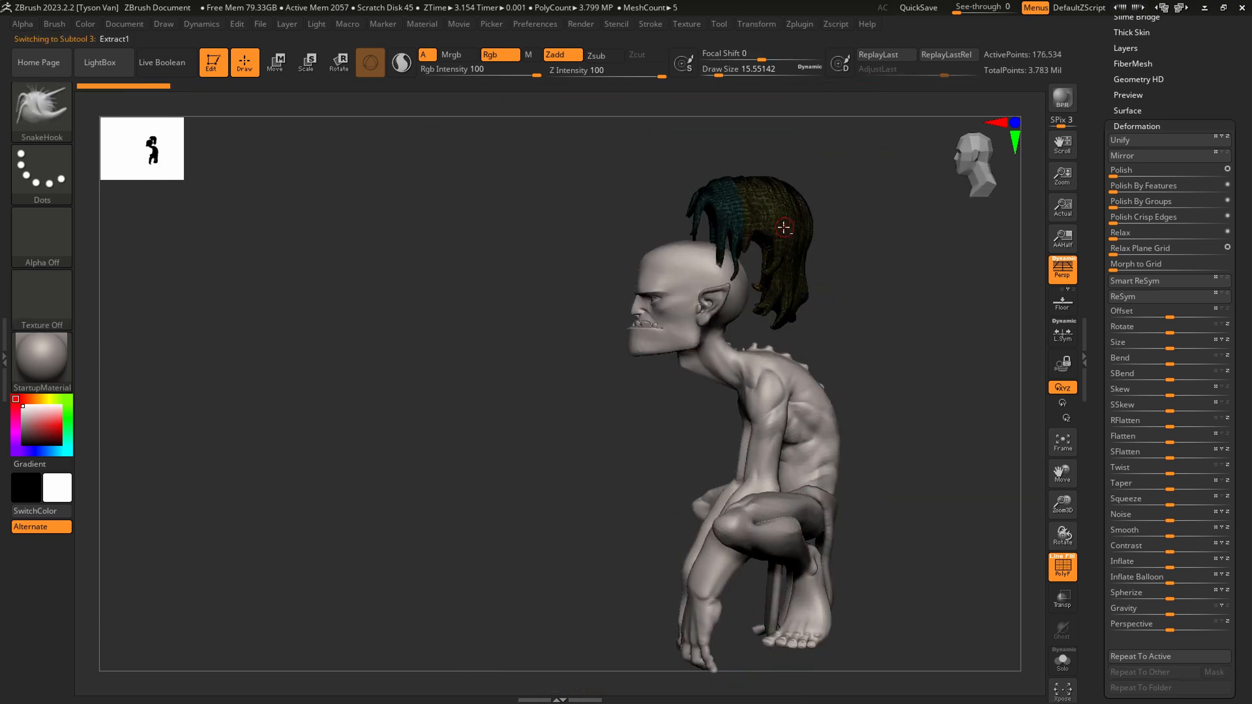
{"action": "right_click_drag", "start_coordinate": [784, 227], "coordinate": [627, 167], "text": "ctrl"}
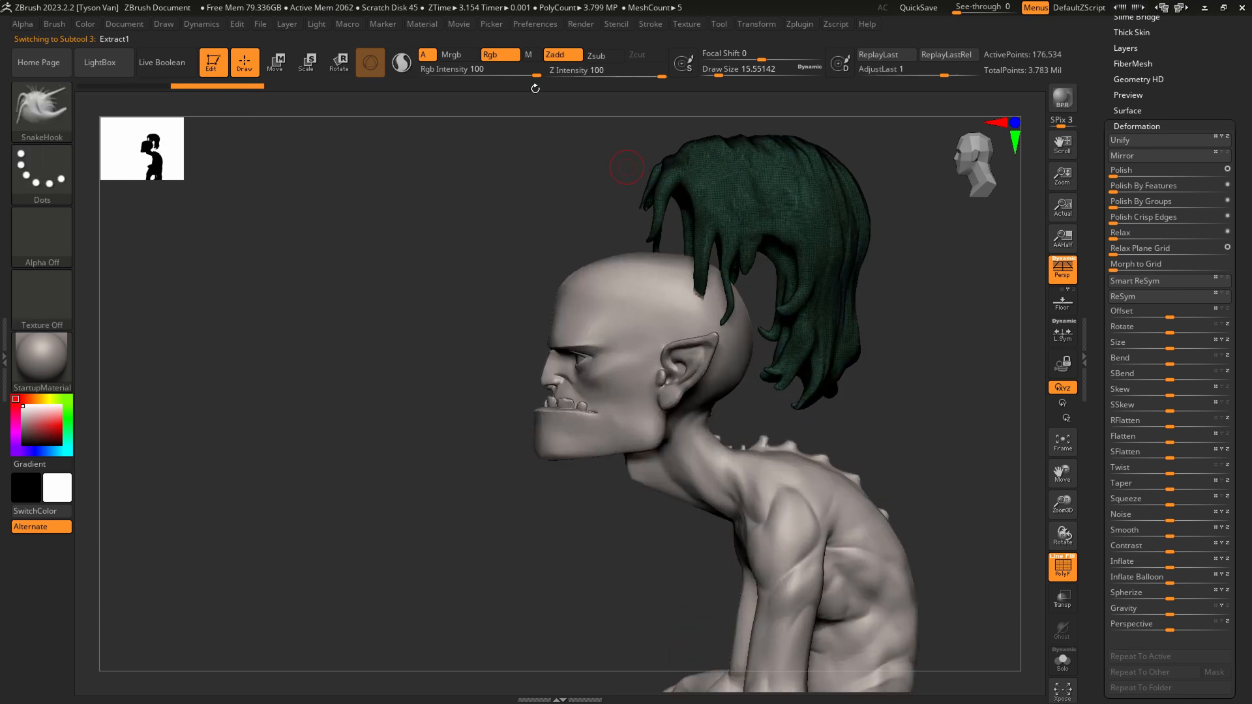
{"action": "left_click", "coordinate": [336, 65]}
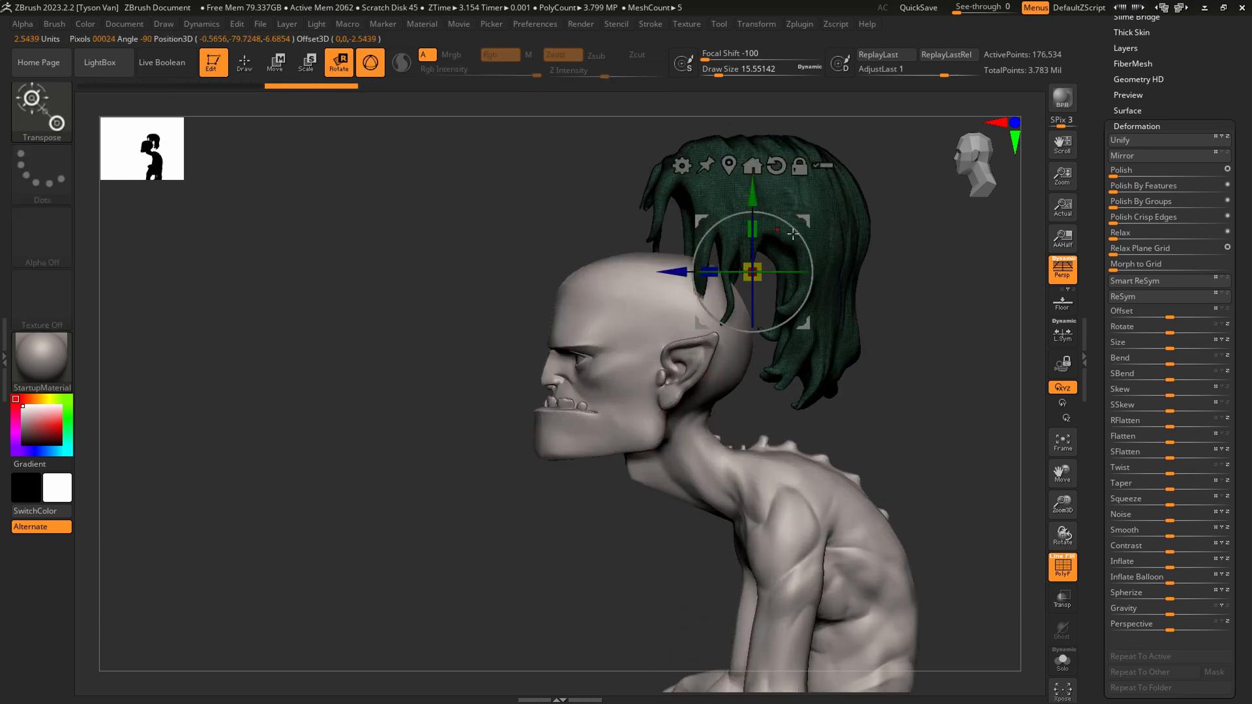
{"action": "mouse_move", "coordinate": [792, 234]}
{"action": "left_mouse_down"}
{"action": "mouse_move", "coordinate": [714, 306]}
{"action": "mouse_move", "coordinate": [725, 321]}
{"action": "mouse_move", "coordinate": [710, 319]}
{"action": "mouse_move", "coordinate": [734, 331]}
{"action": "mouse_move", "coordinate": [734, 486]}
{"action": "mouse_move", "coordinate": [595, 344]}
{"action": "mouse_move", "coordinate": [624, 285]}
{"action": "left_mouse_up"}
Fit the hair around the head and nape with SnakeHook at a draw size of about 51.
{"action": "key", "text": "q"}
{"action": "key", "text": "bracketright"}
{"action": "key", "text": "bracketright"}
{"action": "key", "text": "bracketright"}
{"action": "key", "text": "bracketright"}
{"action": "left_click_drag", "start_coordinate": [539, 324], "coordinate": [593, 317]}
{"action": "mouse_move", "coordinate": [661, 274]}
{"action": "right_mouse_down"}
{"action": "mouse_move", "coordinate": [596, 277]}
{"action": "mouse_move", "coordinate": [609, 279]}
{"action": "mouse_move", "coordinate": [577, 258]}
{"action": "mouse_move", "coordinate": [712, 252]}
{"action": "mouse_move", "coordinate": [792, 277]}
{"action": "mouse_move", "coordinate": [712, 245]}
{"action": "right_mouse_up"}
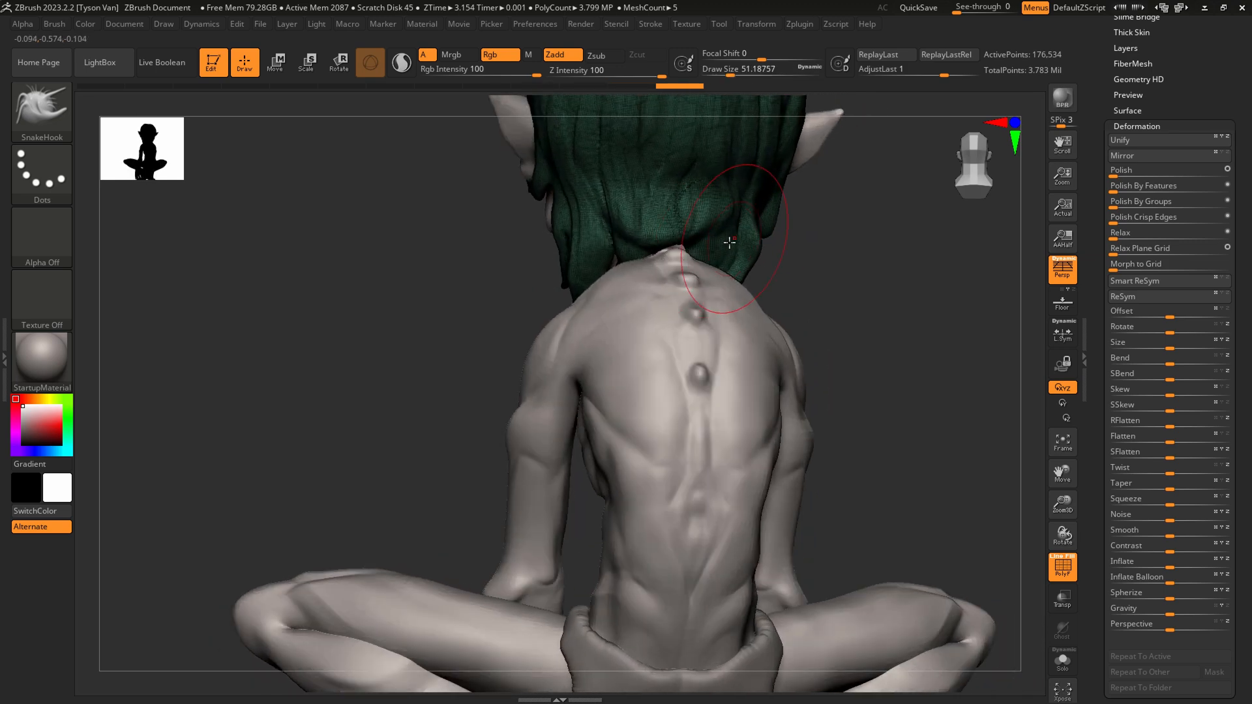
{"action": "left_click_drag", "start_coordinate": [730, 242], "coordinate": [738, 245]}
Drape the lower hair strands around the neck and shoulders with SnakeHook at a draw size of about 37.
{"action": "right_click_drag", "start_coordinate": [723, 262], "coordinate": [734, 254]}
{"action": "key", "text": "s"}
{"action": "left_click_drag", "start_coordinate": [725, 262], "coordinate": [715, 241]}
{"action": "right_click_drag", "start_coordinate": [705, 254], "coordinate": [571, 293]}
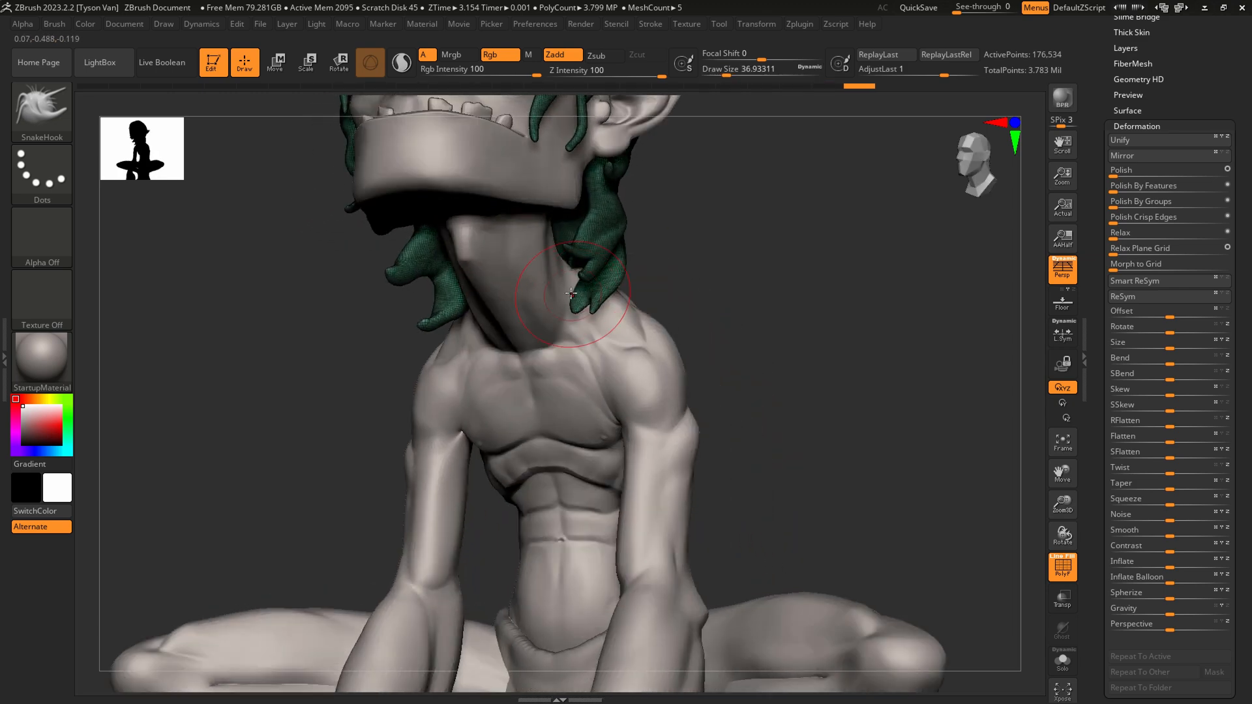
{"action": "left_click_drag", "start_coordinate": [571, 293], "coordinate": [582, 301]}
{"action": "right_click_drag", "start_coordinate": [573, 293], "coordinate": [519, 311]}
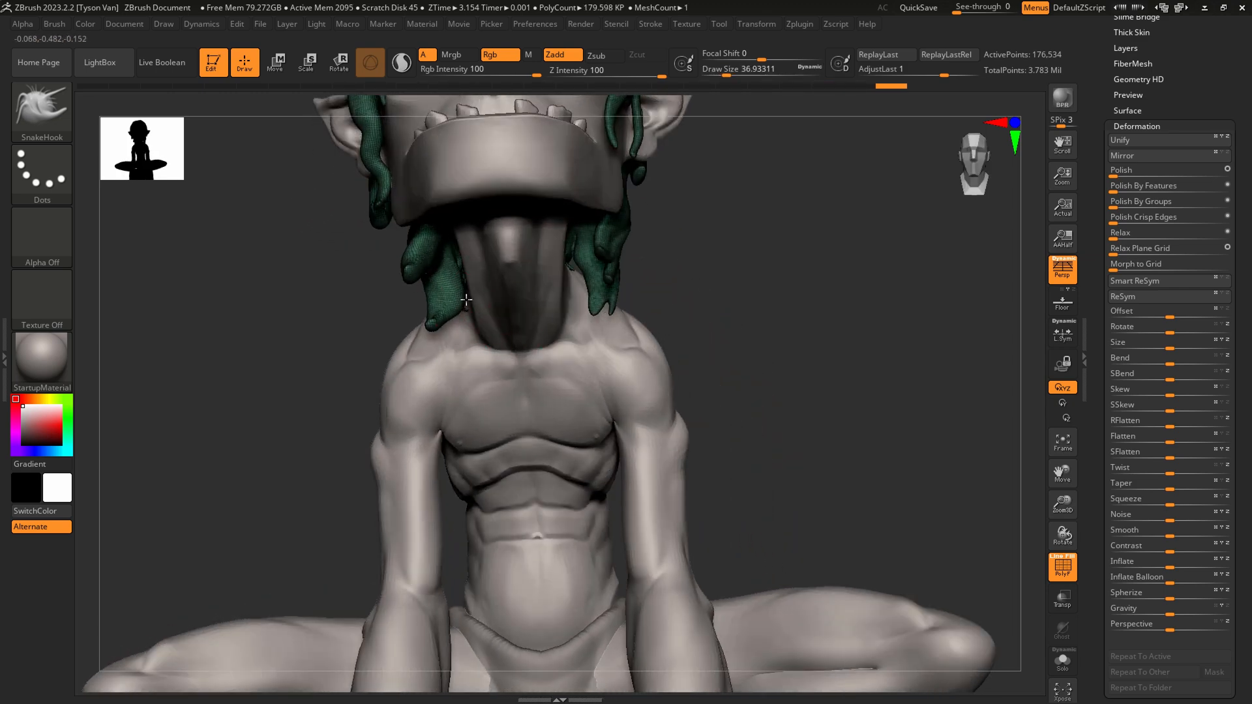
{"action": "left_click_drag", "start_coordinate": [466, 300], "coordinate": [456, 301]}
{"action": "left_click_drag", "start_coordinate": [596, 312], "coordinate": [596, 315]}
{"action": "right_click_drag", "start_coordinate": [596, 315], "coordinate": [675, 289]}
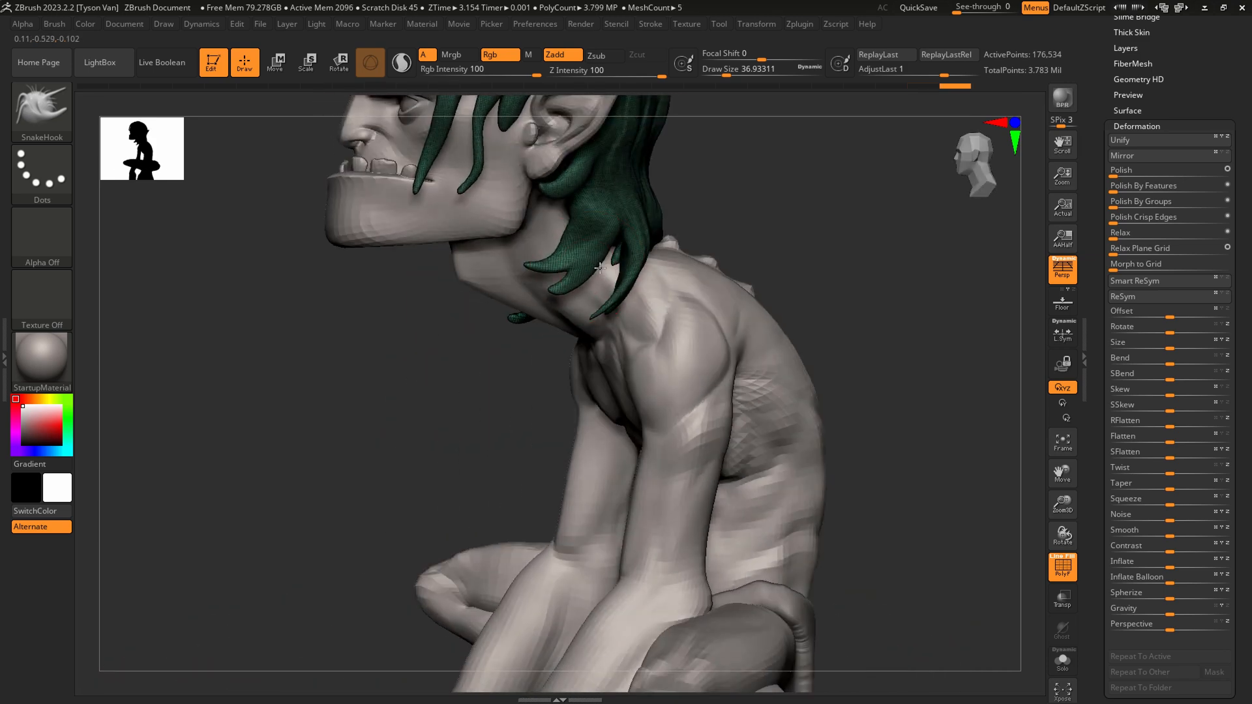
{"action": "left_click_drag", "start_coordinate": [555, 266], "coordinate": [578, 251]}
Turn off the polyframe display and browse to the kickPunched\2_assets\Golumn\1_z folder for saving the tool.
{"action": "mouse_move", "coordinate": [589, 236]}
{"action": "right_mouse_down"}
{"action": "mouse_move", "coordinate": [585, 214]}
{"action": "mouse_move", "coordinate": [615, 254]}
{"action": "mouse_move", "coordinate": [633, 371]}
{"action": "mouse_move", "coordinate": [659, 428]}
{"action": "mouse_move", "coordinate": [659, 538]}
{"action": "right_mouse_up"}
{"action": "key", "text": "shift+f"}
{"action": "left_click_drag", "start_coordinate": [1206, 59], "coordinate": [1173, 212]}
{"action": "mouse_move", "coordinate": [1138, 232]}
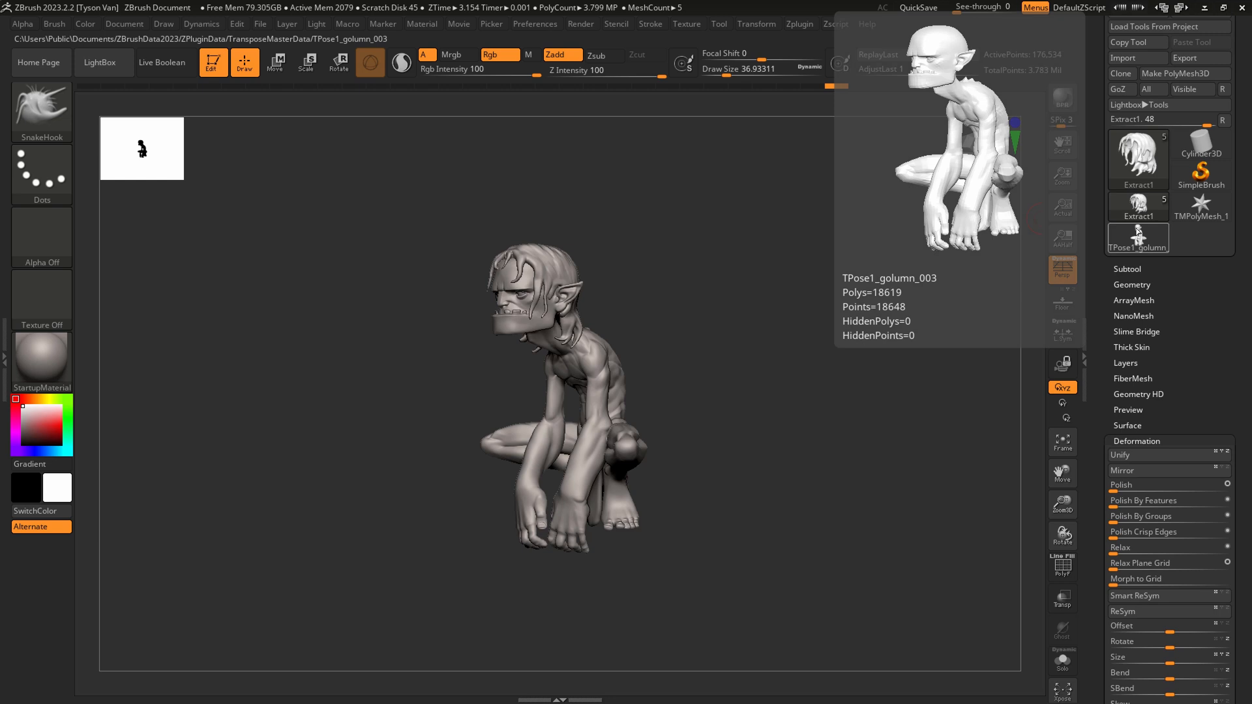
{"action": "scroll", "coordinate": [1208, 61], "scroll_direction": "up", "scroll_amount": 2}
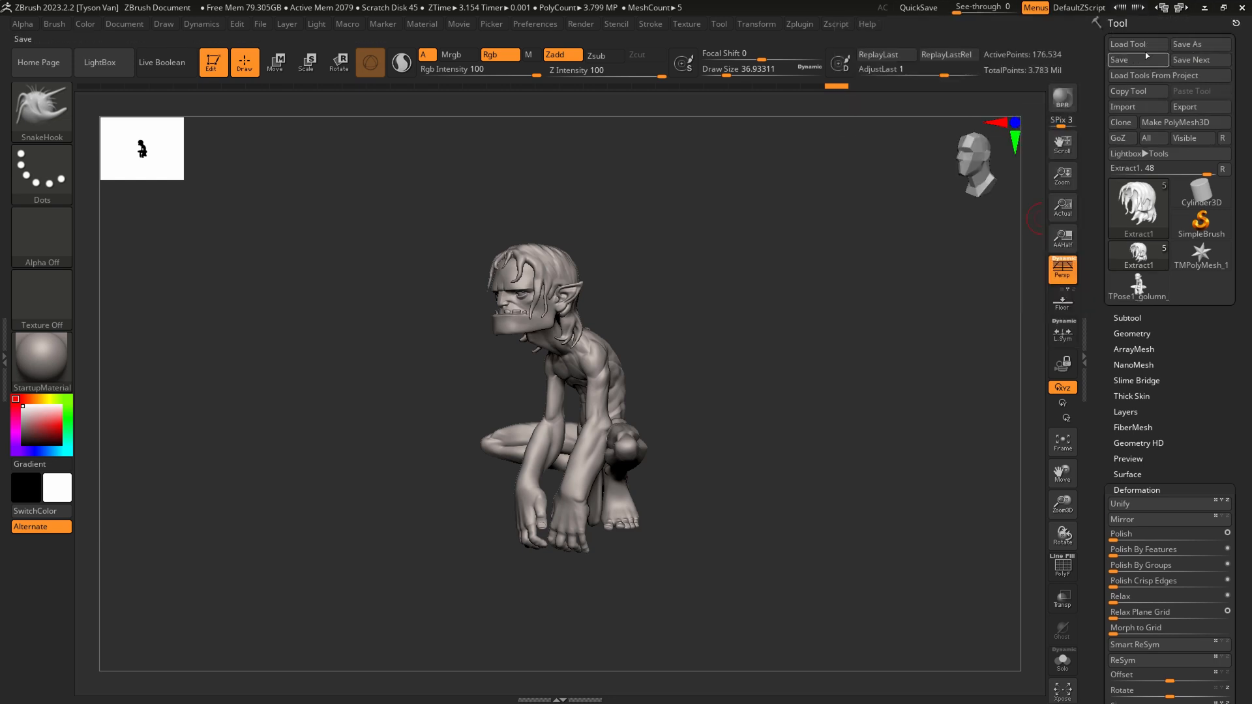
{"action": "left_click", "coordinate": [1197, 45]}
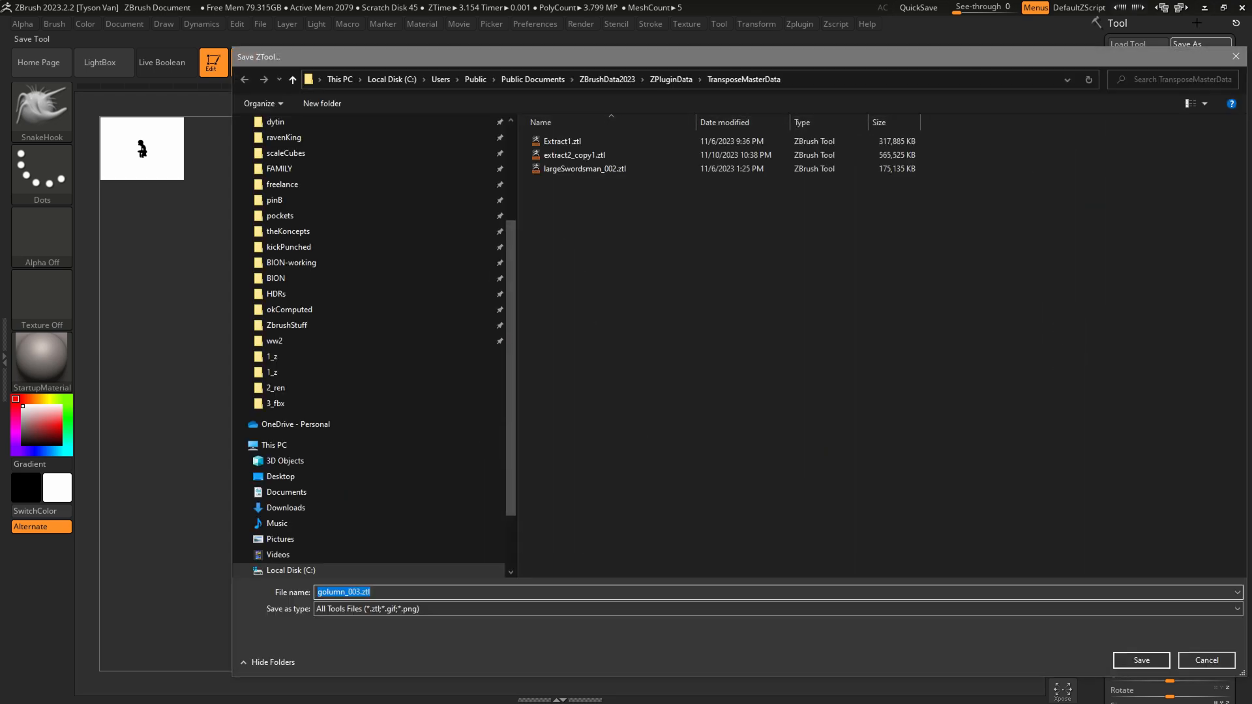
{"action": "left_click", "coordinate": [274, 358]}
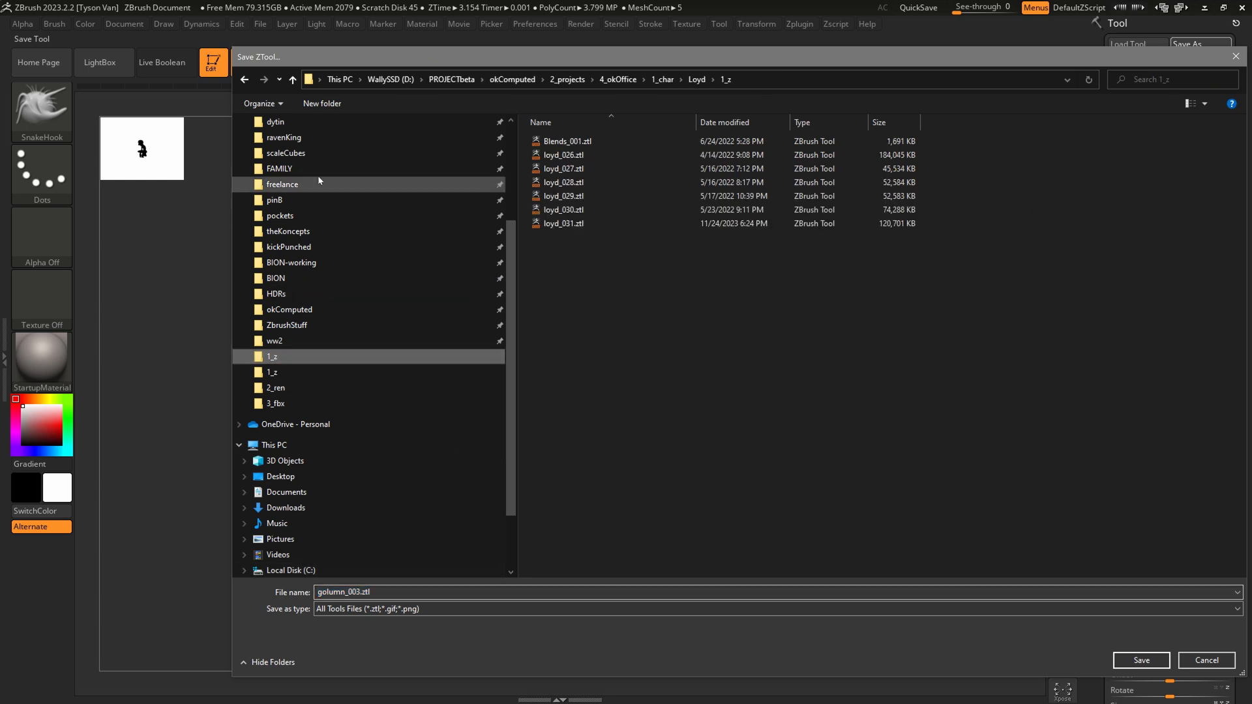
{"action": "left_click", "coordinate": [289, 247]}
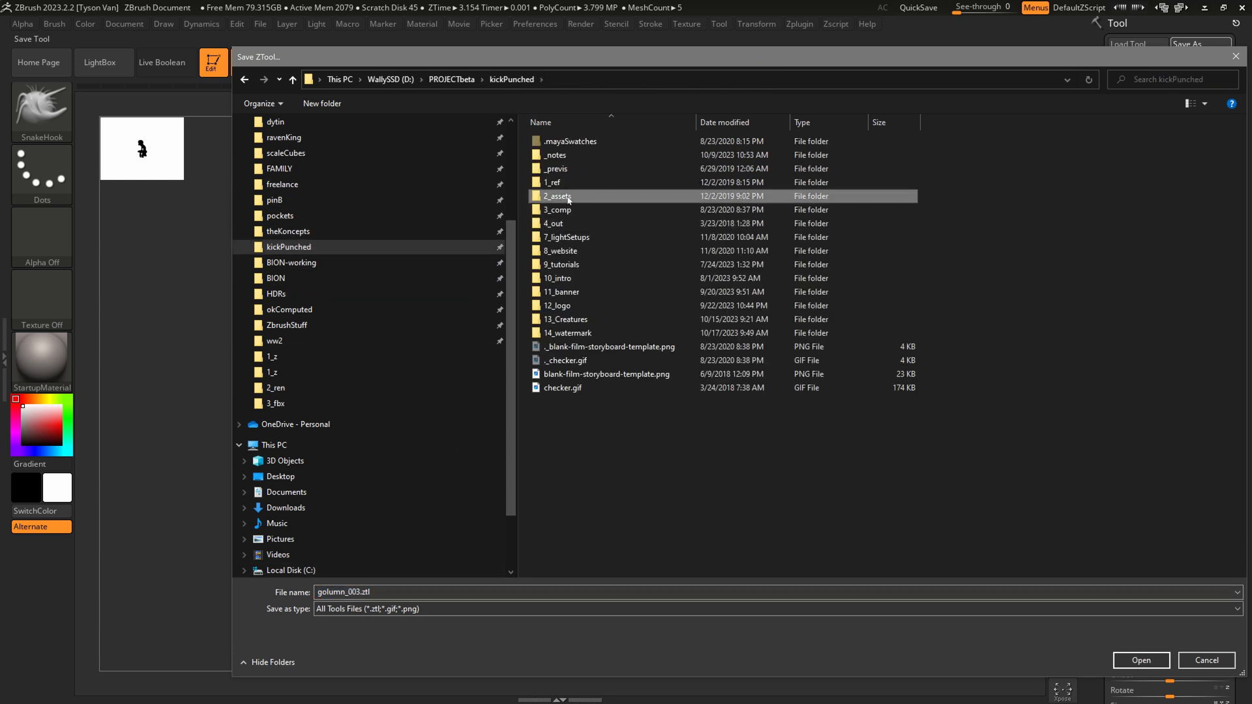
{"action": "double_click", "coordinate": [569, 199]}
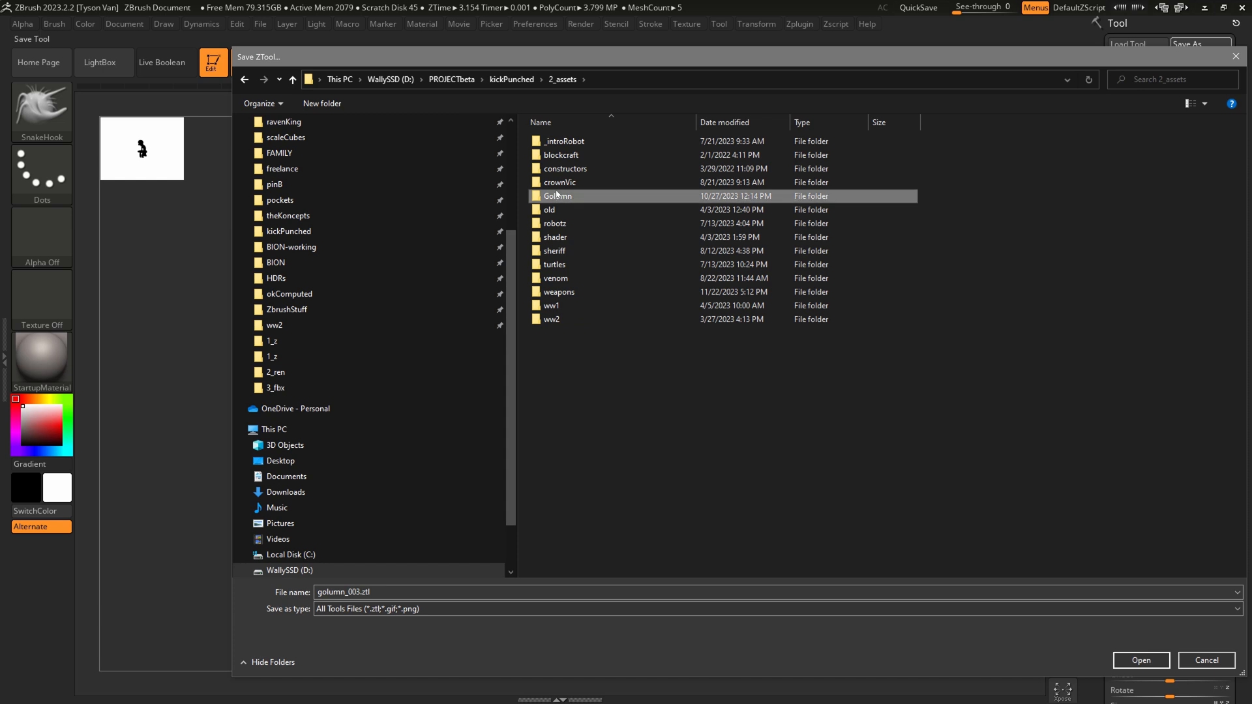
{"action": "double_click", "coordinate": [557, 196]}
{"action": "double_click", "coordinate": [551, 169]}
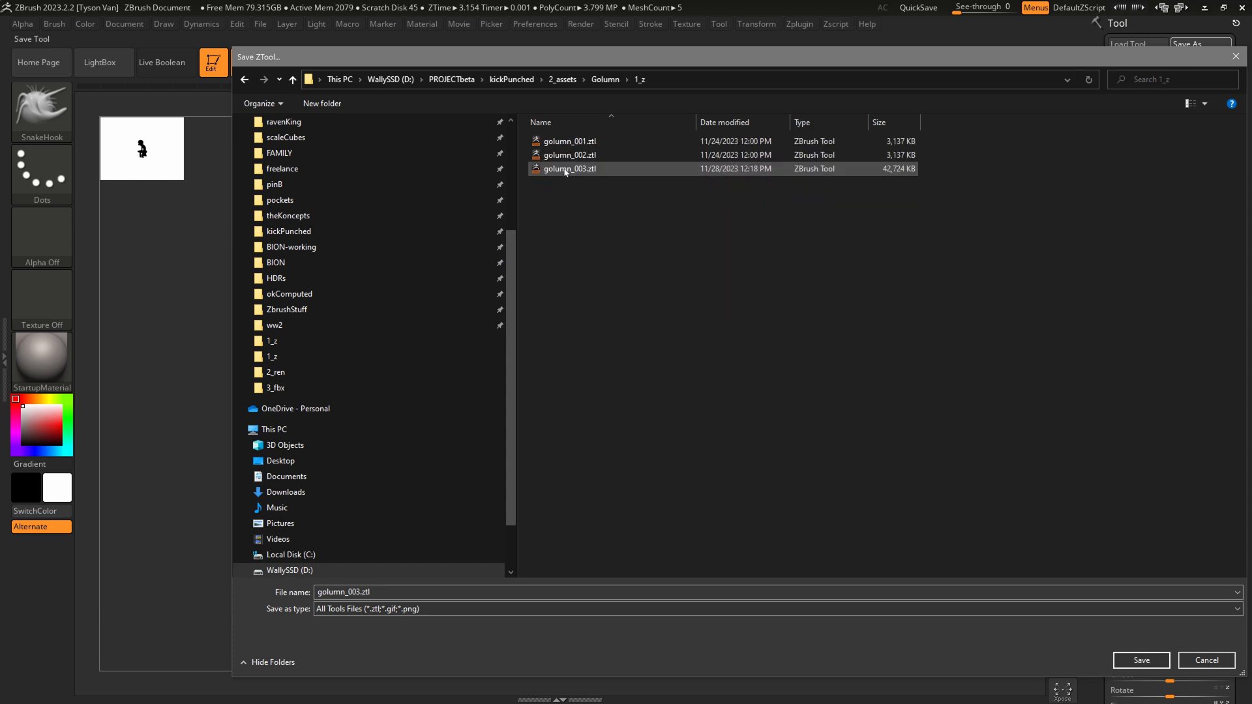
Save the tool as golumn_004.ztl.
{"action": "left_click", "coordinate": [565, 169]}
{"action": "double_click", "coordinate": [358, 591]}
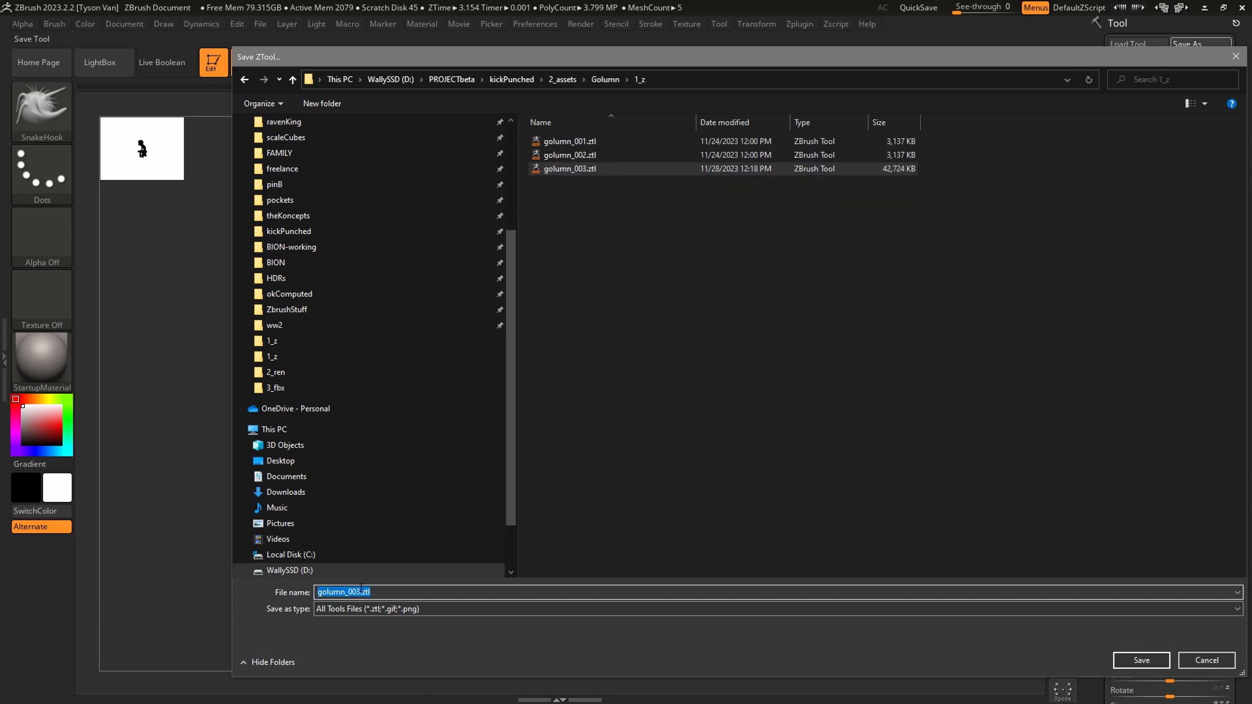
{"action": "type", "text": "4"}
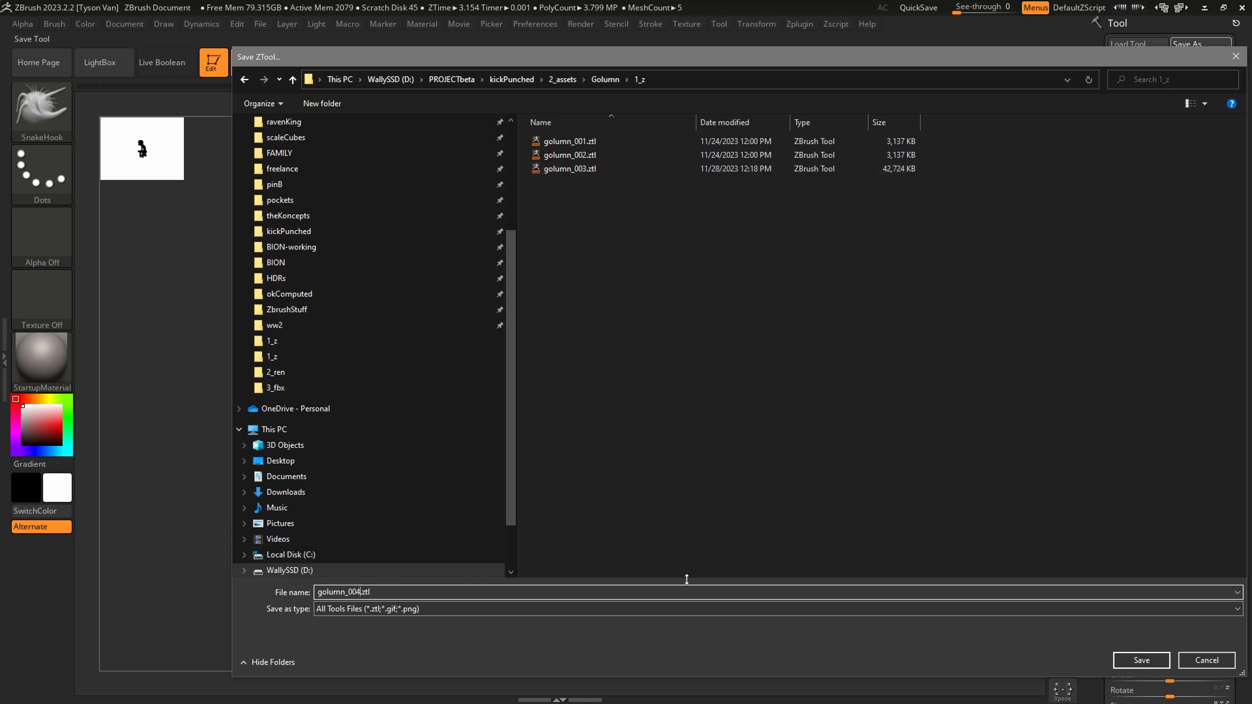
{"action": "left_click", "coordinate": [1141, 660]}
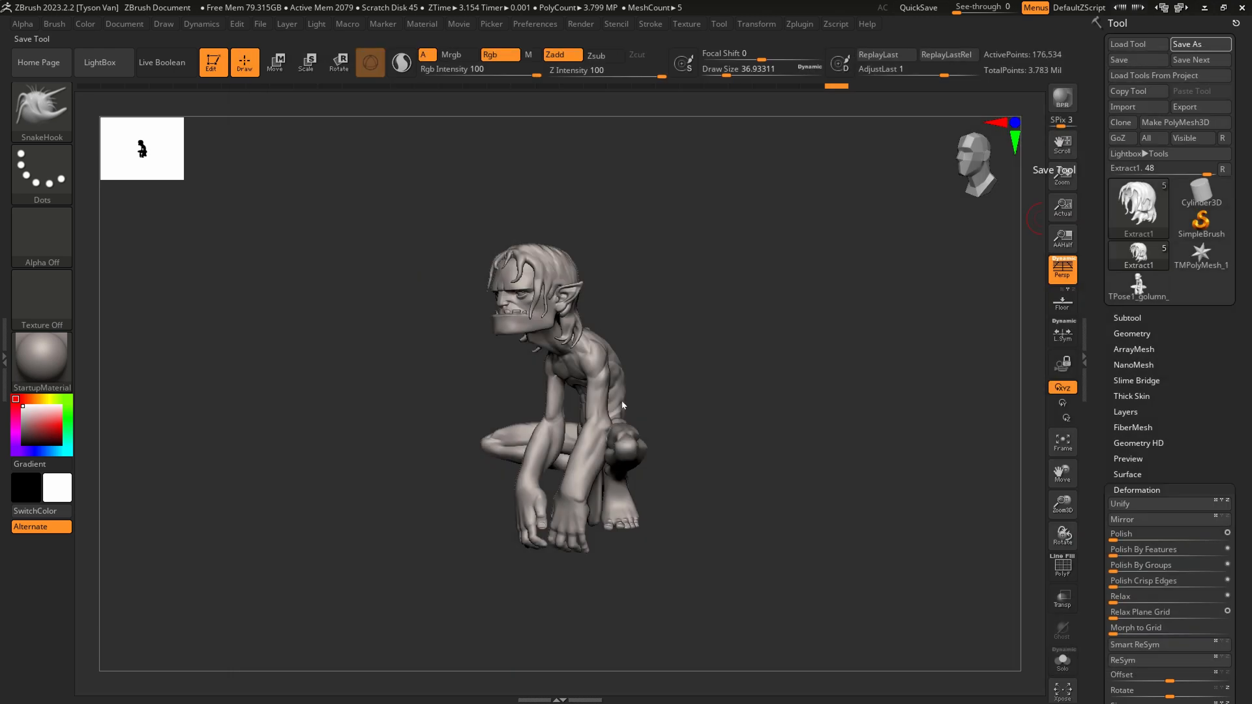
Select the body subtool and reshape the armpit and outer chest with SnakeHook at draw sizes of about 25 and 31.
{"action": "mouse_move", "coordinate": [551, 471]}
{"action": "right_mouse_down"}
{"action": "mouse_move", "coordinate": [562, 407]}
{"action": "mouse_move", "coordinate": [586, 370]}
{"action": "mouse_move", "coordinate": [554, 417]}
{"action": "mouse_move", "coordinate": [541, 410]}
{"action": "mouse_move", "coordinate": [582, 414]}
{"action": "mouse_move", "coordinate": [584, 399]}
{"action": "mouse_move", "coordinate": [574, 444]}
{"action": "right_mouse_up"}
{"action": "key", "text": "s"}
{"action": "left_click_drag", "start_coordinate": [574, 445], "coordinate": [565, 443]}
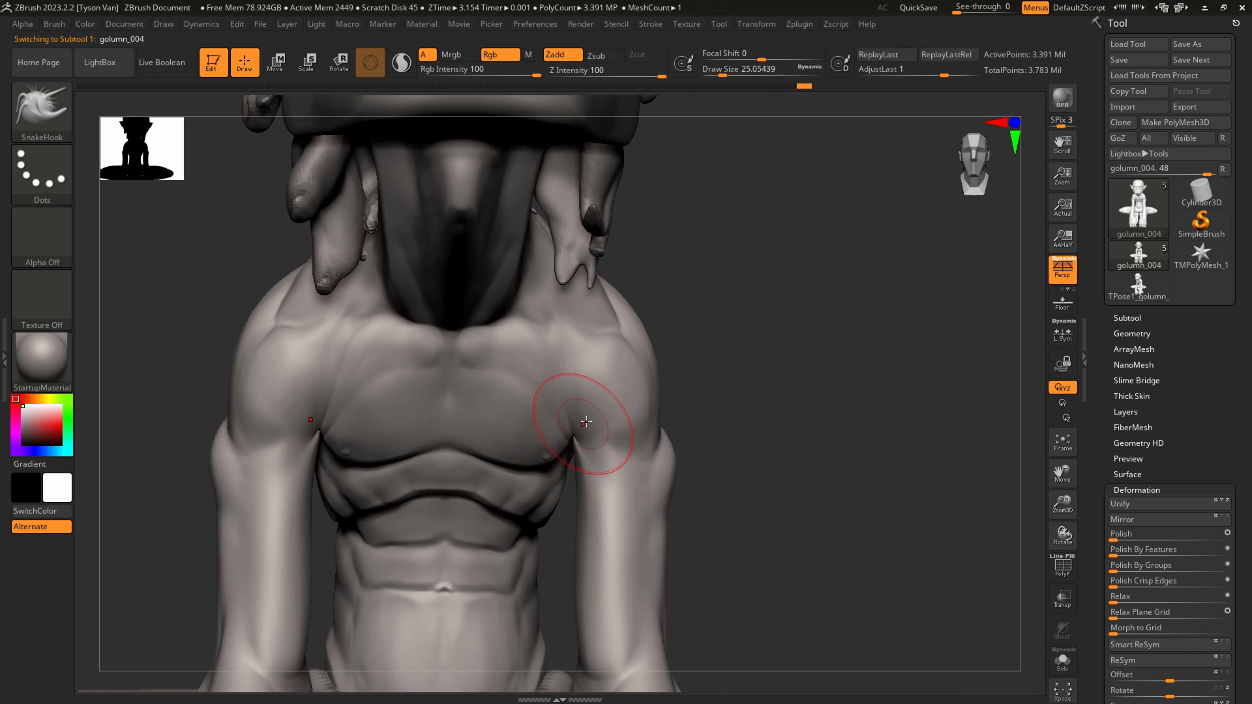
{"action": "mouse_move", "coordinate": [571, 432]}
{"action": "left_mouse_down"}
{"action": "mouse_move", "coordinate": [569, 413]}
{"action": "mouse_move", "coordinate": [537, 401]}
{"action": "left_mouse_up"}
{"action": "key", "text": "s"}
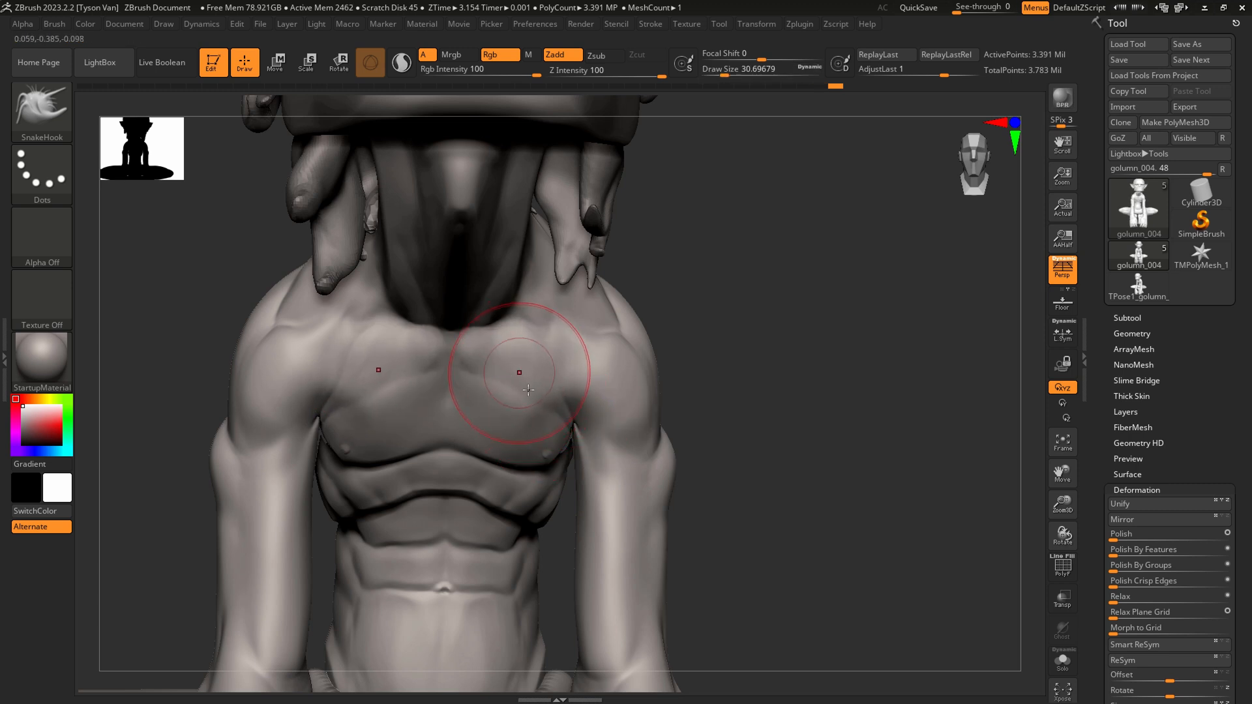
{"action": "key", "text": "shift"}
Lower the body's subdivision level and refine the armpit crease with SnakeHook at draw sizes of about 8 and 16.
{"action": "key", "text": "shift+d"}
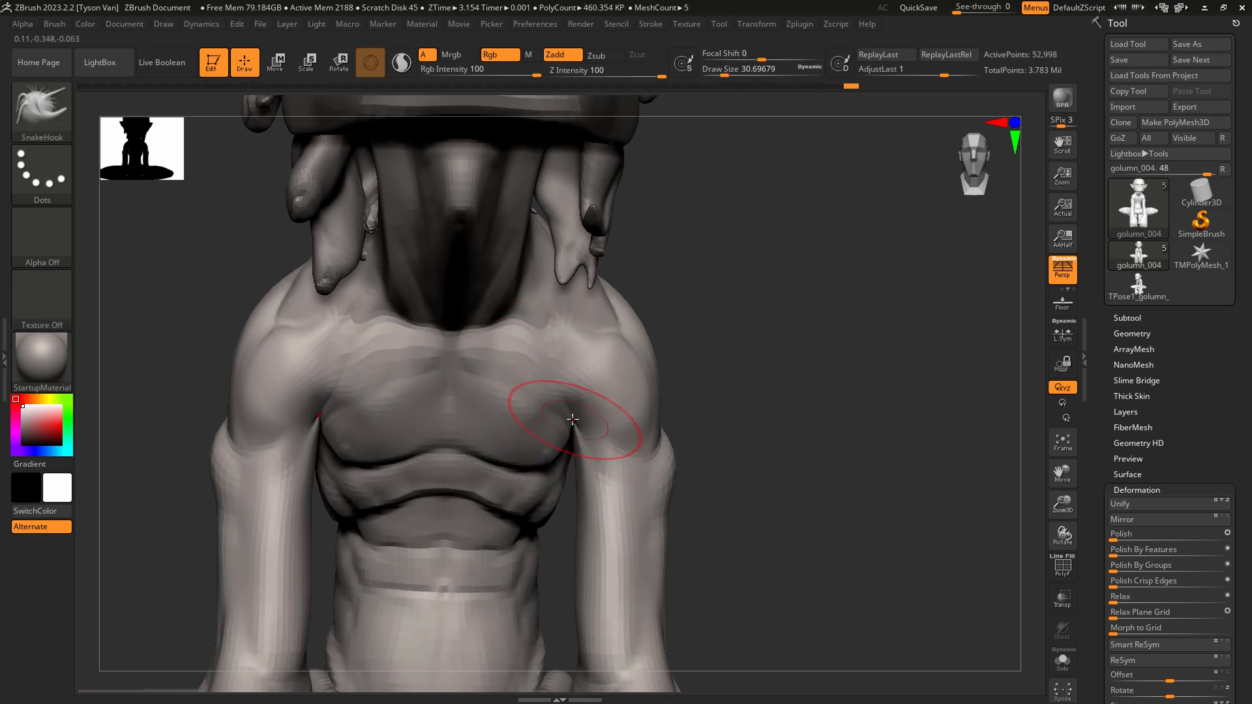
{"action": "key", "text": "s"}
{"action": "left_click_drag", "start_coordinate": [569, 424], "coordinate": [557, 423]}
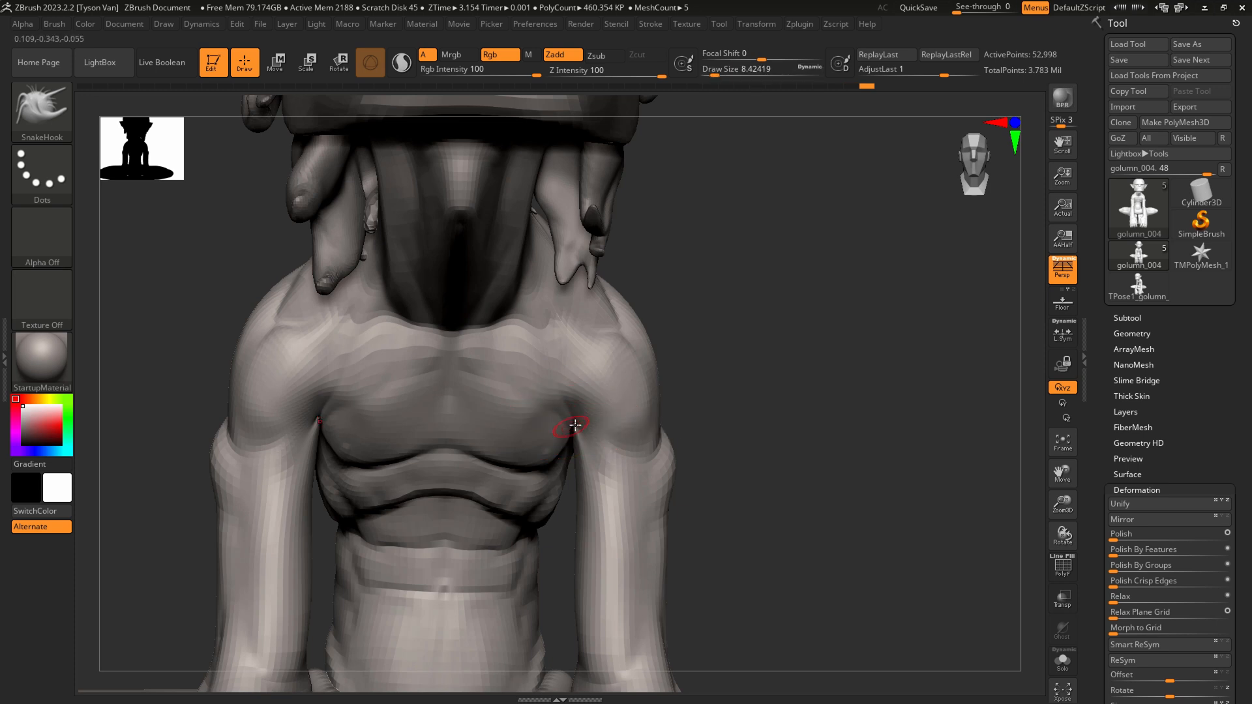
{"action": "key", "text": "shift"}
{"action": "key", "text": "s"}
{"action": "left_click_drag", "start_coordinate": [573, 428], "coordinate": [577, 427]}
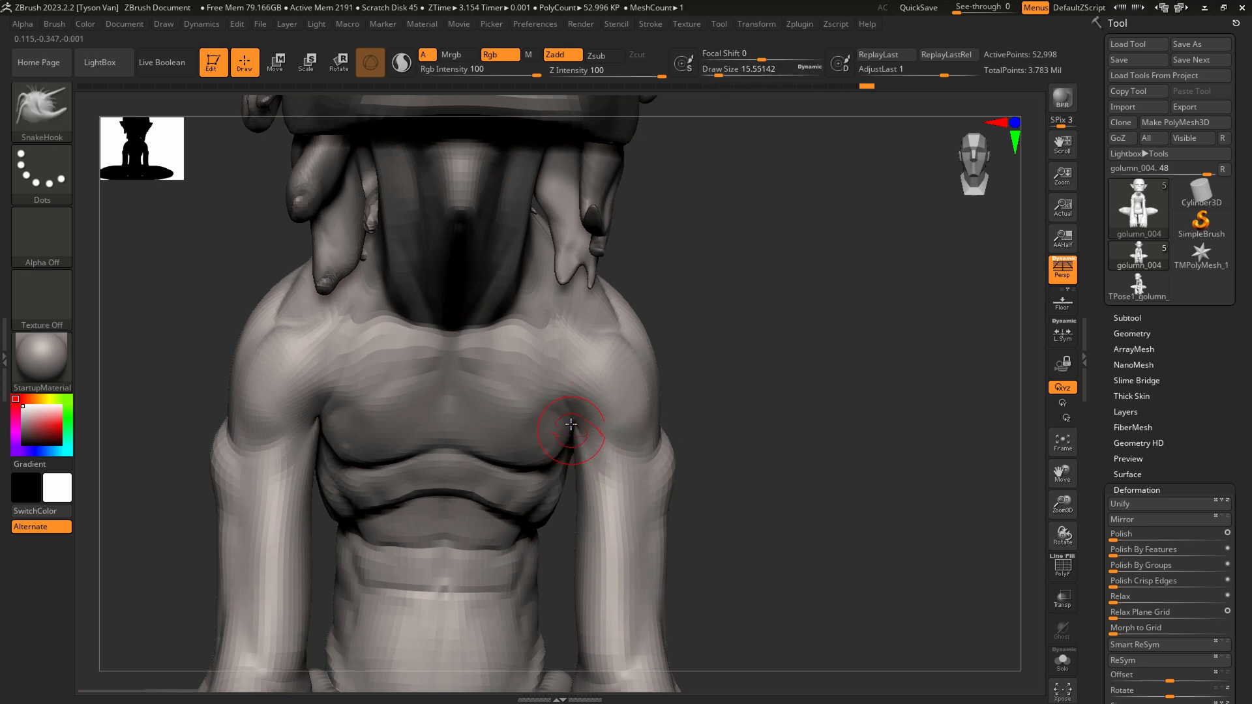
{"action": "key", "text": "shift"}
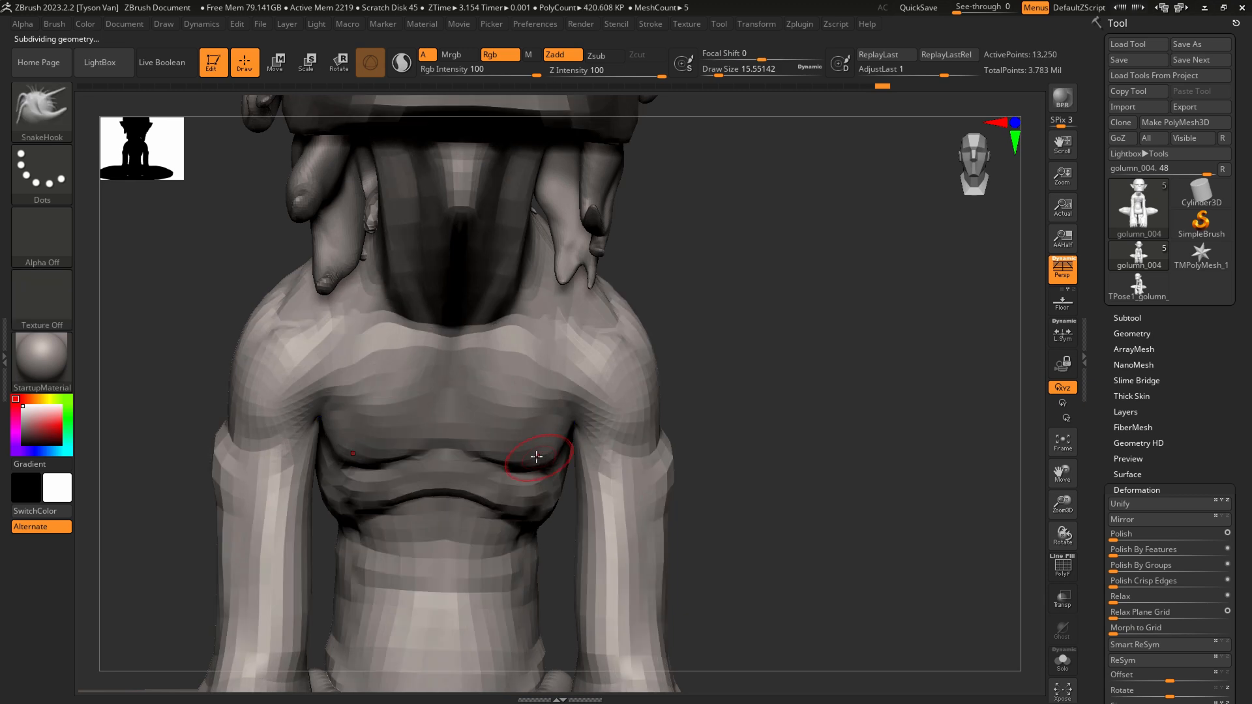
Reshape and smooth the pectorals beside the armpit at a low subdivision level with SnakeHook at a draw size of about 25.
{"action": "key", "text": "shift+d"}
{"action": "key", "text": "s"}
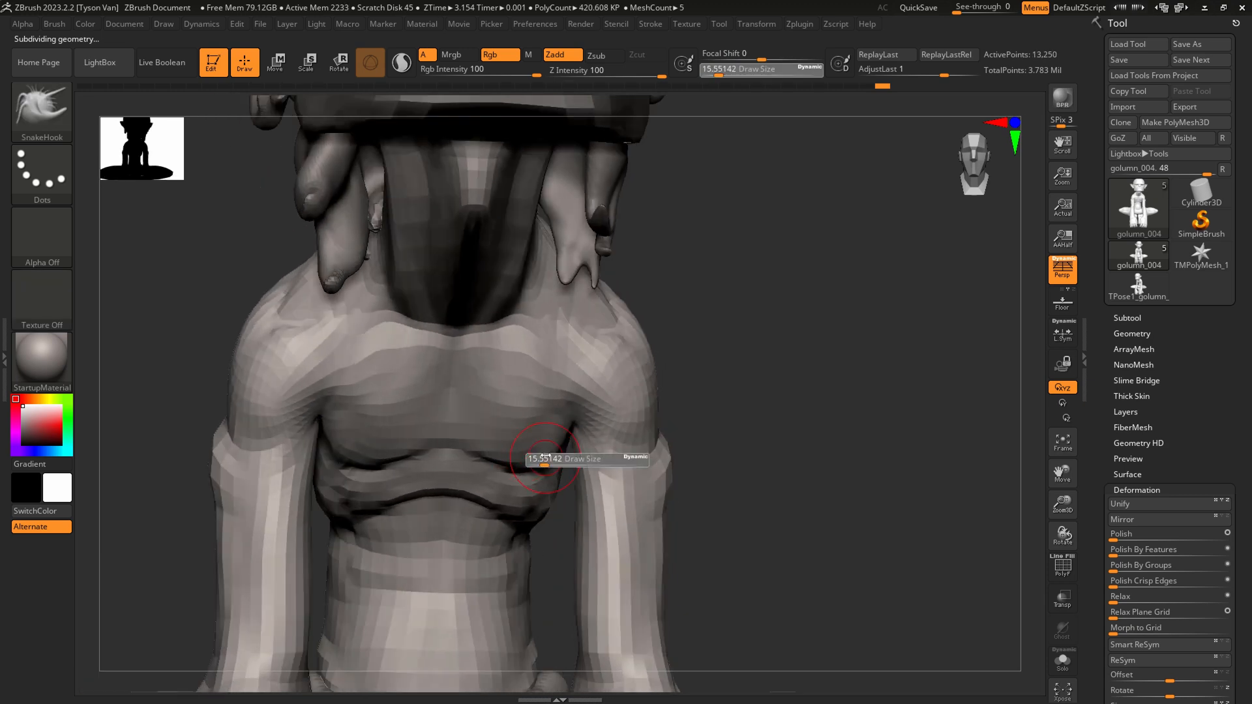
{"action": "left_click_drag", "start_coordinate": [534, 435], "coordinate": [558, 432]}
{"action": "mouse_move", "coordinate": [566, 429]}
{"action": "right_mouse_down"}
{"action": "mouse_move", "coordinate": [576, 443]}
{"action": "mouse_move", "coordinate": [545, 390]}
{"action": "right_mouse_up"}
{"action": "key", "text": "shift"}
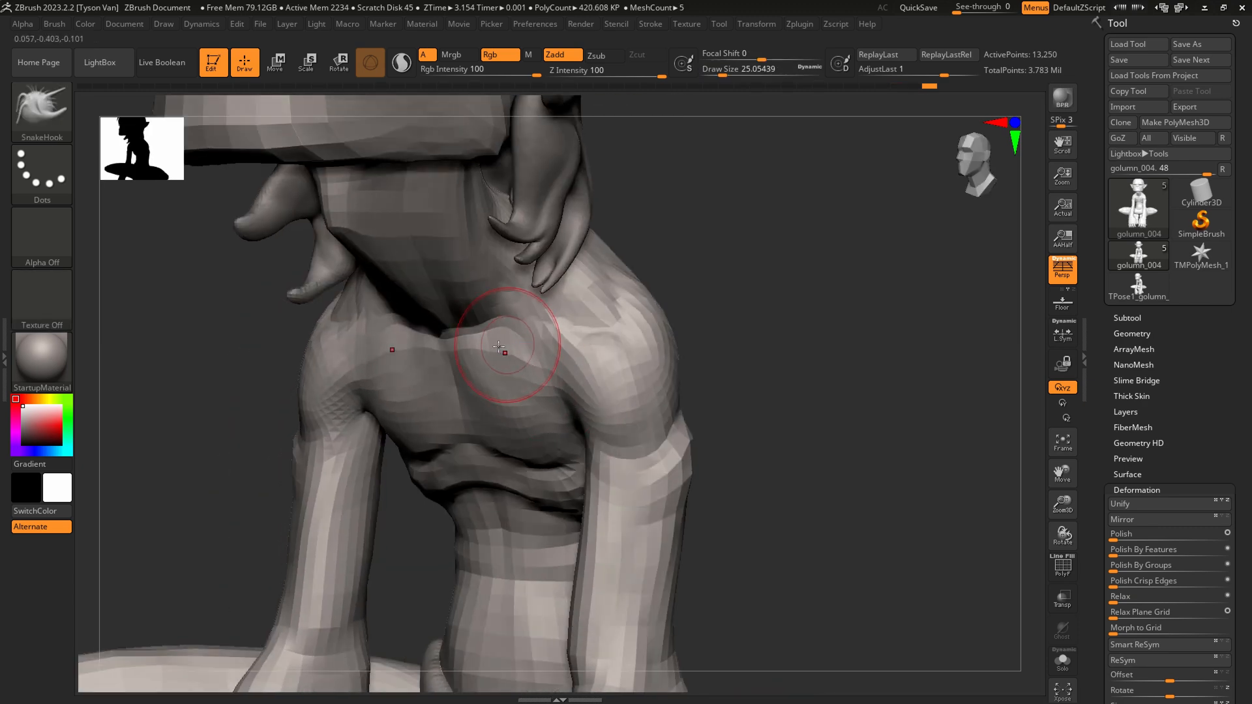
{"action": "right_click_drag", "start_coordinate": [498, 346], "coordinate": [553, 488]}
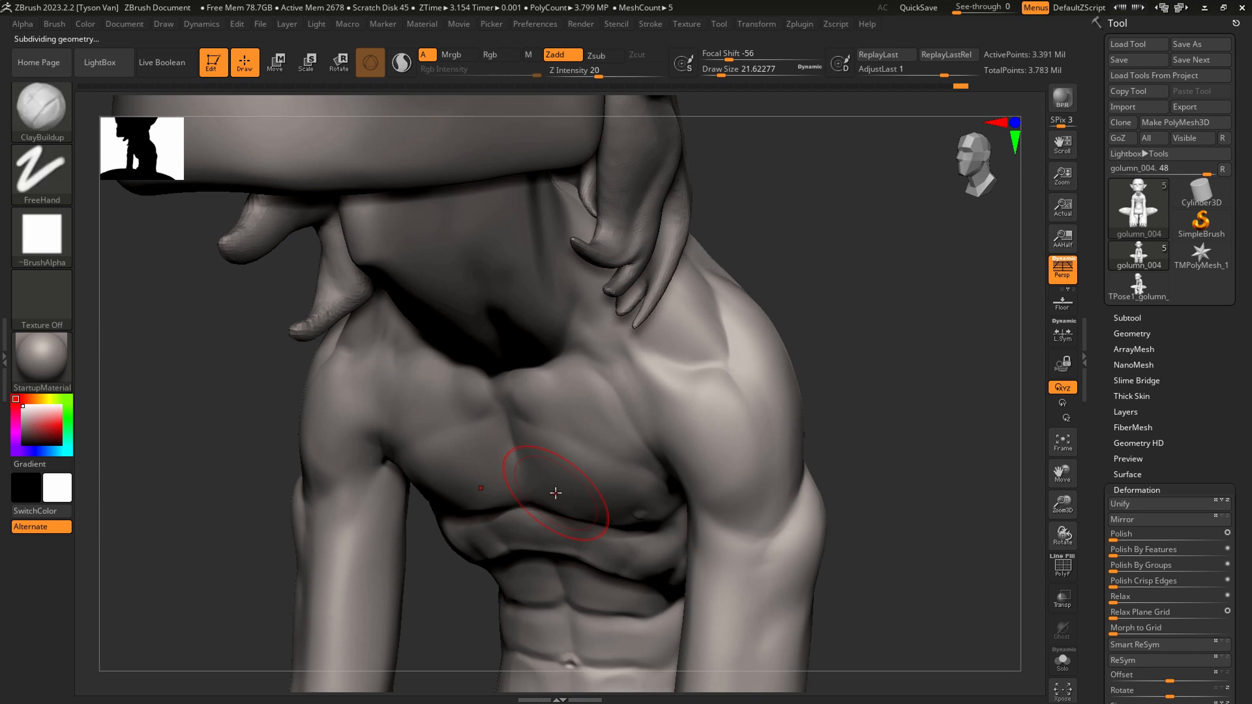
Carve the creases around the inner ends of the collarbones with DamStandard at draw sizes of about 12 and 20.
{"action": "key", "text": "b"}
{"action": "key", "text": "d"}
{"action": "key", "text": "s"}
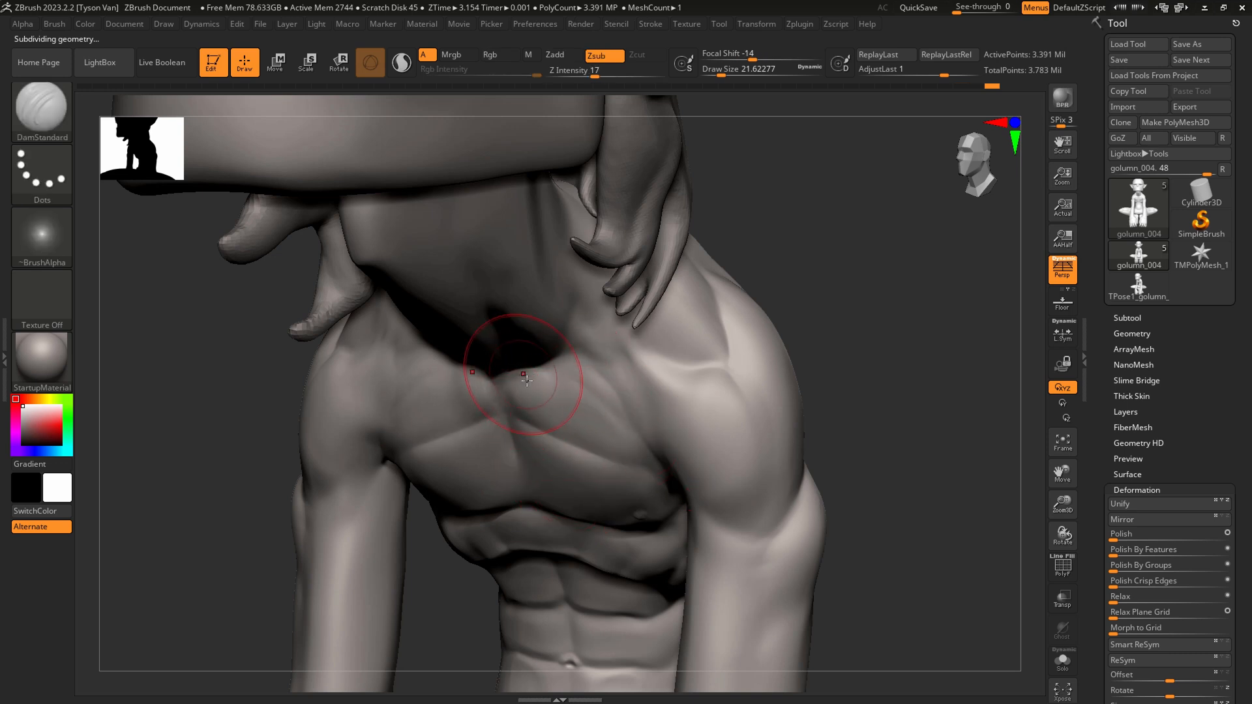
{"action": "key", "text": "s"}
{"action": "left_click_drag", "start_coordinate": [513, 389], "coordinate": [507, 391]}
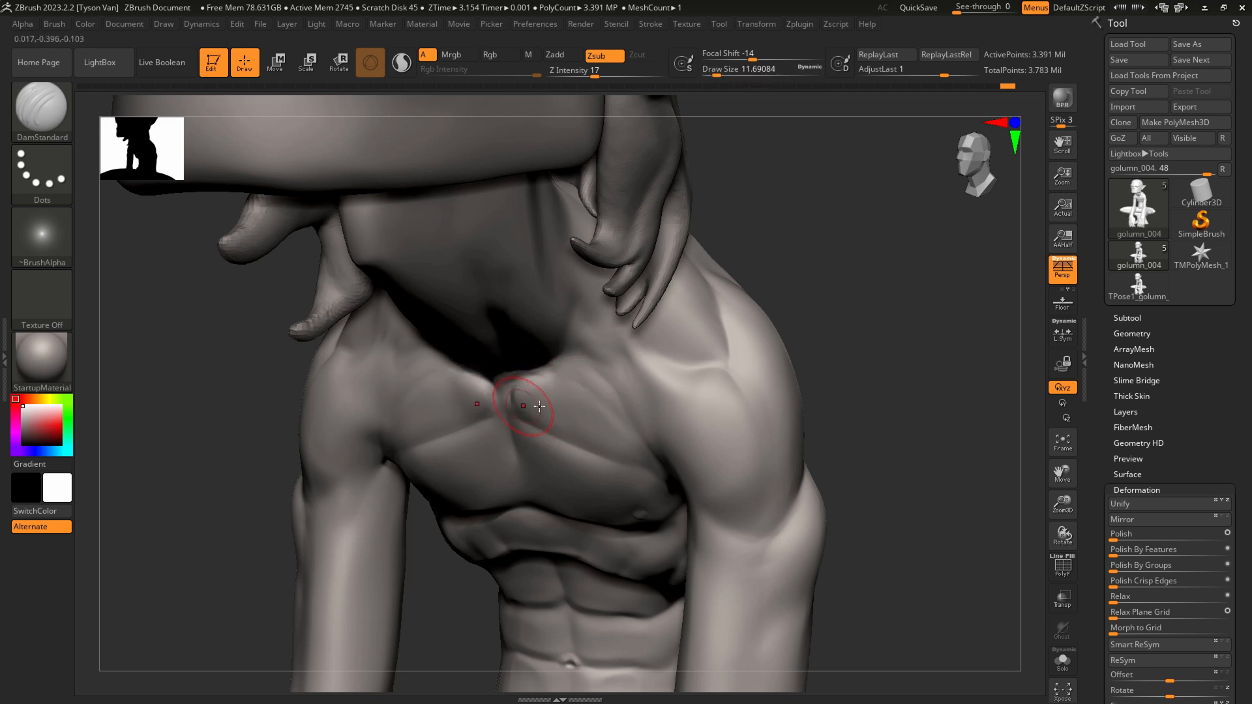
{"action": "key", "text": "s"}
{"action": "left_click_drag", "start_coordinate": [539, 406], "coordinate": [569, 398]}
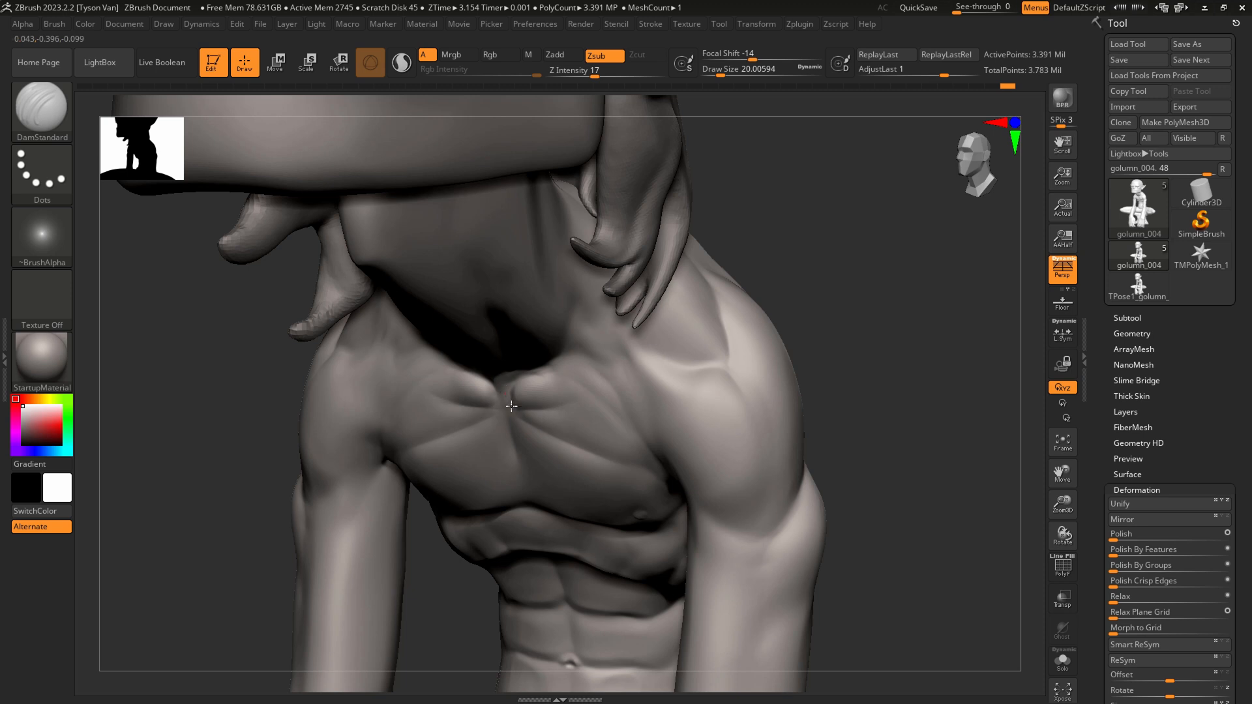
Smooth and define the collarbones from the sternum out toward the shoulders with DamStandard at a draw size of about 20.
{"action": "key", "text": "shift"}
{"action": "right_click_drag", "start_coordinate": [554, 382], "coordinate": [566, 375], "text": "shift"}
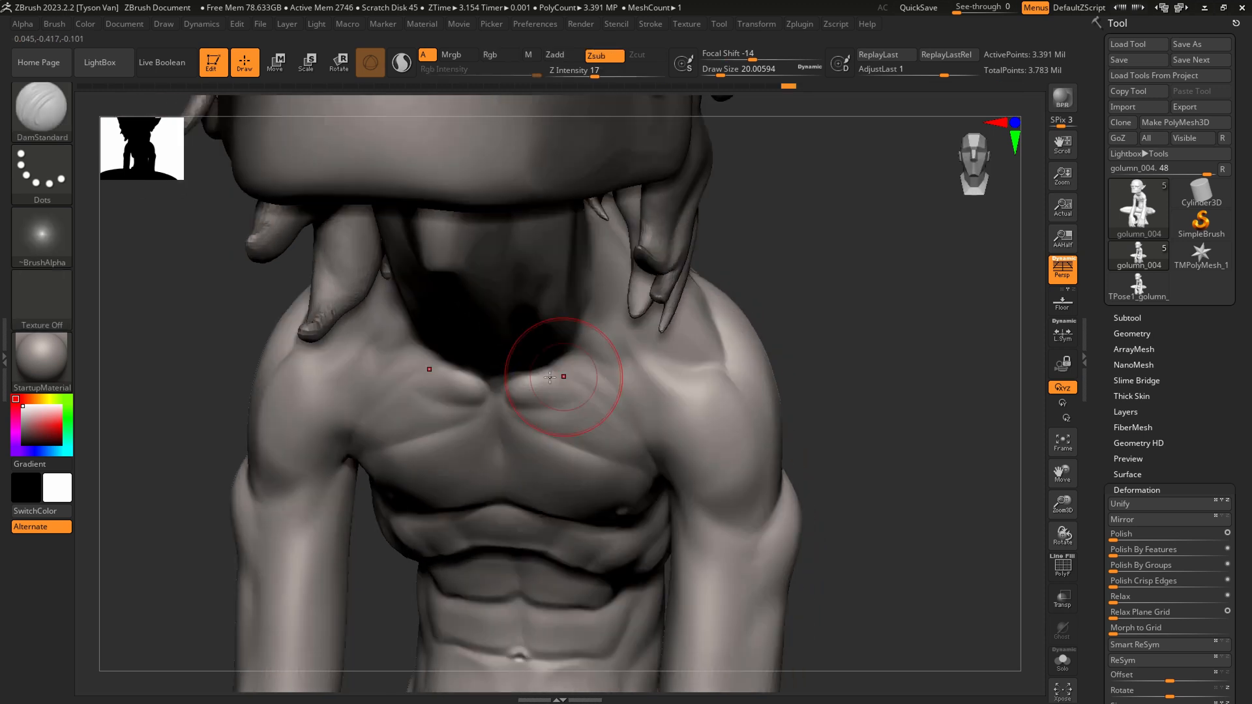
{"action": "mouse_move", "coordinate": [515, 376]}
{"action": "left_mouse_down"}
{"action": "mouse_move", "coordinate": [596, 352]}
{"action": "mouse_move", "coordinate": [705, 373]}
{"action": "mouse_move", "coordinate": [638, 349]}
{"action": "left_mouse_up"}
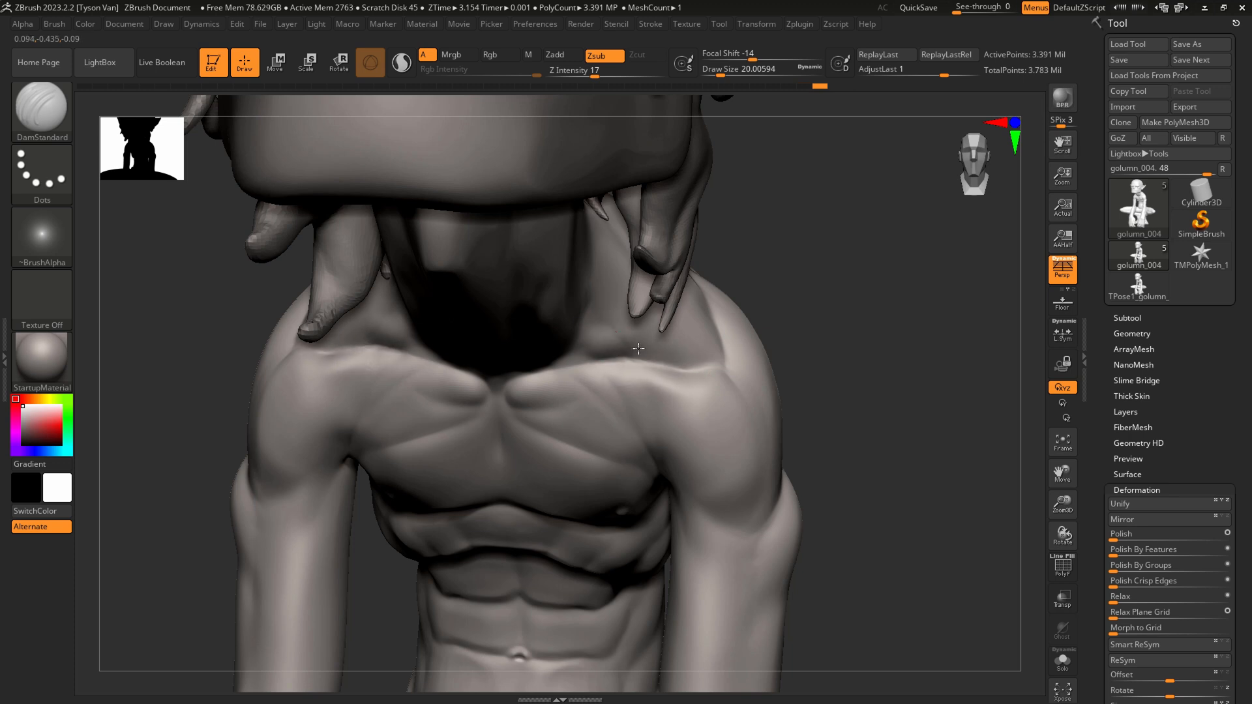
{"action": "right_click_drag", "start_coordinate": [613, 285], "coordinate": [784, 342]}
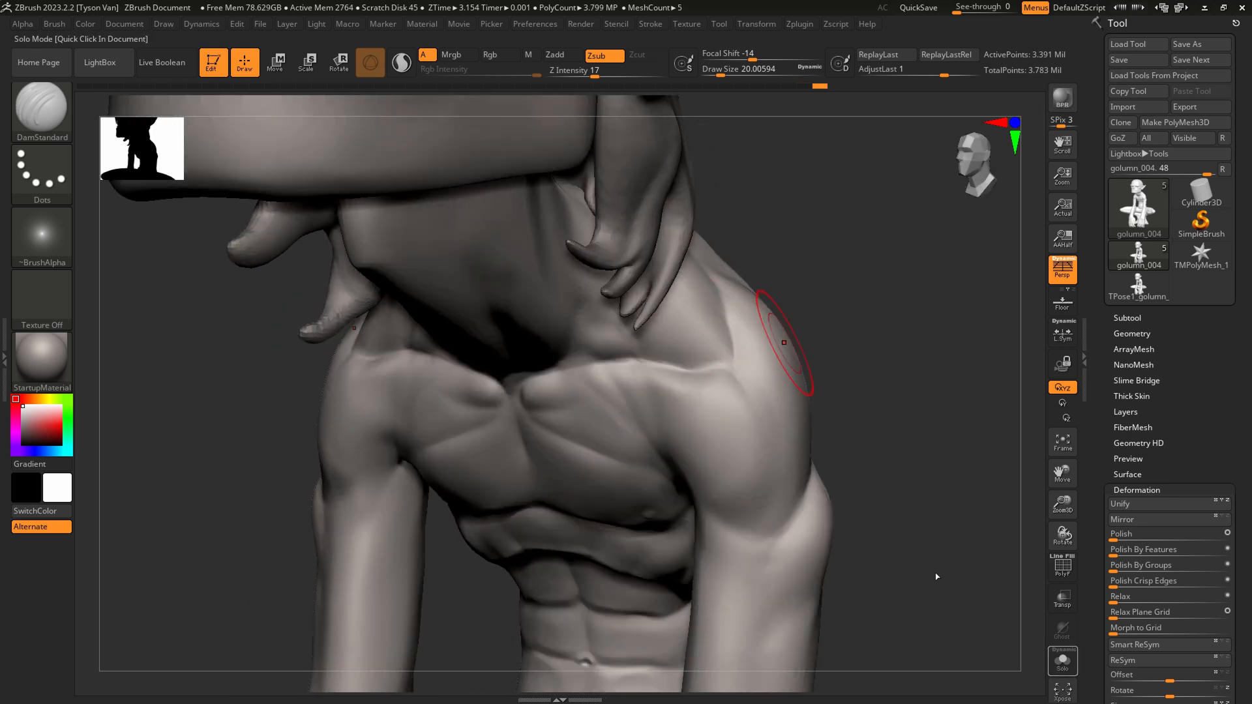
Isolate the body and refine the hollow above the collarbone with the Standard brush and Smooth at a draw size of about 12.
{"action": "left_click", "coordinate": [1062, 660]}
{"action": "mouse_move", "coordinate": [936, 577]}
{"action": "right_mouse_down"}
{"action": "mouse_move", "coordinate": [841, 548]}
{"action": "mouse_move", "coordinate": [867, 541]}
{"action": "right_mouse_up"}
{"action": "key", "text": "b"}
{"action": "key", "text": "s"}
{"action": "key", "text": "t"}
{"action": "key", "text": "s"}
{"action": "left_click_drag", "start_coordinate": [611, 340], "coordinate": [623, 352]}
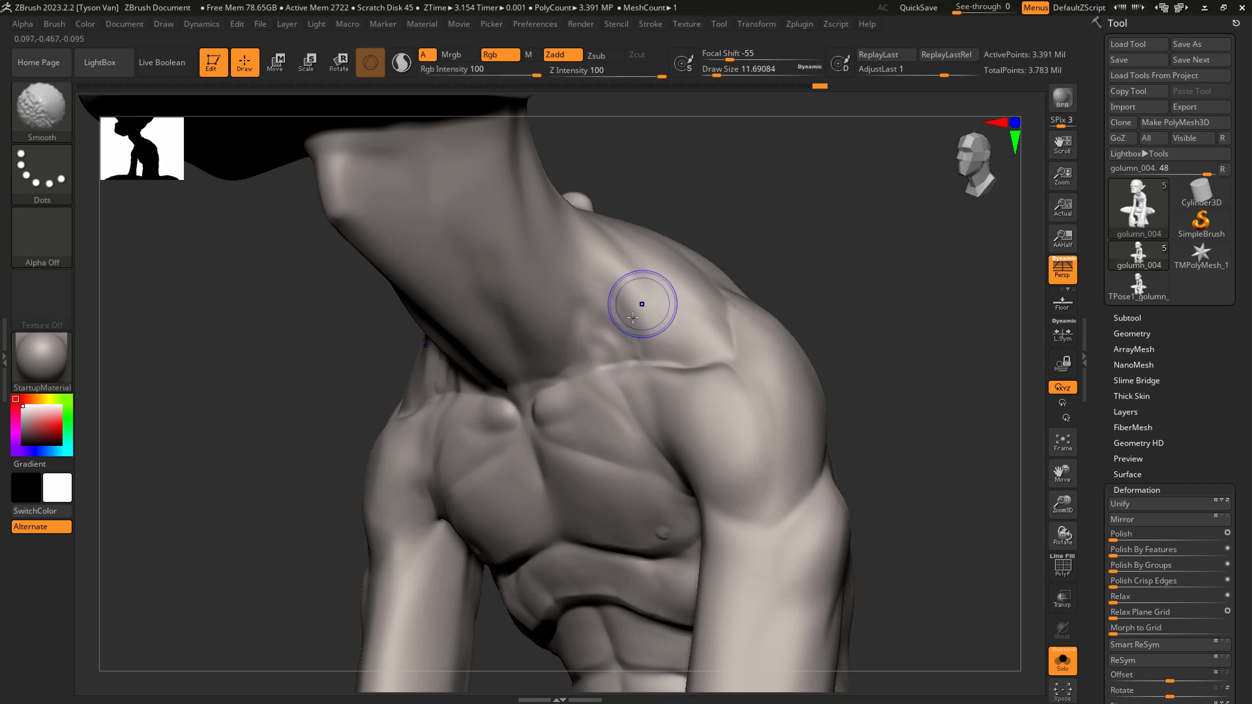
Lower the body by two subdivision levels and sculpt the neck-to-shoulder muscle and collarbone hollow with Standard at a draw size of about 27.
{"action": "key", "text": "shift+d"}
{"action": "key", "text": "shift+d"}
{"action": "mouse_move", "coordinate": [585, 265]}
{"action": "left_mouse_down"}
{"action": "mouse_move", "coordinate": [631, 338]}
{"action": "mouse_move", "coordinate": [685, 355]}
{"action": "left_mouse_up"}
{"action": "mouse_move", "coordinate": [592, 258]}
{"action": "left_mouse_down", "text": "alt"}
{"action": "mouse_move", "coordinate": [622, 303]}
{"action": "mouse_move", "coordinate": [643, 300]}
{"action": "mouse_move", "coordinate": [577, 326]}
{"action": "left_mouse_up", "text": "alt"}
{"action": "right_click_drag", "start_coordinate": [566, 328], "coordinate": [600, 326]}
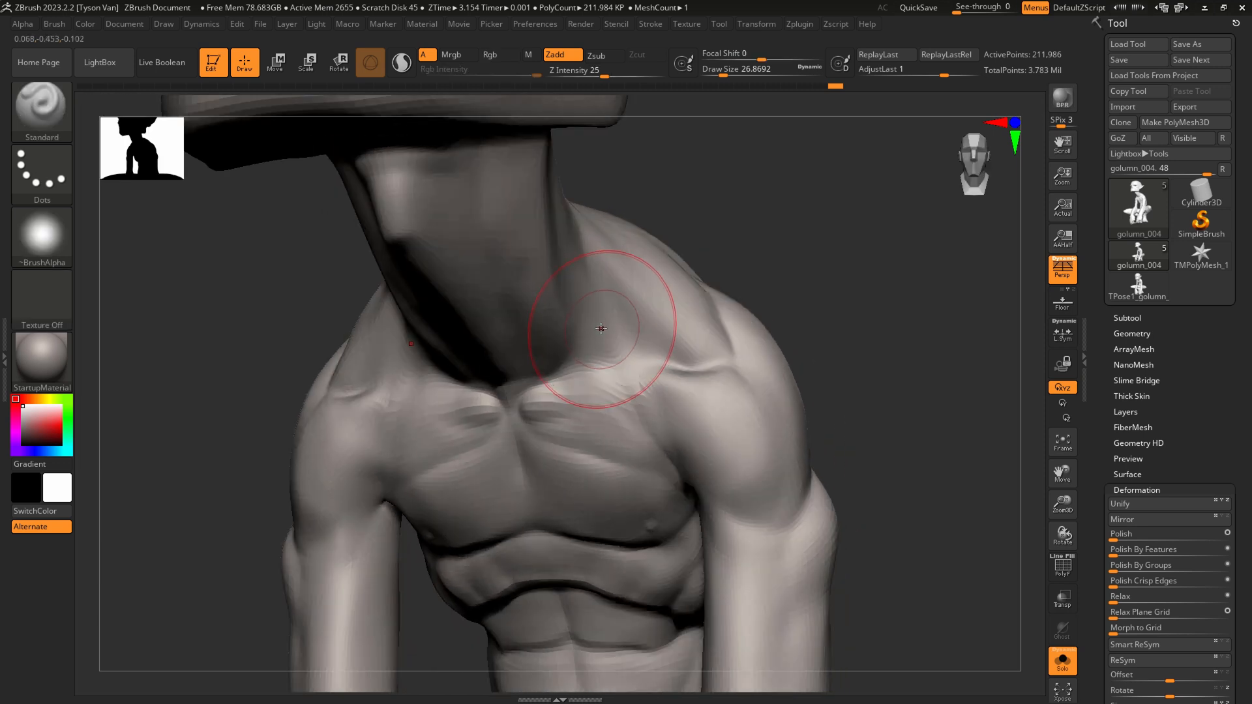
Refine the base of the neck and the inner collarbones with DamStandard and Smooth at a draw size of about 16.
{"action": "key", "text": "b"}
{"action": "key", "text": "d"}
{"action": "key", "text": "s"}
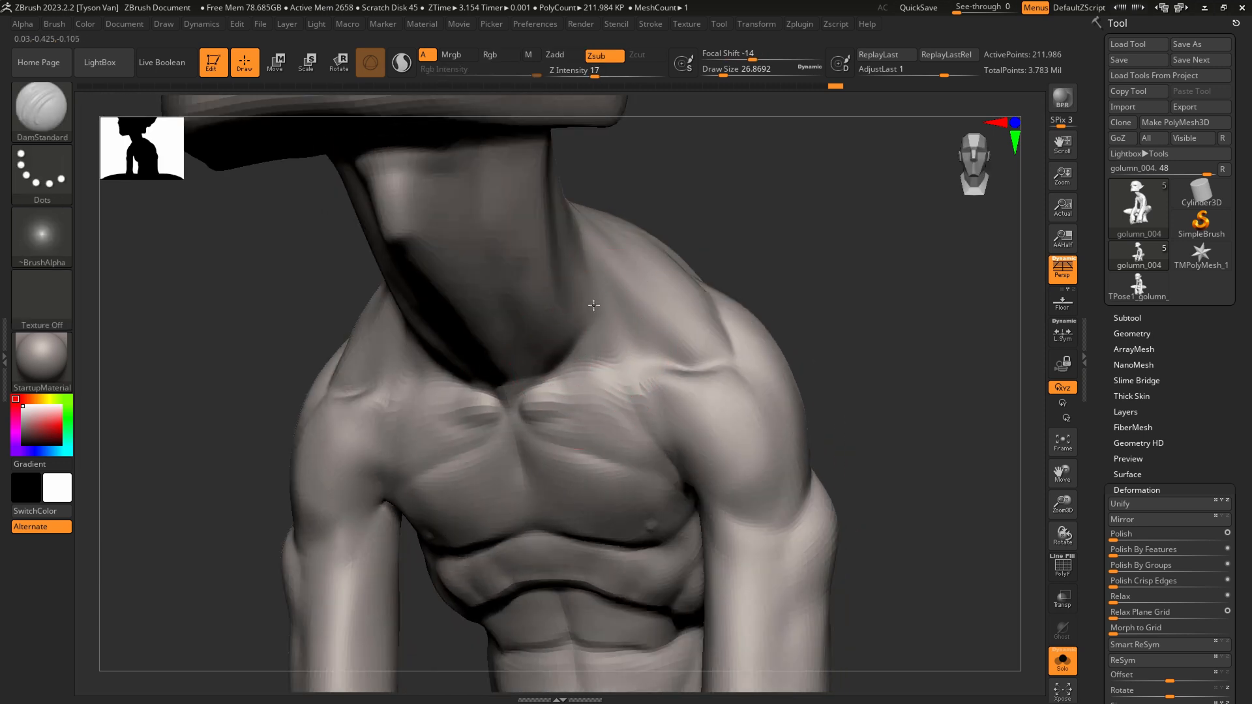
{"action": "right_click_drag", "start_coordinate": [555, 340], "coordinate": [535, 330]}
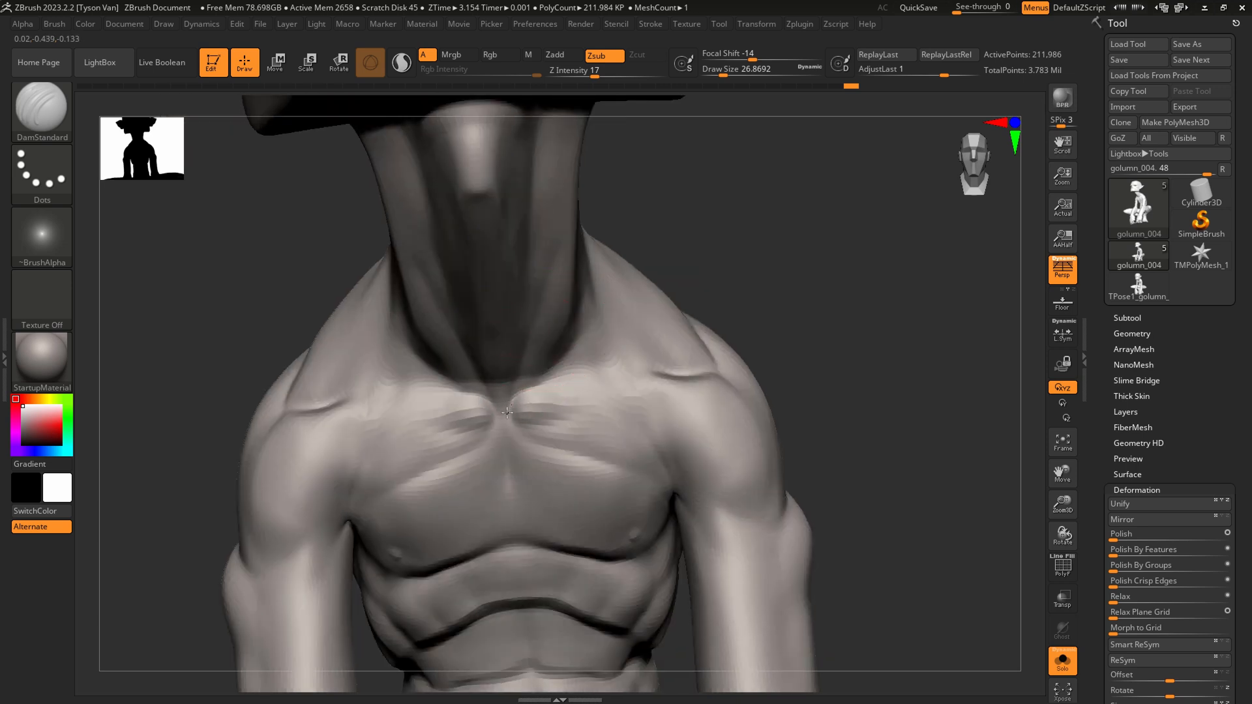
{"action": "key", "text": "shift"}
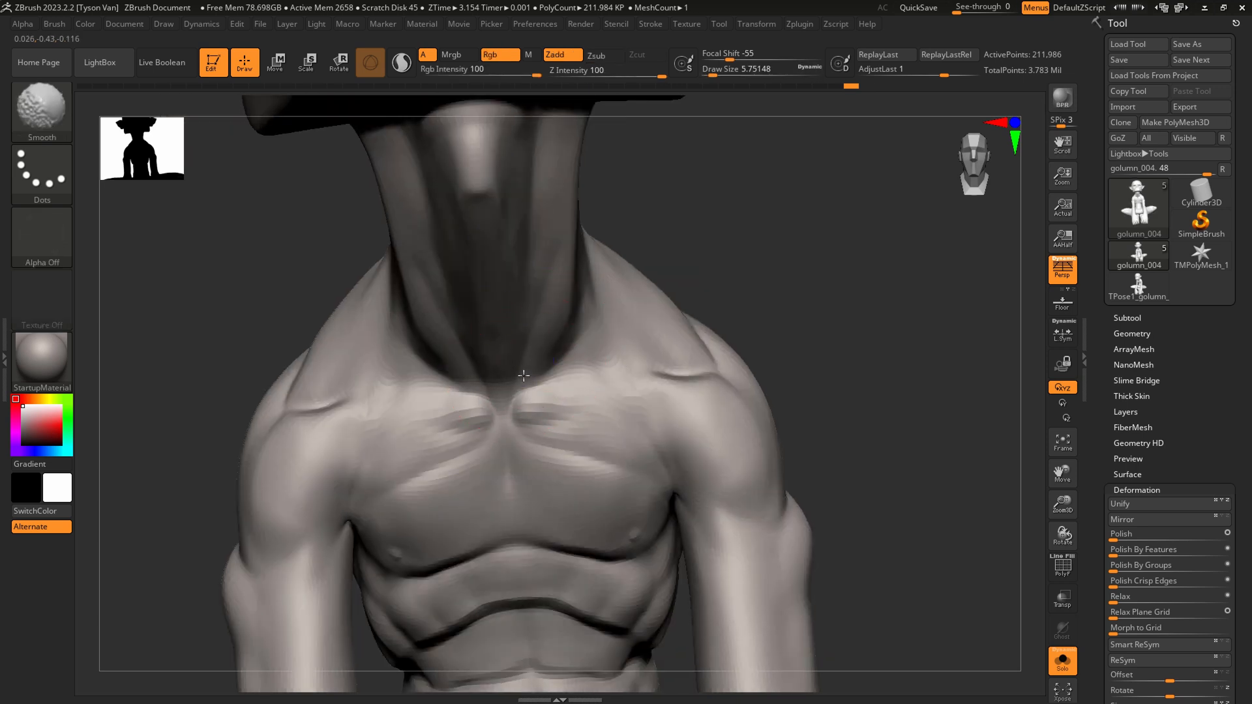
{"action": "key", "text": "s"}
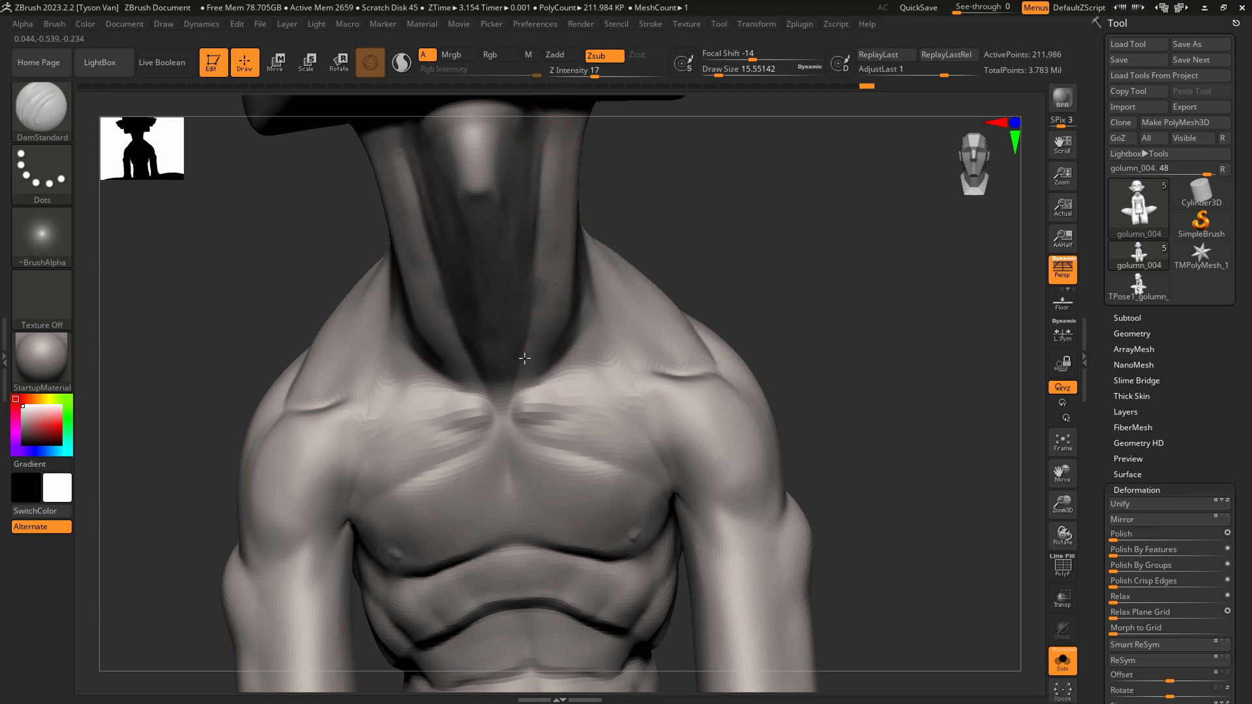
{"action": "key", "text": "shift"}
Reshape the muscle slope between the neck and shoulder with the SnakeHook brush at draw sizes of about 44 and 29.
{"action": "right_click_drag", "start_coordinate": [587, 334], "coordinate": [520, 329]}
{"action": "key", "text": "shift"}
{"action": "key", "text": "b"}
{"action": "key", "text": "s"}
{"action": "key", "text": "h"}
{"action": "key", "text": "s"}
{"action": "mouse_move", "coordinate": [519, 329]}
{"action": "left_mouse_down"}
{"action": "mouse_move", "coordinate": [537, 314]}
{"action": "mouse_move", "coordinate": [588, 320]}
{"action": "left_mouse_up"}
{"action": "right_click_drag", "start_coordinate": [624, 329], "coordinate": [674, 318]}
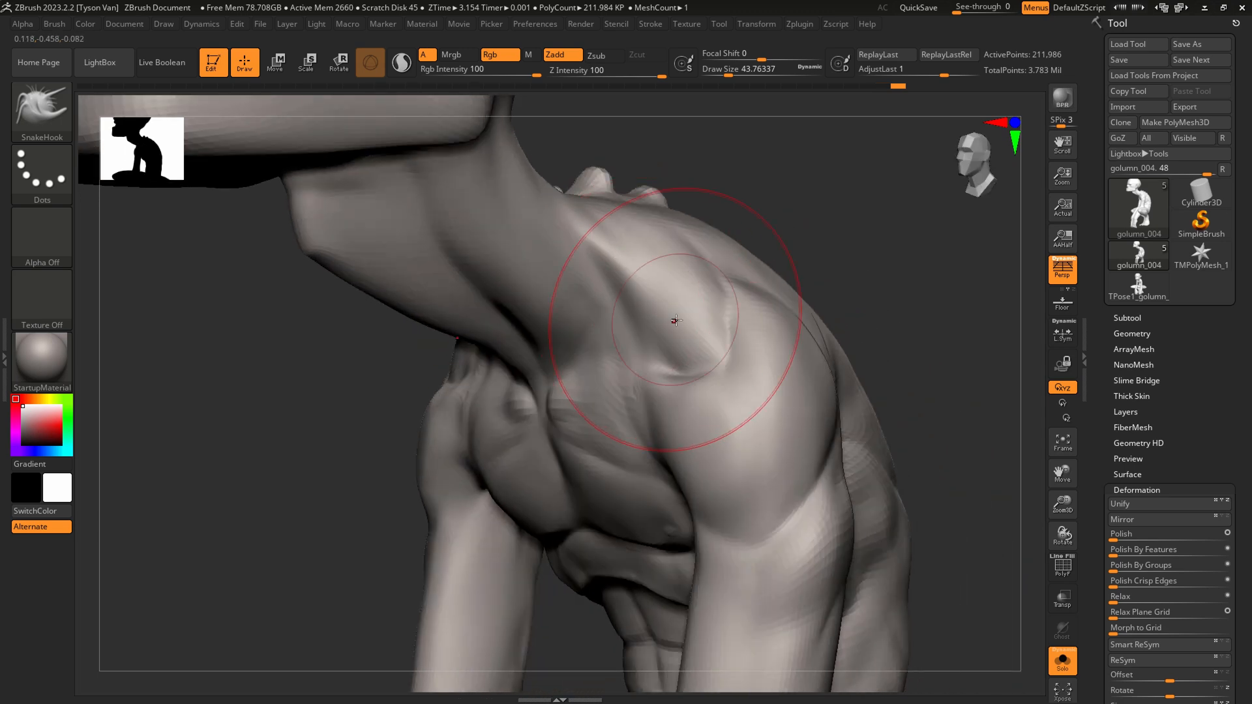
{"action": "key", "text": "s"}
{"action": "left_click_drag", "start_coordinate": [674, 318], "coordinate": [667, 317]}
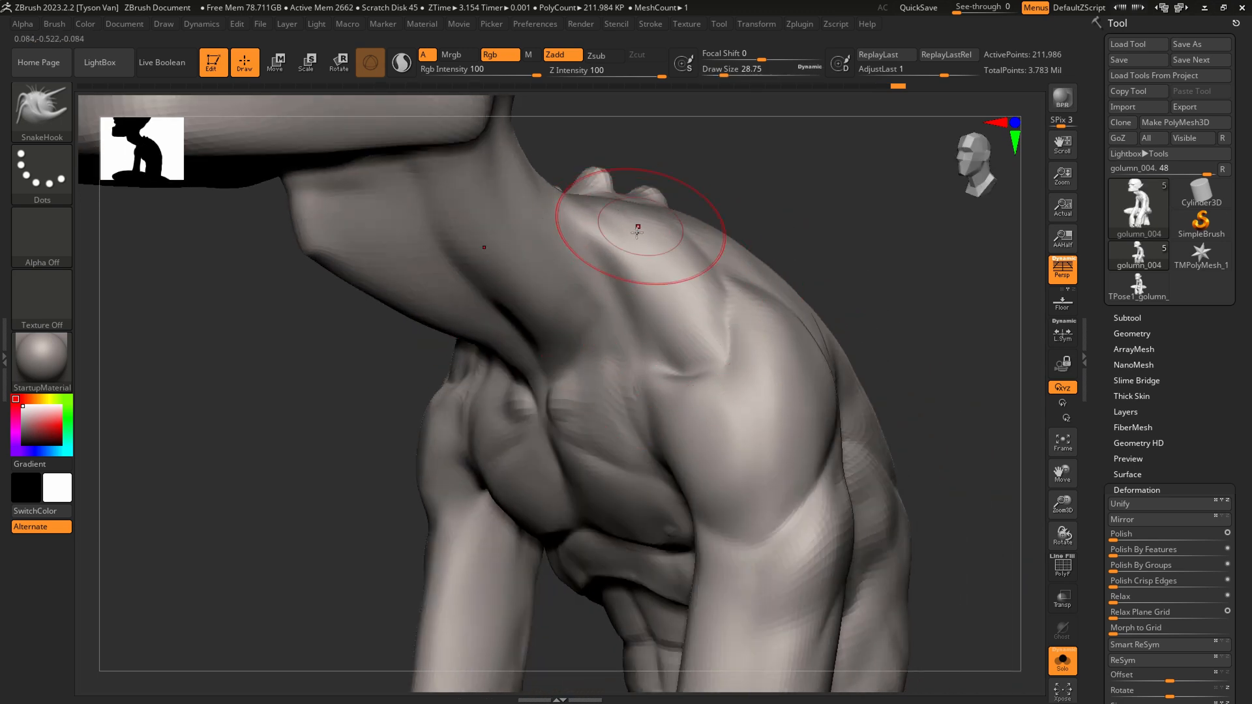
{"action": "right_click_drag", "start_coordinate": [637, 218], "coordinate": [592, 215]}
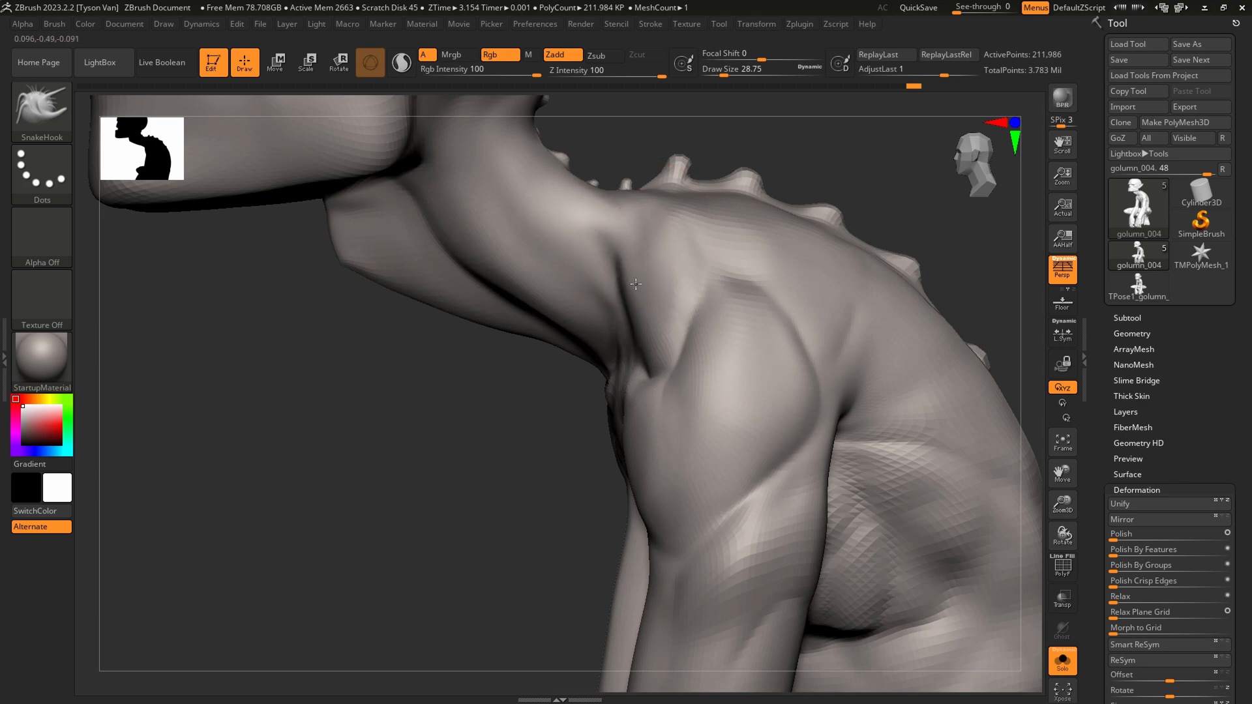
{"action": "right_click_drag", "start_coordinate": [645, 299], "coordinate": [680, 310]}
Smooth the neck and shoulder forms at a lower subdivision level with a draw size of about 17, and restore the highest level.
{"action": "key", "text": "shift+d"}
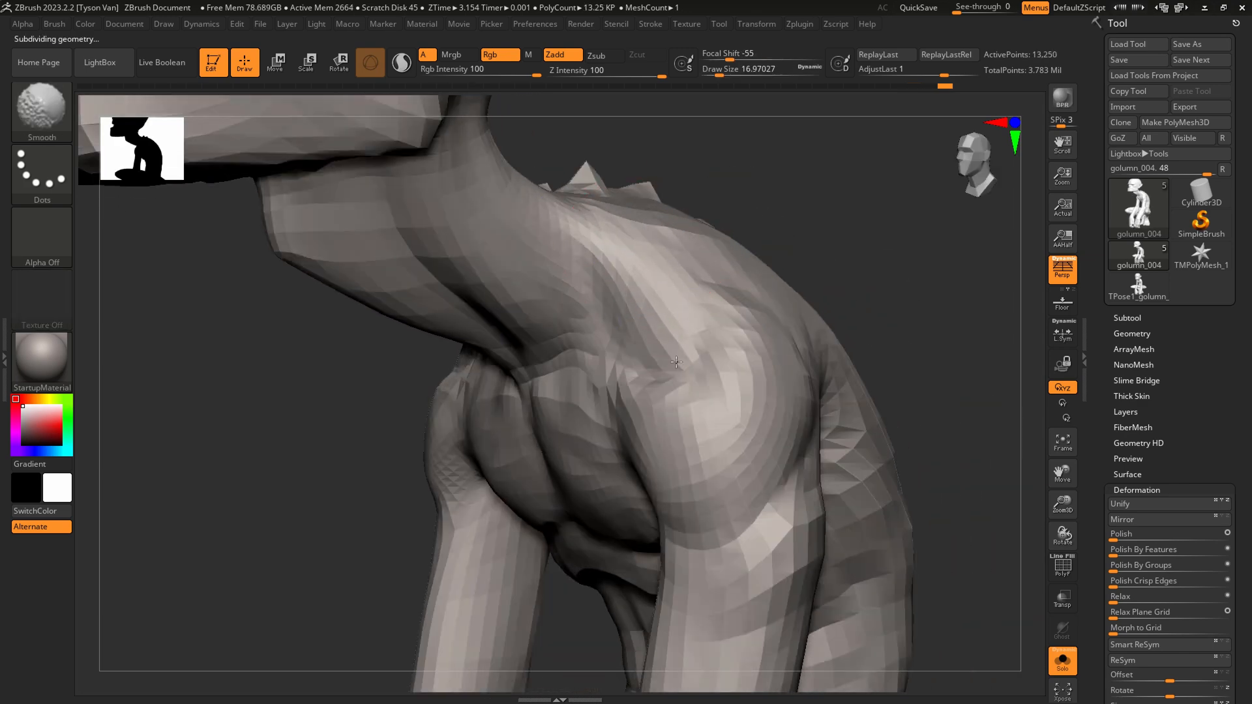
{"action": "right_click_drag", "start_coordinate": [609, 242], "coordinate": [643, 279]}
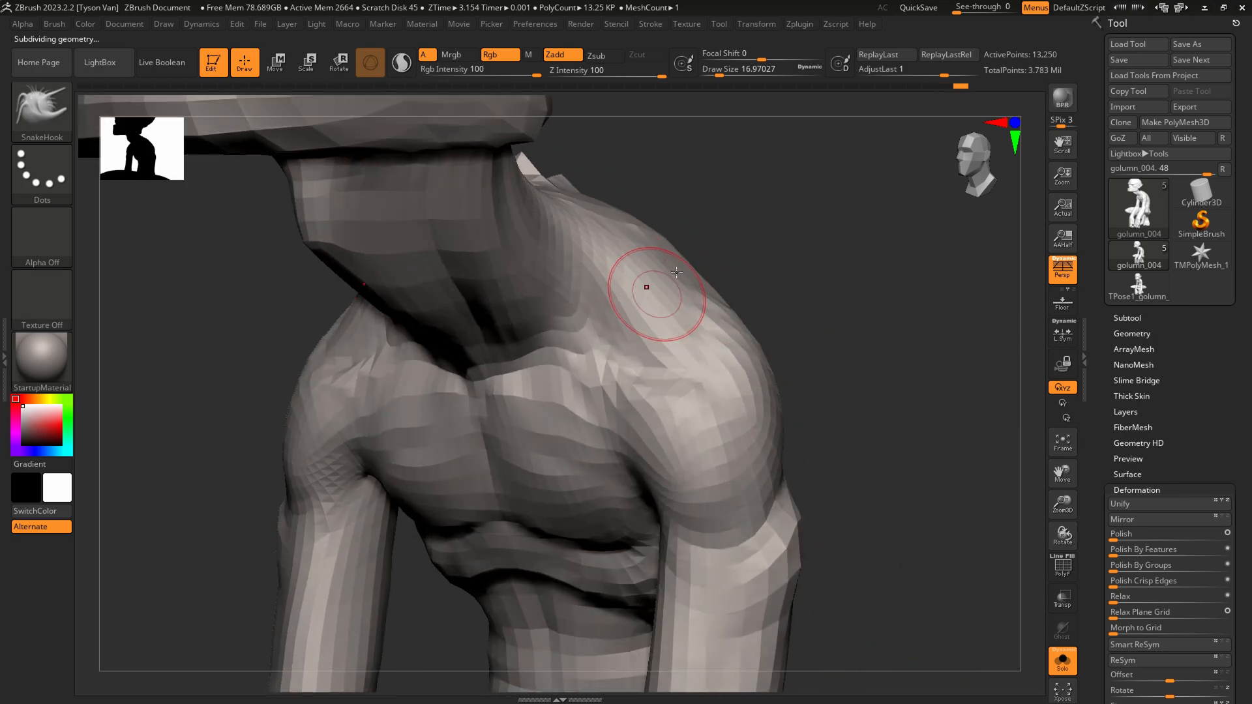
{"action": "key", "text": "d"}
{"action": "key", "text": "d"}
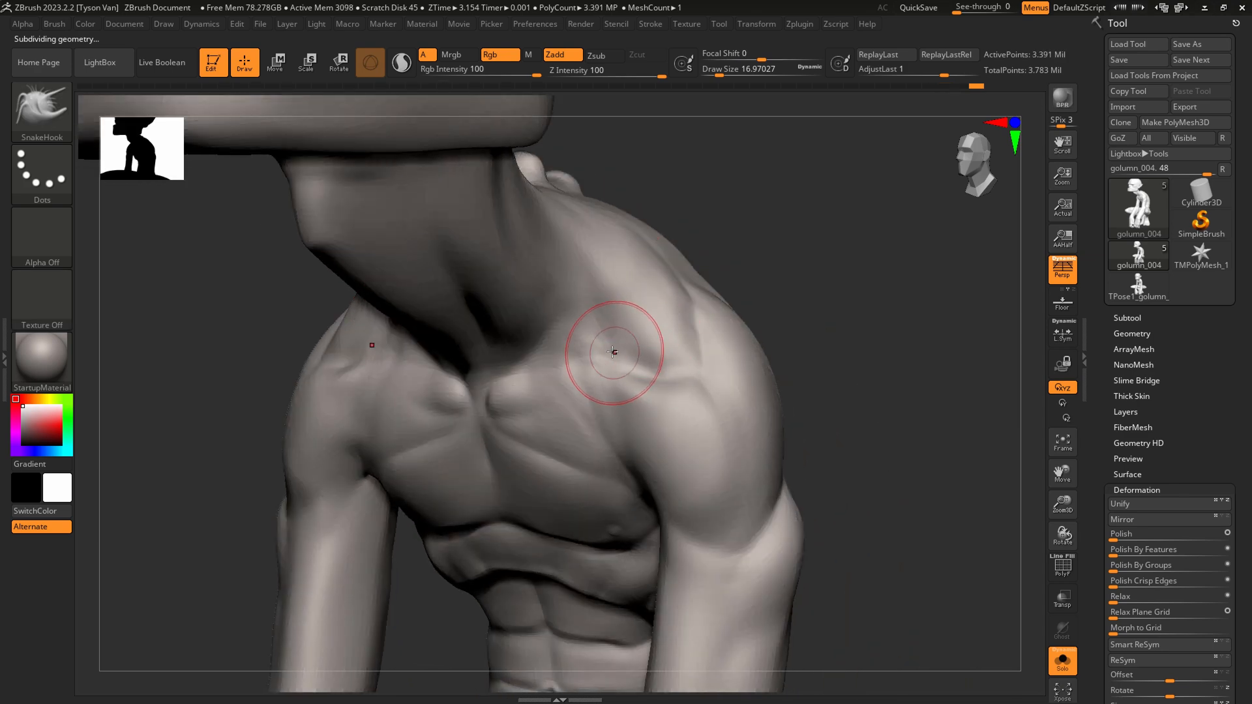
{"action": "key", "text": "shift"}
{"action": "right_click_drag", "start_coordinate": [579, 398], "coordinate": [589, 369], "text": "shift"}
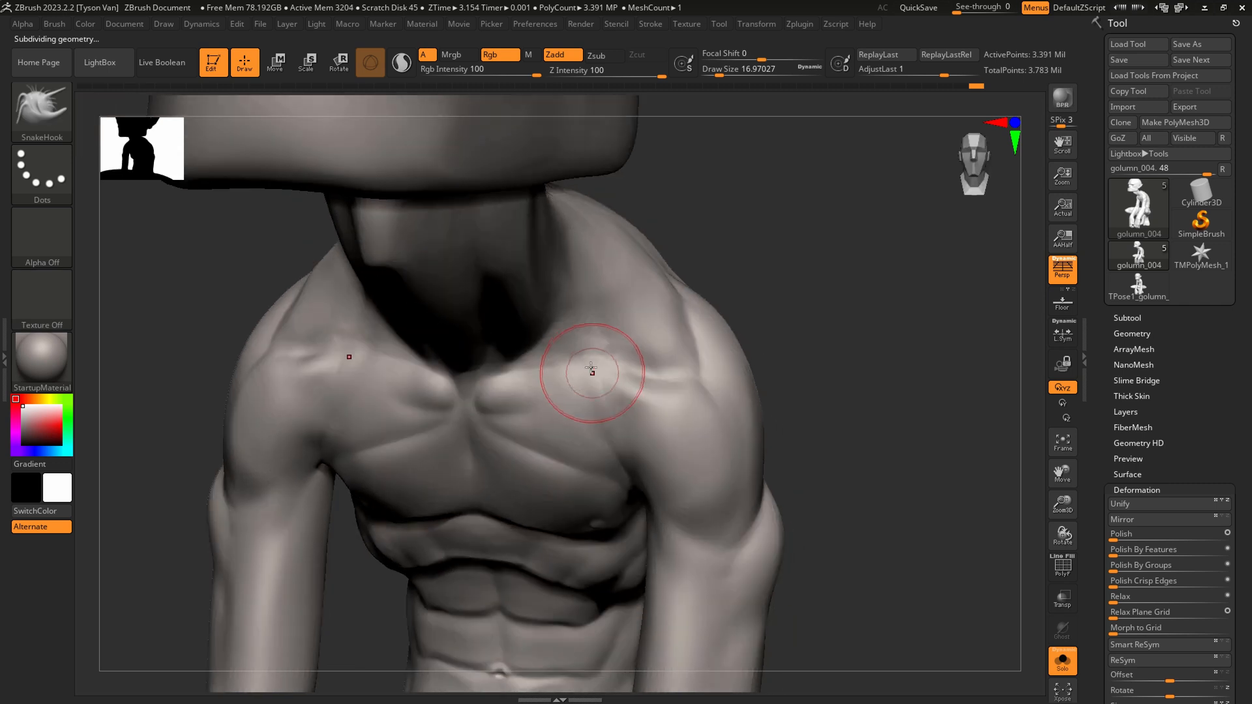
Define the collarbones' upper and lower edges with DamStandard at a draw size of about 17 and smooth their shoulder ends.
{"action": "key", "text": "b"}
{"action": "key", "text": "c"}
{"action": "key", "text": "b"}
{"action": "key", "text": "b"}
{"action": "key", "text": "d"}
{"action": "key", "text": "s"}
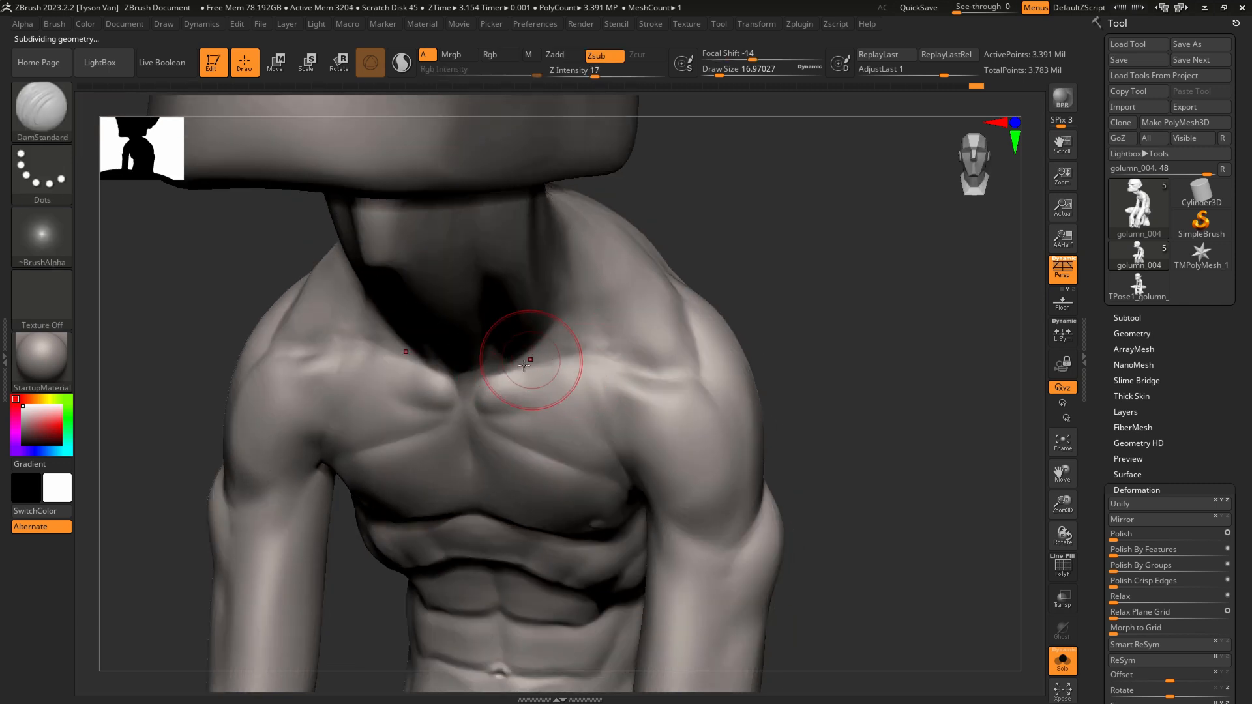
{"action": "left_click_drag", "start_coordinate": [525, 364], "coordinate": [621, 375]}
{"action": "left_click_drag", "start_coordinate": [554, 402], "coordinate": [614, 382]}
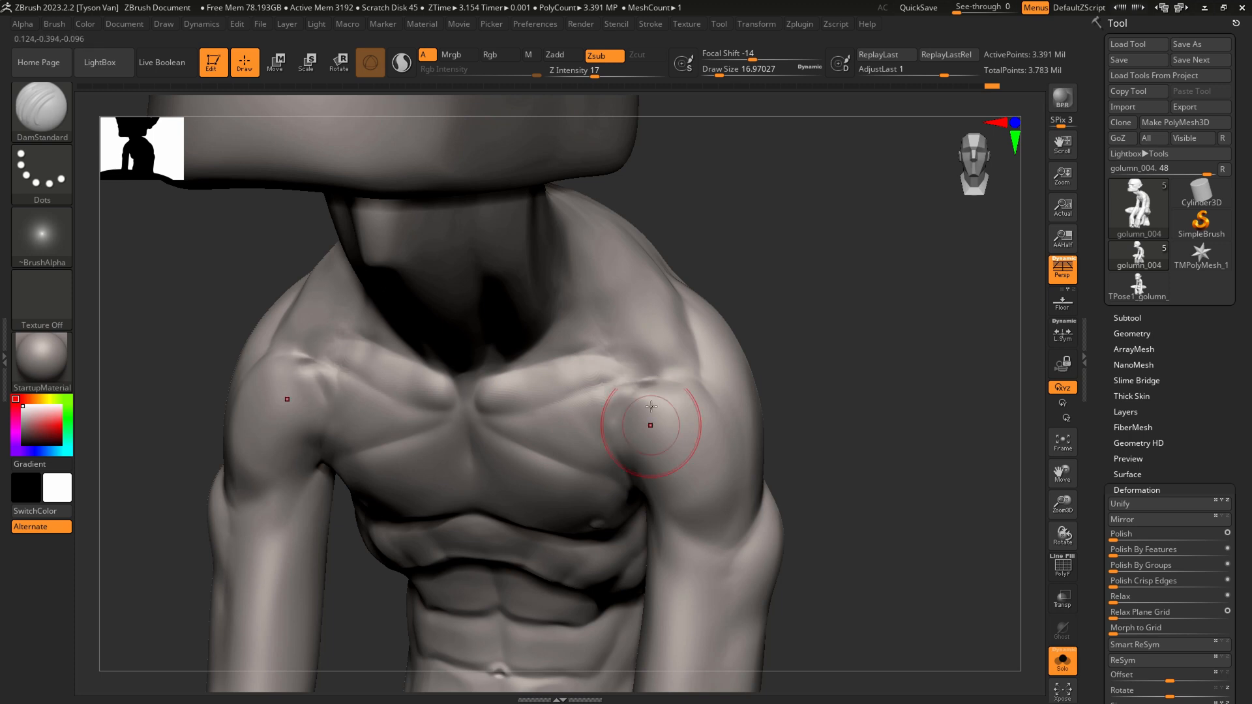
{"action": "key", "text": "shift"}
{"action": "key", "text": "shift"}
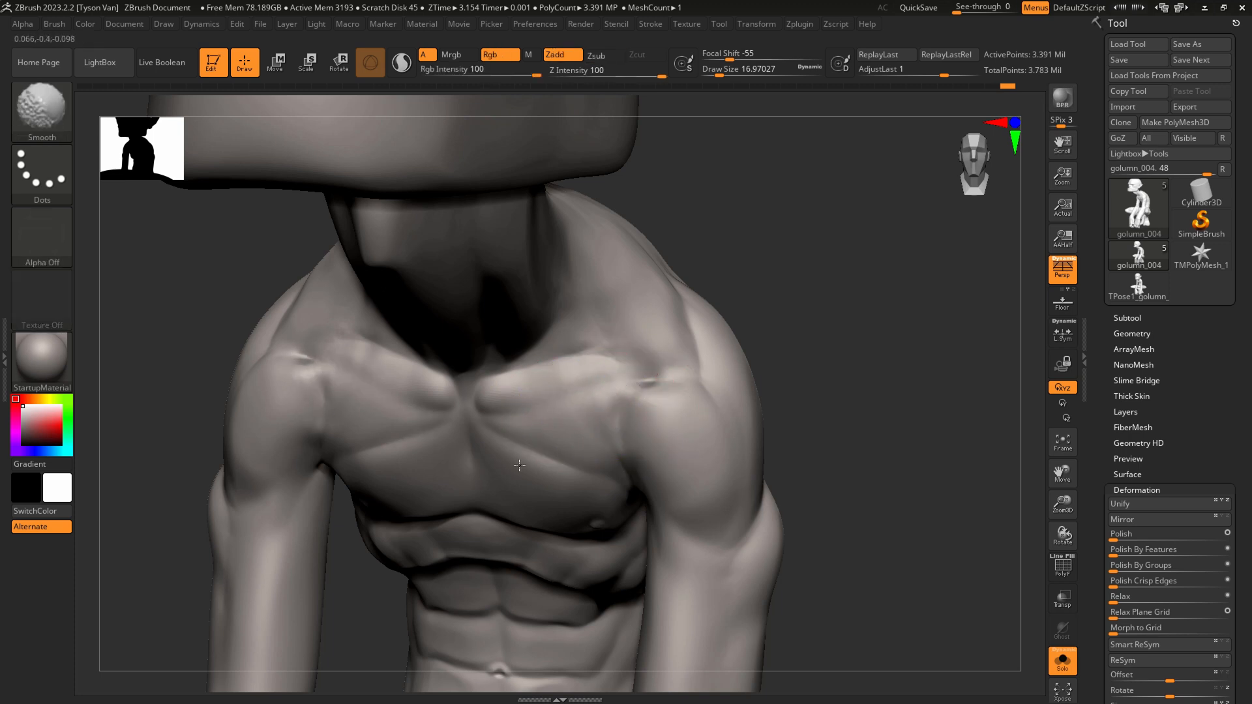
{"action": "right_click_drag", "start_coordinate": [631, 408], "coordinate": [677, 378]}
{"action": "key", "text": "shift"}
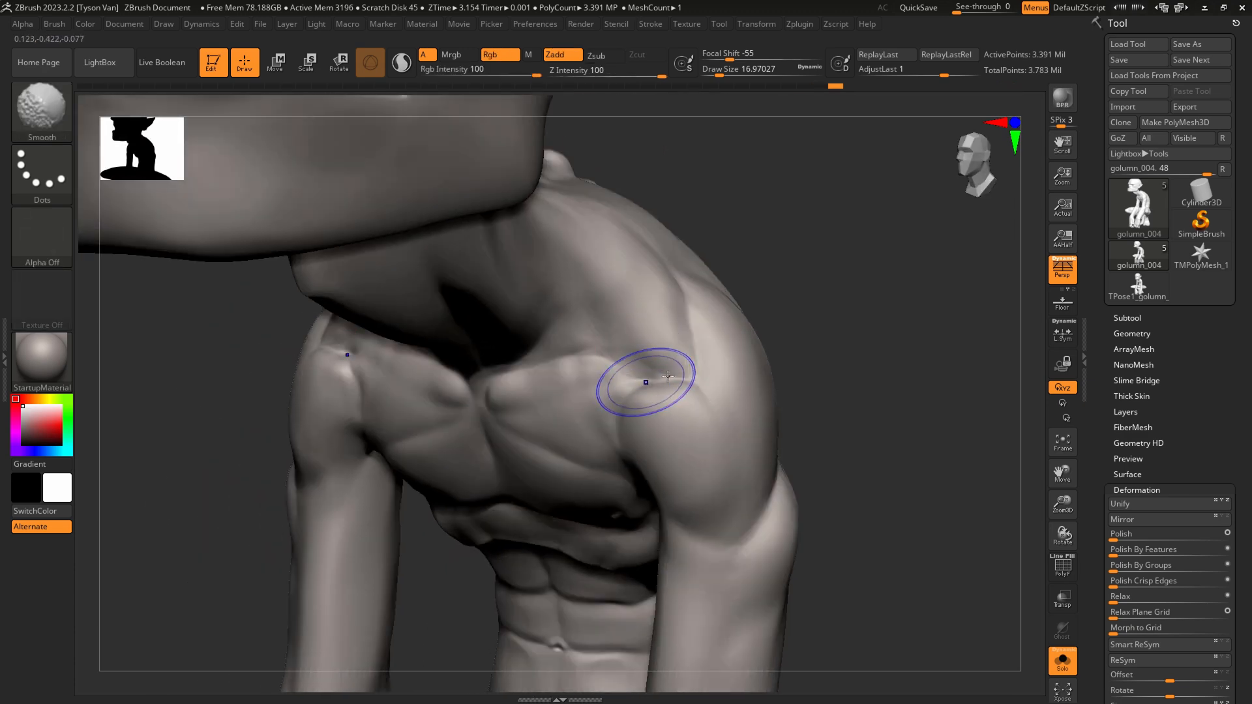
Lower the body by two subdivision levels and carve the notch between the collarbones with DamStandard at a draw size of about 11.
{"action": "key", "text": "shift+d"}
{"action": "key", "text": "shift+d"}
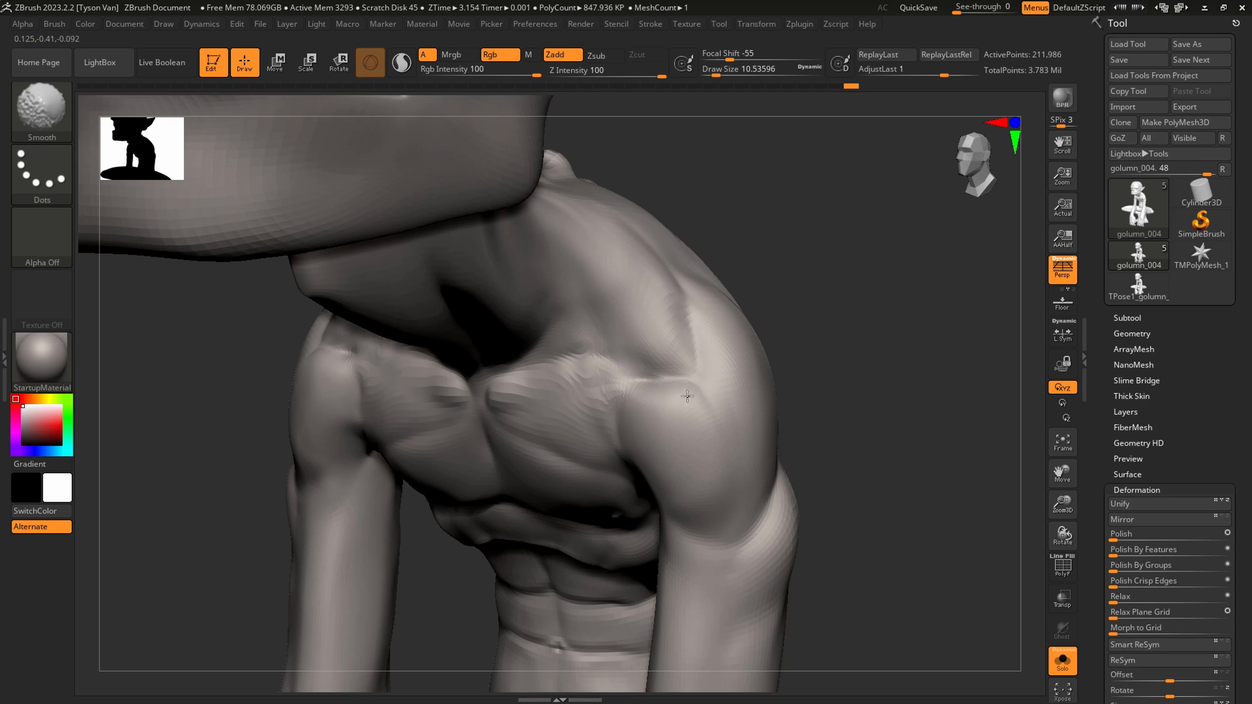
{"action": "right_click_drag", "start_coordinate": [651, 333], "coordinate": [502, 417]}
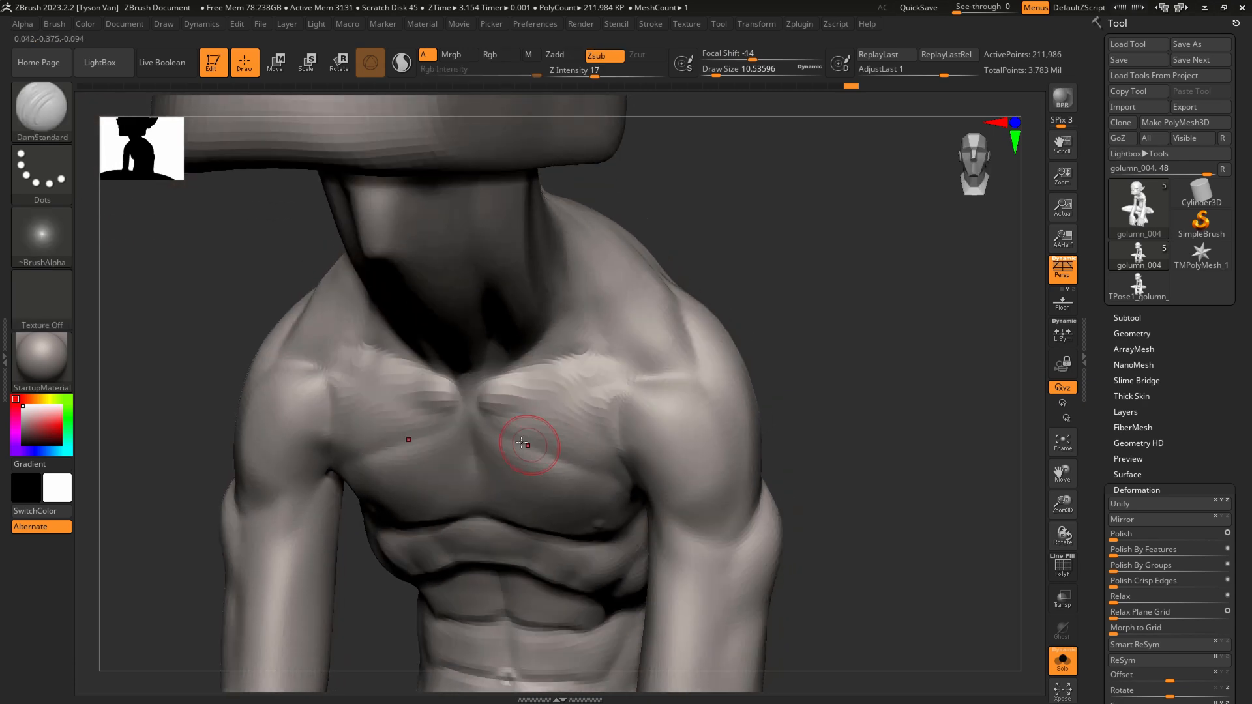
{"action": "key", "text": "shift+d"}
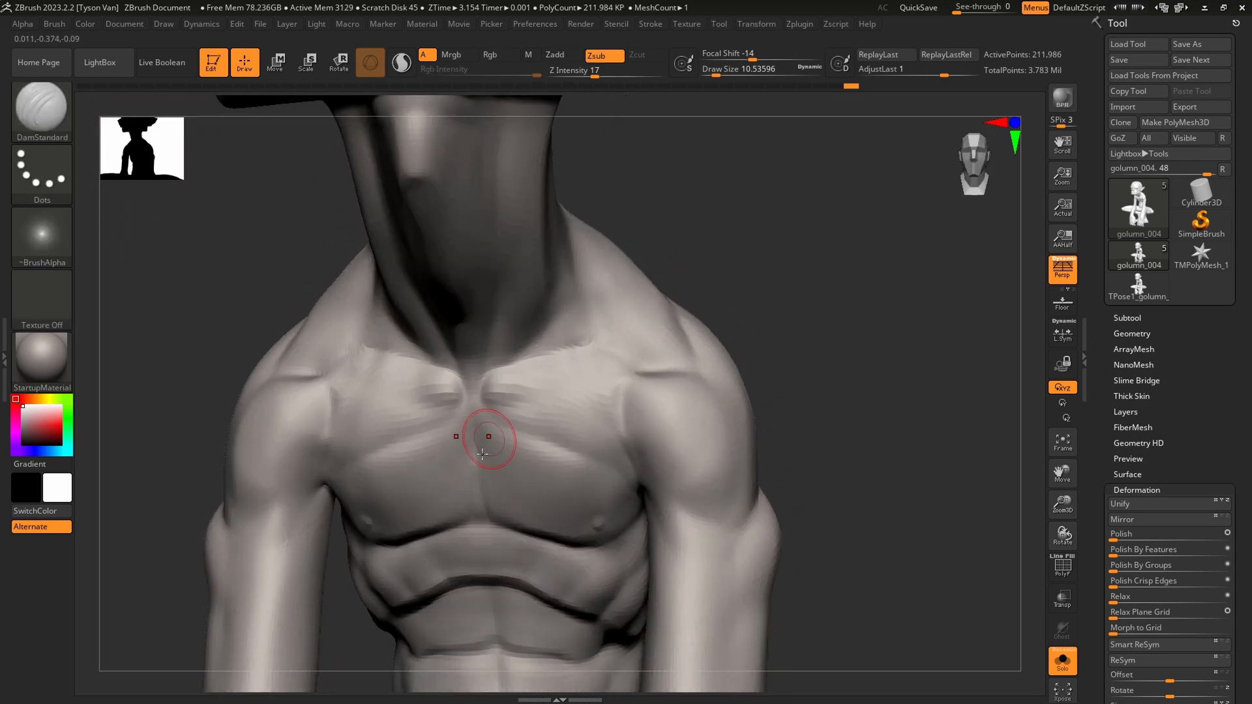
{"action": "key", "text": "shift+d"}
{"action": "left_click_drag", "start_coordinate": [489, 384], "coordinate": [475, 414]}
Build up the upper chest and the front of the shoulder with the Standard brush at a draw size of about 20.
{"action": "right_click_drag", "start_coordinate": [577, 371], "coordinate": [652, 294], "text": "ctrl"}
{"action": "mouse_move", "coordinate": [691, 352]}
{"action": "right_mouse_down"}
{"action": "mouse_move", "coordinate": [697, 381]}
{"action": "mouse_move", "coordinate": [623, 404]}
{"action": "mouse_move", "coordinate": [615, 391]}
{"action": "mouse_move", "coordinate": [613, 424]}
{"action": "right_mouse_up"}
{"action": "key", "text": "b"}
{"action": "key", "text": "s"}
{"action": "key", "text": "t"}
{"action": "left_click_drag", "start_coordinate": [612, 433], "coordinate": [639, 428]}
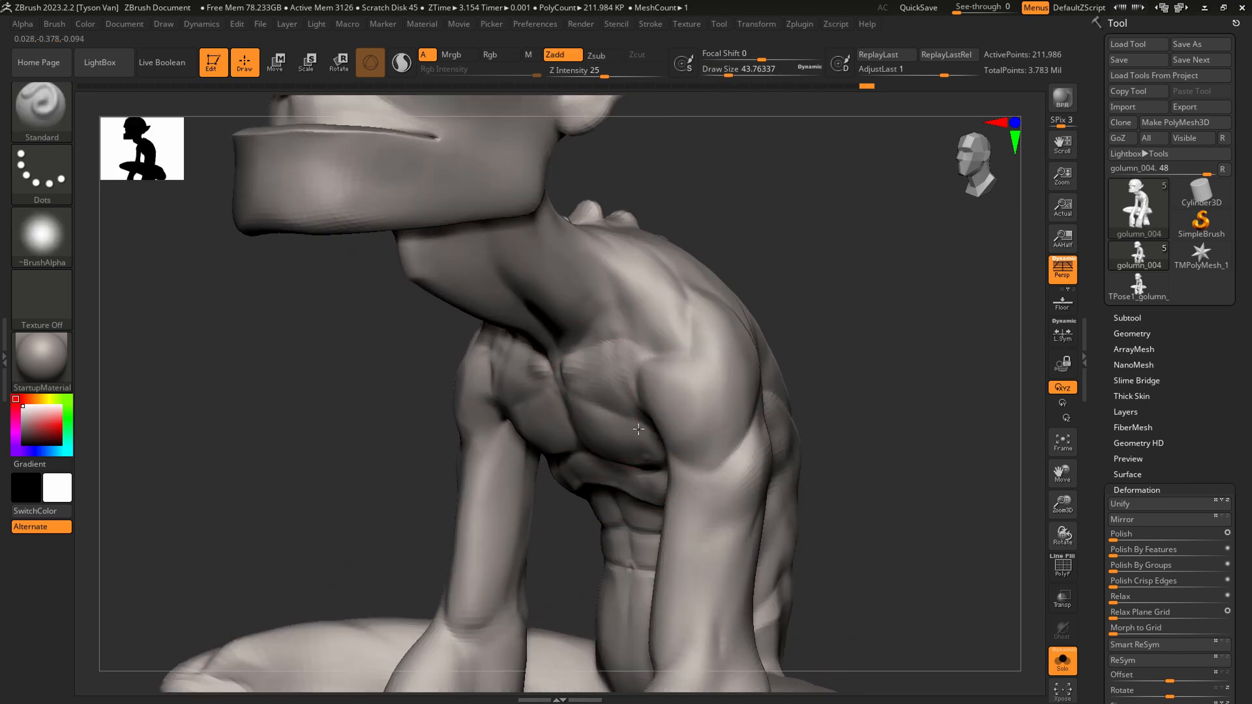
{"action": "right_click_drag", "start_coordinate": [615, 410], "coordinate": [648, 403]}
{"action": "key", "text": "s"}
{"action": "left_click", "coordinate": [579, 398]}
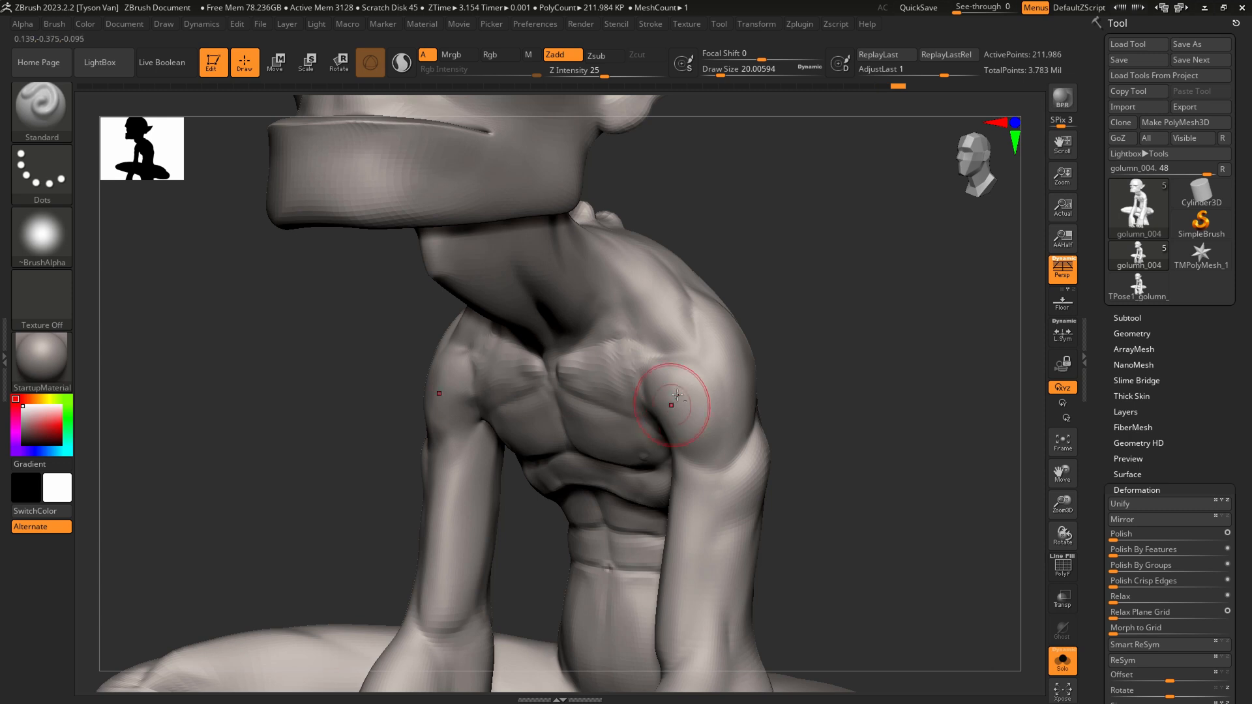
{"action": "right_click_drag", "start_coordinate": [677, 394], "coordinate": [592, 426]}
{"action": "right_click_drag", "start_coordinate": [644, 391], "coordinate": [293, 467], "text": "ctrl"}
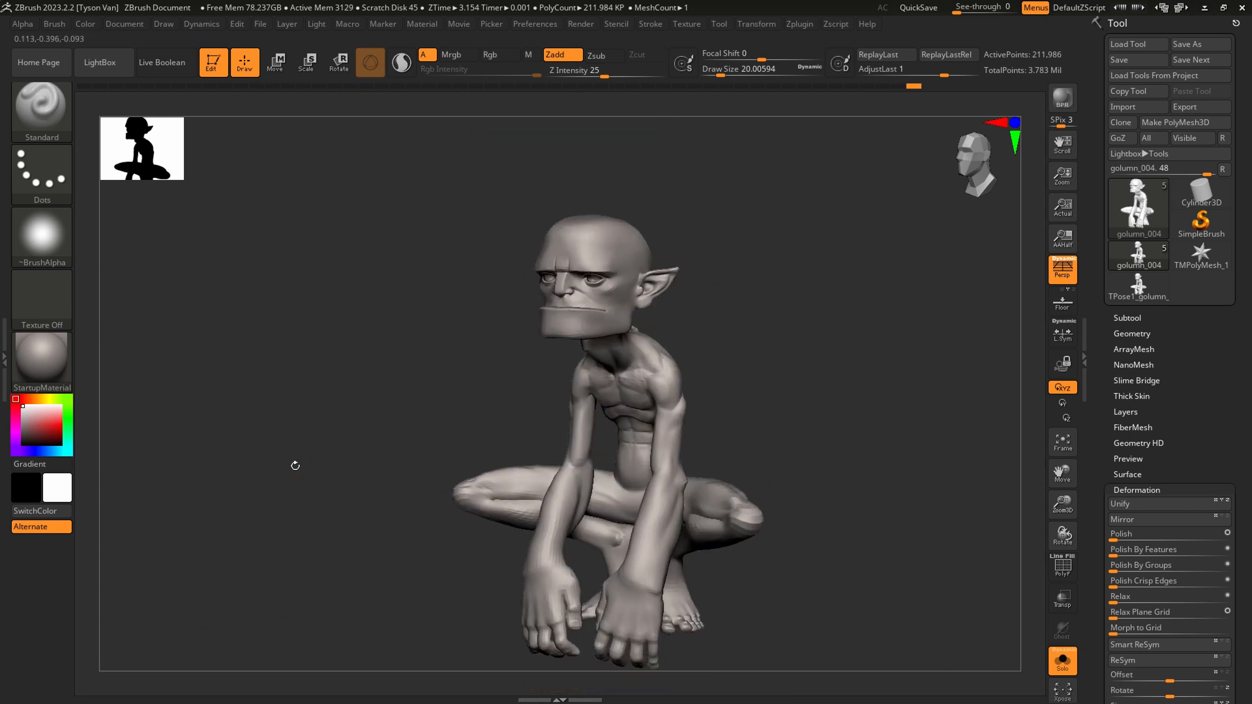
Smooth the slope from the neck to the shoulder and the side of the shoulder at a draw size of about 20.
{"action": "mouse_move", "coordinate": [711, 453]}
{"action": "right_mouse_down"}
{"action": "mouse_move", "coordinate": [633, 460]}
{"action": "mouse_move", "coordinate": [660, 461]}
{"action": "mouse_move", "coordinate": [612, 351]}
{"action": "right_mouse_up"}
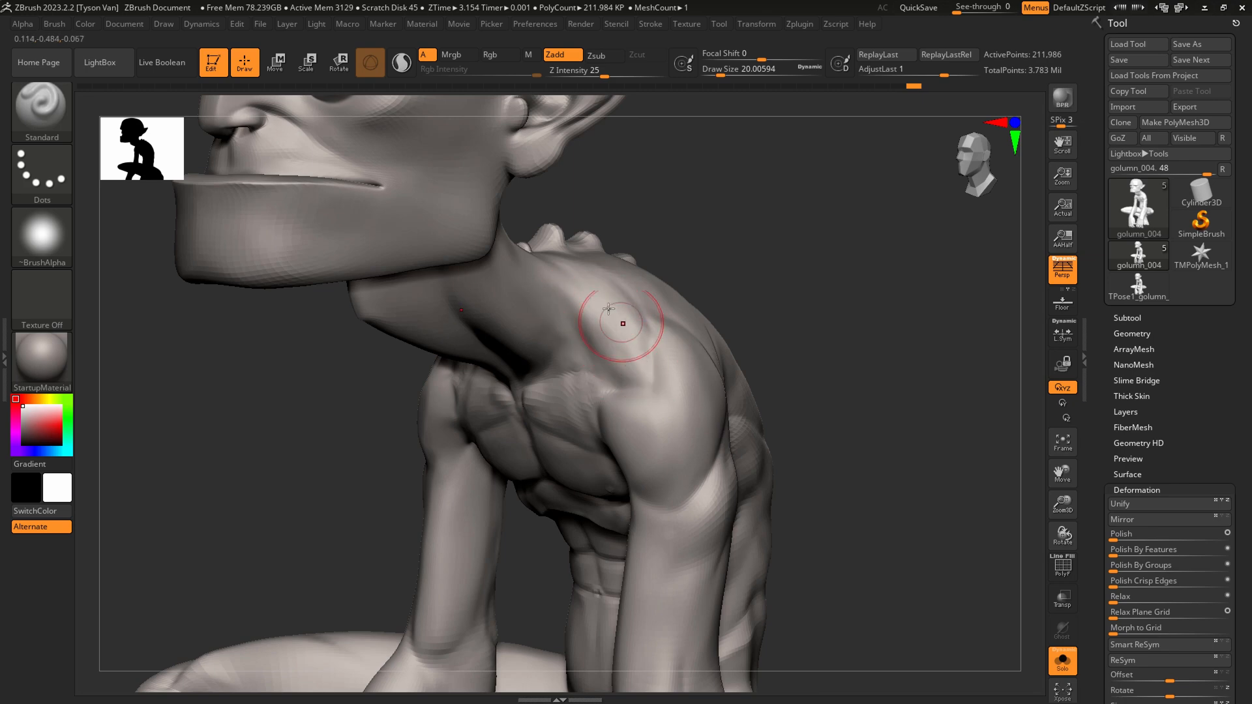
{"action": "key", "text": "shift"}
{"action": "left_click_drag", "start_coordinate": [583, 279], "coordinate": [642, 326], "text": "shift"}
{"action": "mouse_move", "coordinate": [691, 365]}
{"action": "right_mouse_down"}
{"action": "mouse_move", "coordinate": [606, 382]}
{"action": "mouse_move", "coordinate": [646, 386]}
{"action": "right_mouse_up"}
{"action": "left_click_drag", "start_coordinate": [768, 390], "coordinate": [758, 399]}
{"action": "key", "text": "shift"}
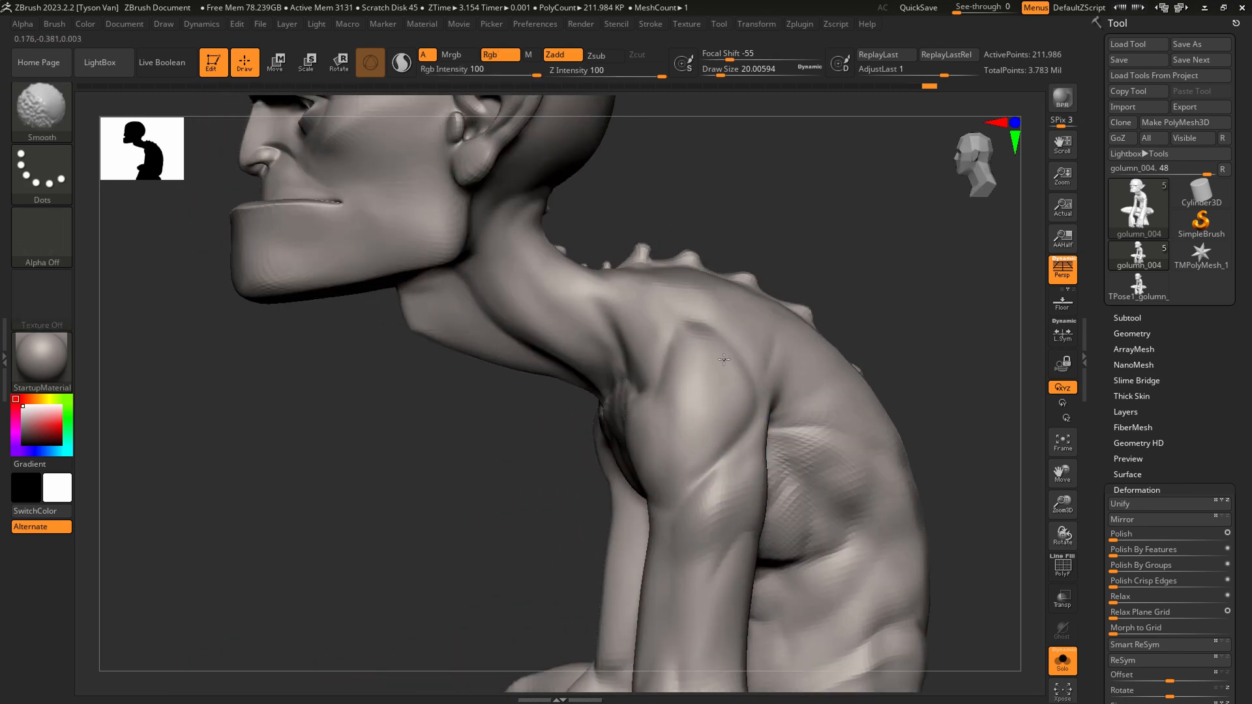
{"action": "mouse_move", "coordinate": [710, 479]}
{"action": "right_mouse_down"}
{"action": "mouse_move", "coordinate": [759, 485]}
{"action": "mouse_move", "coordinate": [693, 506]}
{"action": "mouse_move", "coordinate": [629, 483]}
{"action": "mouse_move", "coordinate": [733, 490]}
{"action": "mouse_move", "coordinate": [659, 399]}
{"action": "right_mouse_up"}
Show all subtools again and reshape the loincloth's waistband with SnakeHook and Smooth at a draw size of about 68.
{"action": "left_click", "coordinate": [1061, 661]}
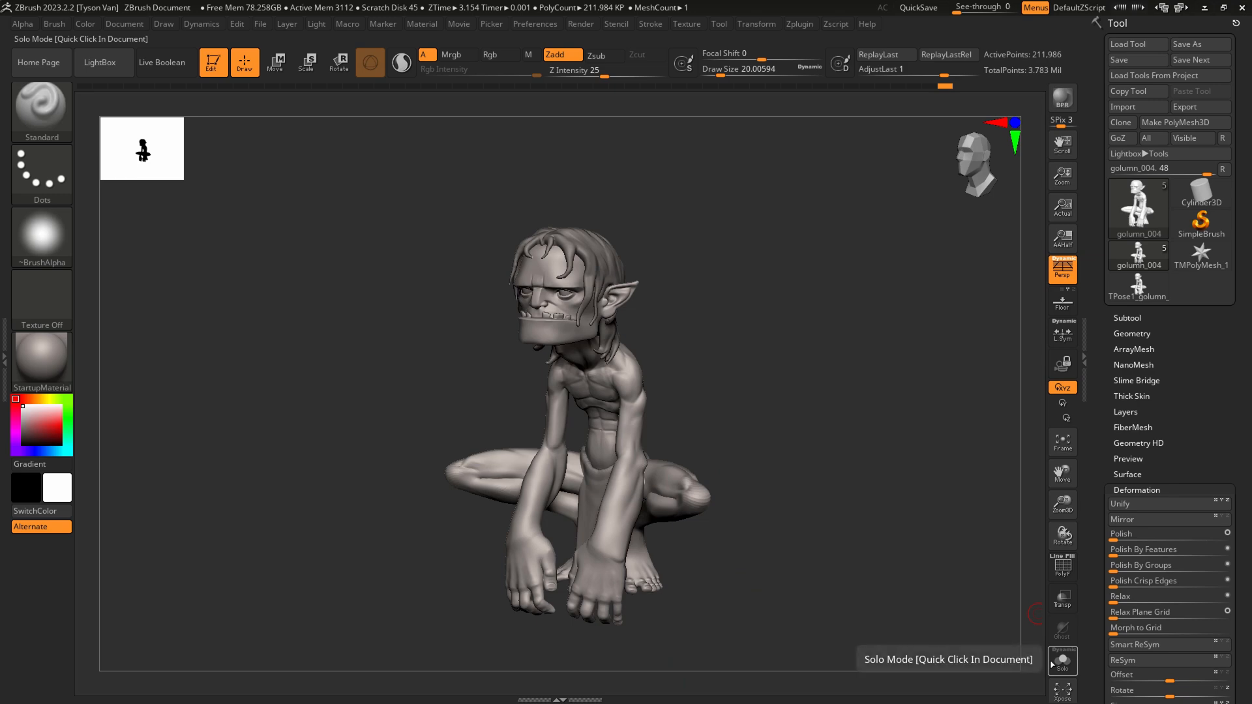
{"action": "right_click_drag", "start_coordinate": [657, 513], "coordinate": [639, 501], "text": "shift"}
{"action": "left_click", "coordinate": [589, 452], "text": "alt"}
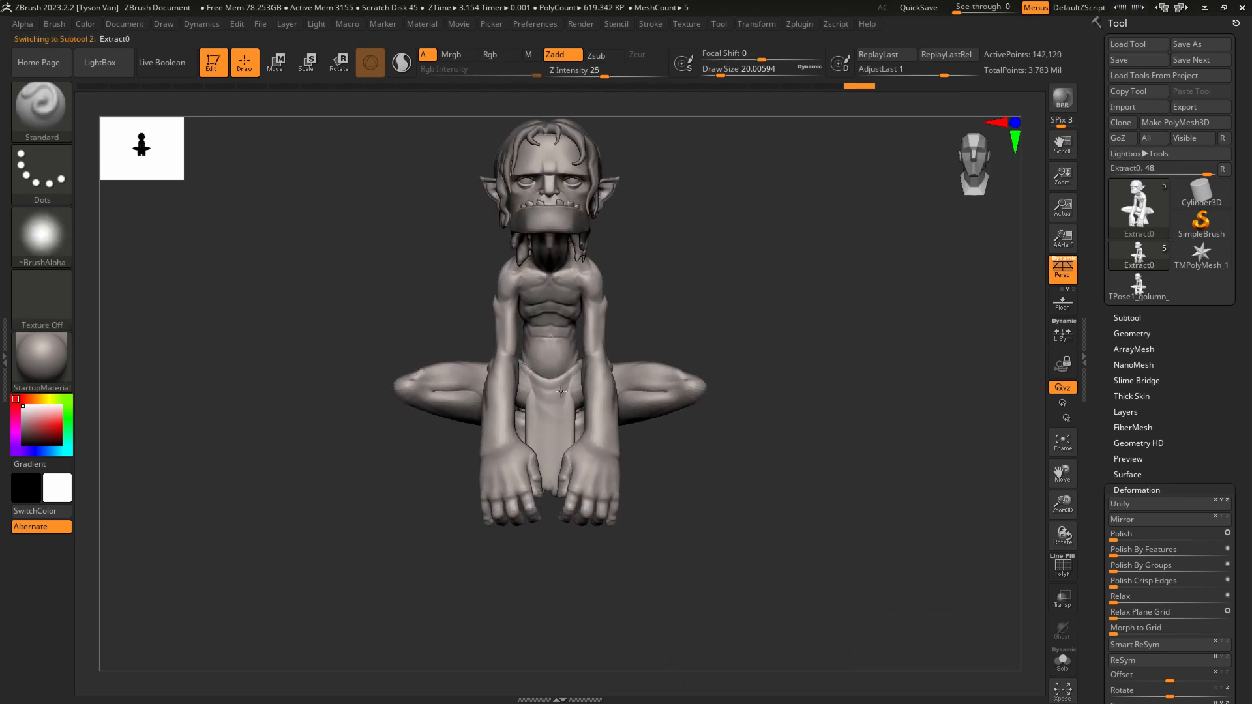
{"action": "right_click_drag", "start_coordinate": [588, 452], "coordinate": [592, 373], "text": "ctrl"}
{"action": "key", "text": "b"}
{"action": "key", "text": "s"}
{"action": "key", "text": "h"}
{"action": "key", "text": "s"}
{"action": "mouse_move", "coordinate": [596, 428]}
{"action": "left_mouse_down"}
{"action": "mouse_move", "coordinate": [610, 428]}
{"action": "mouse_move", "coordinate": [615, 405]}
{"action": "left_mouse_up"}
{"action": "right_click_drag", "start_coordinate": [615, 405], "coordinate": [609, 339]}
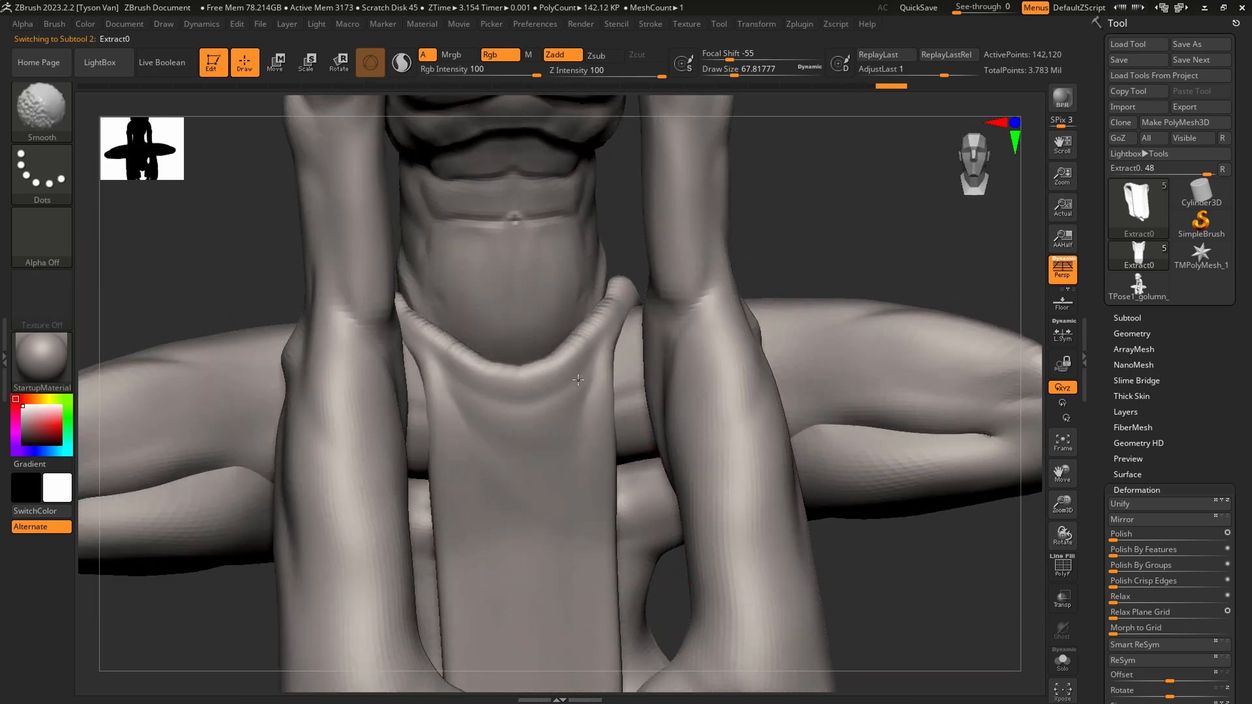
{"action": "left_click_drag", "start_coordinate": [600, 349], "coordinate": [567, 360], "text": "shift"}
Fit the loincloth's front waistband and upper corners to the hips with SnakeHook and Smooth at a draw size of about 23.
{"action": "right_click_drag", "start_coordinate": [618, 296], "coordinate": [632, 323]}
{"action": "key", "text": "s"}
{"action": "mouse_move", "coordinate": [615, 296]}
{"action": "left_mouse_down"}
{"action": "mouse_move", "coordinate": [602, 297]}
{"action": "mouse_move", "coordinate": [594, 321]}
{"action": "left_mouse_up"}
{"action": "left_click_drag", "start_coordinate": [576, 394], "coordinate": [581, 388]}
{"action": "right_click_drag", "start_coordinate": [581, 389], "coordinate": [562, 355]}
{"action": "mouse_move", "coordinate": [580, 357]}
{"action": "left_mouse_down"}
{"action": "mouse_move", "coordinate": [588, 365]}
{"action": "mouse_move", "coordinate": [573, 364]}
{"action": "left_mouse_up"}
{"action": "right_click_drag", "start_coordinate": [576, 363], "coordinate": [566, 364]}
{"action": "left_click_drag", "start_coordinate": [567, 364], "coordinate": [613, 294], "text": "shift"}
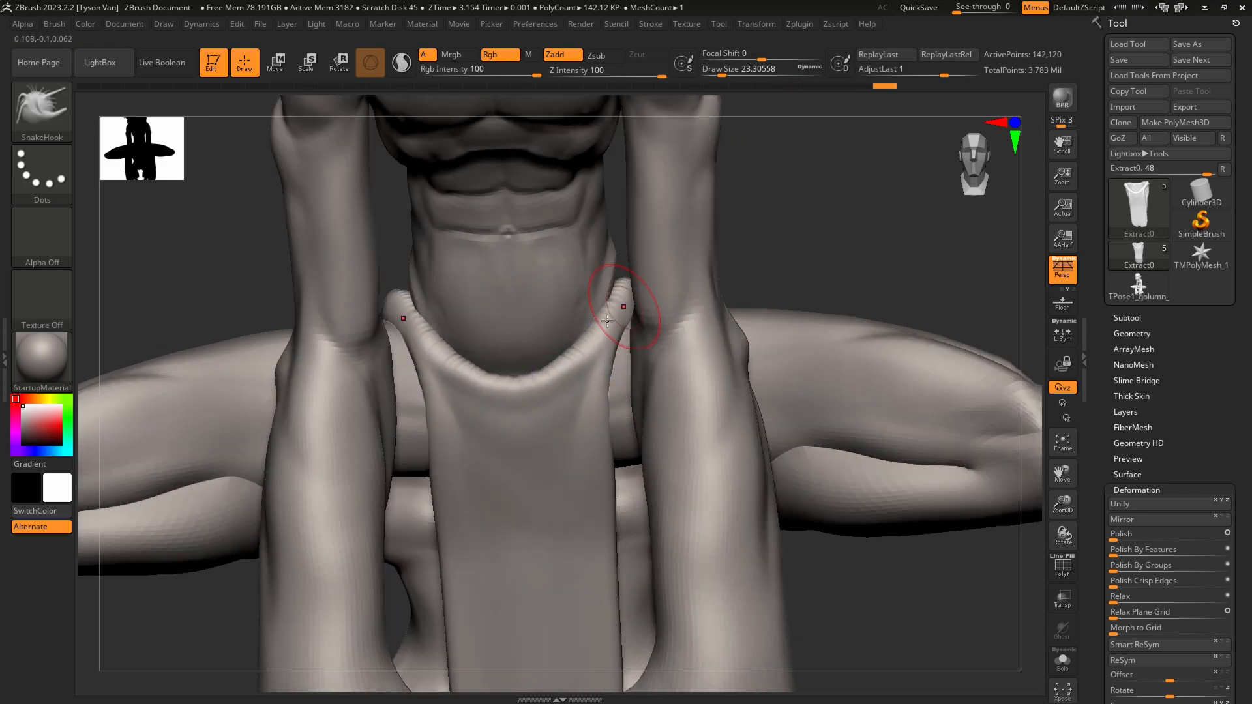
{"action": "right_click_drag", "start_coordinate": [614, 288], "coordinate": [479, 286]}
{"action": "left_click_drag", "start_coordinate": [662, 295], "coordinate": [658, 293], "text": "shift"}
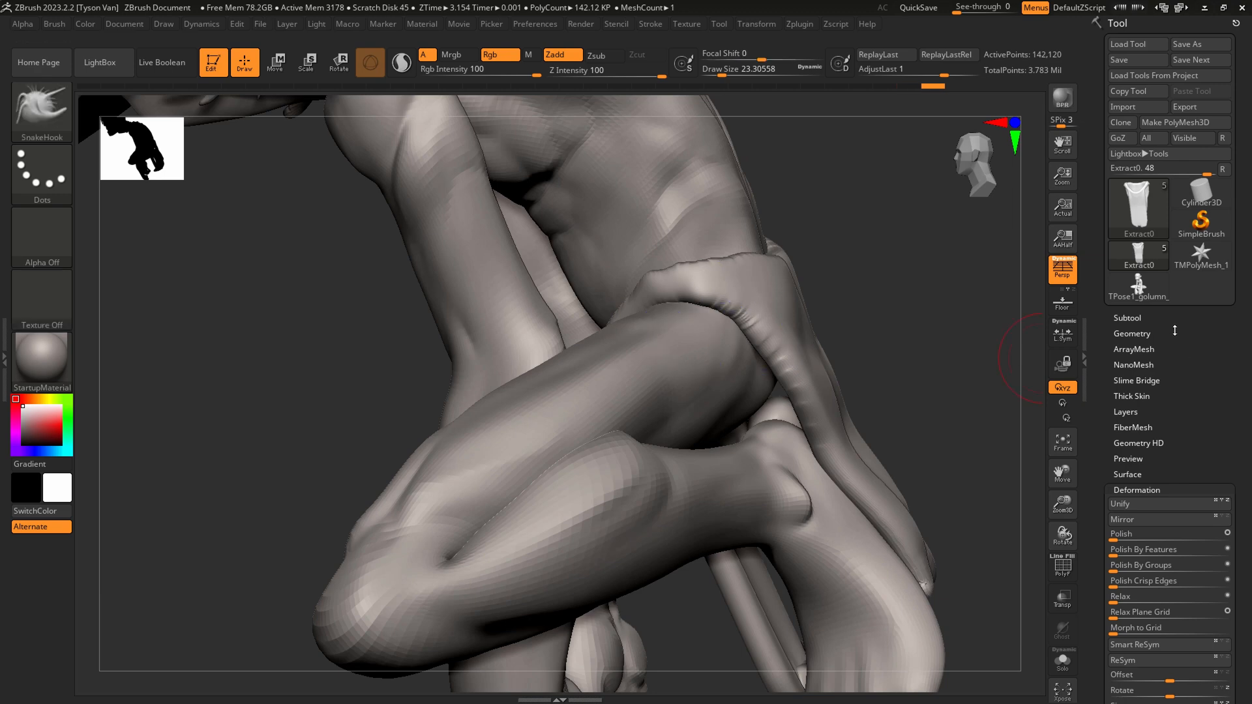
Delete the loincloth's lower subdivision levels.
{"action": "left_click", "coordinate": [1133, 333]}
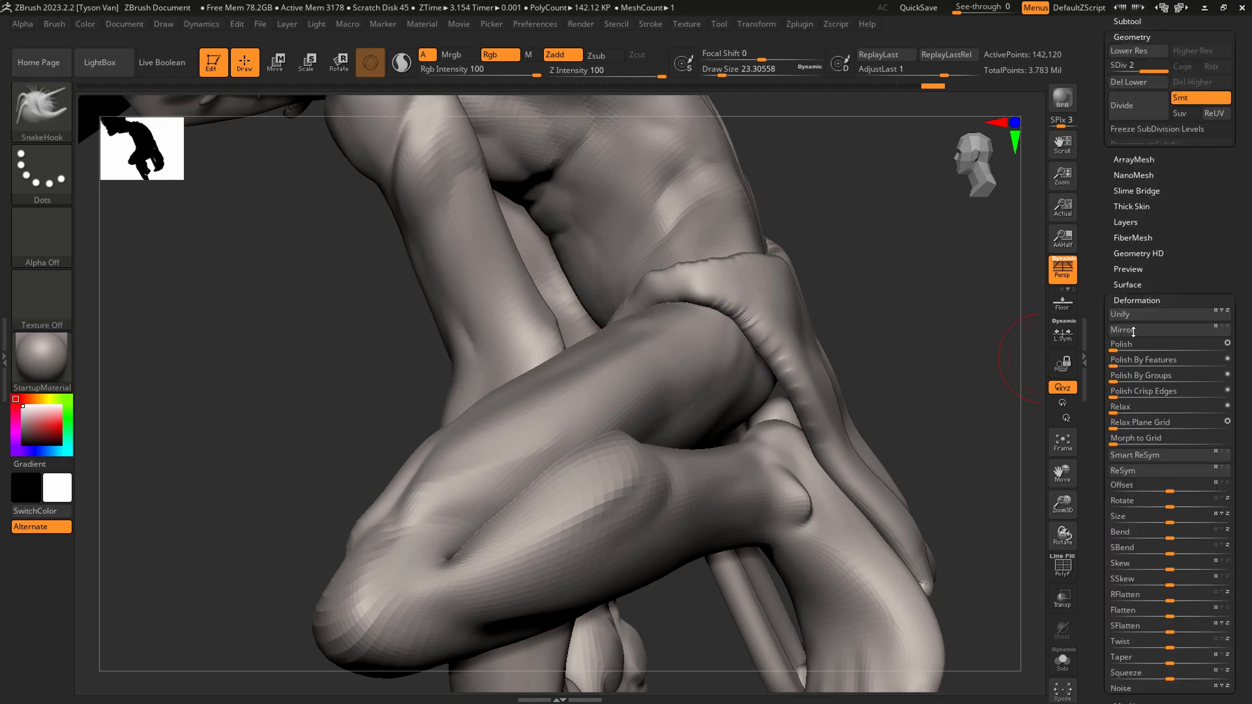
{"action": "left_click", "coordinate": [1130, 83]}
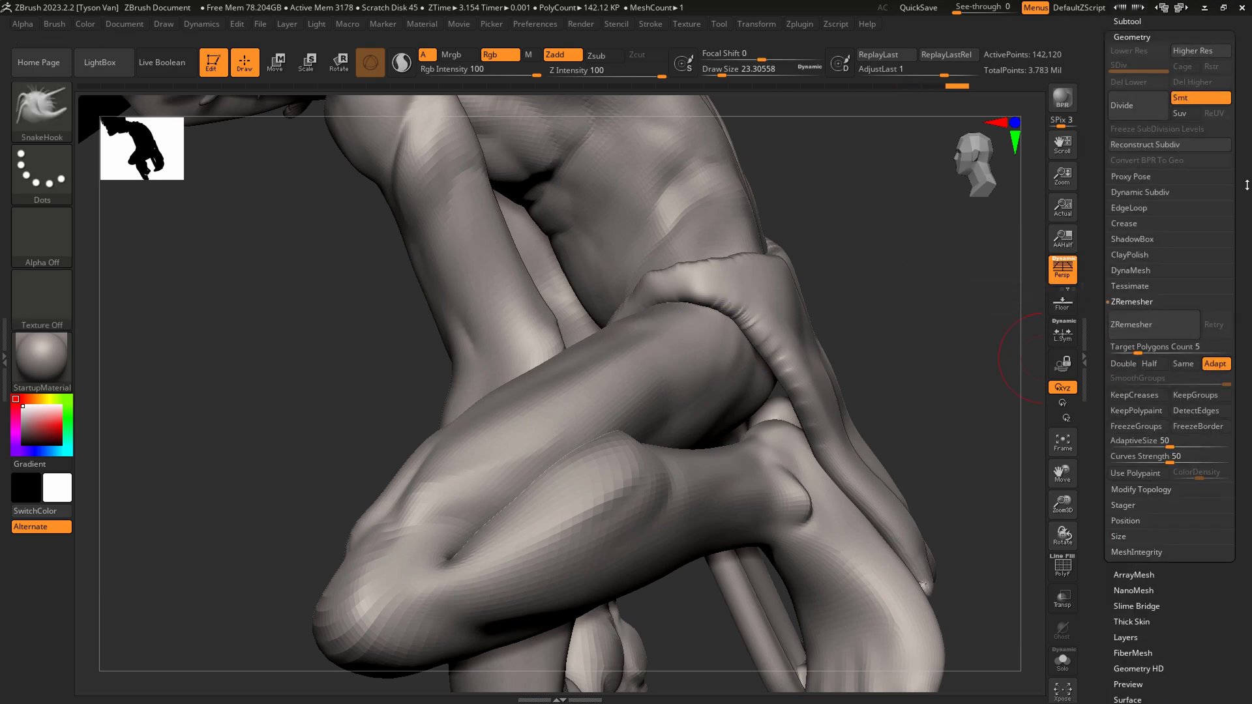
Try to remesh the loincloth with DynaMesh at a resolution of 256.
{"action": "left_click_drag", "start_coordinate": [1247, 186], "coordinate": [1245, 161]}
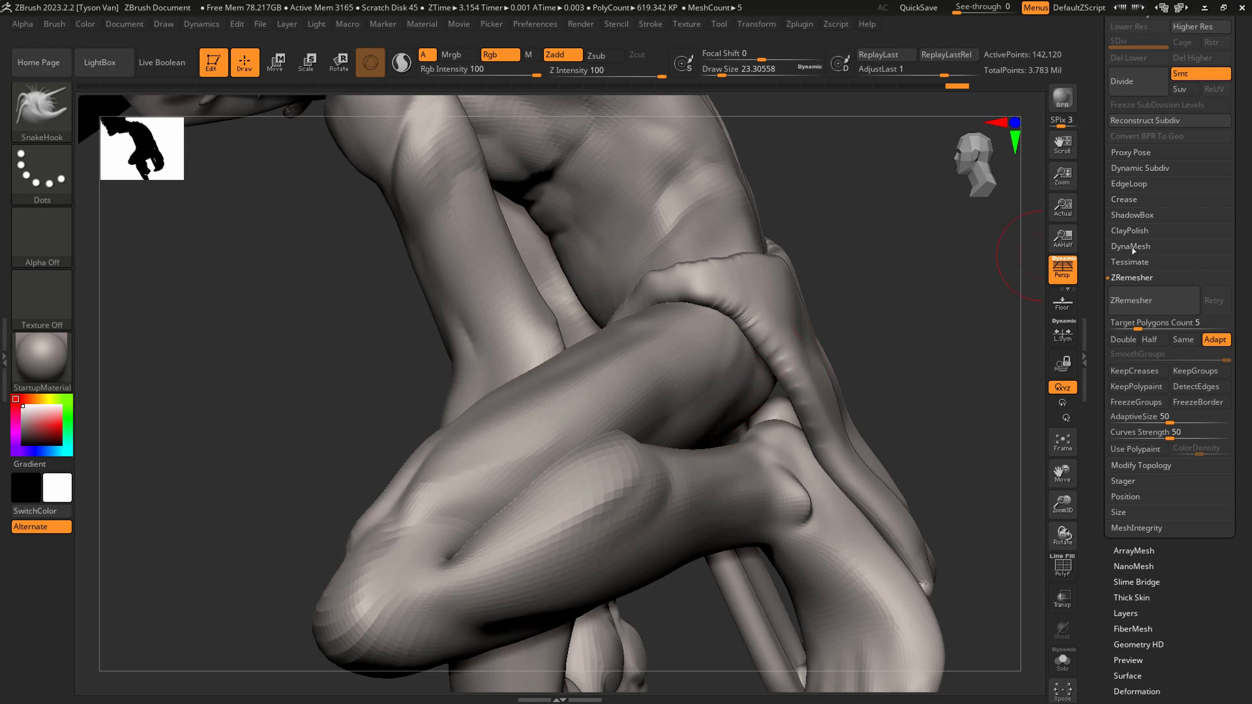
{"action": "left_click", "coordinate": [1131, 247]}
{"action": "left_click_drag", "start_coordinate": [1127, 292], "coordinate": [1133, 292]}
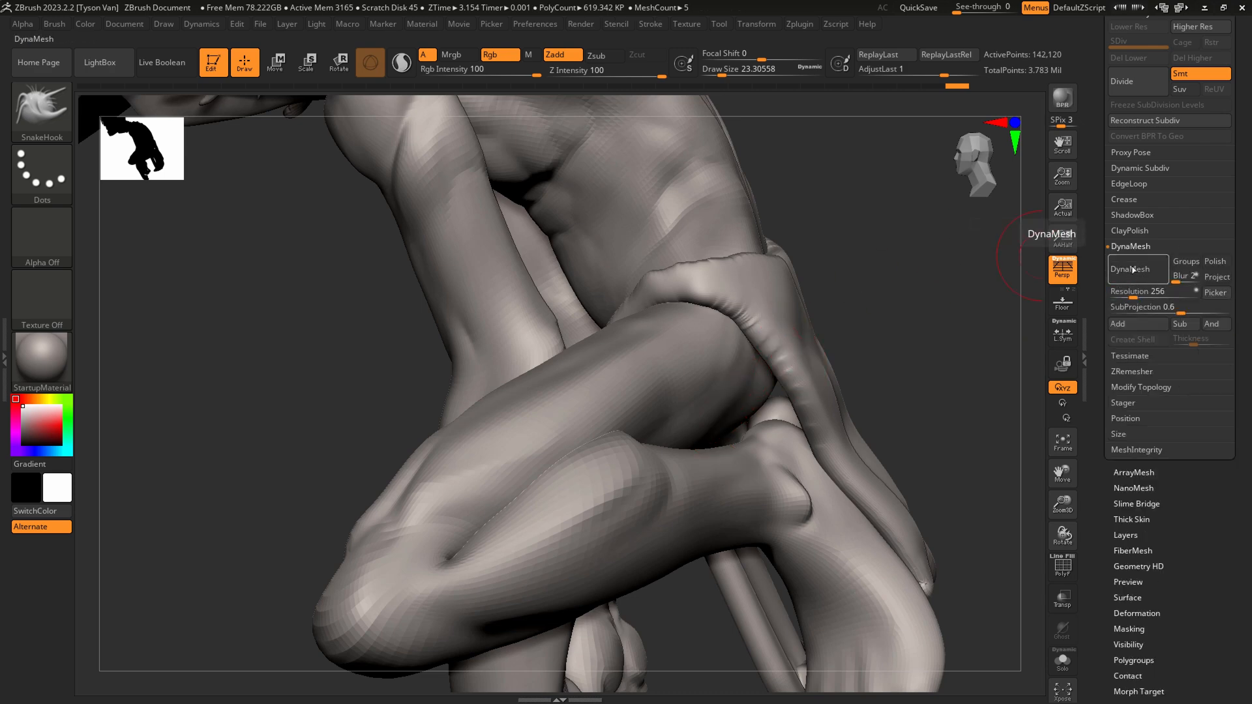
{"action": "left_click", "coordinate": [1132, 270]}
{"action": "key", "text": "ctrl"}
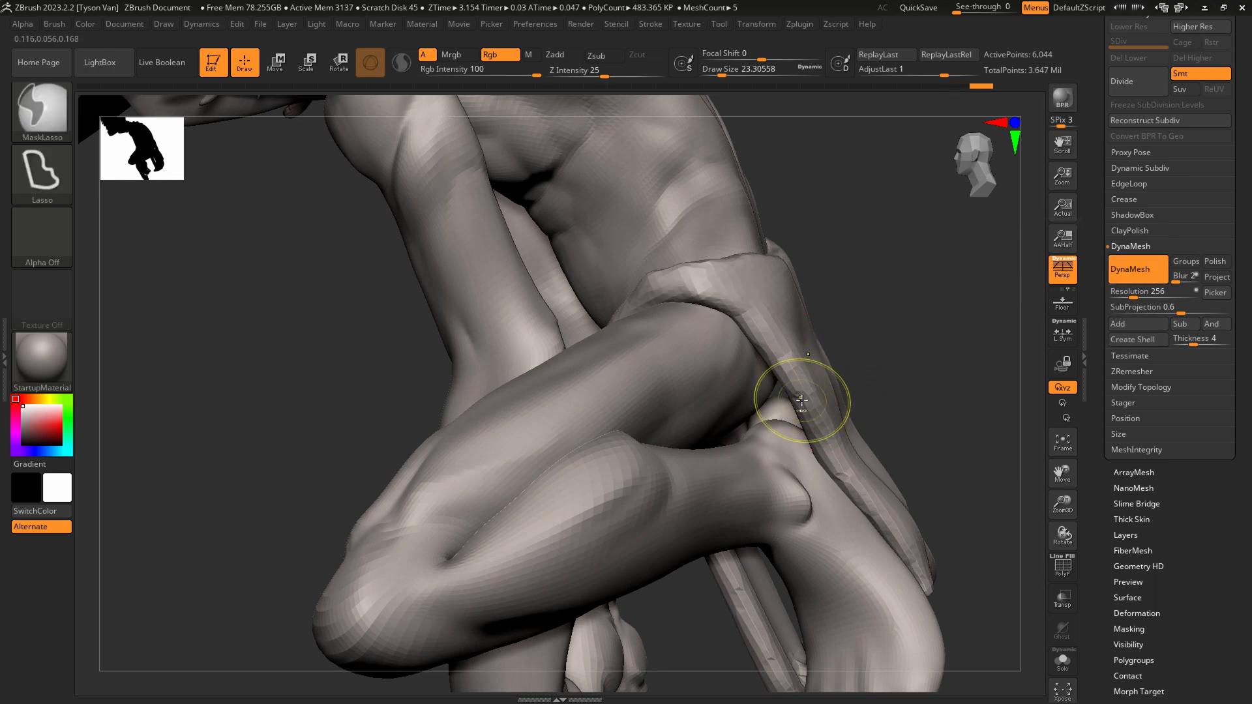
{"action": "key", "text": "ctrl+z"}
Remesh the loincloth with DynaMesh at a resolution of 600 and smooth its edge at the hip.
{"action": "left_click_drag", "start_coordinate": [1135, 293], "coordinate": [1143, 292]}
{"action": "left_click", "coordinate": [1133, 270]}
{"action": "key", "text": "shift"}
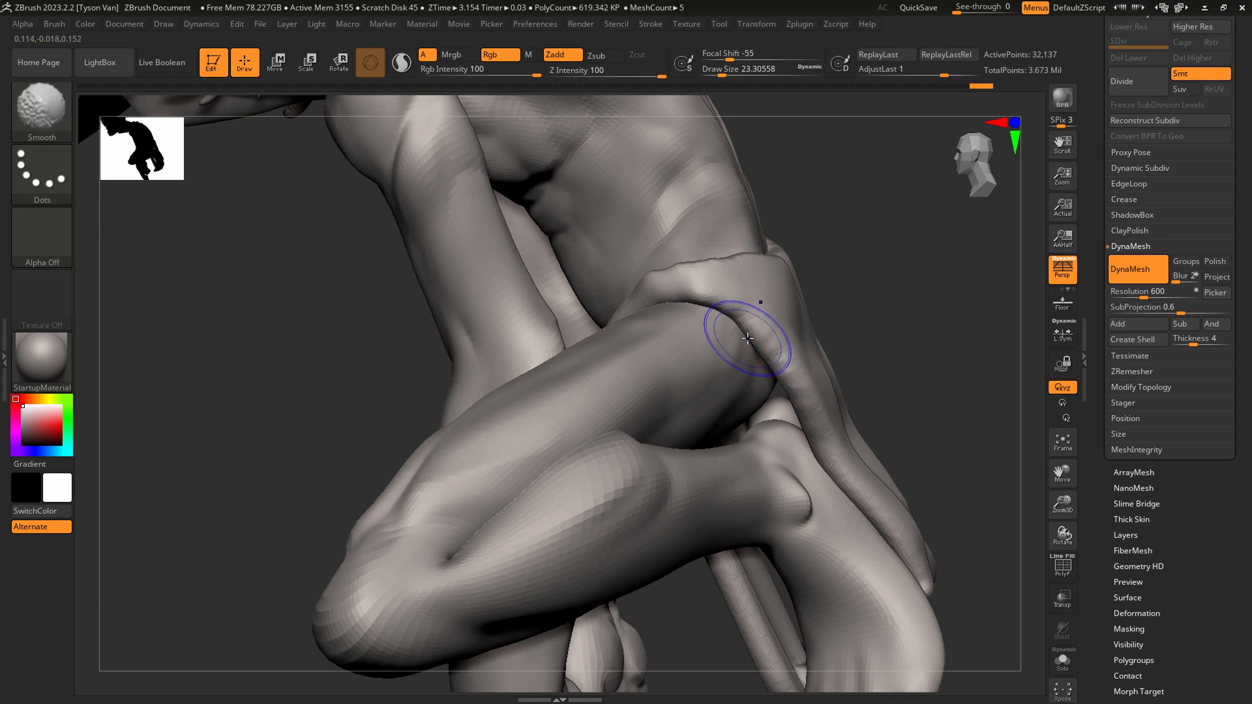
{"action": "mouse_move", "coordinate": [747, 338]}
{"action": "left_mouse_down", "text": "shift"}
{"action": "mouse_move", "coordinate": [773, 383]}
{"action": "mouse_move", "coordinate": [730, 312]}
{"action": "mouse_move", "coordinate": [675, 281]}
{"action": "mouse_move", "coordinate": [740, 269]}
{"action": "mouse_move", "coordinate": [761, 302]}
{"action": "left_mouse_up", "text": "shift"}
Show the polyframe and reshape the loincloth's side edge along the hip with SnakeHook at a draw size of about 12.
{"action": "mouse_move", "coordinate": [760, 301]}
{"action": "right_mouse_down"}
{"action": "mouse_move", "coordinate": [805, 302]}
{"action": "mouse_move", "coordinate": [762, 316]}
{"action": "mouse_move", "coordinate": [759, 405]}
{"action": "right_mouse_up"}
{"action": "key", "text": "shift+f"}
{"action": "key", "text": "s"}
{"action": "mouse_move", "coordinate": [611, 301]}
{"action": "left_mouse_down"}
{"action": "mouse_move", "coordinate": [651, 291]}
{"action": "mouse_move", "coordinate": [703, 317]}
{"action": "mouse_move", "coordinate": [797, 430]}
{"action": "left_mouse_up"}
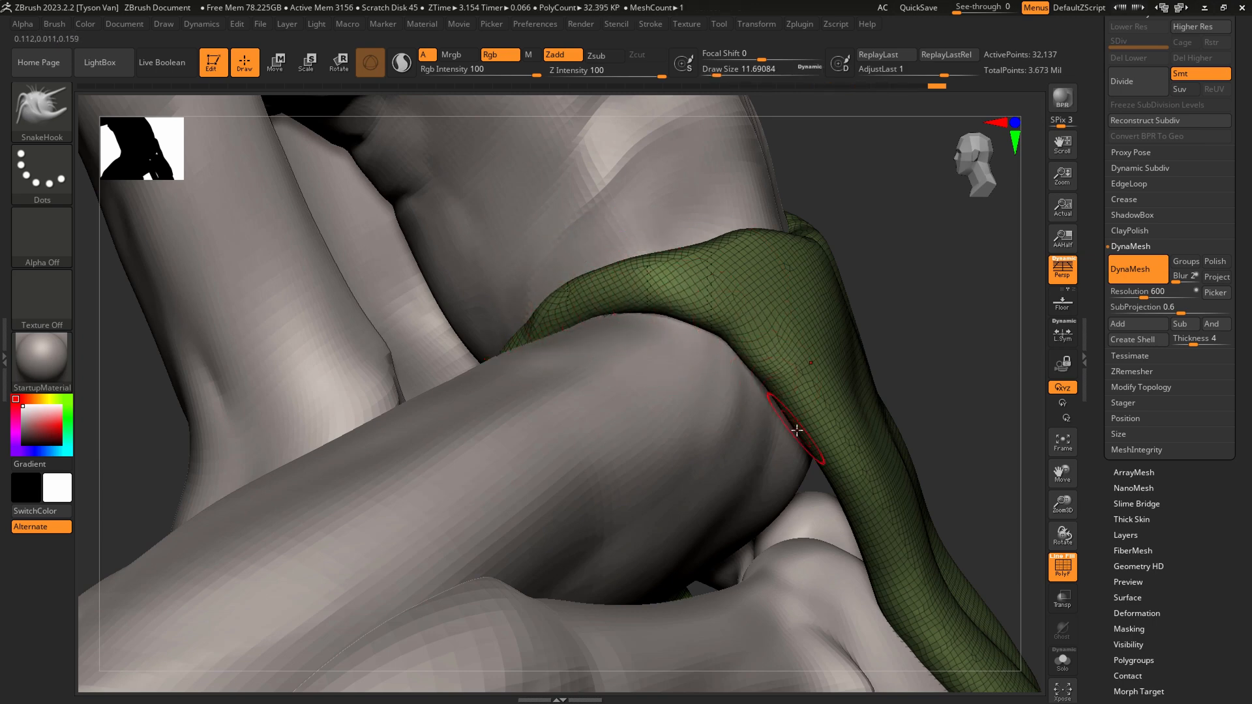
{"action": "key", "text": "s"}
{"action": "mouse_move", "coordinate": [906, 534]}
{"action": "left_mouse_down"}
{"action": "mouse_move", "coordinate": [889, 488]}
{"action": "mouse_move", "coordinate": [854, 512]}
{"action": "mouse_move", "coordinate": [839, 497]}
{"action": "left_mouse_up"}
Refine the loincloth's upper corner where it wraps around the hip with small SnakeHook strokes.
{"action": "mouse_move", "coordinate": [832, 328]}
{"action": "right_mouse_down", "text": "alt"}
{"action": "mouse_move", "coordinate": [821, 320]}
{"action": "mouse_move", "coordinate": [822, 268]}
{"action": "right_mouse_up", "text": "alt"}
{"action": "right_click_drag", "start_coordinate": [913, 352], "coordinate": [871, 365]}
{"action": "key", "text": "s"}
{"action": "mouse_move", "coordinate": [866, 367]}
{"action": "left_mouse_down"}
{"action": "mouse_move", "coordinate": [845, 354]}
{"action": "mouse_move", "coordinate": [895, 337]}
{"action": "mouse_move", "coordinate": [772, 363]}
{"action": "left_mouse_up"}
{"action": "key", "text": "s"}
{"action": "left_click_drag", "start_coordinate": [749, 368], "coordinate": [754, 363]}
{"action": "left_click_drag", "start_coordinate": [750, 372], "coordinate": [758, 366]}
{"action": "mouse_move", "coordinate": [759, 381]}
{"action": "right_mouse_down"}
{"action": "mouse_move", "coordinate": [832, 358]}
{"action": "mouse_move", "coordinate": [893, 362]}
{"action": "mouse_move", "coordinate": [685, 365]}
{"action": "mouse_move", "coordinate": [620, 387]}
{"action": "mouse_move", "coordinate": [655, 390]}
{"action": "mouse_move", "coordinate": [659, 410]}
{"action": "mouse_move", "coordinate": [688, 387]}
{"action": "right_mouse_up"}
Carve curved drape folds below the loincloth's front waistband with DamStandard at a draw size of about 12, softening them with Smooth.
{"action": "key", "text": "1"}
{"action": "key", "text": "2"}
{"action": "key", "text": "s"}
{"action": "left_click", "coordinate": [670, 384]}
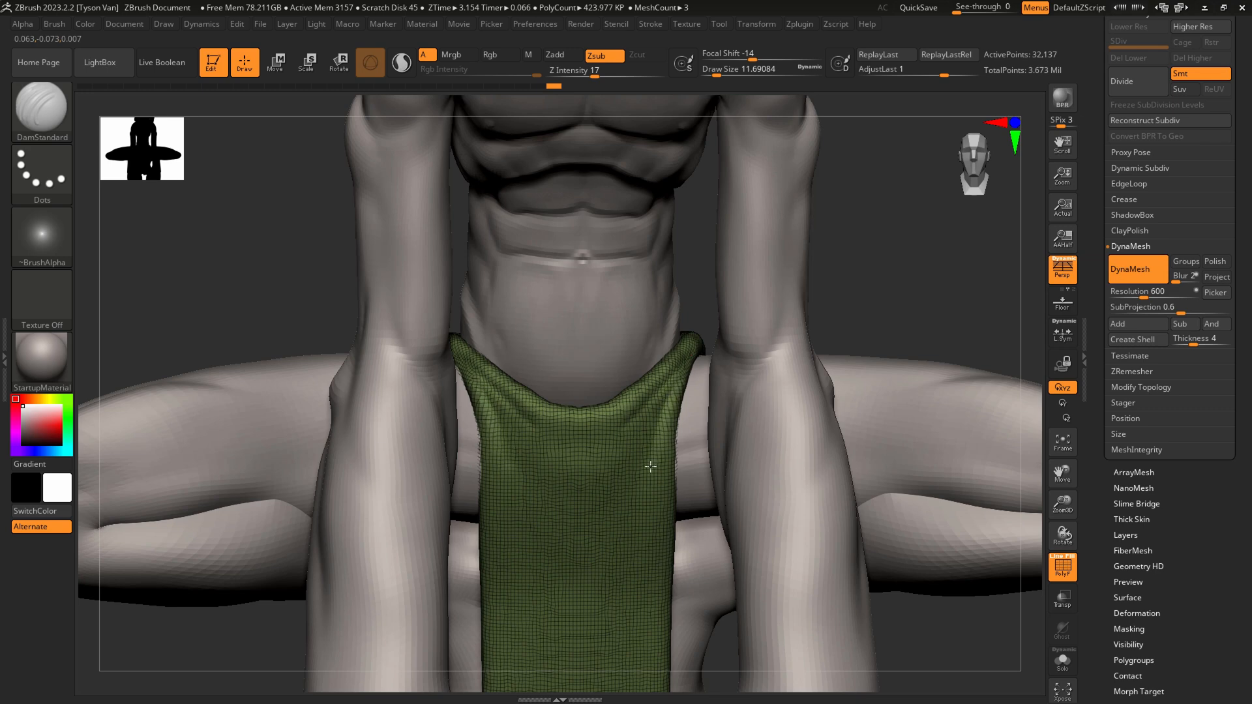
{"action": "left_click_drag", "start_coordinate": [608, 553], "coordinate": [600, 564]}
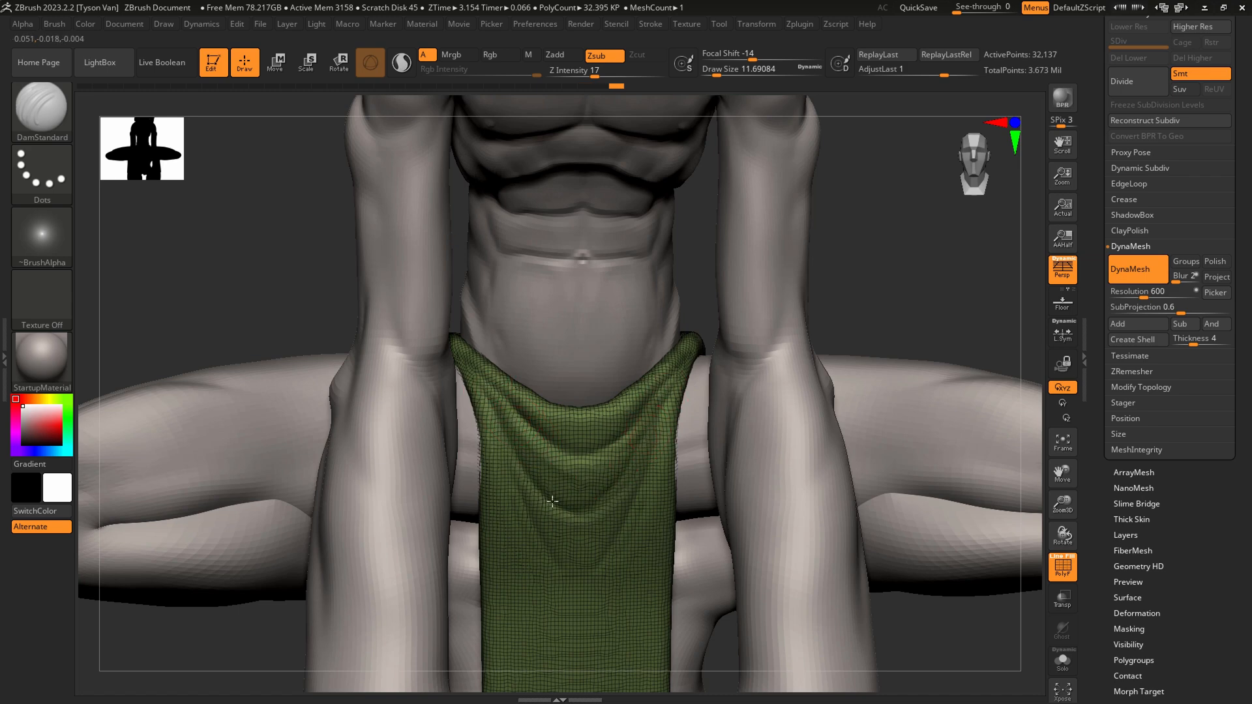
{"action": "key", "text": "shift"}
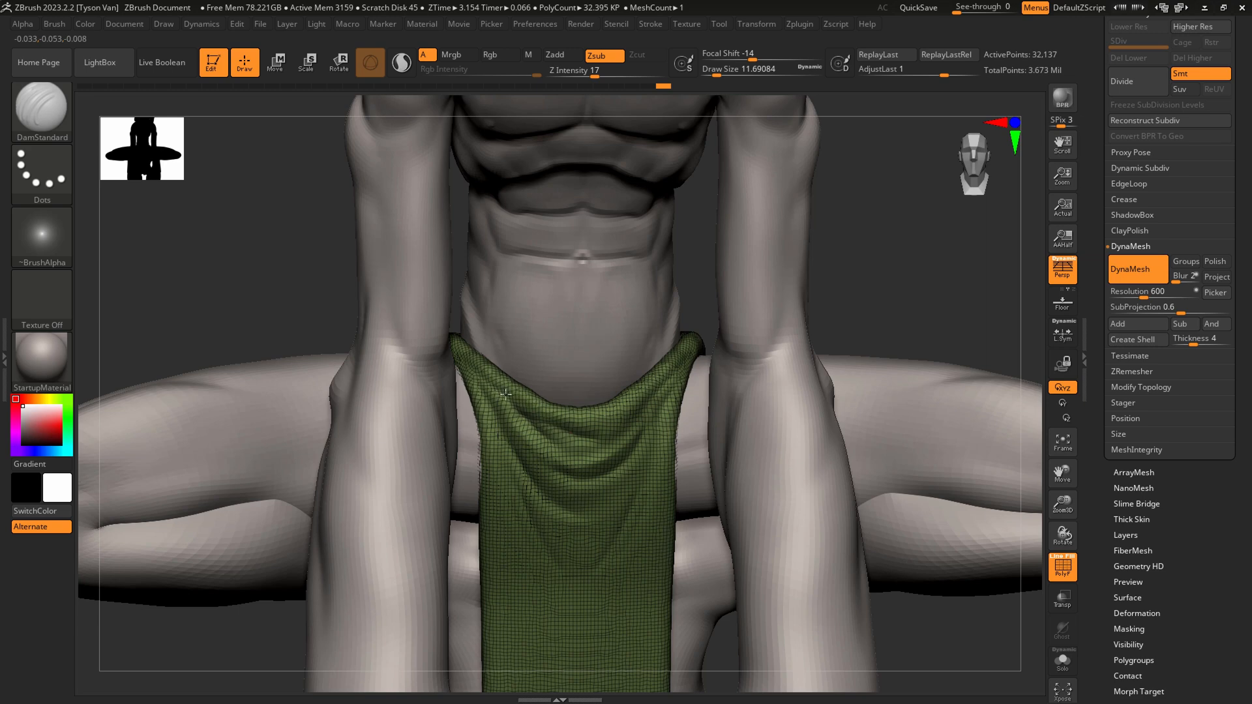
{"action": "key", "text": "shift"}
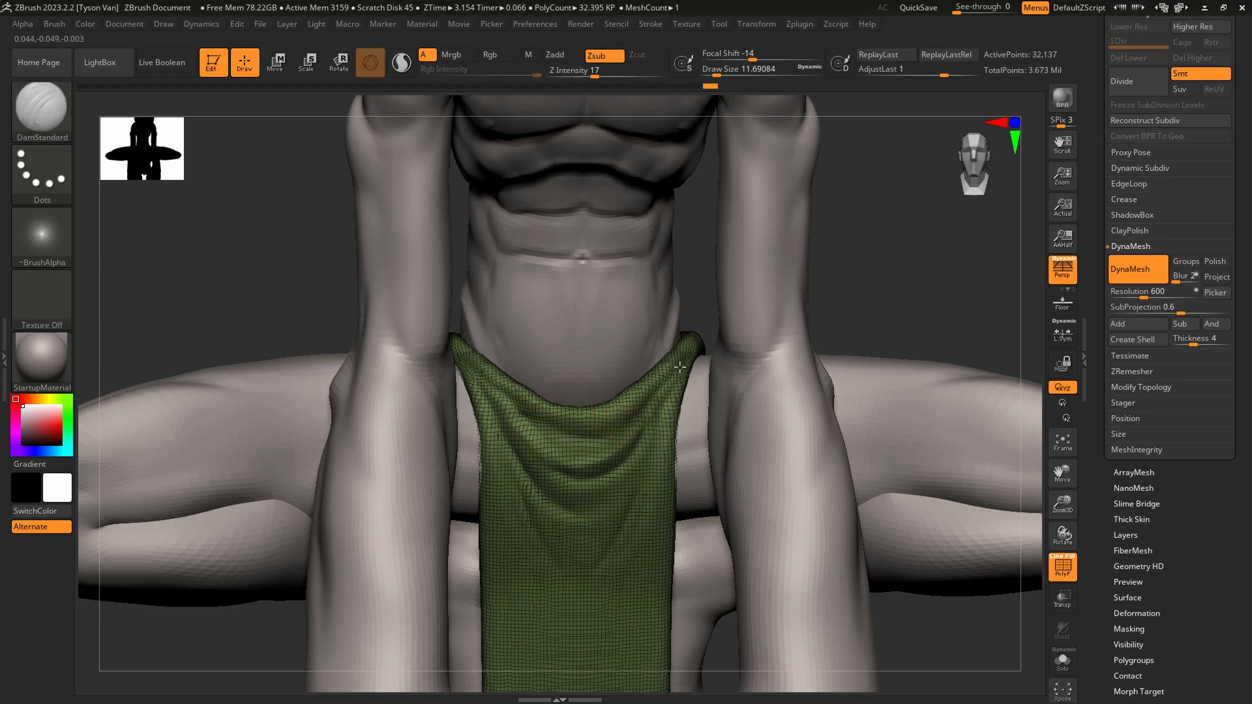
{"action": "left_click_drag", "start_coordinate": [637, 441], "coordinate": [595, 490], "text": "shift"}
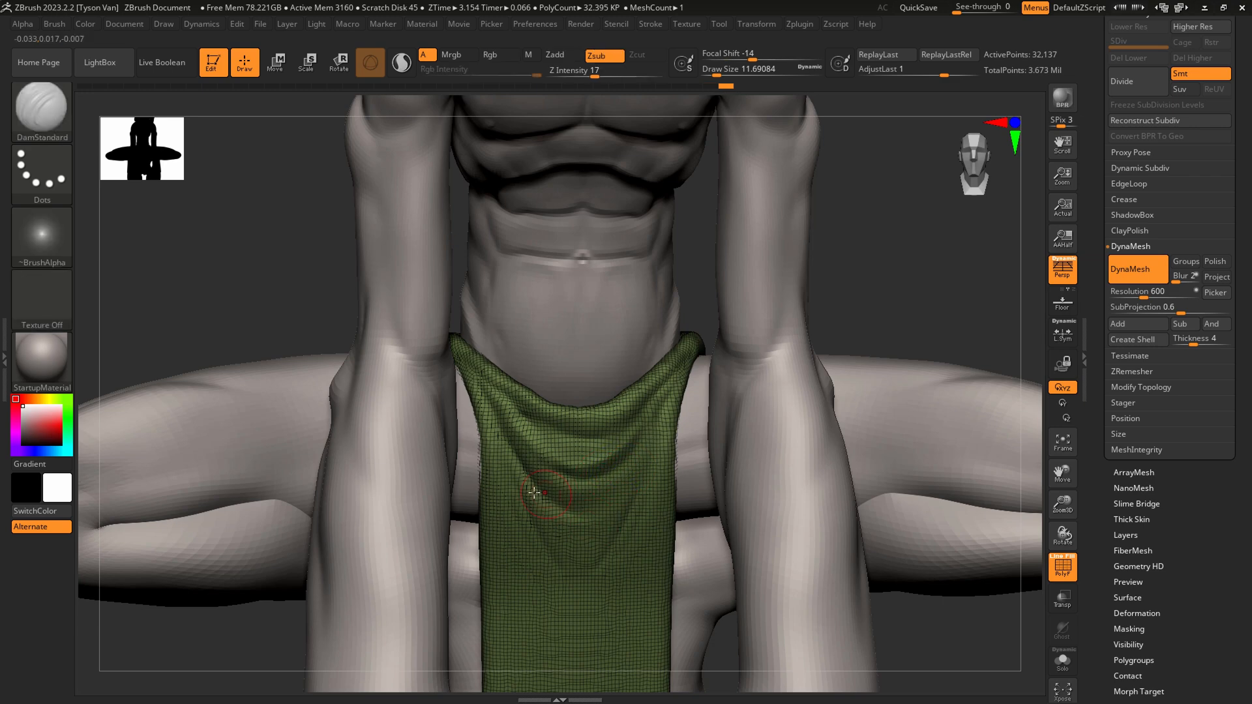
{"action": "left_click_drag", "start_coordinate": [525, 466], "coordinate": [601, 521]}
Hide the polyframe and deepen the lower drape folds with DamStandard at a draw size of about 17, smoothing their ends.
{"action": "key", "text": "s"}
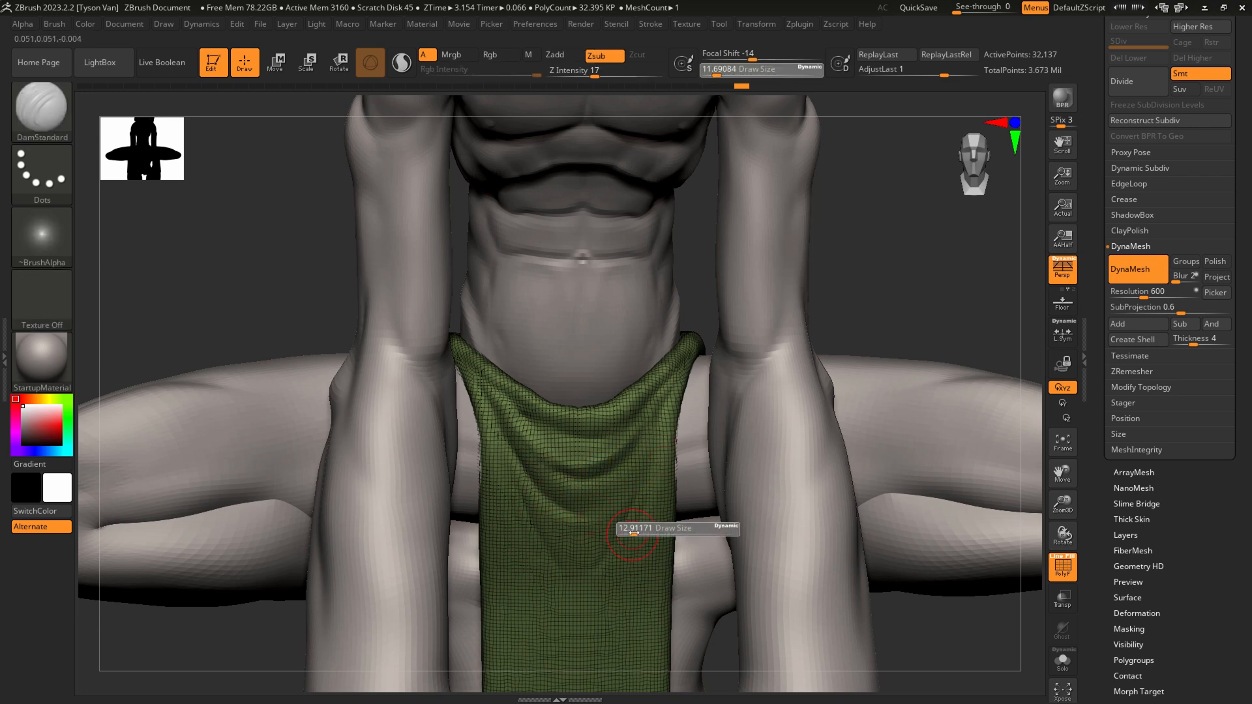
{"action": "key", "text": "shift+f"}
{"action": "key", "text": "s"}
{"action": "left_click_drag", "start_coordinate": [642, 503], "coordinate": [644, 504]}
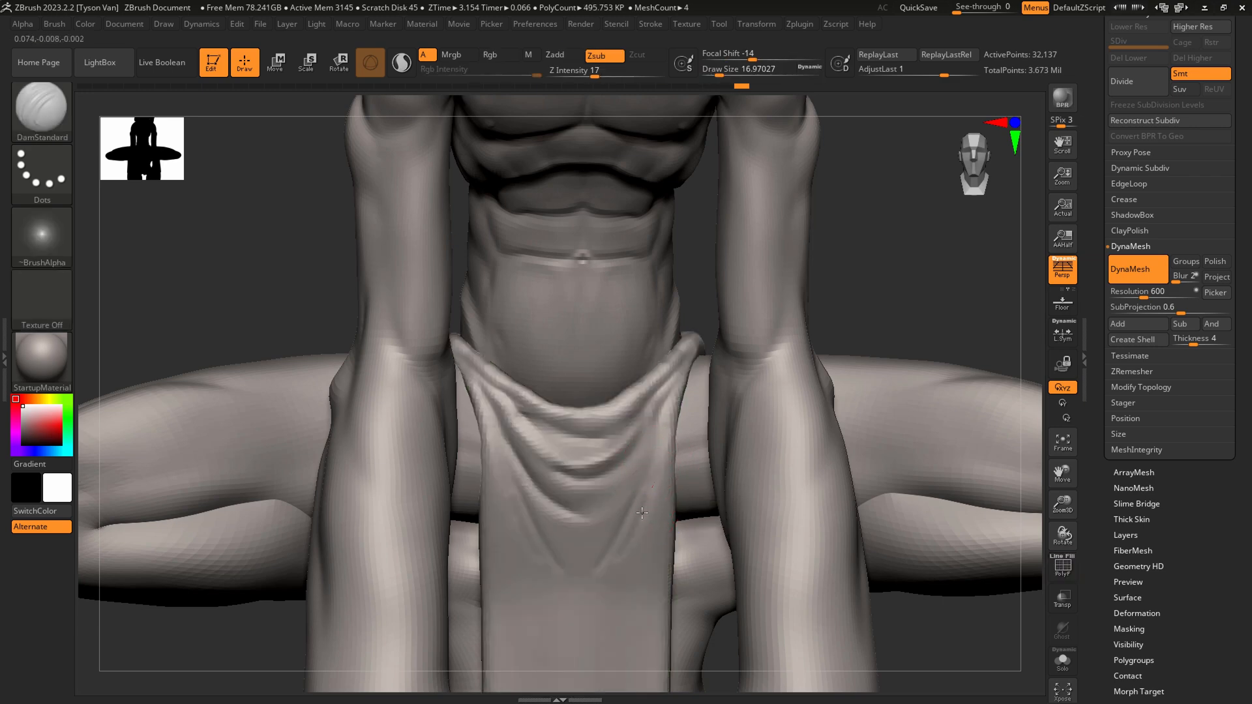
{"action": "mouse_move", "coordinate": [594, 577]}
{"action": "left_mouse_down", "text": "shift"}
{"action": "mouse_move", "coordinate": [626, 556]}
{"action": "mouse_move", "coordinate": [630, 523]}
{"action": "left_mouse_up", "text": "shift"}
Try broader folds on the lower front of the loincloth with DamStandard at draw sizes of about 41 and 27.
{"action": "key", "text": "s"}
{"action": "mouse_move", "coordinate": [647, 495]}
{"action": "left_mouse_down"}
{"action": "mouse_move", "coordinate": [575, 609]}
{"action": "mouse_move", "coordinate": [535, 627]}
{"action": "left_mouse_up"}
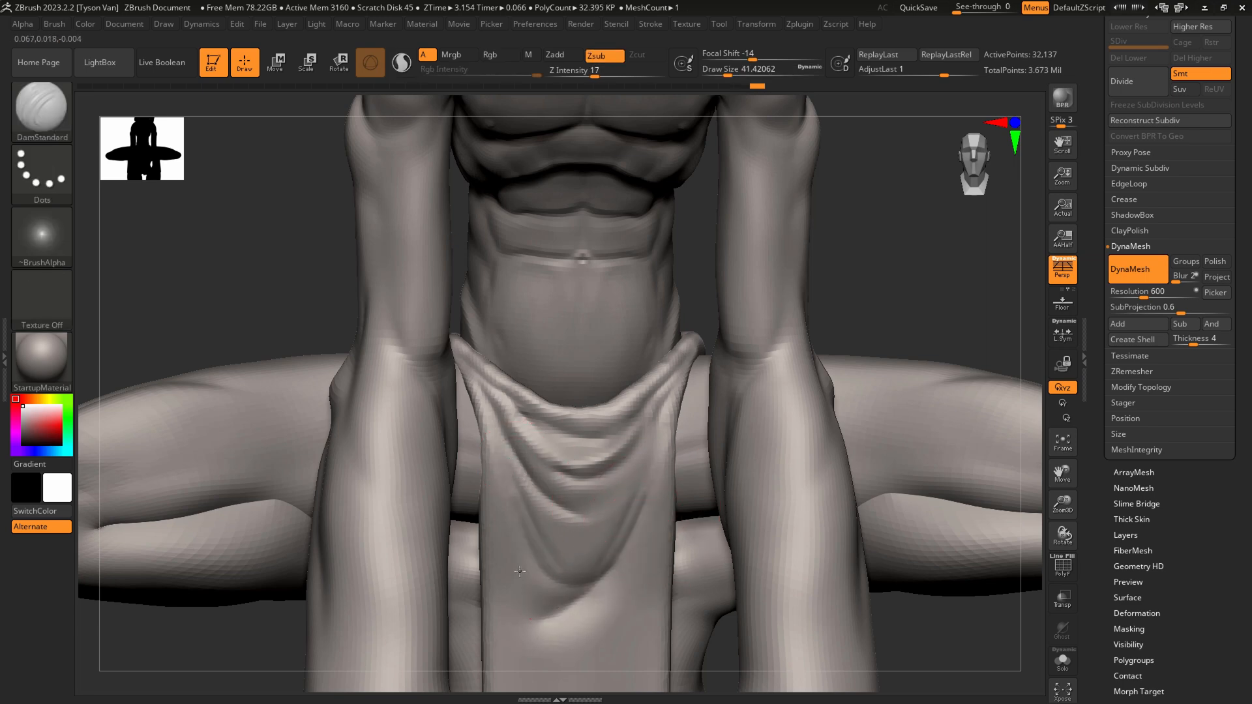
{"action": "mouse_move", "coordinate": [557, 567]}
{"action": "left_mouse_down", "text": "shift"}
{"action": "mouse_move", "coordinate": [534, 538]}
{"action": "mouse_move", "coordinate": [545, 489]}
{"action": "left_mouse_up", "text": "shift"}
{"action": "left_click_drag", "start_coordinate": [620, 600], "coordinate": [616, 574], "text": "shift"}
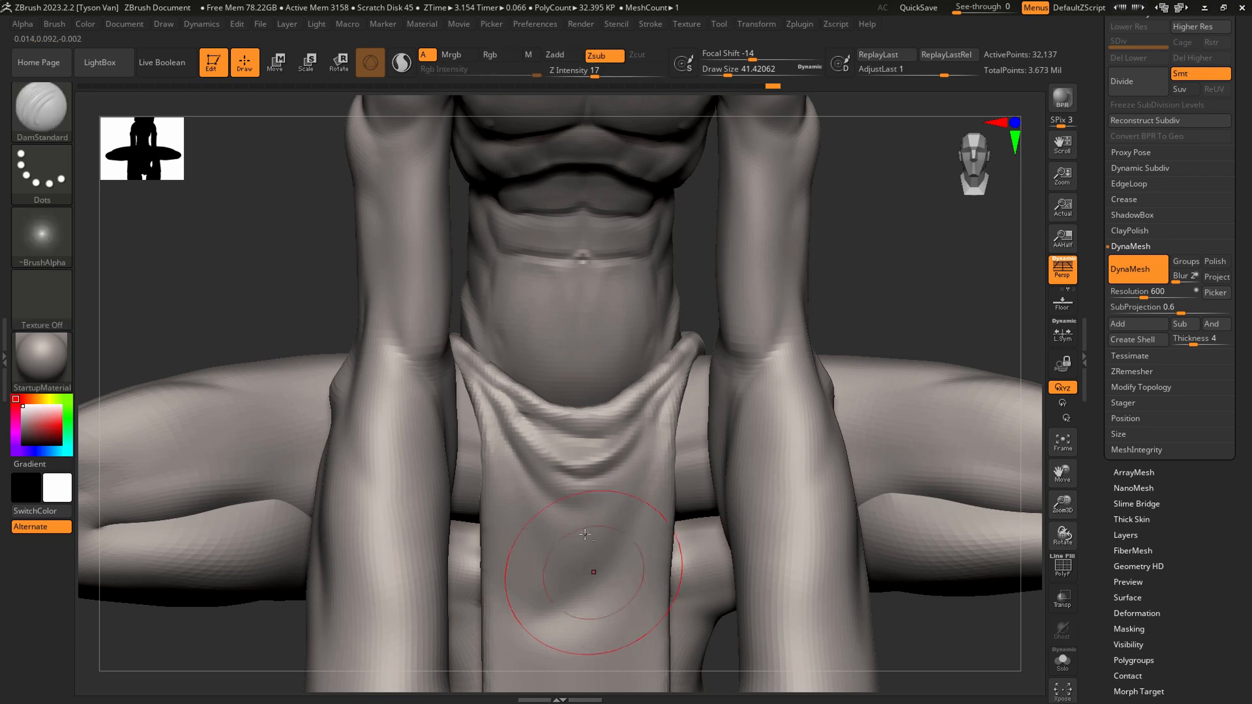
{"action": "right_click_drag", "start_coordinate": [592, 586], "coordinate": [566, 477], "text": "alt"}
{"action": "key", "text": "s"}
{"action": "left_click_drag", "start_coordinate": [545, 513], "coordinate": [593, 633]}
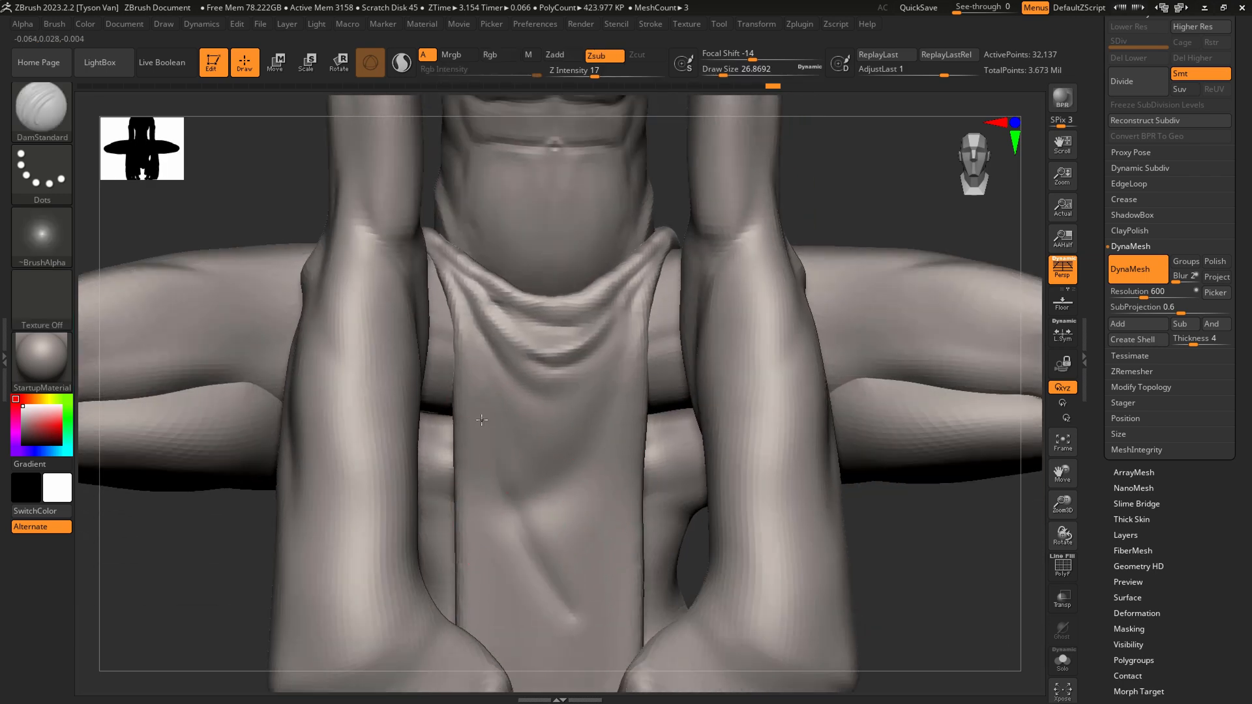
{"action": "left_click_drag", "start_coordinate": [561, 546], "coordinate": [539, 487], "text": "shift"}
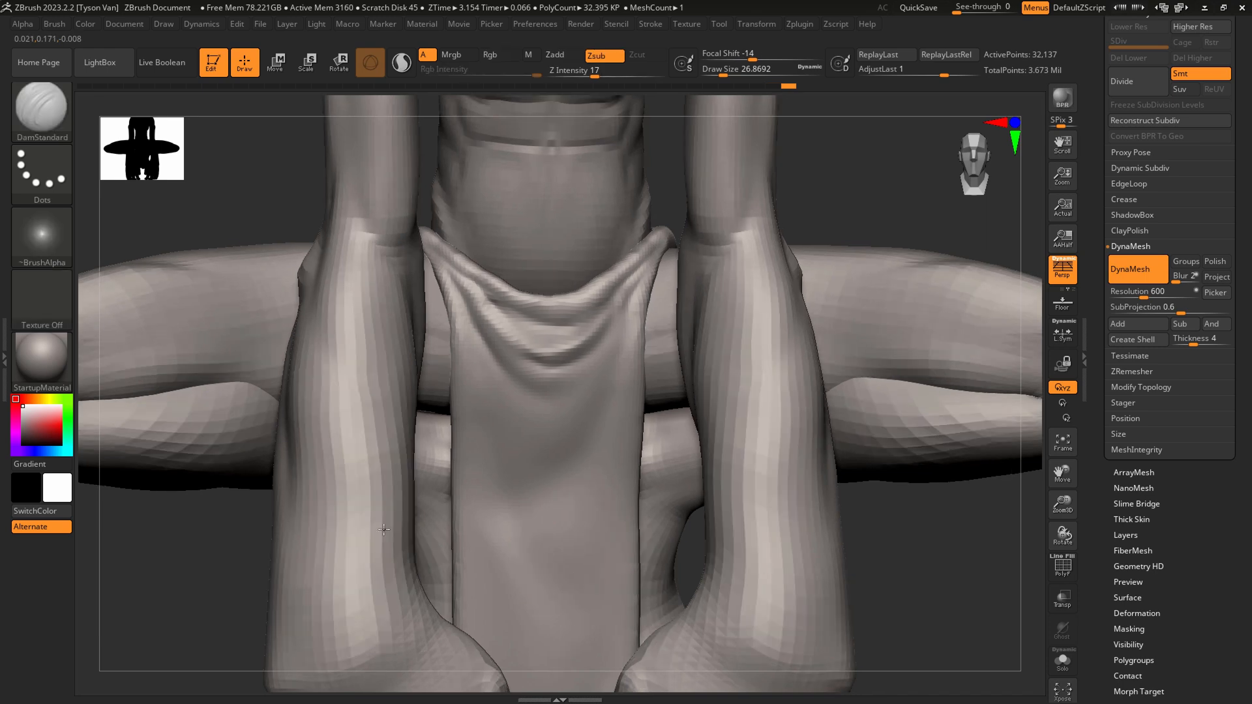
Make the goblin's body the active subtool and compare the whole pose with the reference painting in Clip Studio Paint.
{"action": "key", "text": "f"}
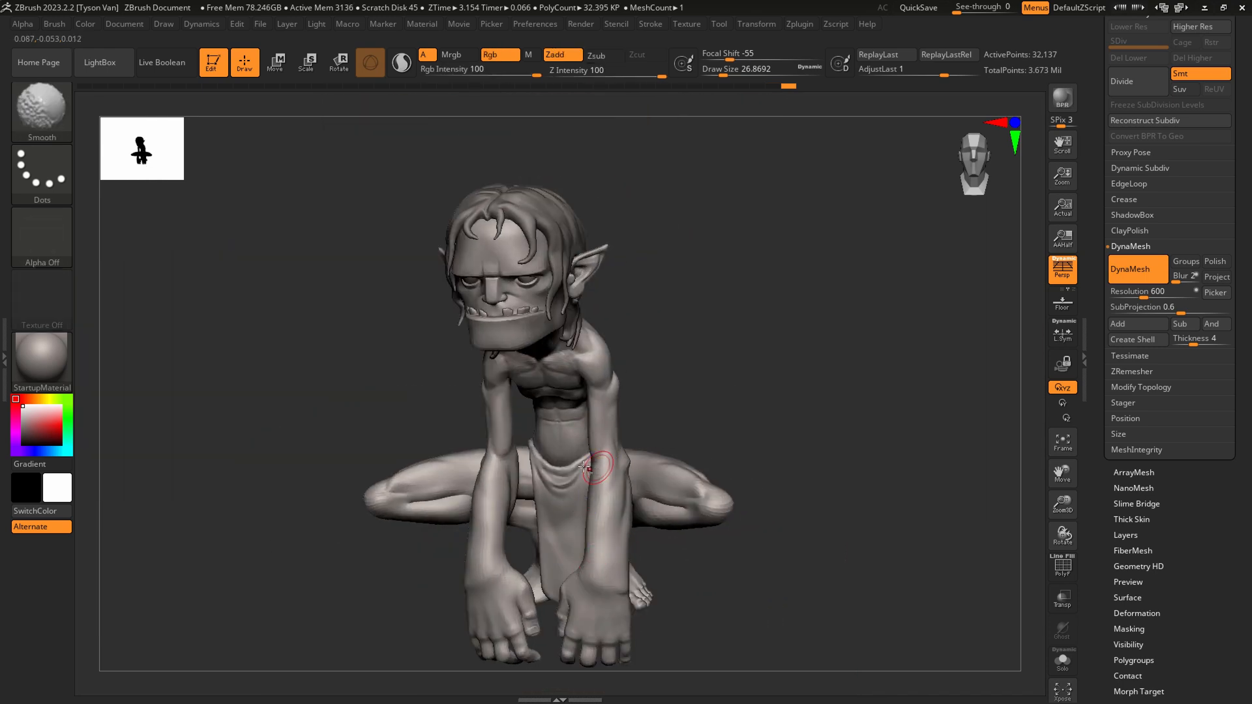
{"action": "left_click_drag", "start_coordinate": [585, 468], "coordinate": [629, 421], "text": "shift"}
{"action": "right_click_drag", "start_coordinate": [629, 421], "coordinate": [675, 462], "text": "ctrl"}
{"action": "left_click", "coordinate": [684, 455], "text": "alt"}
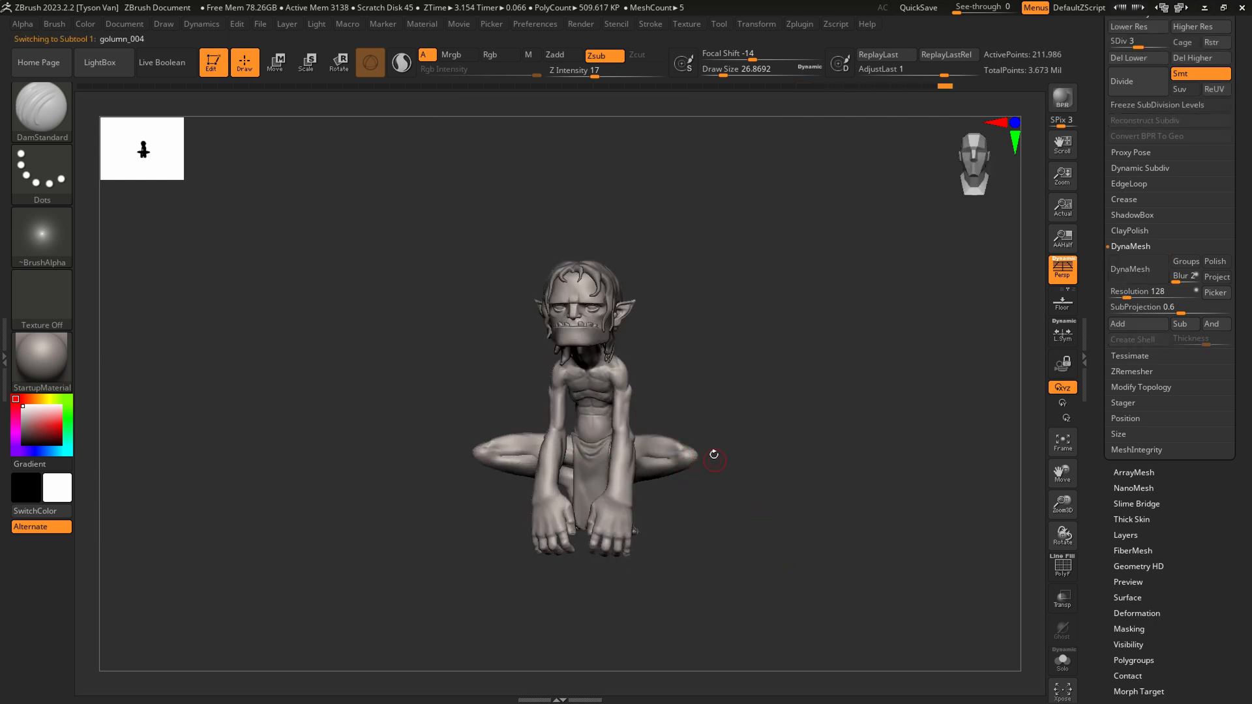
{"action": "key", "text": "alt+Tab"}
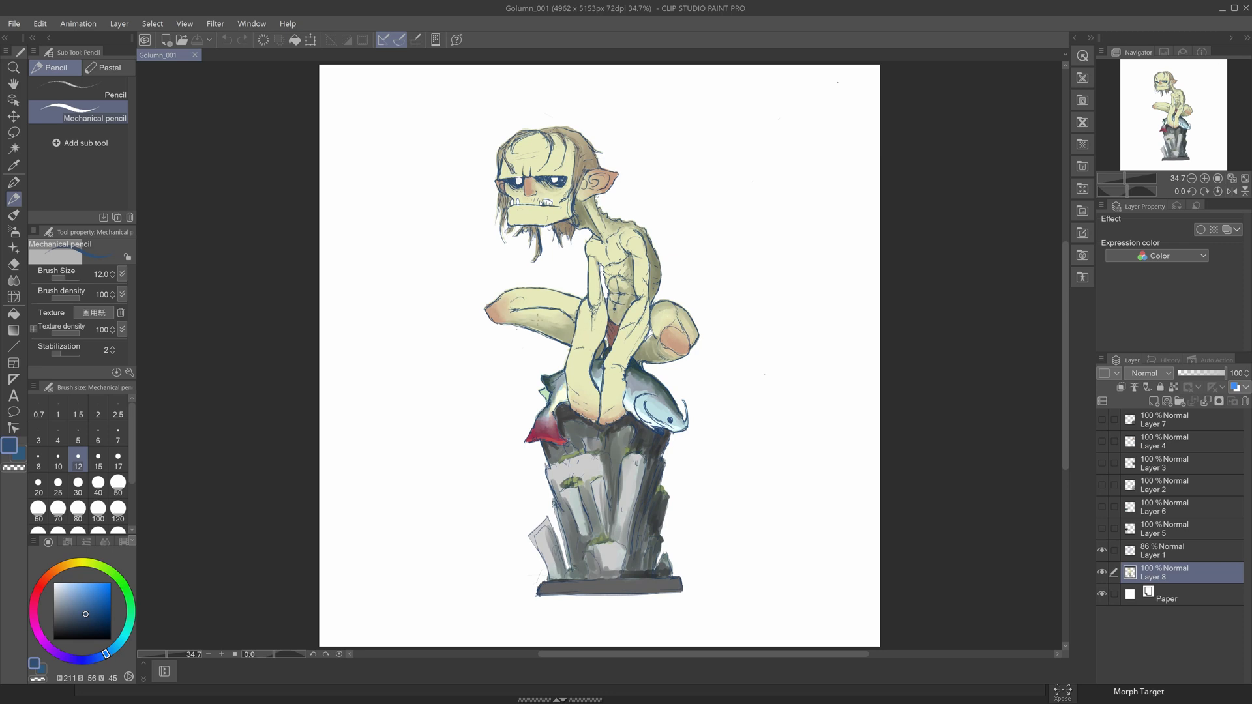
{"action": "key", "text": "alt+Tab"}
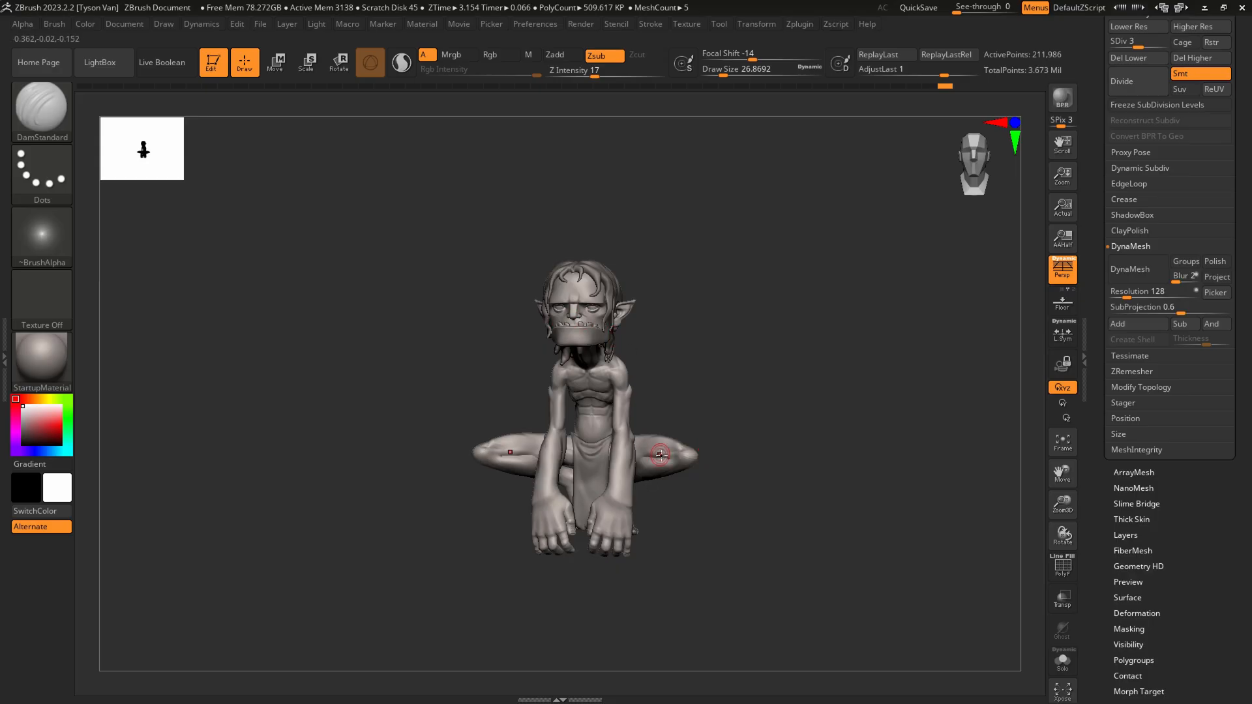
Adjust the top of the bent knees from the front with the SnakeHook brush.
{"action": "mouse_move", "coordinate": [659, 455]}
{"action": "right_mouse_down"}
{"action": "mouse_move", "coordinate": [682, 454]}
{"action": "mouse_move", "coordinate": [671, 489]}
{"action": "right_mouse_up"}
{"action": "key", "text": "b"}
{"action": "key", "text": "s"}
{"action": "key", "text": "h"}
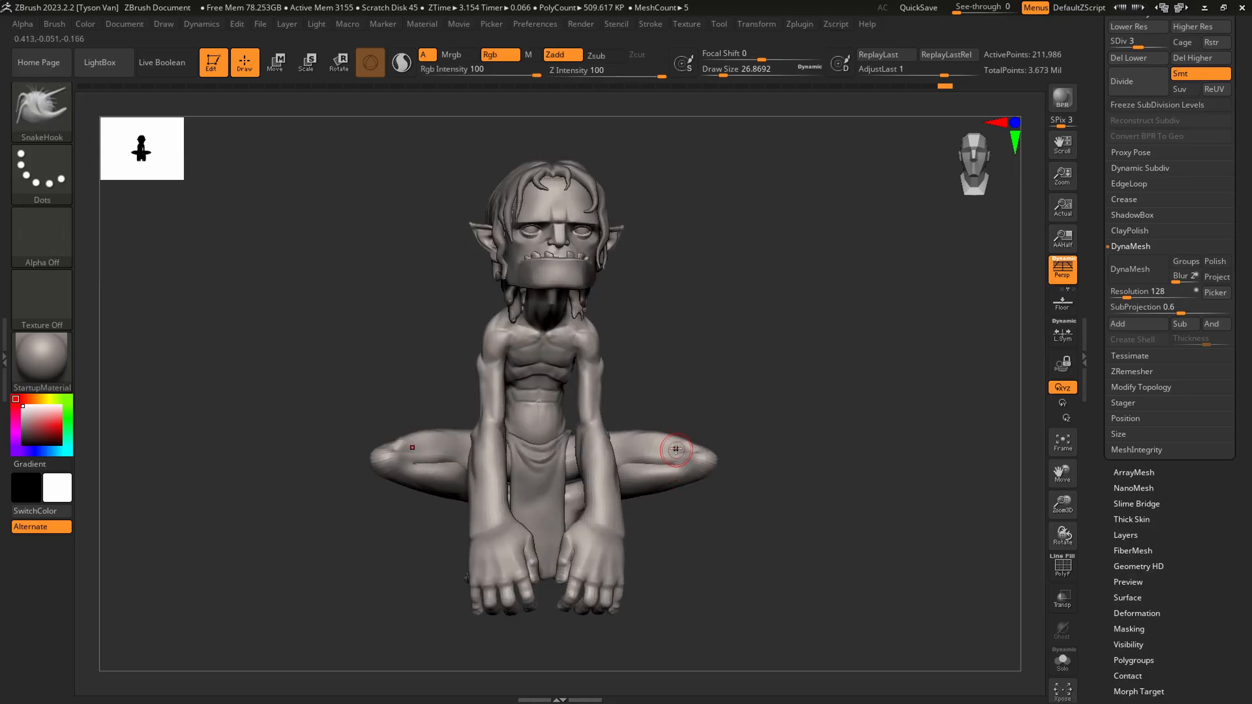
{"action": "key", "text": "s"}
{"action": "mouse_move", "coordinate": [686, 443]}
{"action": "left_mouse_down"}
{"action": "mouse_move", "coordinate": [708, 446]}
{"action": "mouse_move", "coordinate": [674, 420]}
{"action": "mouse_move", "coordinate": [673, 430]}
{"action": "mouse_move", "coordinate": [687, 428]}
{"action": "mouse_move", "coordinate": [674, 447]}
{"action": "left_mouse_up"}
{"action": "key", "text": "s"}
{"action": "right_click_drag", "start_coordinate": [674, 447], "coordinate": [628, 445]}
{"action": "left_click_drag", "start_coordinate": [679, 443], "coordinate": [691, 438]}
Reshape the knee's side profile with SnakeHook, reducing the draw size to about 44.
{"action": "mouse_move", "coordinate": [690, 439]}
{"action": "right_mouse_down"}
{"action": "mouse_move", "coordinate": [704, 447]}
{"action": "mouse_move", "coordinate": [748, 426]}
{"action": "right_mouse_up"}
{"action": "key", "text": "]"}
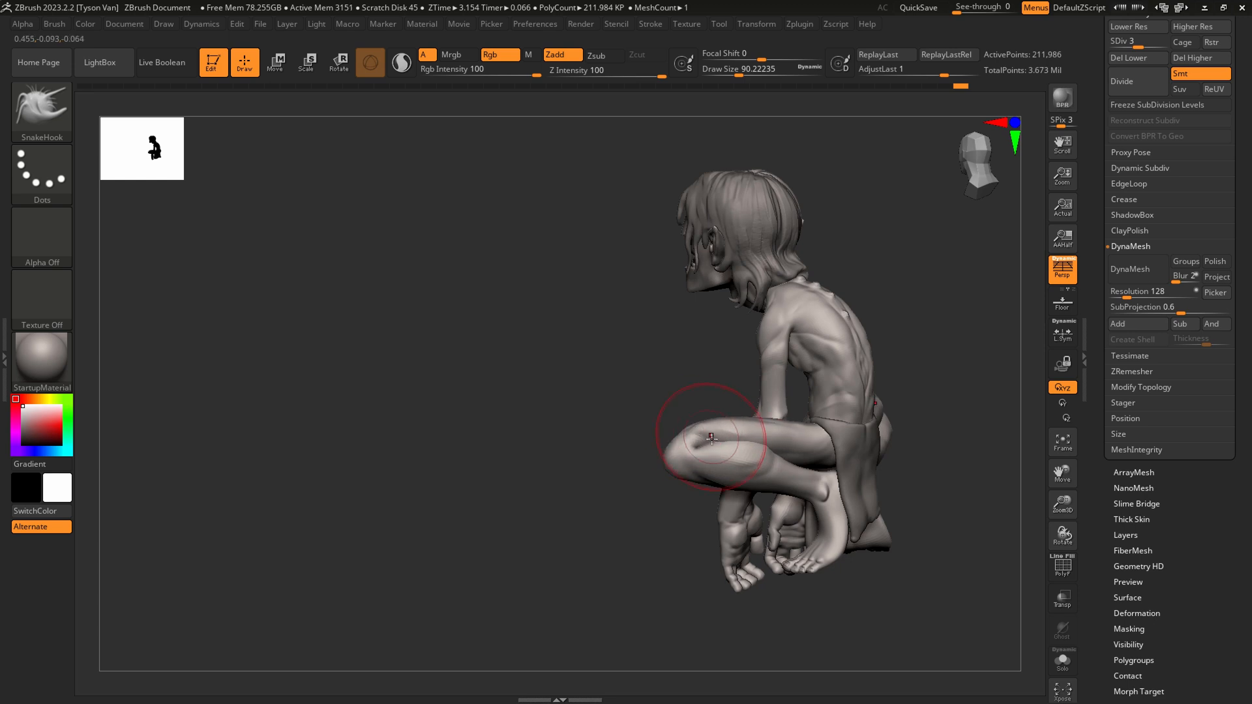
{"action": "key", "text": "["}
{"action": "key", "text": "["}
{"action": "left_click_drag", "start_coordinate": [706, 449], "coordinate": [700, 452]}
{"action": "mouse_move", "coordinate": [700, 452]}
{"action": "right_mouse_down", "text": "ctrl"}
{"action": "mouse_move", "coordinate": [698, 466]}
{"action": "mouse_move", "coordinate": [674, 464]}
{"action": "right_mouse_up", "text": "ctrl"}
{"action": "key", "text": "["}
{"action": "key", "text": "["}
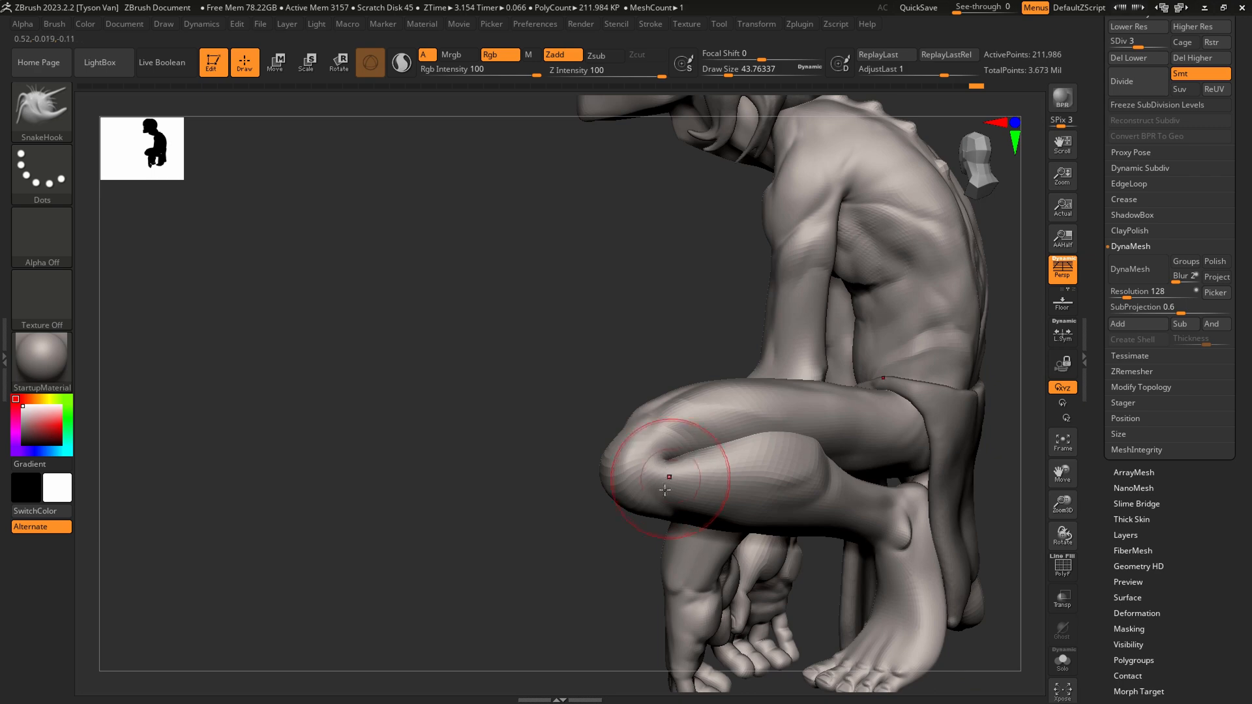
{"action": "mouse_move", "coordinate": [664, 489]}
{"action": "left_mouse_down"}
{"action": "mouse_move", "coordinate": [619, 503]}
{"action": "mouse_move", "coordinate": [596, 480]}
{"action": "left_mouse_up"}
Refine the front and underside of the kneecap with short SnakeHook strokes.
{"action": "right_click_drag", "start_coordinate": [495, 481], "coordinate": [603, 477]}
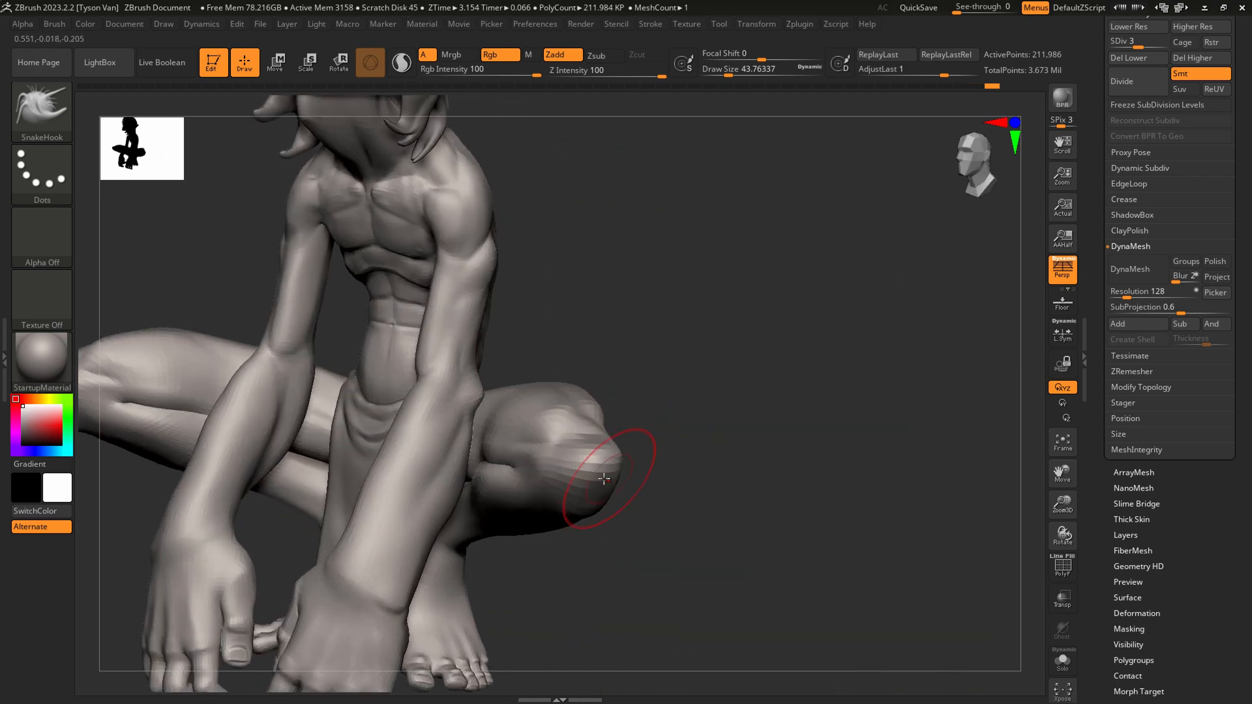
{"action": "left_click_drag", "start_coordinate": [609, 476], "coordinate": [604, 476]}
{"action": "right_click_drag", "start_coordinate": [587, 476], "coordinate": [619, 475]}
{"action": "left_click_drag", "start_coordinate": [601, 478], "coordinate": [596, 478]}
{"action": "right_click_drag", "start_coordinate": [567, 483], "coordinate": [506, 480]}
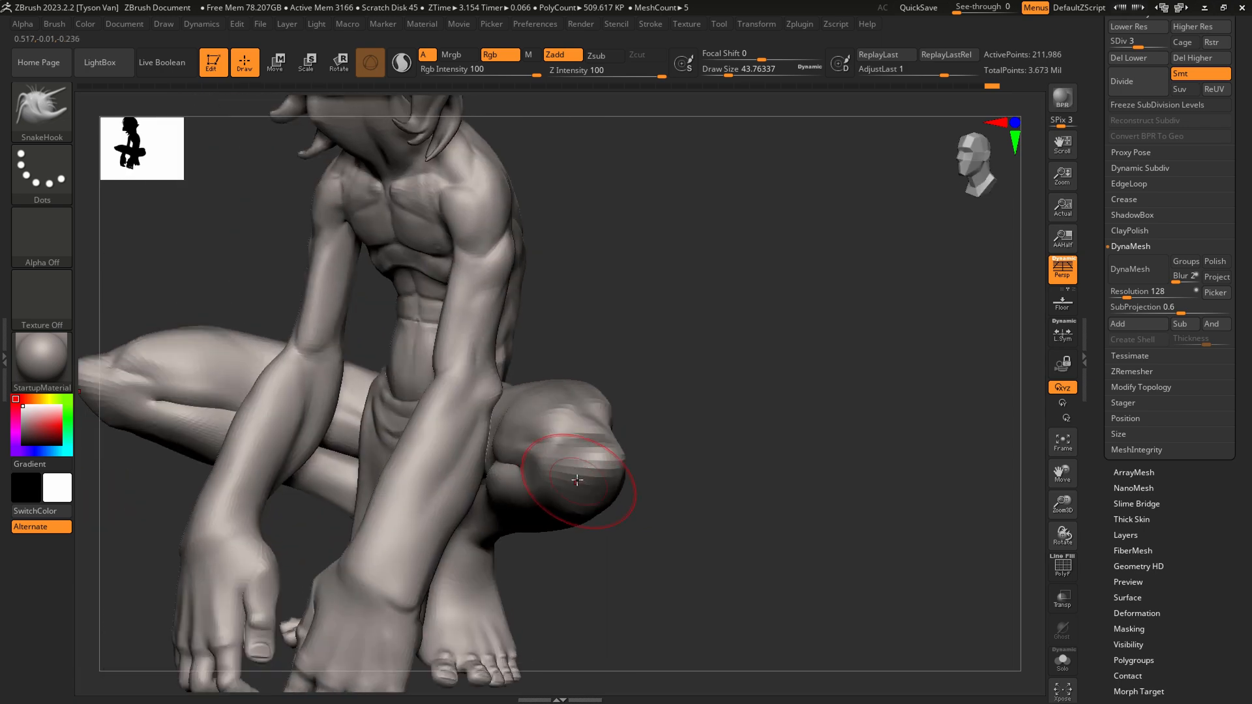
{"action": "left_click_drag", "start_coordinate": [579, 476], "coordinate": [593, 492]}
Adjust the outer contour of the thigh above the knee with SnakeHook from raised viewing angles.
{"action": "mouse_move", "coordinate": [593, 490]}
{"action": "right_mouse_down"}
{"action": "mouse_move", "coordinate": [632, 486]}
{"action": "mouse_move", "coordinate": [600, 447]}
{"action": "mouse_move", "coordinate": [582, 450]}
{"action": "mouse_move", "coordinate": [531, 412]}
{"action": "right_mouse_up"}
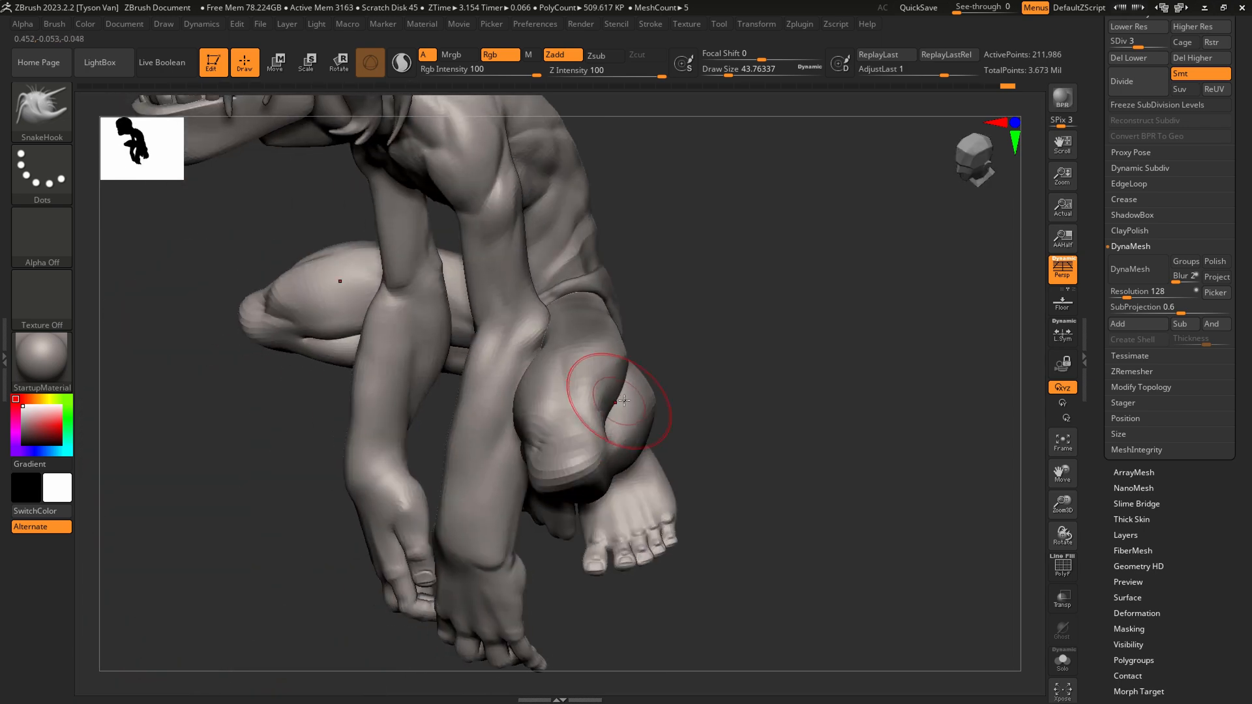
{"action": "mouse_move", "coordinate": [623, 402]}
{"action": "left_mouse_down"}
{"action": "mouse_move", "coordinate": [612, 402]}
{"action": "mouse_move", "coordinate": [621, 386]}
{"action": "left_mouse_up"}
{"action": "right_click_drag", "start_coordinate": [624, 393], "coordinate": [657, 386]}
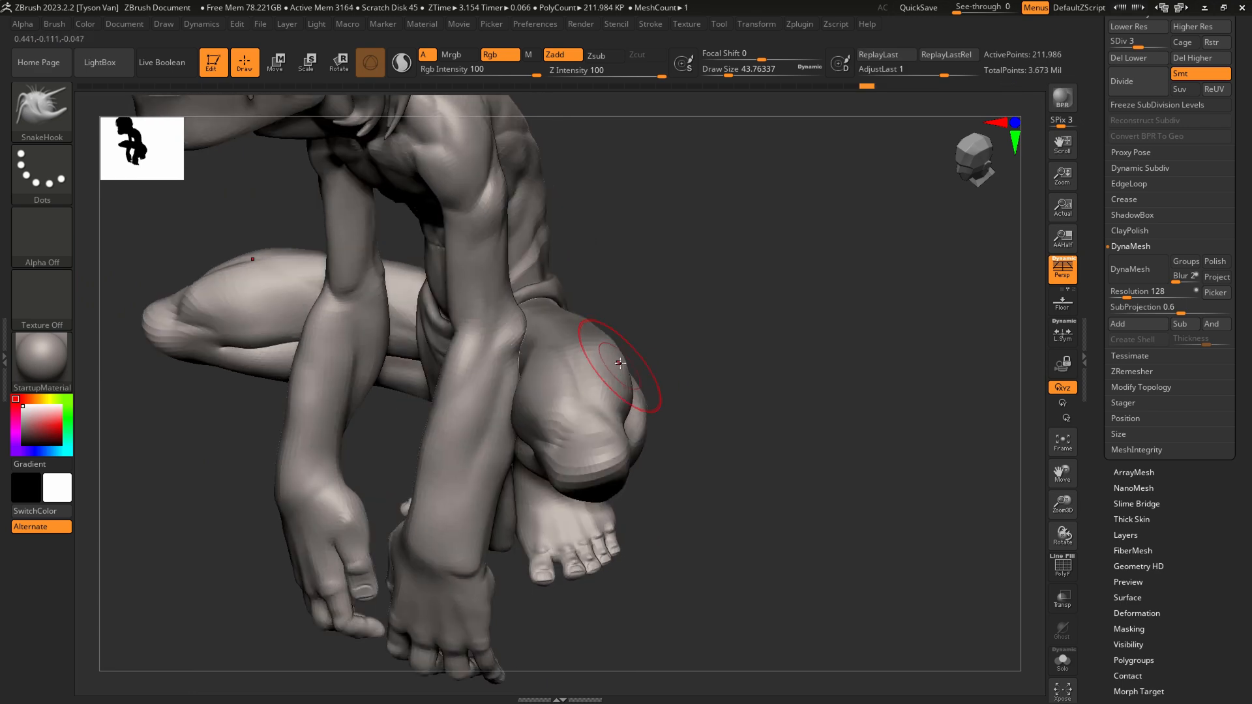
{"action": "left_click_drag", "start_coordinate": [611, 367], "coordinate": [625, 376]}
{"action": "right_click_drag", "start_coordinate": [633, 380], "coordinate": [688, 365]}
{"action": "mouse_move", "coordinate": [520, 424]}
{"action": "left_mouse_down"}
{"action": "mouse_move", "coordinate": [500, 424]}
{"action": "mouse_move", "coordinate": [512, 435]}
{"action": "left_mouse_up"}
{"action": "right_click_drag", "start_coordinate": [515, 433], "coordinate": [519, 420]}
{"action": "right_click_drag", "start_coordinate": [626, 444], "coordinate": [561, 432], "text": "shift"}
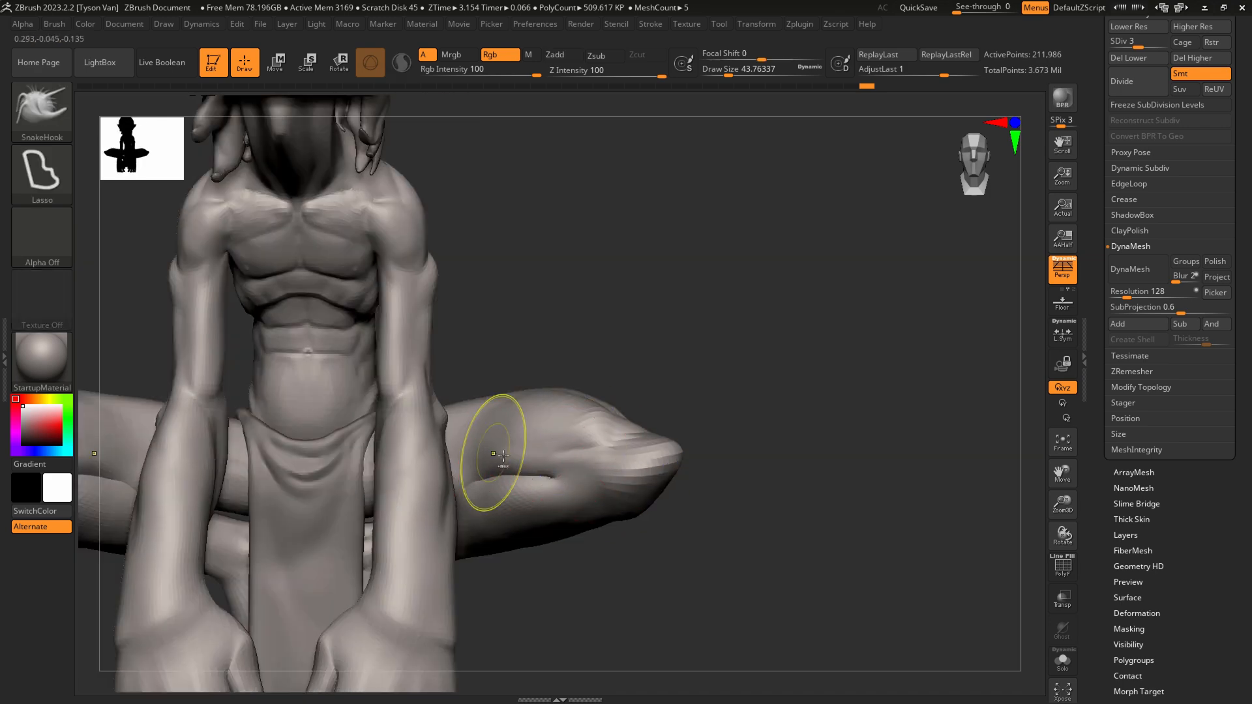
Show the polyframe and isolate the thigh, knee and lower-leg polygroups.
{"action": "mouse_move", "coordinate": [553, 461]}
{"action": "right_mouse_down"}
{"action": "mouse_move", "coordinate": [573, 490]}
{"action": "mouse_move", "coordinate": [635, 463]}
{"action": "mouse_move", "coordinate": [637, 413]}
{"action": "mouse_move", "coordinate": [600, 367]}
{"action": "right_mouse_up"}
{"action": "key", "text": "shift+f"}
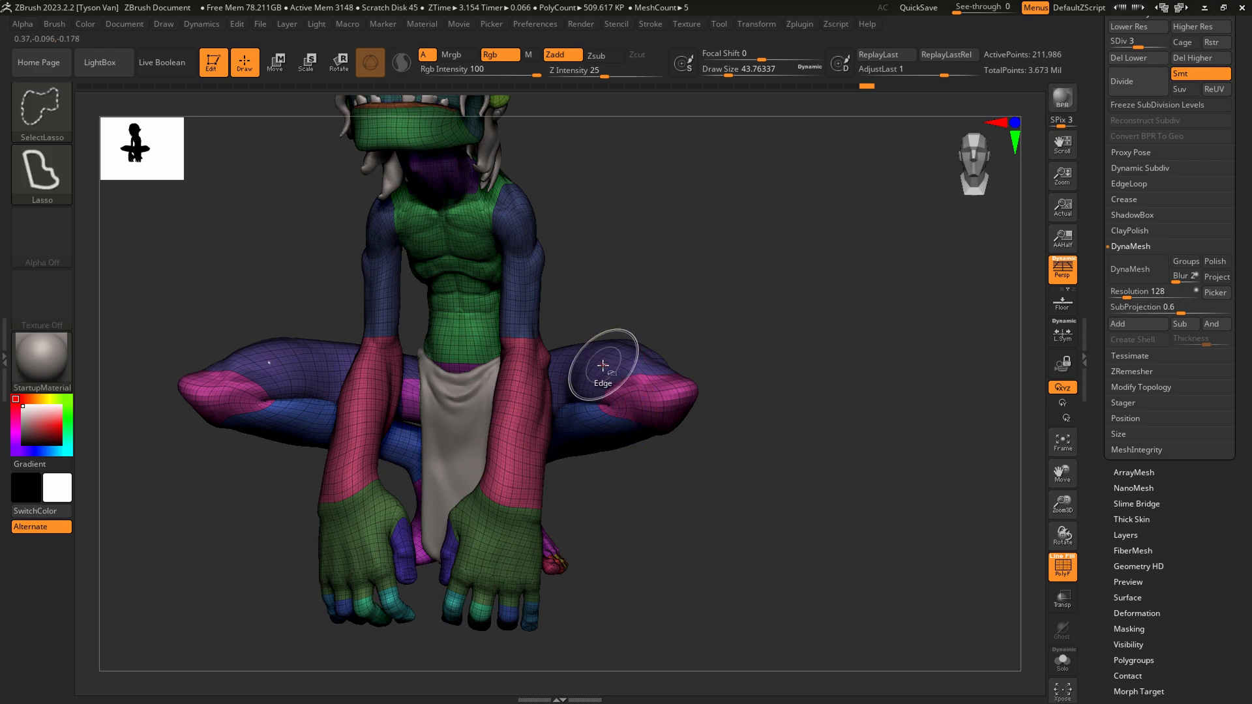
{"action": "left_click", "coordinate": [601, 366], "text": "ctrl+shift"}
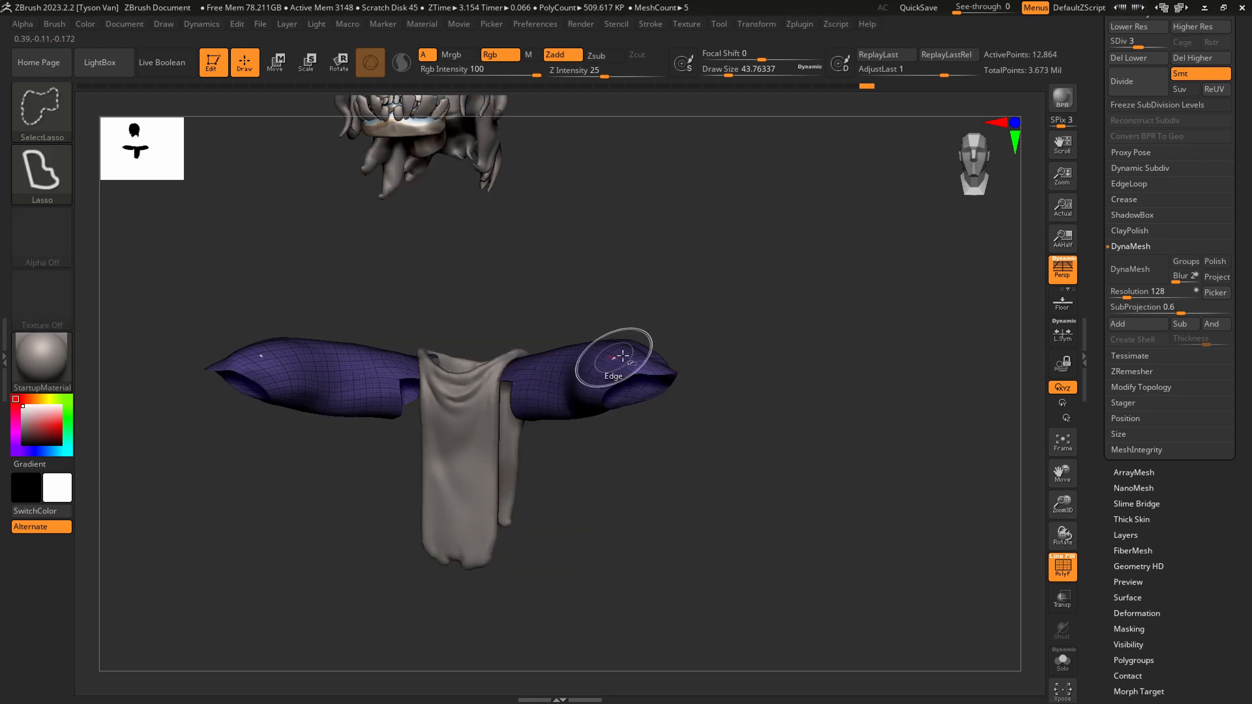
{"action": "left_click", "coordinate": [709, 372], "text": "ctrl+shift"}
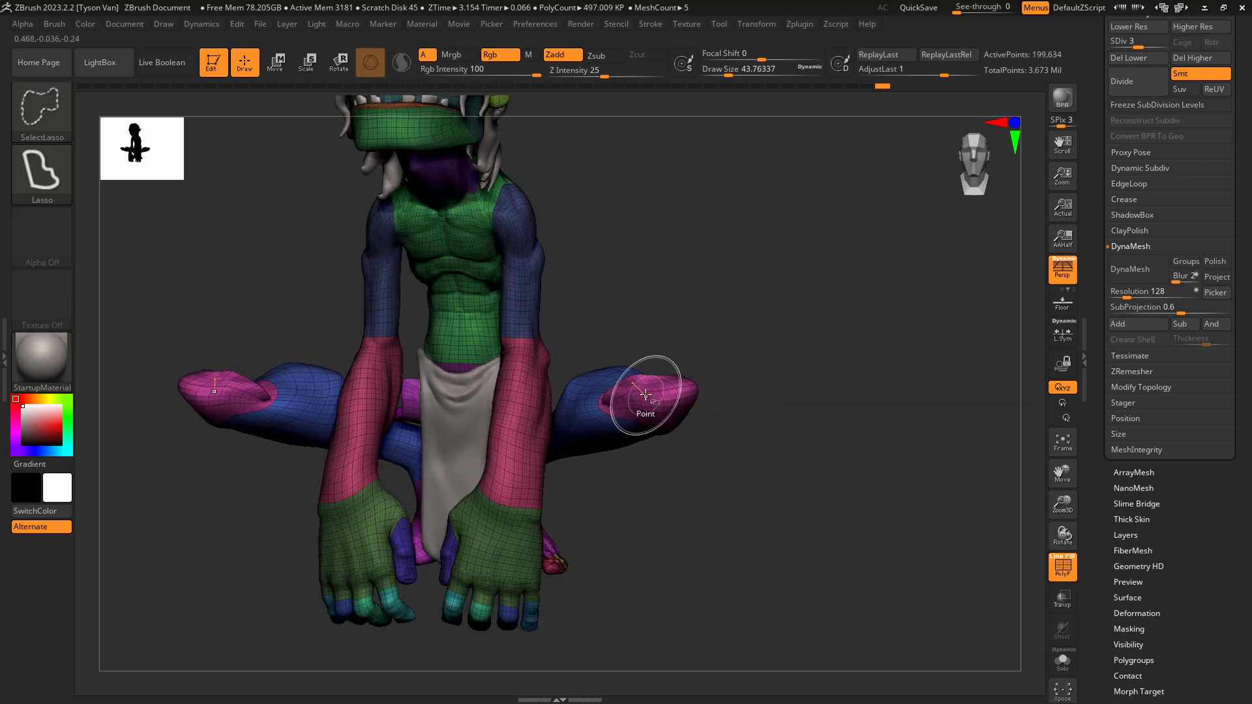
{"action": "left_click", "coordinate": [665, 393], "text": "ctrl+alt+shift"}
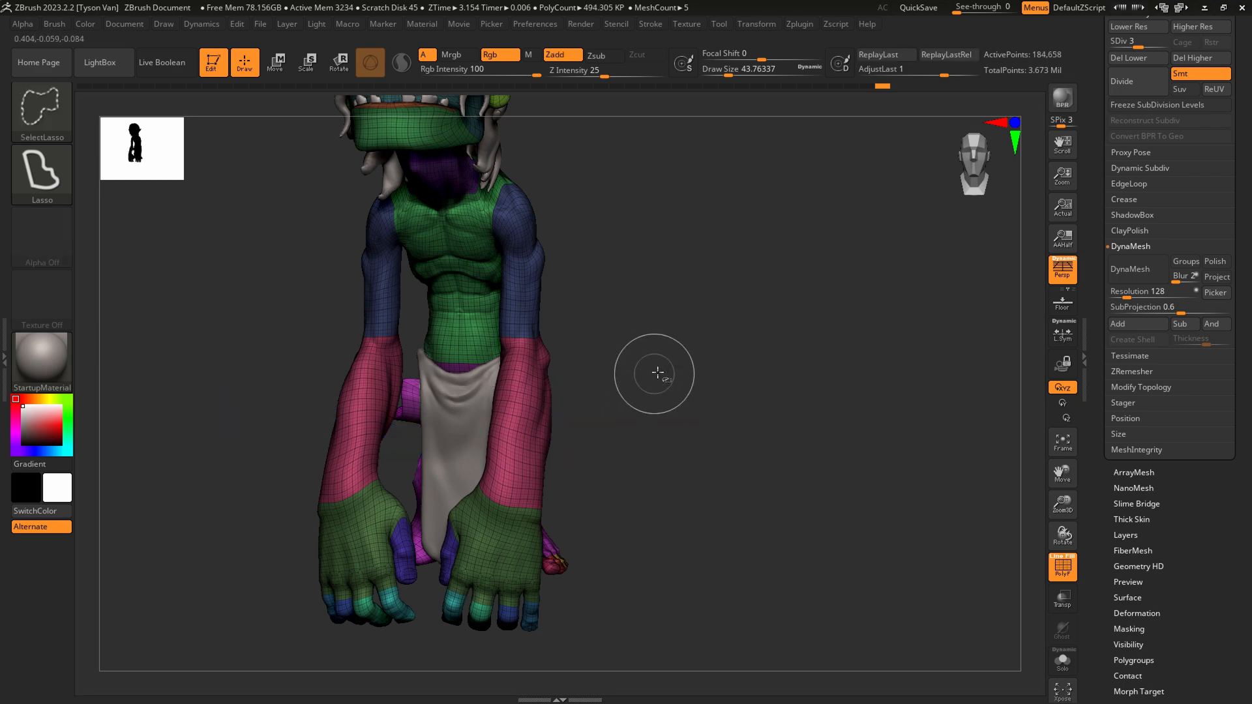
{"action": "left_click", "coordinate": [671, 401], "text": "ctrl+shift"}
{"action": "mouse_move", "coordinate": [675, 428]}
{"action": "right_mouse_down"}
{"action": "mouse_move", "coordinate": [691, 456]}
{"action": "mouse_move", "coordinate": [86, 456]}
{"action": "right_mouse_up"}
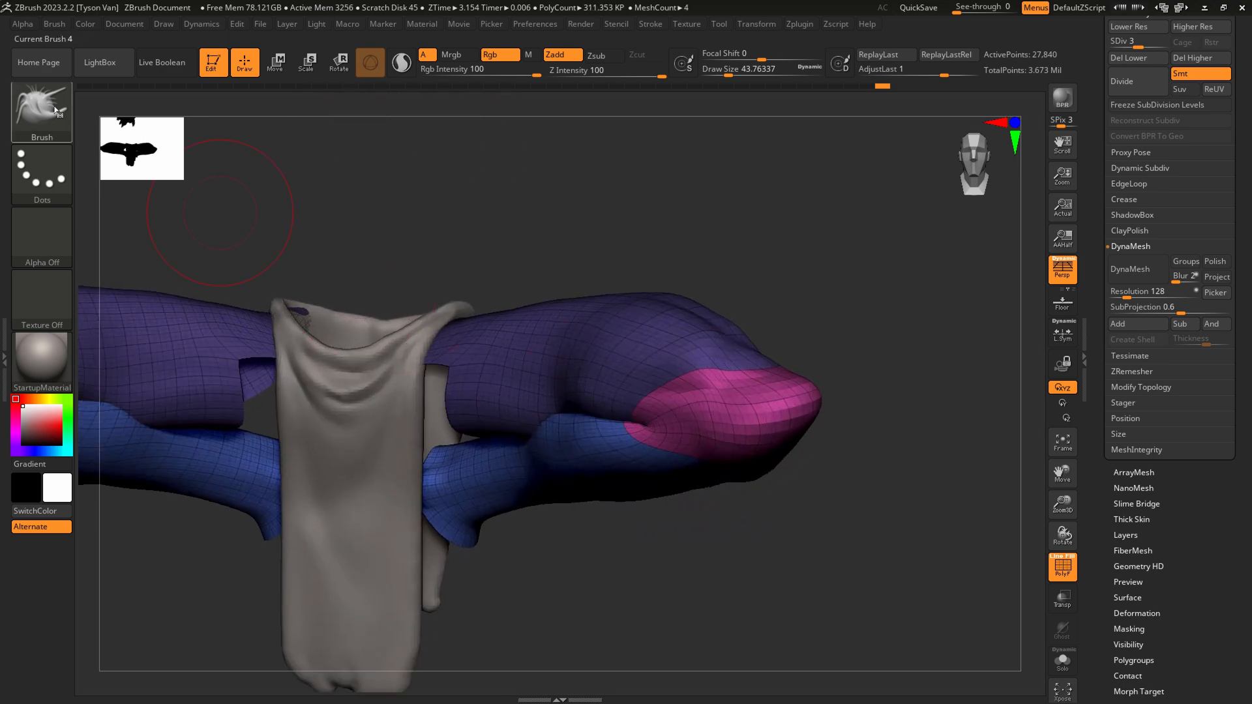
Reshape the isolated thigh with Move Topological, reducing the draw size to about 33.
{"action": "left_click", "coordinate": [58, 111]}
{"action": "left_click", "coordinate": [560, 120]}
{"action": "key", "text": "s"}
{"action": "left_click_drag", "start_coordinate": [558, 410], "coordinate": [524, 400]}
{"action": "right_click_drag", "start_coordinate": [542, 400], "coordinate": [563, 399]}
{"action": "key", "text": "s"}
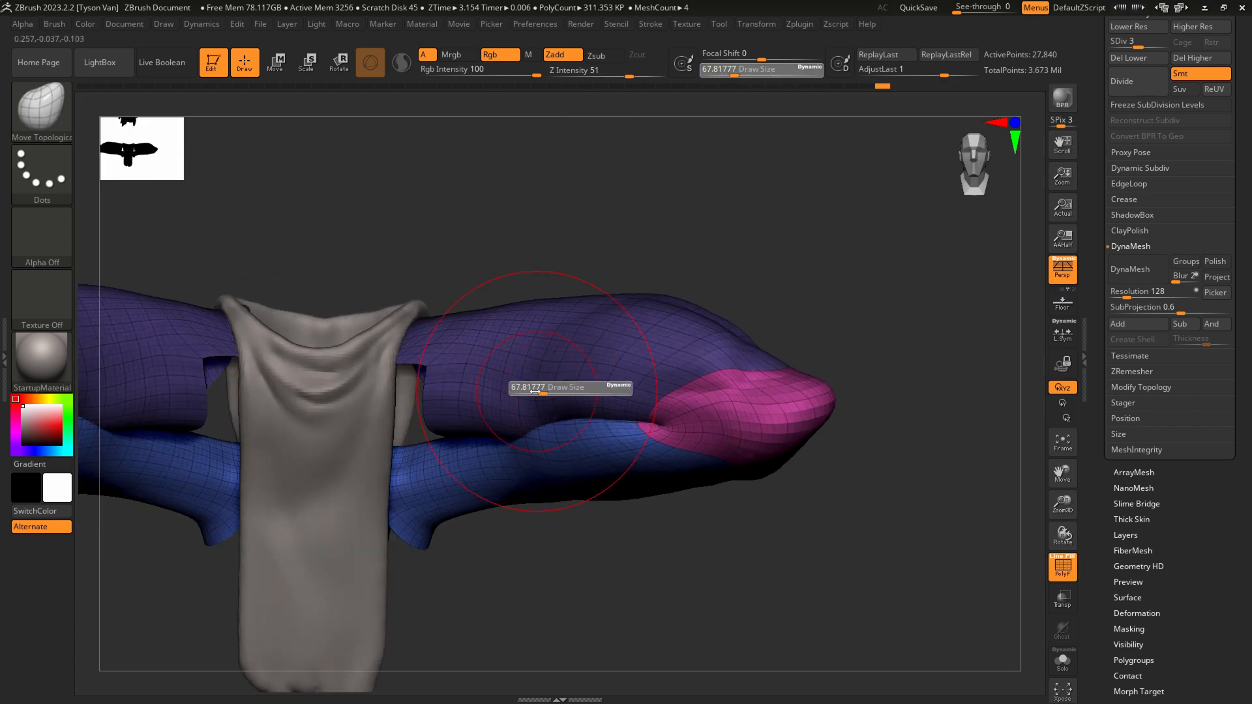
{"action": "left_click_drag", "start_coordinate": [542, 402], "coordinate": [530, 395]}
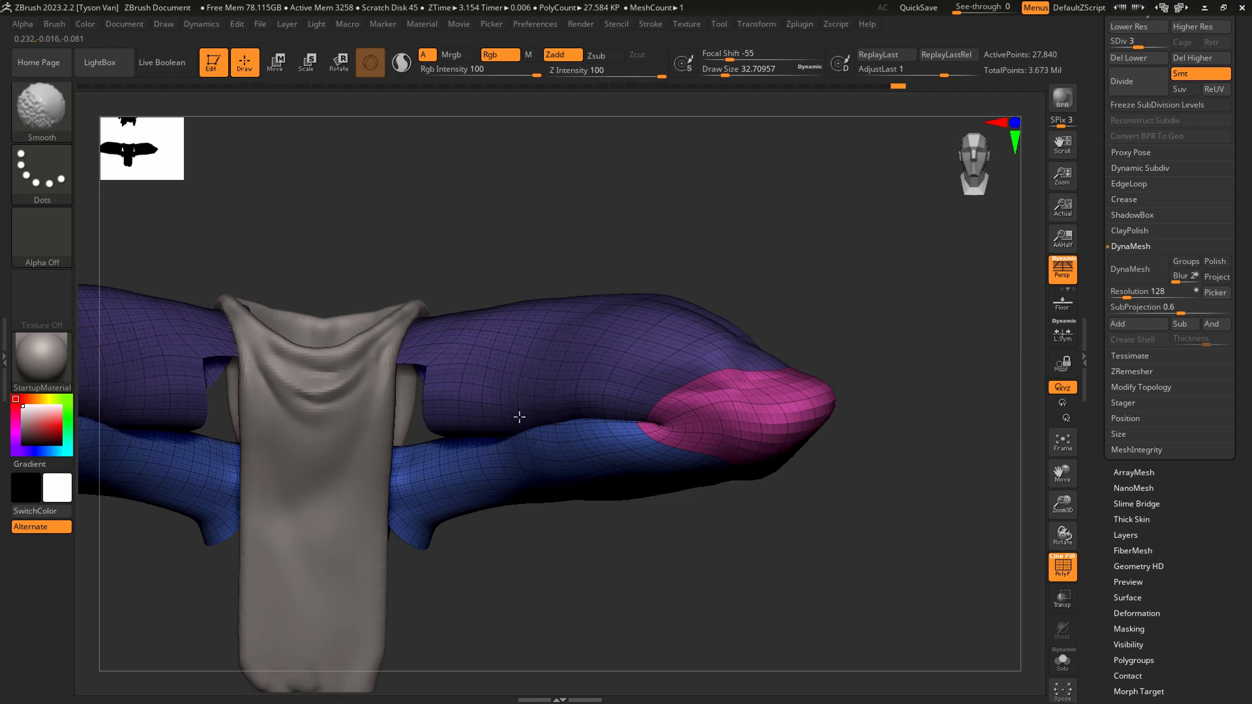
{"action": "right_click_drag", "start_coordinate": [619, 381], "coordinate": [570, 400]}
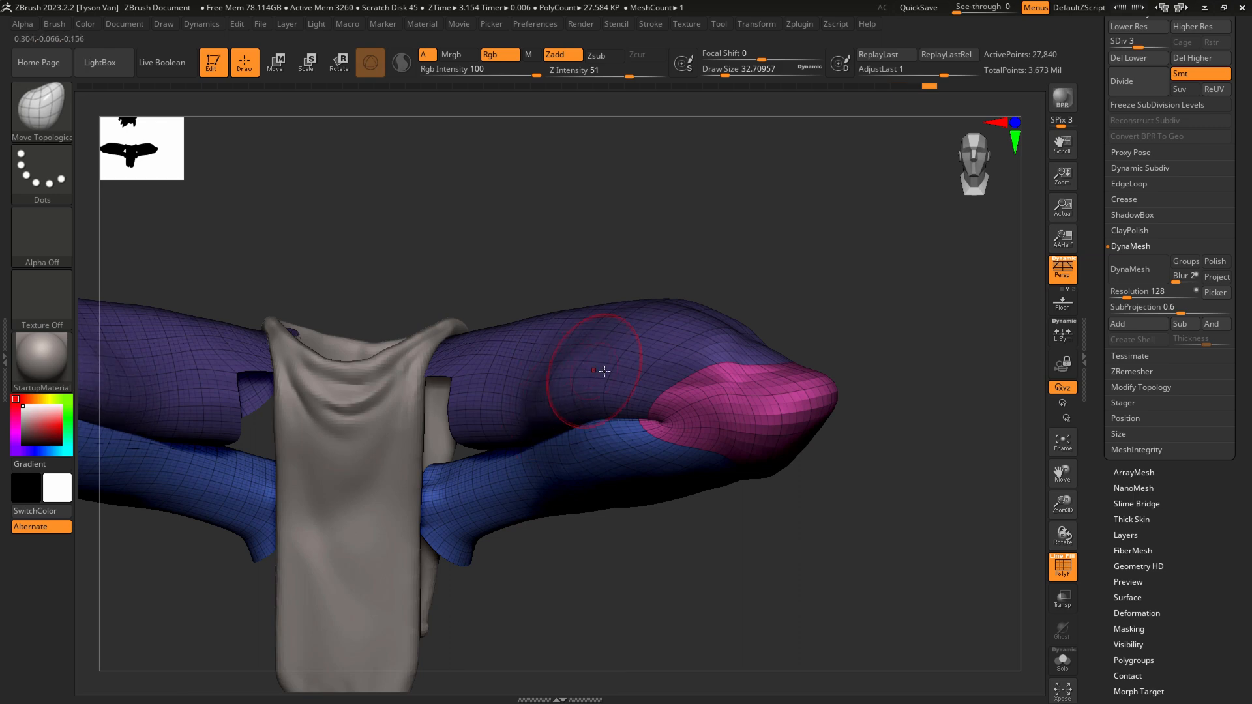
{"action": "right_click_drag", "start_coordinate": [604, 371], "coordinate": [678, 402]}
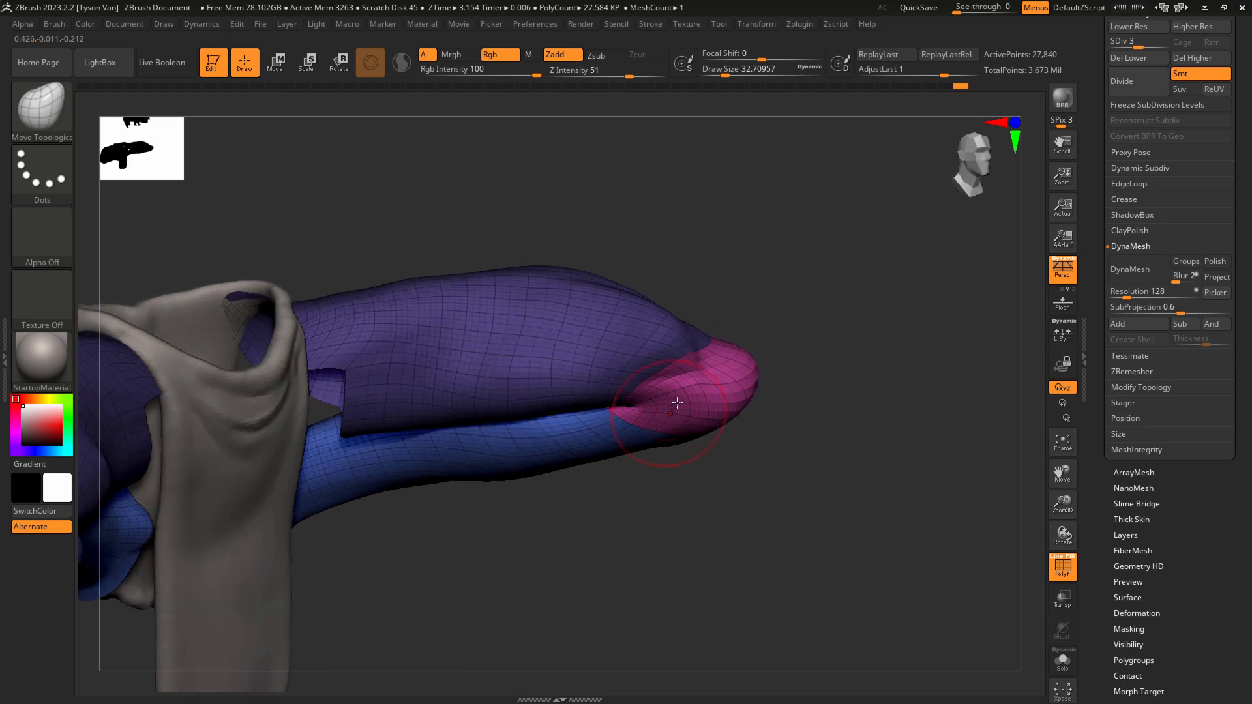
{"action": "key", "text": "b"}
{"action": "key", "text": "d"}
{"action": "key", "text": "s"}
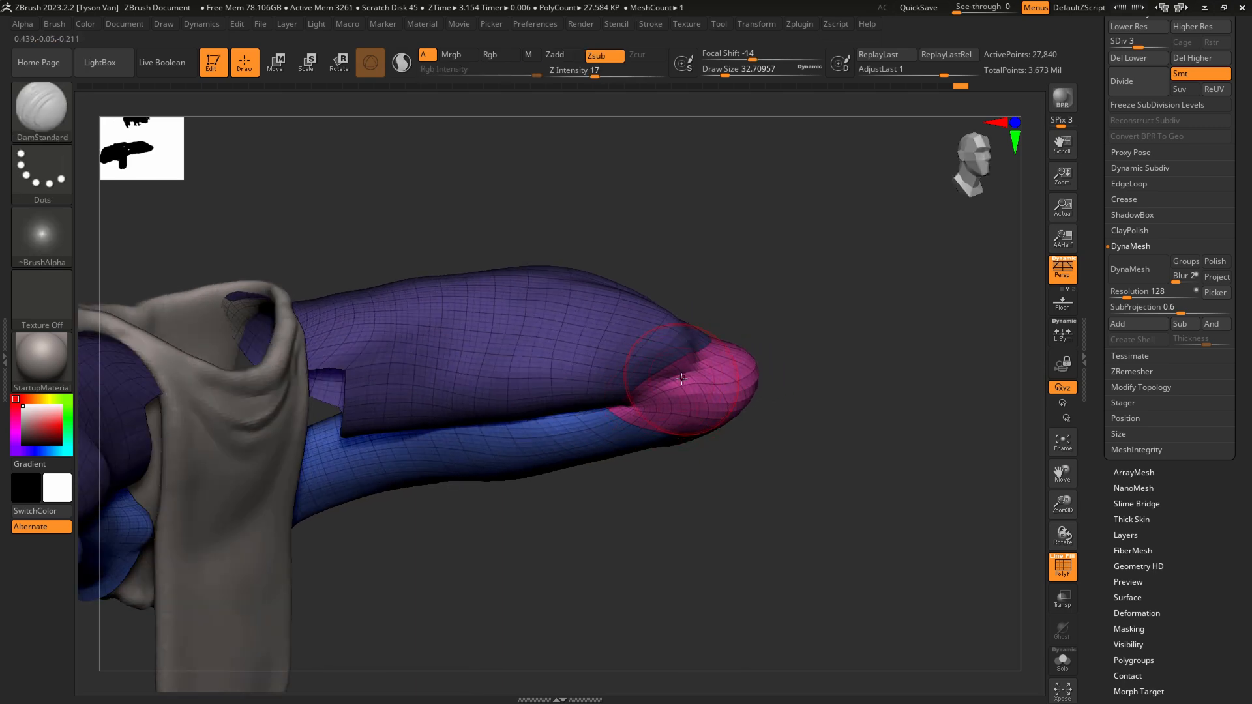
Reshape the upper contour of the isolated thigh with SnakeHook from several angles, enlarging the draw size to about 62.
{"action": "mouse_move", "coordinate": [702, 348]}
{"action": "right_mouse_down"}
{"action": "mouse_move", "coordinate": [671, 365]}
{"action": "mouse_move", "coordinate": [652, 348]}
{"action": "mouse_move", "coordinate": [654, 362]}
{"action": "mouse_move", "coordinate": [603, 352]}
{"action": "right_mouse_up"}
{"action": "key", "text": "b"}
{"action": "key", "text": "s"}
{"action": "key", "text": "h"}
{"action": "key", "text": "s"}
{"action": "left_click_drag", "start_coordinate": [578, 340], "coordinate": [582, 341]}
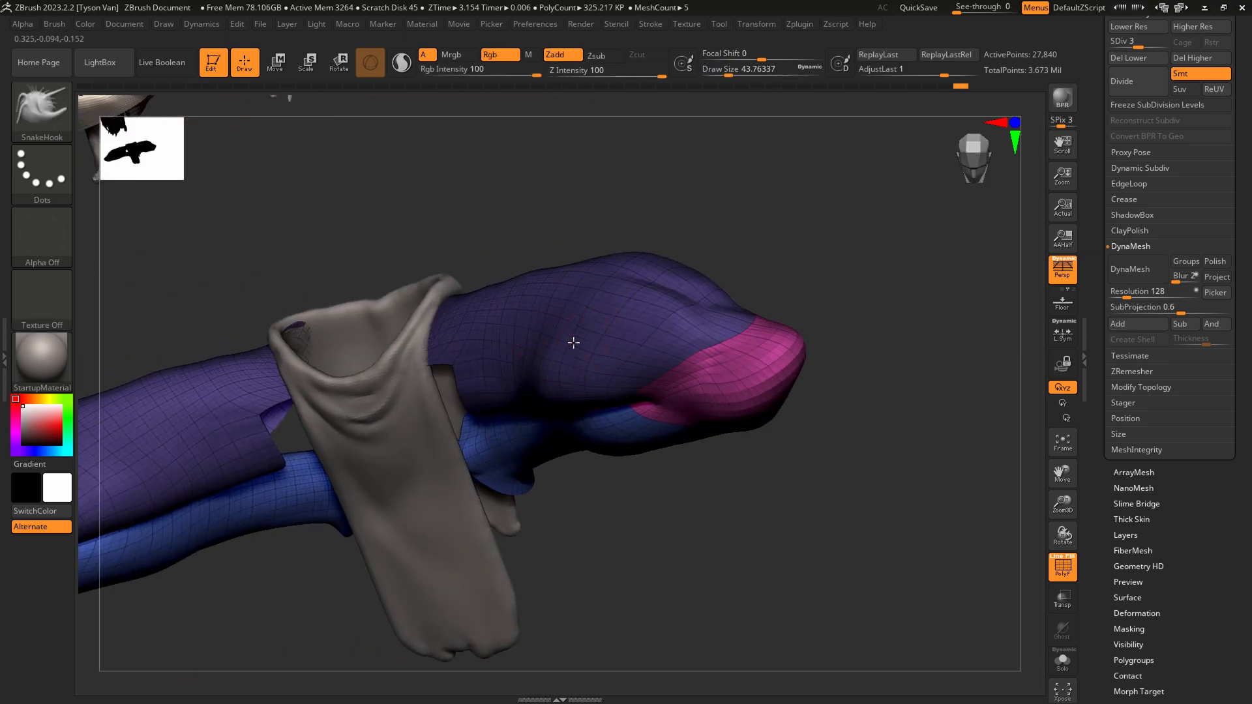
{"action": "right_click_drag", "start_coordinate": [570, 352], "coordinate": [567, 260]}
{"action": "key", "text": "s"}
{"action": "left_click_drag", "start_coordinate": [552, 257], "coordinate": [557, 255]}
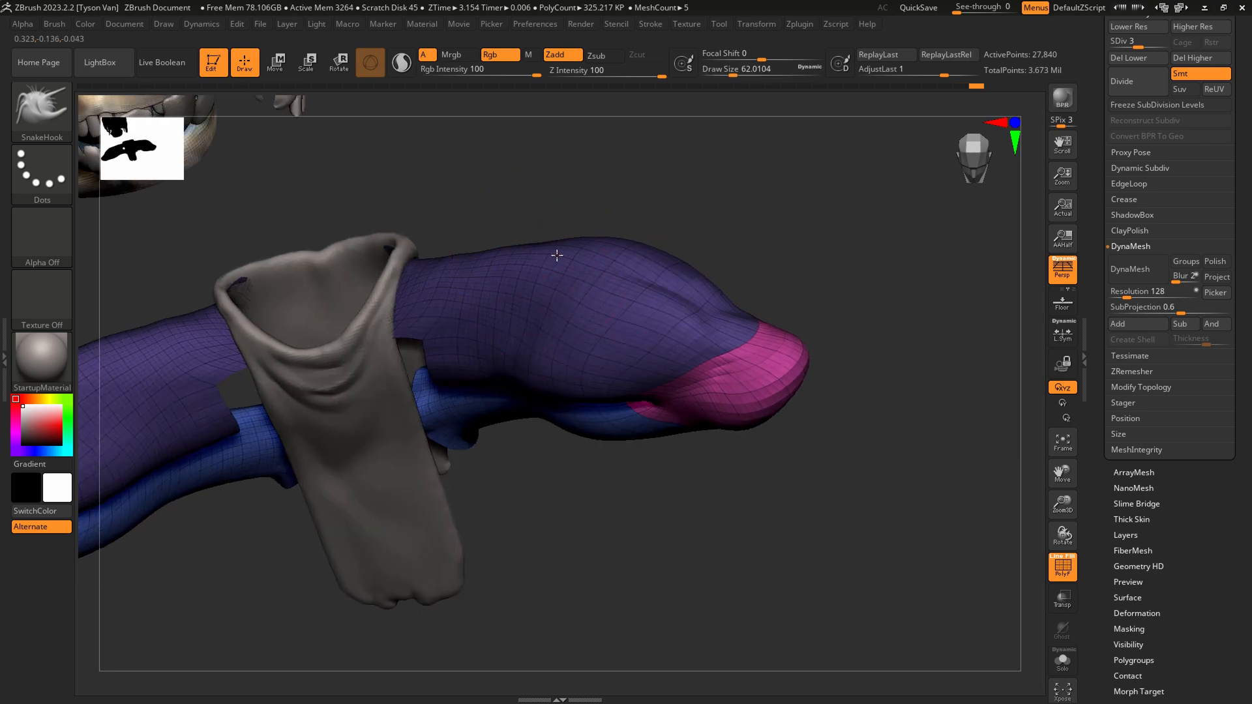
{"action": "right_click_drag", "start_coordinate": [605, 320], "coordinate": [648, 425]}
{"action": "right_click_drag", "start_coordinate": [550, 453], "coordinate": [546, 449]}
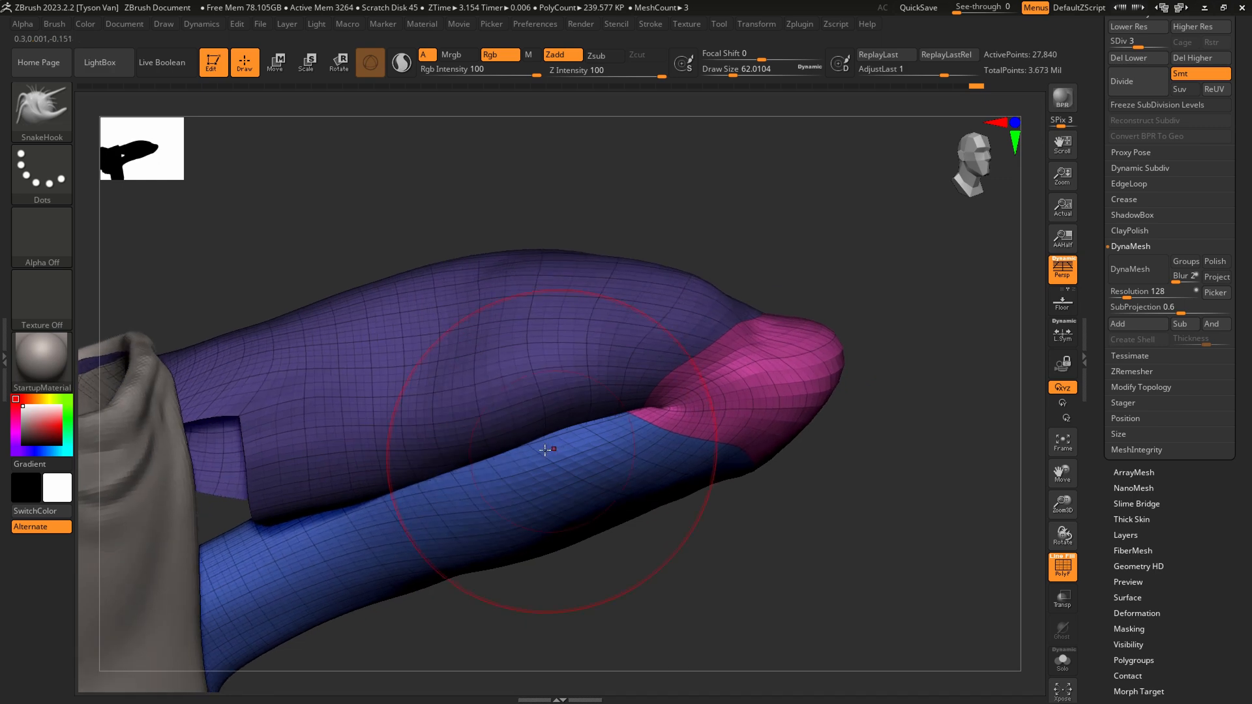
Carve the crease between the thigh and lower leg behind the knee with DamStandard at a draw size of about 22.
{"action": "key", "text": "b"}
{"action": "key", "text": "d"}
{"action": "key", "text": "s"}
{"action": "key", "text": "s"}
{"action": "left_click_drag", "start_coordinate": [592, 432], "coordinate": [577, 431]}
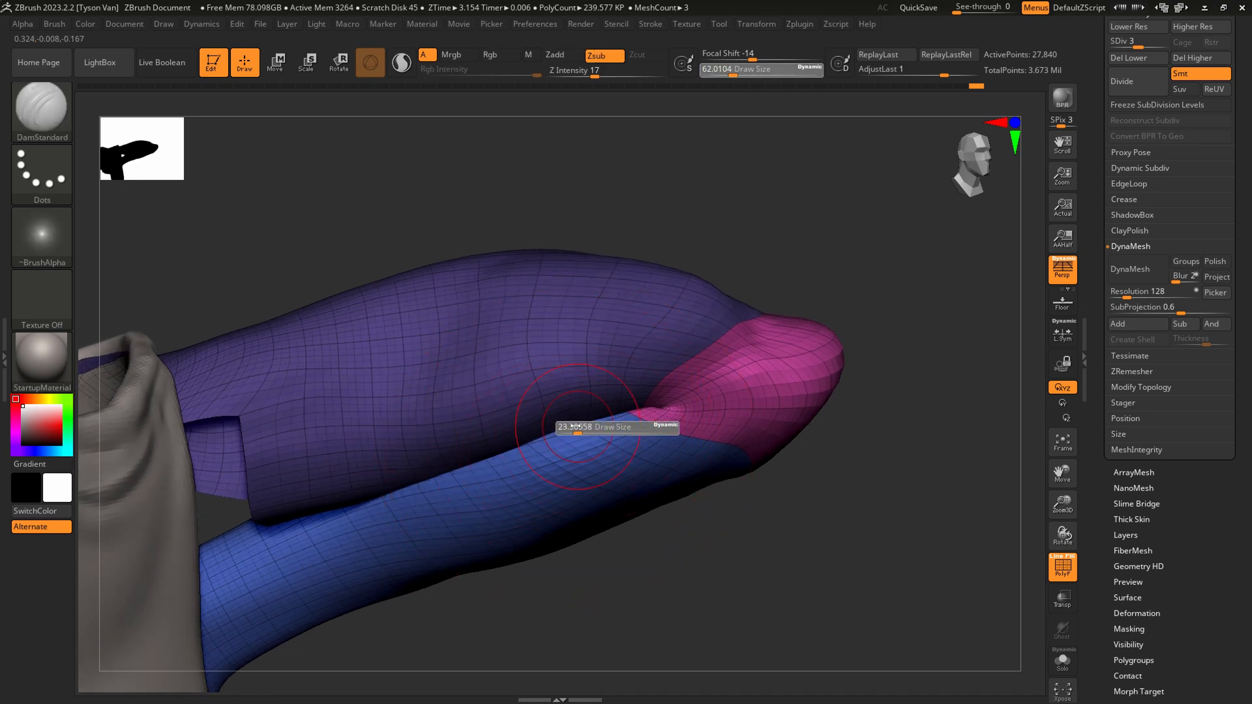
{"action": "left_click_drag", "start_coordinate": [655, 409], "coordinate": [495, 455]}
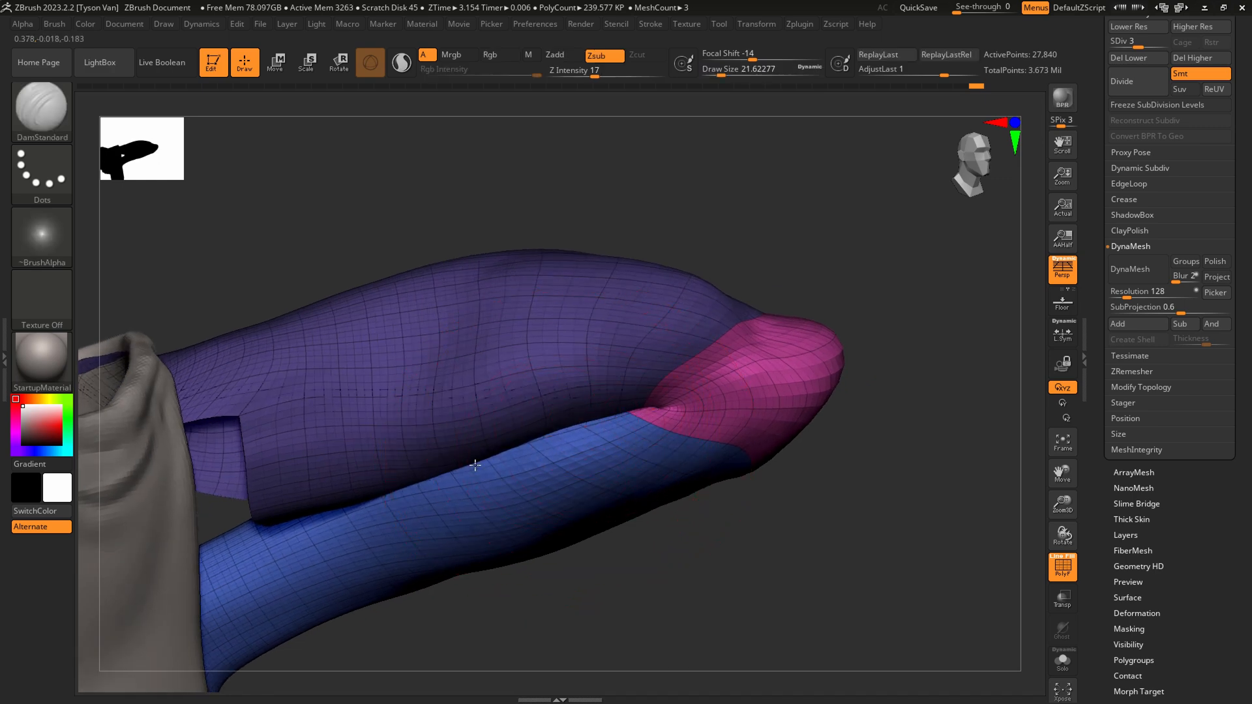
{"action": "mouse_move", "coordinate": [618, 415]}
{"action": "right_mouse_down"}
{"action": "mouse_move", "coordinate": [427, 519]}
{"action": "mouse_move", "coordinate": [537, 485]}
{"action": "mouse_move", "coordinate": [589, 452]}
{"action": "mouse_move", "coordinate": [578, 391]}
{"action": "mouse_move", "coordinate": [612, 500]}
{"action": "mouse_move", "coordinate": [590, 394]}
{"action": "right_mouse_up"}
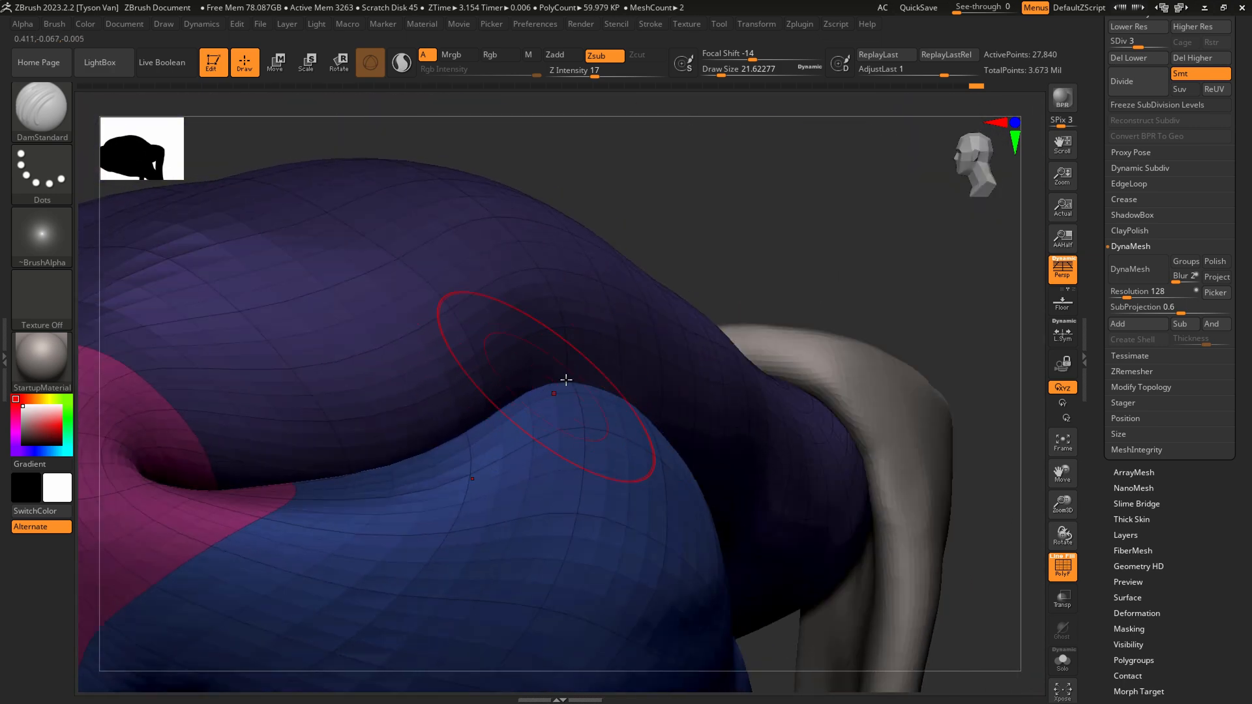
Push the upper edge of the calf against the thigh with Move Topological at a draw size of about 20.
{"action": "key", "text": "b"}
{"action": "key", "text": "m"}
{"action": "key", "text": "t"}
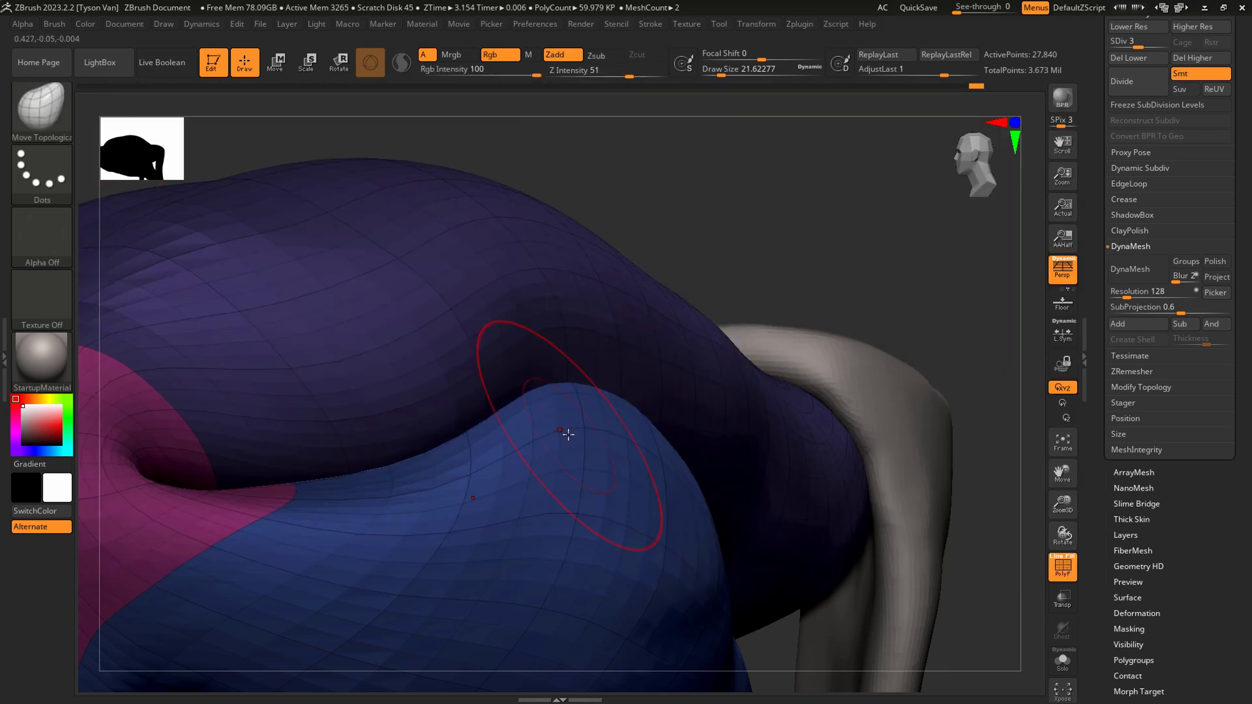
{"action": "key", "text": "s"}
{"action": "left_click_drag", "start_coordinate": [567, 433], "coordinate": [589, 411]}
{"action": "mouse_move", "coordinate": [595, 411]}
{"action": "right_mouse_down"}
{"action": "mouse_move", "coordinate": [620, 461]}
{"action": "mouse_move", "coordinate": [601, 431]}
{"action": "right_mouse_up"}
{"action": "mouse_move", "coordinate": [660, 455]}
{"action": "left_mouse_down"}
{"action": "mouse_move", "coordinate": [627, 489]}
{"action": "mouse_move", "coordinate": [623, 414]}
{"action": "left_mouse_up"}
{"action": "key", "text": "s"}
{"action": "right_click_drag", "start_coordinate": [591, 412], "coordinate": [599, 392]}
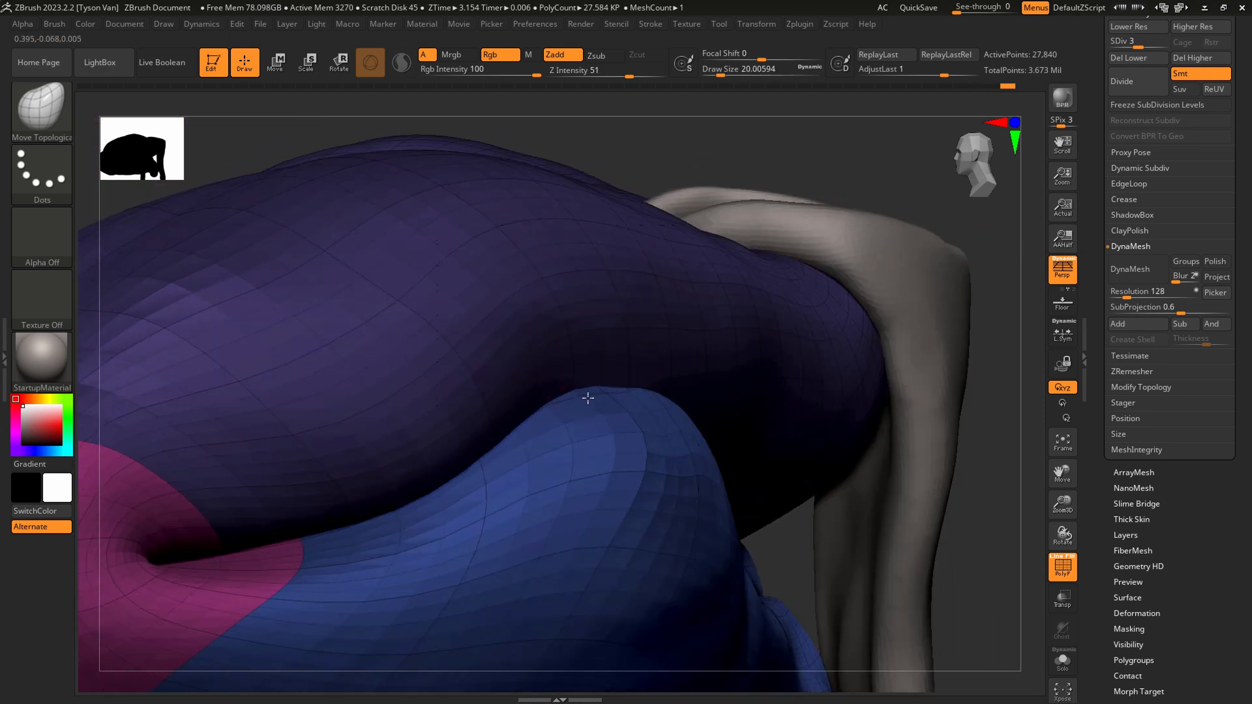
Undo the hiding of the lower-leg polygroup and bring the whole body mesh back into view.
{"action": "mouse_move", "coordinate": [691, 506]}
{"action": "right_mouse_down", "text": "alt"}
{"action": "mouse_move", "coordinate": [645, 467]}
{"action": "mouse_move", "coordinate": [681, 503]}
{"action": "right_mouse_up", "text": "alt"}
{"action": "left_click", "coordinate": [676, 494], "text": "ctrl+shift"}
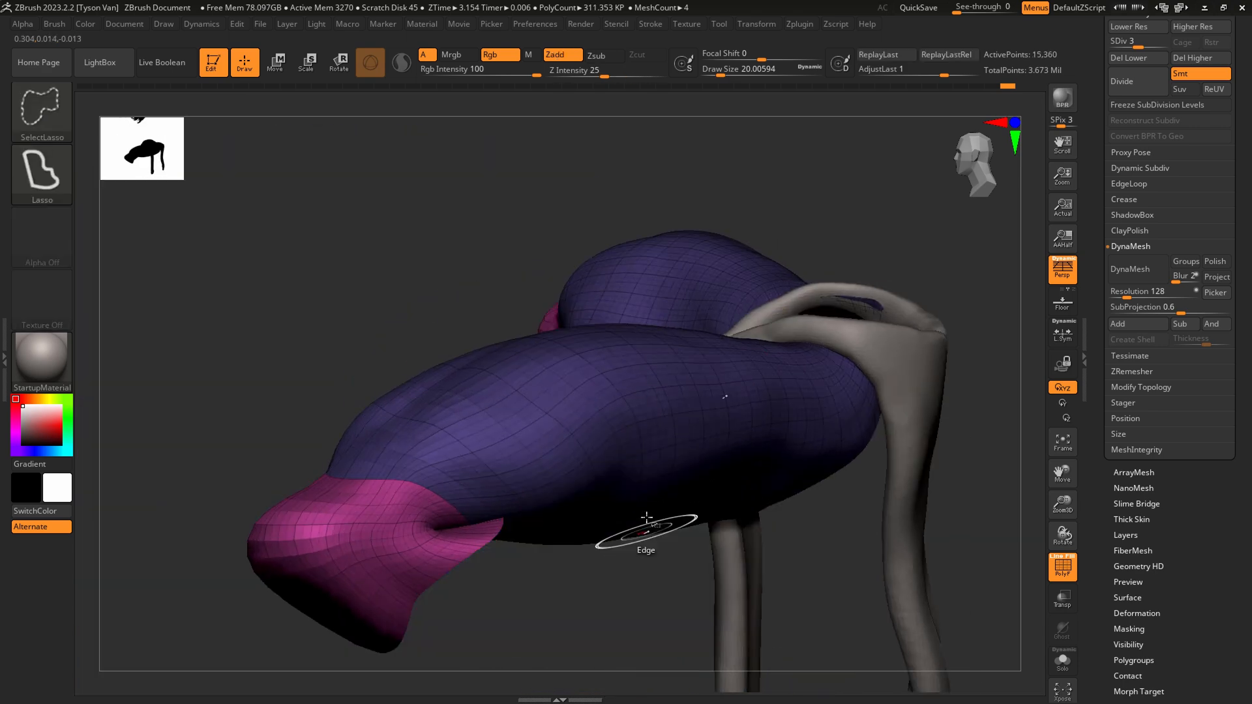
{"action": "key", "text": "ctrl+z"}
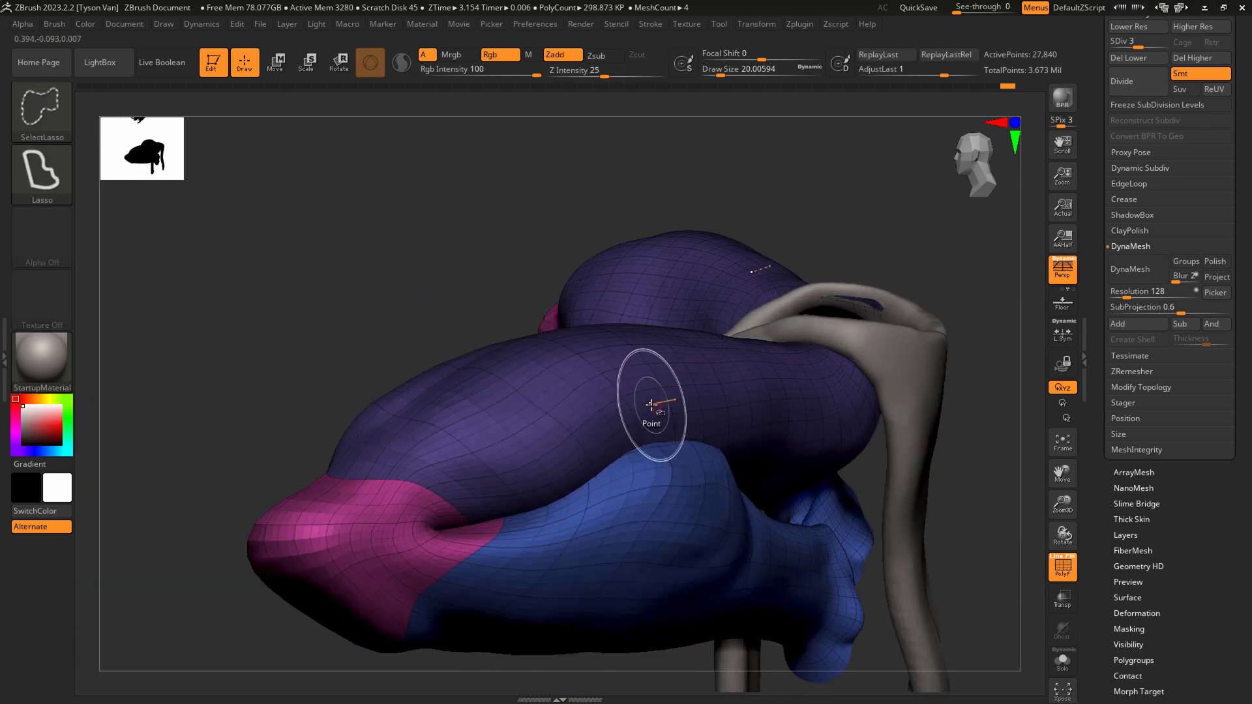
{"action": "left_click", "coordinate": [657, 406], "text": "ctrl+shift"}
{"action": "right_click_drag", "start_coordinate": [669, 412], "coordinate": [601, 422]}
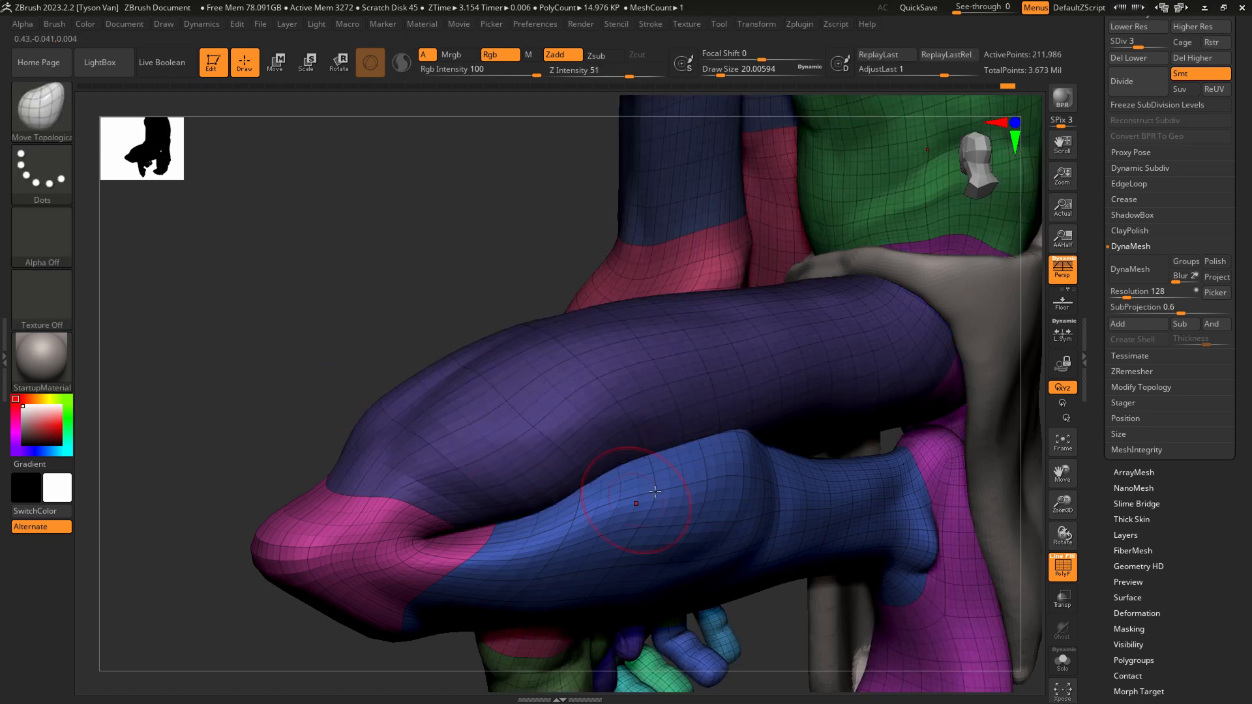
Adjust the contact between thigh and calf beside the knee with Move Topological at a draw size of about 23.
{"action": "mouse_move", "coordinate": [654, 491]}
{"action": "right_mouse_down"}
{"action": "mouse_move", "coordinate": [682, 444]}
{"action": "mouse_move", "coordinate": [693, 480]}
{"action": "right_mouse_up"}
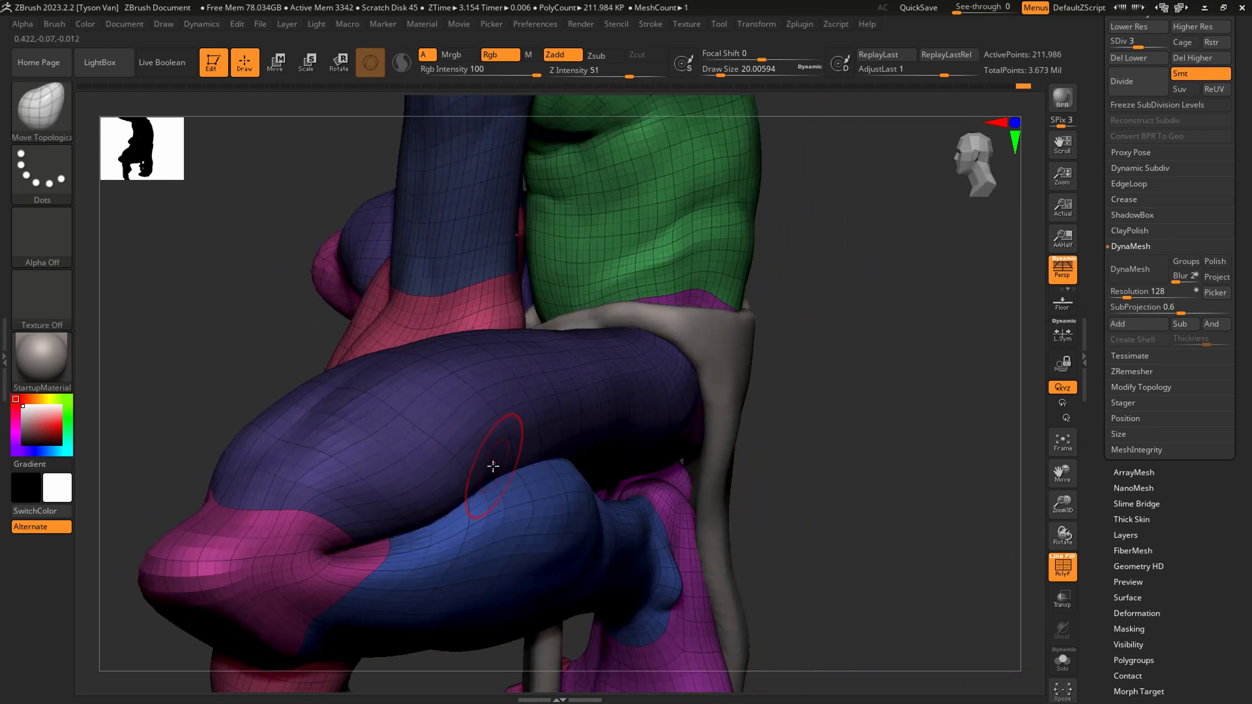
{"action": "key", "text": "s"}
{"action": "left_click_drag", "start_coordinate": [493, 466], "coordinate": [495, 467]}
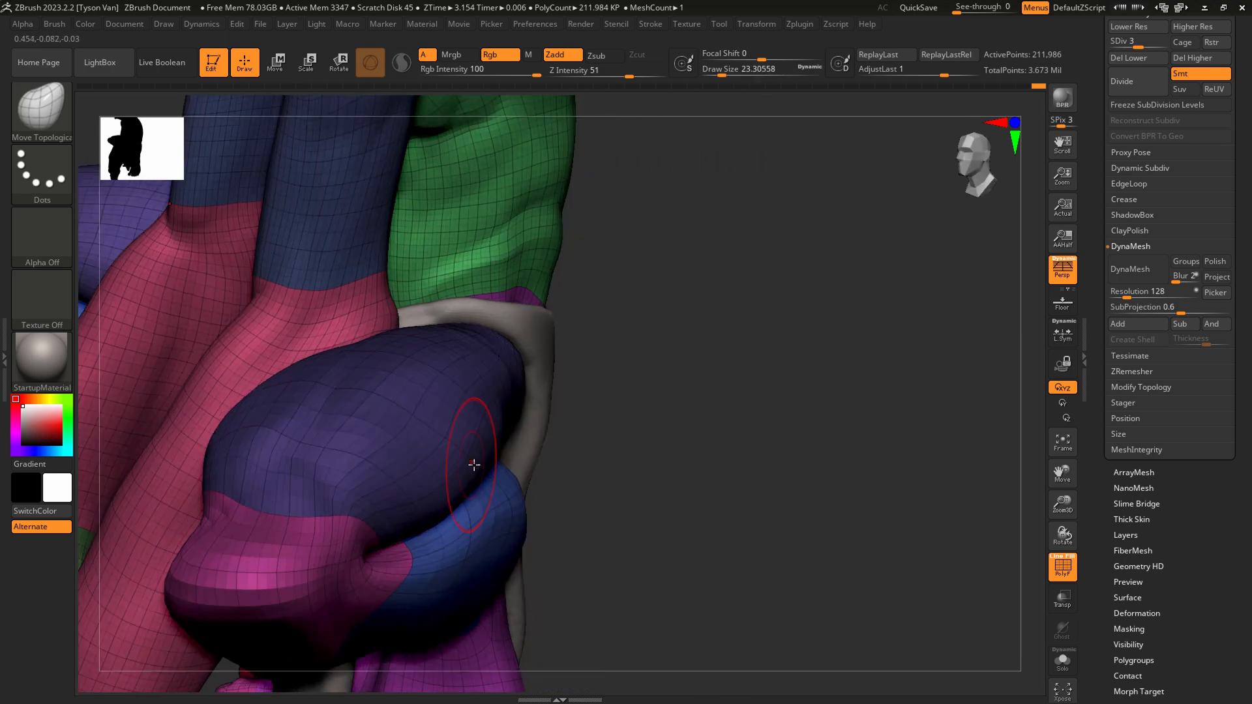
{"action": "left_click_drag", "start_coordinate": [396, 515], "coordinate": [381, 534]}
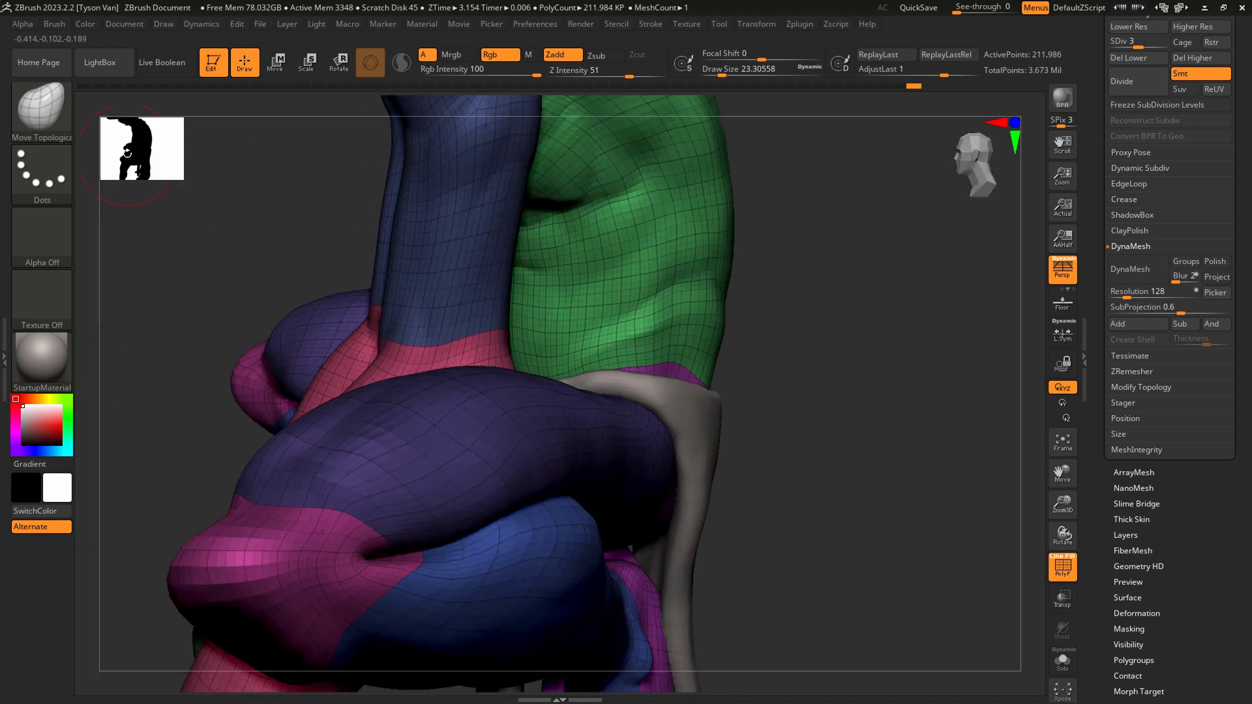
Swell the fold where the thigh meets the calf beside the knee with Inflat at Z Intensity 10.
{"action": "key", "text": "b"}
{"action": "key", "text": "i"}
{"action": "key", "text": "n"}
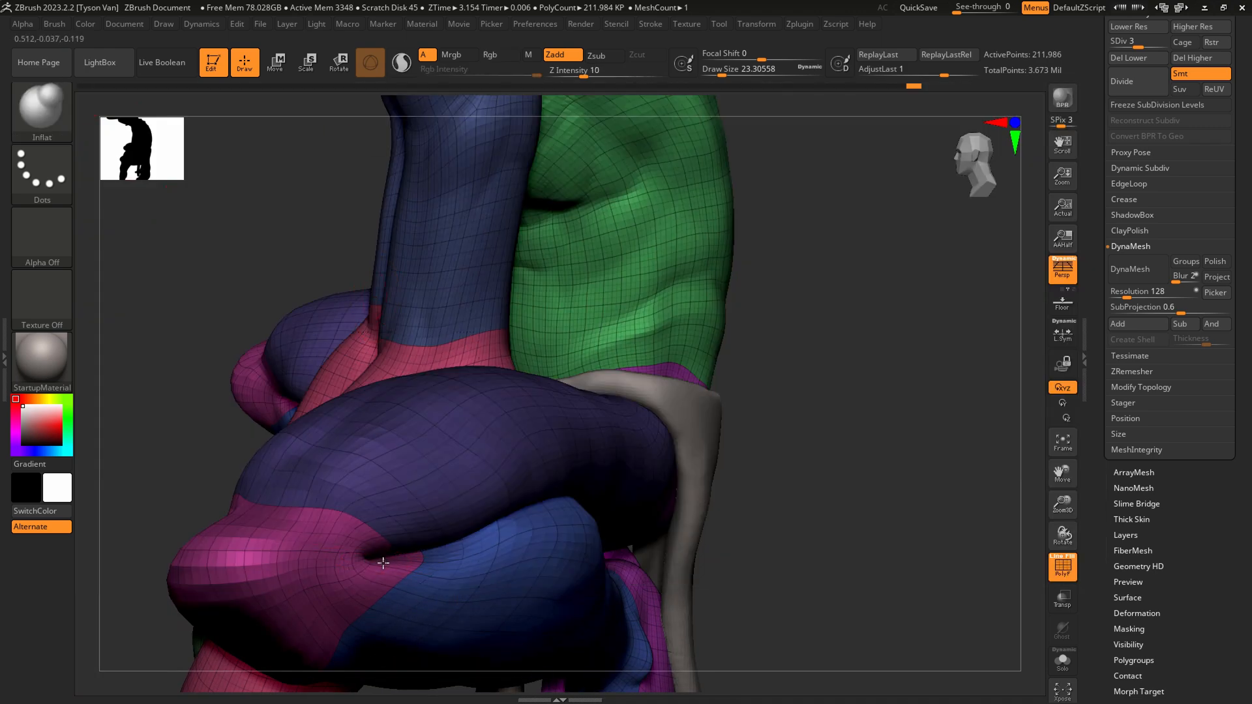
{"action": "mouse_move", "coordinate": [406, 555]}
{"action": "left_mouse_down"}
{"action": "mouse_move", "coordinate": [434, 561]}
{"action": "mouse_move", "coordinate": [463, 541]}
{"action": "left_mouse_up"}
{"action": "key", "text": "s"}
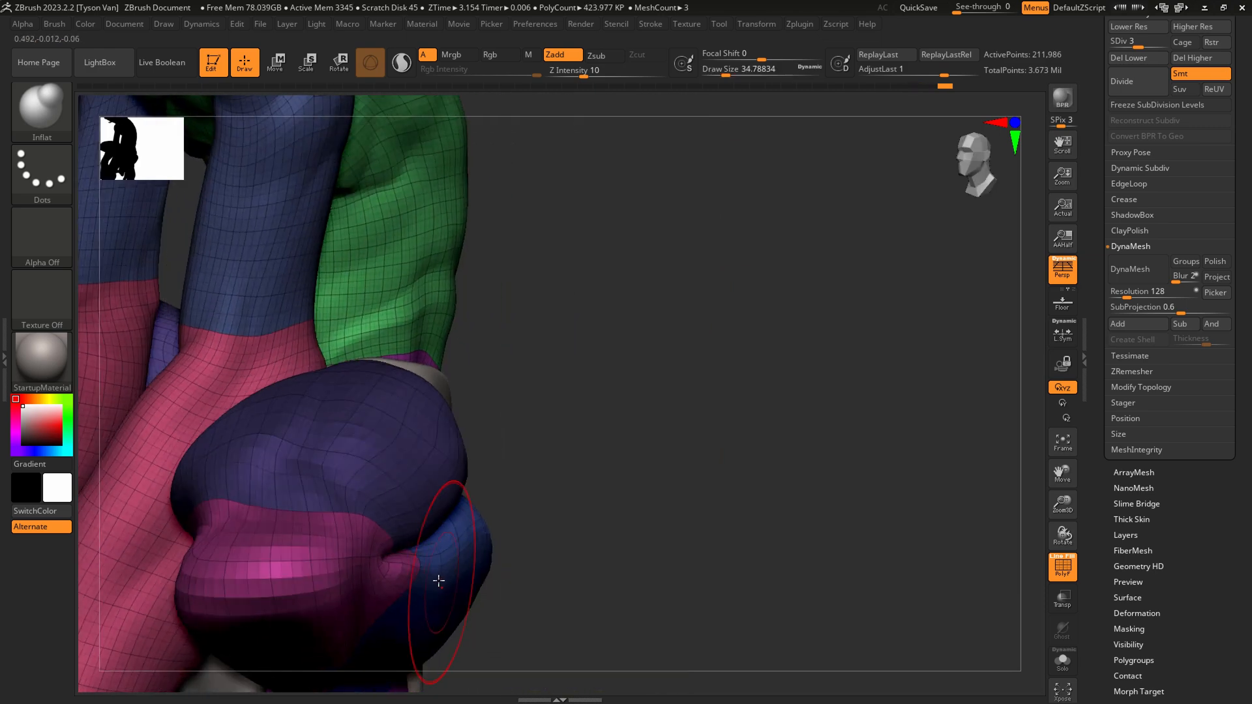
Smooth the side of the thigh and reshape its end above the knee with SnakeHook at a draw size of about 56.
{"action": "key", "text": "b"}
{"action": "key", "text": "s"}
{"action": "key", "text": "h"}
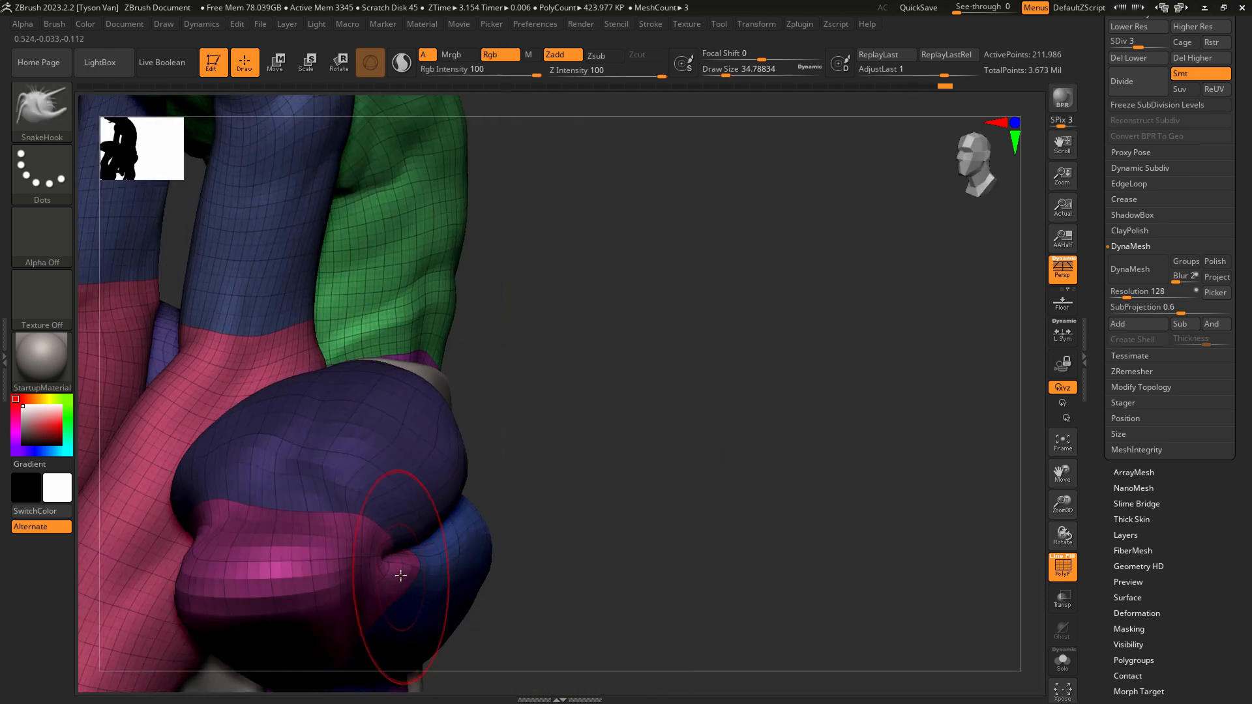
{"action": "key", "text": "shift"}
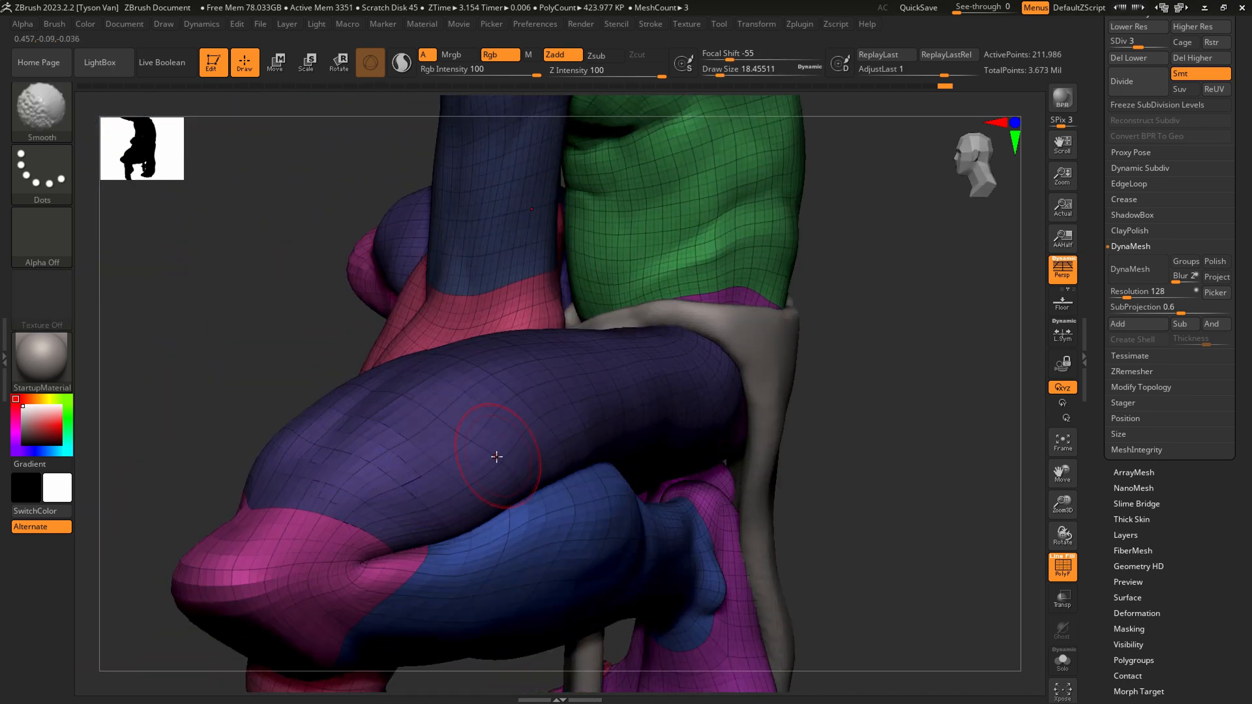
{"action": "key", "text": "s"}
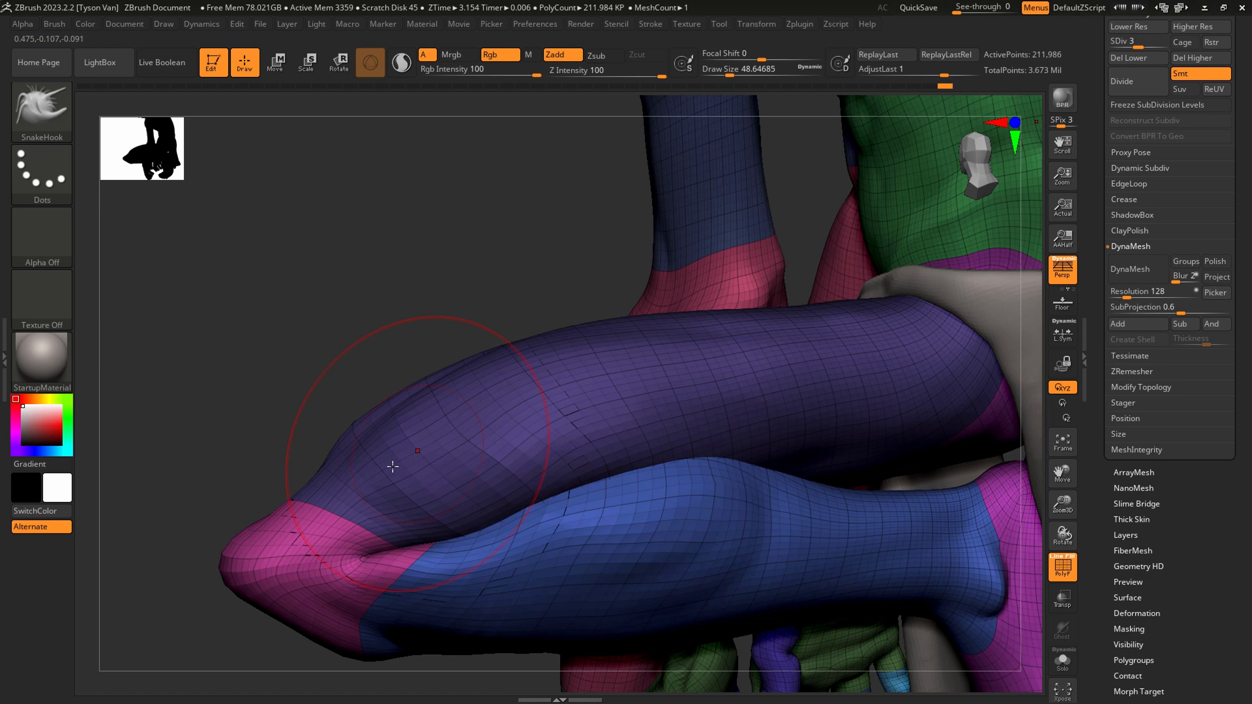
{"action": "key", "text": "s"}
{"action": "left_click_drag", "start_coordinate": [365, 483], "coordinate": [424, 483]}
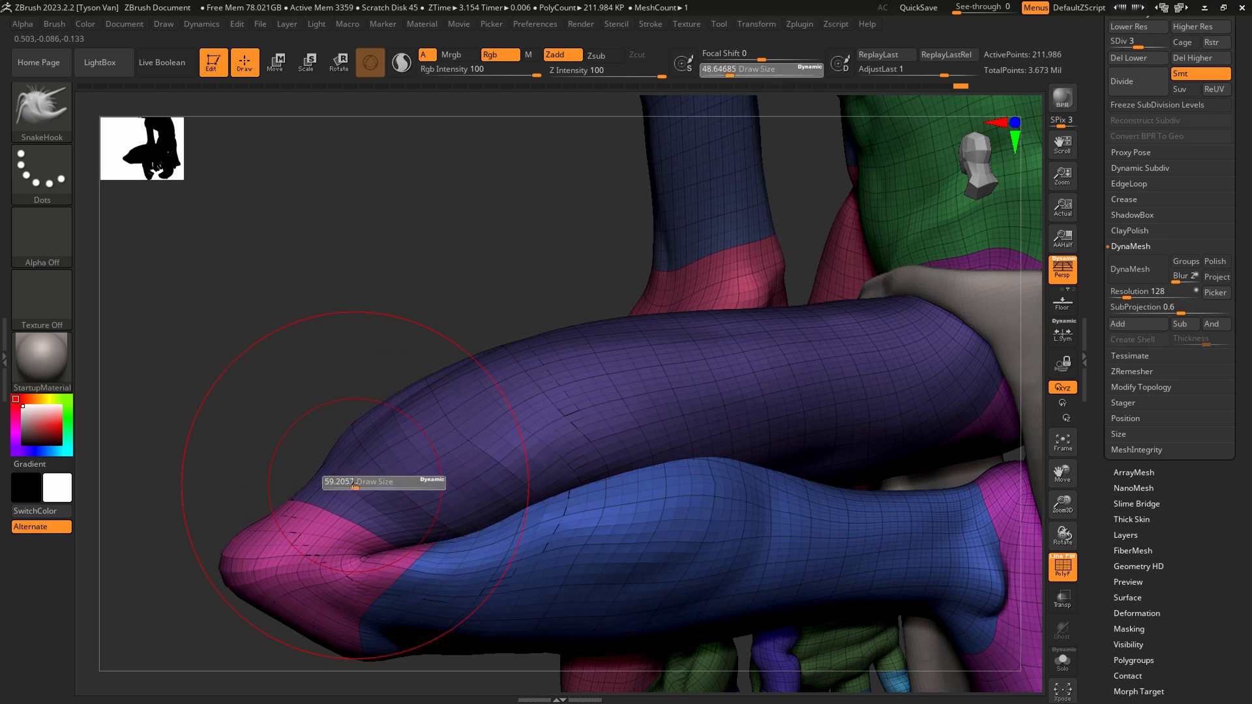
{"action": "left_click_drag", "start_coordinate": [307, 471], "coordinate": [307, 467]}
{"action": "right_click_drag", "start_coordinate": [399, 479], "coordinate": [522, 467]}
{"action": "left_click_drag", "start_coordinate": [458, 484], "coordinate": [453, 491]}
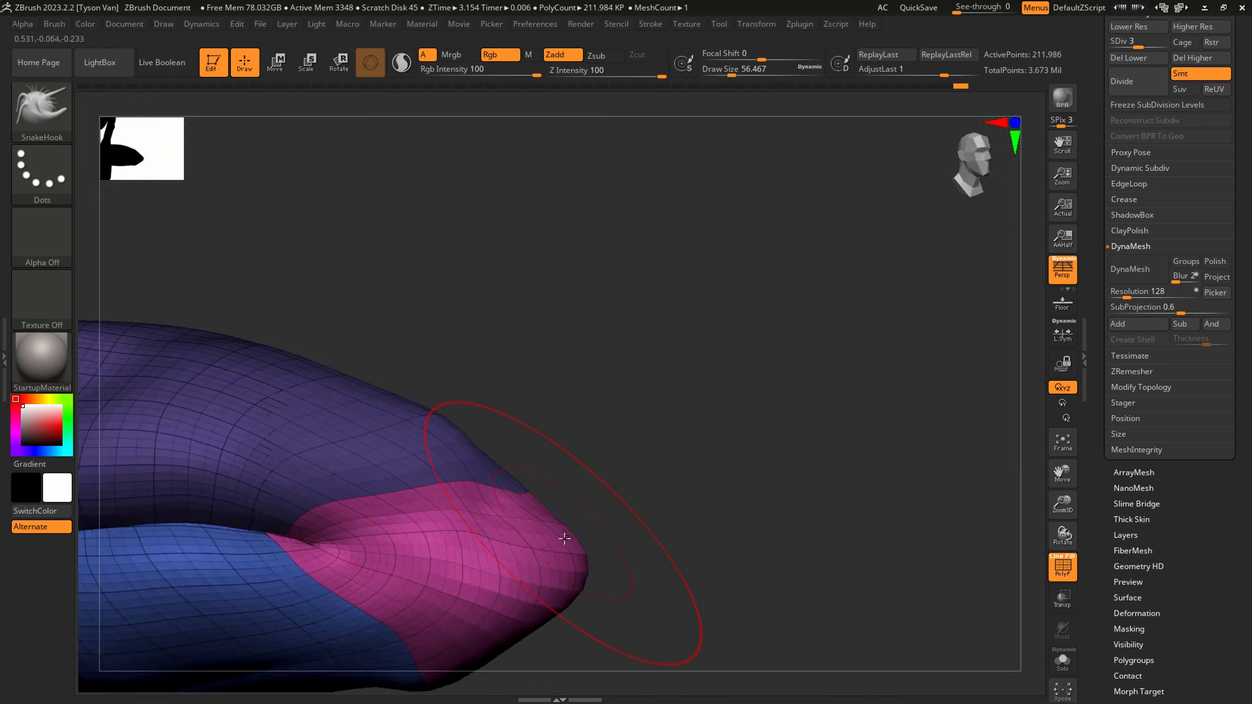
Refine the tip and underside of the kneecap with short SnakeHook strokes at a draw size of about 49.
{"action": "right_click_drag", "start_coordinate": [561, 542], "coordinate": [574, 556], "text": "ctrl"}
{"action": "key", "text": "s"}
{"action": "left_click_drag", "start_coordinate": [571, 564], "coordinate": [568, 565]}
{"action": "left_click_drag", "start_coordinate": [571, 567], "coordinate": [564, 570]}
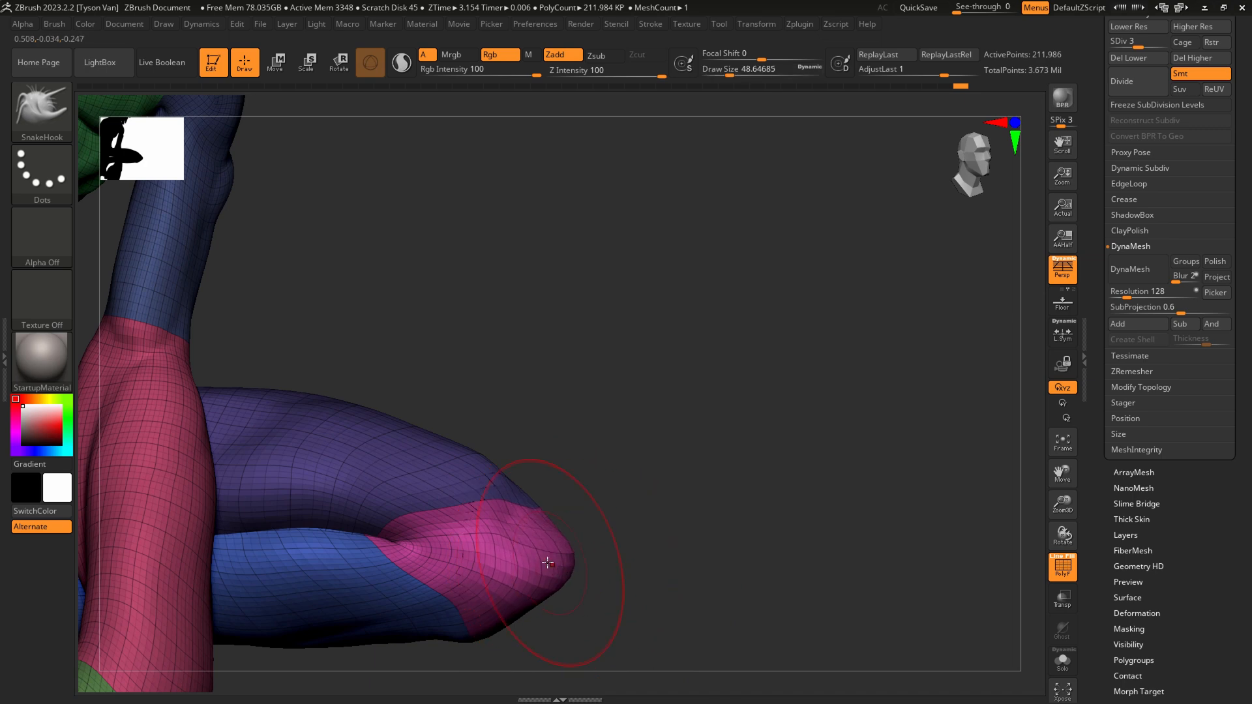
{"action": "right_click_drag", "start_coordinate": [548, 562], "coordinate": [515, 541]}
{"action": "left_click_drag", "start_coordinate": [518, 583], "coordinate": [523, 577]}
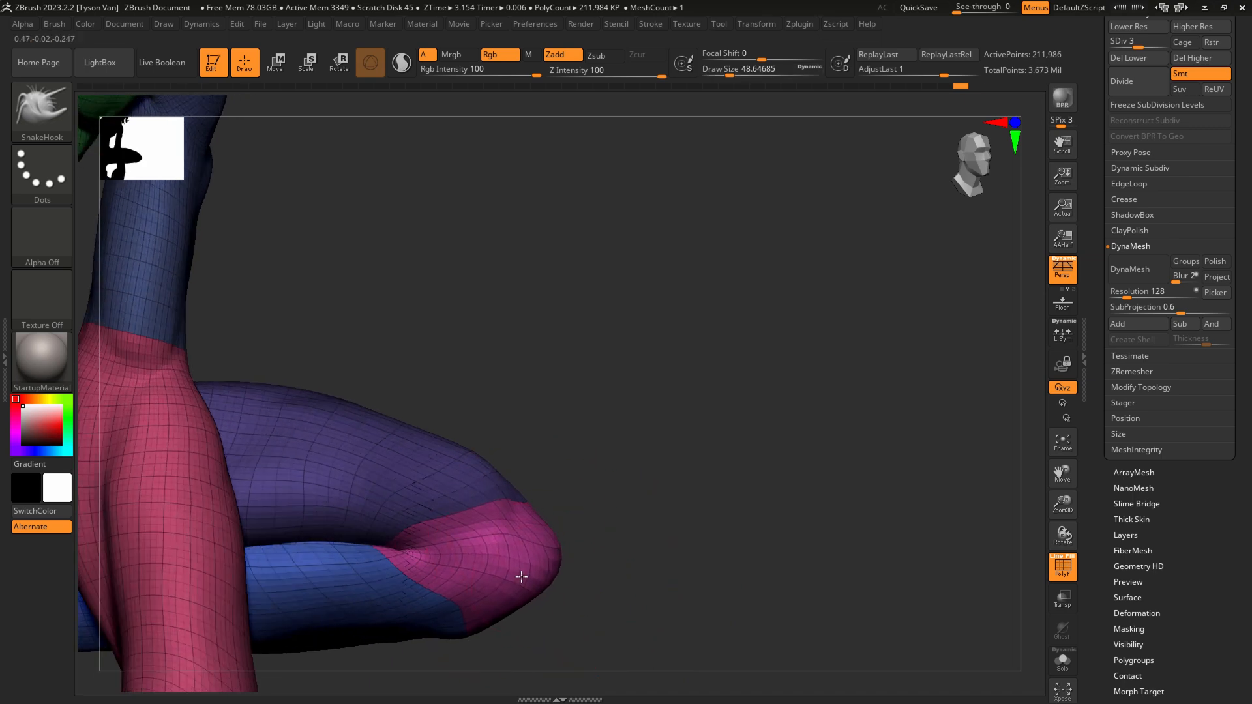
Adjust the thigh contour leading into the knee from the front with SnakeHook, enlarging the draw size to about 80.
{"action": "mouse_move", "coordinate": [505, 582]}
{"action": "right_mouse_down"}
{"action": "mouse_move", "coordinate": [467, 580]}
{"action": "mouse_move", "coordinate": [395, 535]}
{"action": "mouse_move", "coordinate": [481, 489]}
{"action": "mouse_move", "coordinate": [453, 509]}
{"action": "right_mouse_up"}
{"action": "key", "text": "s"}
{"action": "left_click_drag", "start_coordinate": [435, 510], "coordinate": [439, 509]}
{"action": "left_click_drag", "start_coordinate": [457, 499], "coordinate": [463, 491]}
{"action": "right_click_drag", "start_coordinate": [463, 492], "coordinate": [517, 511]}
{"action": "key", "text": "s"}
{"action": "left_click_drag", "start_coordinate": [517, 512], "coordinate": [526, 511]}
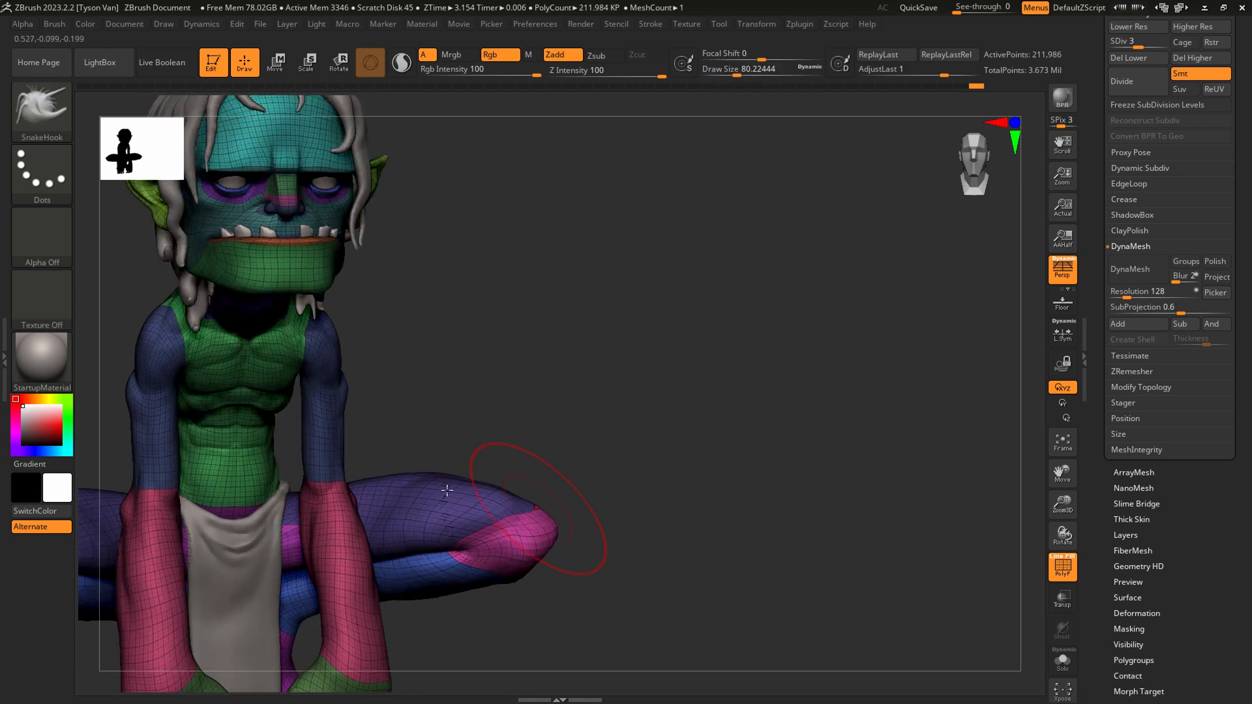
Correct the outer thigh near the knee from behind with SnakeHook, reducing the draw size to about 54.
{"action": "right_click_drag", "start_coordinate": [538, 508], "coordinate": [471, 512], "text": "ctrl"}
{"action": "right_click_drag", "start_coordinate": [471, 513], "coordinate": [559, 512], "text": "alt"}
{"action": "right_click_drag", "start_coordinate": [698, 504], "coordinate": [507, 450]}
{"action": "key", "text": "s"}
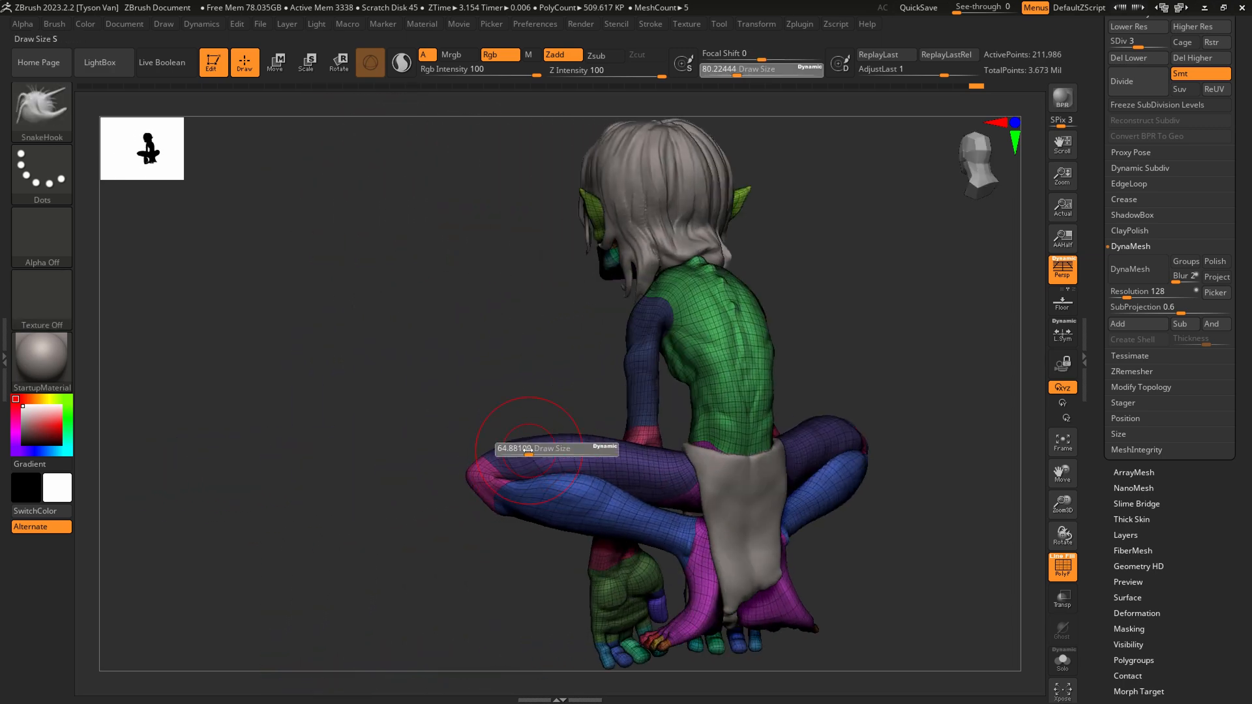
{"action": "left_click_drag", "start_coordinate": [532, 449], "coordinate": [528, 448]}
{"action": "right_click_drag", "start_coordinate": [525, 457], "coordinate": [490, 455]}
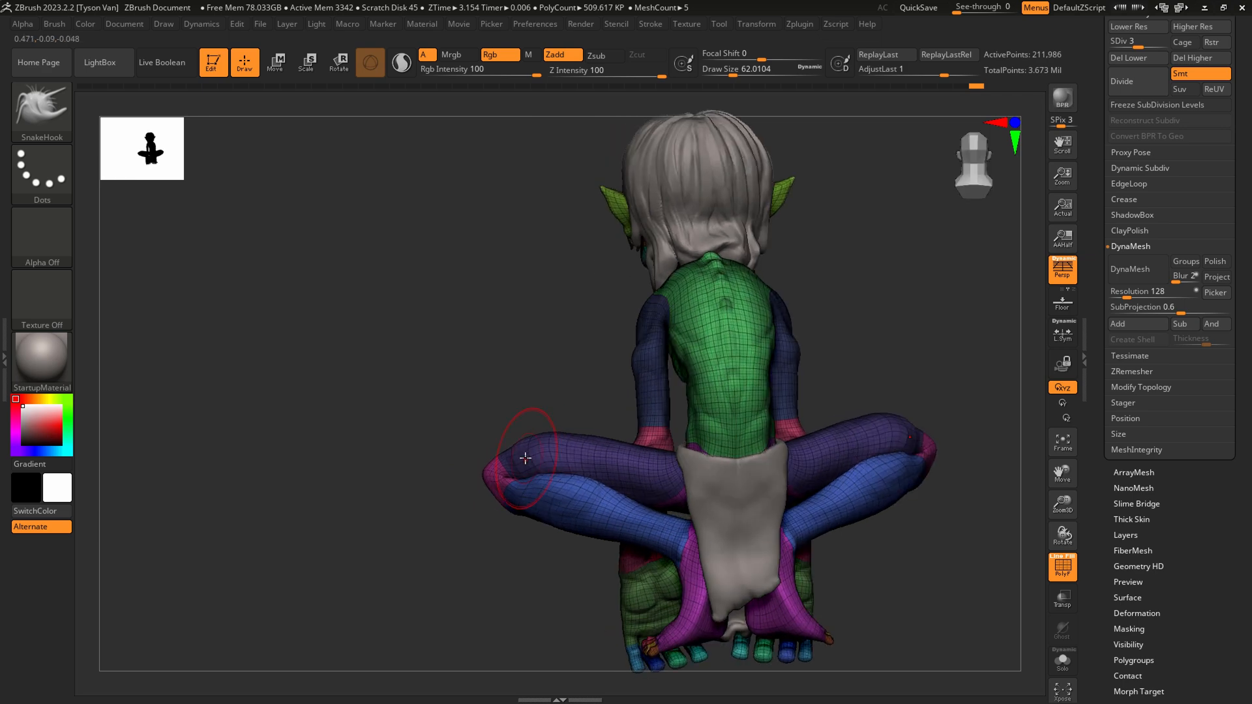
{"action": "key", "text": "s"}
{"action": "left_click_drag", "start_coordinate": [528, 454], "coordinate": [532, 480]}
{"action": "right_click_drag", "start_coordinate": [678, 495], "coordinate": [693, 553], "text": "ctrl"}
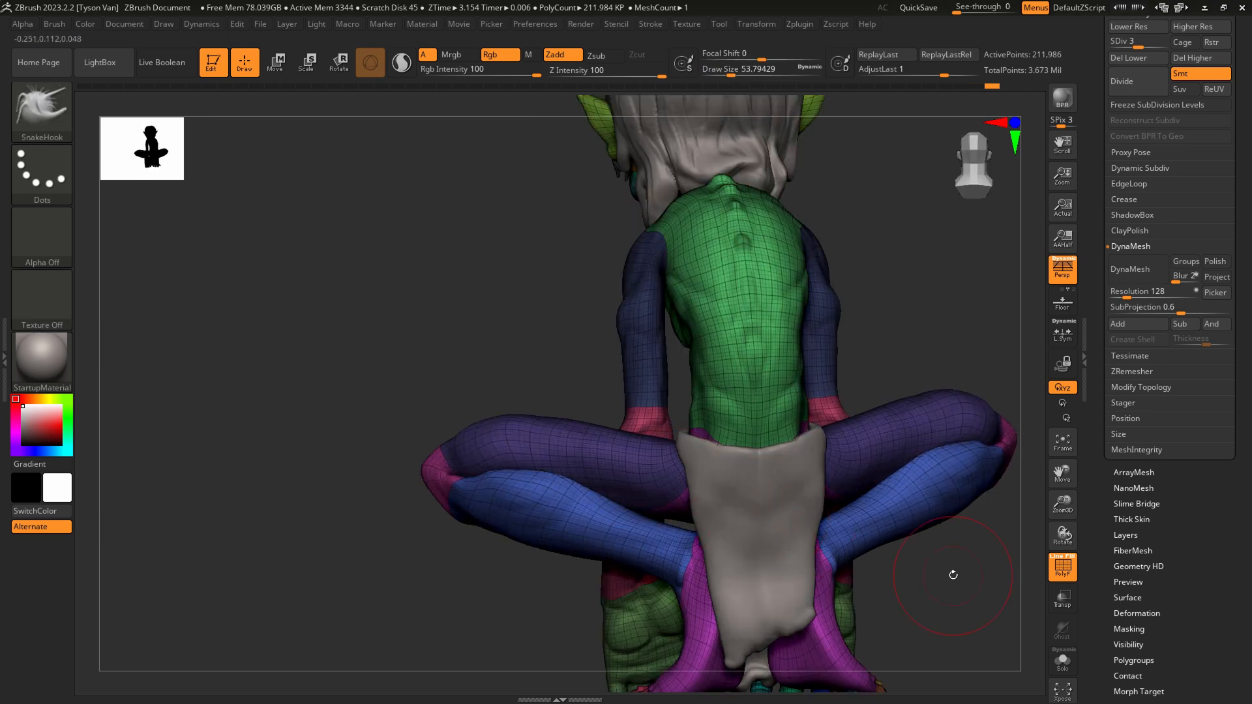
Solo the body and pull the upper thigh in toward the hip with SnakeHook at a draw size of about 65.
{"action": "left_click", "coordinate": [1061, 660]}
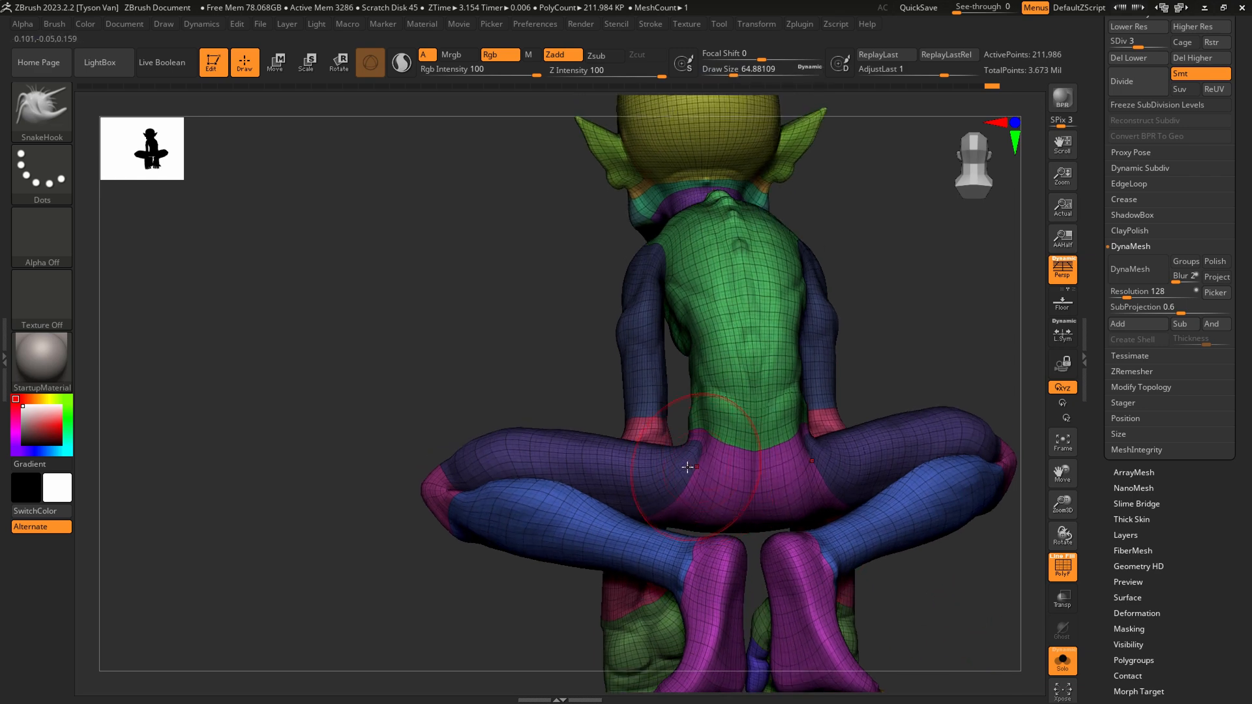
{"action": "left_click_drag", "start_coordinate": [687, 467], "coordinate": [706, 467]}
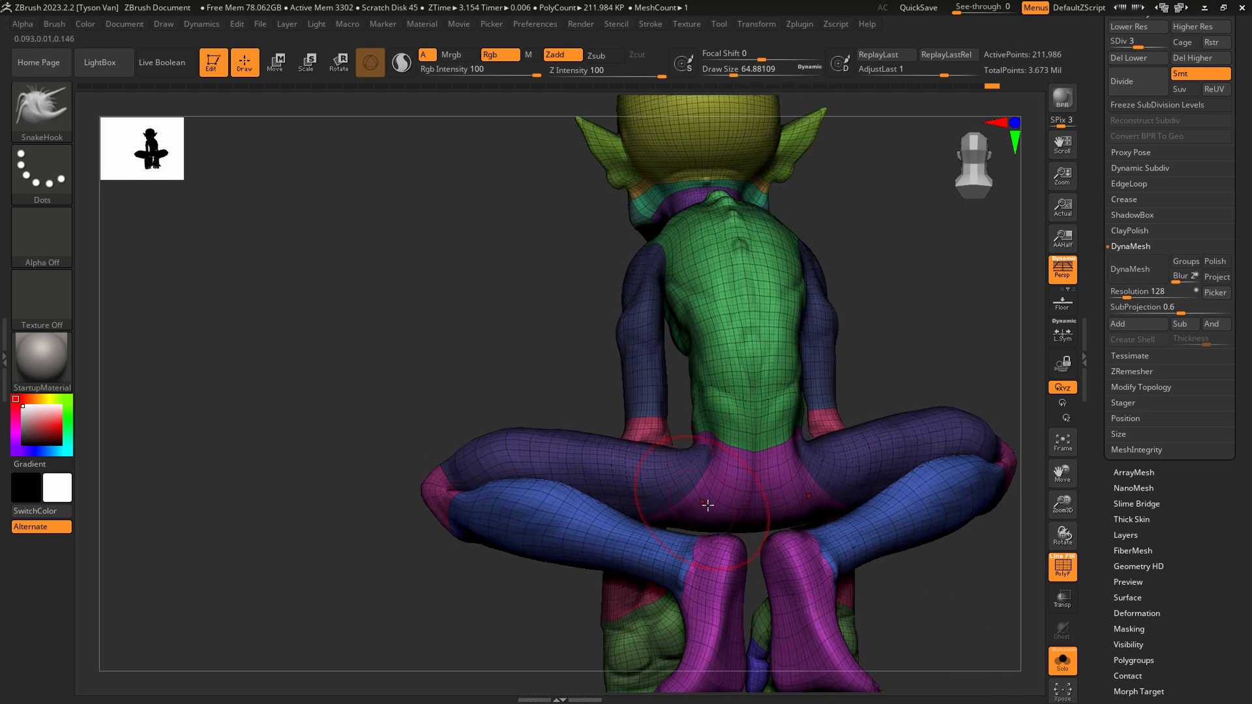
{"action": "right_click_drag", "start_coordinate": [707, 505], "coordinate": [668, 543]}
{"action": "mouse_move", "coordinate": [596, 520]}
{"action": "right_mouse_down"}
{"action": "mouse_move", "coordinate": [521, 496]}
{"action": "mouse_move", "coordinate": [543, 501]}
{"action": "right_mouse_up"}
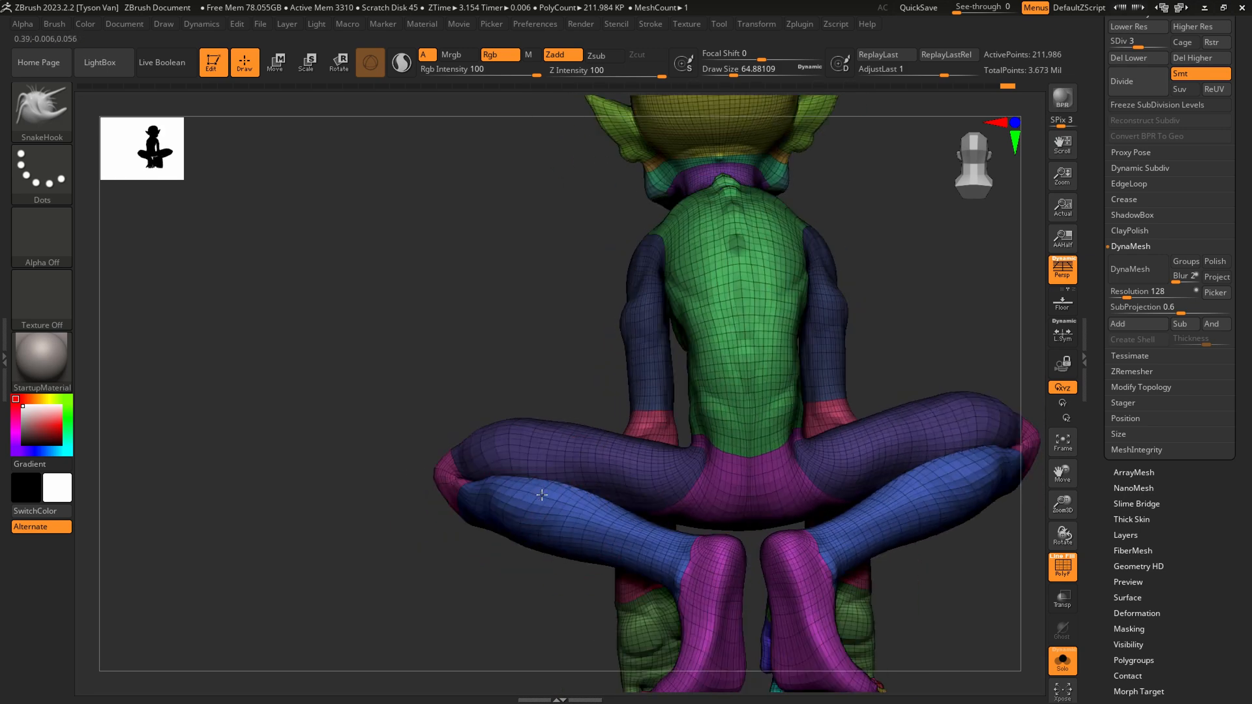
Reshape the top of the calf below the knee with SnakeHook at a draw size of about 51.
{"action": "key", "text": "s"}
{"action": "left_click_drag", "start_coordinate": [529, 502], "coordinate": [473, 497]}
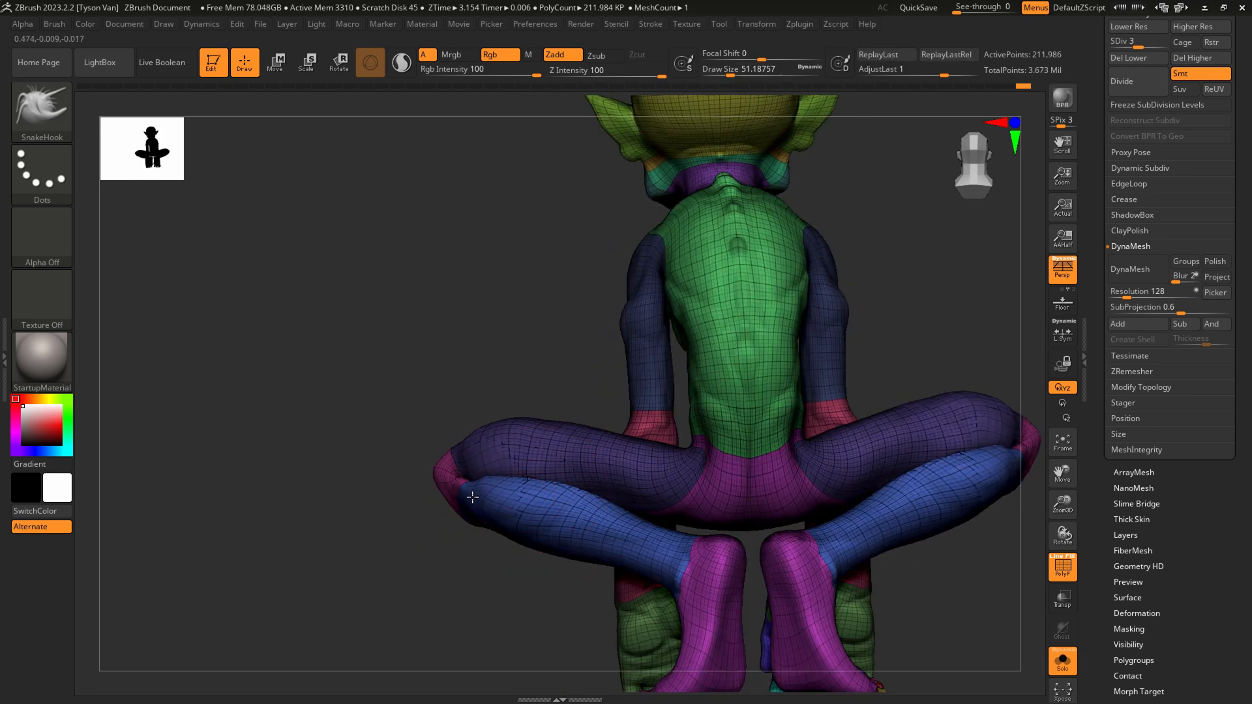
{"action": "key", "text": "shift"}
Smooth the surfaces of the calf and thigh from the rear side and turn off the polyframe display.
{"action": "right_click_drag", "start_coordinate": [571, 497], "coordinate": [526, 507]}
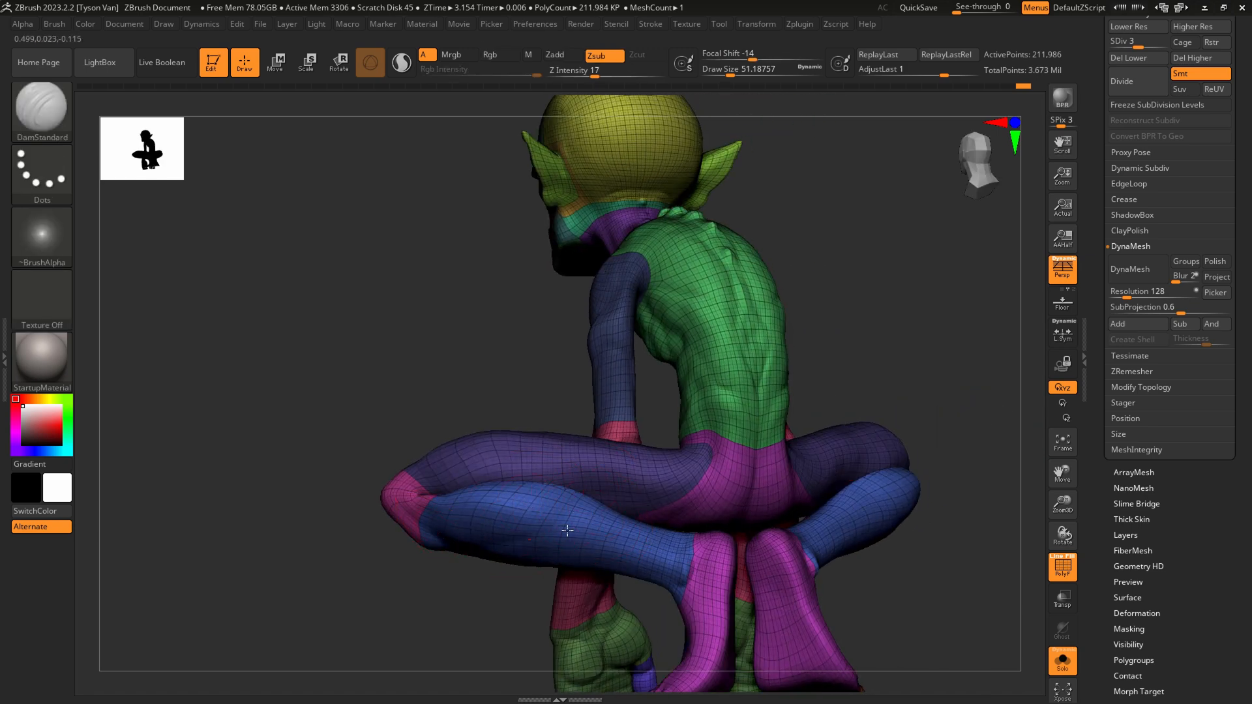
{"action": "right_click_drag", "start_coordinate": [599, 508], "coordinate": [596, 532]}
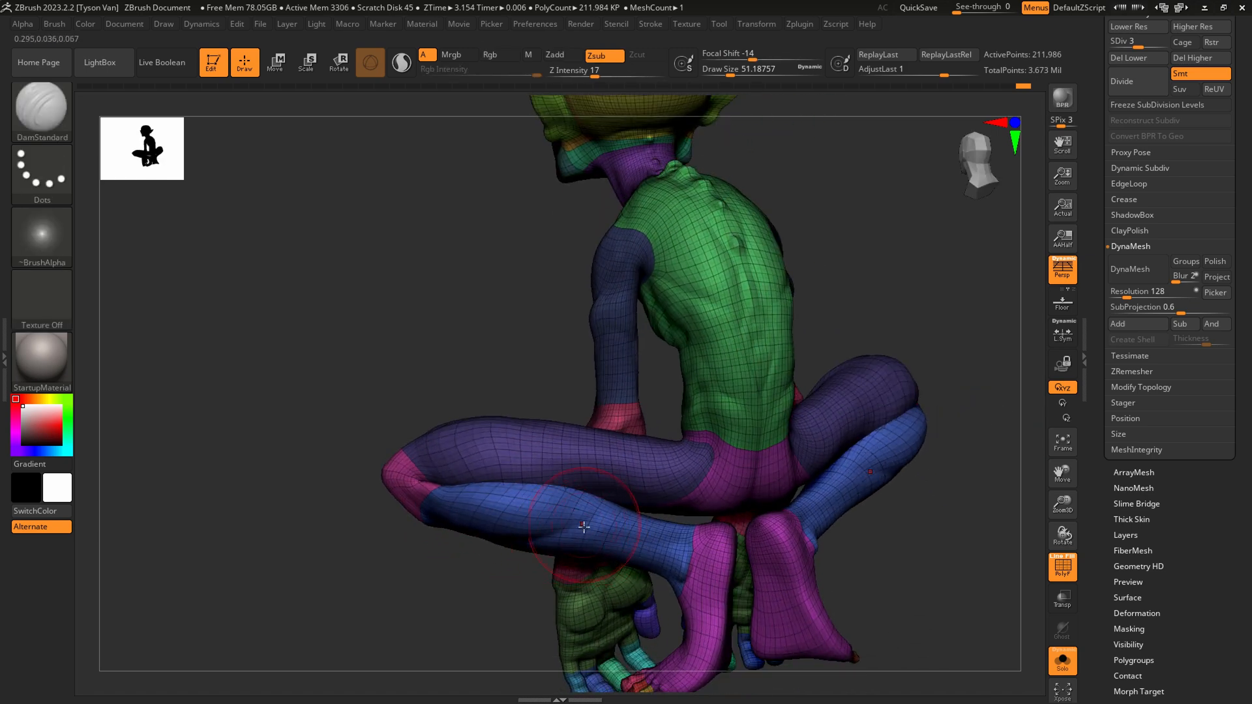
{"action": "mouse_move", "coordinate": [637, 514]}
{"action": "left_mouse_down", "text": "shift"}
{"action": "mouse_move", "coordinate": [589, 517]}
{"action": "mouse_move", "coordinate": [579, 497]}
{"action": "mouse_move", "coordinate": [482, 442]}
{"action": "mouse_move", "coordinate": [544, 450]}
{"action": "left_mouse_up", "text": "shift"}
{"action": "key", "text": "shift+f"}
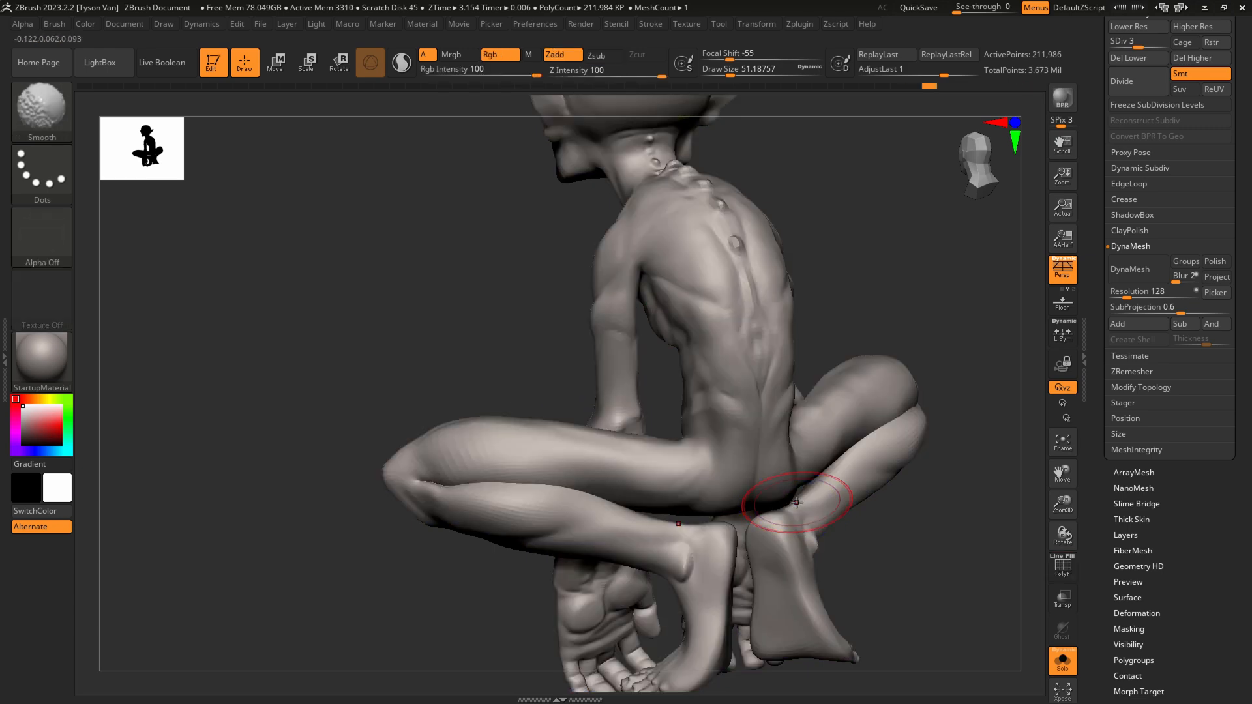
Reshape the waist above the hip from behind with SnakeHook, reducing the draw size to about 41.
{"action": "mouse_move", "coordinate": [800, 503]}
{"action": "right_mouse_down"}
{"action": "mouse_move", "coordinate": [749, 500]}
{"action": "mouse_move", "coordinate": [753, 479]}
{"action": "right_mouse_up"}
{"action": "key", "text": "b"}
{"action": "key", "text": "s"}
{"action": "key", "text": "h"}
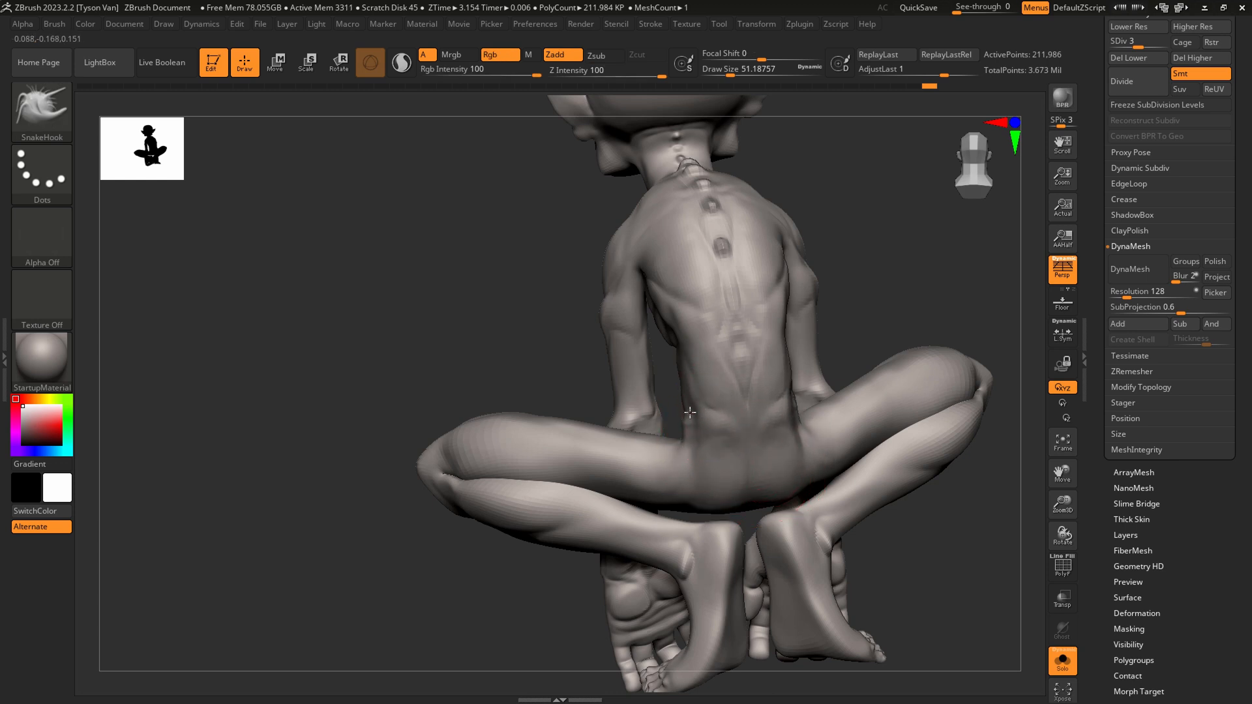
{"action": "left_click_drag", "start_coordinate": [699, 427], "coordinate": [708, 422]}
{"action": "mouse_move", "coordinate": [687, 412]}
{"action": "right_mouse_down"}
{"action": "mouse_move", "coordinate": [716, 414]}
{"action": "mouse_move", "coordinate": [704, 441]}
{"action": "right_mouse_up"}
{"action": "left_click_drag", "start_coordinate": [697, 431], "coordinate": [694, 420]}
{"action": "right_click_drag", "start_coordinate": [741, 447], "coordinate": [819, 439]}
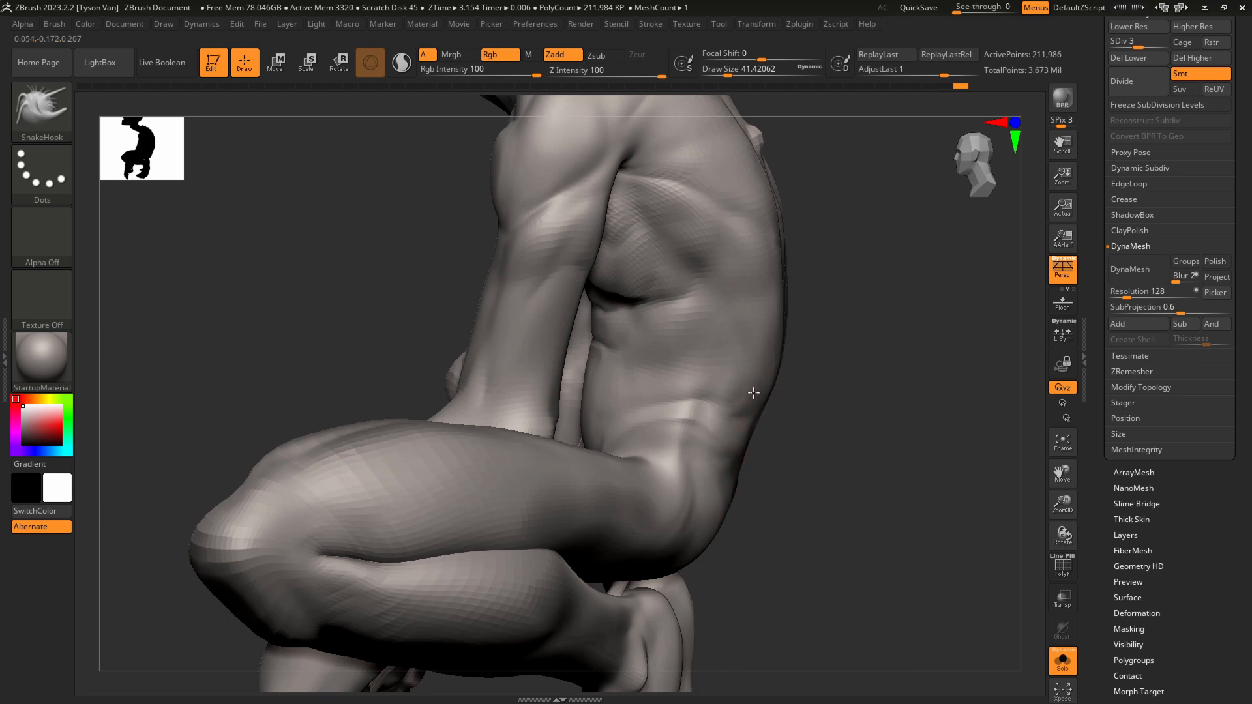
Carve around the hip and lower back with DamStandard at a draw size of about 20, and smooth the lower spine at about 31.
{"action": "right_click_drag", "start_coordinate": [740, 425], "coordinate": [717, 424]}
{"action": "key", "text": "b"}
{"action": "key", "text": "d"}
{"action": "key", "text": "s"}
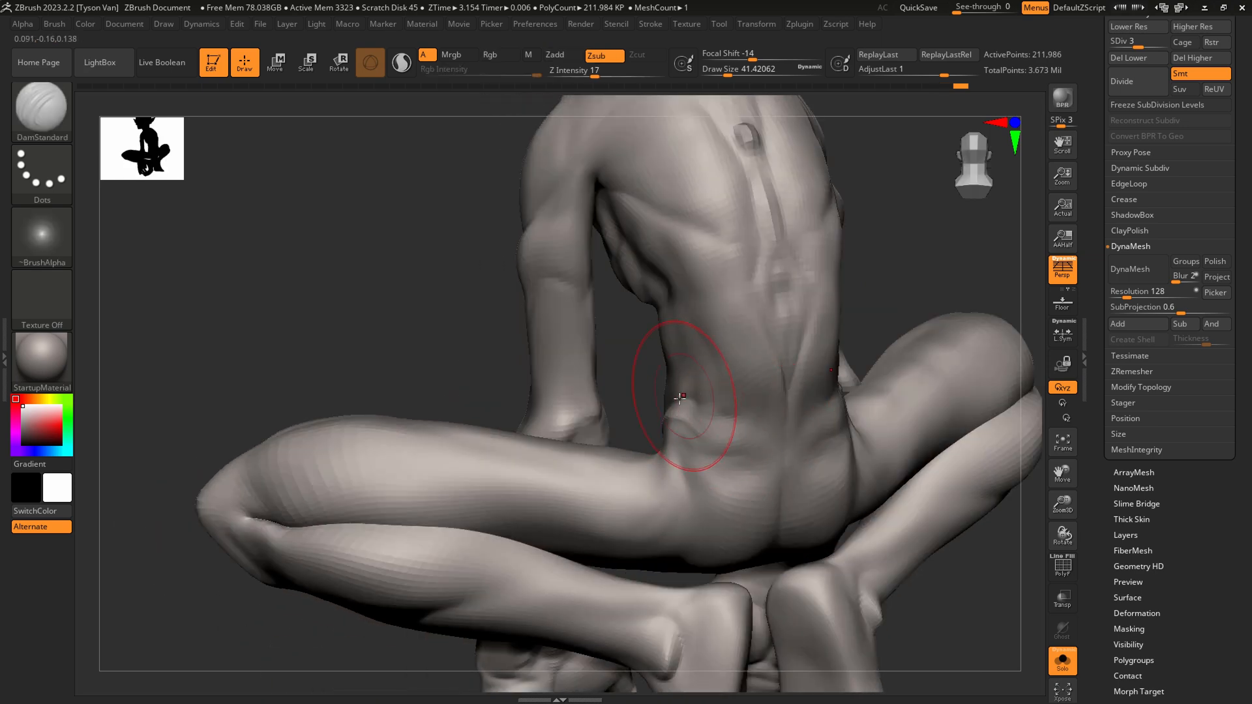
{"action": "key", "text": "s"}
{"action": "left_click_drag", "start_coordinate": [716, 434], "coordinate": [687, 425]}
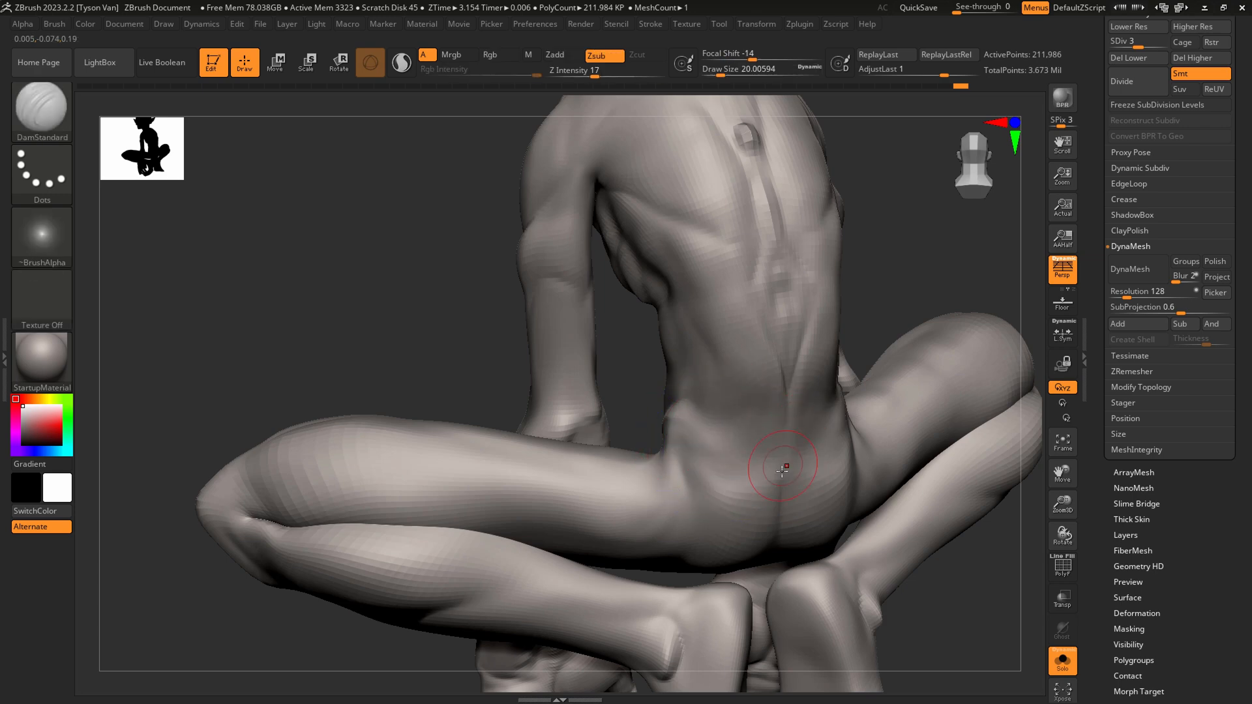
{"action": "key", "text": "bracketright"}
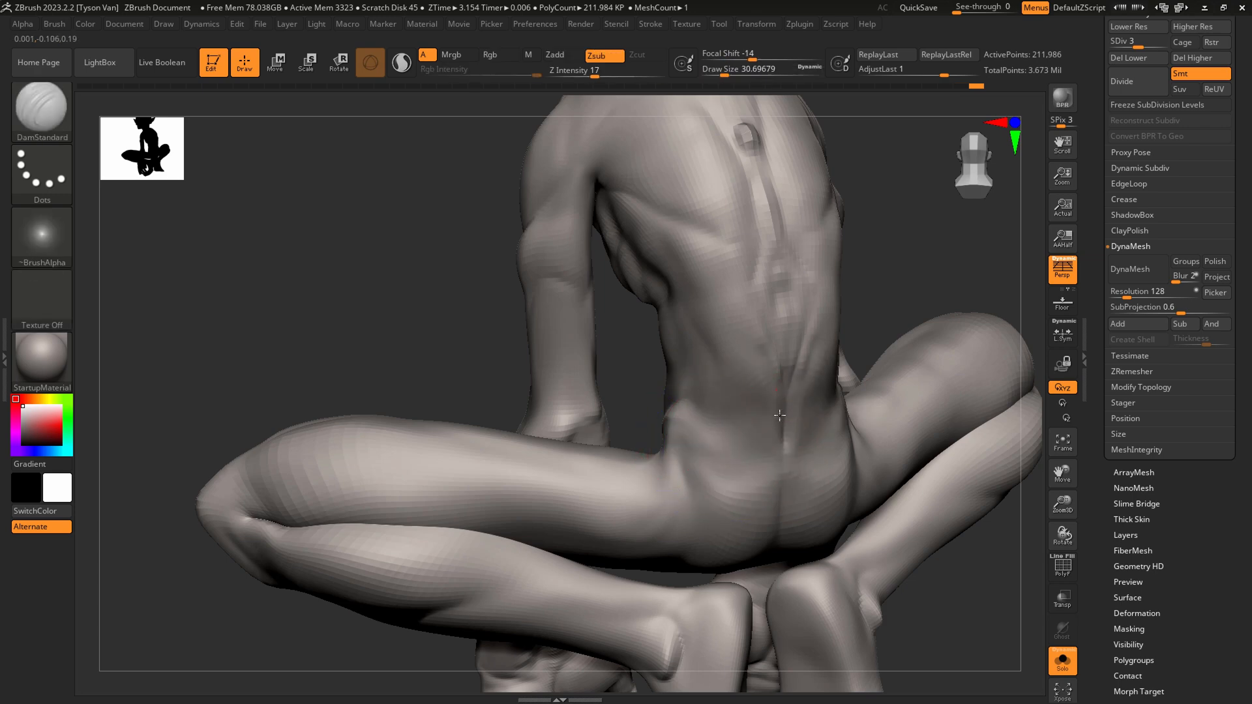
{"action": "left_click_drag", "start_coordinate": [757, 321], "coordinate": [754, 336], "text": "shift"}
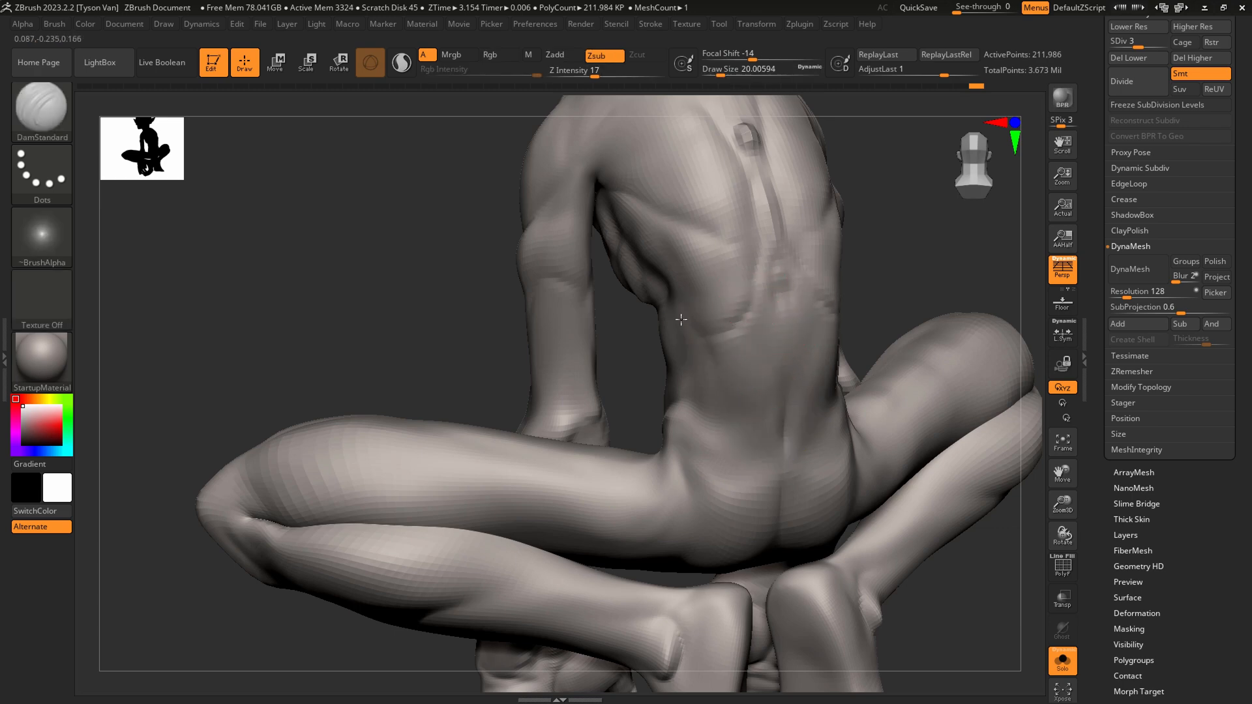
Carve the lower ribcage edge and the grooves beside the lower spine with DamStandard at about 20, and soften them with Smooth.
{"action": "left_click_drag", "start_coordinate": [676, 310], "coordinate": [733, 323]}
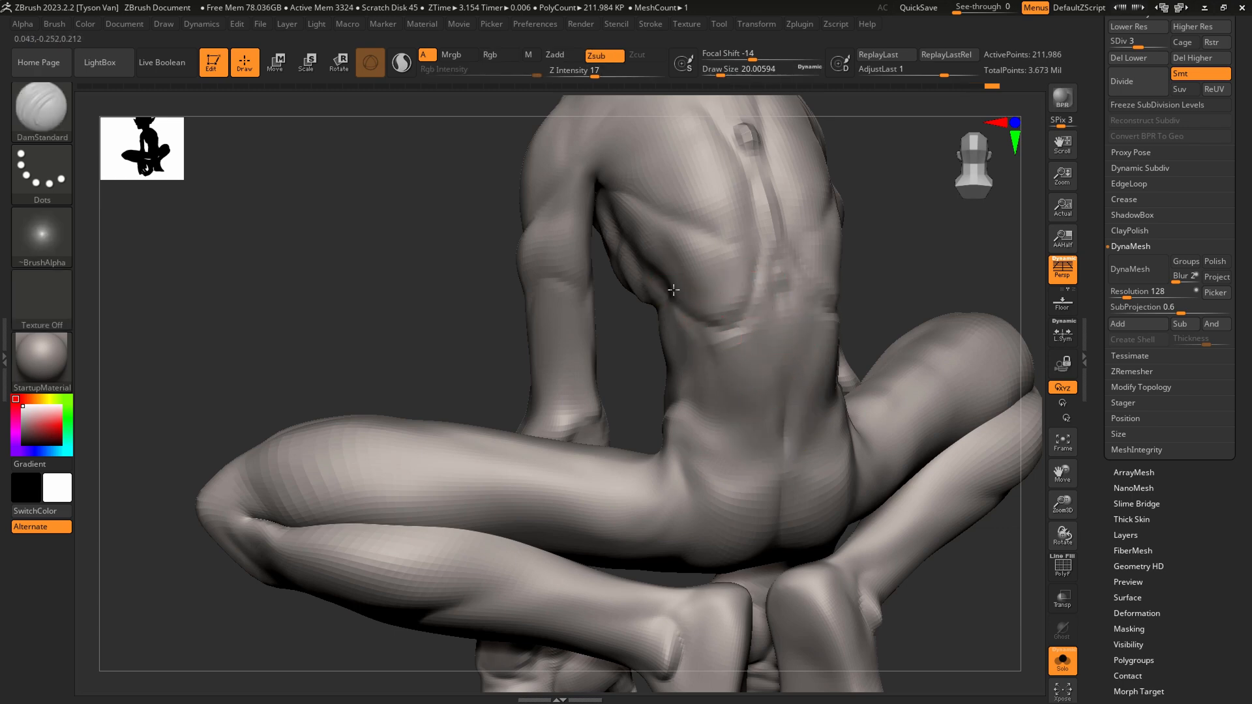
{"action": "left_click_drag", "start_coordinate": [776, 277], "coordinate": [775, 310]}
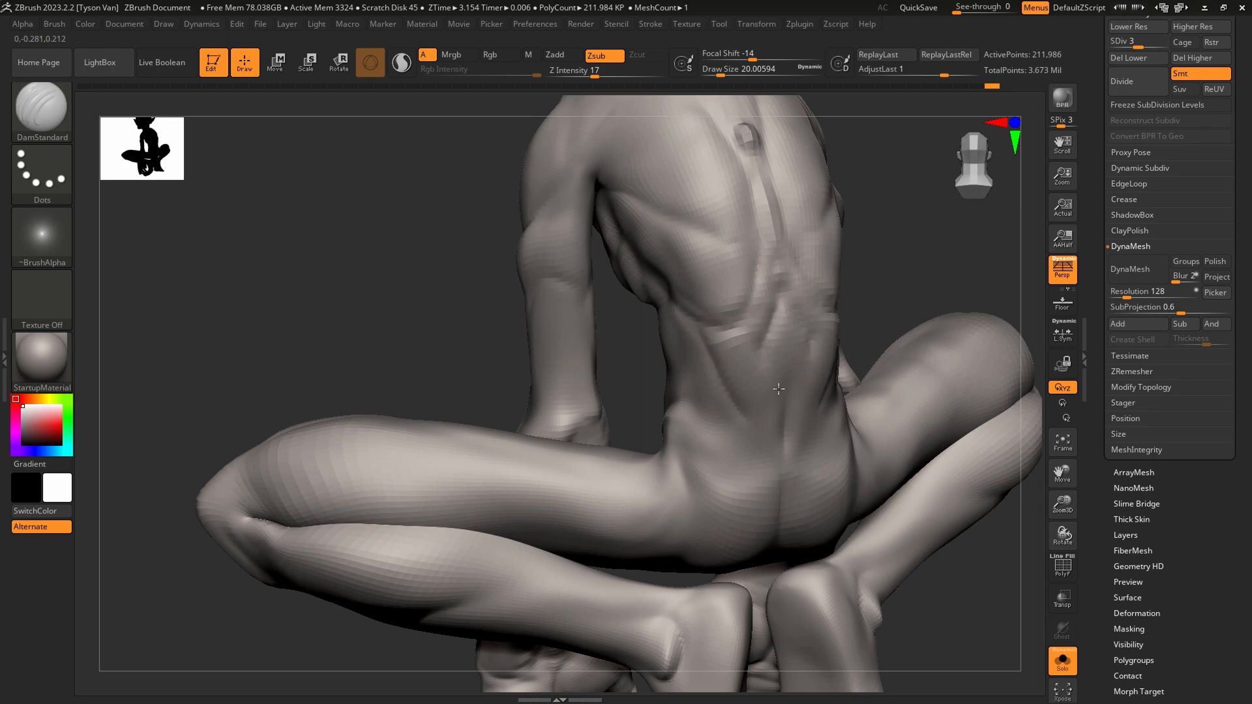
{"action": "left_click_drag", "start_coordinate": [791, 429], "coordinate": [782, 381], "text": "shift"}
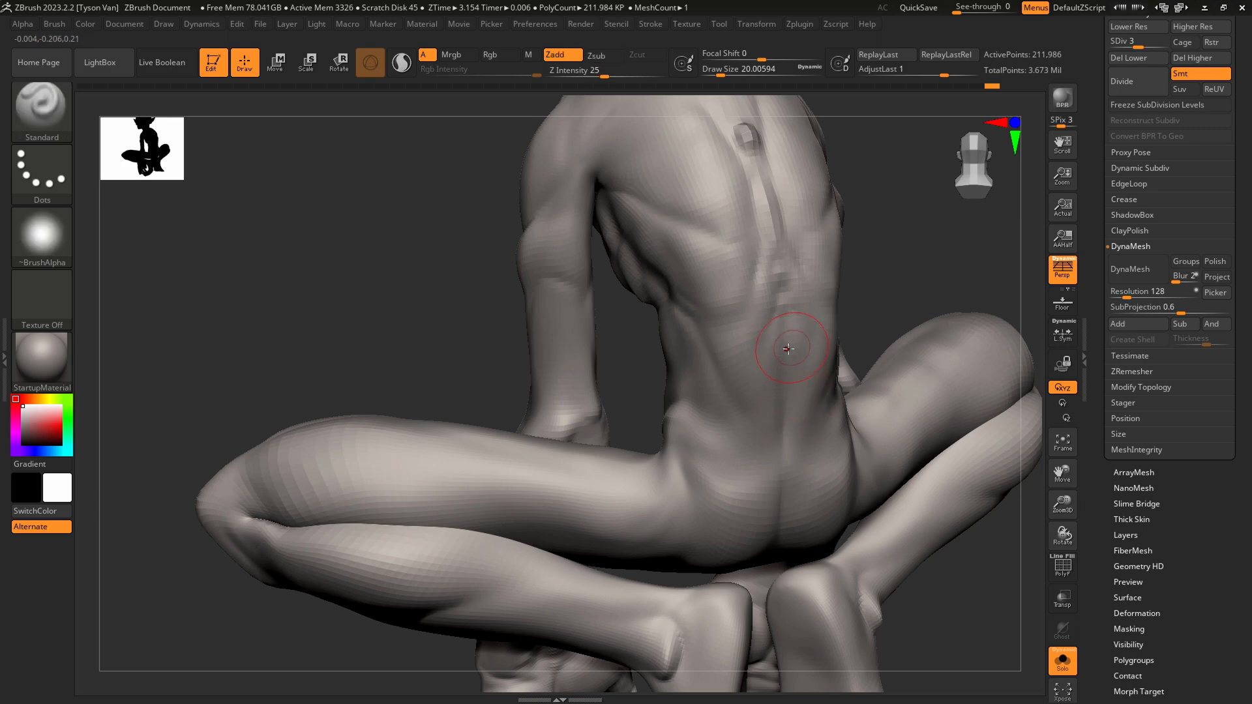
Raise a row of small vertebra bumps down the lower spine with the Standard brush at a draw size of about 5.
{"action": "key", "text": "s"}
{"action": "left_click_drag", "start_coordinate": [802, 349], "coordinate": [786, 345]}
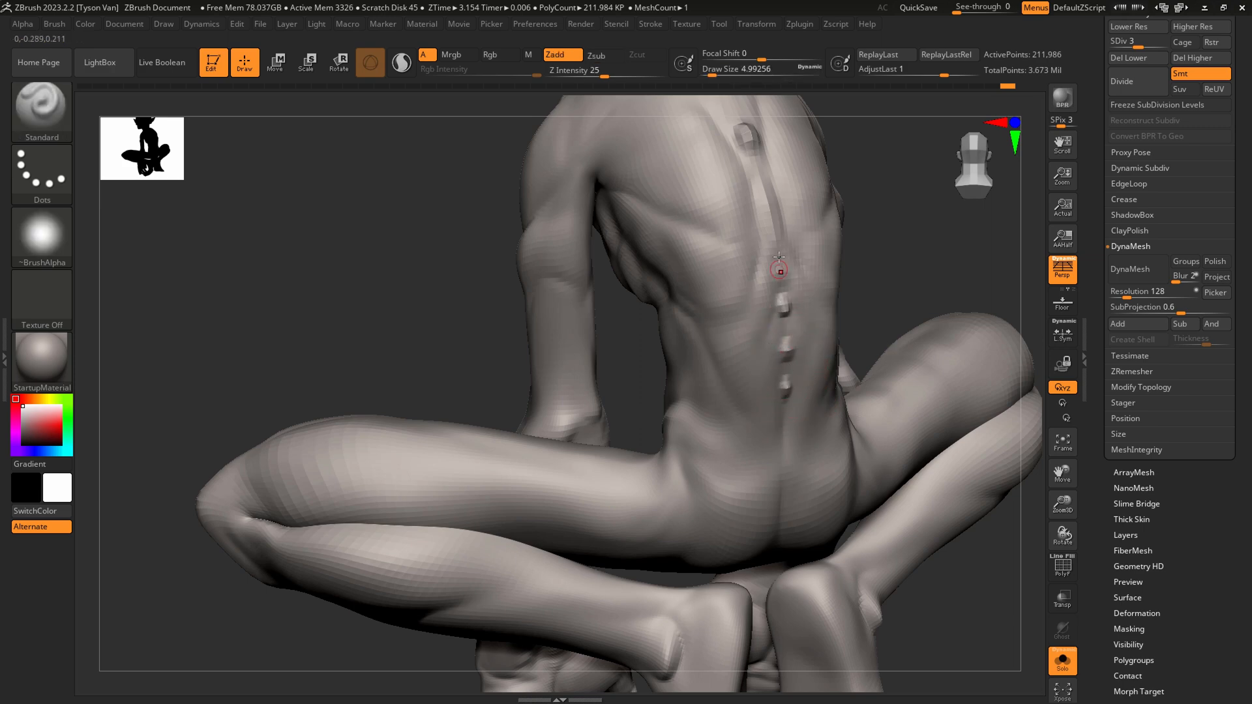
{"action": "right_click_drag", "start_coordinate": [779, 255], "coordinate": [759, 359]}
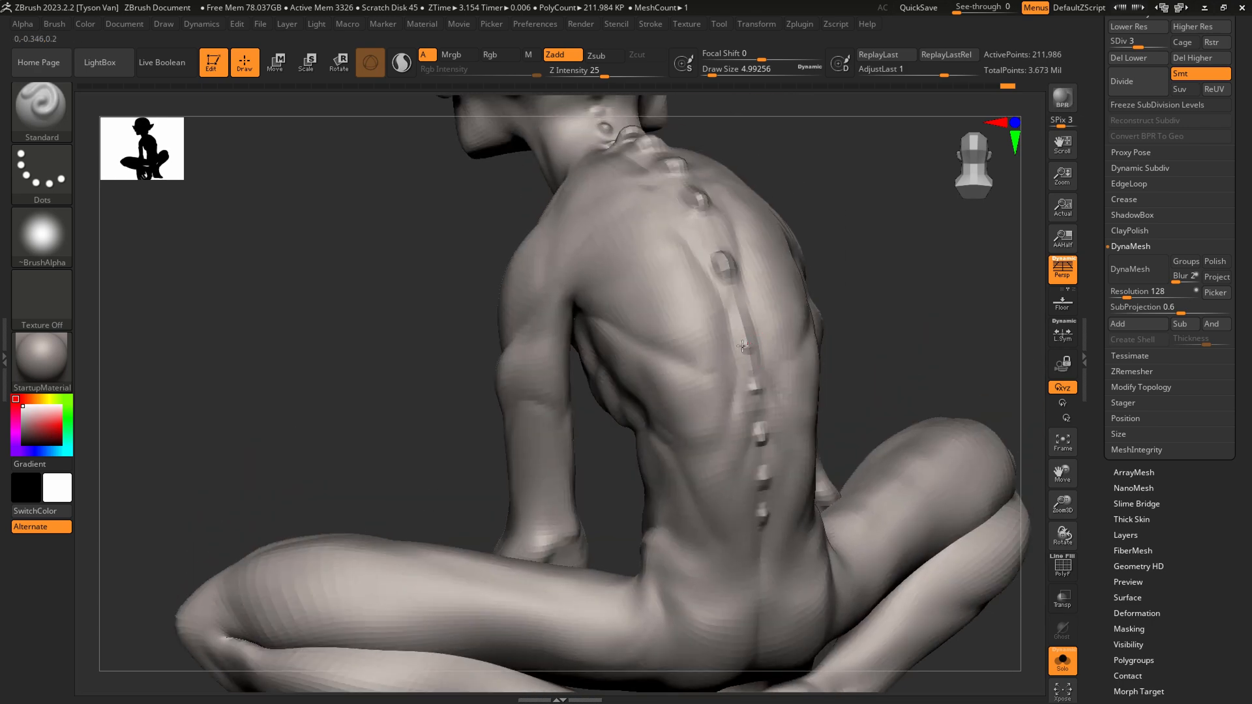
Raise the body to subdivision level 4 and build up the vertebrae with the Standard brush at a draw size of about 8.
{"action": "key", "text": "ctrl+d"}
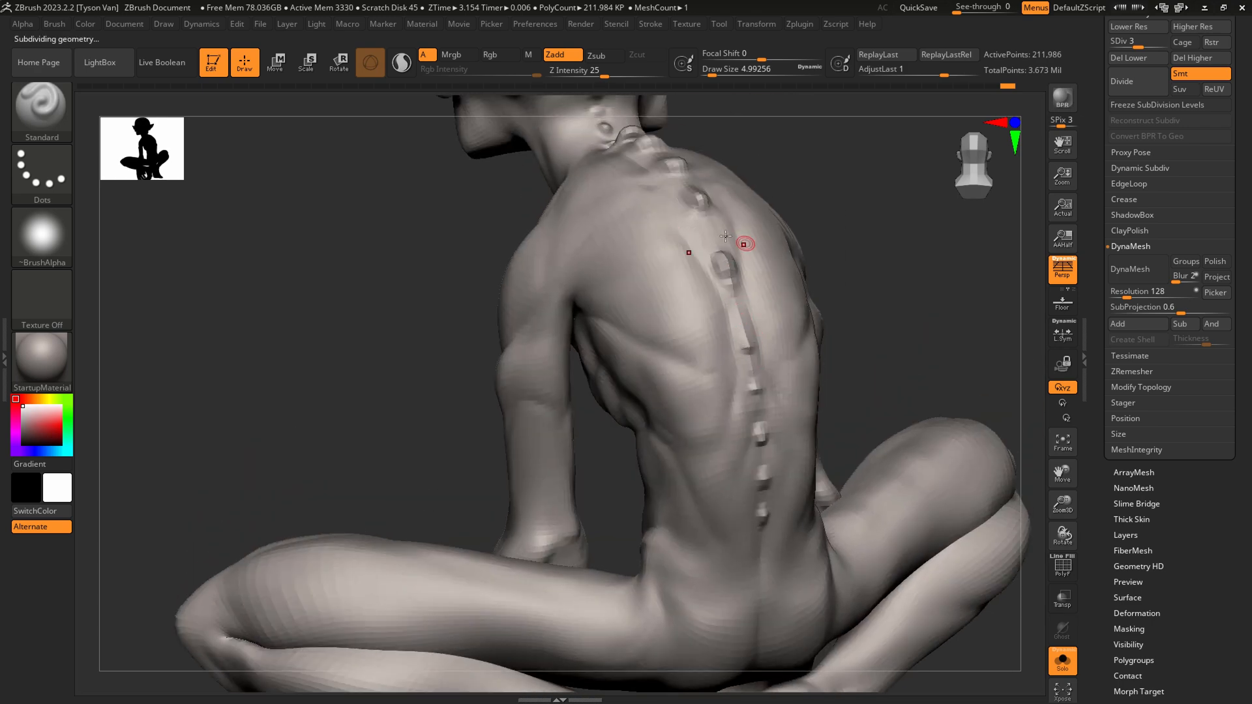
{"action": "key", "text": "s"}
{"action": "left_click_drag", "start_coordinate": [741, 282], "coordinate": [746, 337]}
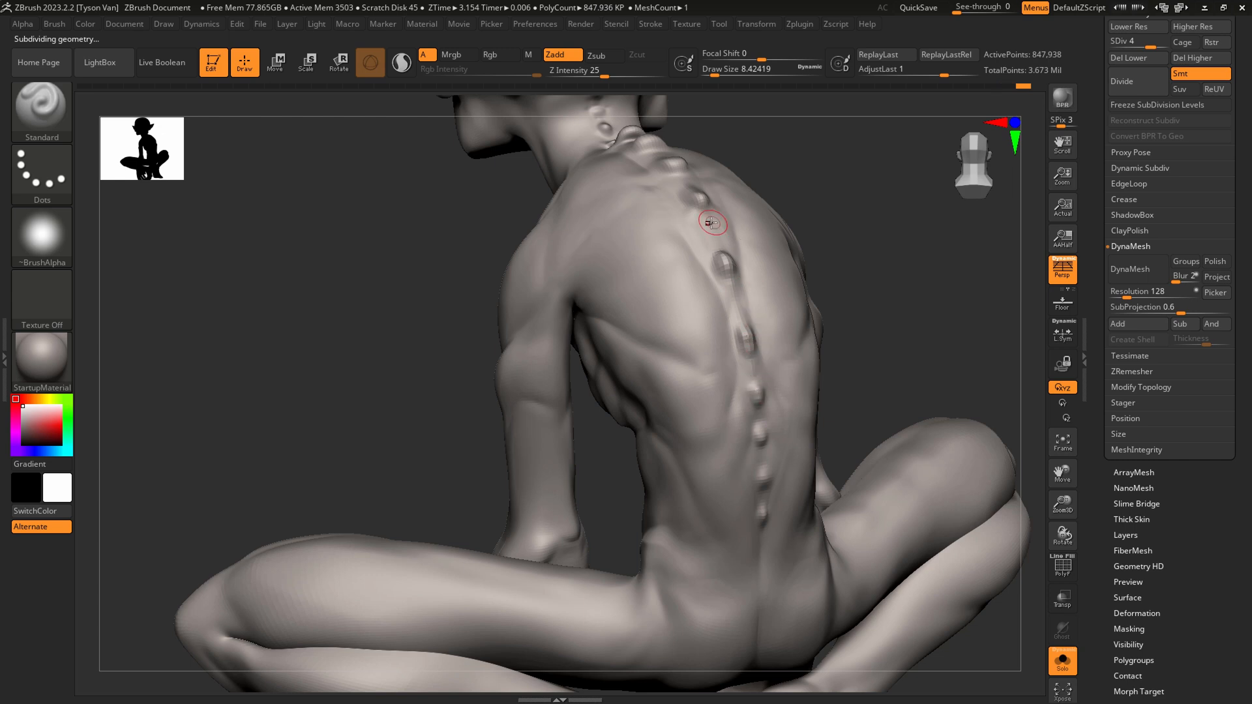
Build up the lower back beside the spine with the Standard brush at a draw size of about 33.
{"action": "right_click_drag", "start_coordinate": [693, 242], "coordinate": [709, 329]}
{"action": "mouse_move", "coordinate": [745, 401]}
{"action": "right_mouse_down"}
{"action": "mouse_move", "coordinate": [730, 365]}
{"action": "mouse_move", "coordinate": [717, 474]}
{"action": "mouse_move", "coordinate": [745, 519]}
{"action": "right_mouse_up"}
{"action": "key", "text": "s"}
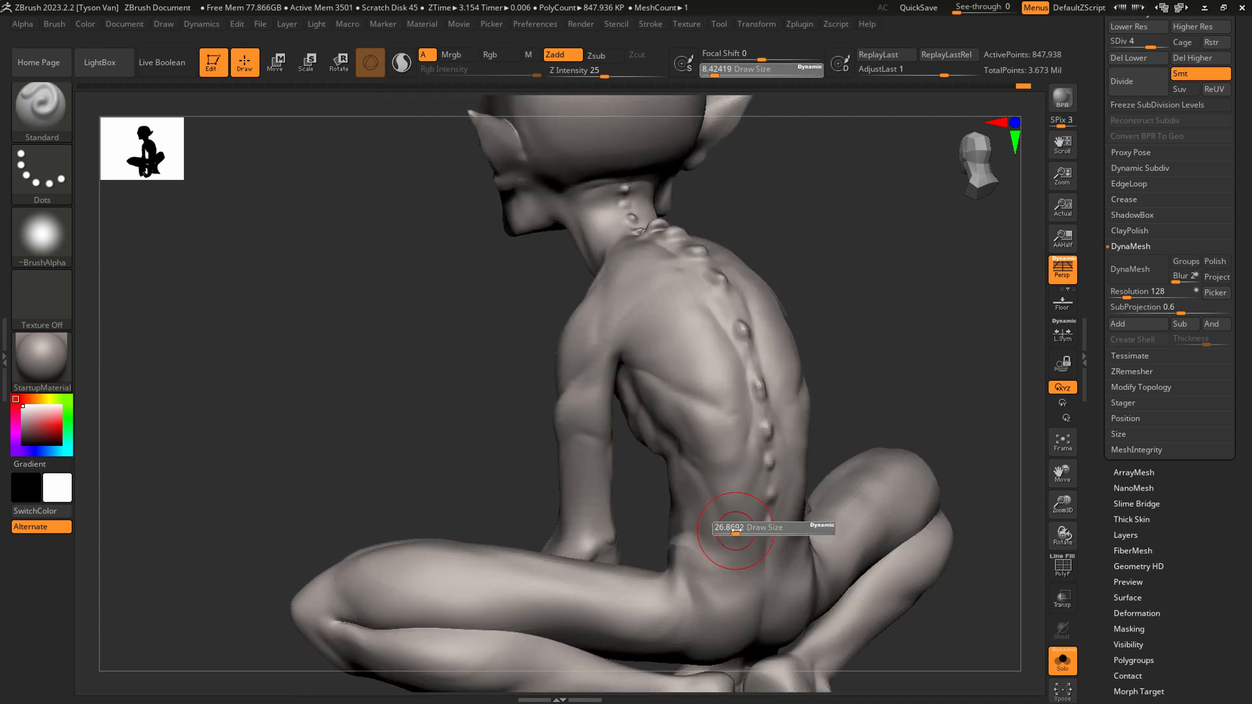
{"action": "left_click_drag", "start_coordinate": [740, 516], "coordinate": [756, 516]}
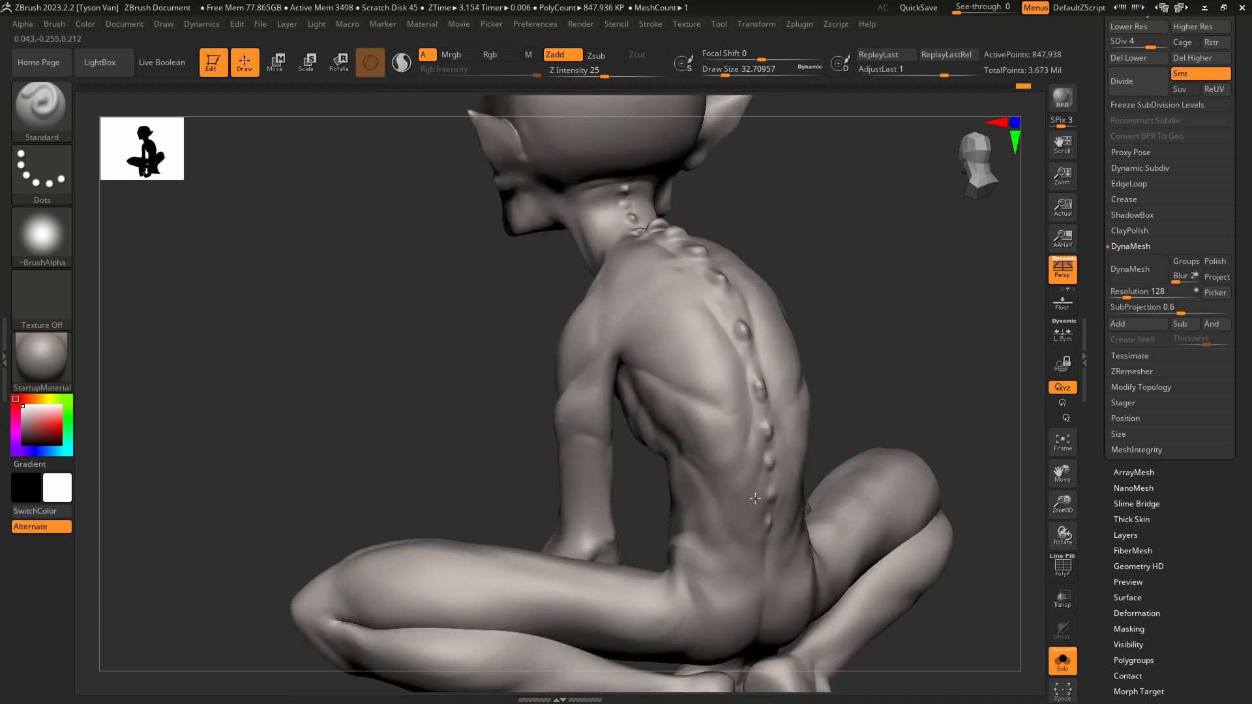
Reshape the side of the ribcage and back with SnakeHook at a draw size of about 68.
{"action": "mouse_move", "coordinate": [755, 498]}
{"action": "right_mouse_down"}
{"action": "mouse_move", "coordinate": [785, 488]}
{"action": "mouse_move", "coordinate": [710, 475]}
{"action": "right_mouse_up"}
{"action": "right_click_drag", "start_coordinate": [710, 475], "coordinate": [732, 489], "text": "ctrl"}
{"action": "key", "text": "b"}
{"action": "key", "text": "s"}
{"action": "key", "text": "h"}
{"action": "key", "text": "s"}
{"action": "left_click_drag", "start_coordinate": [731, 489], "coordinate": [740, 488]}
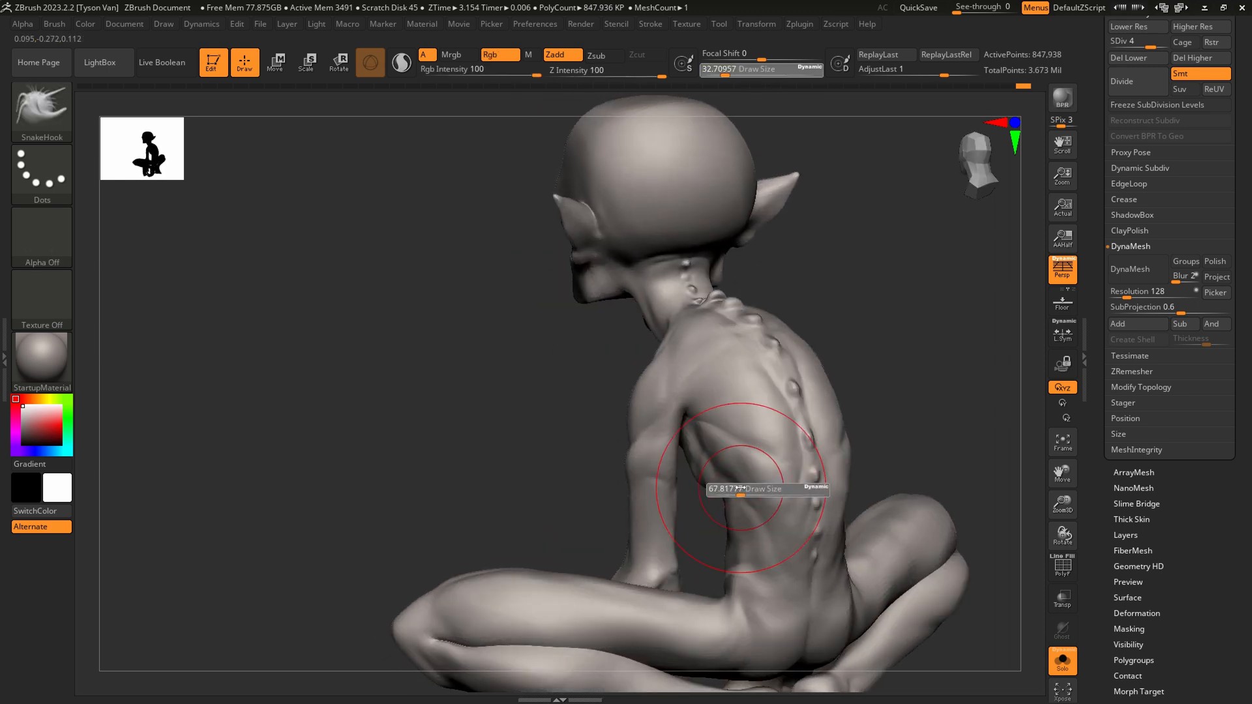
{"action": "right_click_drag", "start_coordinate": [713, 446], "coordinate": [724, 425]}
Refine the form behind the armpit with SnakeHook, reducing the draw size to about 27.
{"action": "key", "text": "s"}
{"action": "left_click_drag", "start_coordinate": [700, 425], "coordinate": [688, 431]}
{"action": "right_click_drag", "start_coordinate": [689, 428], "coordinate": [682, 433]}
{"action": "key", "text": "s"}
{"action": "left_click_drag", "start_coordinate": [688, 417], "coordinate": [688, 428]}
{"action": "key", "text": "s"}
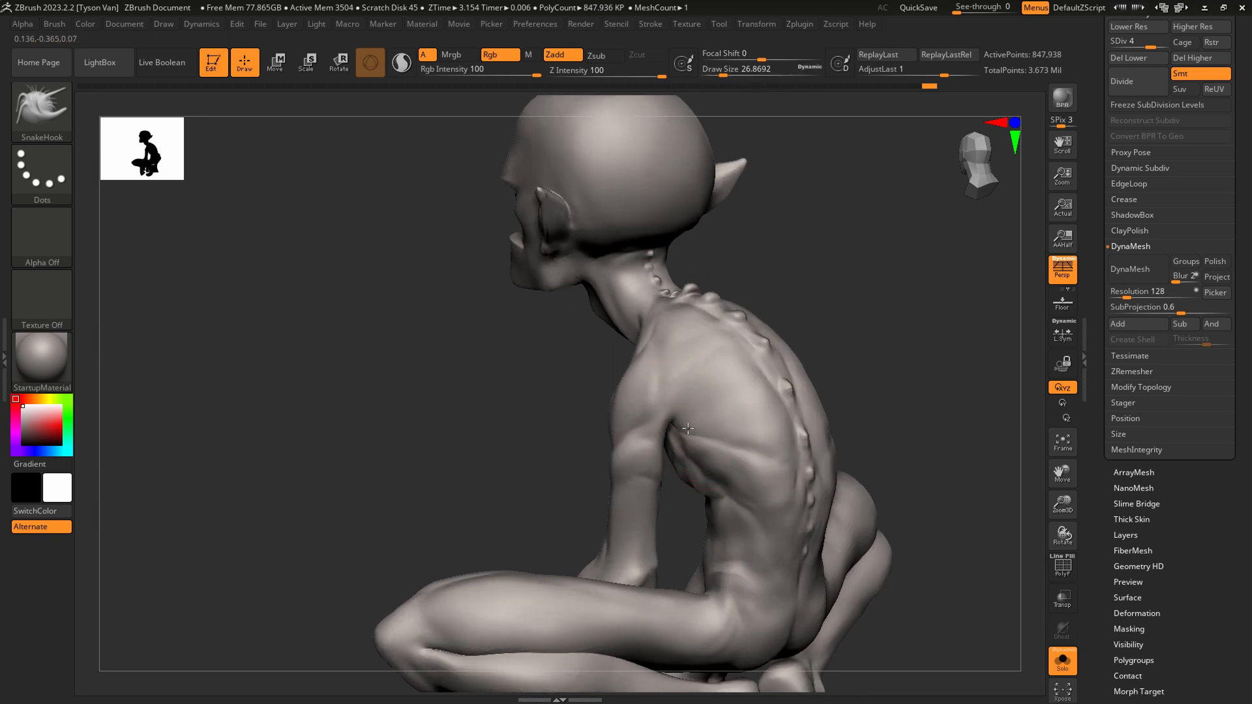
Smooth the side of the back and build up the ribs with the Standard brush at a draw size of about 27.
{"action": "right_click_drag", "start_coordinate": [687, 426], "coordinate": [705, 421]}
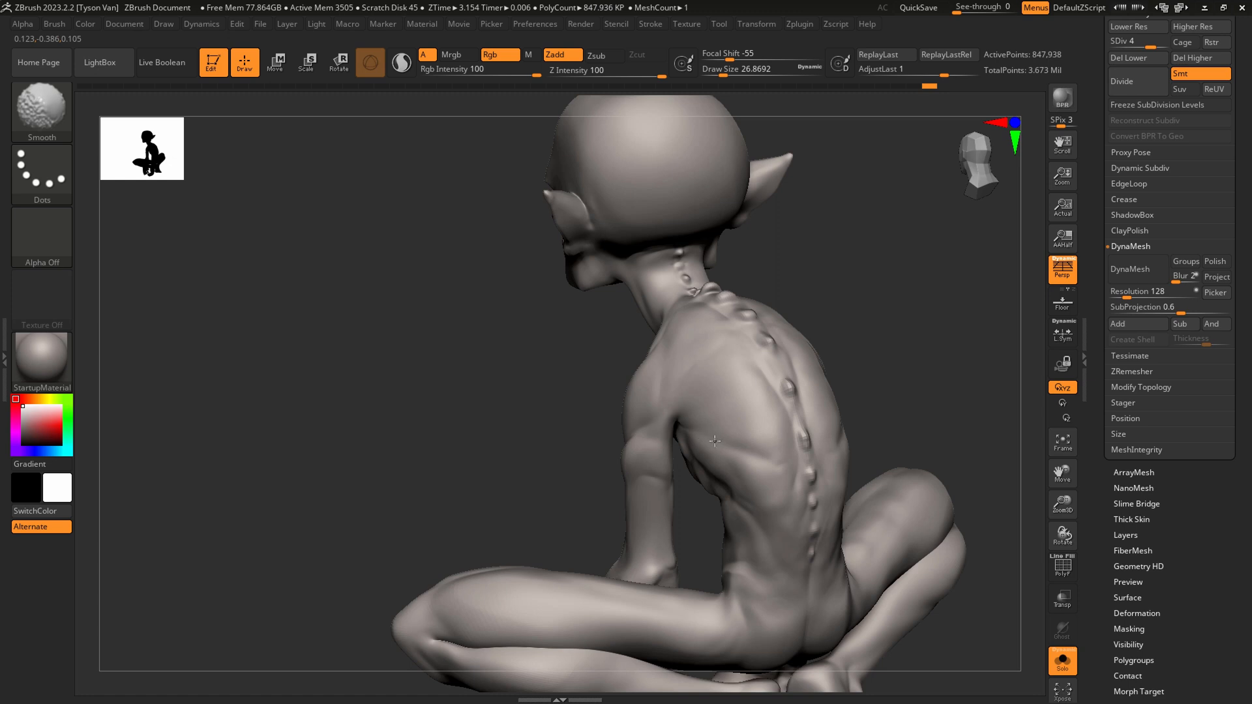
{"action": "mouse_move", "coordinate": [760, 473]}
{"action": "right_mouse_down"}
{"action": "mouse_move", "coordinate": [749, 441]}
{"action": "mouse_move", "coordinate": [674, 438]}
{"action": "right_mouse_up"}
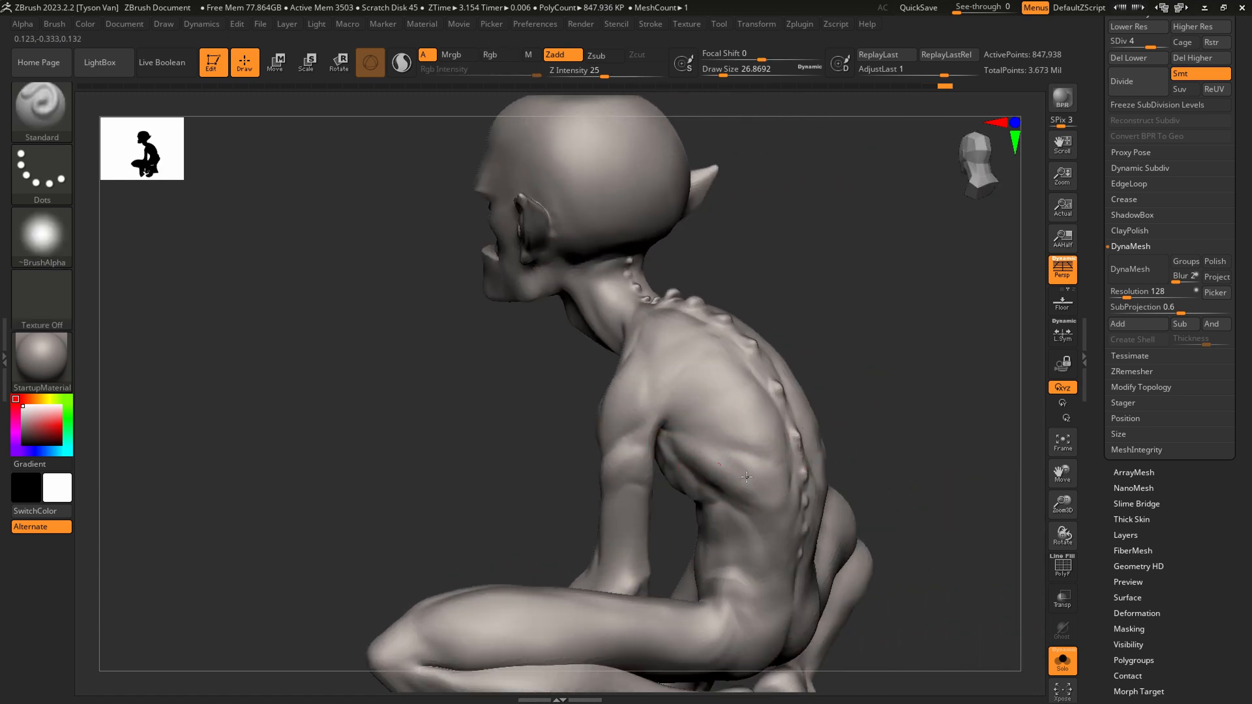
{"action": "key", "text": "shift"}
Adjust the curve of the back in side view with SnakeHook at a draw size of about 65.
{"action": "mouse_move", "coordinate": [742, 487]}
{"action": "right_mouse_down"}
{"action": "mouse_move", "coordinate": [796, 475]}
{"action": "mouse_move", "coordinate": [741, 419]}
{"action": "right_mouse_up"}
{"action": "key", "text": "s"}
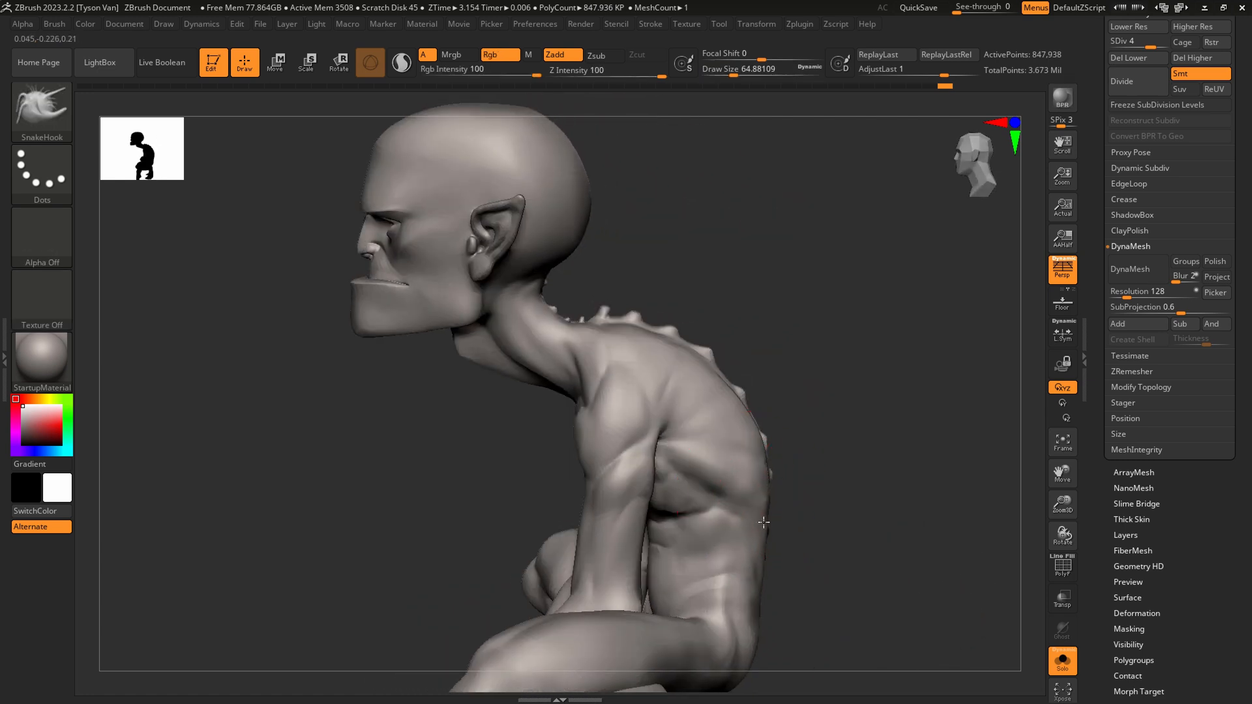
{"action": "mouse_move", "coordinate": [756, 513]}
{"action": "right_mouse_down"}
{"action": "mouse_move", "coordinate": [734, 500]}
{"action": "mouse_move", "coordinate": [730, 463]}
{"action": "right_mouse_up"}
Carve the crease from the armpit across the side of the ribcage with DamStandard at a draw size of about 65.
{"action": "key", "text": "b"}
{"action": "key", "text": "d"}
{"action": "key", "text": "s"}
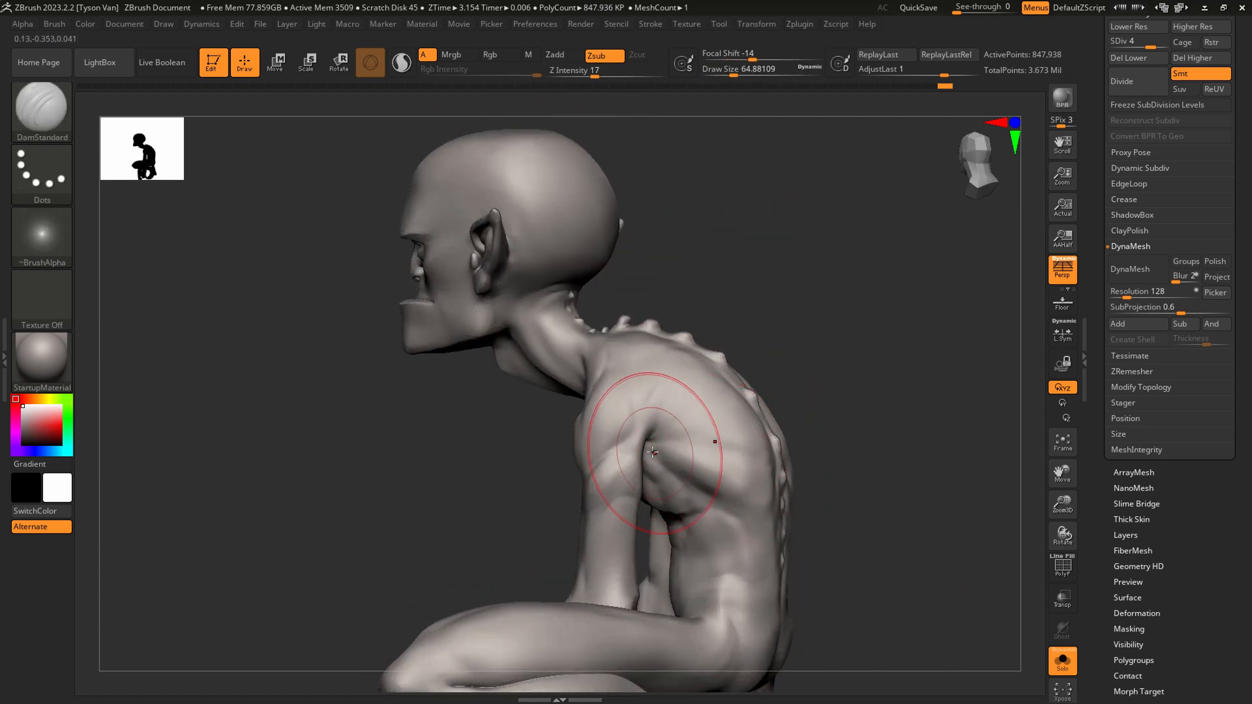
{"action": "right_click_drag", "start_coordinate": [656, 454], "coordinate": [654, 479], "text": "ctrl"}
{"action": "left_click_drag", "start_coordinate": [648, 446], "coordinate": [779, 519]}
Reshape the shoulder blade and the area behind the armpit with SnakeHook, reducing the draw size to about 39.
{"action": "right_click_drag", "start_coordinate": [787, 524], "coordinate": [732, 495]}
{"action": "key", "text": "b"}
{"action": "key", "text": "s"}
{"action": "key", "text": "h"}
{"action": "key", "text": "s"}
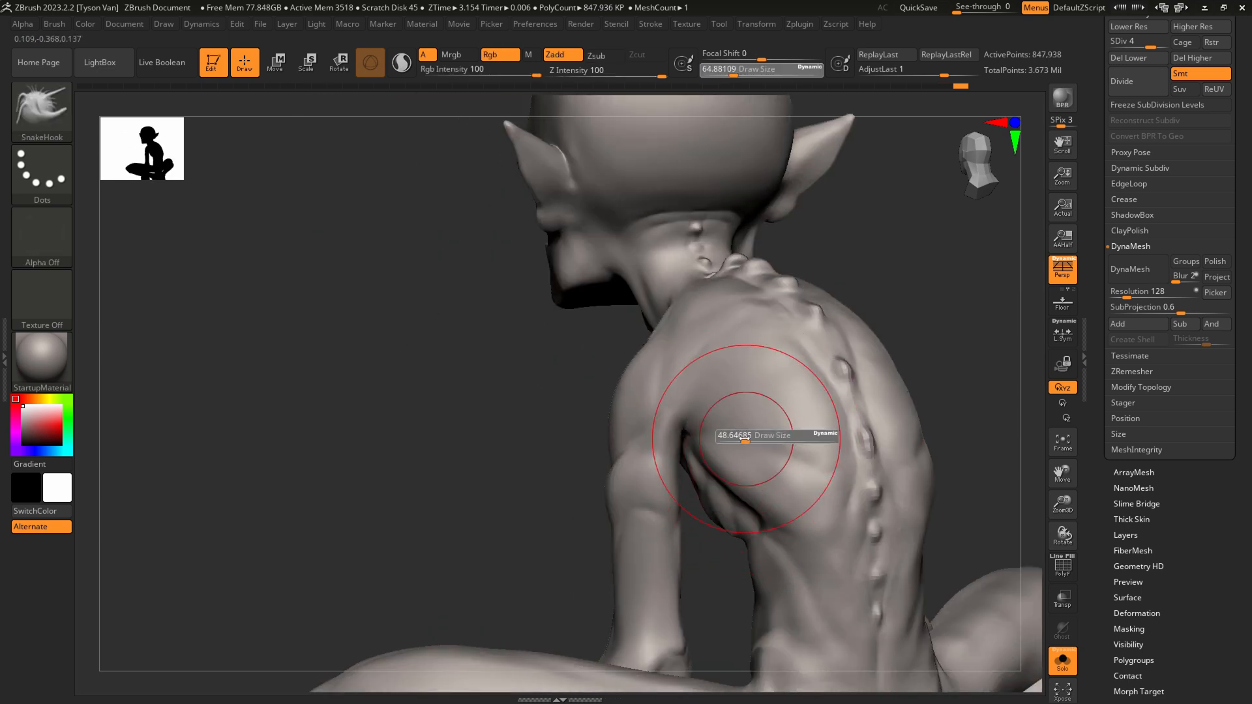
{"action": "left_click_drag", "start_coordinate": [753, 437], "coordinate": [747, 437]}
{"action": "mouse_move", "coordinate": [684, 404]}
{"action": "right_mouse_down"}
{"action": "mouse_move", "coordinate": [744, 454]}
{"action": "mouse_move", "coordinate": [721, 397]}
{"action": "right_mouse_up"}
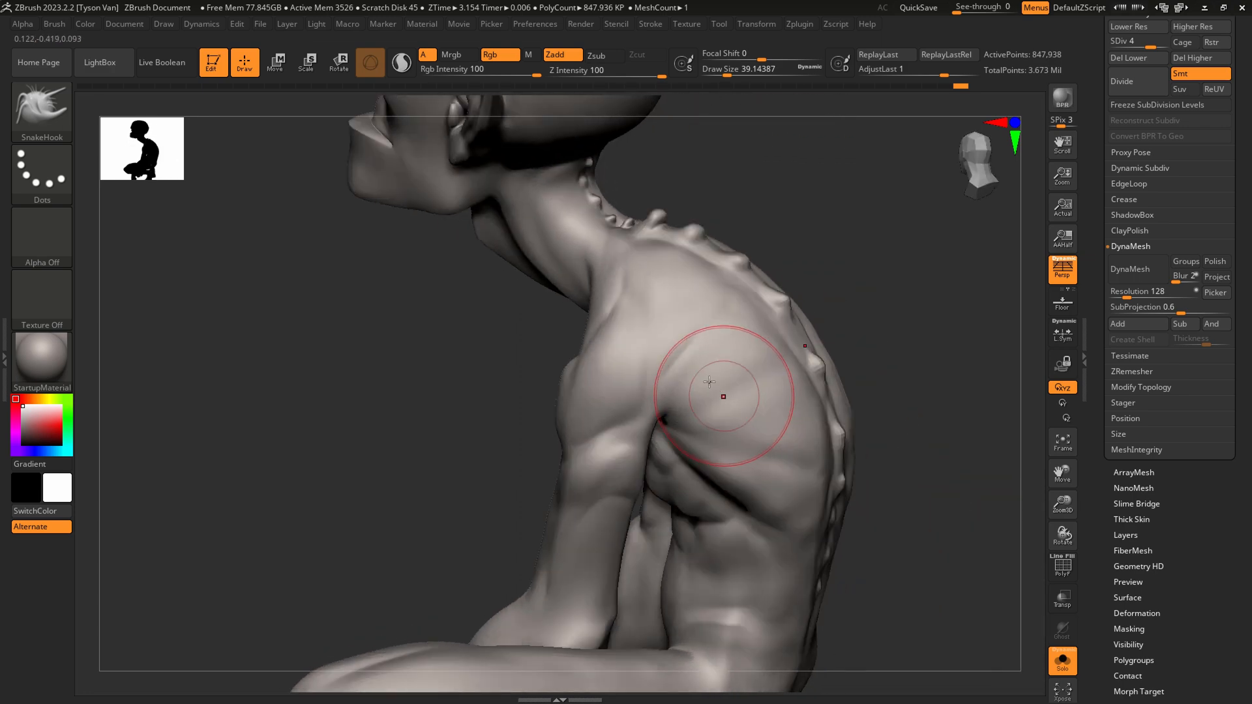
Carve the muscle grooves of the rear shoulder above the armpit with DamStandard at a draw size of about 39.
{"action": "key", "text": "b"}
{"action": "key", "text": "d"}
{"action": "key", "text": "s"}
{"action": "left_click_drag", "start_coordinate": [670, 391], "coordinate": [687, 337]}
{"action": "right_click_drag", "start_coordinate": [687, 336], "coordinate": [690, 355]}
{"action": "key", "text": "ctrl+z"}
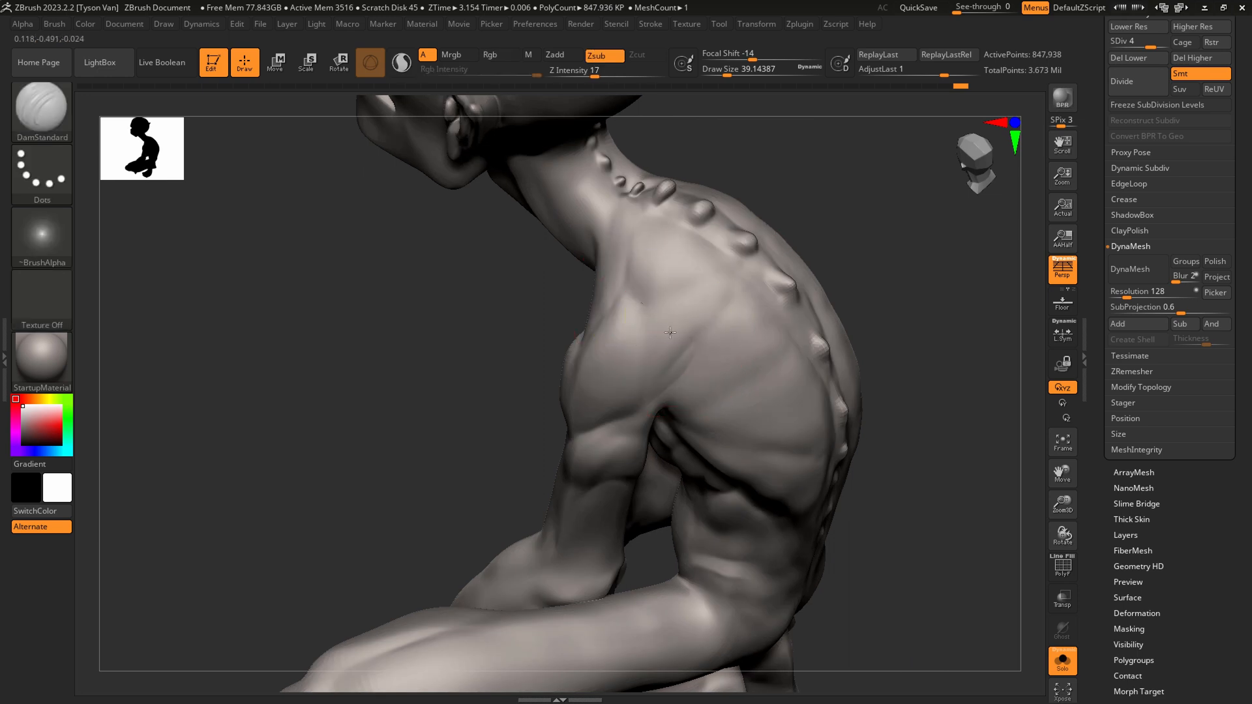
{"action": "left_click_drag", "start_coordinate": [670, 338], "coordinate": [666, 389]}
{"action": "mouse_move", "coordinate": [668, 340]}
{"action": "left_mouse_down"}
{"action": "mouse_move", "coordinate": [671, 314]}
{"action": "mouse_move", "coordinate": [698, 300]}
{"action": "left_mouse_up"}
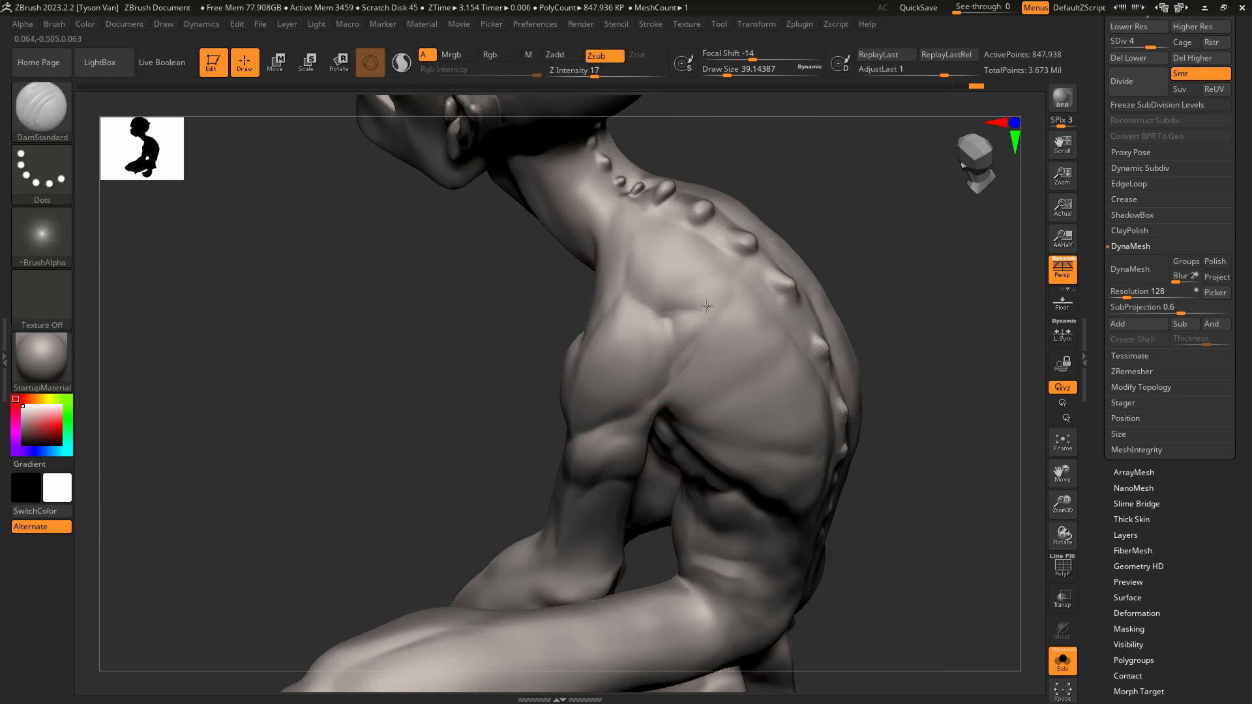
Carve the shoulder blade's edge and the upper back muscles beside the spine with DamStandard at a draw size of about 25.
{"action": "right_click_drag", "start_coordinate": [789, 330], "coordinate": [747, 326]}
{"action": "key", "text": "s"}
{"action": "mouse_move", "coordinate": [681, 210]}
{"action": "left_mouse_down"}
{"action": "mouse_move", "coordinate": [671, 199]}
{"action": "mouse_move", "coordinate": [704, 248]}
{"action": "mouse_move", "coordinate": [751, 271]}
{"action": "left_mouse_up"}
{"action": "mouse_move", "coordinate": [733, 359]}
{"action": "left_mouse_down"}
{"action": "mouse_move", "coordinate": [704, 320]}
{"action": "mouse_move", "coordinate": [790, 383]}
{"action": "mouse_move", "coordinate": [836, 378]}
{"action": "mouse_move", "coordinate": [776, 378]}
{"action": "mouse_move", "coordinate": [704, 310]}
{"action": "left_mouse_up"}
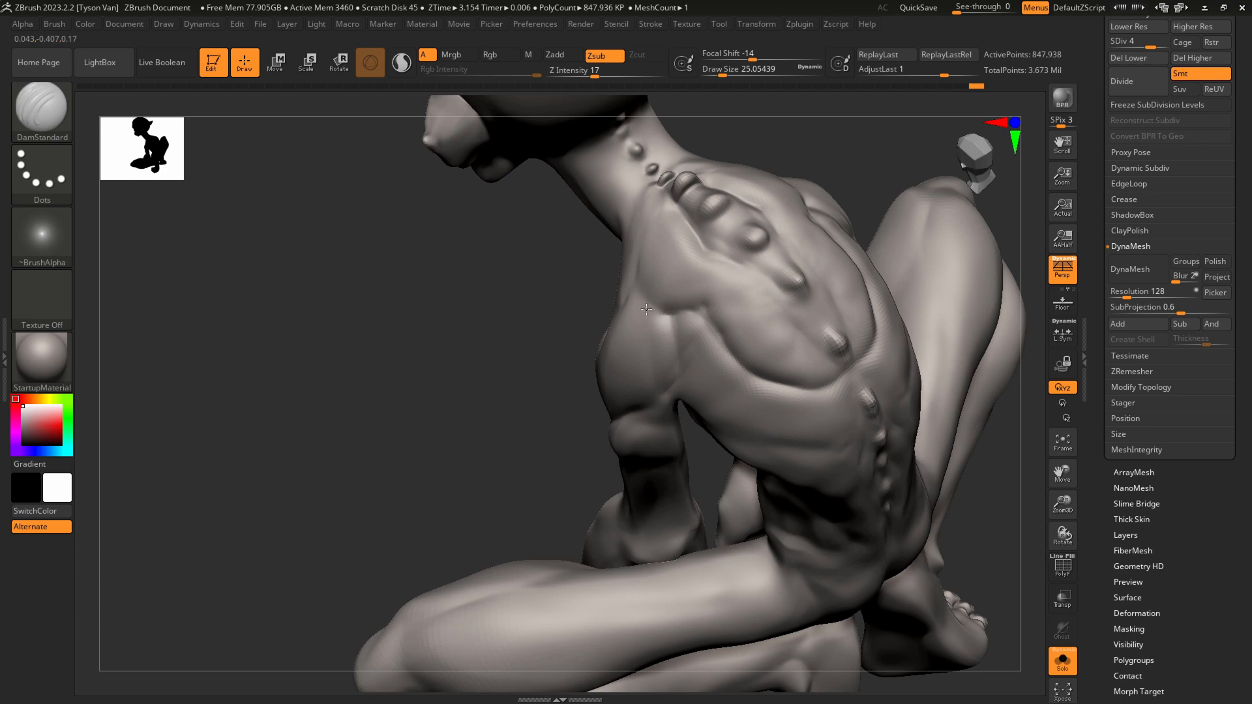
Smooth the carved grooves across the rear shoulder and shoulder blade.
{"action": "right_click_drag", "start_coordinate": [667, 309], "coordinate": [737, 297]}
{"action": "mouse_move", "coordinate": [670, 288]}
{"action": "left_mouse_down", "text": "shift"}
{"action": "mouse_move", "coordinate": [639, 297]}
{"action": "mouse_move", "coordinate": [700, 288]}
{"action": "left_mouse_up", "text": "shift"}
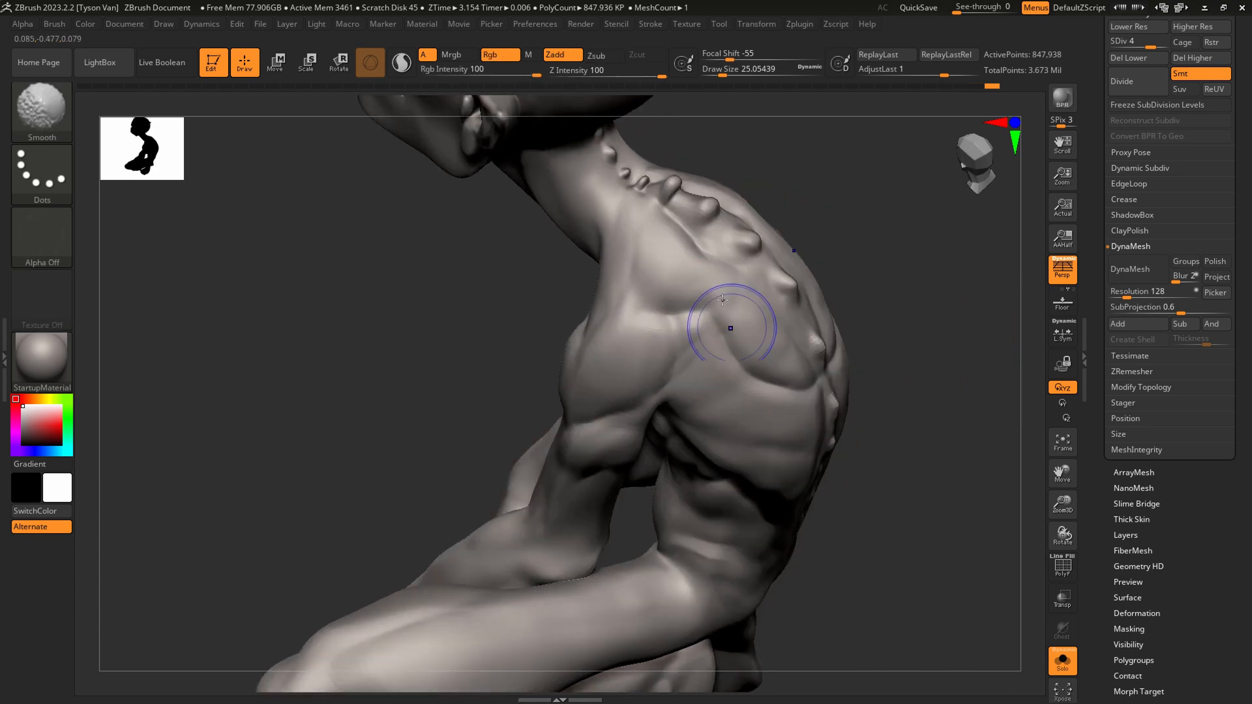
{"action": "left_click_drag", "start_coordinate": [732, 327], "coordinate": [780, 363], "text": "shift"}
Carve around the upper back vertebrae and define the muscles beside them with DamStandard at a draw size of about 25.
{"action": "right_click_drag", "start_coordinate": [780, 362], "coordinate": [760, 280]}
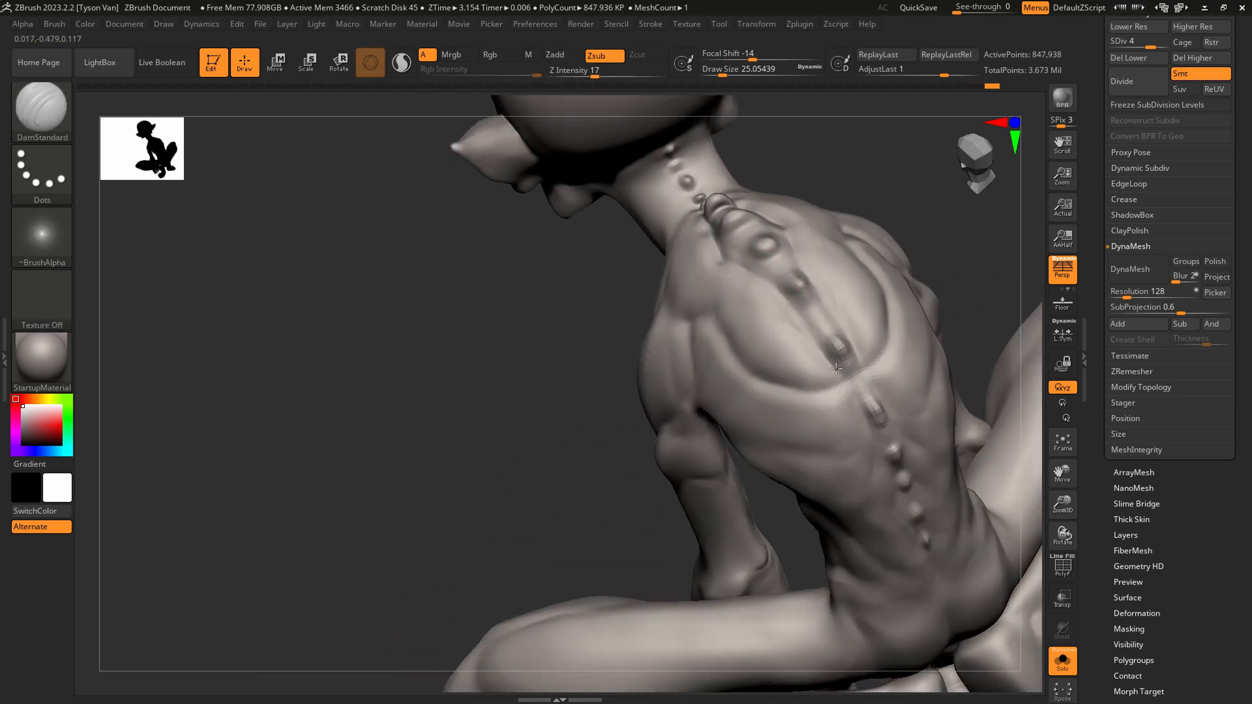
{"action": "left_click_drag", "start_coordinate": [826, 341], "coordinate": [824, 339]}
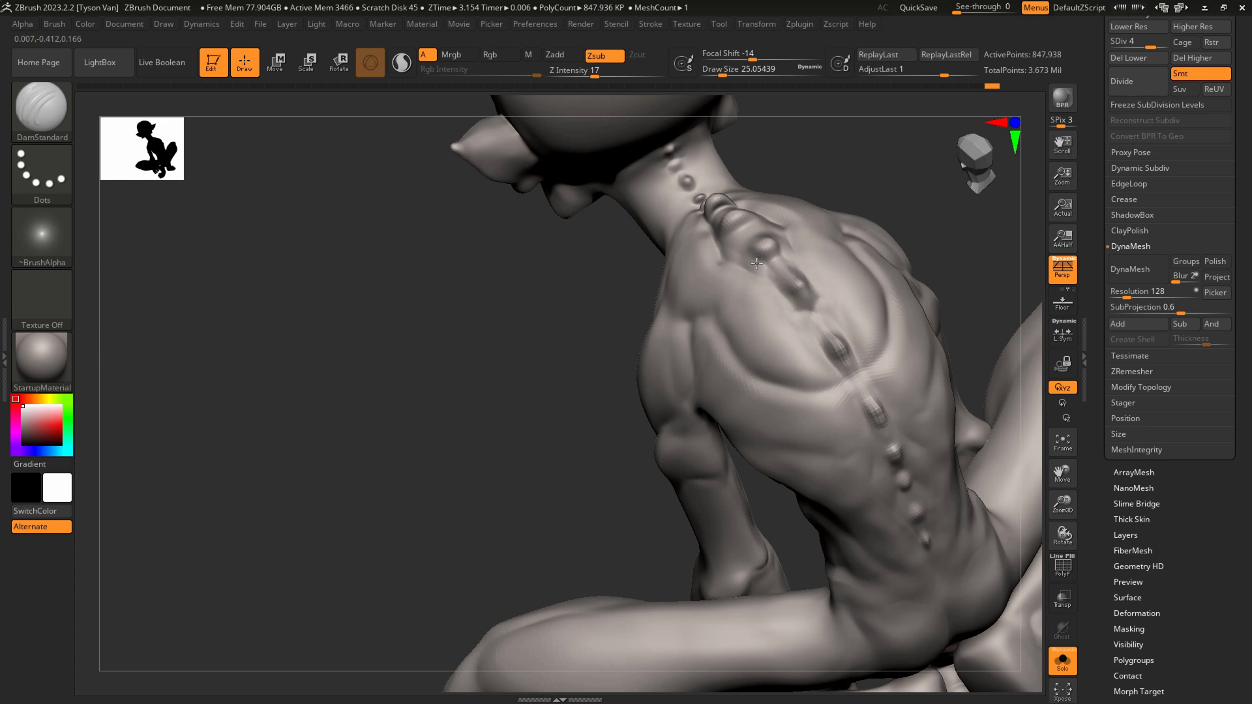
{"action": "right_click_drag", "start_coordinate": [730, 241], "coordinate": [709, 219]}
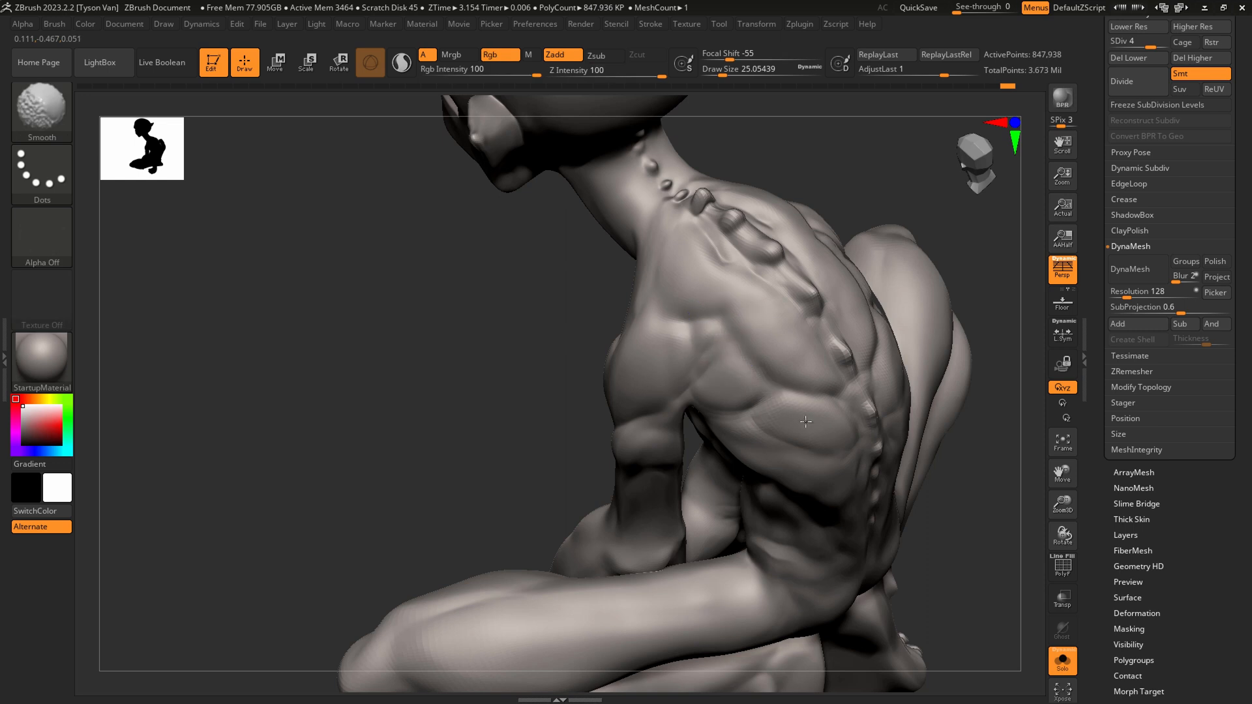
Check the back's forms at subdivision level 2, and bring the body up to level 5.
{"action": "mouse_move", "coordinate": [791, 402]}
{"action": "right_mouse_down"}
{"action": "mouse_move", "coordinate": [797, 337]}
{"action": "mouse_move", "coordinate": [748, 313]}
{"action": "right_mouse_up"}
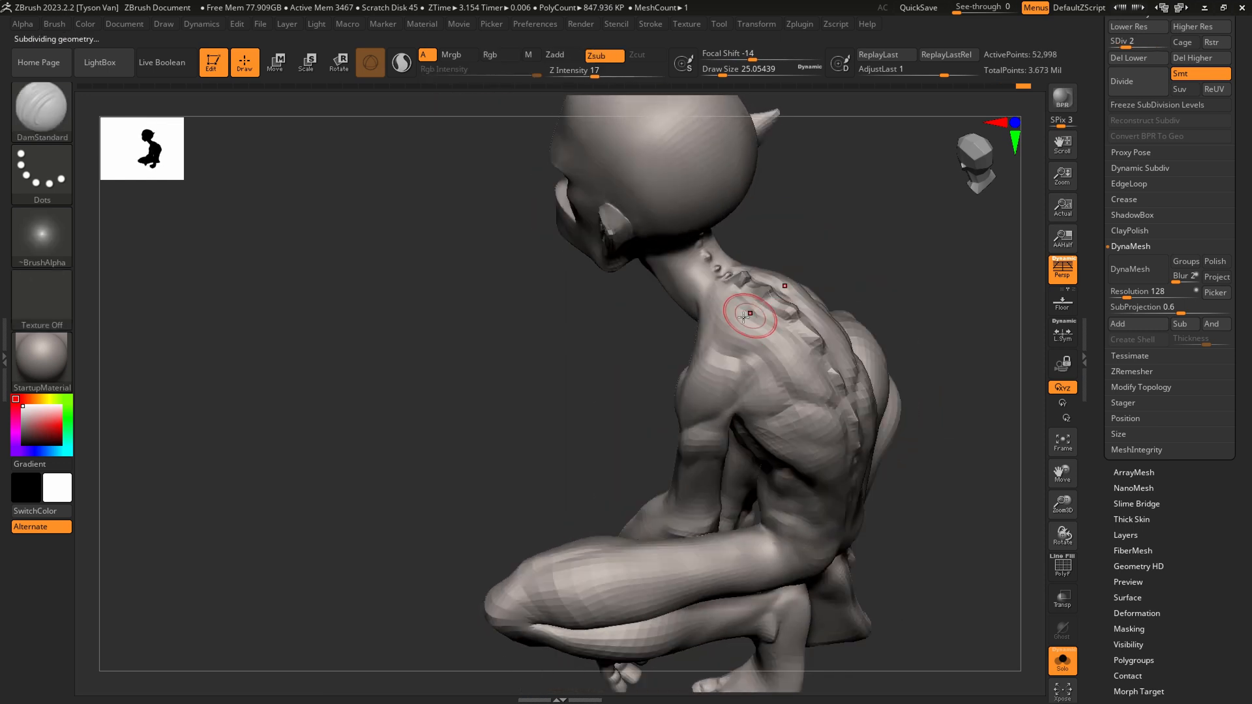
{"action": "right_click_drag", "start_coordinate": [816, 394], "coordinate": [832, 390]}
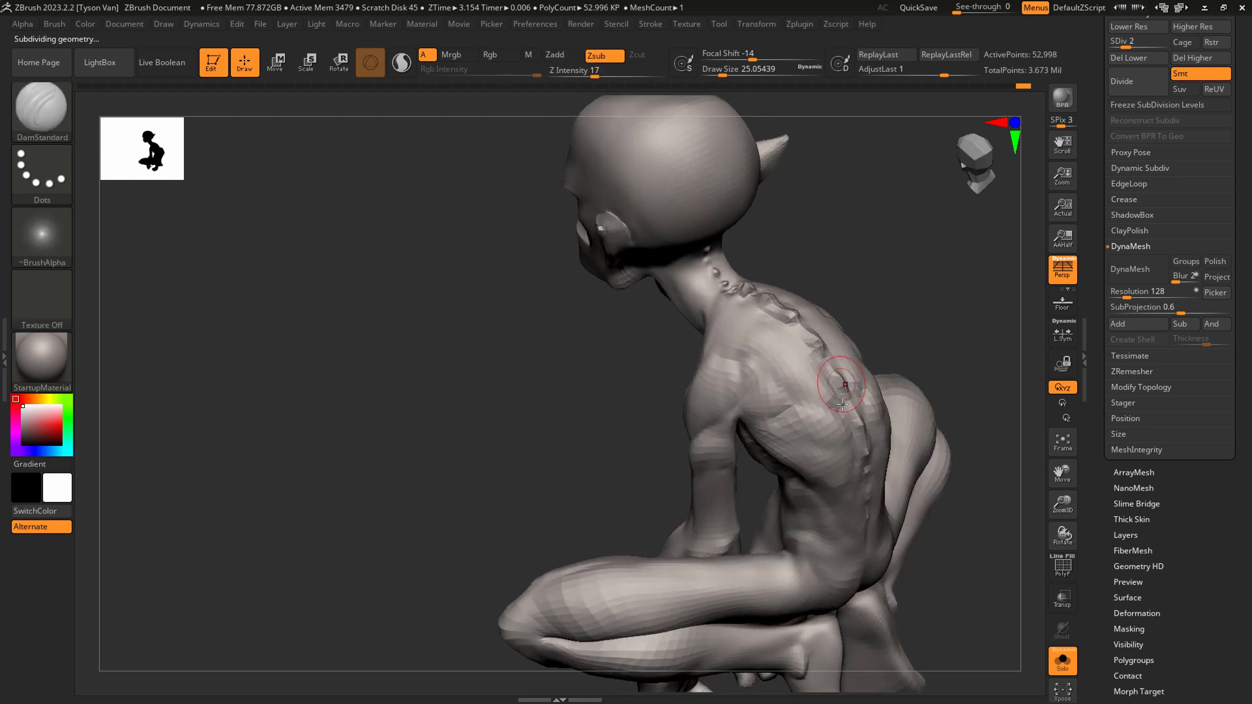
{"action": "key", "text": "d"}
{"action": "key", "text": "d"}
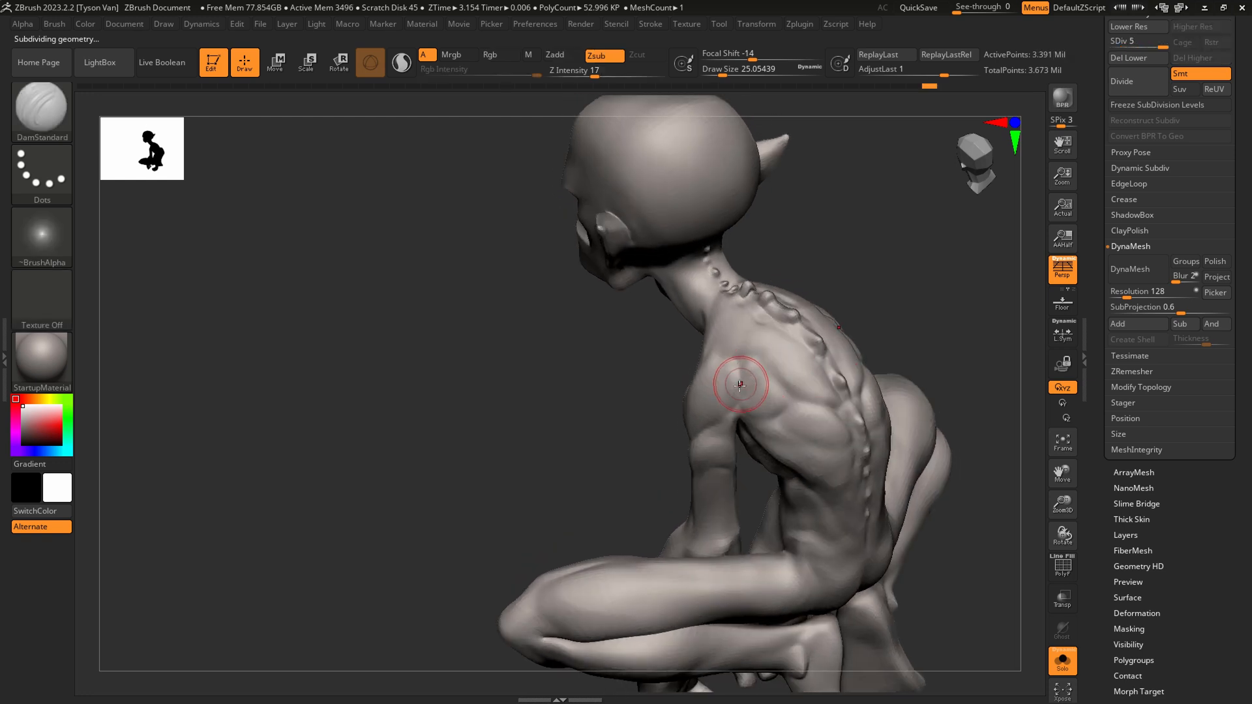
Smooth and redefine the rear shoulder creases at the highest subdivision level with DamStandard.
{"action": "right_click_drag", "start_coordinate": [743, 384], "coordinate": [751, 370]}
{"action": "key", "text": "shift"}
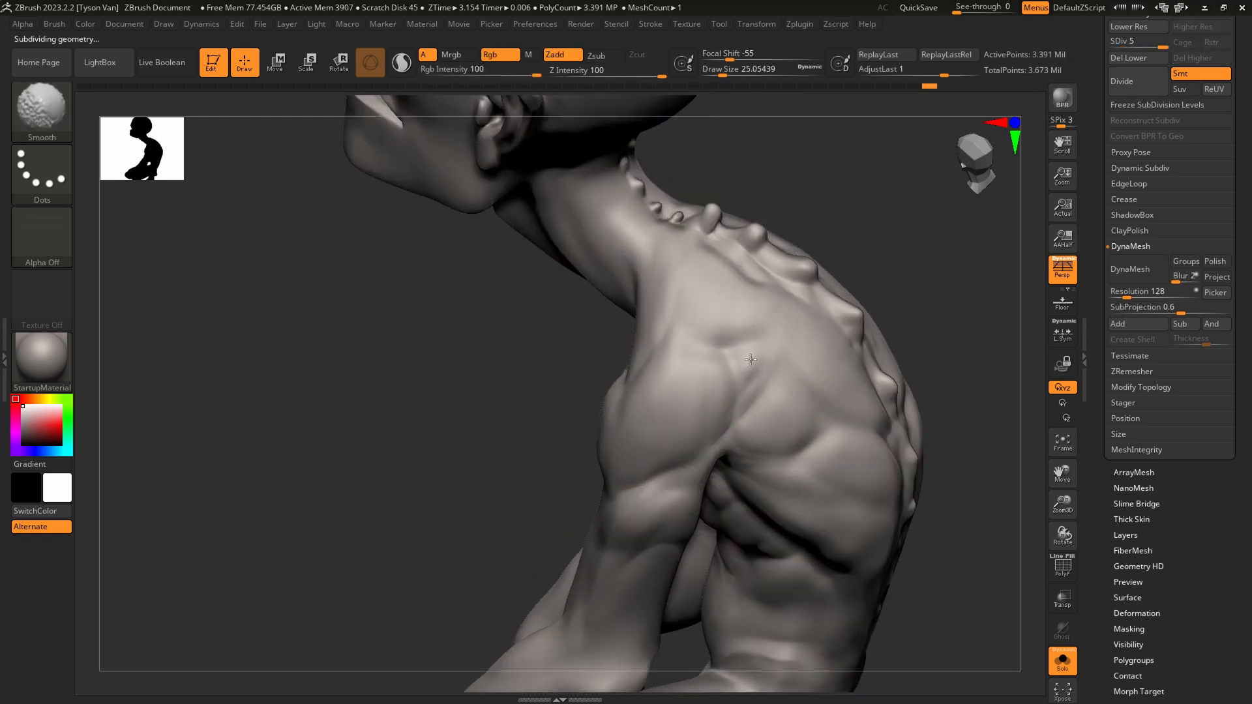
{"action": "right_click_drag", "start_coordinate": [596, 339], "coordinate": [573, 341]}
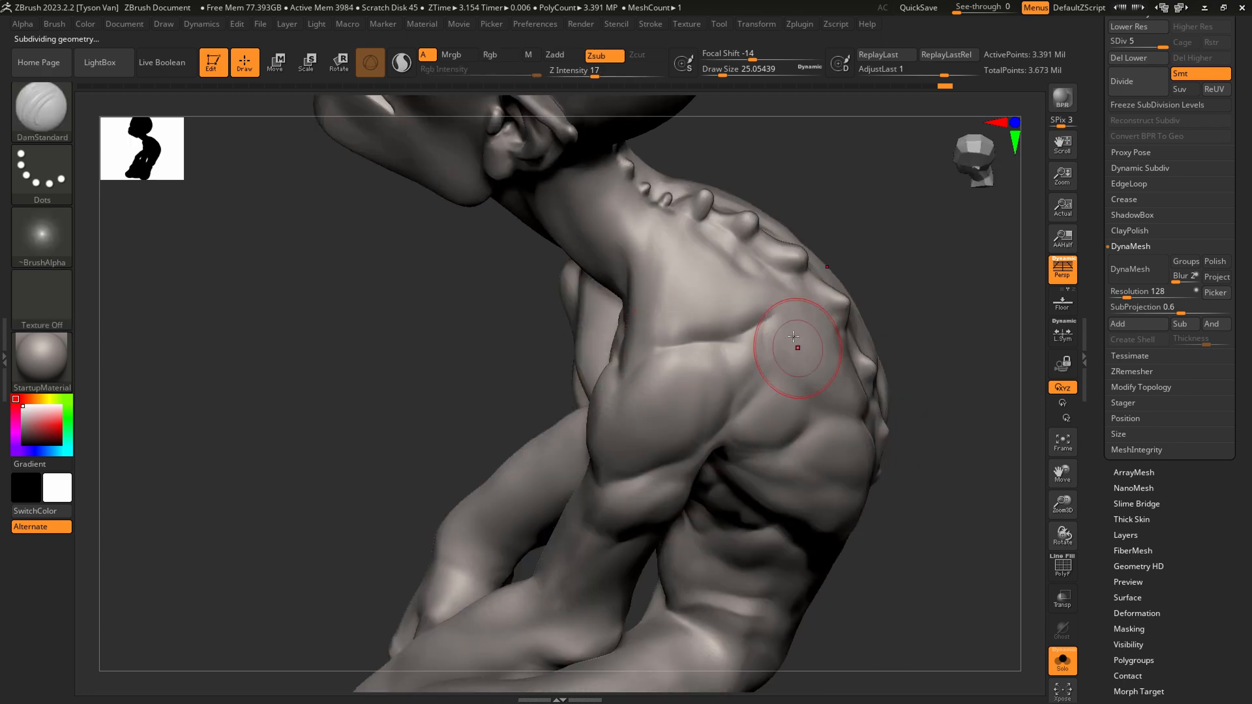
Refine the muscle creases over the shoulder blade and beside the upper spine with DamStandard, smoothing where the forms meet.
{"action": "right_click_drag", "start_coordinate": [811, 321], "coordinate": [791, 326]}
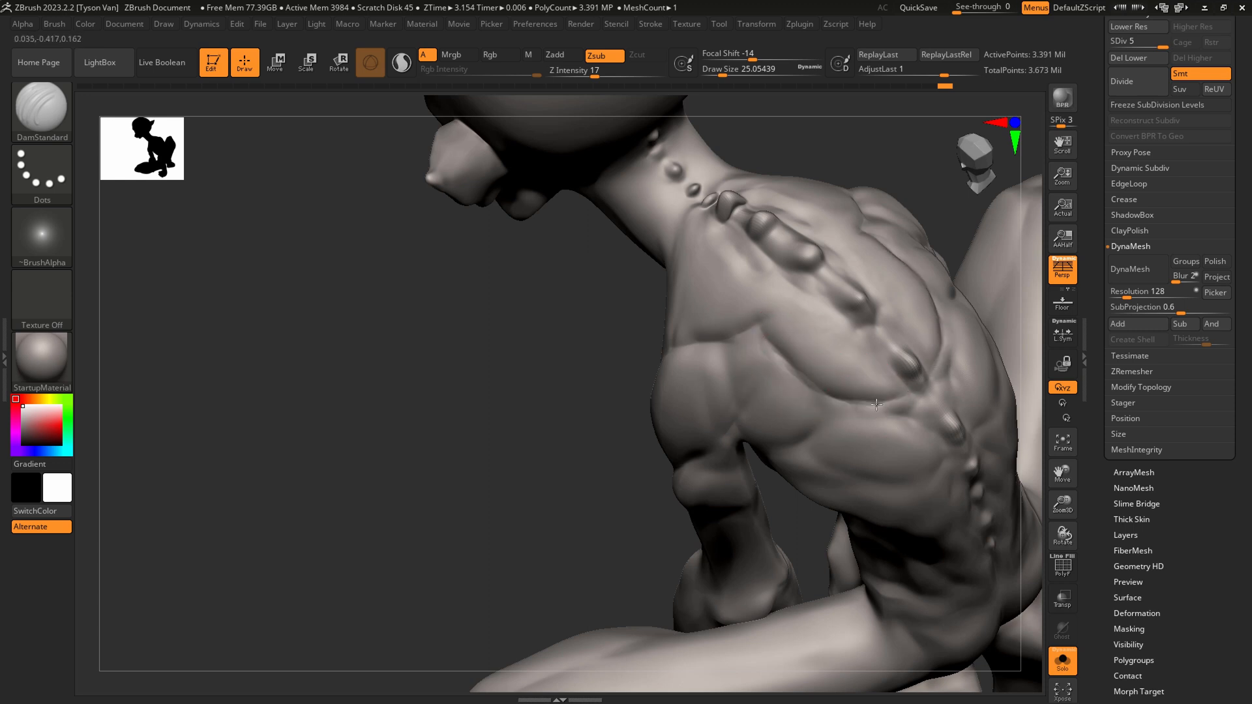
{"action": "key", "text": "shift"}
{"action": "mouse_move", "coordinate": [788, 343]}
{"action": "right_mouse_down"}
{"action": "mouse_move", "coordinate": [773, 339]}
{"action": "mouse_move", "coordinate": [779, 307]}
{"action": "right_mouse_up"}
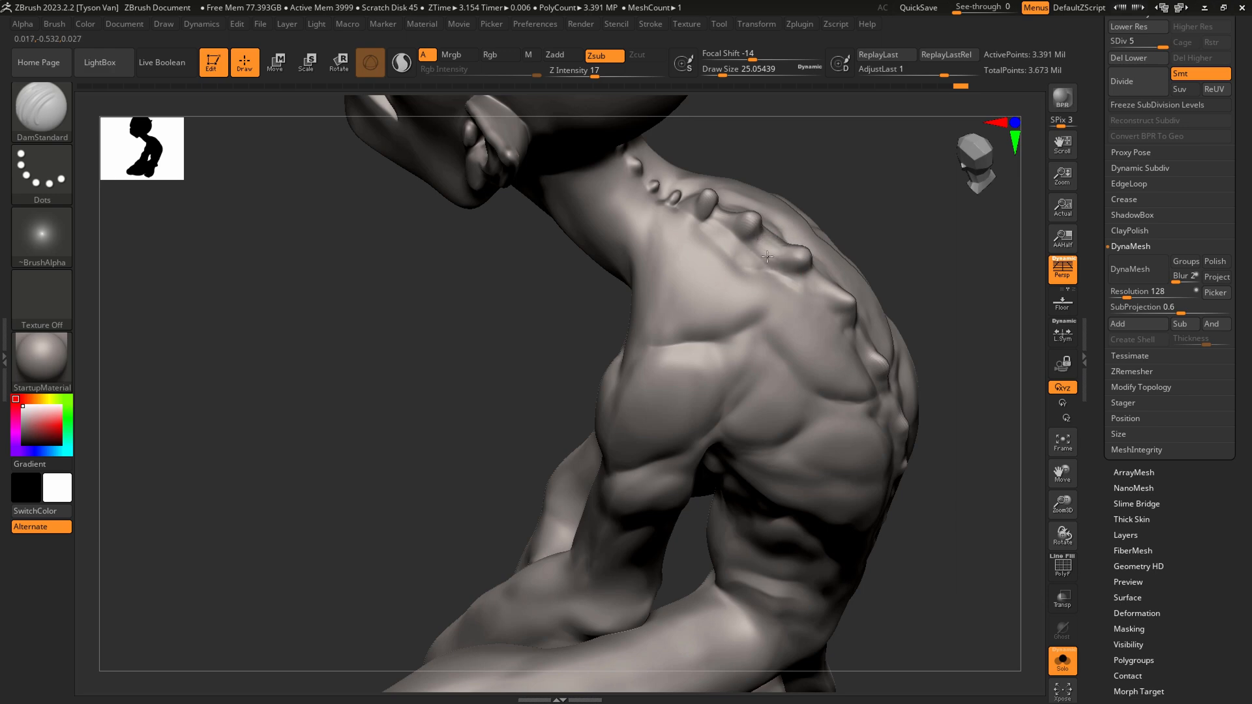
{"action": "right_click_drag", "start_coordinate": [672, 329], "coordinate": [667, 346]}
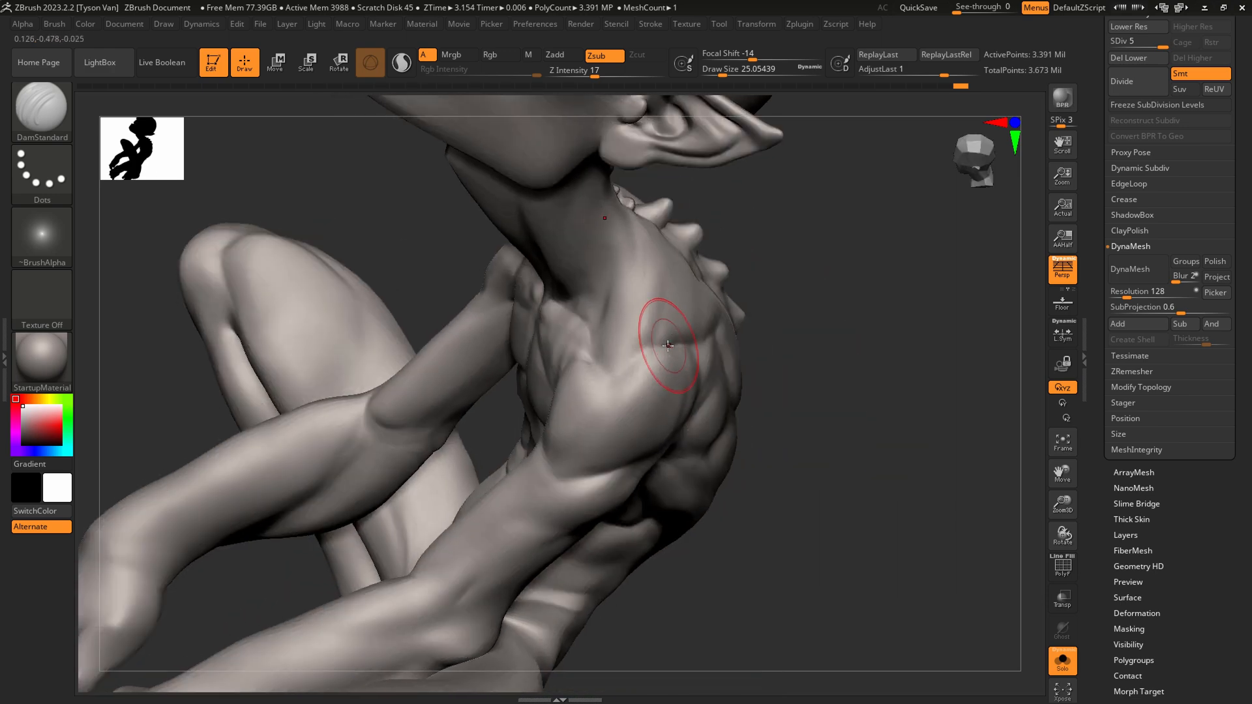
{"action": "right_click_drag", "start_coordinate": [605, 305], "coordinate": [619, 254]}
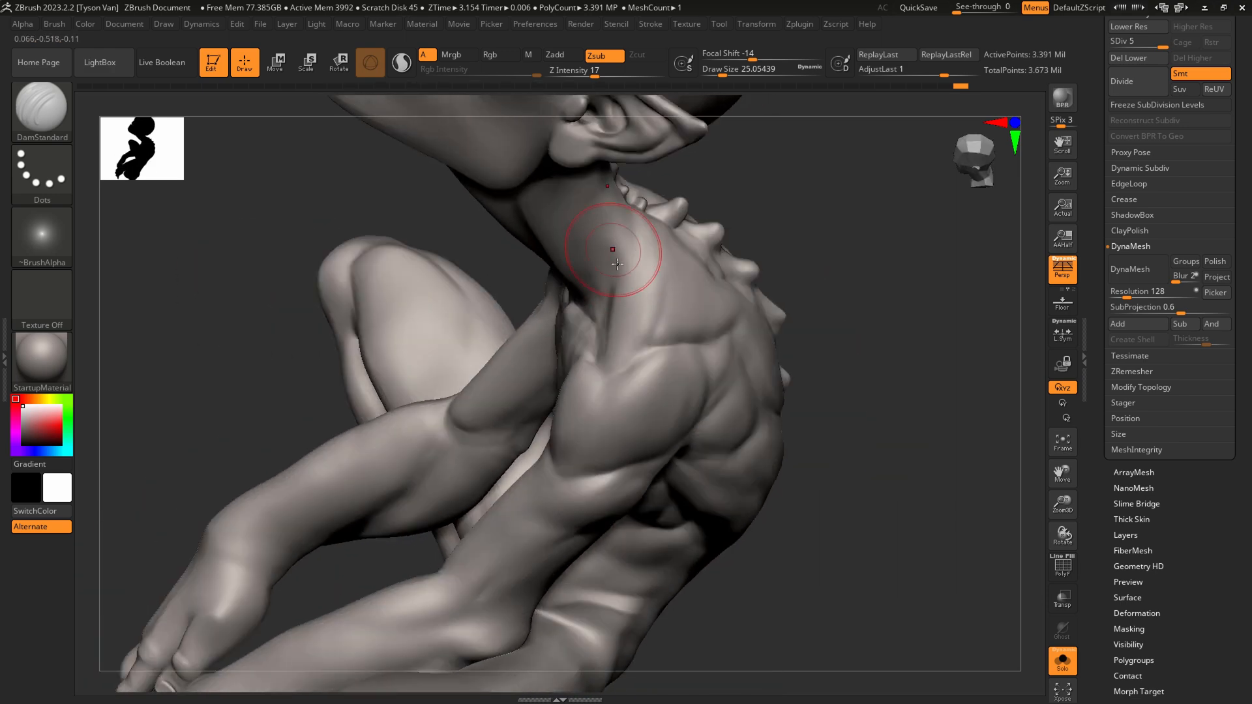
{"action": "right_click_drag", "start_coordinate": [611, 193], "coordinate": [607, 223], "text": "shift"}
{"action": "right_click_drag", "start_coordinate": [687, 295], "coordinate": [699, 320], "text": "ctrl"}
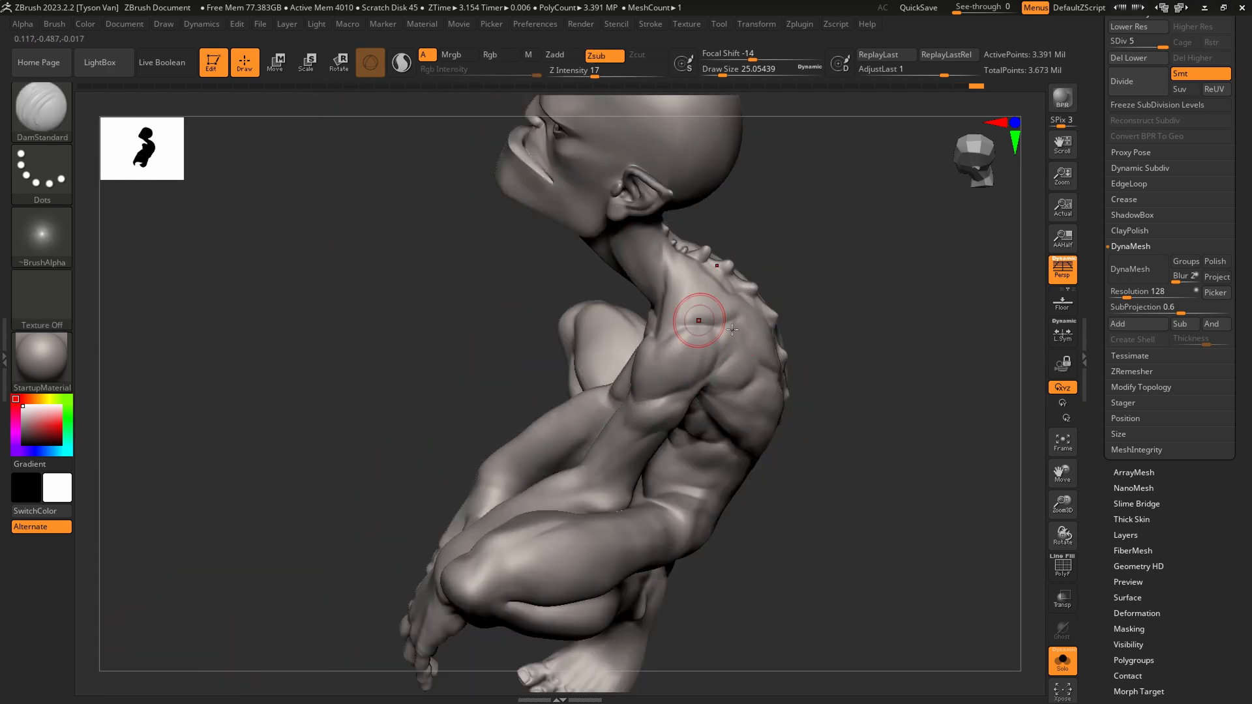
{"action": "mouse_move", "coordinate": [779, 383]}
{"action": "right_mouse_down"}
{"action": "mouse_move", "coordinate": [745, 399]}
{"action": "mouse_move", "coordinate": [782, 404]}
{"action": "right_mouse_up"}
{"action": "right_click_drag", "start_coordinate": [782, 404], "coordinate": [866, 413], "text": "shift"}
Smooth the back muscles beside the spine at subdivision level 4 with a draw size of about 14.
{"action": "key", "text": "shift+f"}
{"action": "key", "text": "shift+f"}
{"action": "key", "text": "shift+d"}
{"action": "key", "text": "shift+d"}
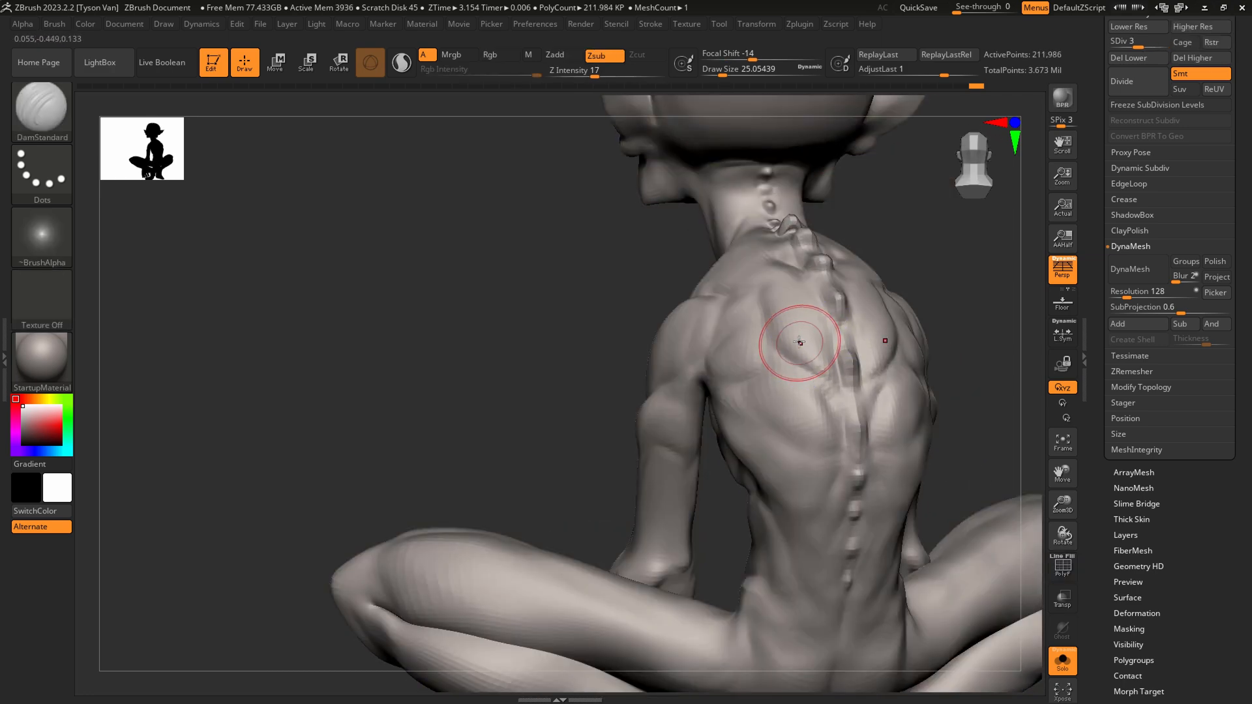
{"action": "key", "text": "d"}
{"action": "key", "text": "s"}
{"action": "left_click_drag", "start_coordinate": [798, 330], "coordinate": [793, 330]}
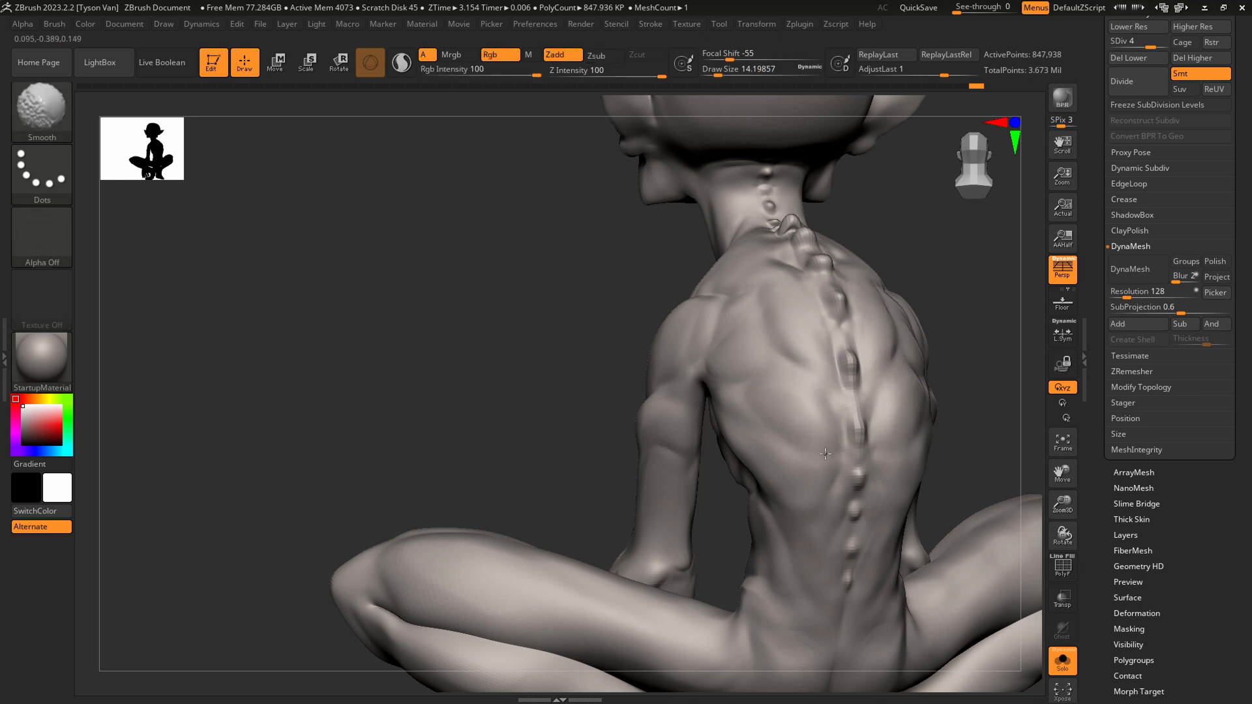
{"action": "right_click_drag", "start_coordinate": [810, 470], "coordinate": [814, 353]}
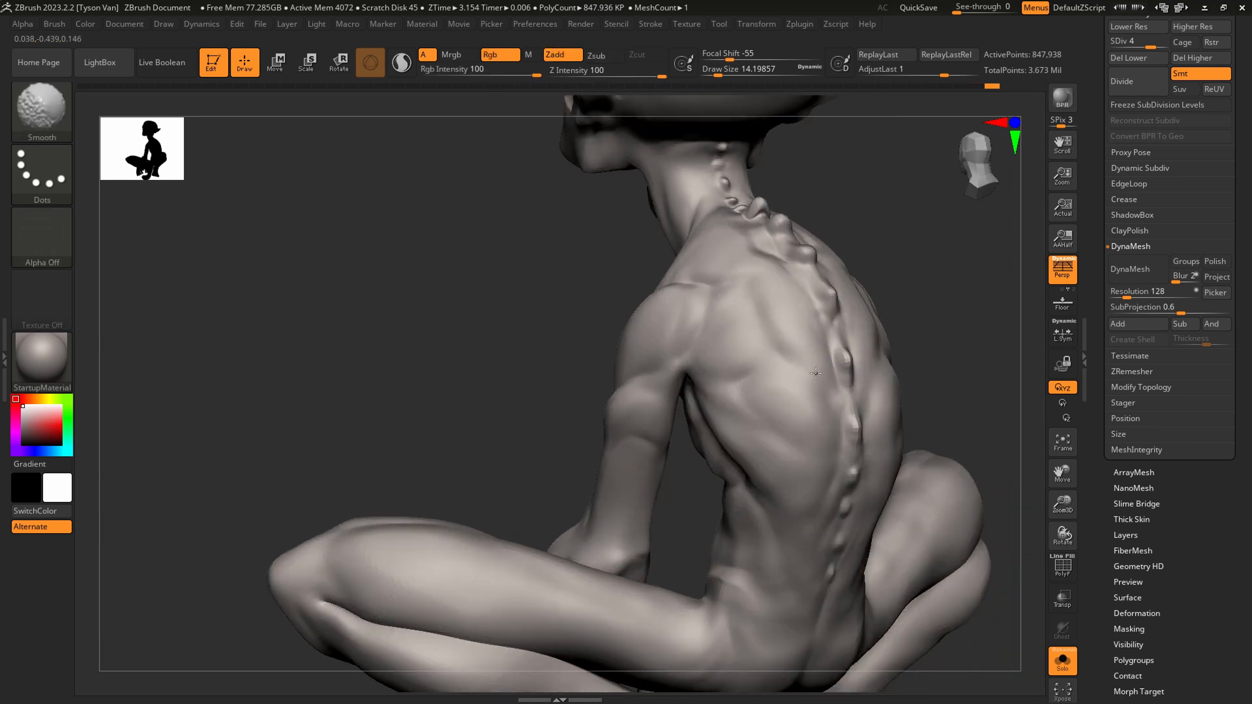
Bring the body up to subdivision level 5 for work on the outer hip.
{"action": "right_click_drag", "start_coordinate": [787, 313], "coordinate": [613, 334], "text": "ctrl"}
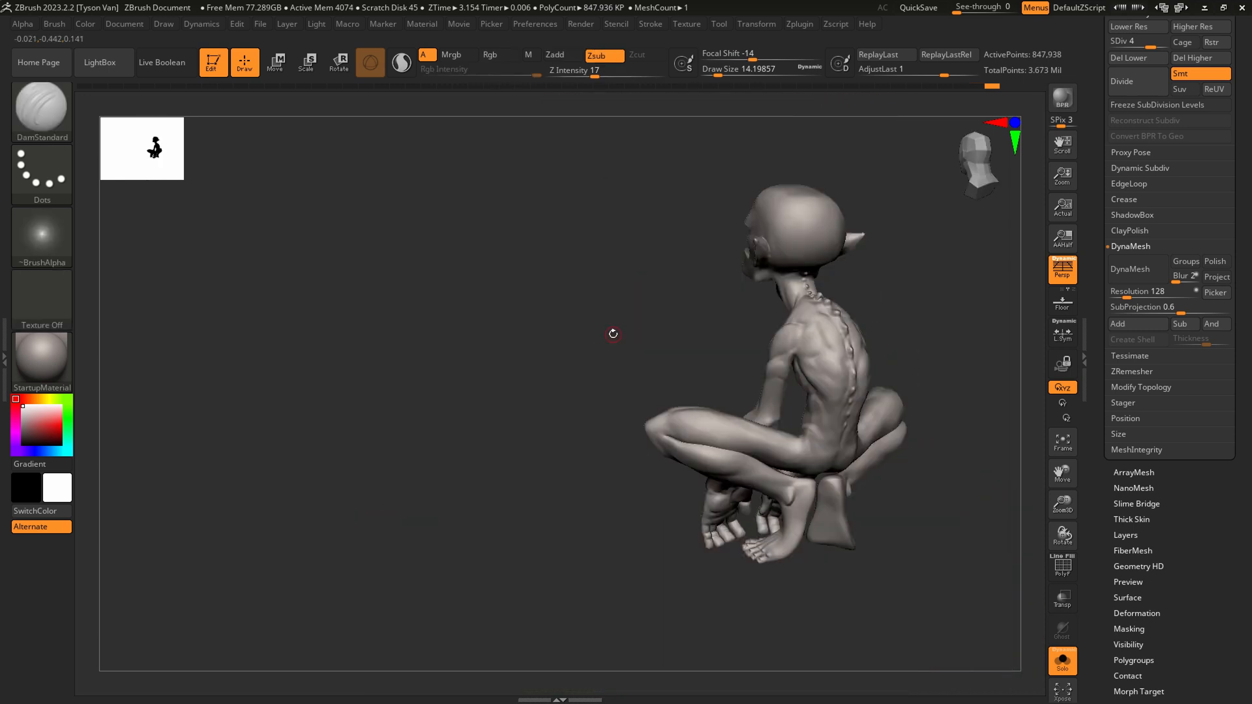
{"action": "key", "text": "d"}
{"action": "right_click_drag", "start_coordinate": [804, 442], "coordinate": [718, 406], "text": "alt"}
{"action": "mouse_move", "coordinate": [718, 406]}
{"action": "right_mouse_down", "text": "ctrl"}
{"action": "mouse_move", "coordinate": [776, 648]}
{"action": "mouse_move", "coordinate": [689, 437]}
{"action": "mouse_move", "coordinate": [717, 387]}
{"action": "mouse_move", "coordinate": [710, 401]}
{"action": "right_mouse_up", "text": "ctrl"}
{"action": "key", "text": "b"}
{"action": "key", "text": "s"}
{"action": "key", "text": "h"}
{"action": "key", "text": "s"}
{"action": "left_click_drag", "start_coordinate": [711, 401], "coordinate": [687, 399]}
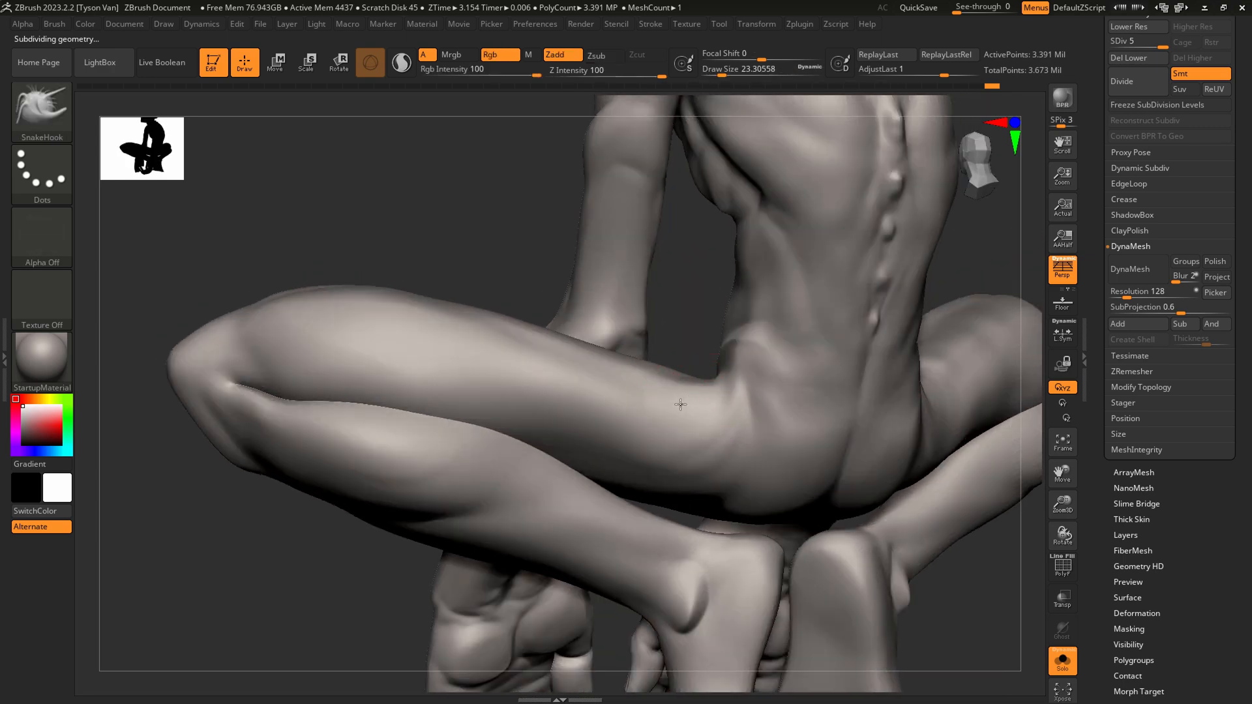
{"action": "right_click_drag", "start_coordinate": [680, 405], "coordinate": [721, 378]}
Carve the crease where the upper thigh meets the hip with DamStandard at a draw size of about 29.
{"action": "key", "text": "b"}
{"action": "key", "text": "d"}
{"action": "key", "text": "s"}
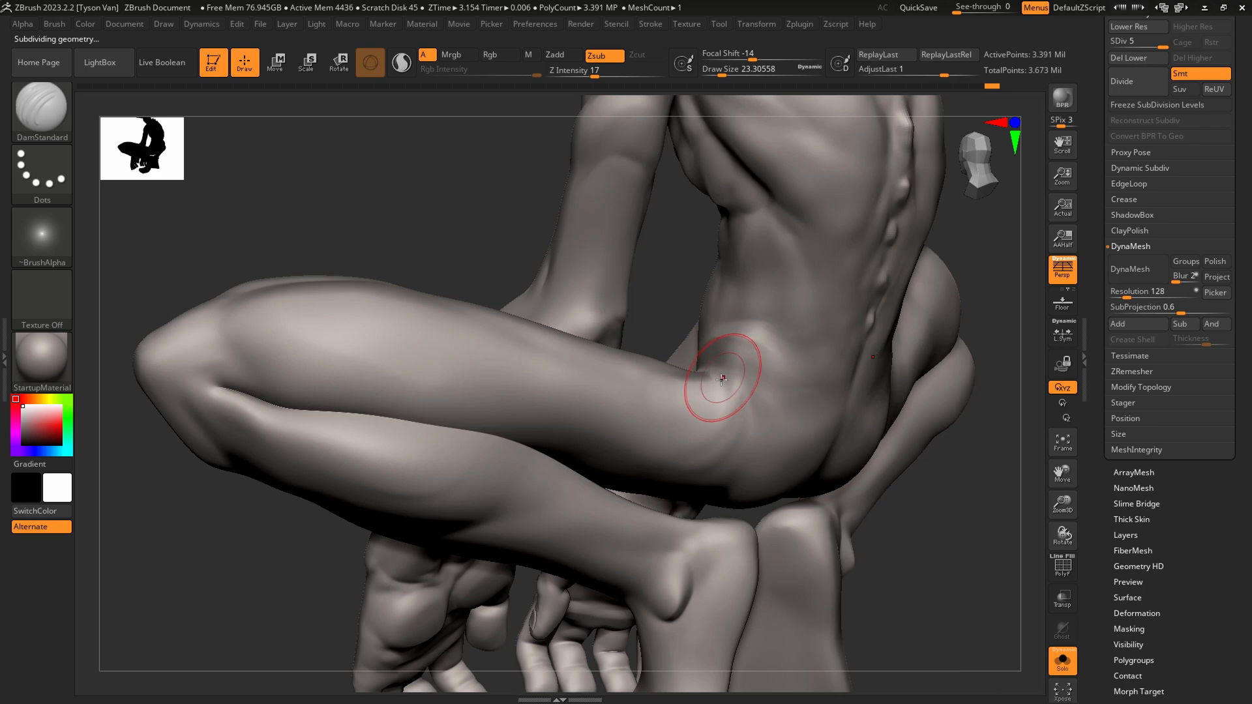
{"action": "key", "text": "s"}
{"action": "left_click_drag", "start_coordinate": [721, 377], "coordinate": [734, 376]}
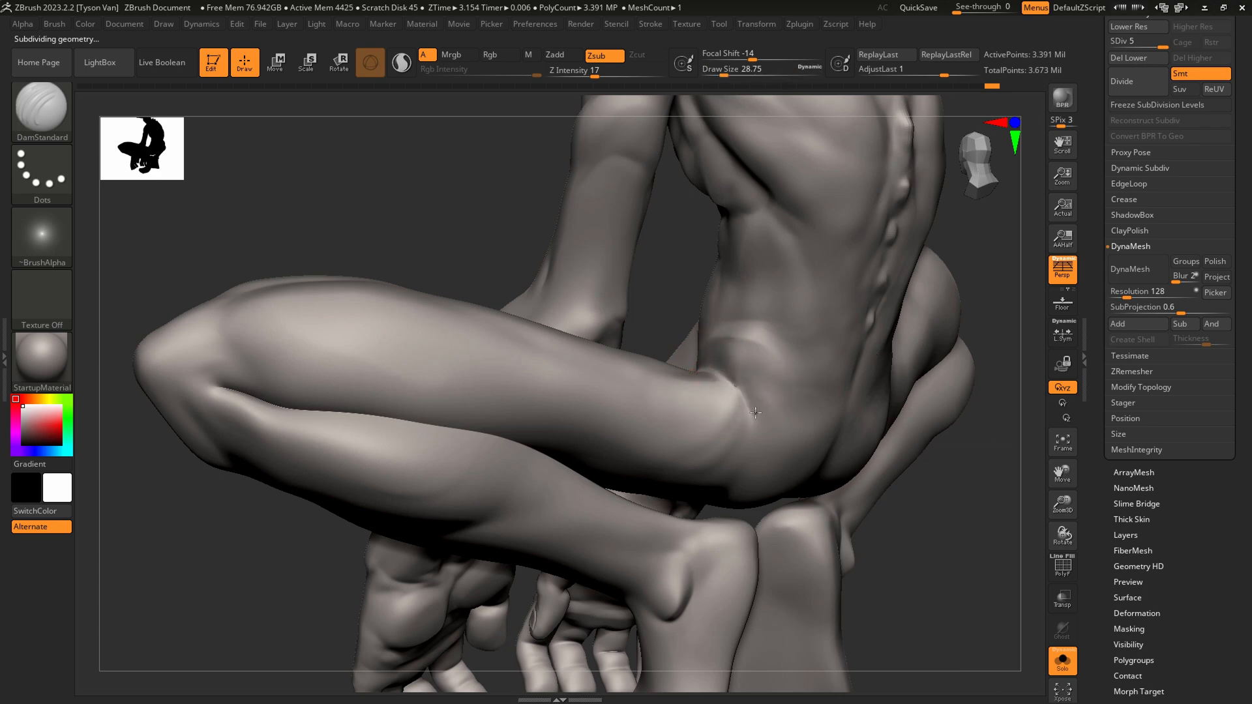
Build up a skin fold along the hip crease with ClayBuildup at a draw size of about 8, and smooth it.
{"action": "right_click_drag", "start_coordinate": [767, 436], "coordinate": [620, 310]}
{"action": "key", "text": "b"}
{"action": "key", "text": "c"}
{"action": "key", "text": "b"}
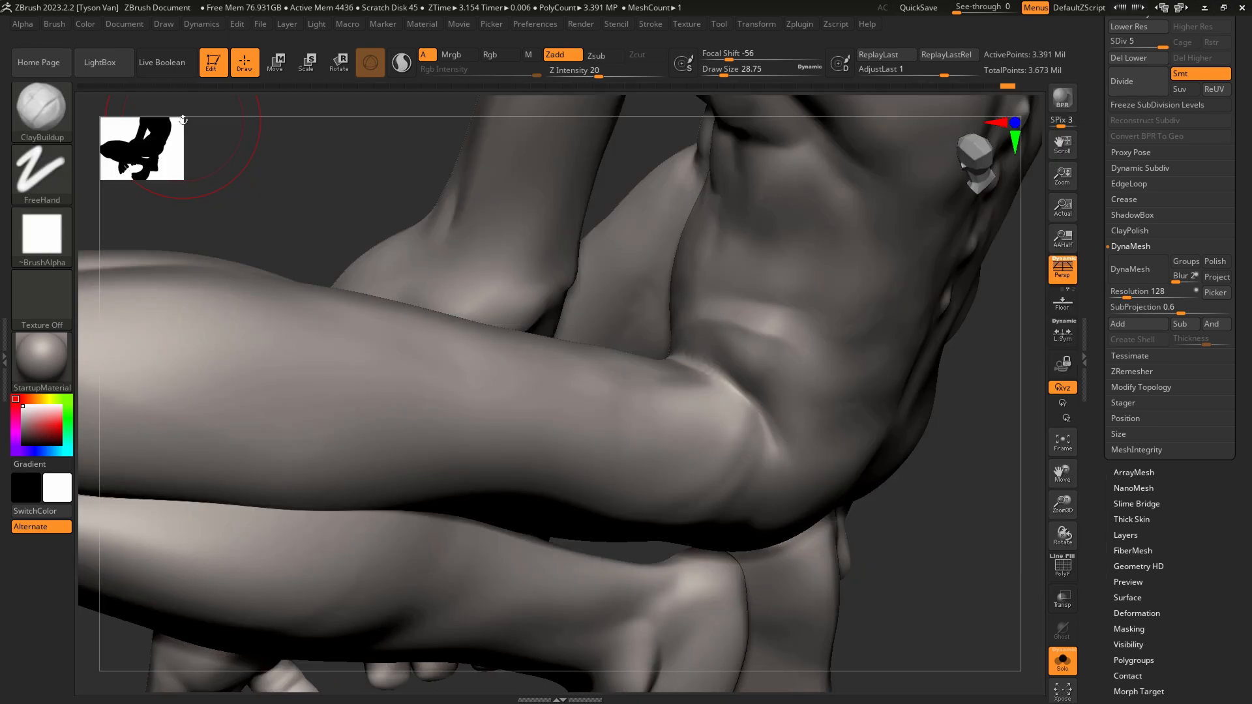
{"action": "key", "text": "s"}
{"action": "left_click_drag", "start_coordinate": [735, 363], "coordinate": [723, 367]}
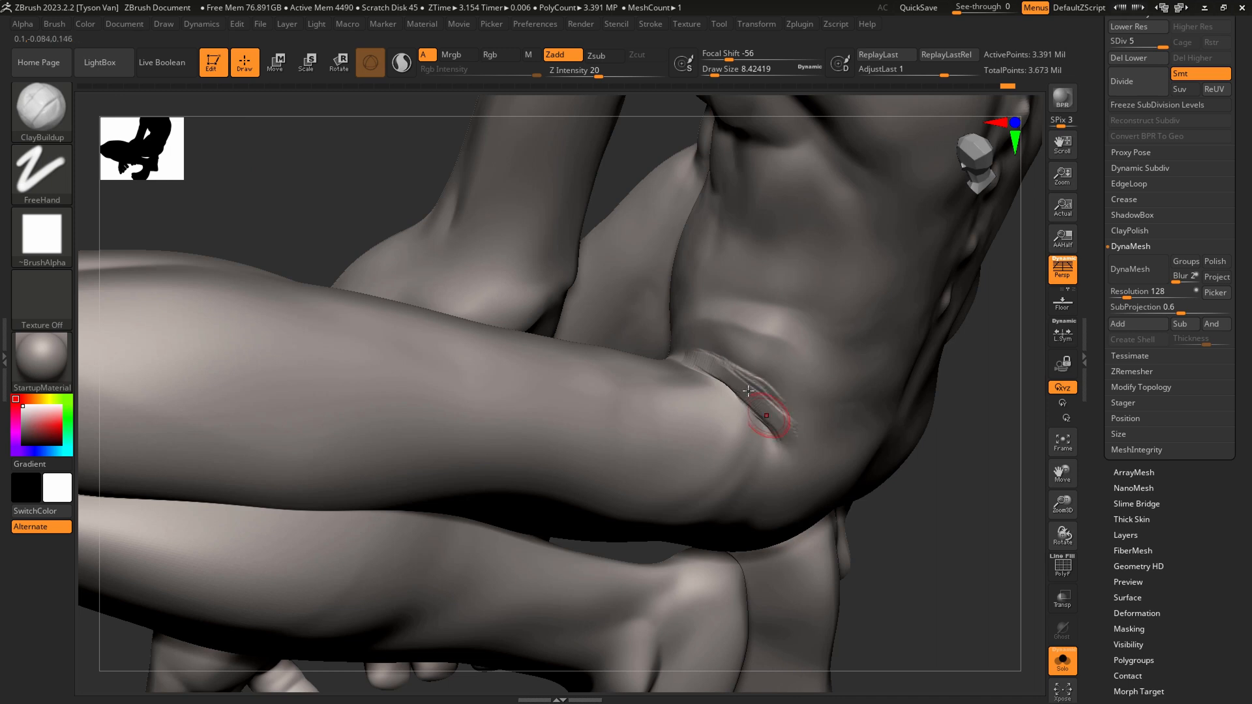
{"action": "left_click_drag", "start_coordinate": [771, 416], "coordinate": [695, 345], "text": "shift"}
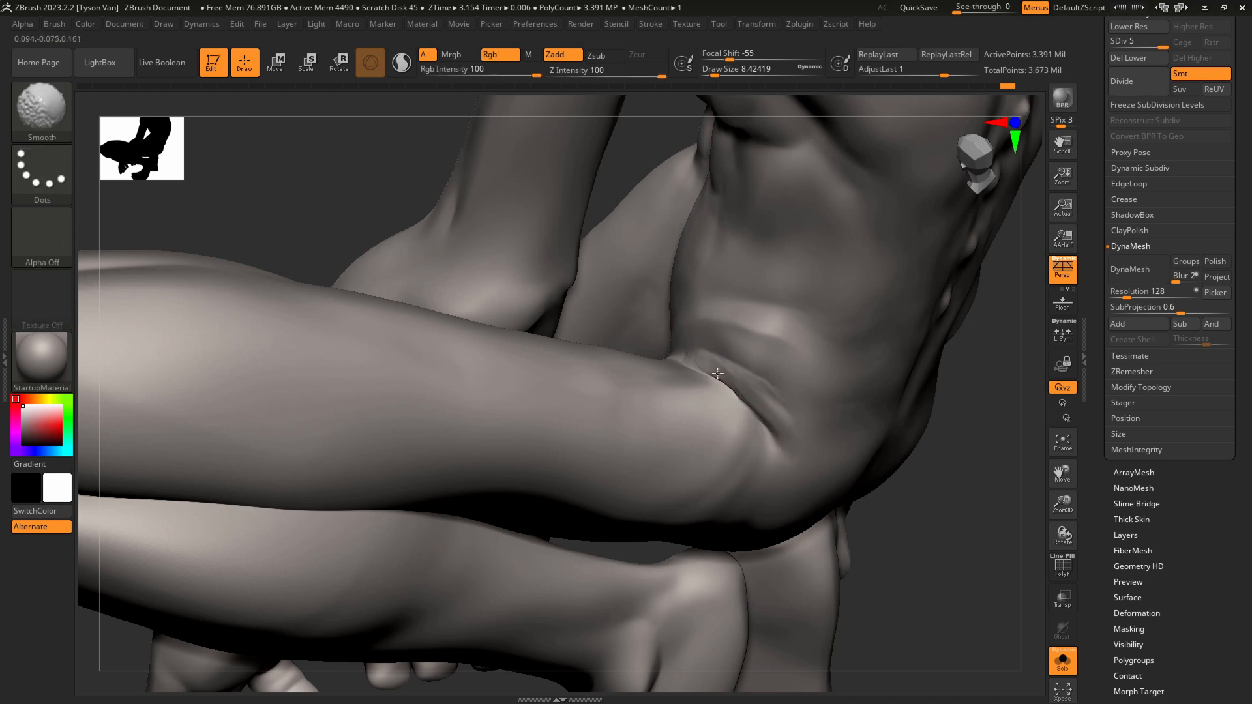
Sharpen the hip skin fold with DamStandard at a draw size of about 9.
{"action": "right_click_drag", "start_coordinate": [790, 457], "coordinate": [777, 476]}
{"action": "key", "text": "s"}
{"action": "left_click_drag", "start_coordinate": [709, 358], "coordinate": [739, 373]}
{"action": "key", "text": "b"}
{"action": "key", "text": "d"}
{"action": "key", "text": "s"}
{"action": "key", "text": "s"}
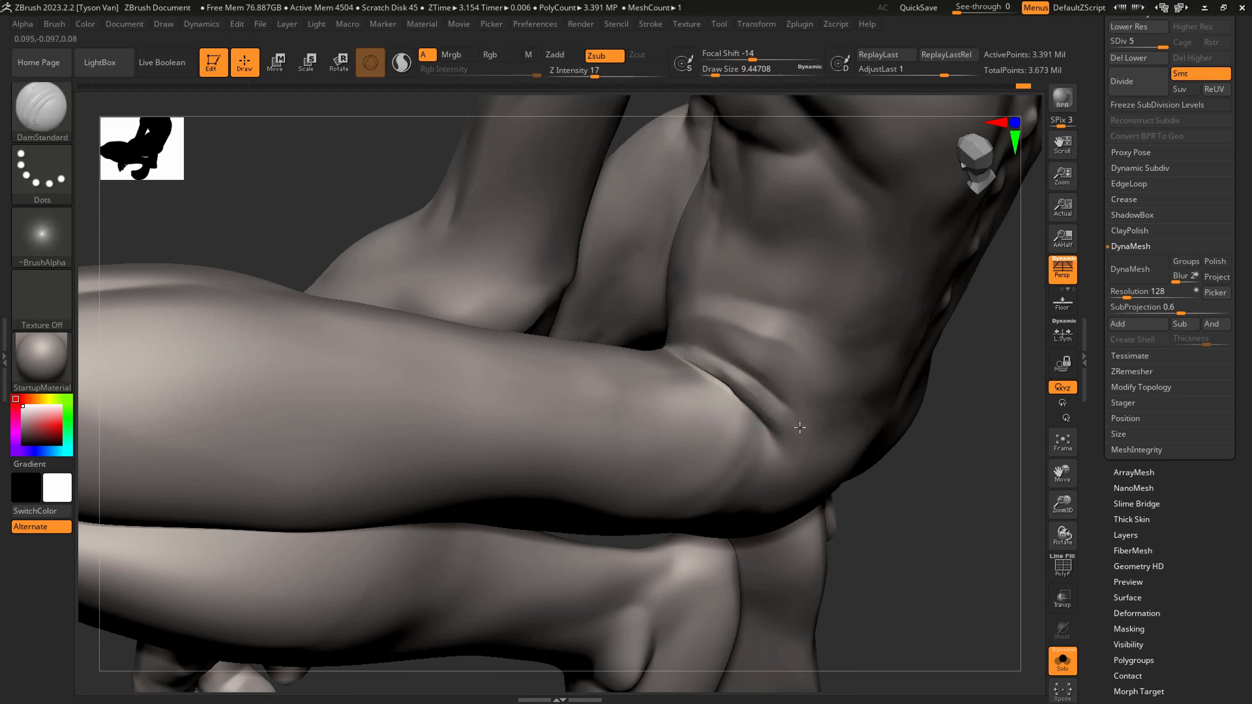
{"action": "left_click_drag", "start_coordinate": [715, 340], "coordinate": [804, 406]}
{"action": "mouse_move", "coordinate": [810, 446]}
{"action": "right_mouse_down", "text": "ctrl"}
{"action": "mouse_move", "coordinate": [819, 419]}
{"action": "mouse_move", "coordinate": [787, 446]}
{"action": "mouse_move", "coordinate": [772, 415]}
{"action": "mouse_move", "coordinate": [748, 408]}
{"action": "right_mouse_up", "text": "ctrl"}
Adjust the forearm and elbow shapes from the front with SnakeHook at a draw size of about 46.
{"action": "mouse_move", "coordinate": [674, 435]}
{"action": "right_mouse_down"}
{"action": "mouse_move", "coordinate": [690, 431]}
{"action": "mouse_move", "coordinate": [651, 419]}
{"action": "mouse_move", "coordinate": [679, 439]}
{"action": "mouse_move", "coordinate": [679, 420]}
{"action": "mouse_move", "coordinate": [664, 423]}
{"action": "mouse_move", "coordinate": [679, 427]}
{"action": "right_mouse_up"}
{"action": "key", "text": "b"}
{"action": "key", "text": "s"}
{"action": "key", "text": "t"}
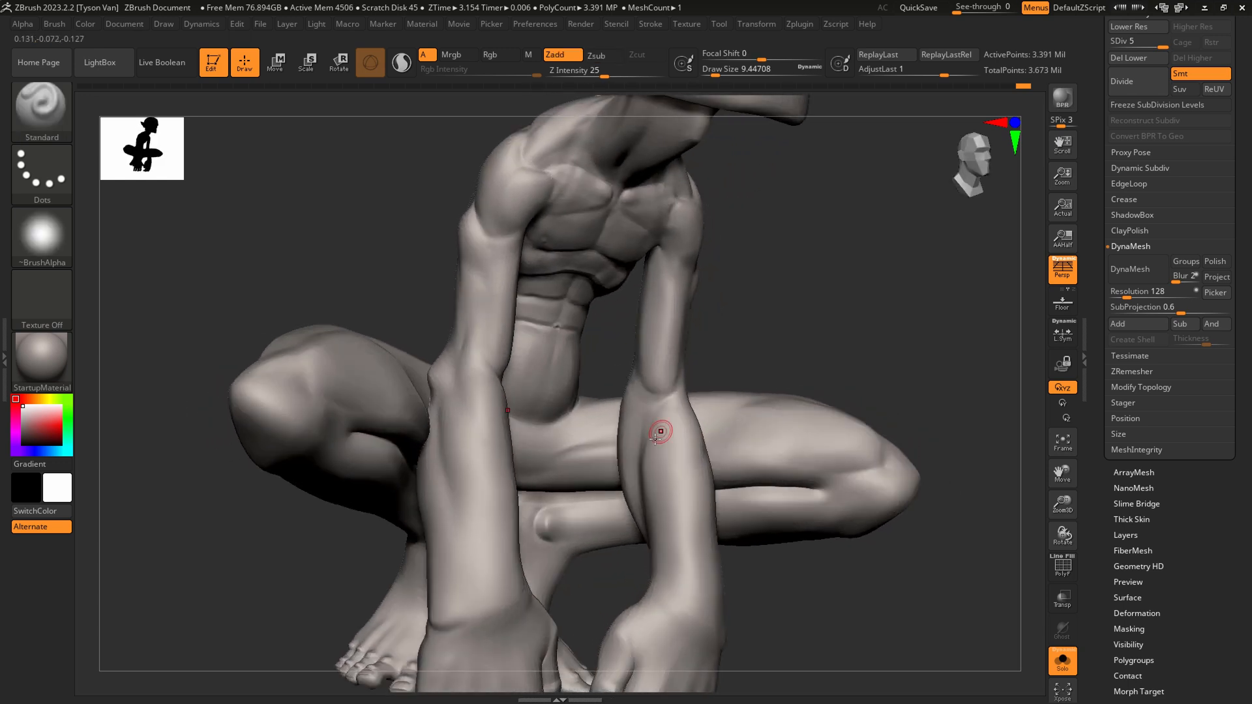
{"action": "key", "text": "s"}
{"action": "mouse_move", "coordinate": [654, 450]}
{"action": "left_mouse_down"}
{"action": "mouse_move", "coordinate": [645, 520]}
{"action": "mouse_move", "coordinate": [643, 486]}
{"action": "left_mouse_up"}
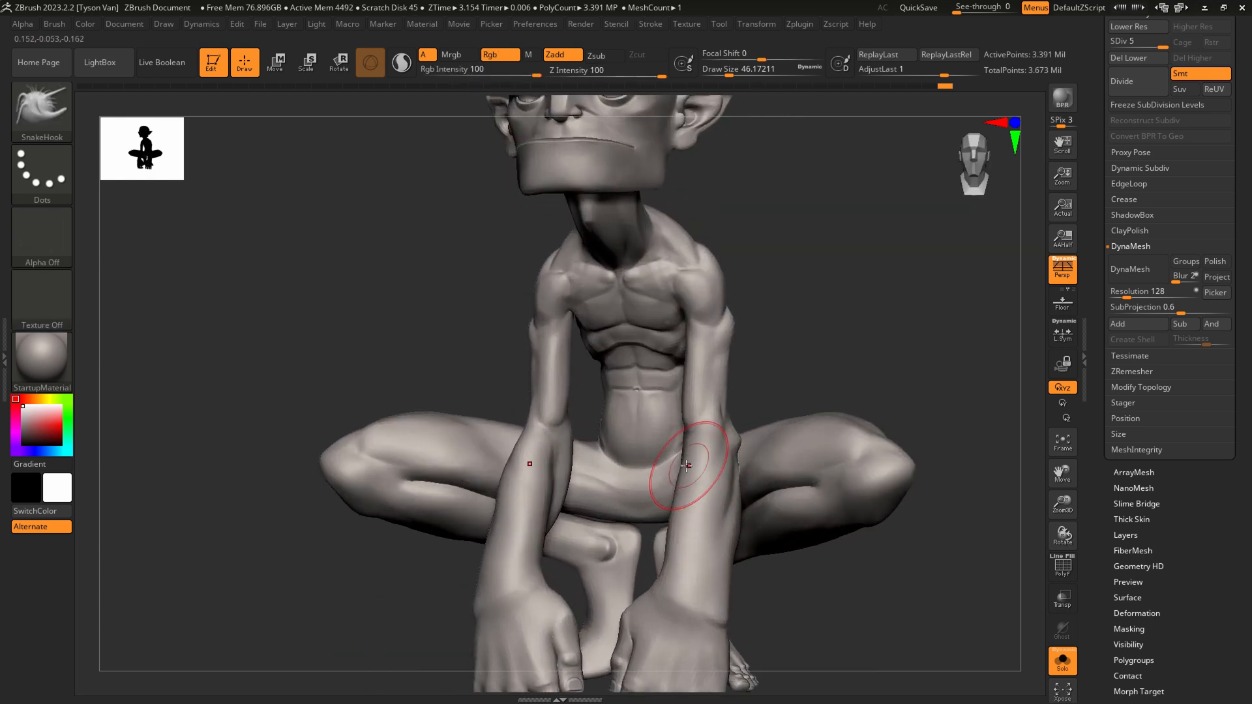
{"action": "mouse_move", "coordinate": [687, 466]}
{"action": "right_mouse_down"}
{"action": "mouse_move", "coordinate": [664, 455]}
{"action": "mouse_move", "coordinate": [691, 378]}
{"action": "right_mouse_up"}
Turn off Solo mode to show all subtools, and save the tool.
{"action": "left_click", "coordinate": [1062, 661]}
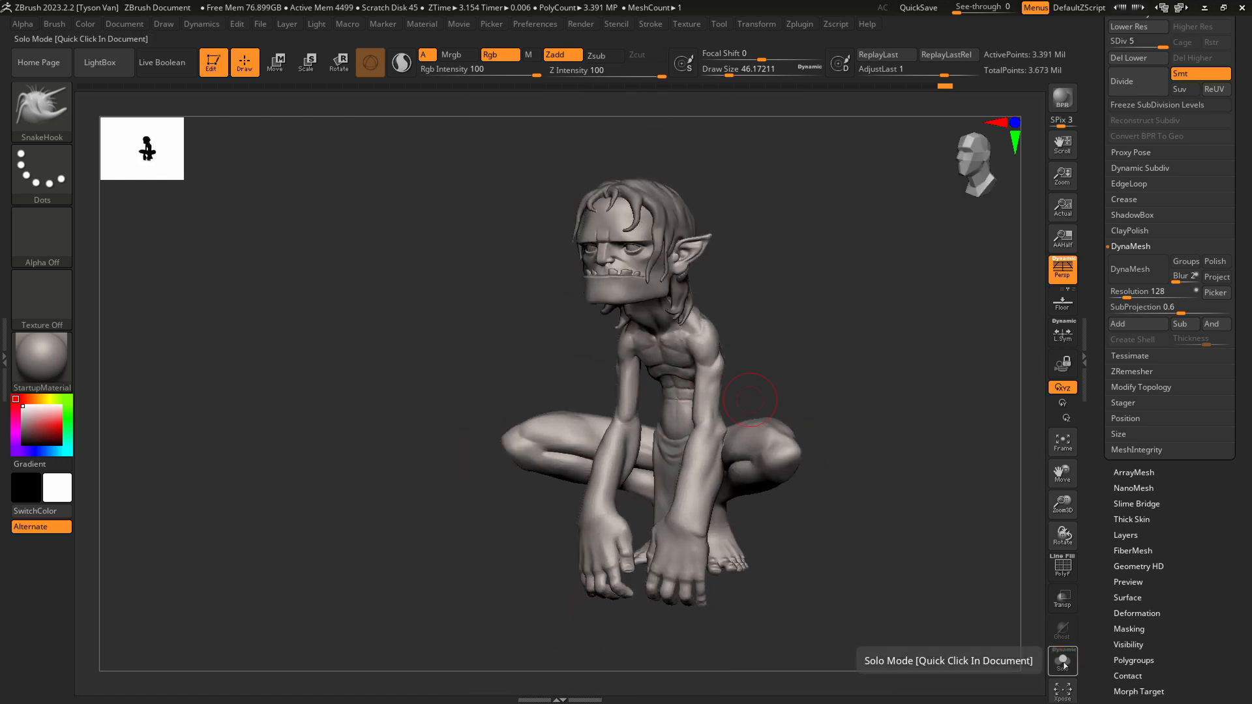
{"action": "right_click_drag", "start_coordinate": [742, 421], "coordinate": [635, 414], "text": "alt"}
{"action": "right_click_drag", "start_coordinate": [635, 414], "coordinate": [646, 359], "text": "ctrl"}
{"action": "left_click_drag", "start_coordinate": [1248, 49], "coordinate": [1246, 163]}
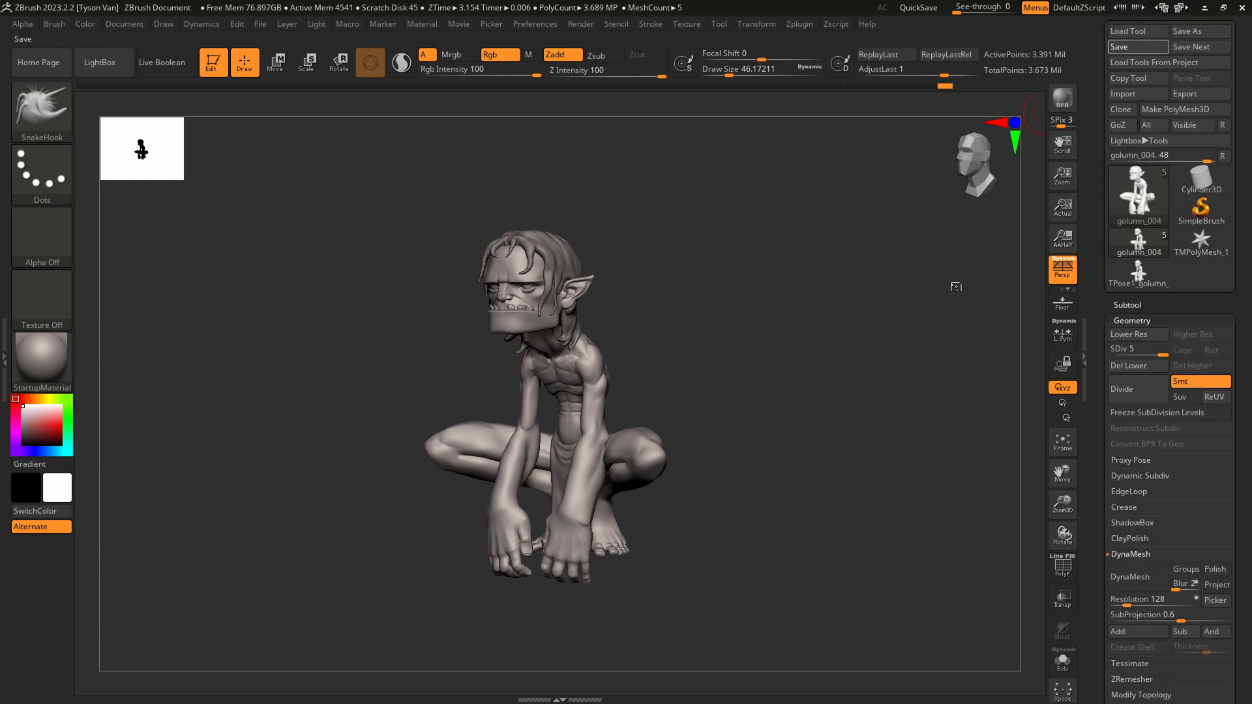
{"action": "right_click_drag", "start_coordinate": [553, 388], "coordinate": [581, 384]}
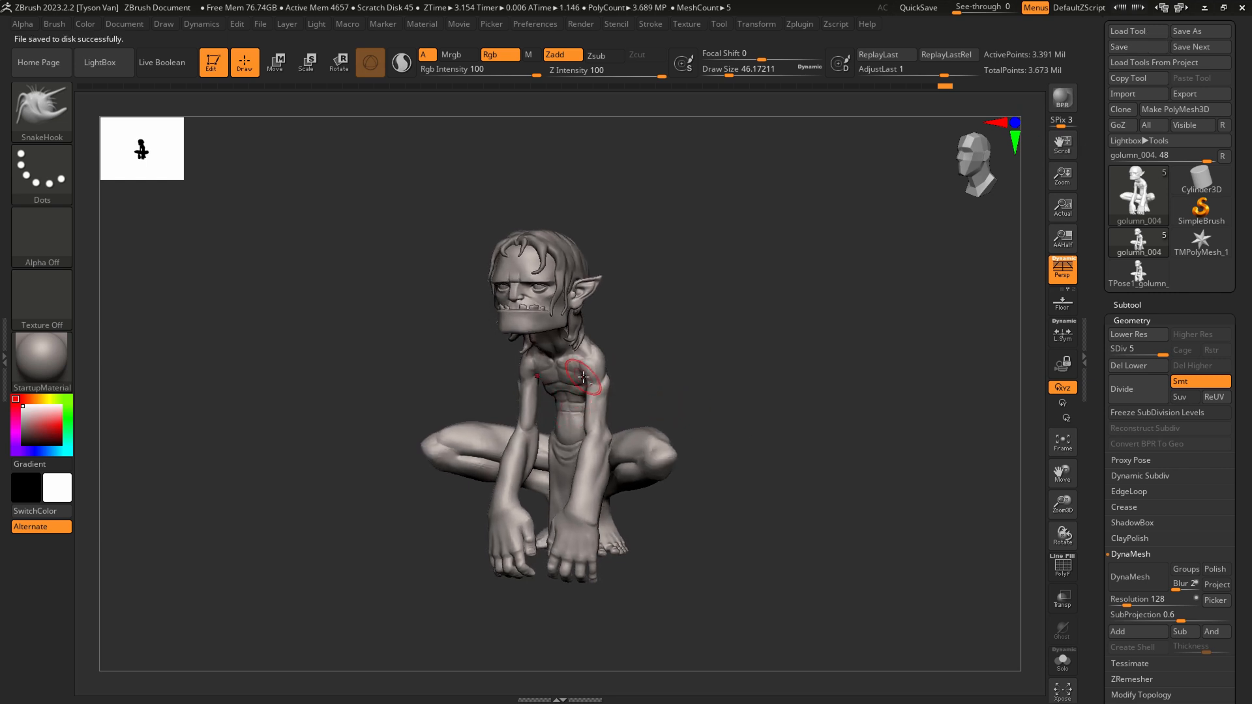
Check the concept drawing in Clip Studio Paint, and reshape the ear in ZBrush with SnakeHook at a draw size of about 27.
{"action": "key", "text": "alt+Tab"}
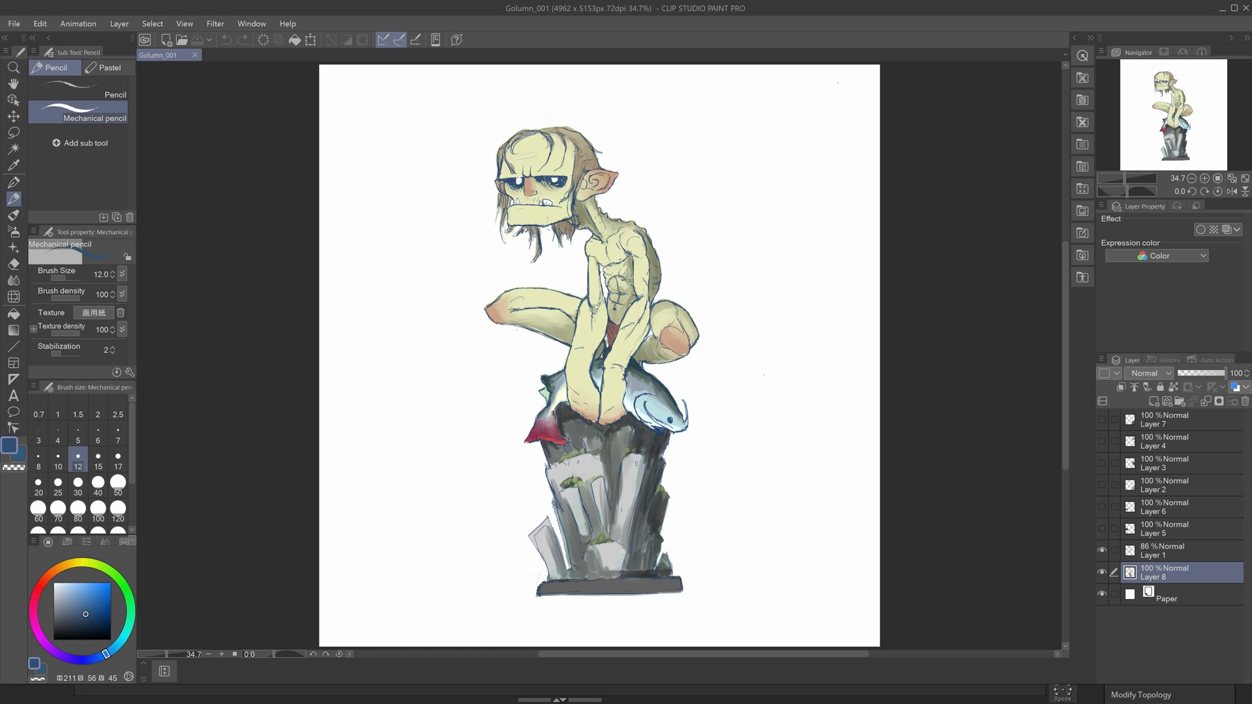
{"action": "key", "text": "alt+Tab"}
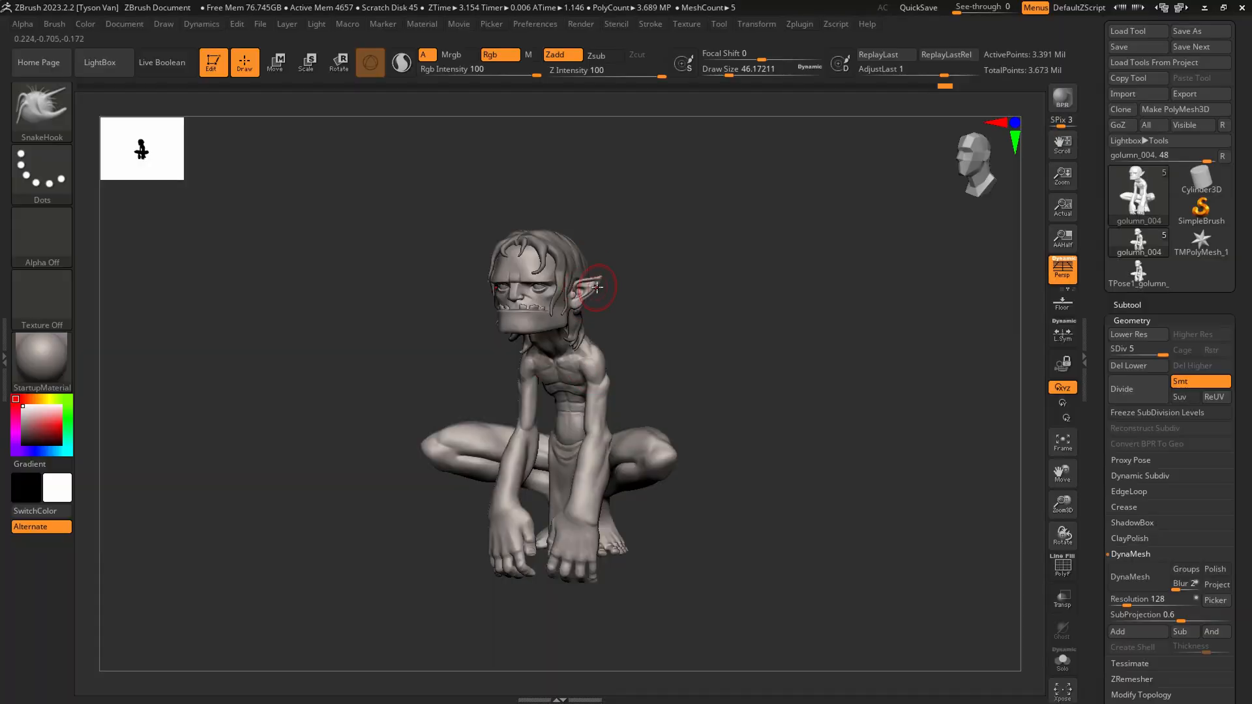
{"action": "left_click_drag", "start_coordinate": [606, 309], "coordinate": [606, 365], "text": "alt"}
{"action": "key", "text": "s"}
{"action": "mouse_move", "coordinate": [591, 281]}
{"action": "left_mouse_down"}
{"action": "mouse_move", "coordinate": [609, 275]}
{"action": "mouse_move", "coordinate": [587, 276]}
{"action": "mouse_move", "coordinate": [607, 287]}
{"action": "mouse_move", "coordinate": [603, 308]}
{"action": "mouse_move", "coordinate": [582, 296]}
{"action": "left_mouse_up"}
{"action": "key", "text": "s"}
{"action": "key", "text": "s"}
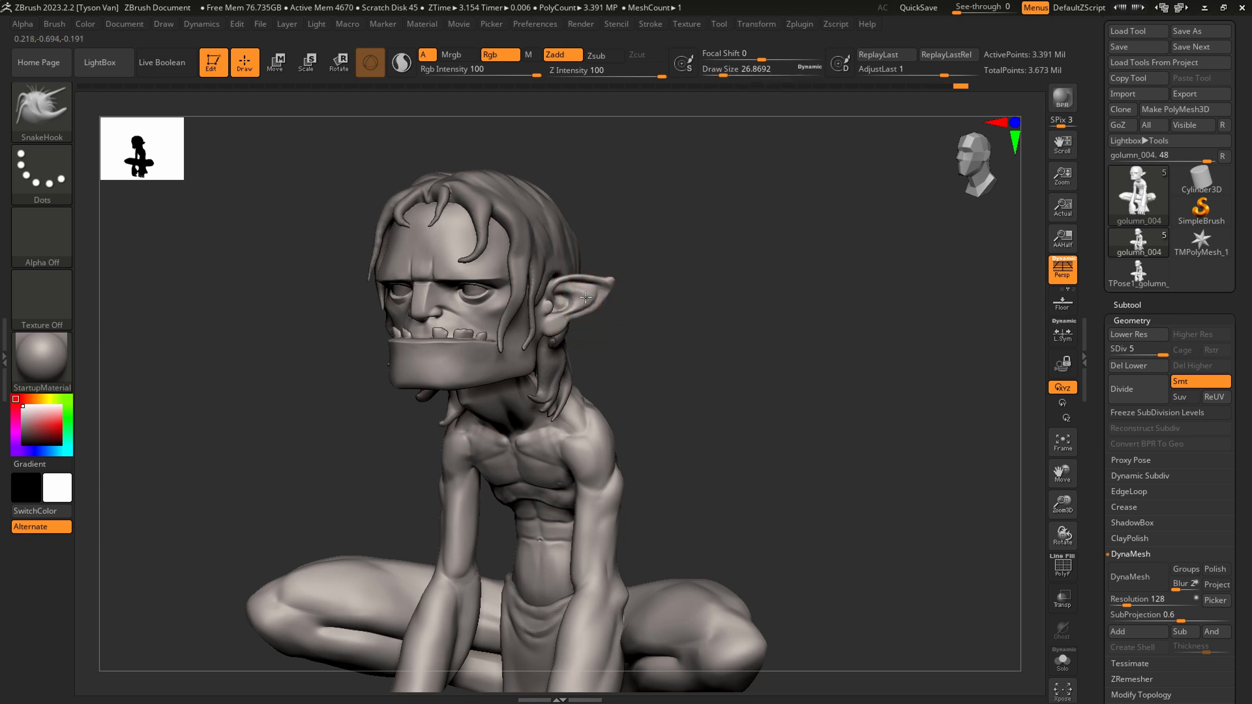
{"action": "right_click_drag", "start_coordinate": [470, 386], "coordinate": [424, 384]}
{"action": "right_click_drag", "start_coordinate": [606, 403], "coordinate": [546, 394], "text": "ctrl"}
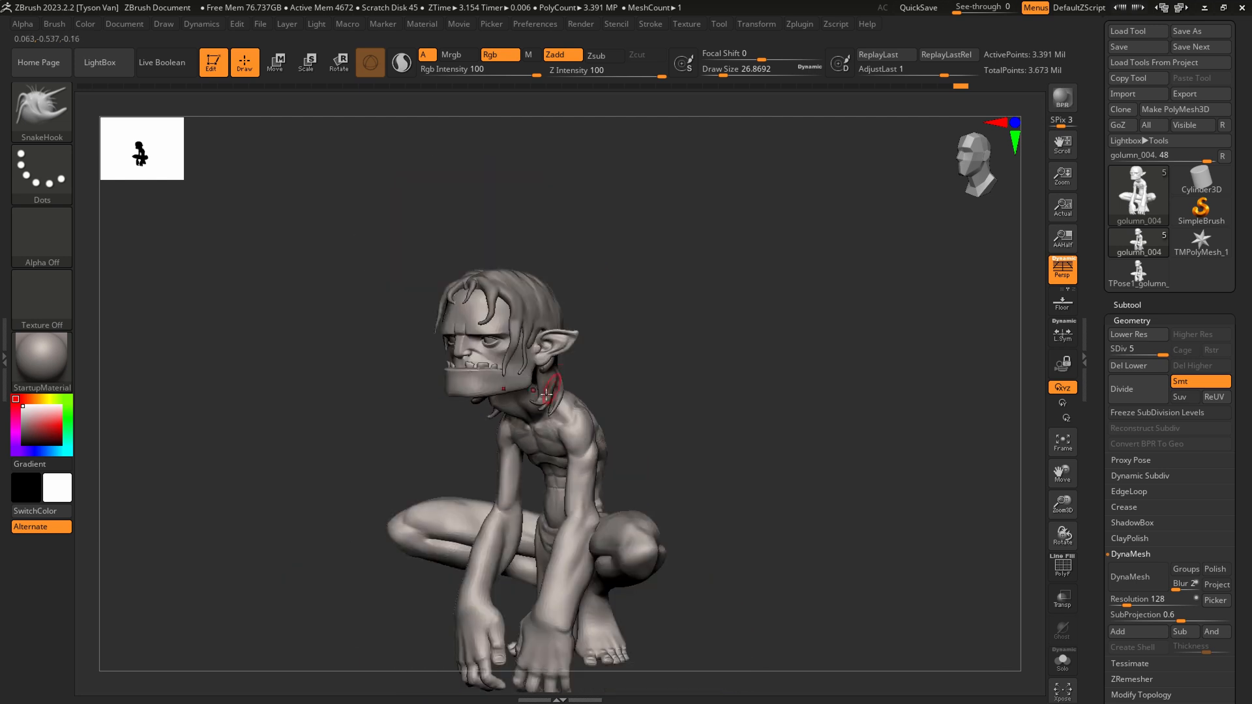
Select the hair subtool and pull the hair at the nape upward with SnakeHook at a draw size of about 71.
{"action": "left_click", "coordinate": [542, 382], "text": "alt"}
{"action": "key", "text": "s"}
{"action": "left_click_drag", "start_coordinate": [542, 383], "coordinate": [554, 384]}
{"action": "right_click_drag", "start_coordinate": [555, 385], "coordinate": [511, 384]}
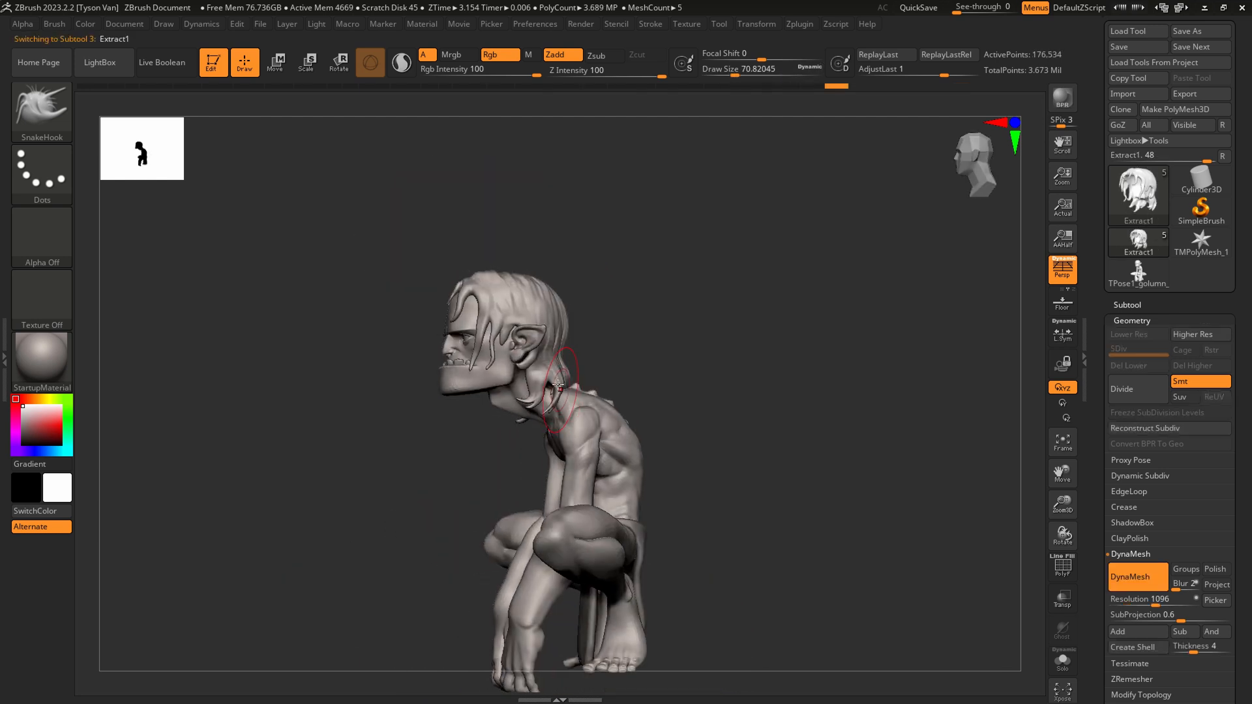
{"action": "mouse_move", "coordinate": [549, 391]}
{"action": "left_mouse_down"}
{"action": "mouse_move", "coordinate": [550, 377]}
{"action": "mouse_move", "coordinate": [522, 394]}
{"action": "mouse_move", "coordinate": [560, 368]}
{"action": "mouse_move", "coordinate": [539, 371]}
{"action": "mouse_move", "coordinate": [558, 340]}
{"action": "left_mouse_up"}
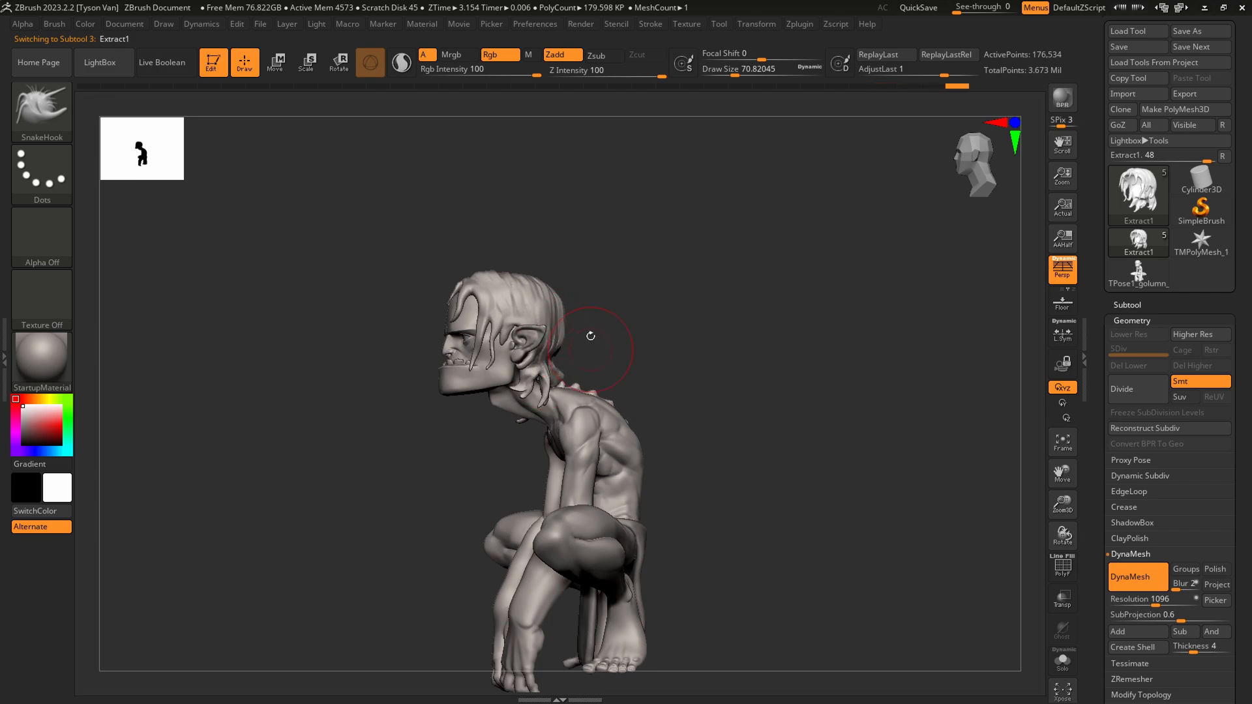
Compare with the concept drawing in Clip Studio Paint, and pull the nape hair locks in ZBrush at a draw size of about 37.
{"action": "key", "text": "alt+Tab"}
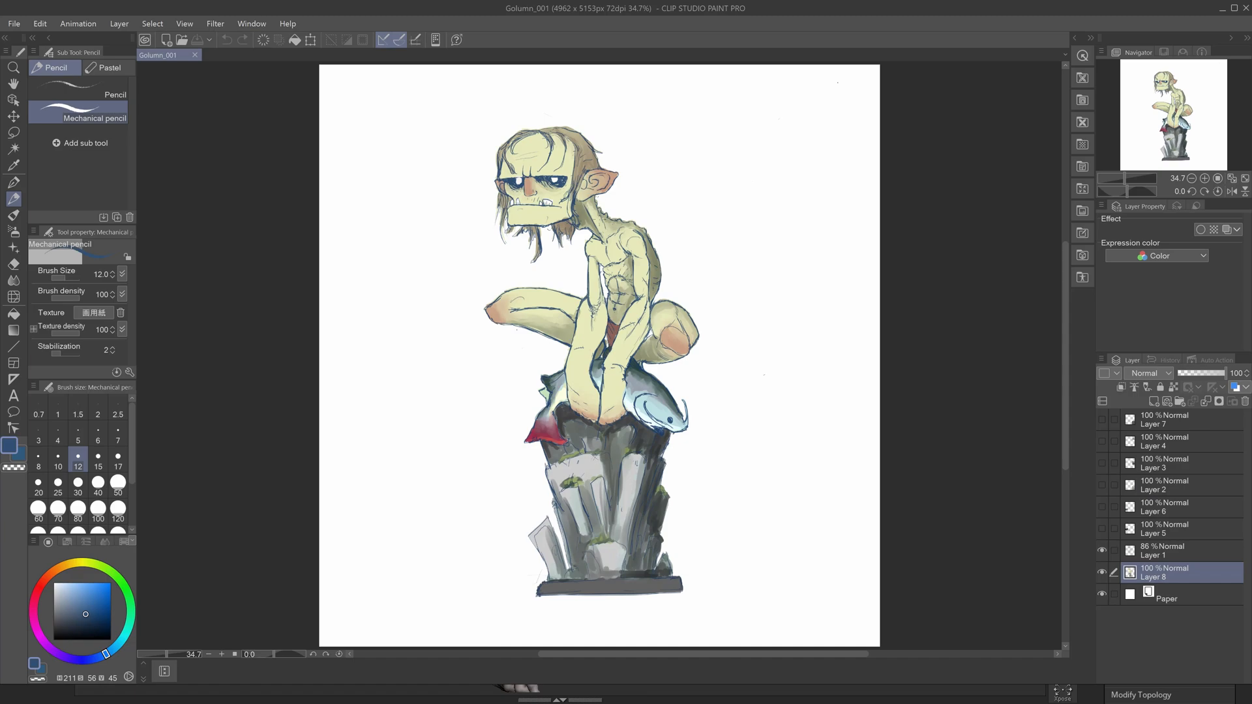
{"action": "key", "text": "alt+Tab"}
{"action": "mouse_move", "coordinate": [596, 326]}
{"action": "right_mouse_down", "text": "ctrl"}
{"action": "mouse_move", "coordinate": [616, 430]}
{"action": "mouse_move", "coordinate": [601, 420]}
{"action": "mouse_move", "coordinate": [622, 387]}
{"action": "mouse_move", "coordinate": [588, 464]}
{"action": "right_mouse_up", "text": "ctrl"}
{"action": "key", "text": "s"}
{"action": "left_click_drag", "start_coordinate": [588, 463], "coordinate": [575, 448]}
{"action": "mouse_move", "coordinate": [610, 501]}
{"action": "left_mouse_down"}
{"action": "mouse_move", "coordinate": [600, 472]}
{"action": "mouse_move", "coordinate": [617, 448]}
{"action": "mouse_move", "coordinate": [635, 466]}
{"action": "mouse_move", "coordinate": [578, 408]}
{"action": "mouse_move", "coordinate": [596, 413]}
{"action": "left_mouse_up"}
{"action": "right_click_drag", "start_coordinate": [590, 420], "coordinate": [675, 443]}
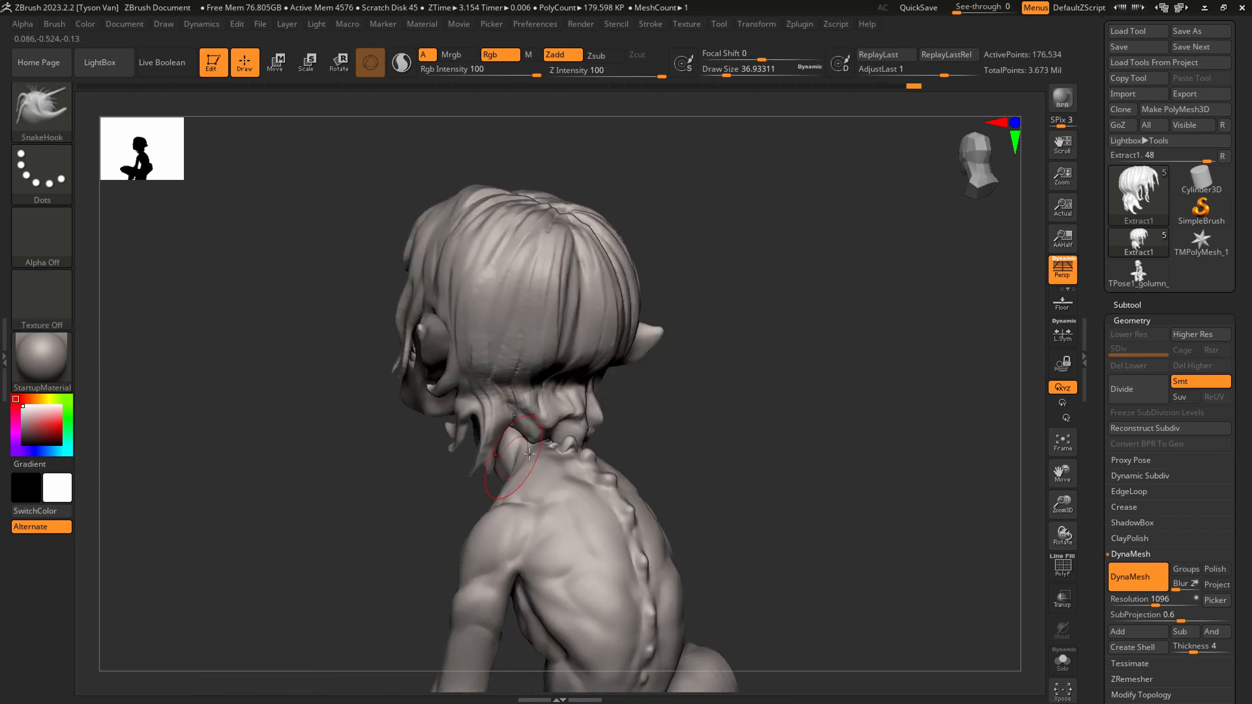
Reshape the hair tips behind the ear and beside the neck with SnakeHook, undoing and redoing one pull.
{"action": "right_click_drag", "start_coordinate": [499, 446], "coordinate": [566, 436]}
{"action": "left_click_drag", "start_coordinate": [510, 443], "coordinate": [497, 453]}
{"action": "right_click_drag", "start_coordinate": [515, 448], "coordinate": [549, 436]}
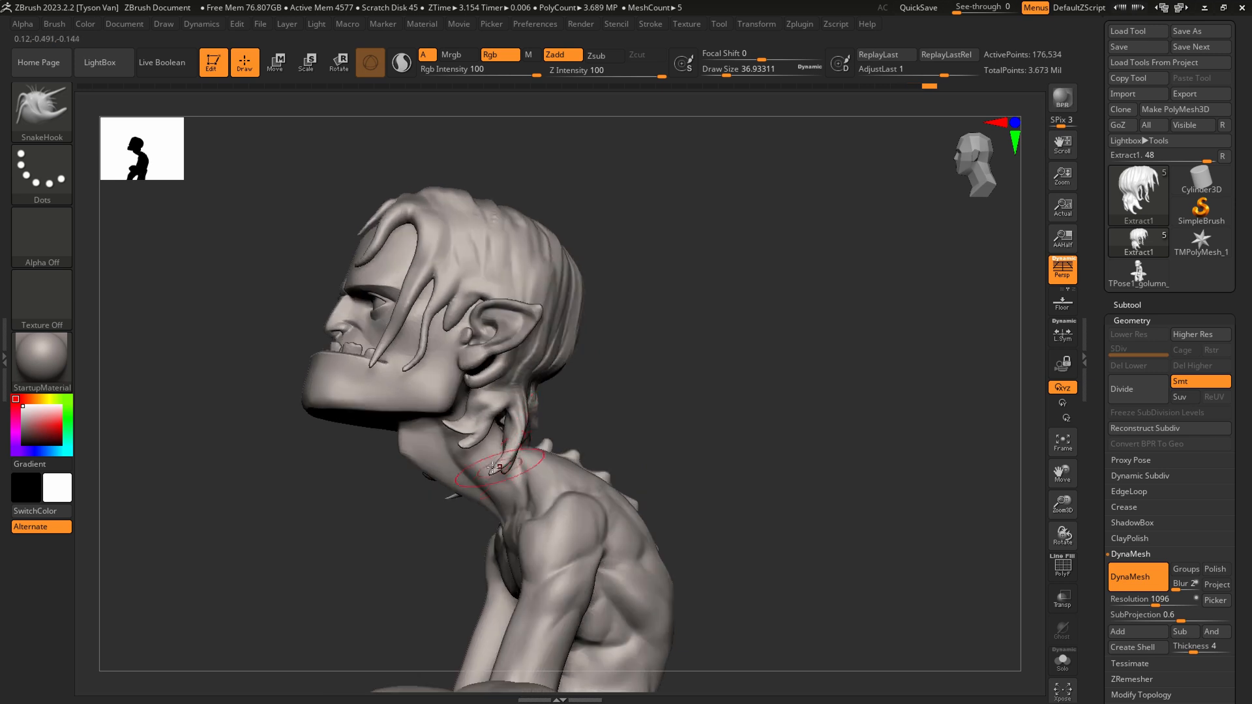
{"action": "mouse_move", "coordinate": [490, 458]}
{"action": "left_mouse_down"}
{"action": "mouse_move", "coordinate": [515, 435]}
{"action": "mouse_move", "coordinate": [504, 424]}
{"action": "mouse_move", "coordinate": [485, 439]}
{"action": "left_mouse_up"}
{"action": "right_click_drag", "start_coordinate": [455, 447], "coordinate": [480, 453]}
{"action": "key", "text": "ctrl+z"}
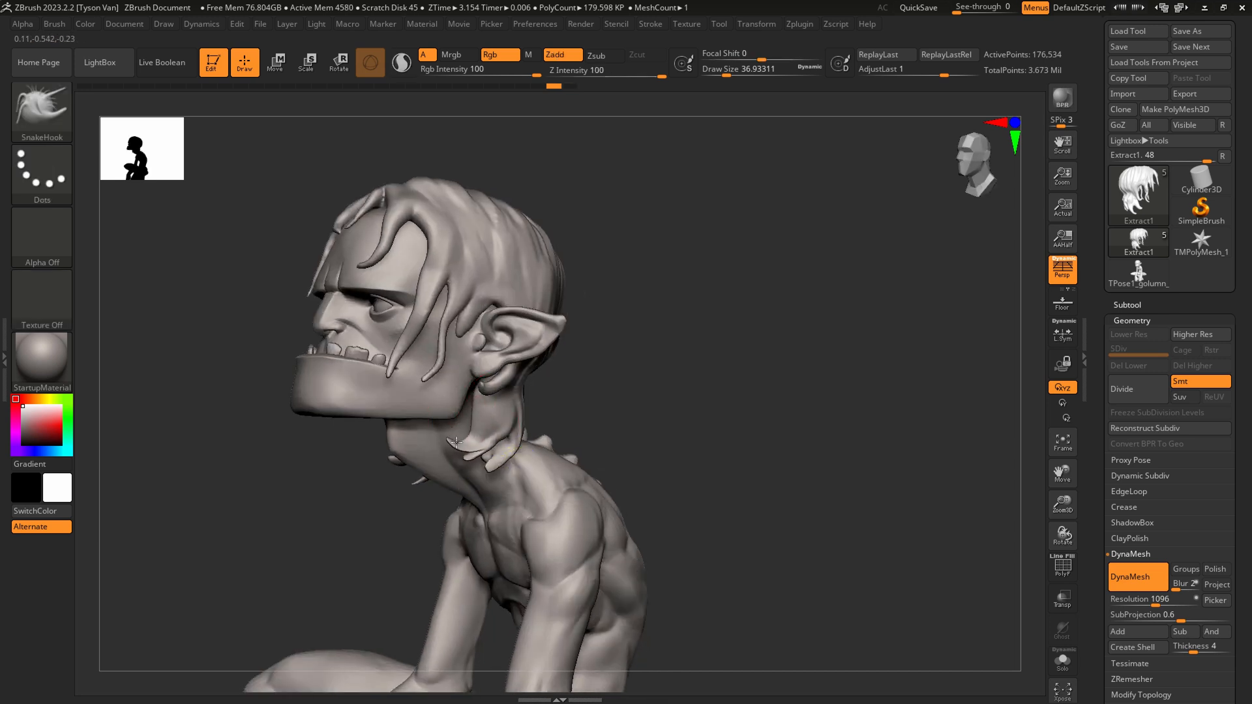
{"action": "left_click_drag", "start_coordinate": [457, 443], "coordinate": [454, 441]}
Pull the hair lock hanging beside the front of the neck into shape at a draw size of about 54.
{"action": "mouse_move", "coordinate": [450, 433]}
{"action": "right_mouse_down", "text": "ctrl"}
{"action": "mouse_move", "coordinate": [419, 478]}
{"action": "mouse_move", "coordinate": [508, 471]}
{"action": "mouse_move", "coordinate": [453, 426]}
{"action": "mouse_move", "coordinate": [455, 385]}
{"action": "right_mouse_up", "text": "ctrl"}
{"action": "right_click_drag", "start_coordinate": [455, 384], "coordinate": [481, 377]}
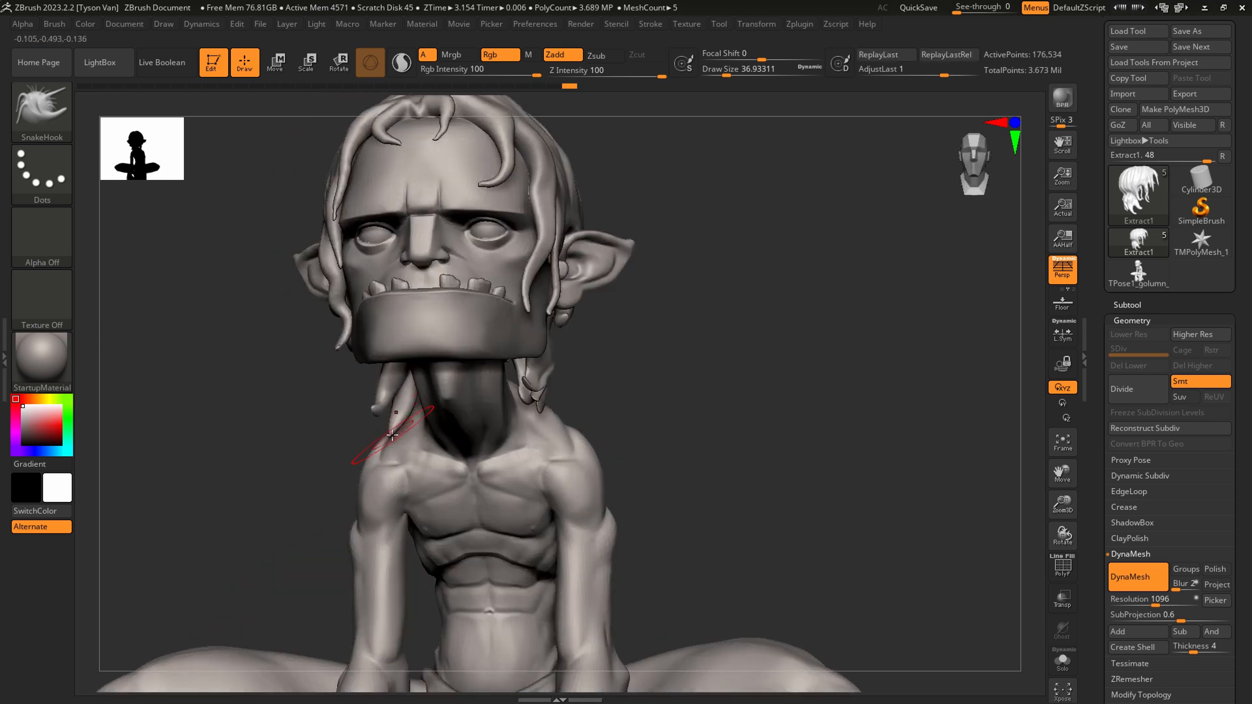
{"action": "key", "text": "bracketright"}
{"action": "left_click_drag", "start_coordinate": [407, 447], "coordinate": [413, 433]}
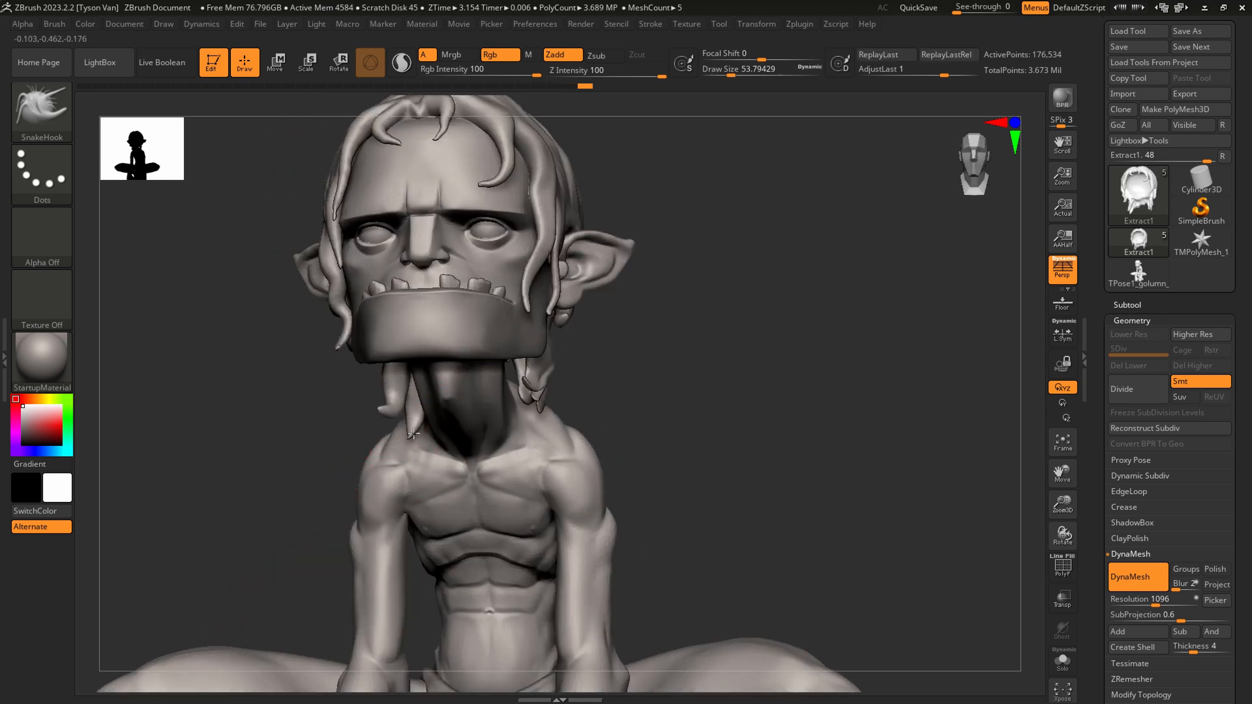
{"action": "right_click_drag", "start_coordinate": [443, 449], "coordinate": [450, 479], "text": "ctrl"}
{"action": "mouse_move", "coordinate": [450, 479]}
{"action": "right_mouse_down"}
{"action": "mouse_move", "coordinate": [417, 475]}
{"action": "mouse_move", "coordinate": [423, 498]}
{"action": "right_mouse_up"}
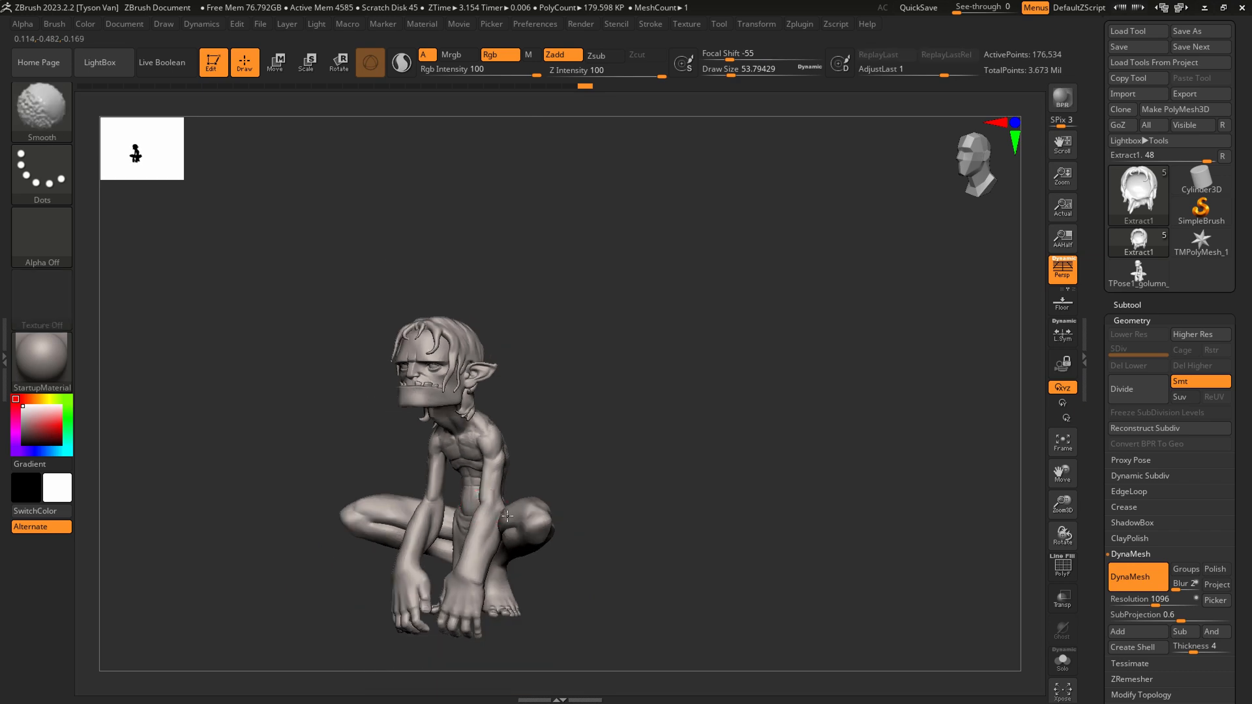
Show the subtool list and switch to the Move Topological brush at a draw size of about 37.
{"action": "mouse_move", "coordinate": [508, 479]}
{"action": "right_mouse_down", "text": "shift"}
{"action": "mouse_move", "coordinate": [576, 466]}
{"action": "mouse_move", "coordinate": [595, 503]}
{"action": "mouse_move", "coordinate": [456, 446]}
{"action": "mouse_move", "coordinate": [610, 596]}
{"action": "mouse_move", "coordinate": [566, 440]}
{"action": "mouse_move", "coordinate": [532, 463]}
{"action": "mouse_move", "coordinate": [569, 492]}
{"action": "mouse_move", "coordinate": [382, 397]}
{"action": "right_mouse_up", "text": "shift"}
{"action": "left_click", "coordinate": [1118, 303]}
{"action": "right_click_drag", "start_coordinate": [522, 392], "coordinate": [676, 599], "text": "alt"}
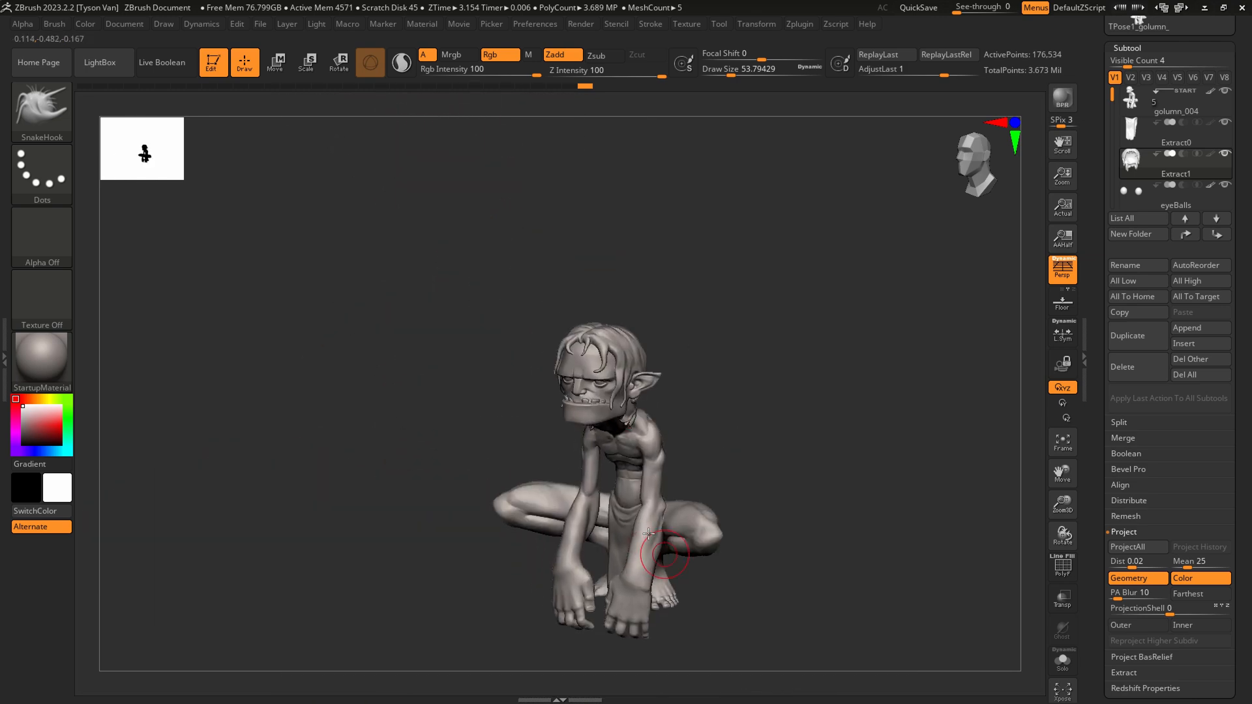
{"action": "right_click_drag", "start_coordinate": [644, 553], "coordinate": [602, 516], "text": "alt"}
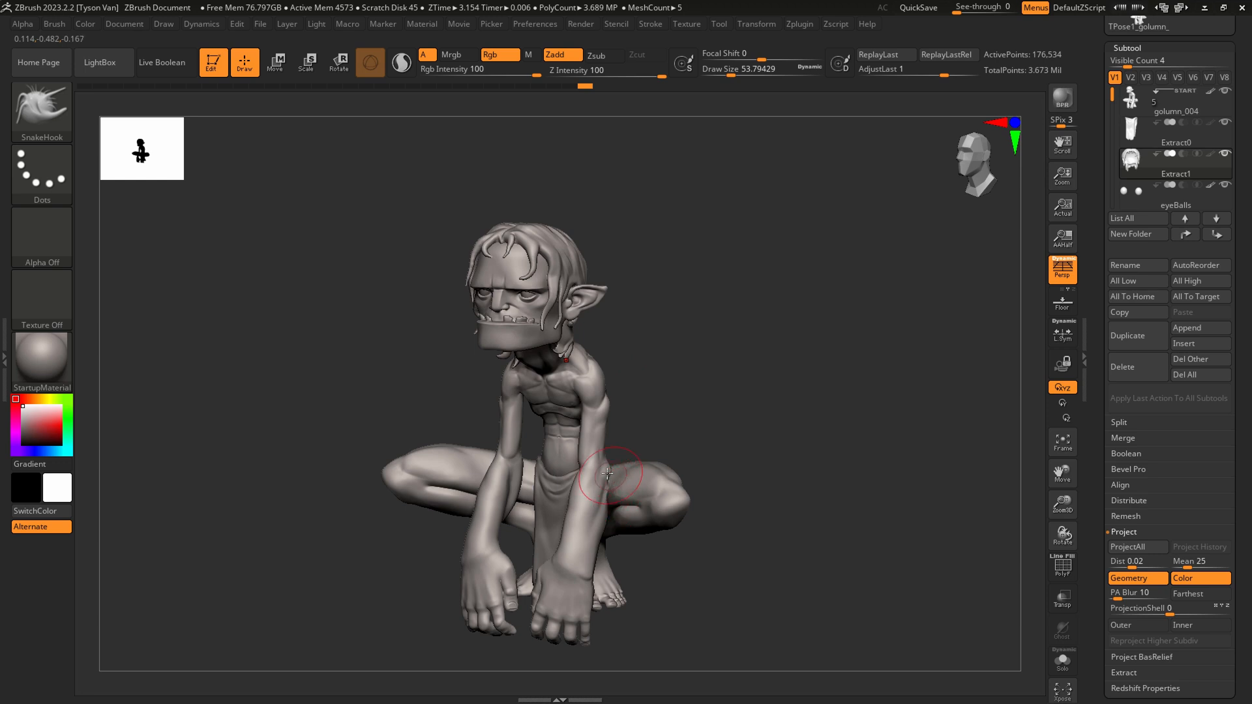
{"action": "right_click_drag", "start_coordinate": [605, 476], "coordinate": [614, 517], "text": "ctrl"}
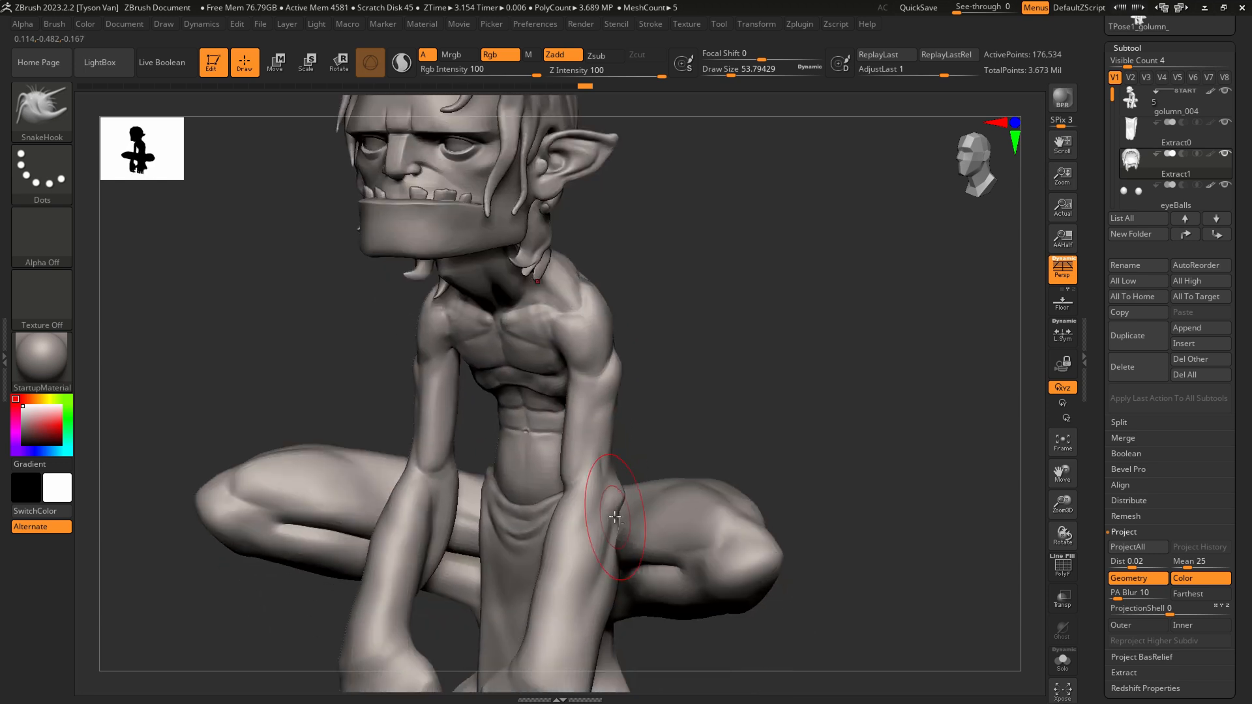
{"action": "key", "text": "b"}
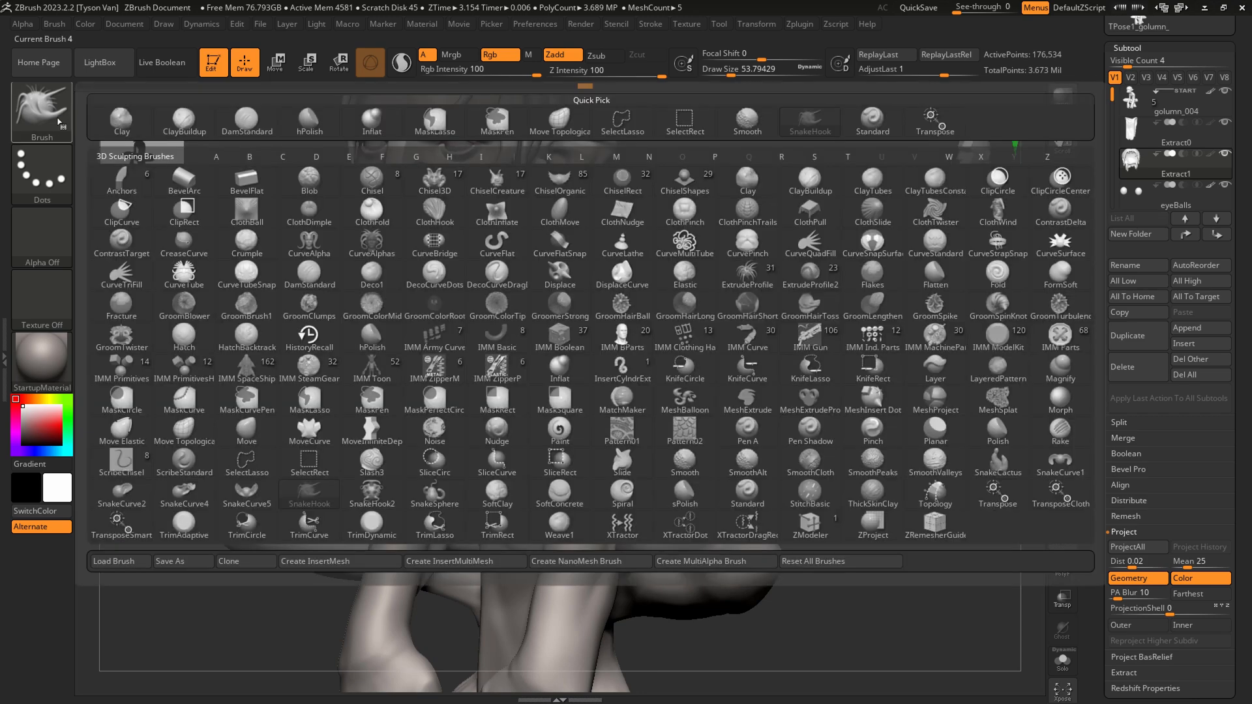
{"action": "key", "text": "m"}
{"action": "key", "text": "t"}
{"action": "right_click_drag", "start_coordinate": [643, 503], "coordinate": [617, 496]}
{"action": "key", "text": "bracketleft"}
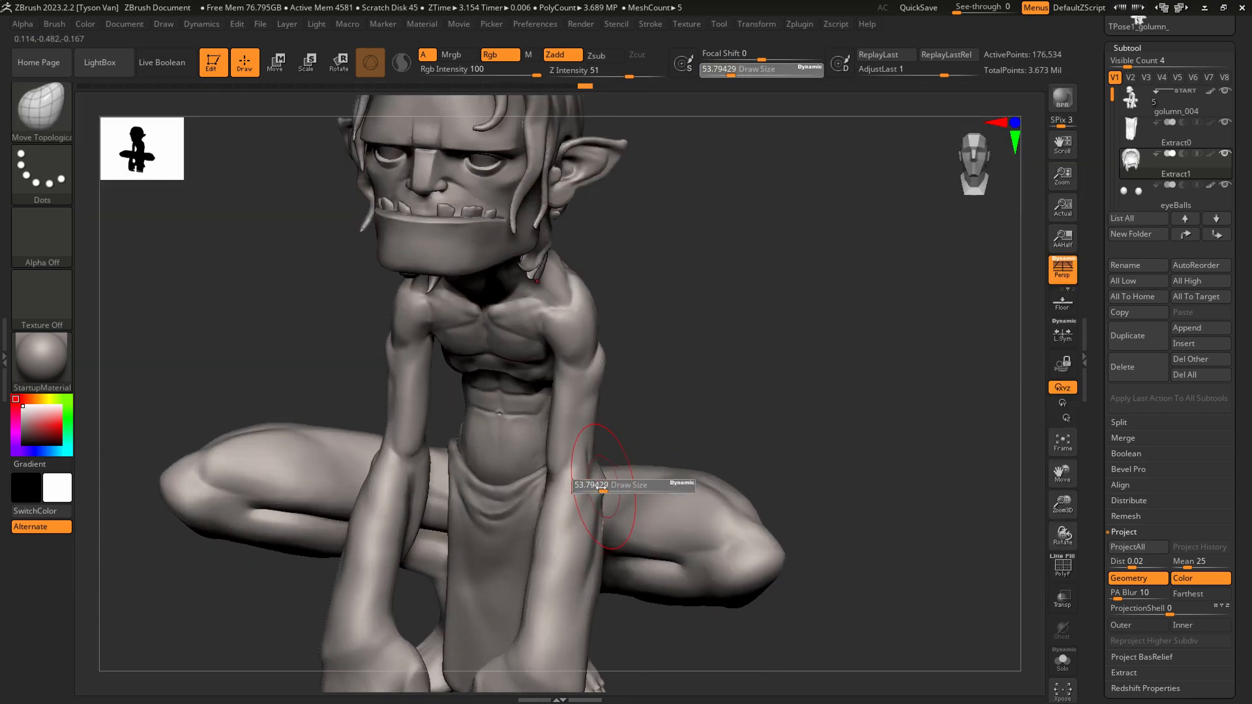
Select the body subtool golumn_004, lower it by two subdivision levels and adjust the Move Topological draw size.
{"action": "left_click", "coordinate": [604, 483], "text": "alt"}
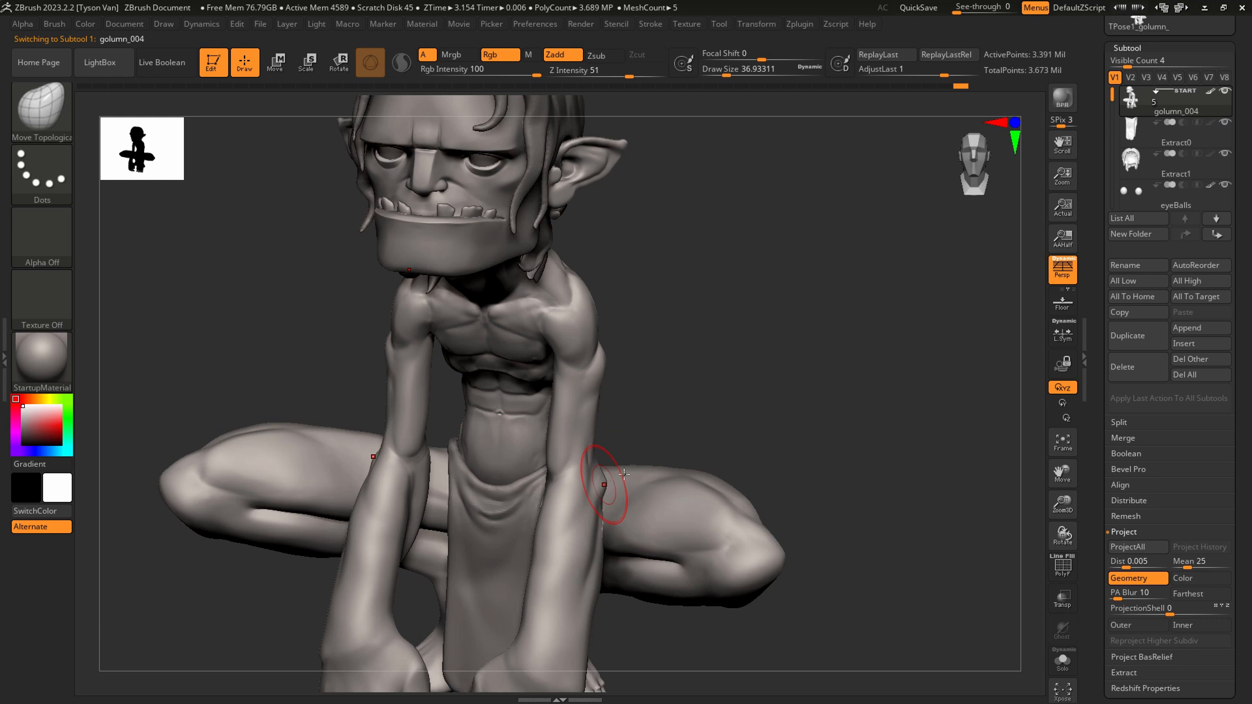
{"action": "key", "text": "shift+d"}
{"action": "key", "text": "shift+d"}
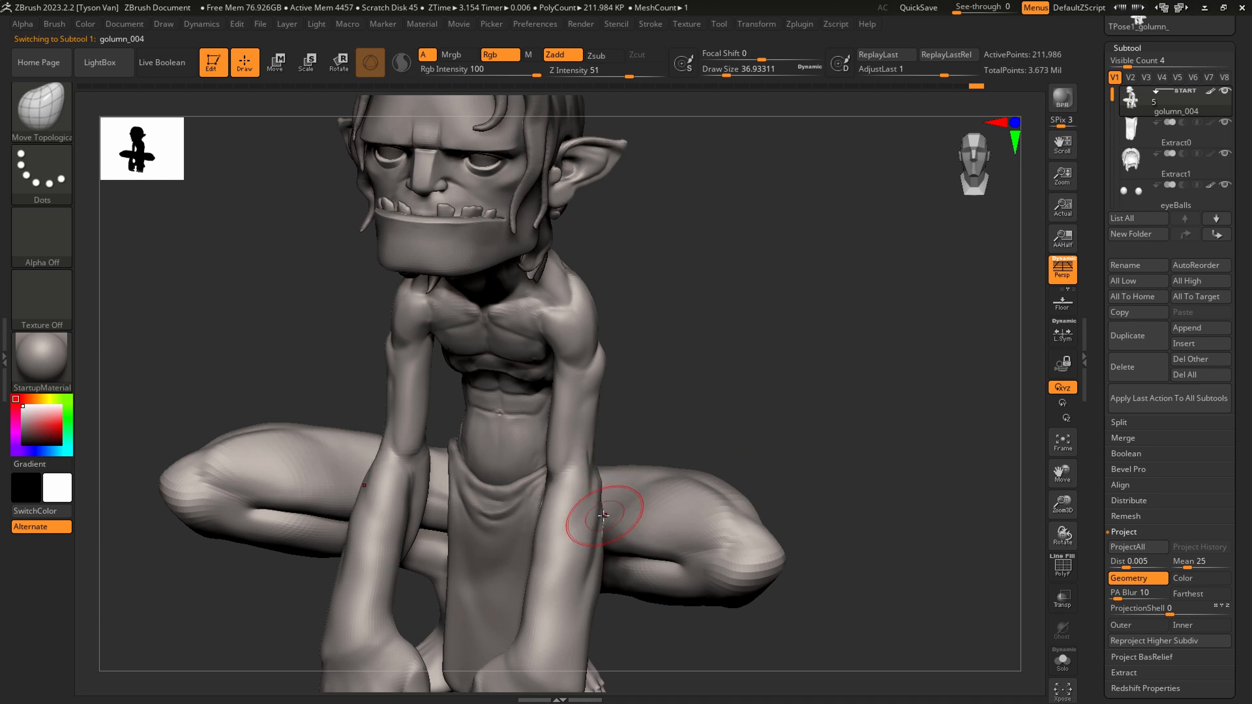
{"action": "right_click_drag", "start_coordinate": [604, 508], "coordinate": [612, 504]}
{"action": "key", "text": "s"}
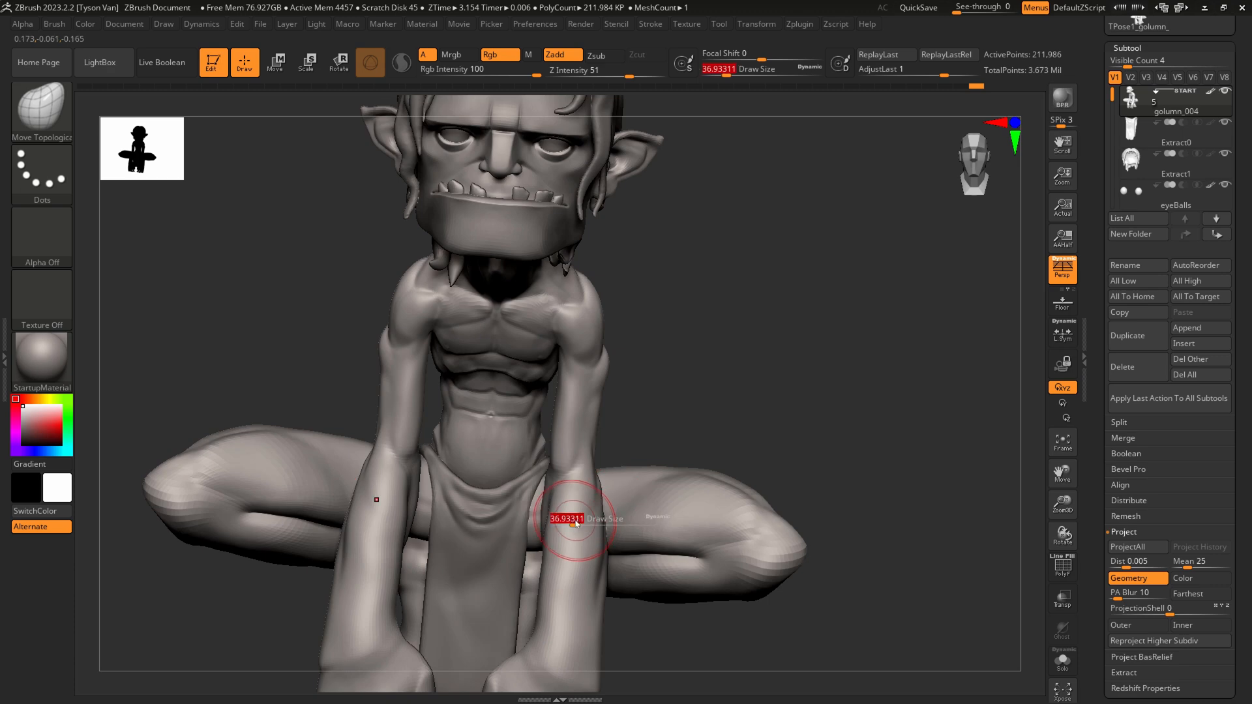
{"action": "left_click_drag", "start_coordinate": [573, 521], "coordinate": [579, 521]}
{"action": "mouse_move", "coordinate": [587, 515]}
{"action": "right_mouse_down"}
{"action": "mouse_move", "coordinate": [582, 494]}
{"action": "mouse_move", "coordinate": [585, 515]}
{"action": "right_mouse_up"}
Carve a stroke along the inner forearm beside the loincloth with DamStandard at a draw size of about 51.
{"action": "key", "text": "b"}
{"action": "key", "text": "d"}
{"action": "key", "text": "s"}
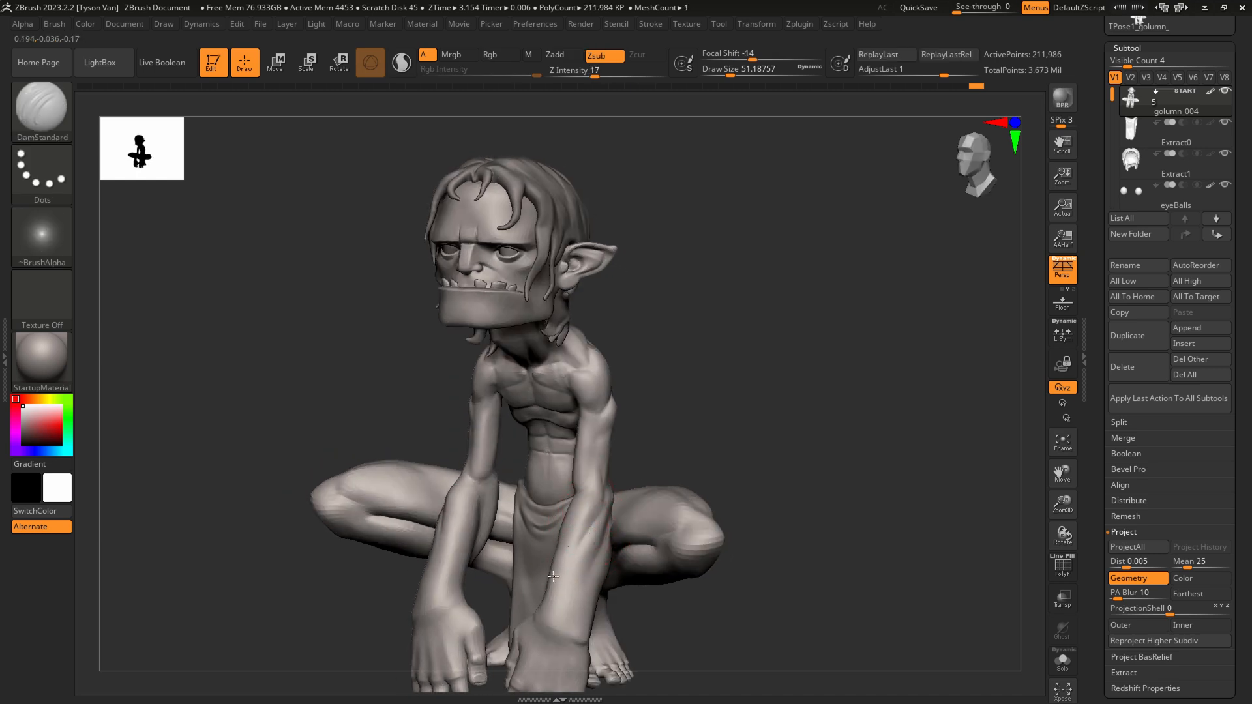
{"action": "left_click_drag", "start_coordinate": [553, 576], "coordinate": [574, 556]}
{"action": "right_click_drag", "start_coordinate": [601, 567], "coordinate": [603, 571], "text": "ctrl"}
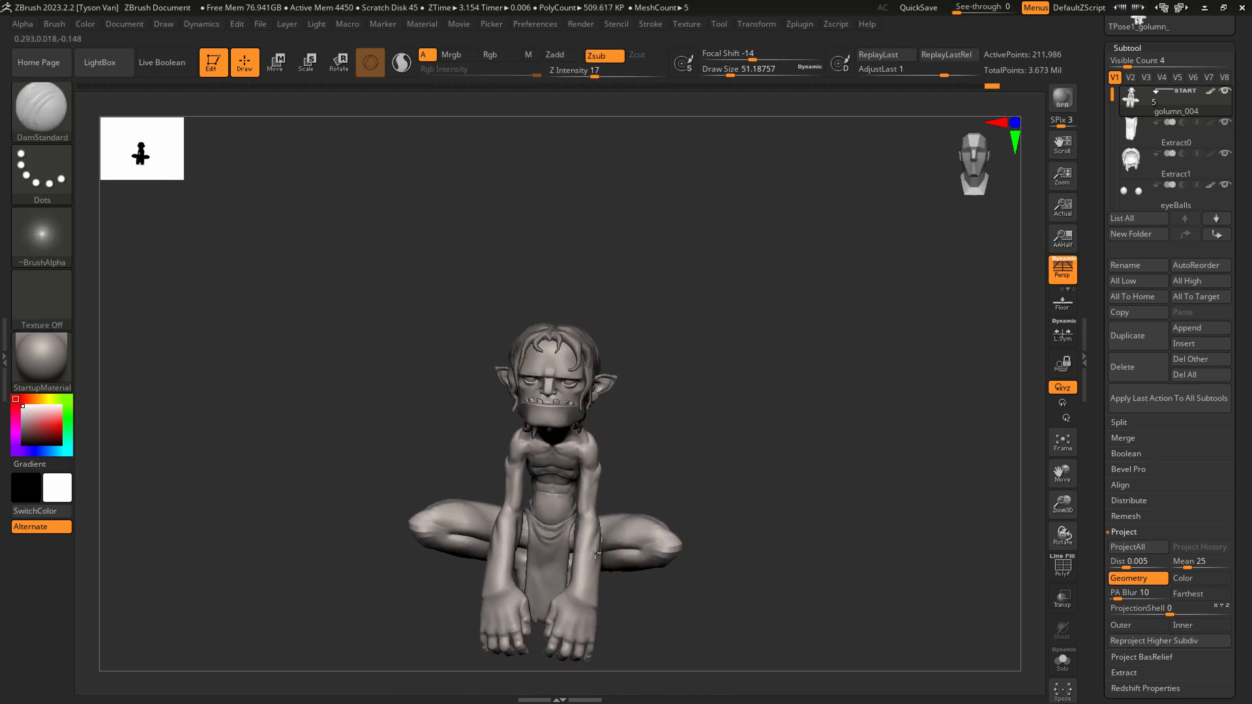